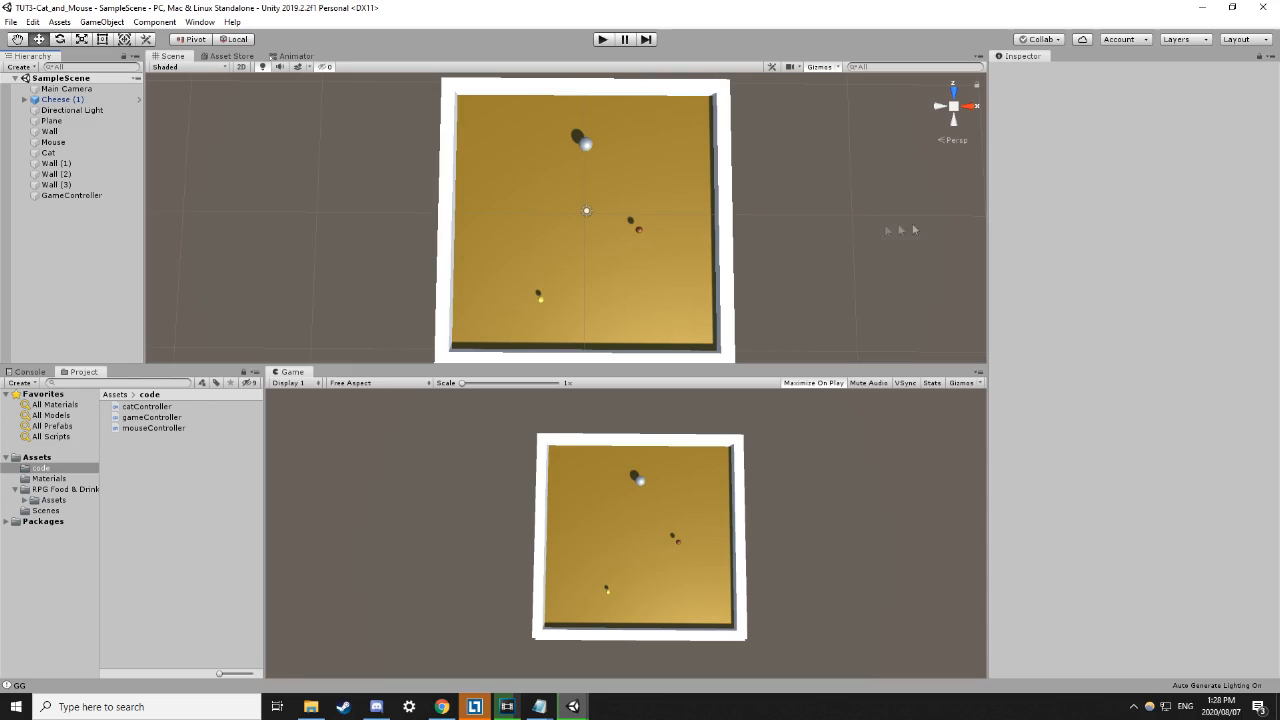
Play-test the cat-and-mouse game, then switch to the BCO Bomb Defusals project.
left_click(610, 41)
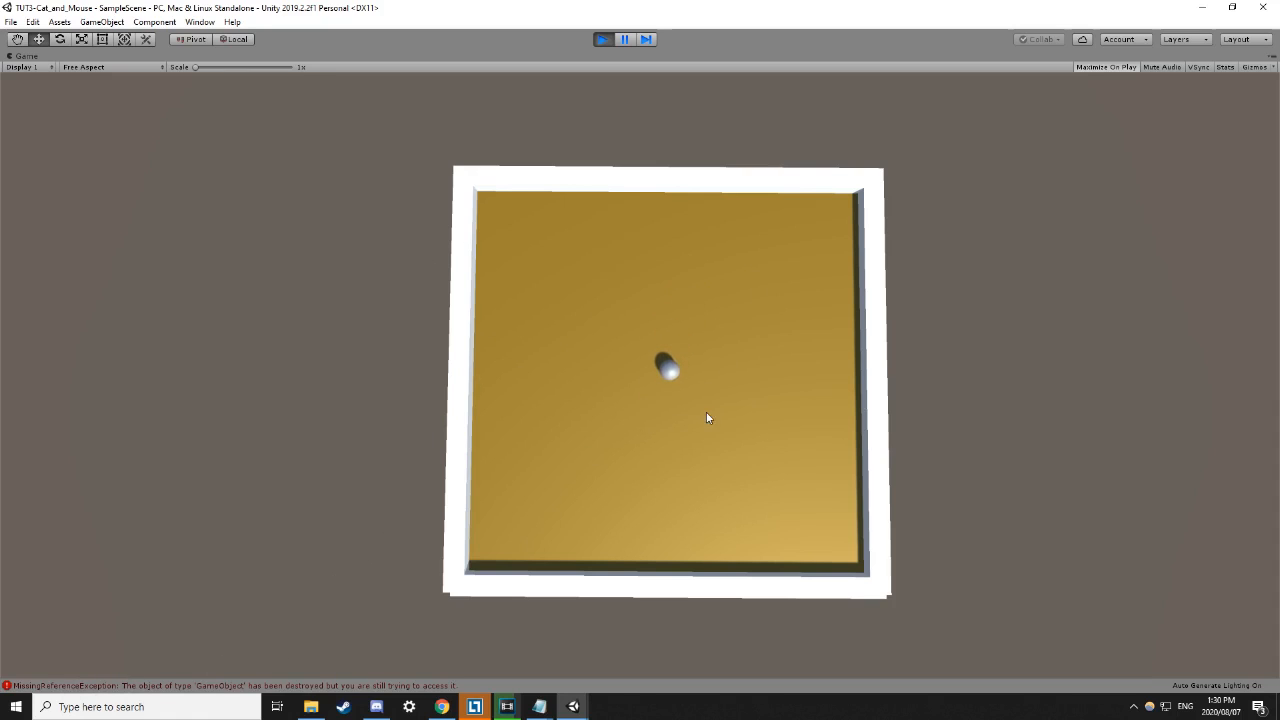
left_click(602, 39)
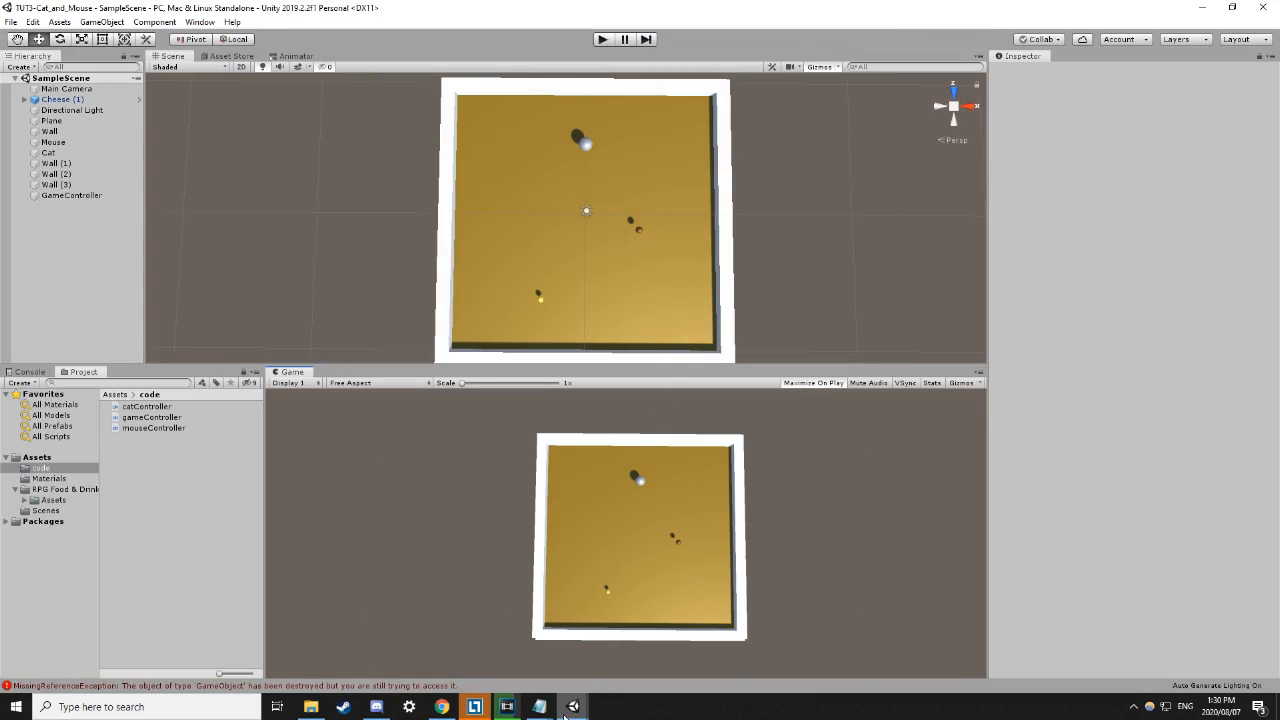
mouse_move(566, 706)
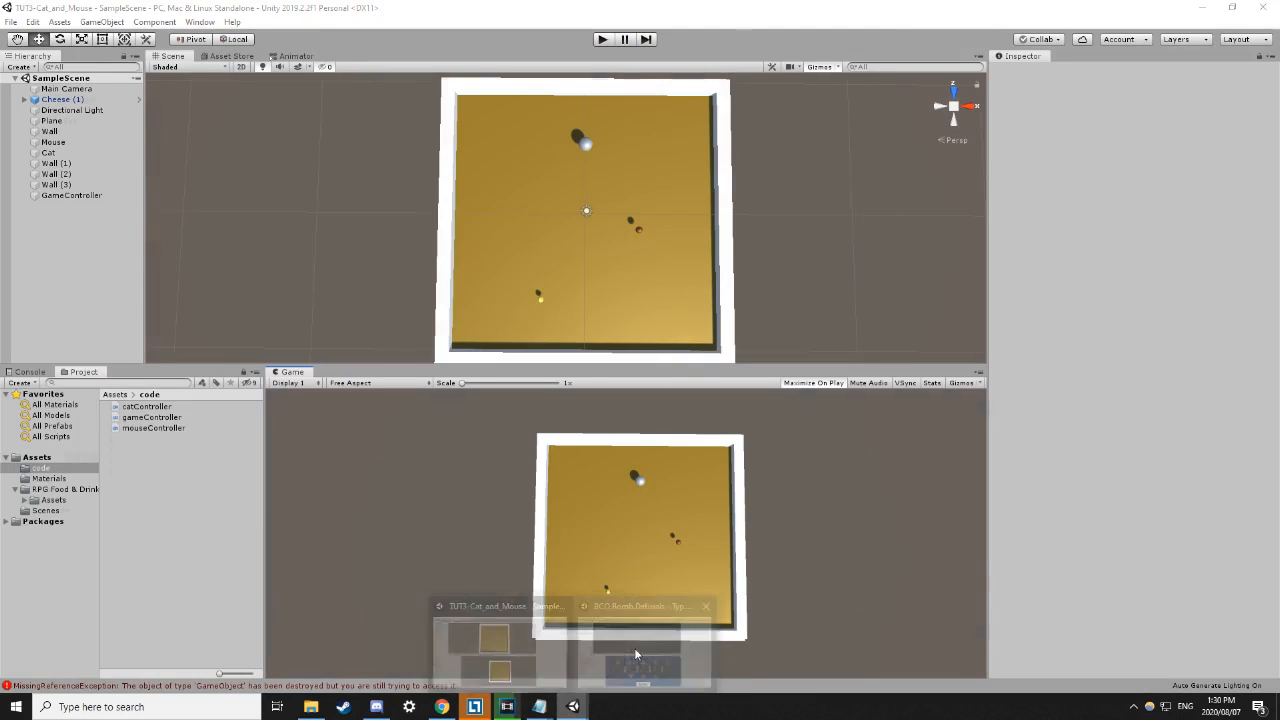
left_click(645, 645)
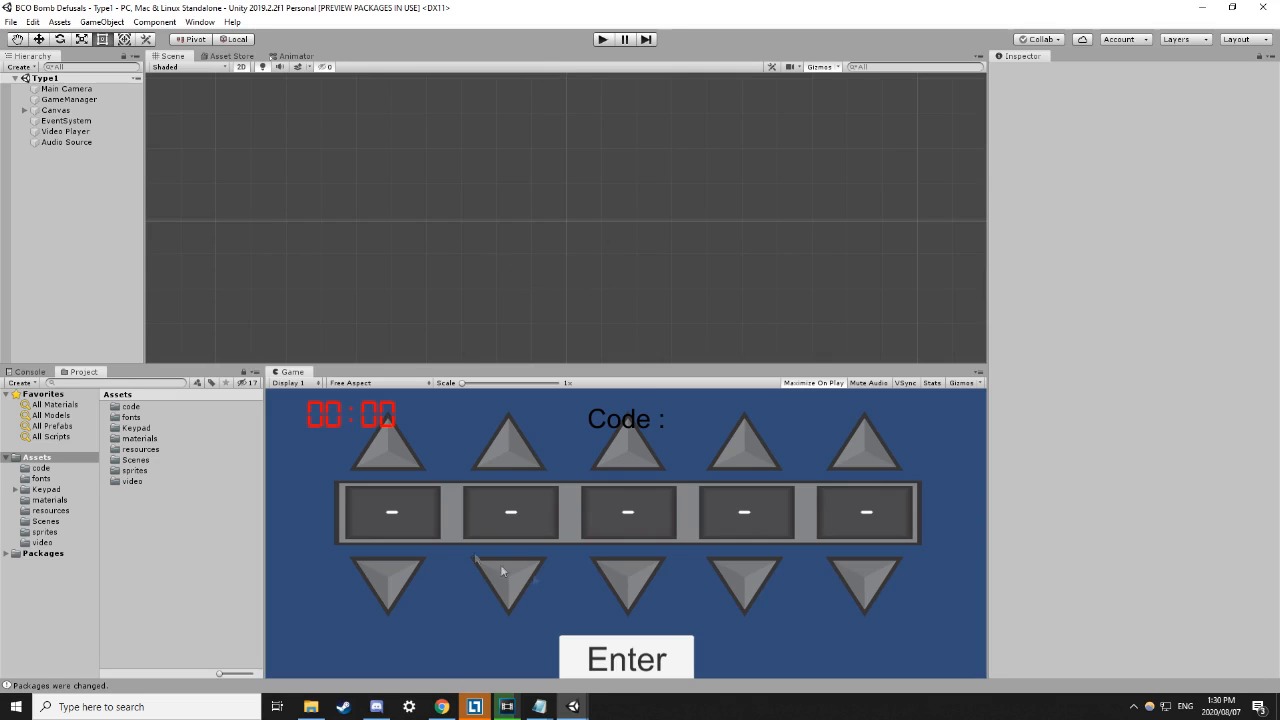
Start the bomb defusal game and step the keypad's first three code digits.
left_click(605, 40)
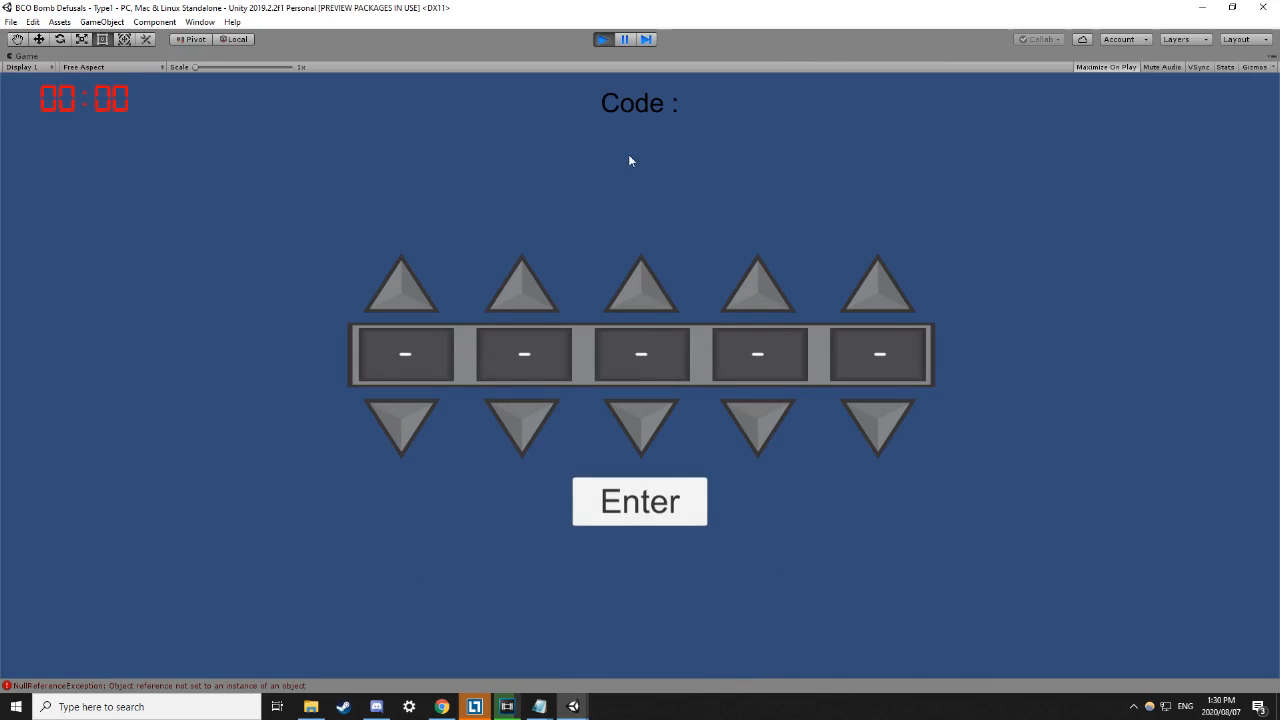
left_click(640, 284)
left_click(630, 426)
left_click(631, 424)
left_click(540, 294)
left_click(538, 296)
left_click(535, 297)
left_click(409, 302)
left_click(396, 441)
left_click(396, 441)
left_click(395, 435)
Adjust the remaining keypad digits so the code reads 11011, then stop playing.
left_click(745, 300)
left_click(745, 300)
left_click(862, 295)
left_click(880, 446)
left_click(768, 421)
left_click(771, 419)
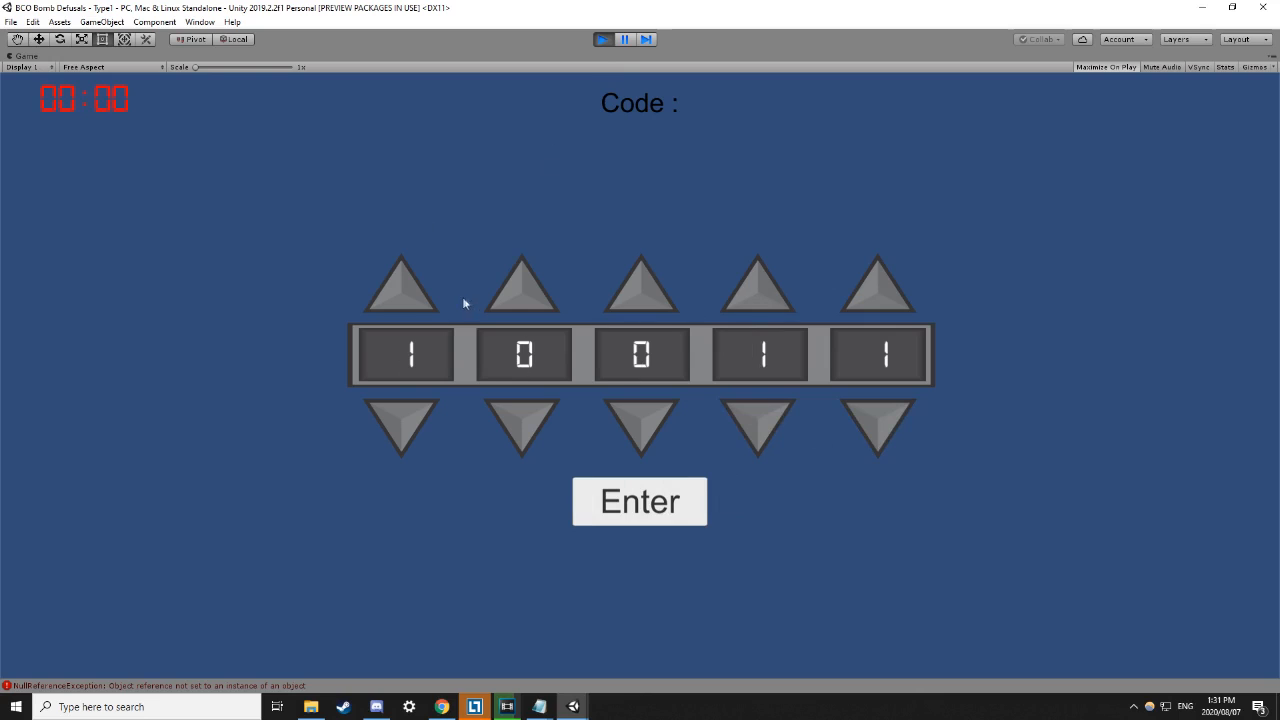
left_click(406, 417)
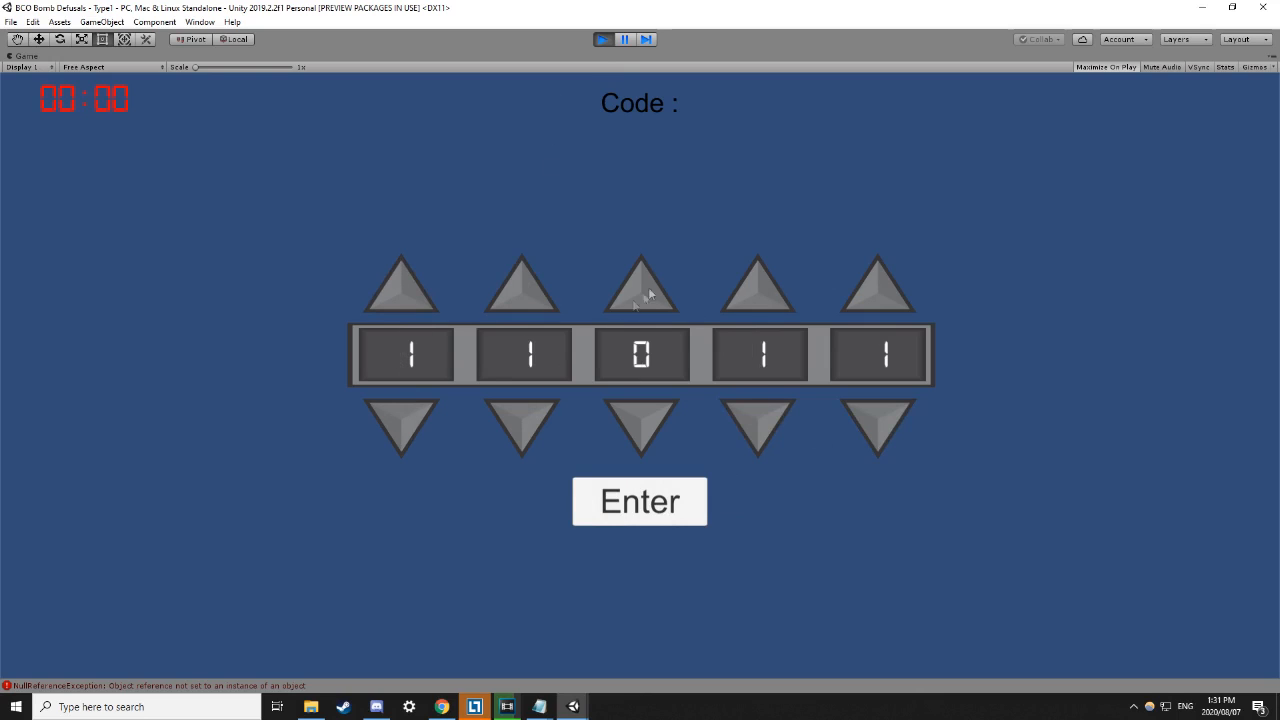
left_click(603, 39)
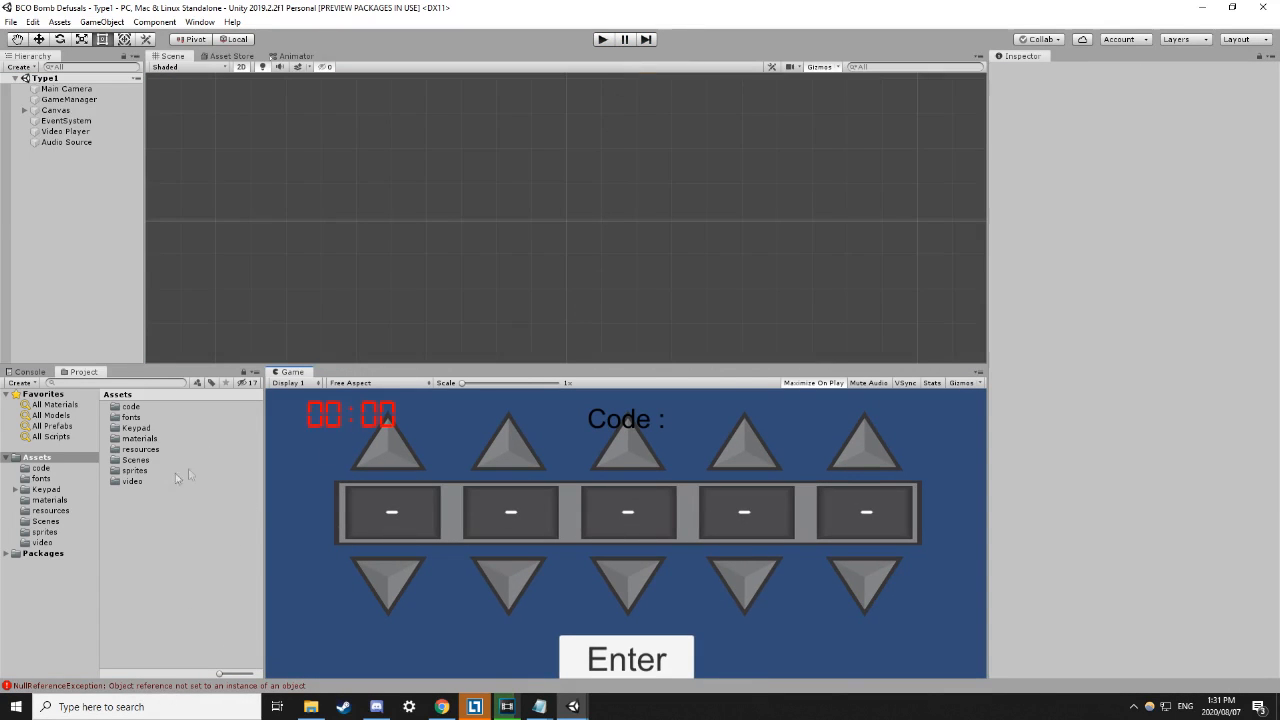
Open the Console from the status-bar error and select the first error entry.
left_click(137, 688)
scroll(238, 484, "up", 3)
scroll(254, 515, "up", 5)
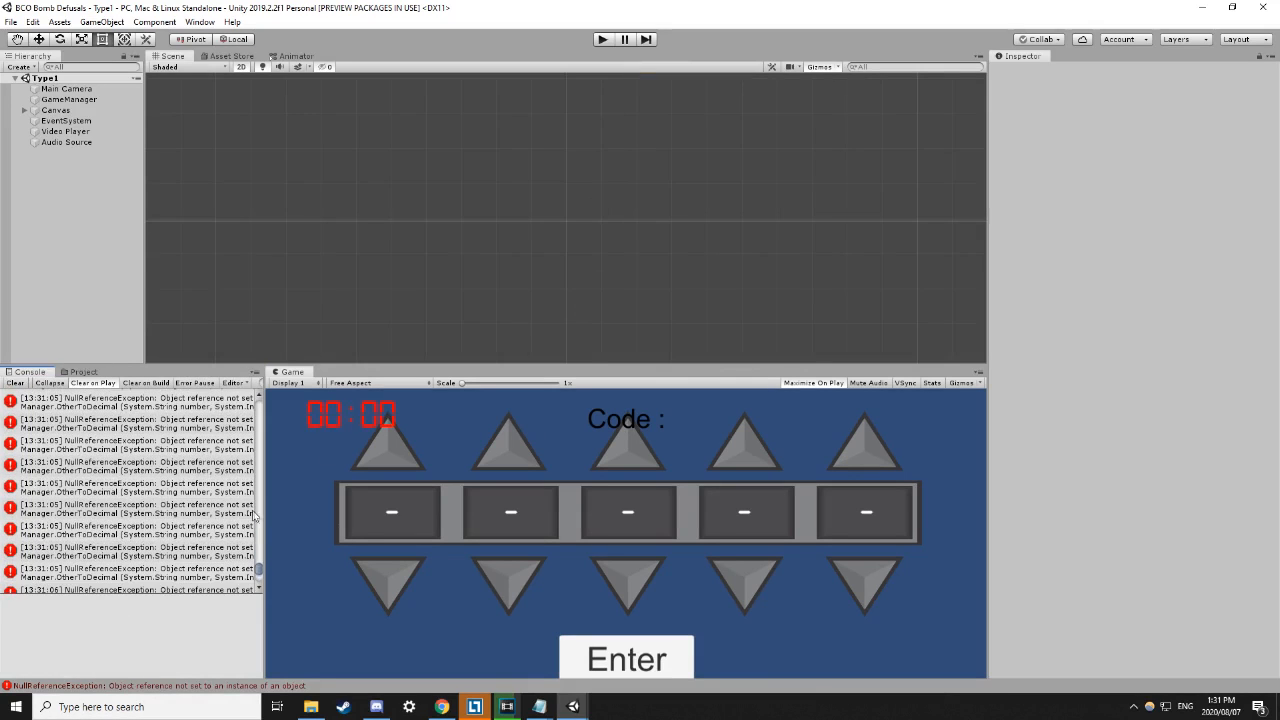
left_click_drag(259, 570, 450, 450)
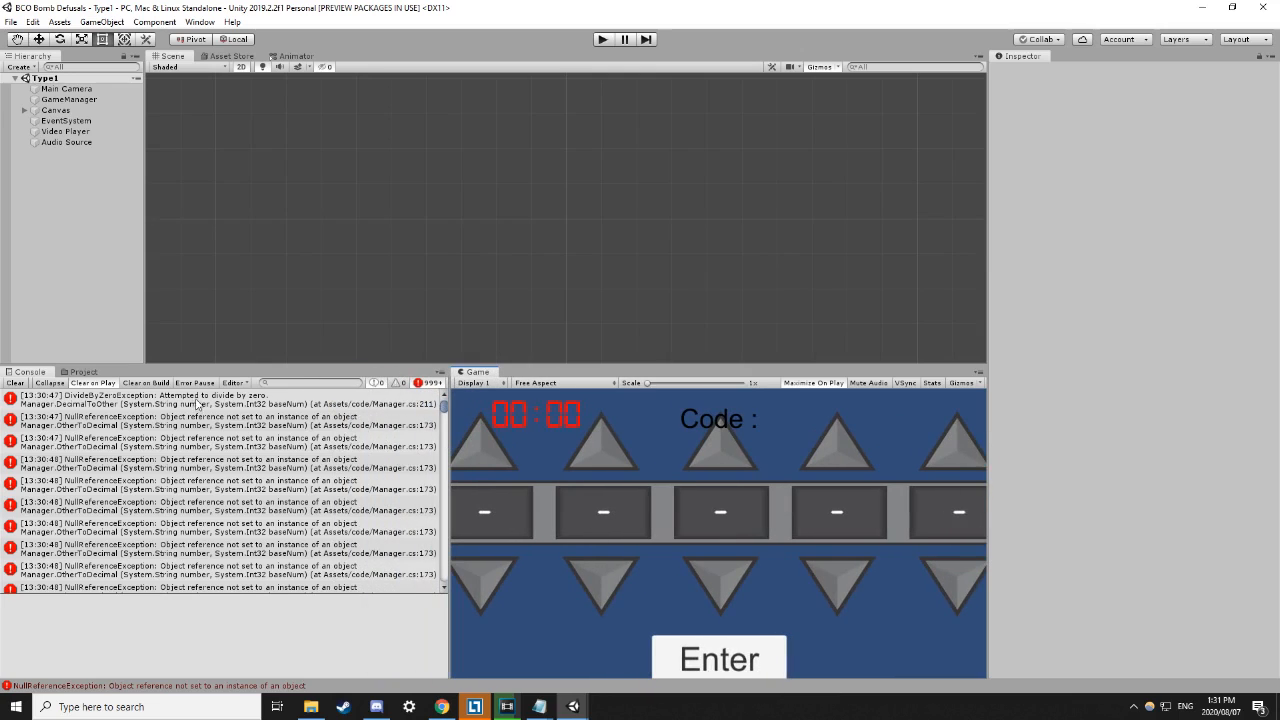
left_click(197, 403)
Select the GameManager object and briefly re-run the bomb defusal game.
left_click(62, 100)
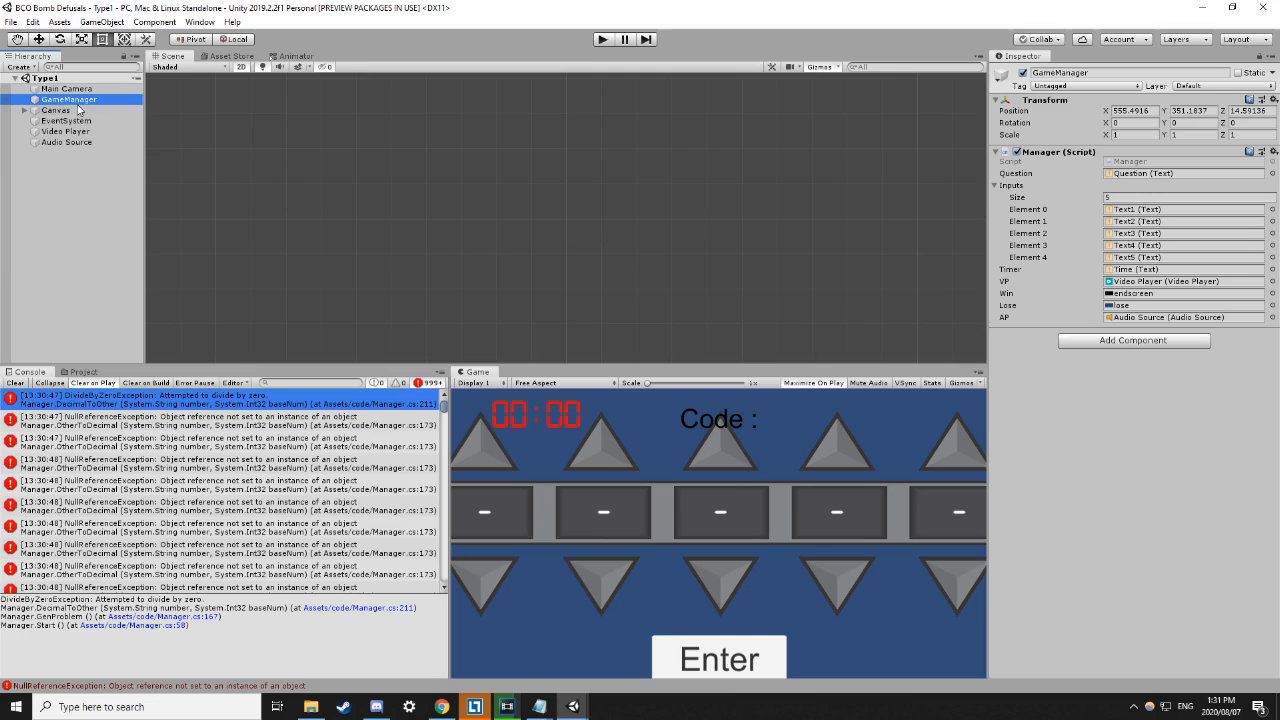
left_click(602, 40)
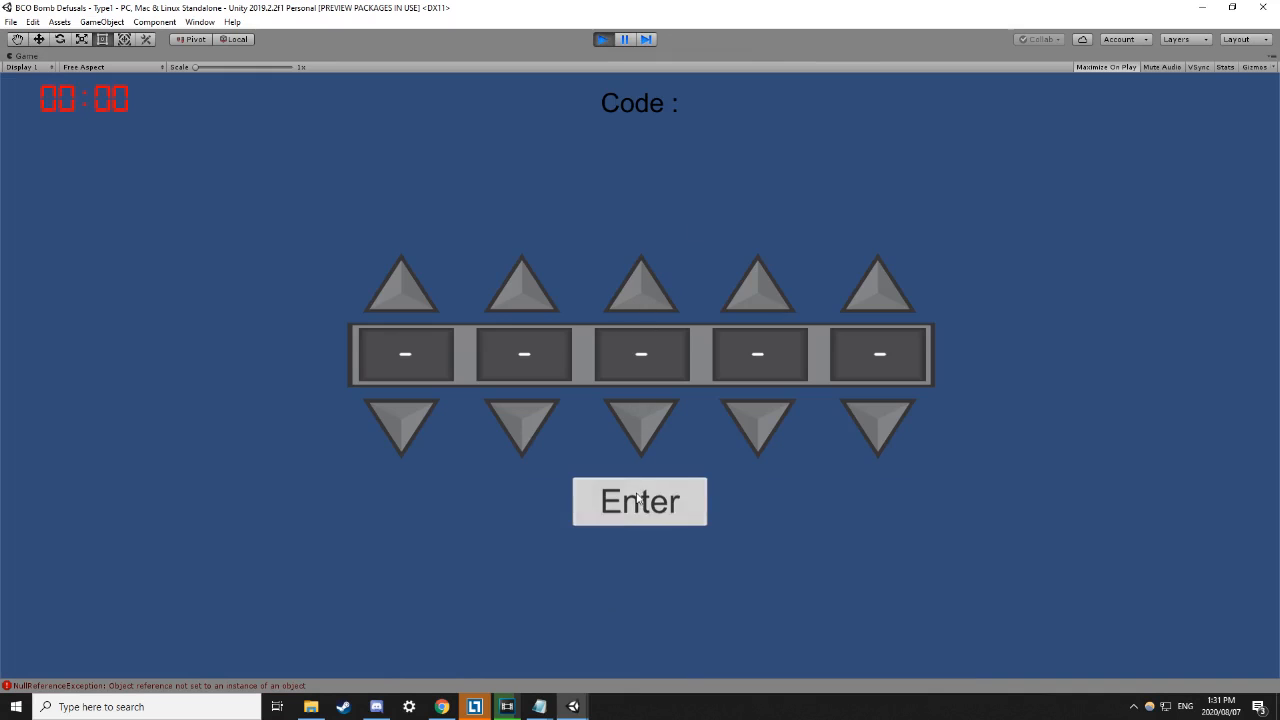
left_click(602, 40)
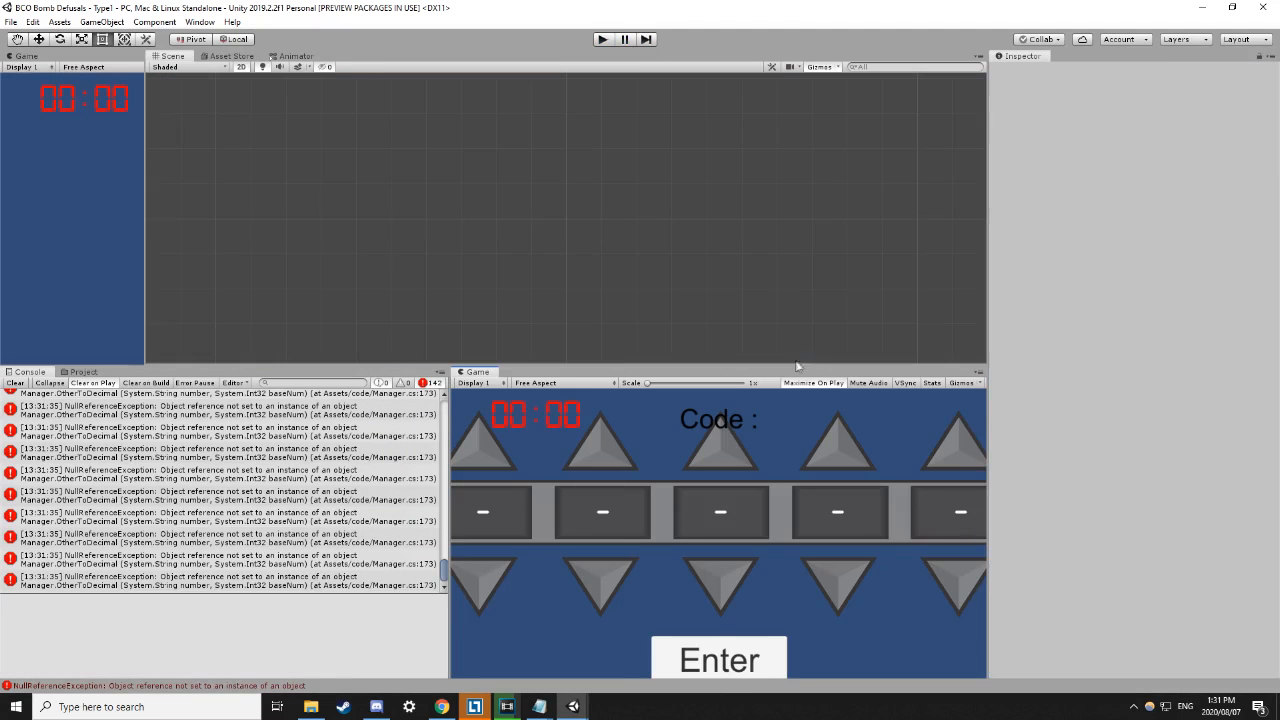
Scroll the Console to the top and open the first DivideByZeroException from Manager.cs.
scroll(305, 500, "up", 10)
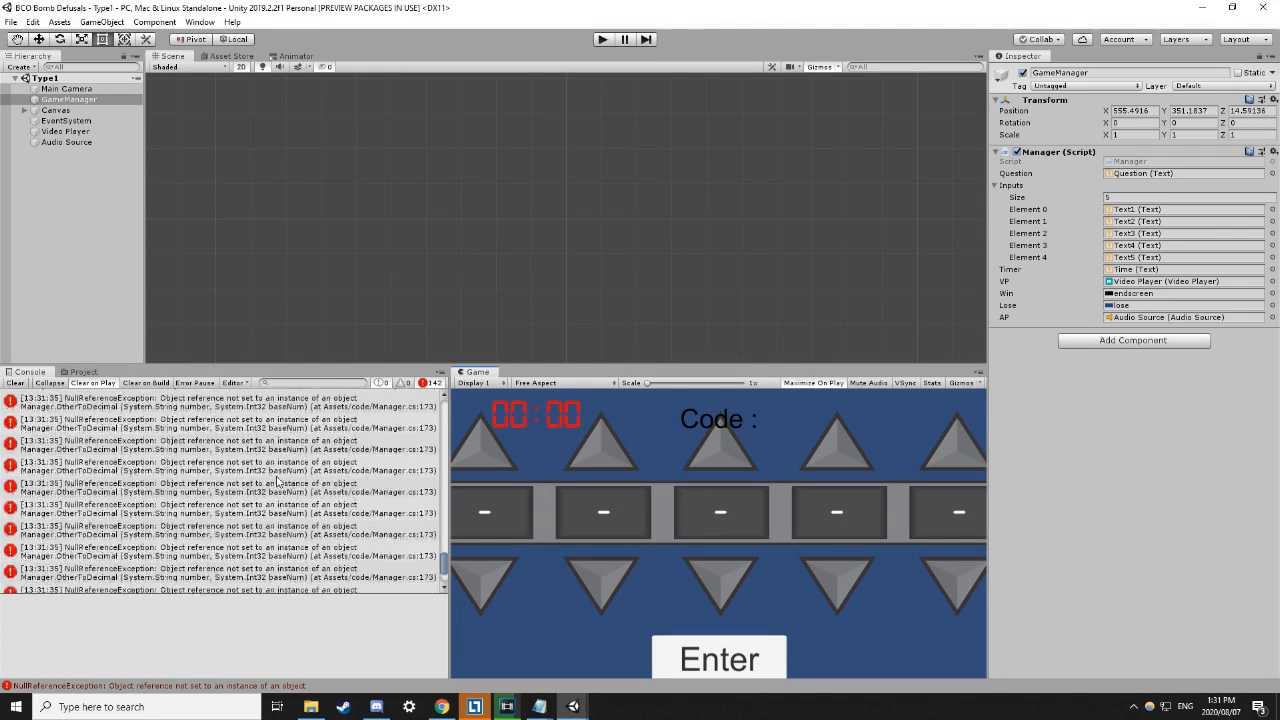
scroll(305, 505, "up", 5)
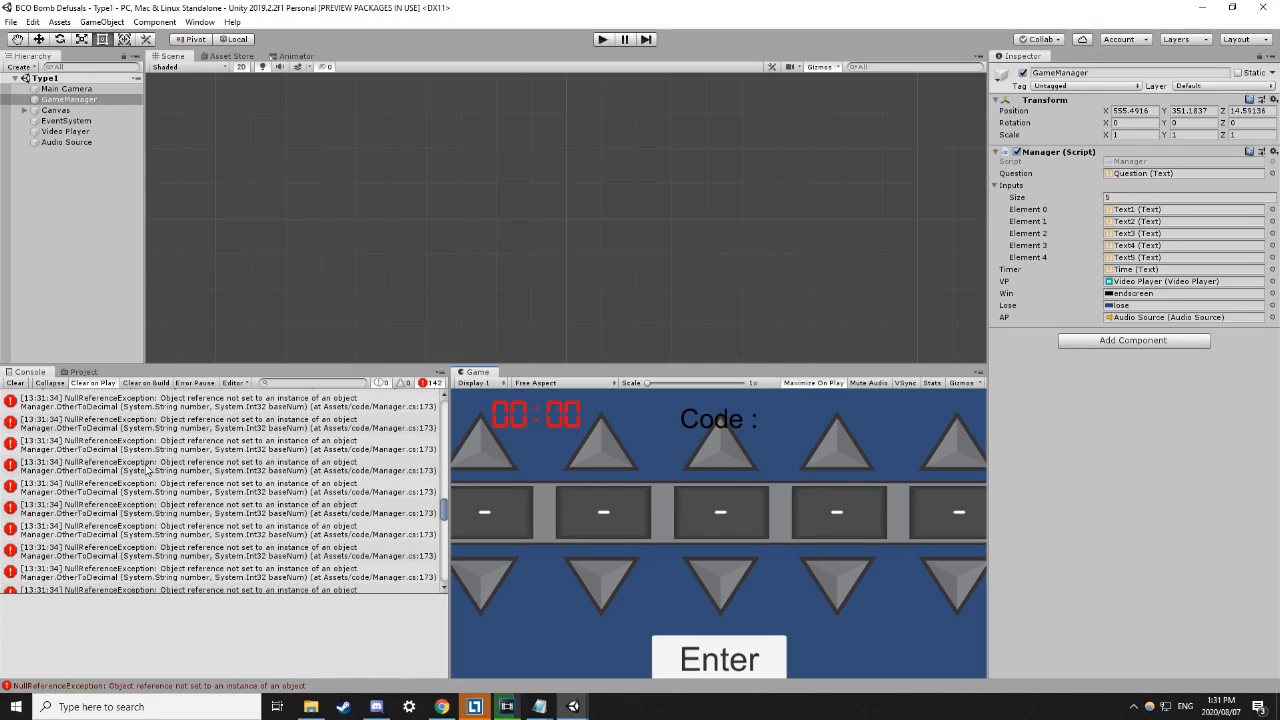
left_click_drag(444, 514, 428, 404)
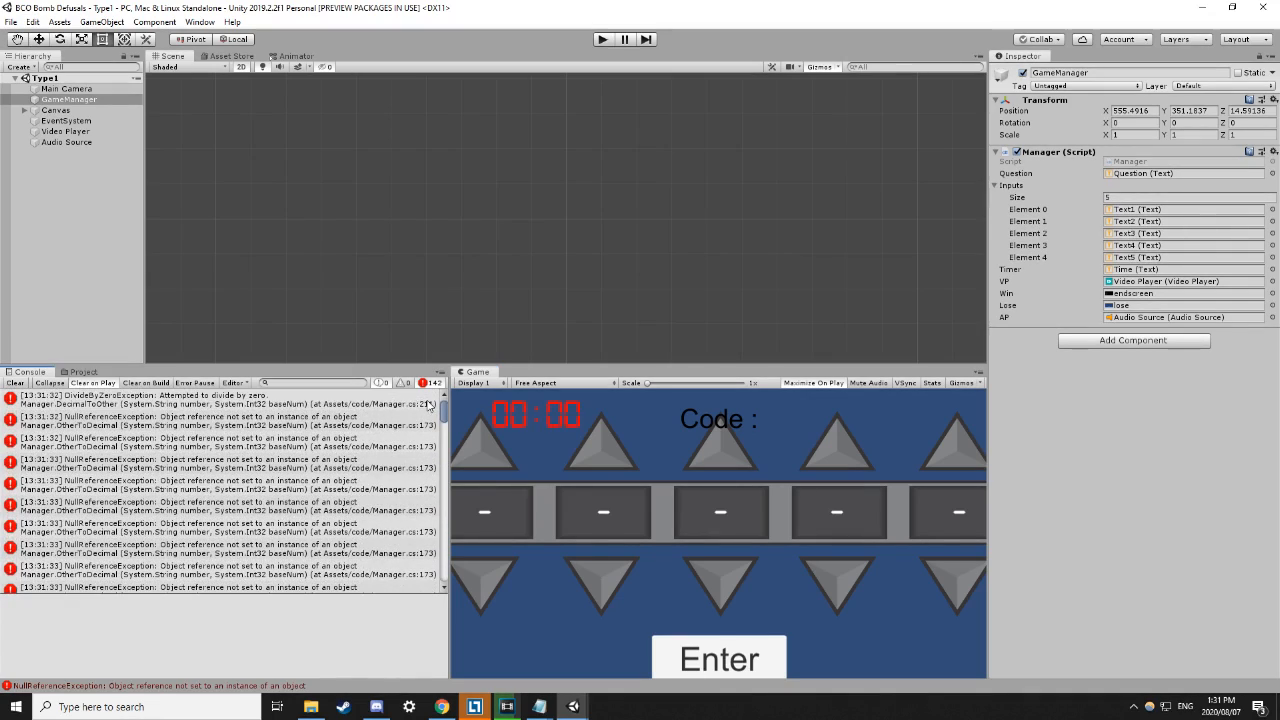
left_click(220, 401)
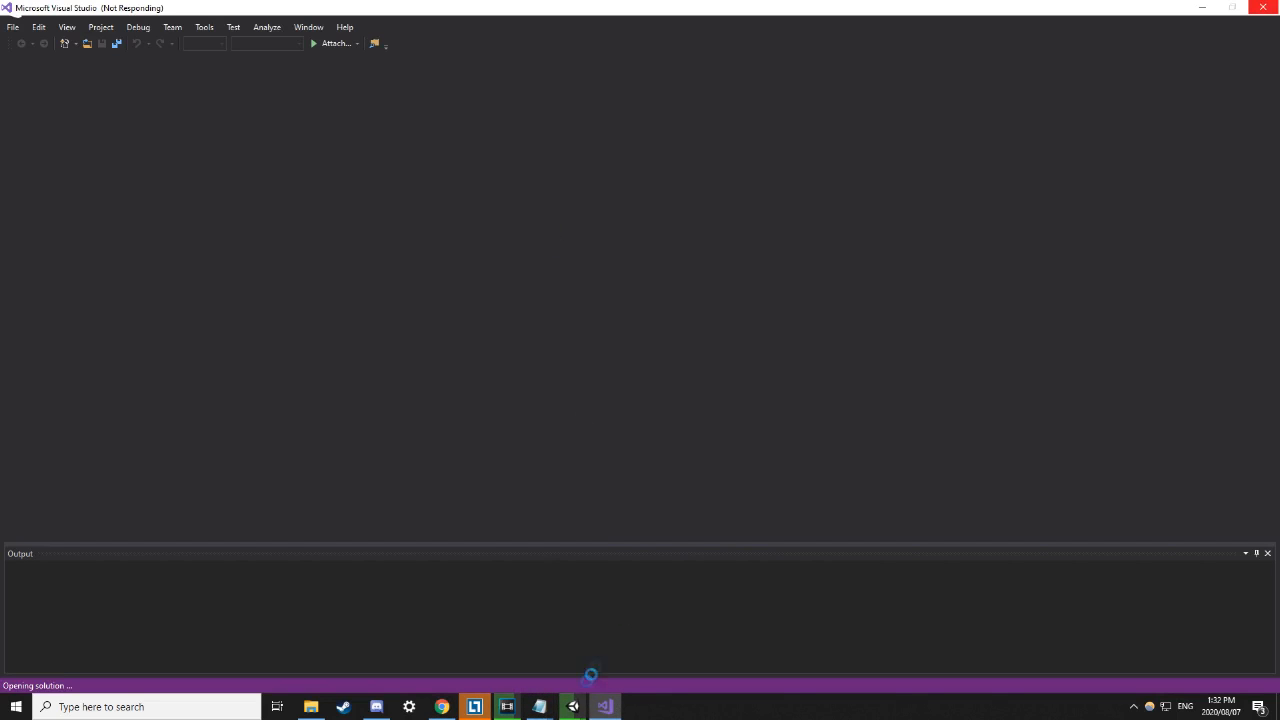
Return to the TUT3-Cat_and_Mouse Unity window while Visual Studio loads the solution.
mouse_move(573, 706)
left_click(500, 650)
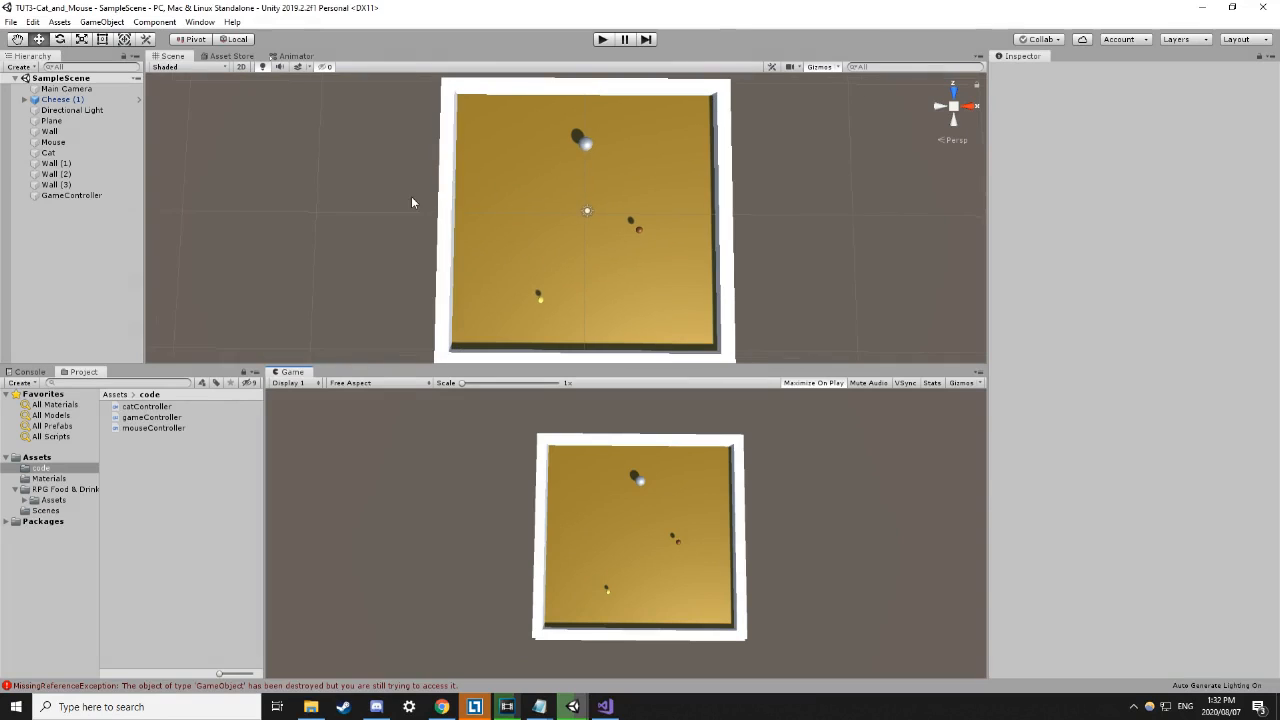
Add a new Cube to the scene through the Hierarchy's 3D Object menu.
left_click(443, 205)
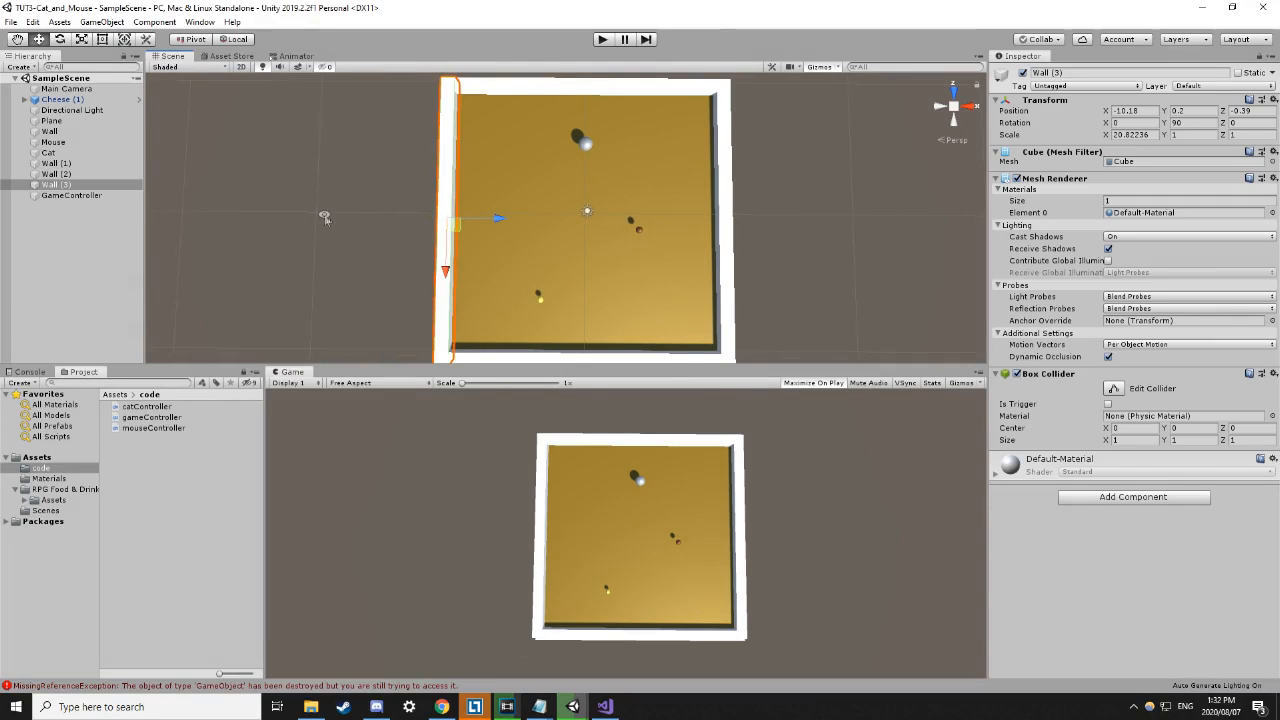
left_click(408, 202)
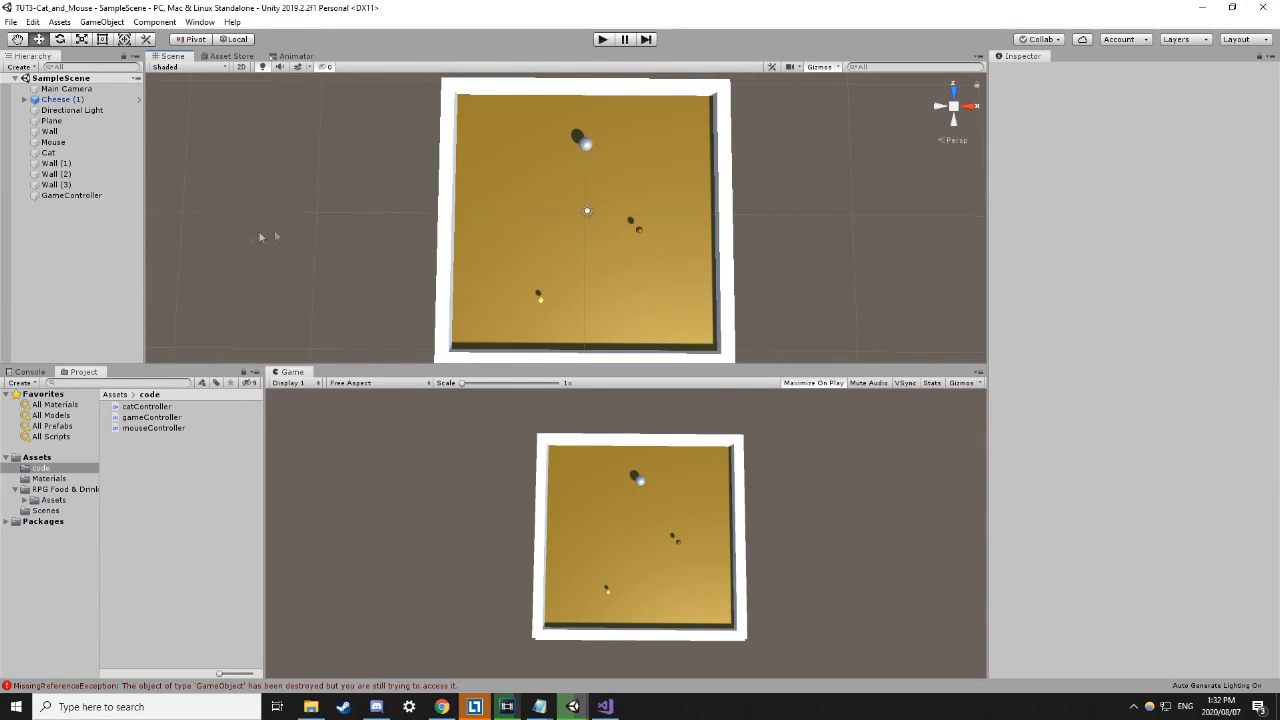
right_click(73, 236)
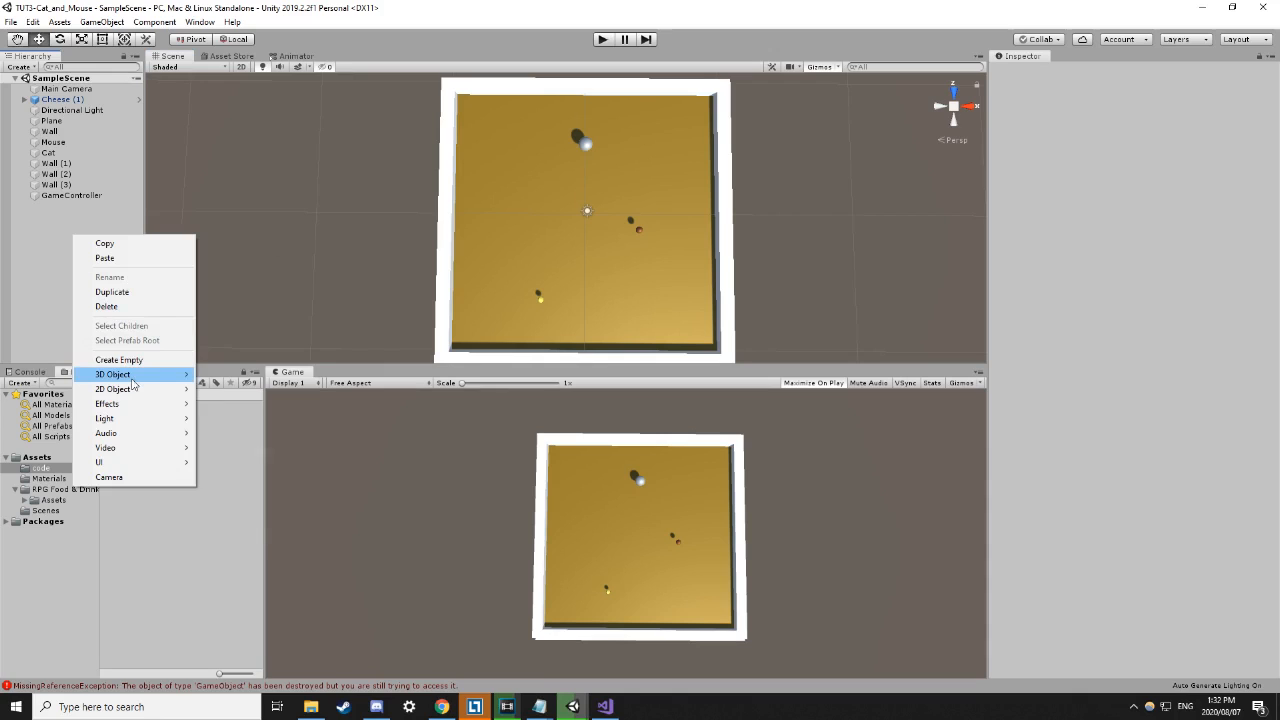
mouse_move(135, 376)
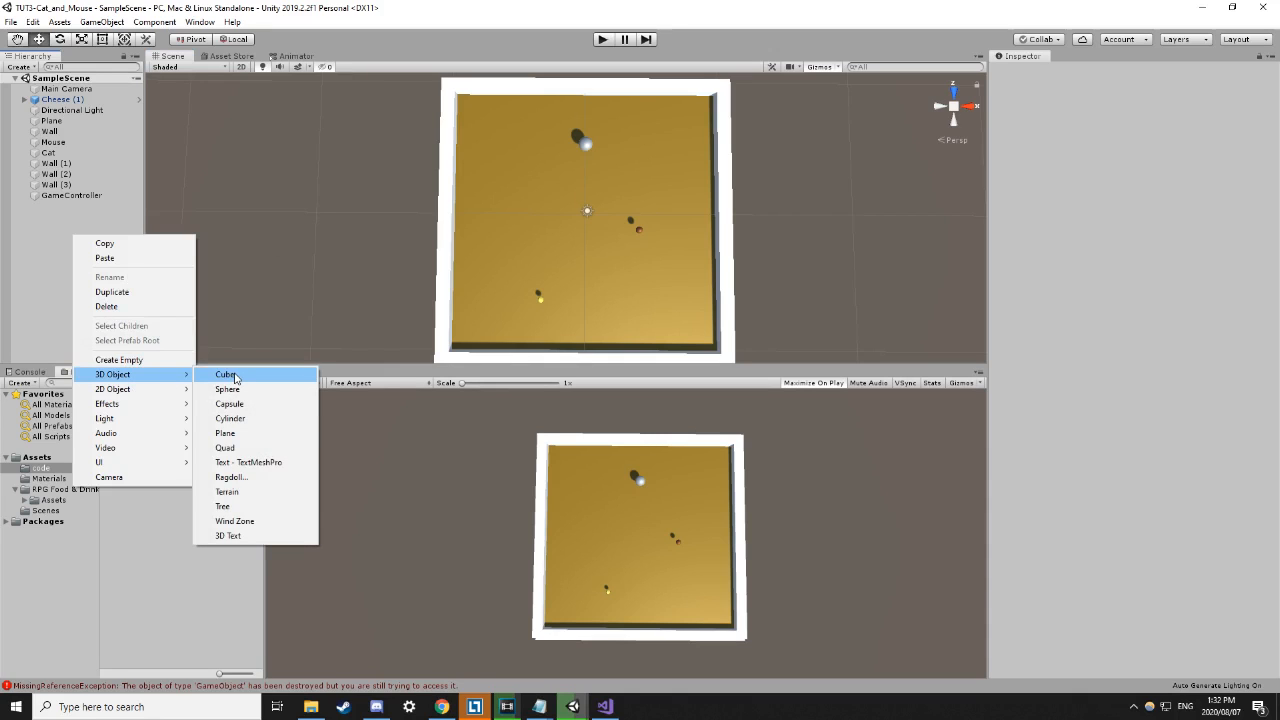
left_click(226, 374)
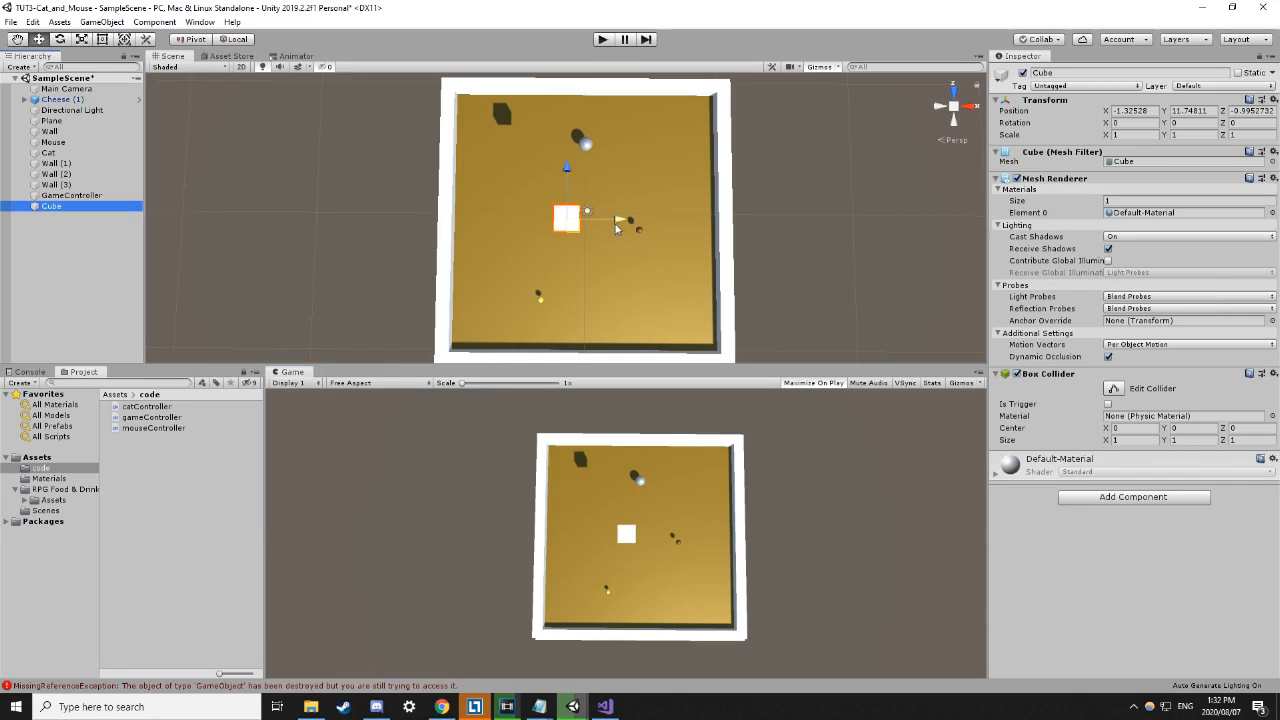
Drag the cube just outside the arena's left wall, at -9.05, 12.45, -2.01.
left_click_drag(434, 238, 415, 238)
left_click_drag(378, 186, 332, 247)
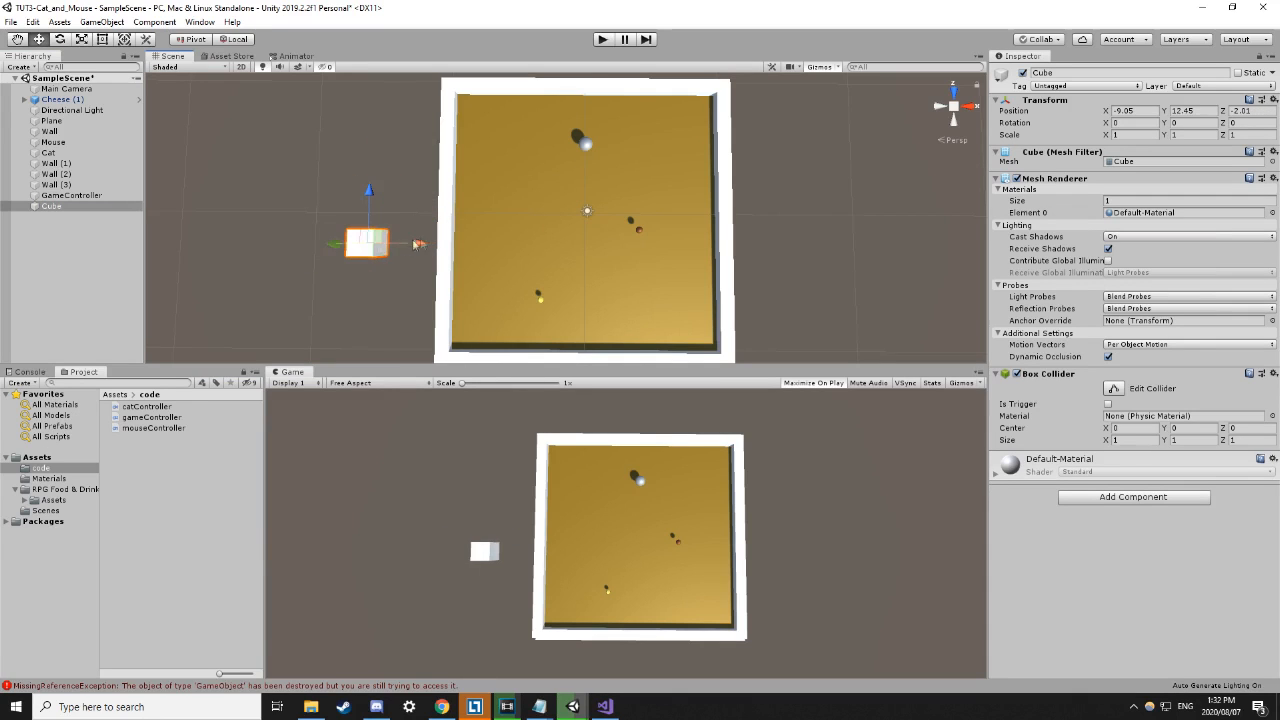
left_click(446, 240)
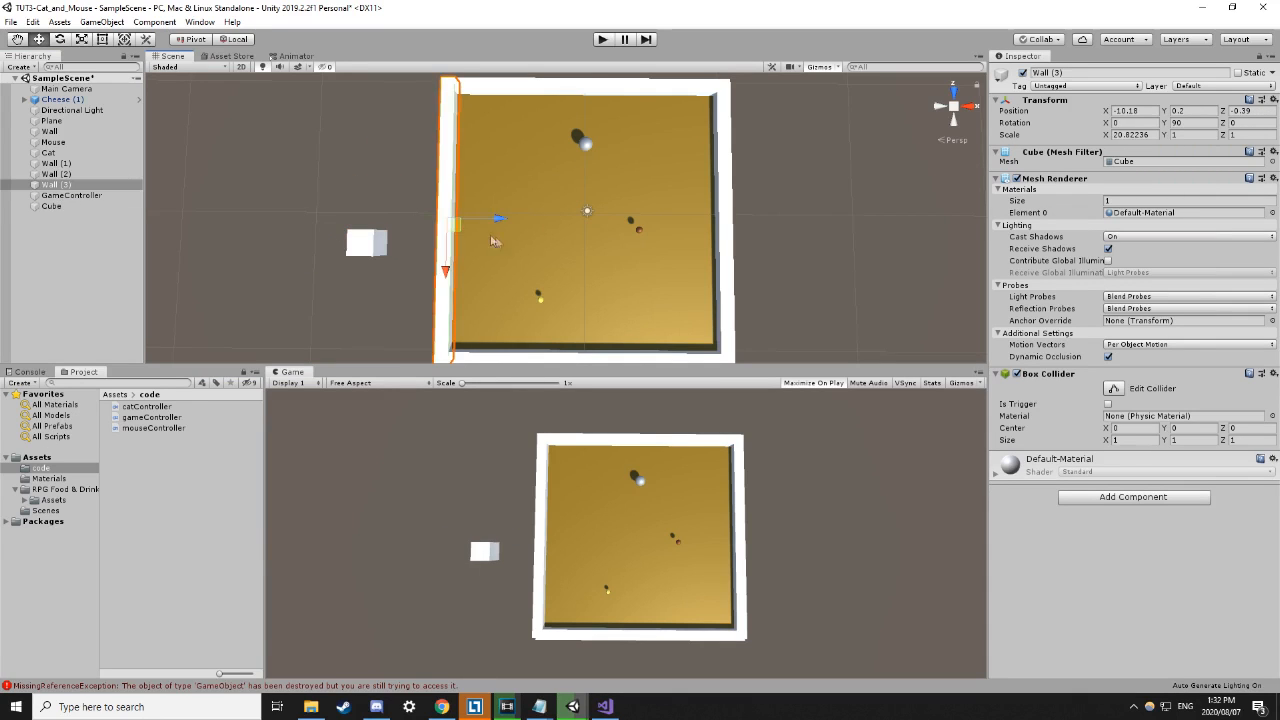
left_click(363, 252)
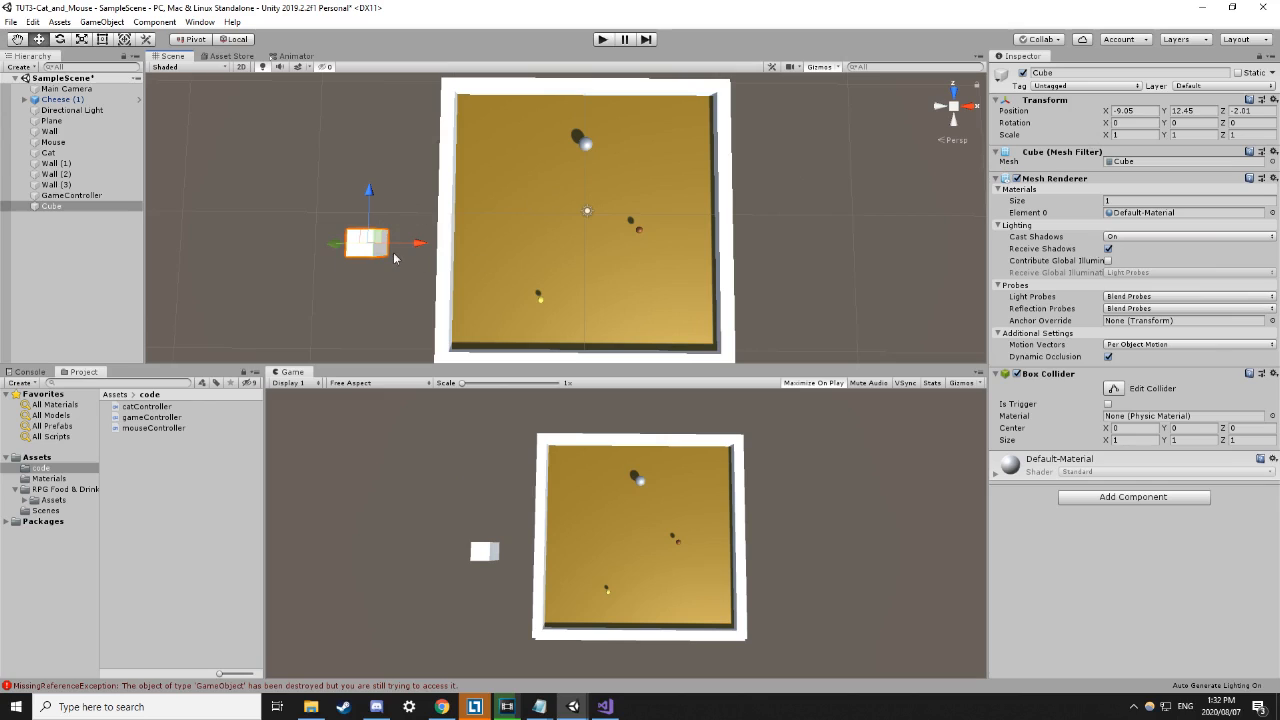
Check the cube's X, Y and Z scale values in the Inspector.
left_click(1121, 138)
left_click(1197, 134)
left_click(1234, 135)
Stretch the cube with the Rect tool into a tall block, scale 1.499, 1, 3.966.
left_click(102, 40)
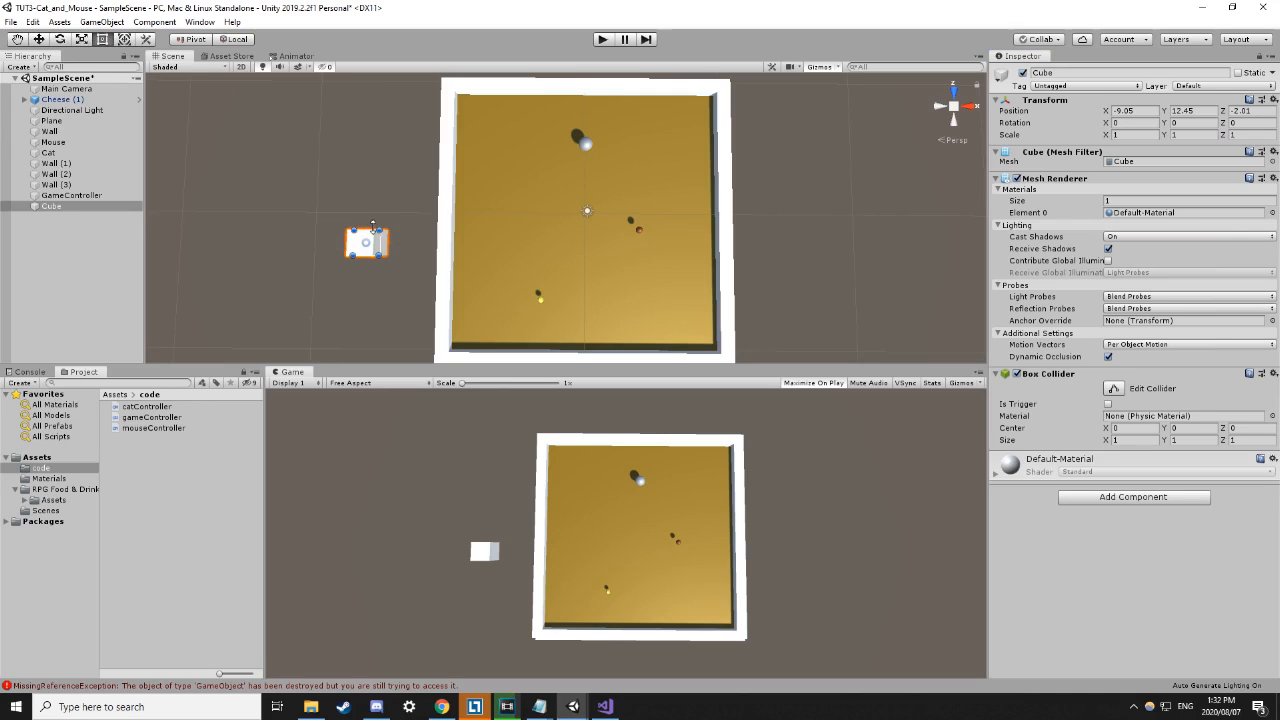
left_click_drag(373, 224, 376, 152)
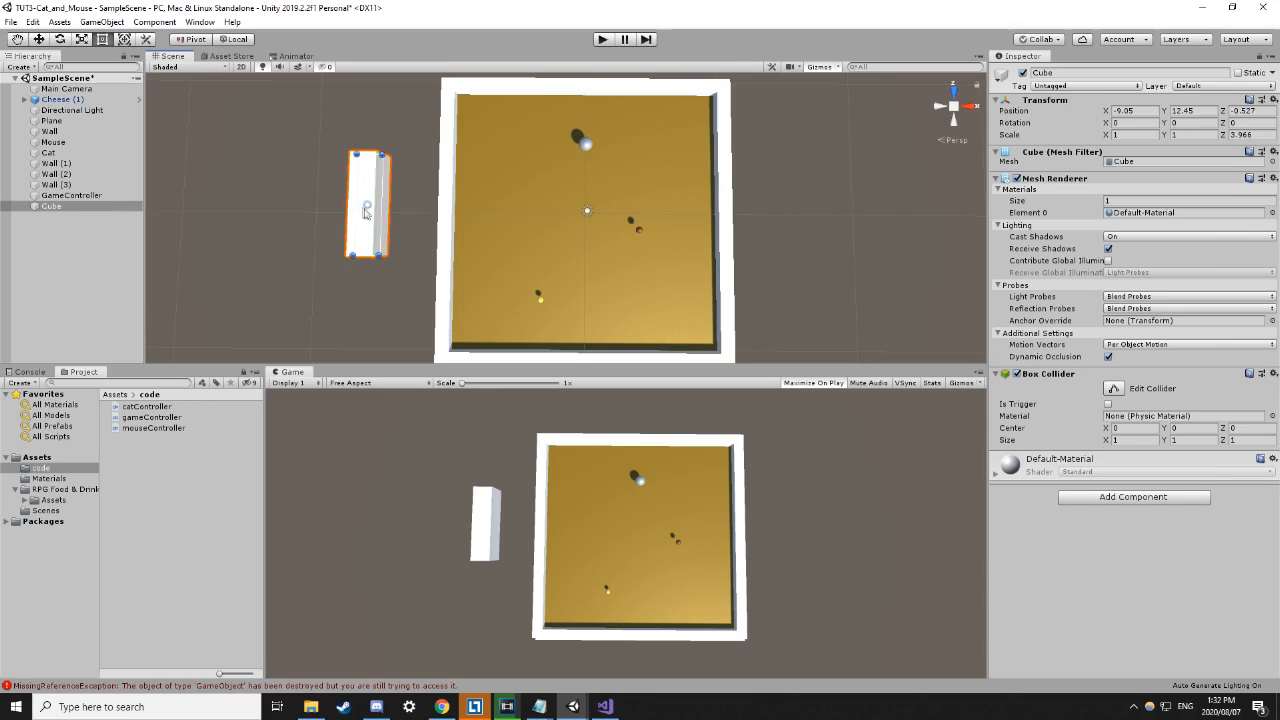
mouse_move(381, 213)
left_mouse_down()
mouse_move(450, 214)
mouse_move(389, 217)
left_mouse_up()
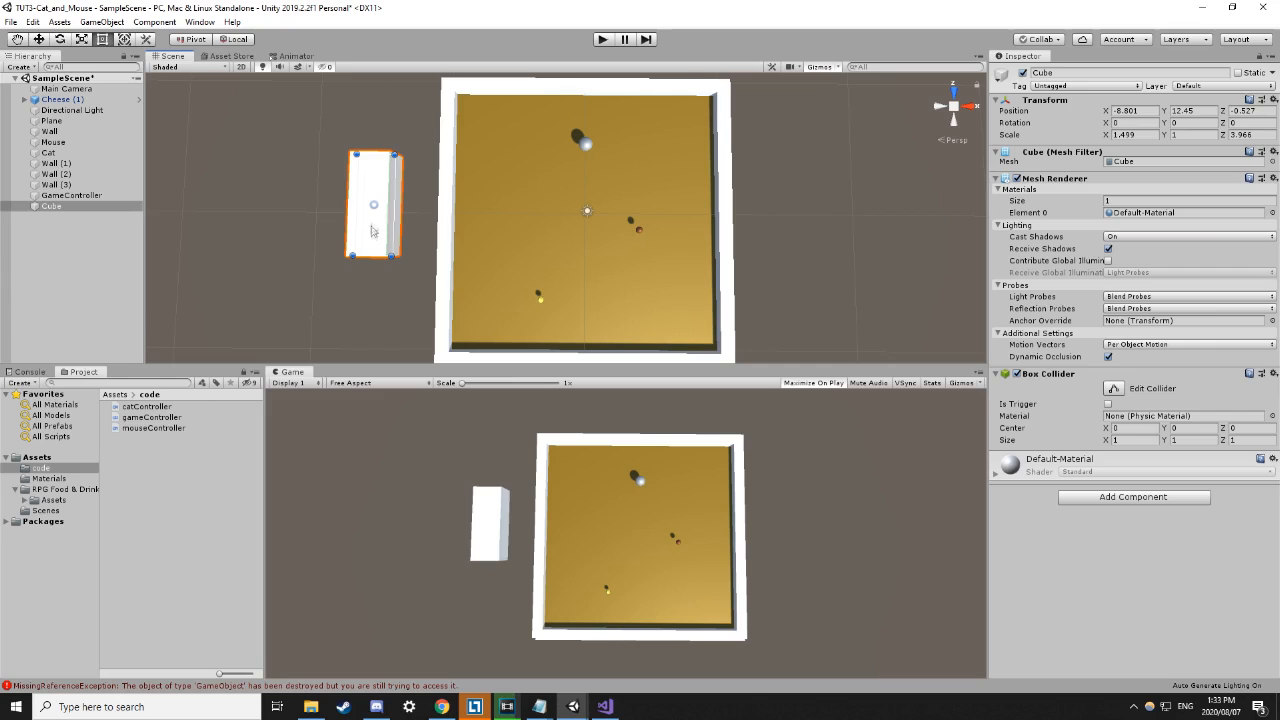
left_click(342, 308)
Orbit the scene to an oblique view of the board and reselect the cube.
middle_click_drag(395, 300, 320, 269)
right_click_drag(420, 268, 312, 114)
middle_click_drag(480, 266, 454, 89)
right_click_drag(518, 250, 446, 162)
middle_click_drag(474, 265, 423, 57)
right_click_drag(494, 242, 486, 195)
left_click(444, 115)
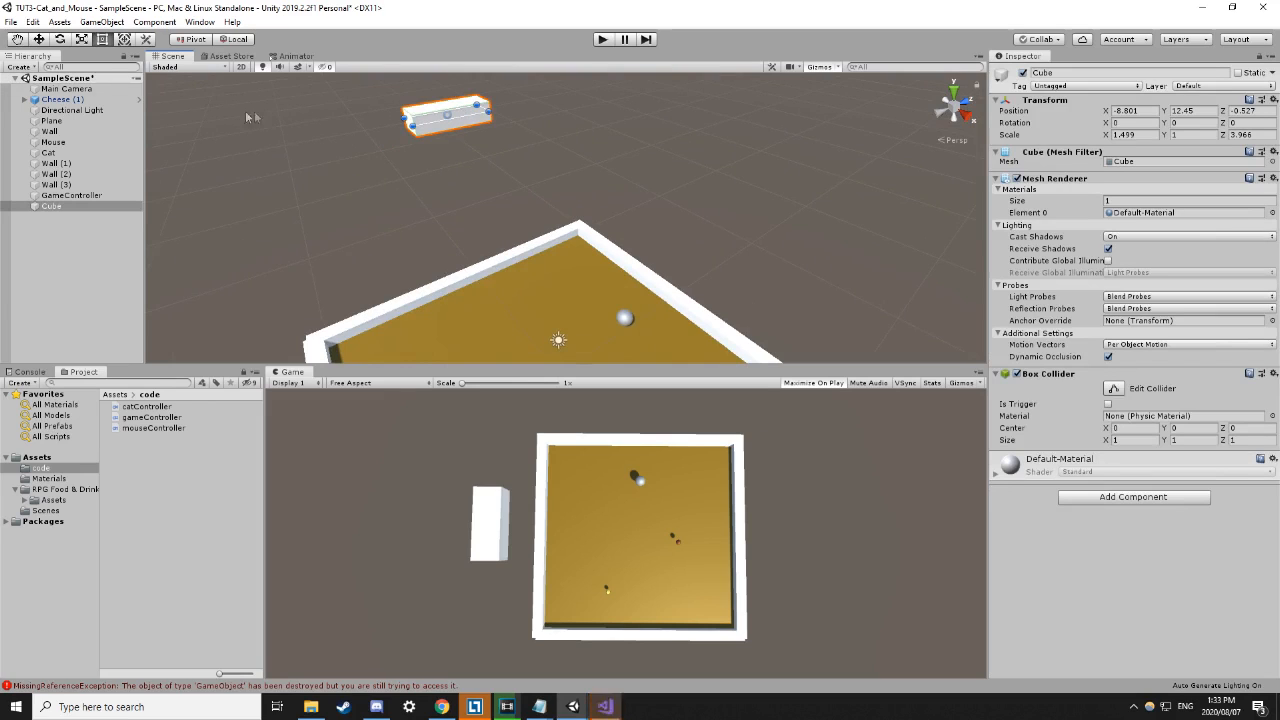
left_click(442, 185)
left_click(441, 117)
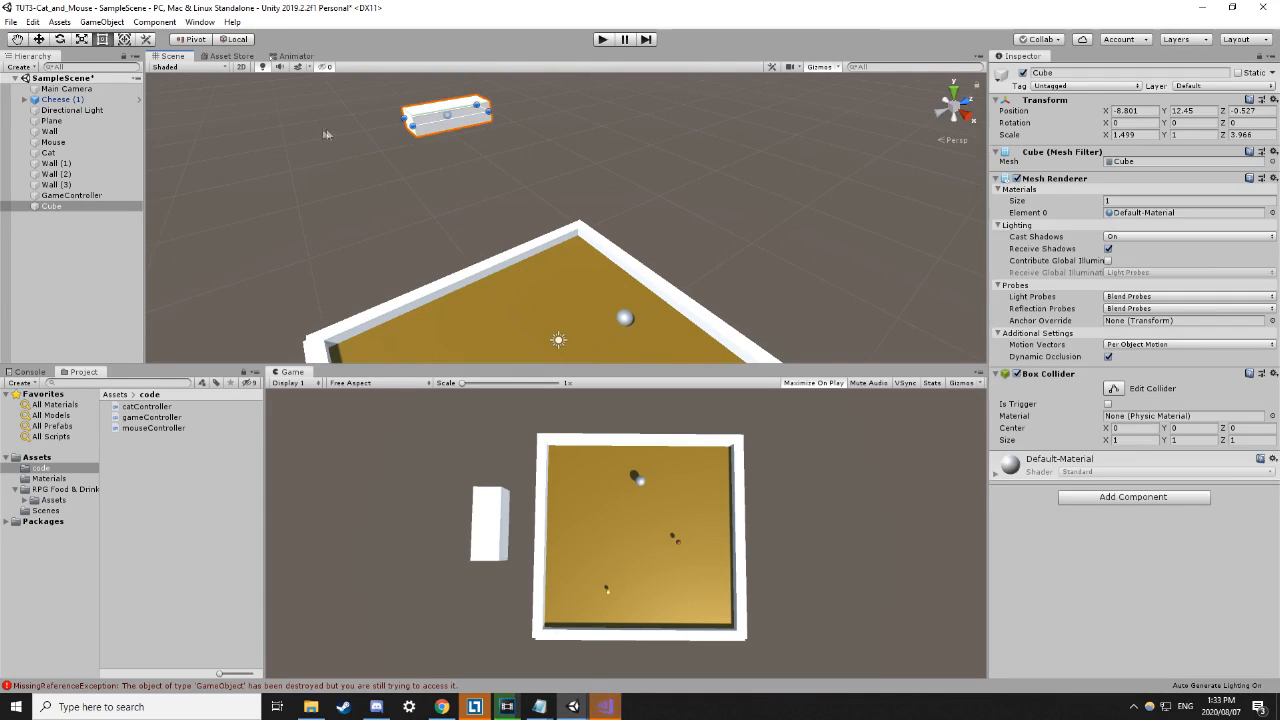
Lower the cube to Y 7.05 and move it off the arena's left side.
left_click(39, 40)
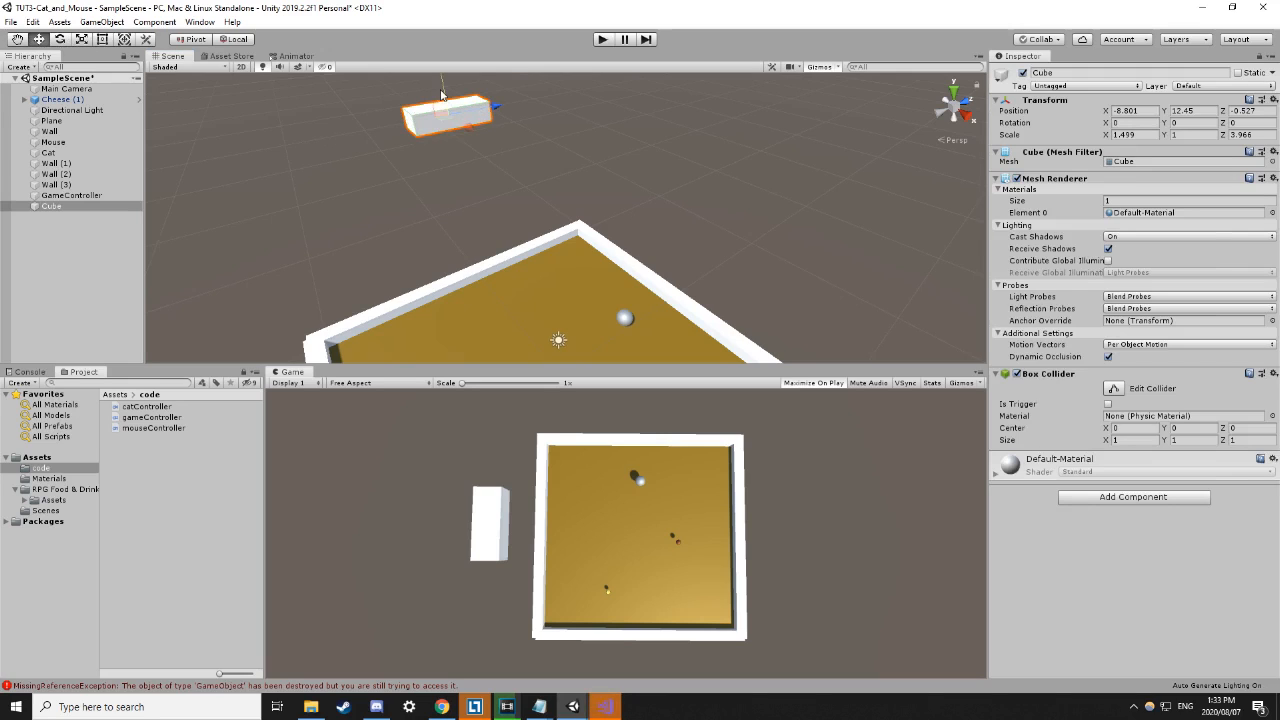
left_click_drag(443, 93, 456, 190)
left_click_drag(390, 250, 549, 308, "alt")
scroll(368, 241, "down", 3)
middle_click_drag(366, 240, 546, 243)
scroll(582, 283, "down", 2)
scroll(583, 284, "down", 2)
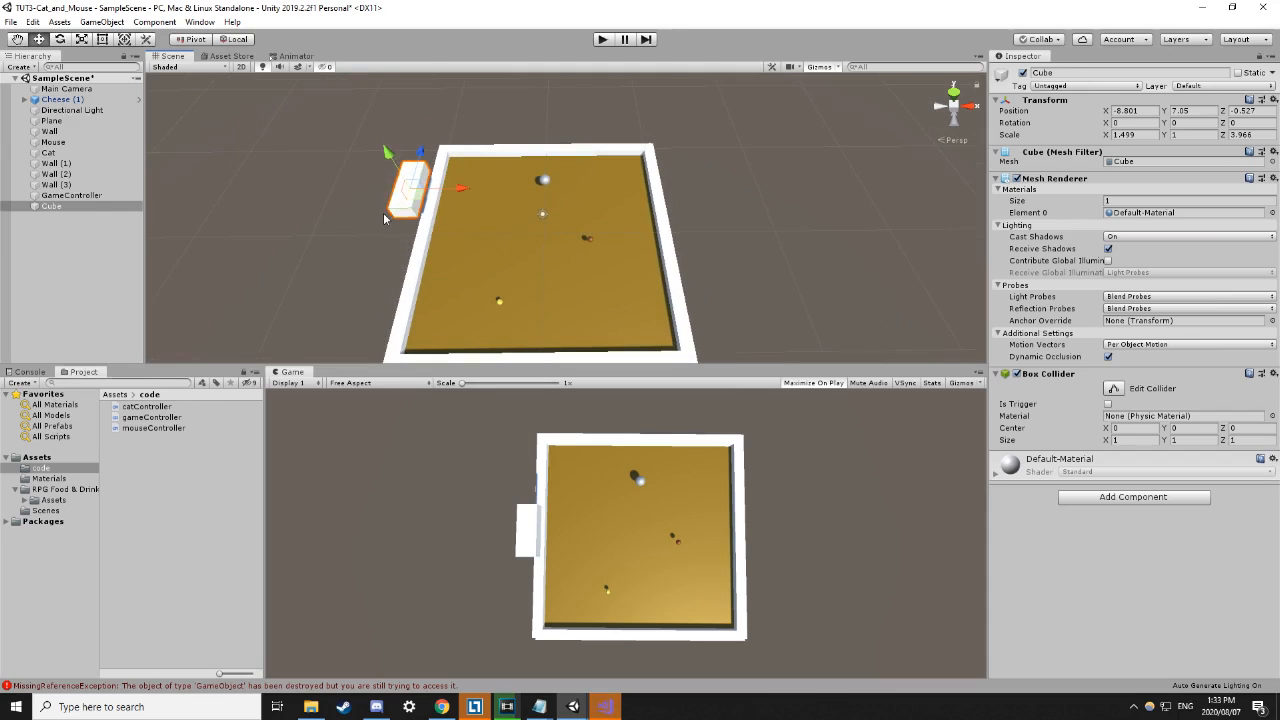
left_click_drag(426, 200, 326, 199)
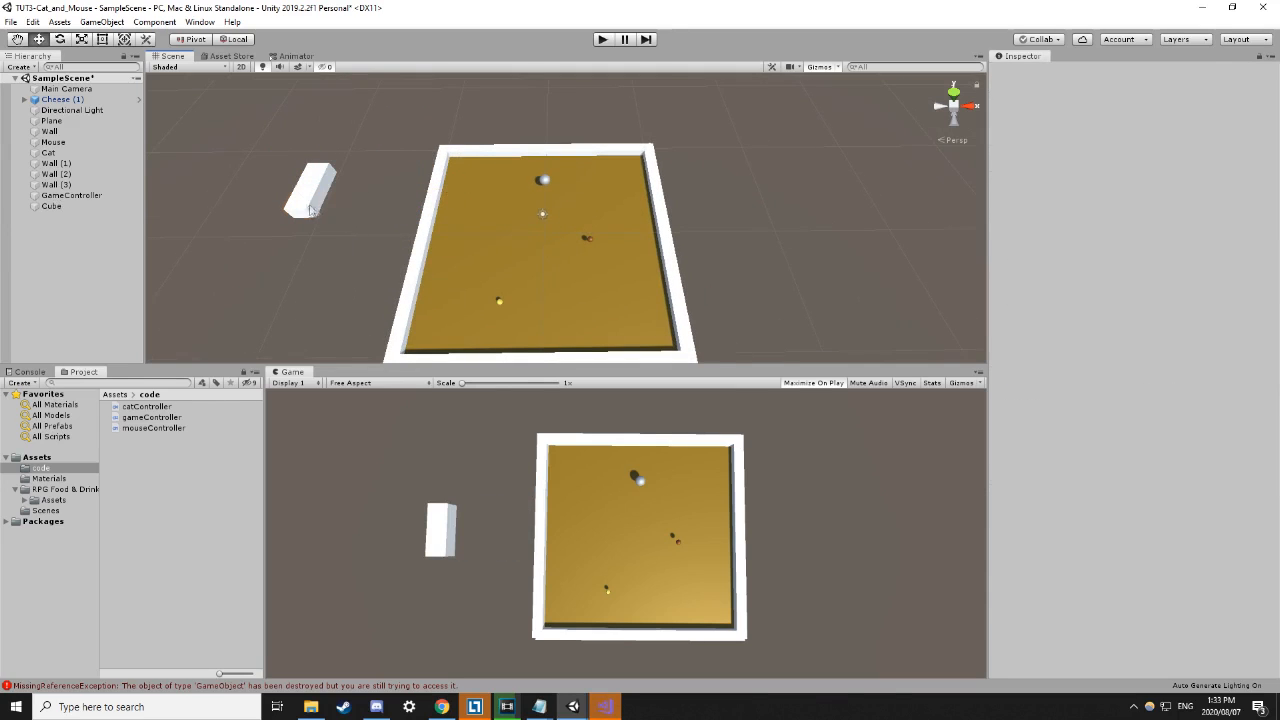
left_click(309, 275)
left_click(499, 235)
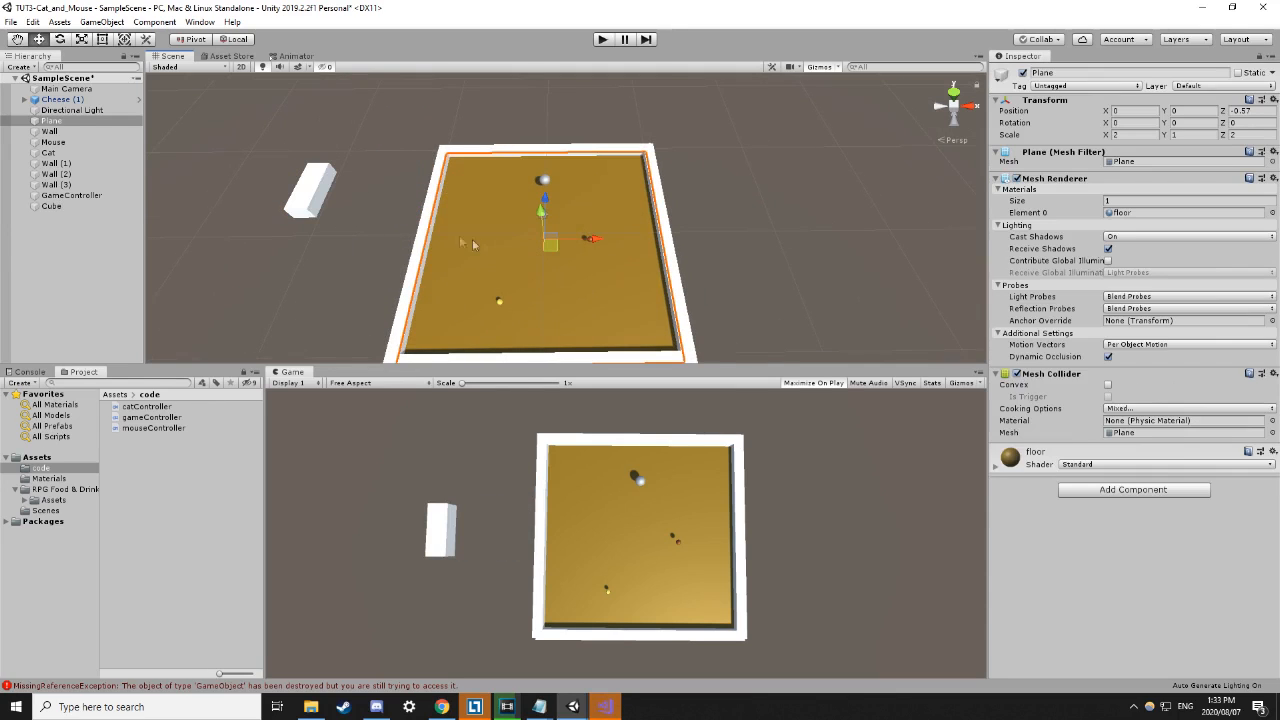
left_click(306, 258)
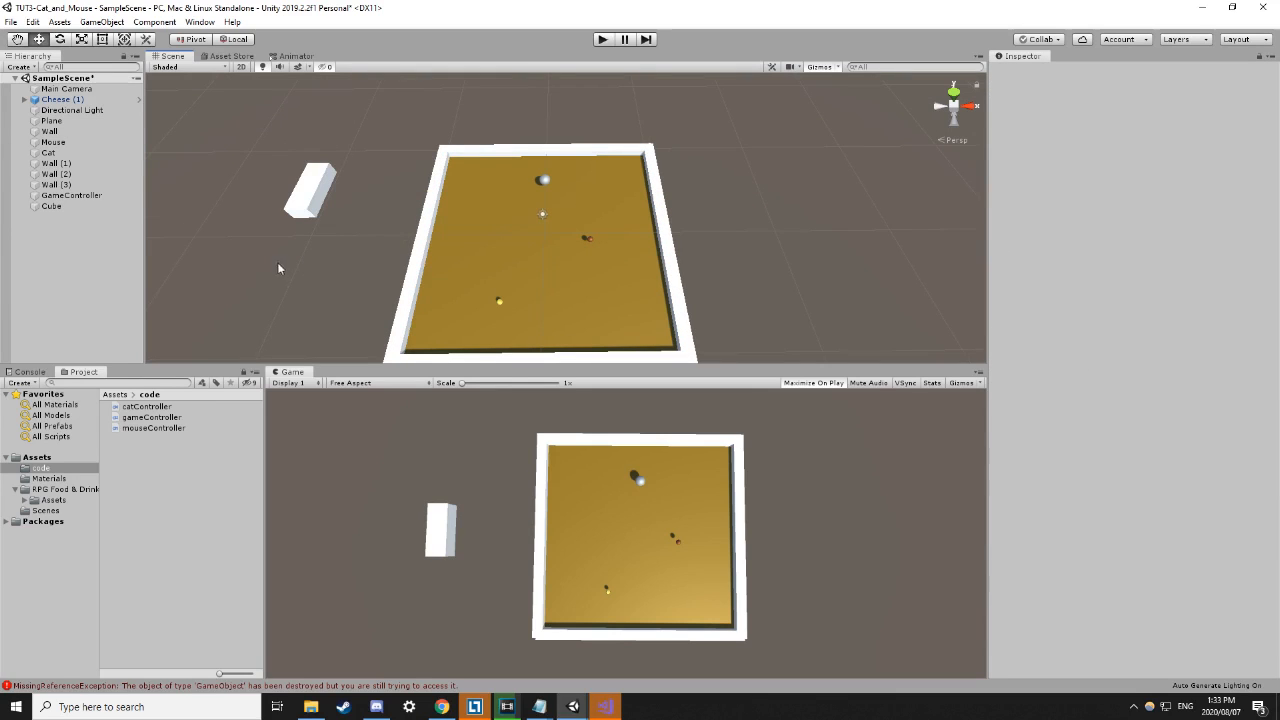
right_click(59, 262)
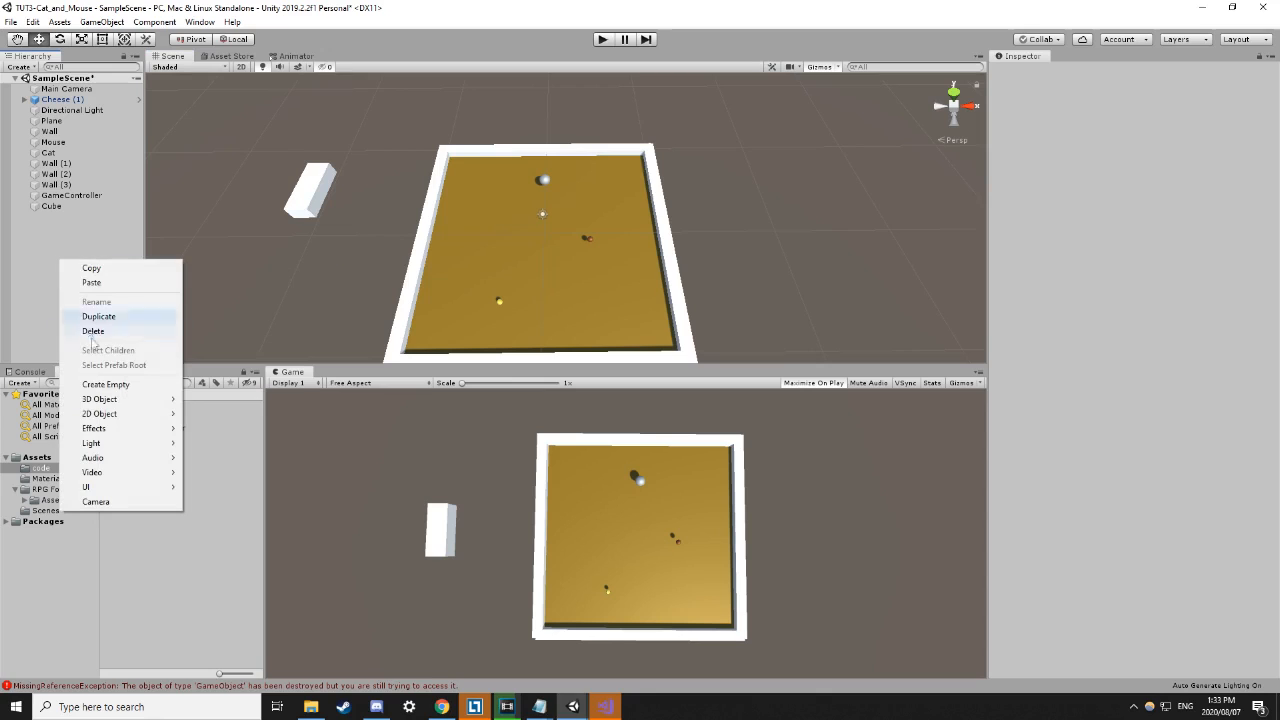
mouse_move(125, 400)
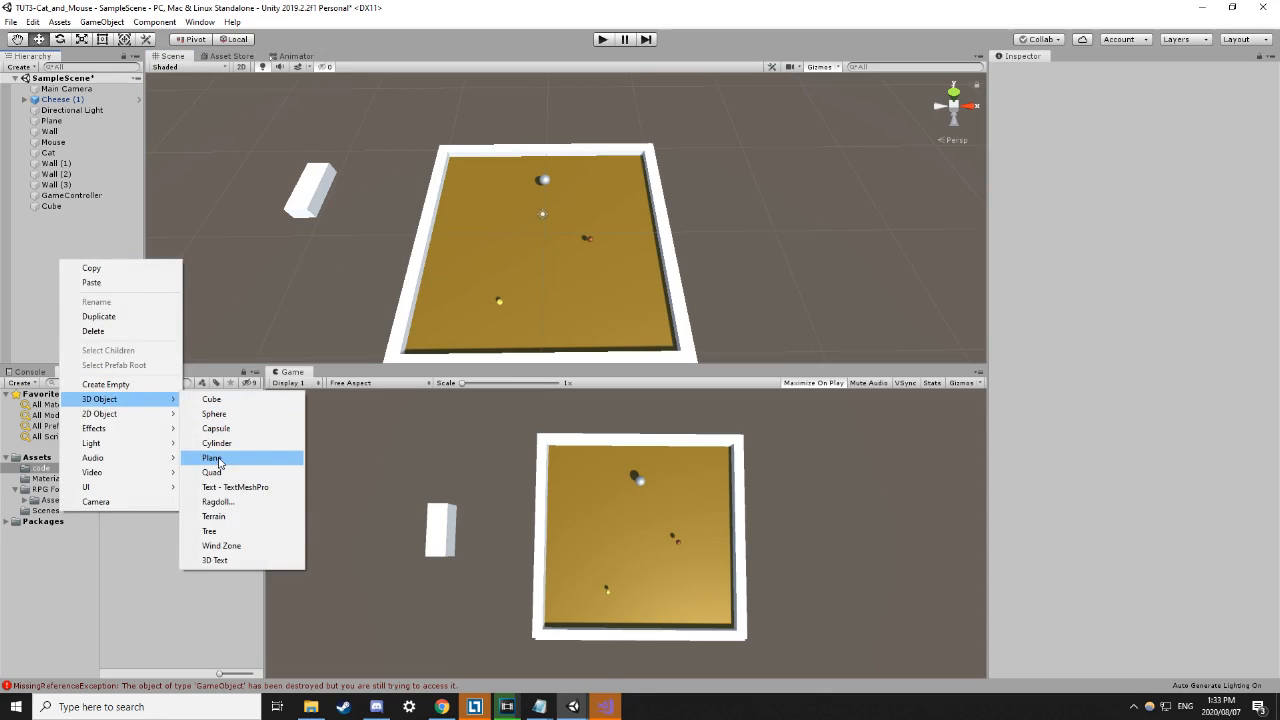
left_click(320, 279)
left_click(524, 254)
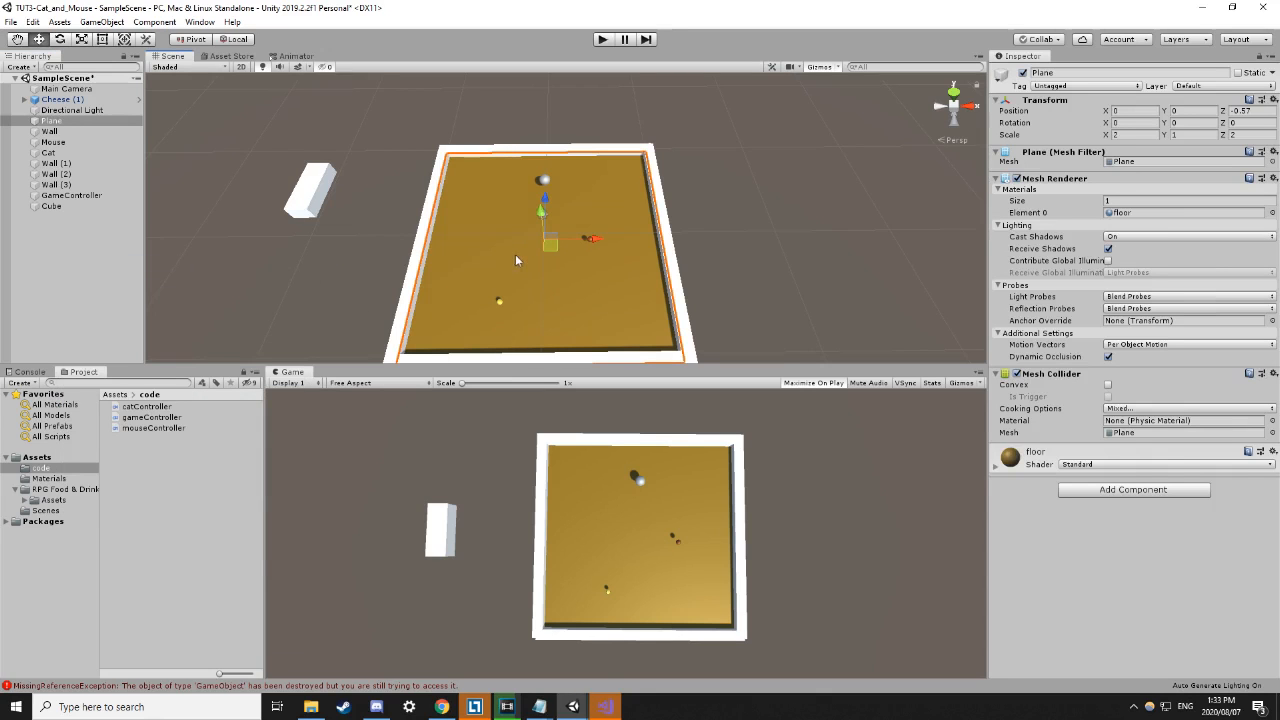
left_click(402, 243)
left_click(418, 240)
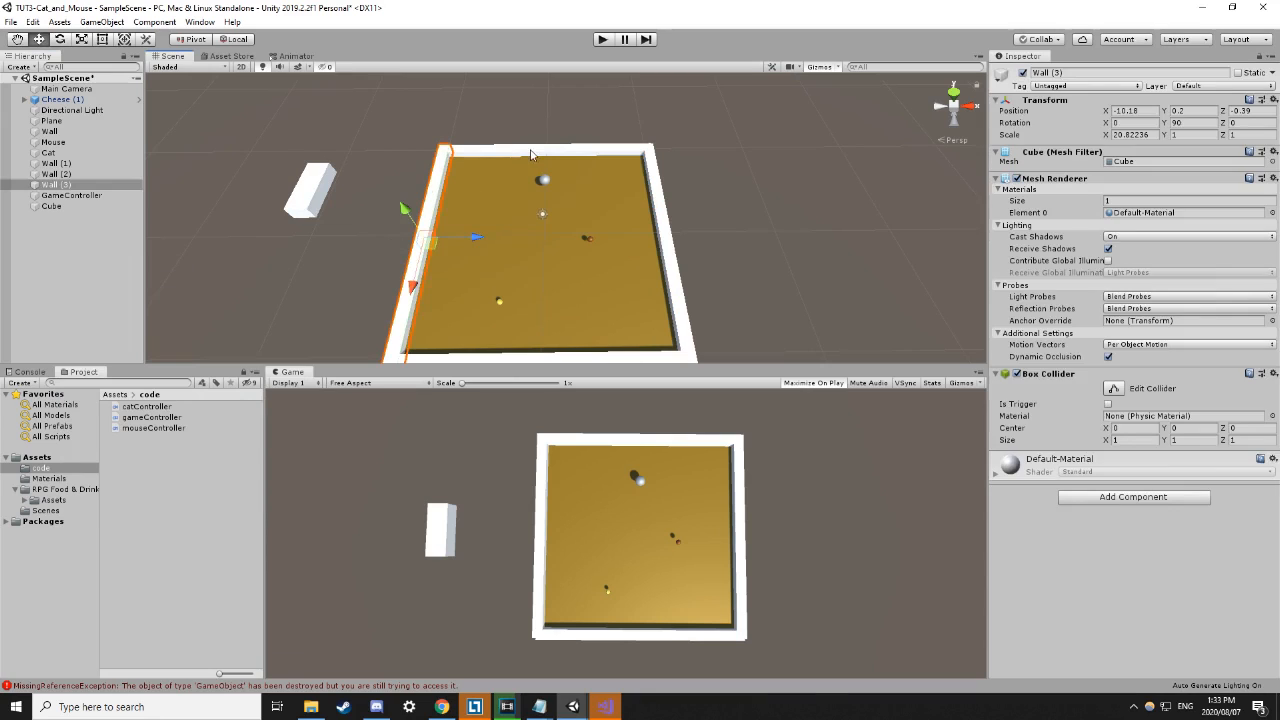
left_click(529, 150)
left_click(665, 215)
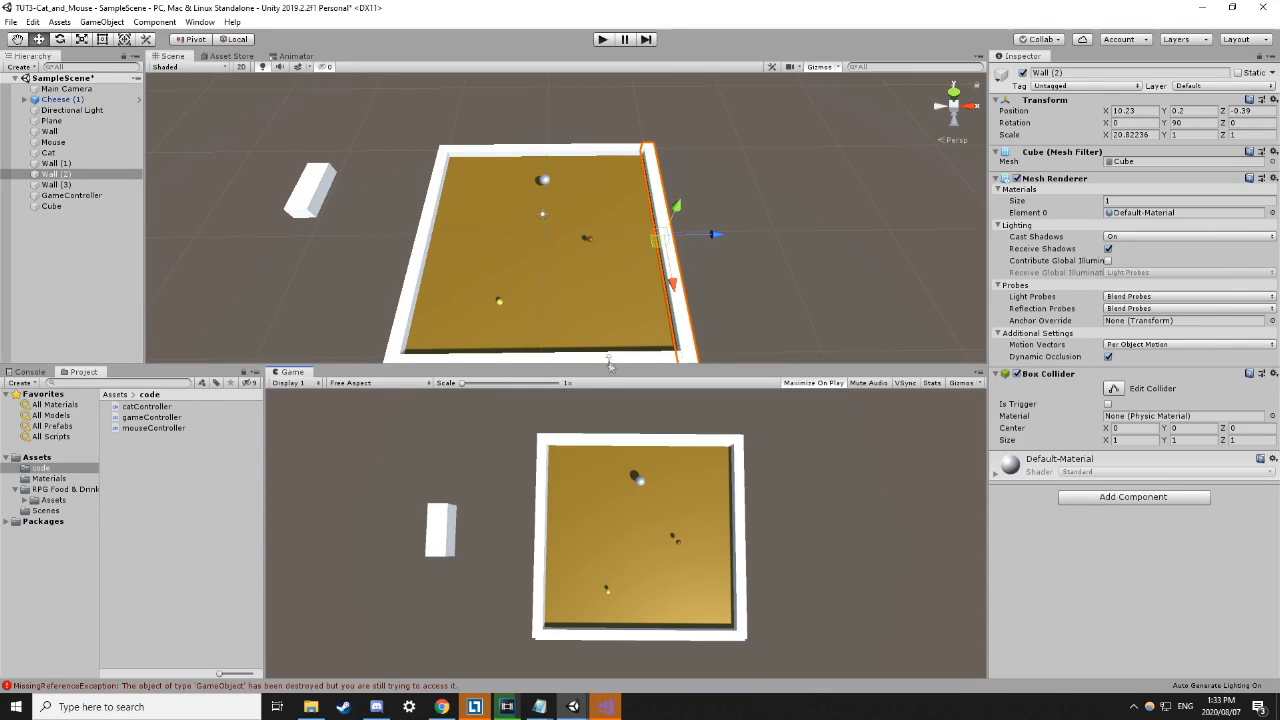
left_click(403, 297)
left_click(548, 182)
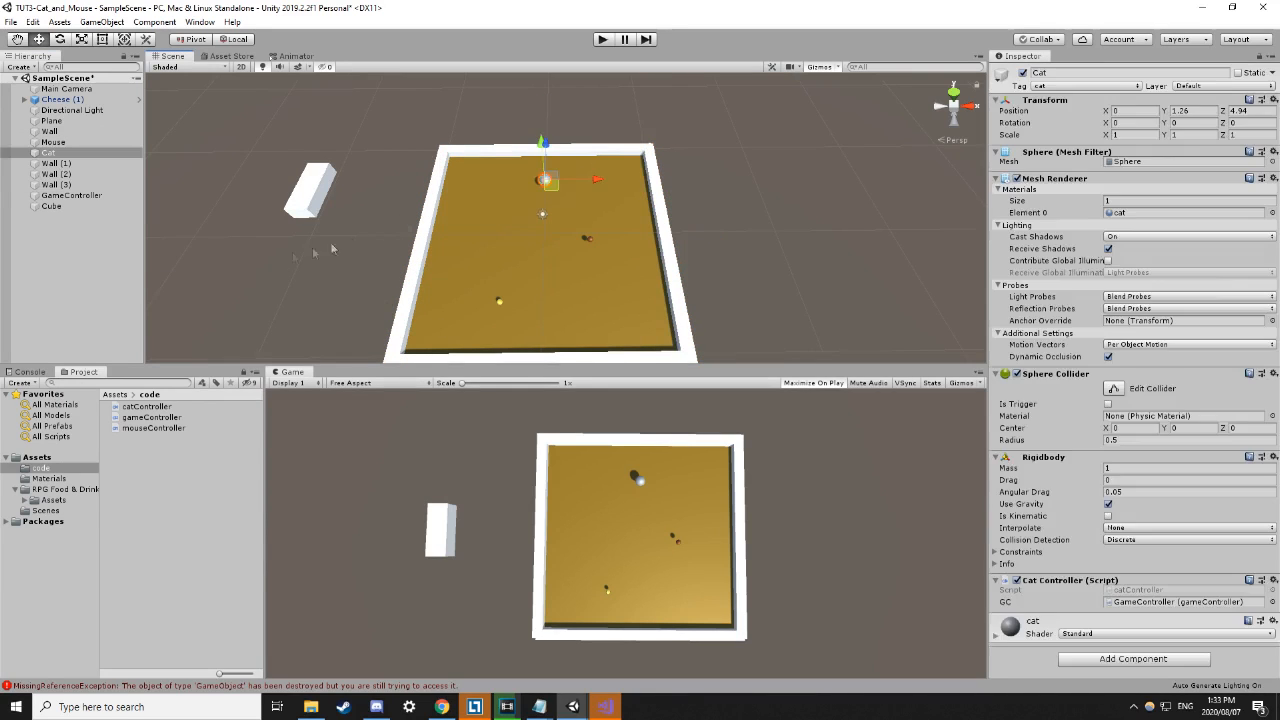
right_click(70, 270)
mouse_move(152, 410)
left_click(292, 271)
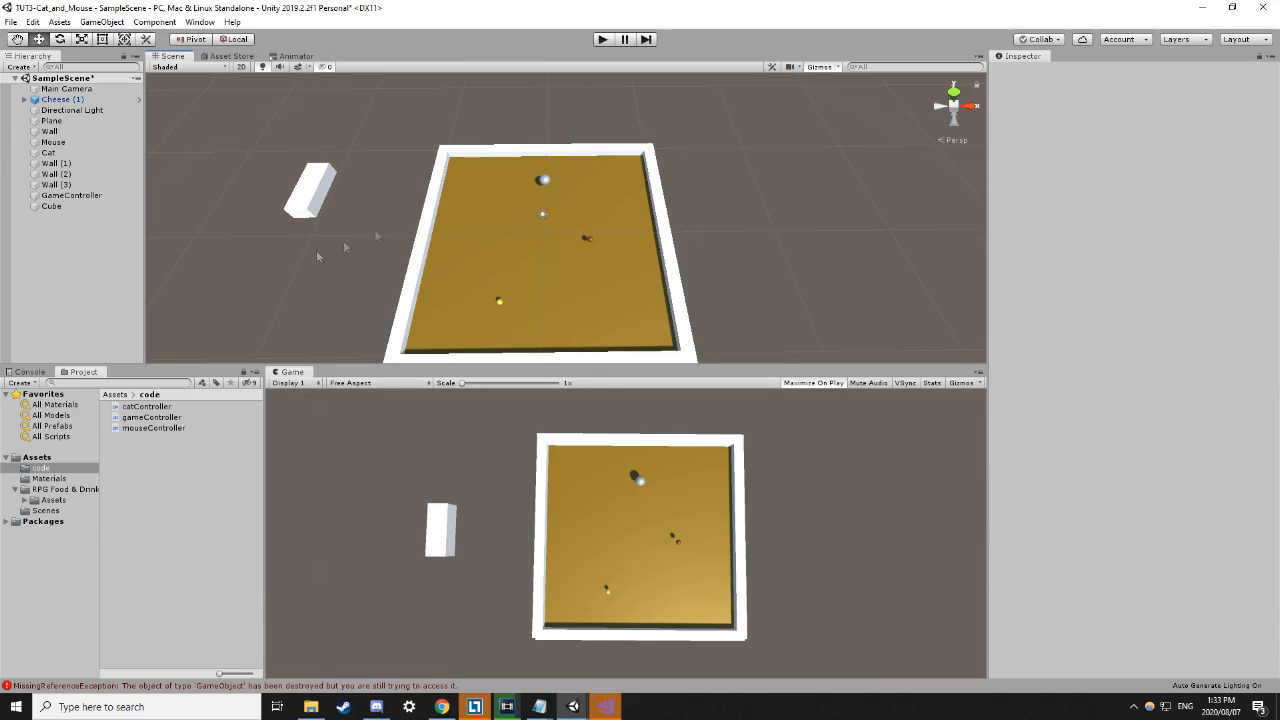
left_click(543, 176)
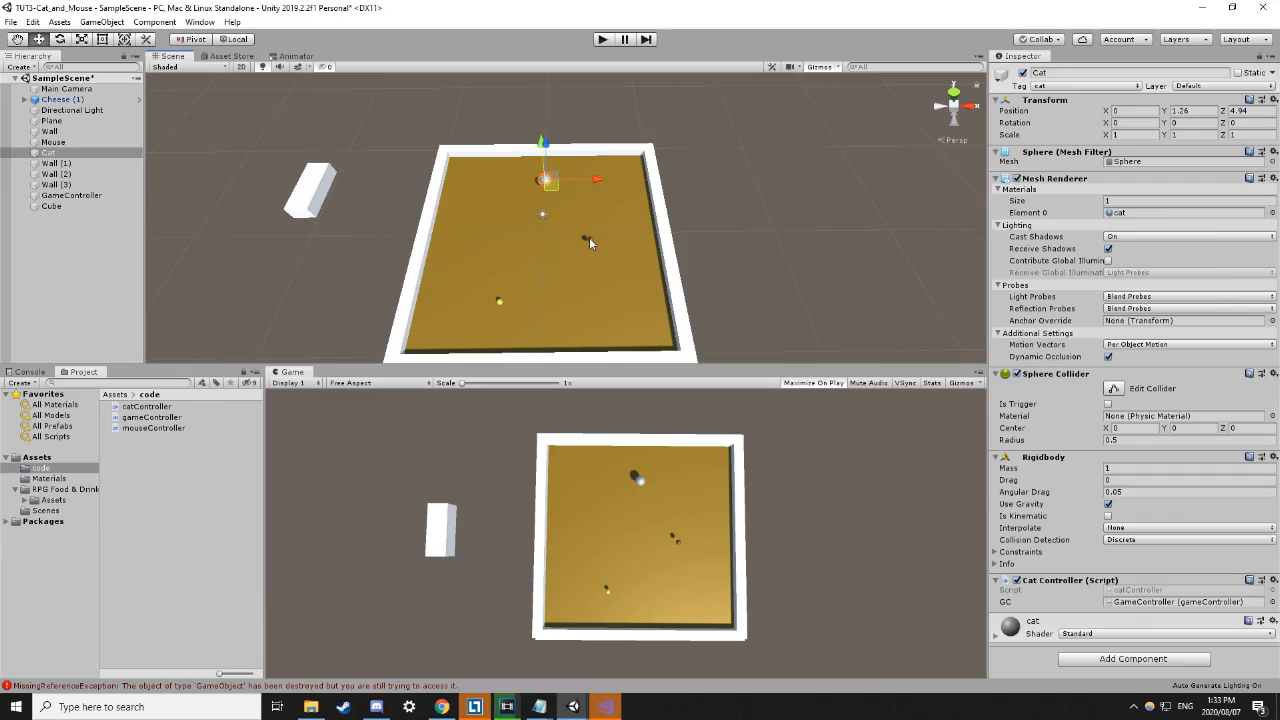
Select the mouse ball, then the Cheese (1) sphere in the Scene view.
left_click(589, 237)
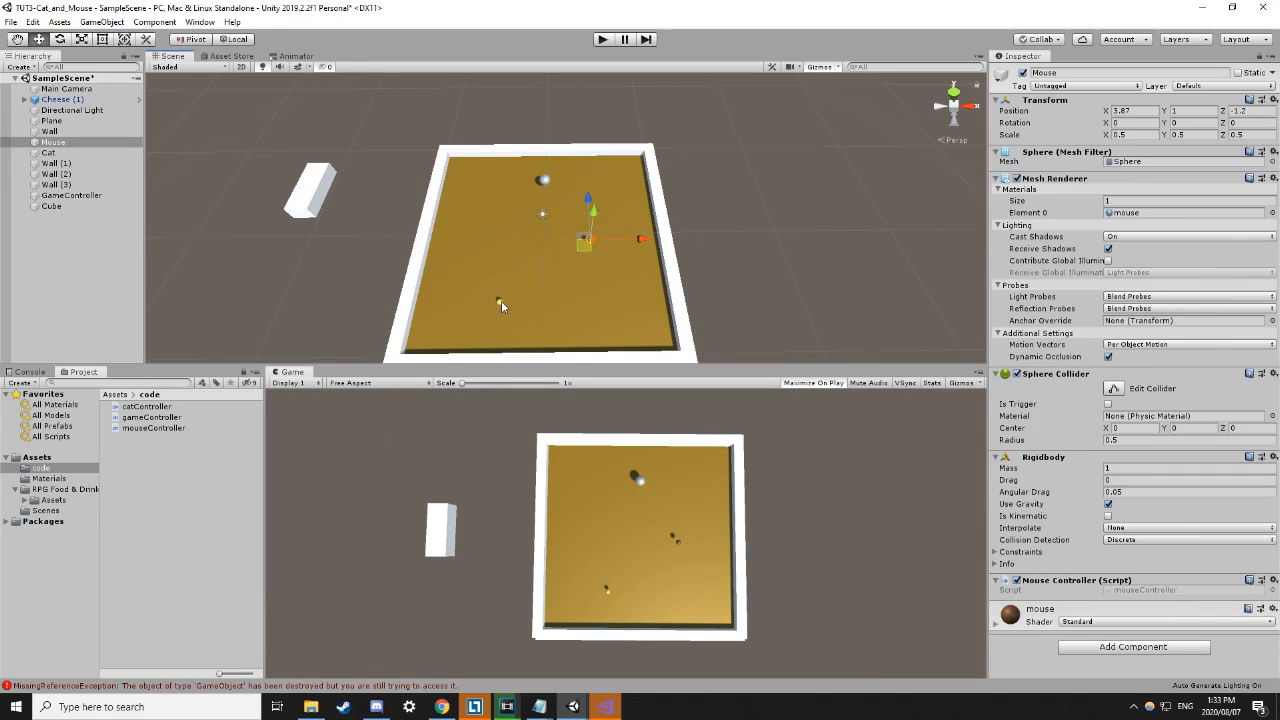
left_click(499, 302)
left_click(835, 265)
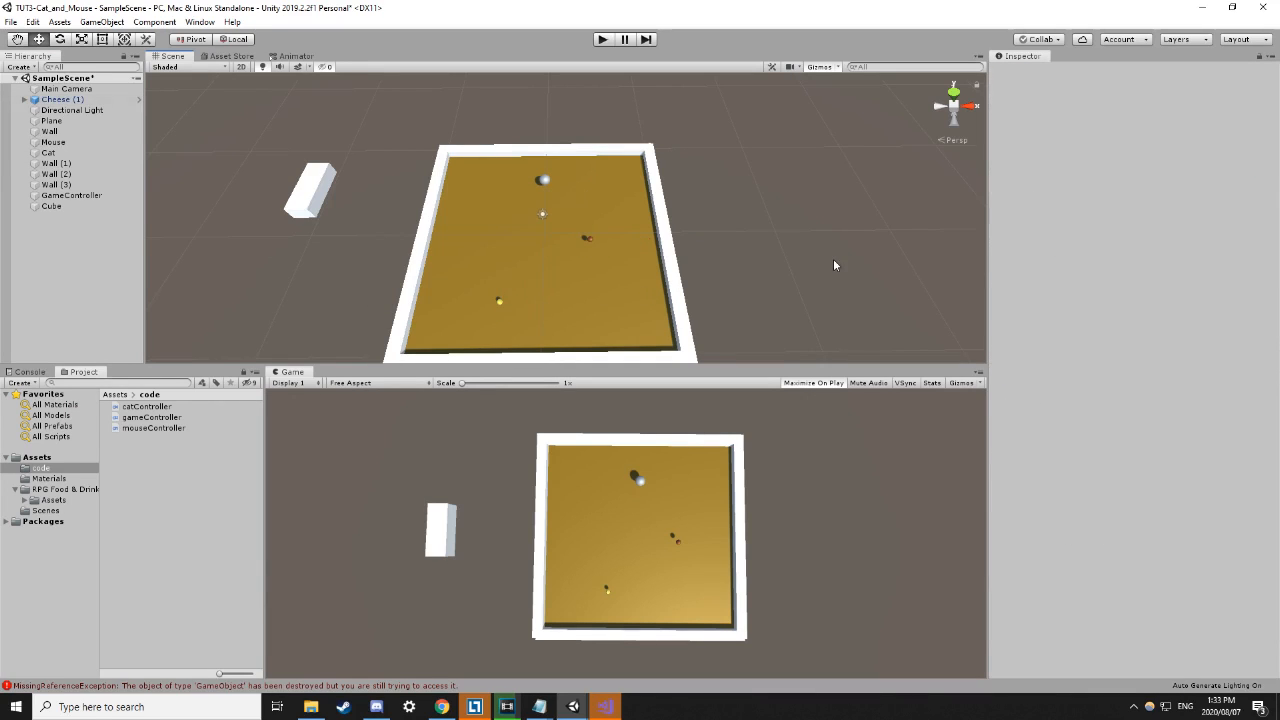
left_click(499, 303)
Zoom and pan to centre on the cheese, then select the floor Plane.
middle_click_drag(728, 309, 640, 309)
scroll(416, 309, "up", 3)
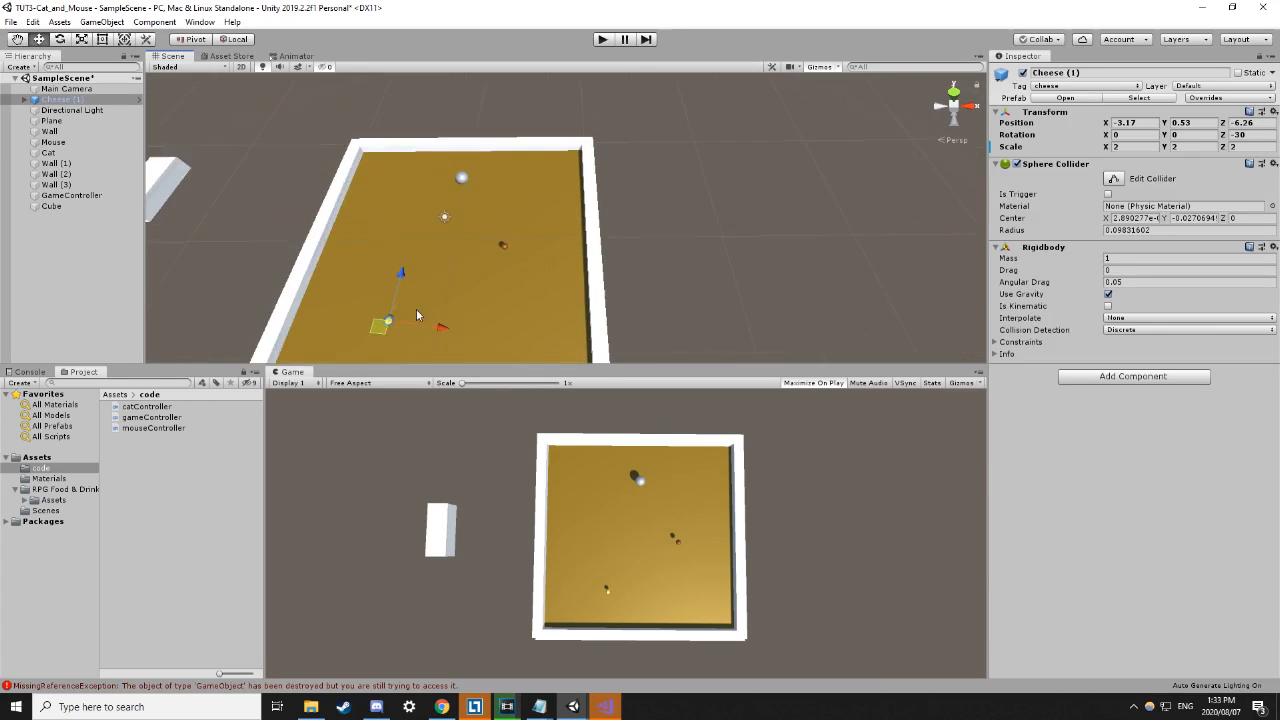
scroll(391, 322, "up", 2)
middle_click_drag(394, 338, 474, 272)
scroll(311, 244, "up", 3)
scroll(312, 248, "up", 5)
middle_click_drag(277, 278, 690, 262)
middle_click_drag(388, 267, 580, 262)
middle_click_drag(494, 235, 576, 234)
middle_click_drag(643, 283, 850, 272)
scroll(562, 249, "up", 8)
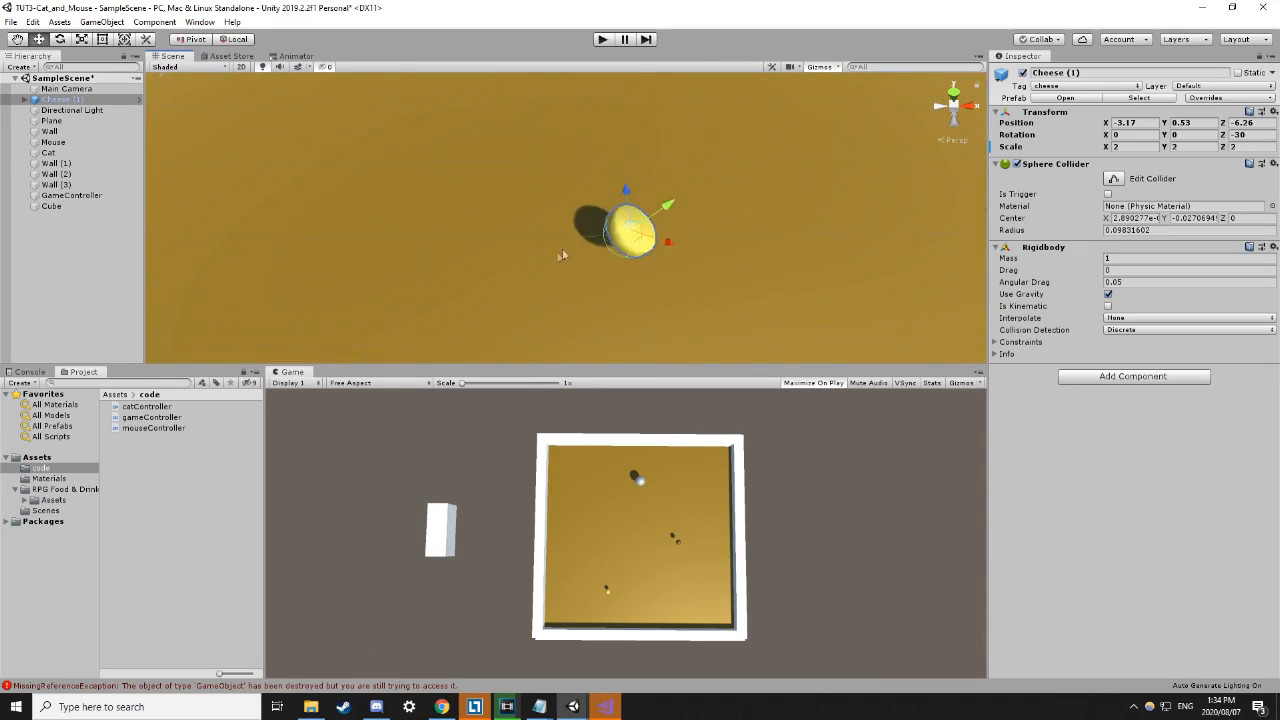
scroll(686, 298, "up", 3)
scroll(690, 298, "down", 3)
middle_click_drag(680, 294, 505, 258)
scroll(408, 218, "down", 3)
scroll(425, 228, "up", 3)
scroll(447, 241, "down", 4)
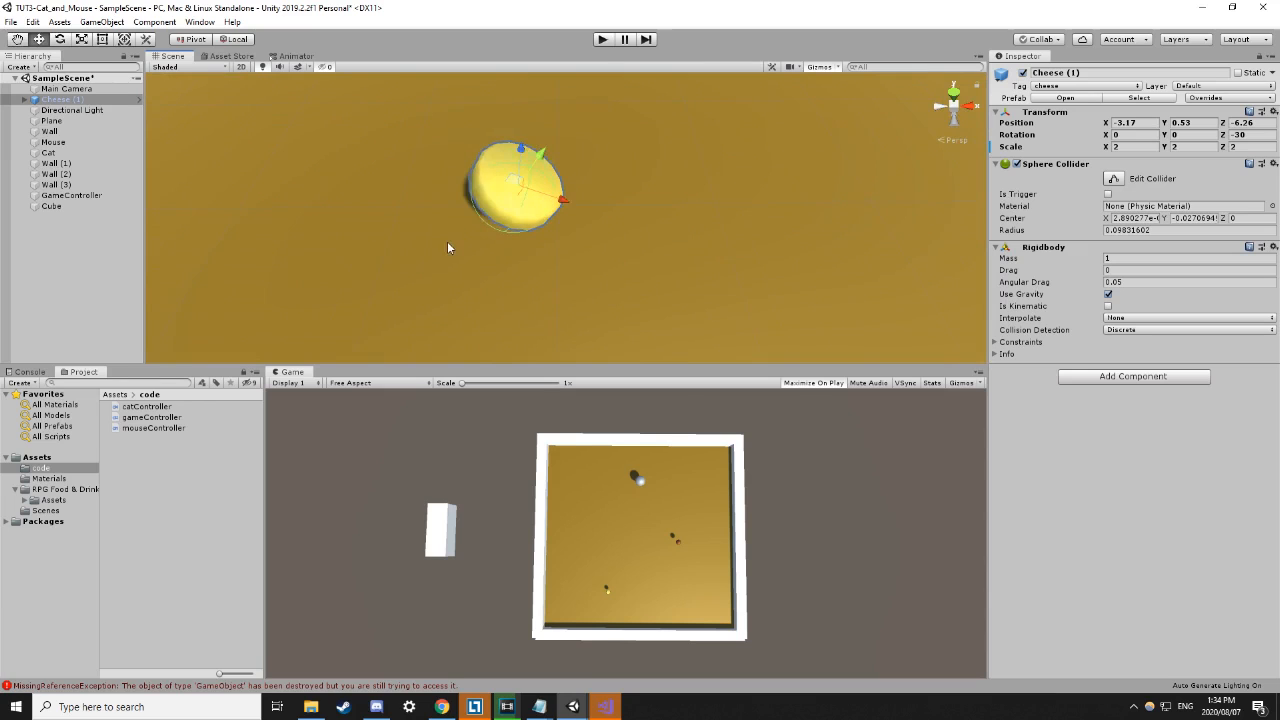
left_click(481, 234)
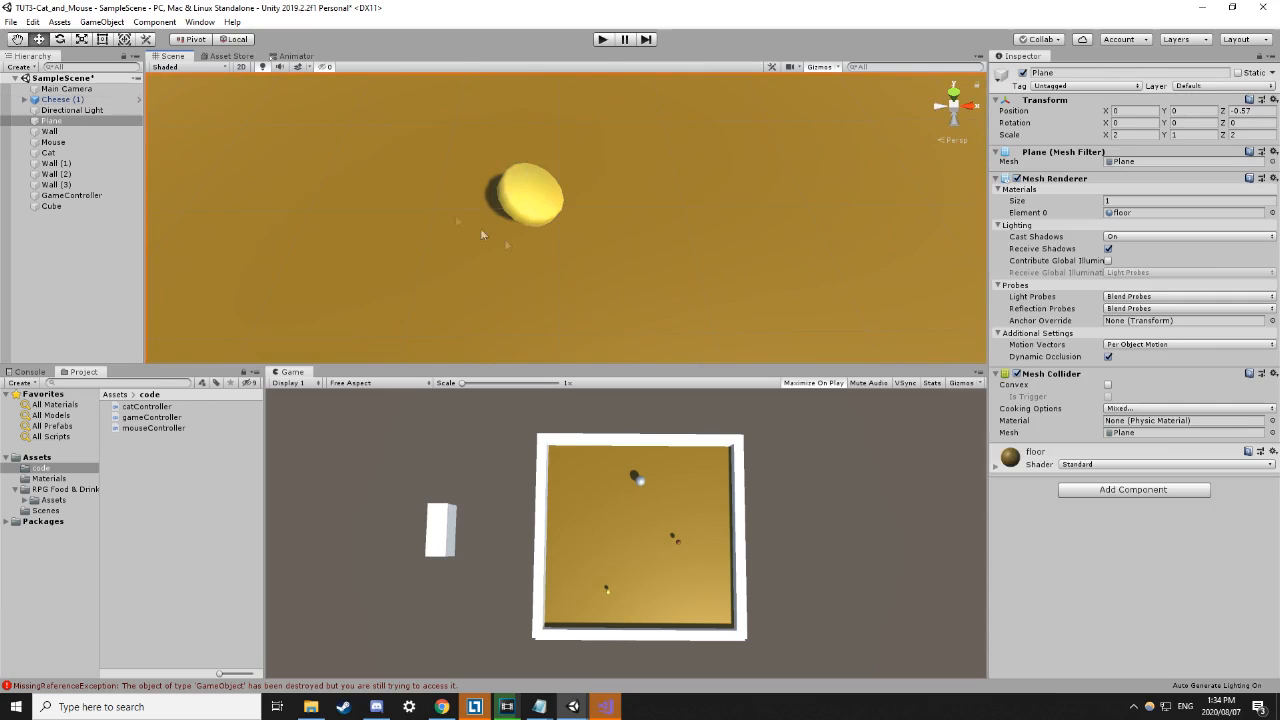
Open the Asset Store tab and glance through the Window menu without choosing anything.
left_click(232, 56)
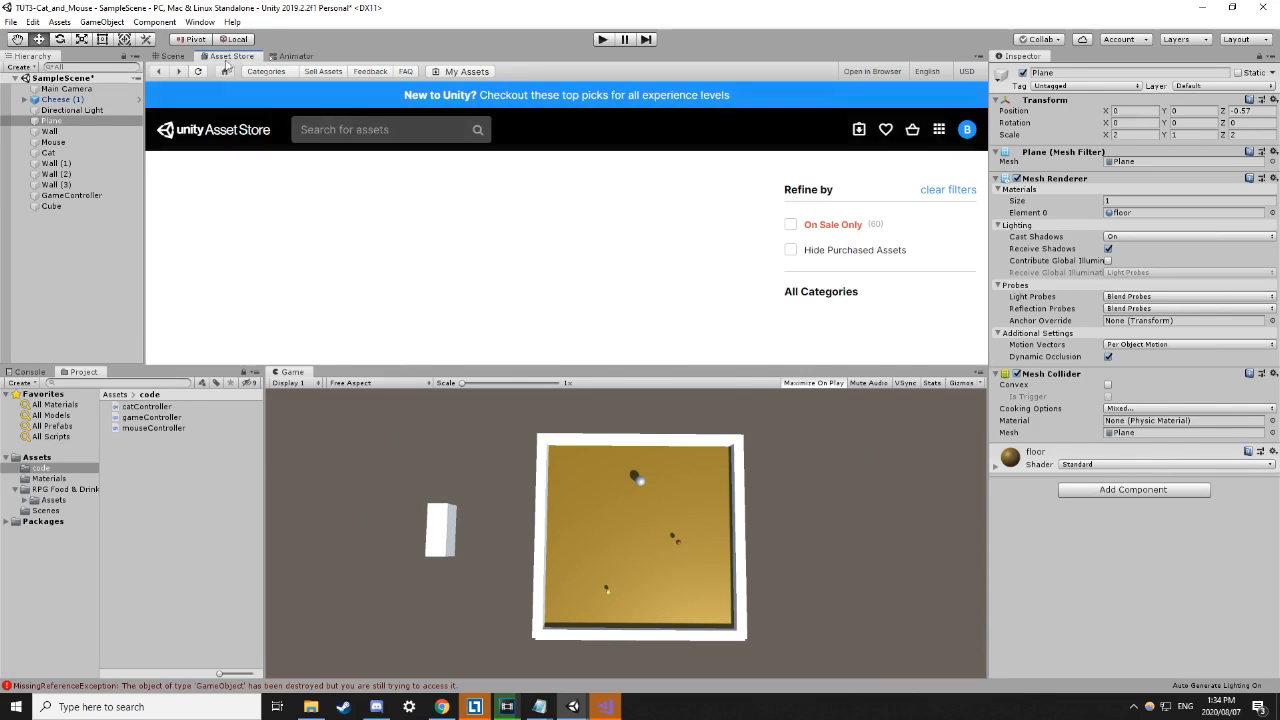
left_click(199, 22)
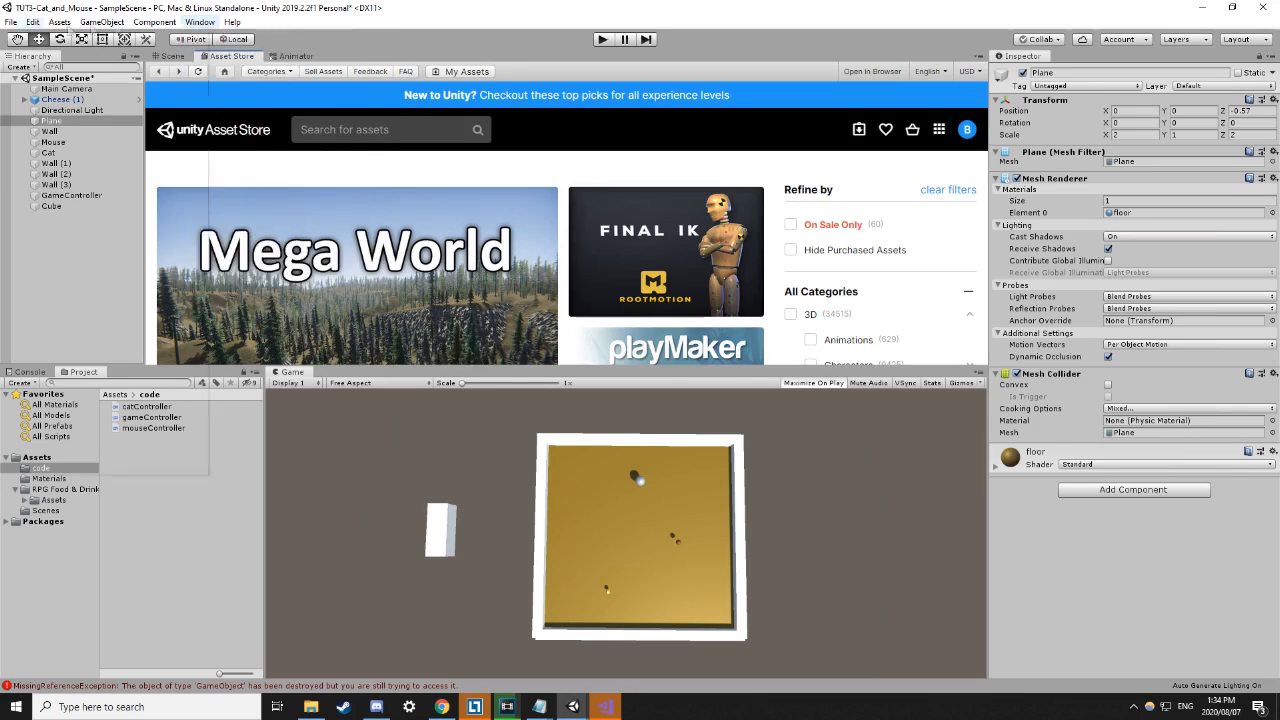
left_click(366, 43)
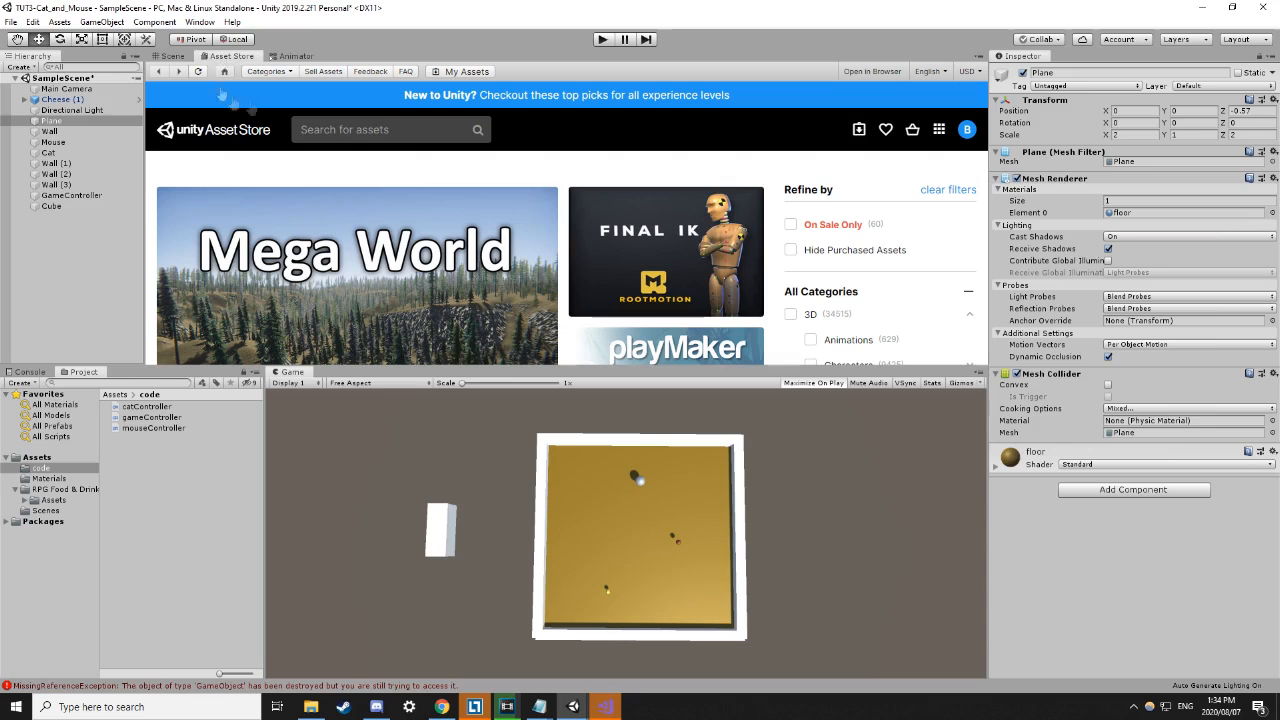
Scroll down through the Asset Store front page and back up to the top.
scroll(511, 216, "down", 1)
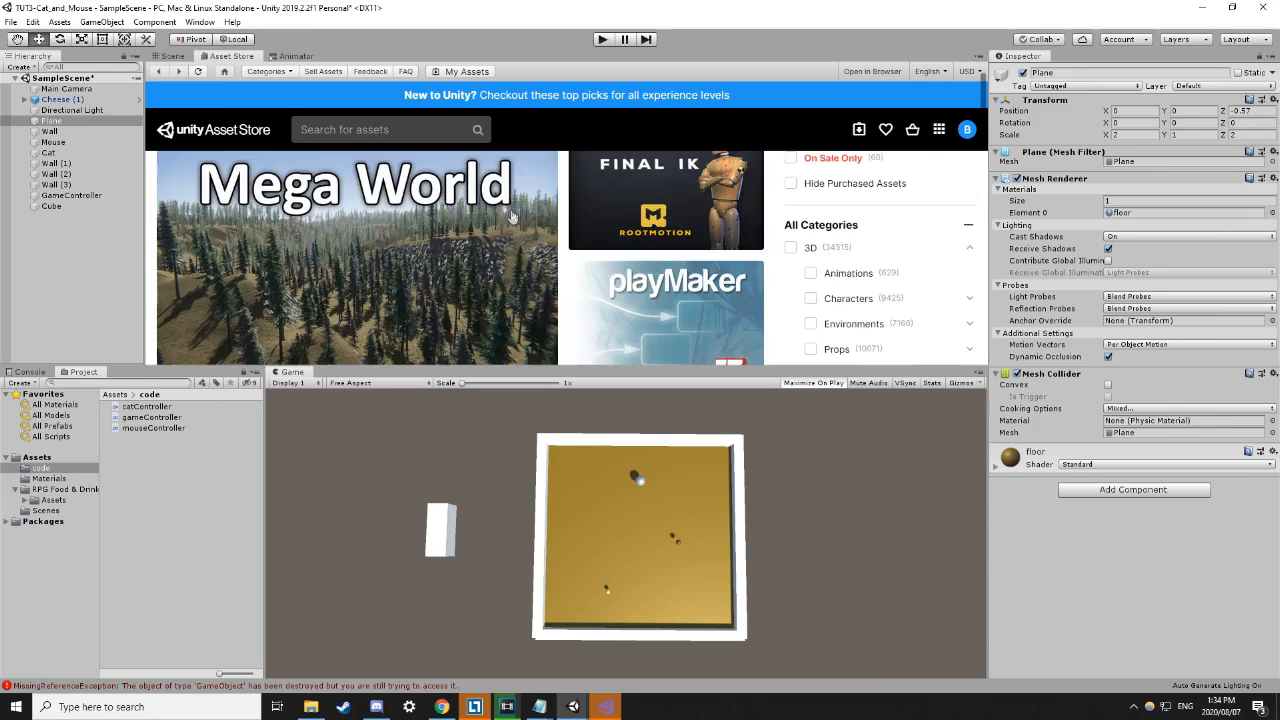
scroll(511, 216, "down", 3)
scroll(510, 212, "up", 3)
scroll(886, 243, "down", 2)
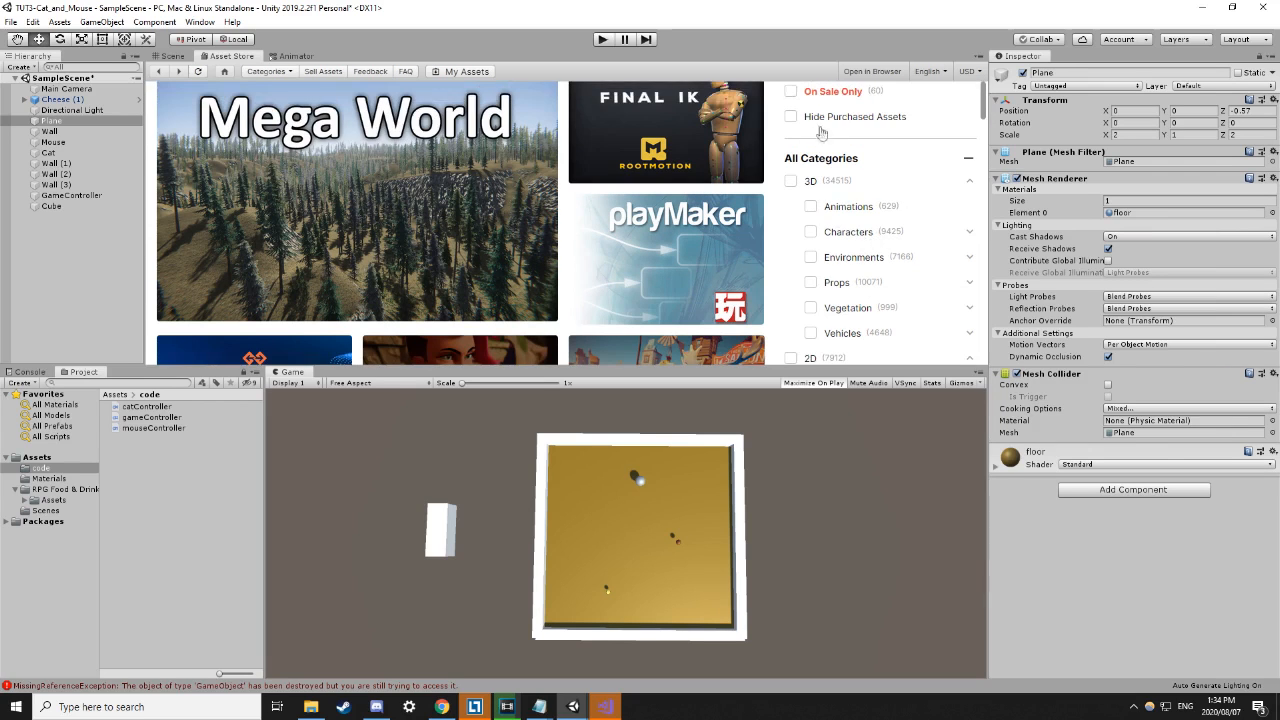
scroll(851, 210, "down", 2)
scroll(875, 245, "down", 1)
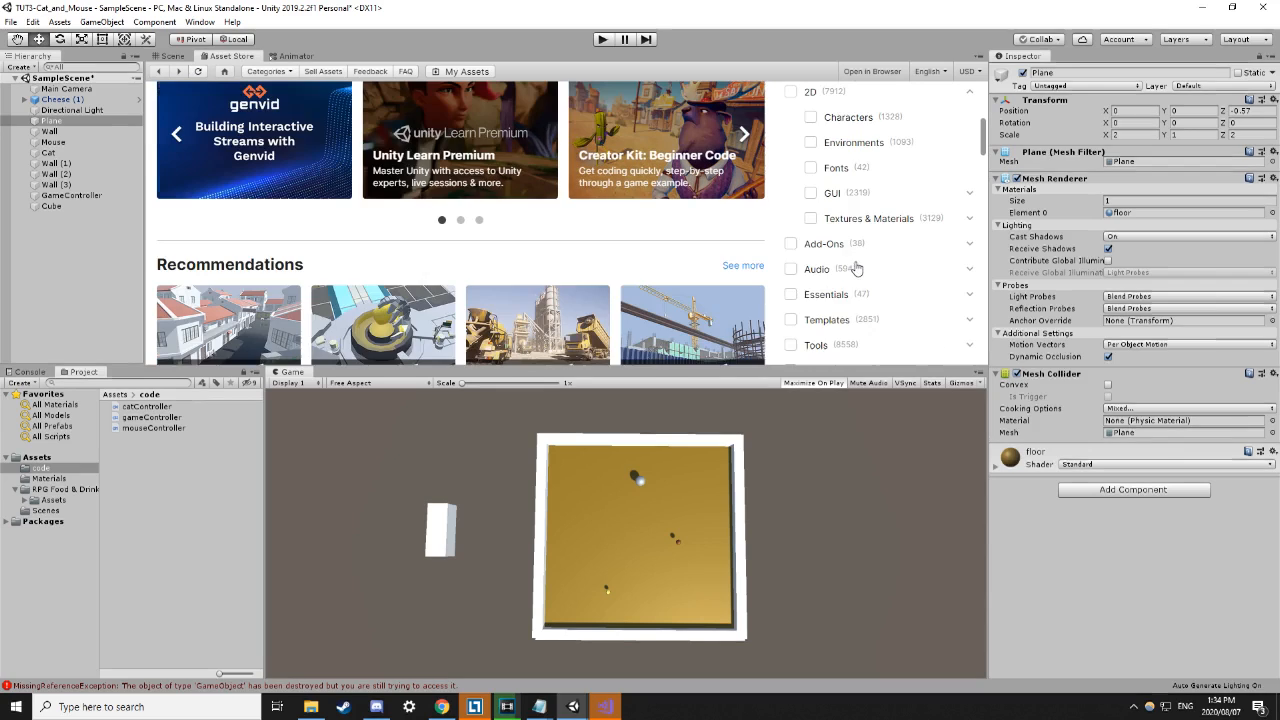
scroll(818, 305, "down", 1)
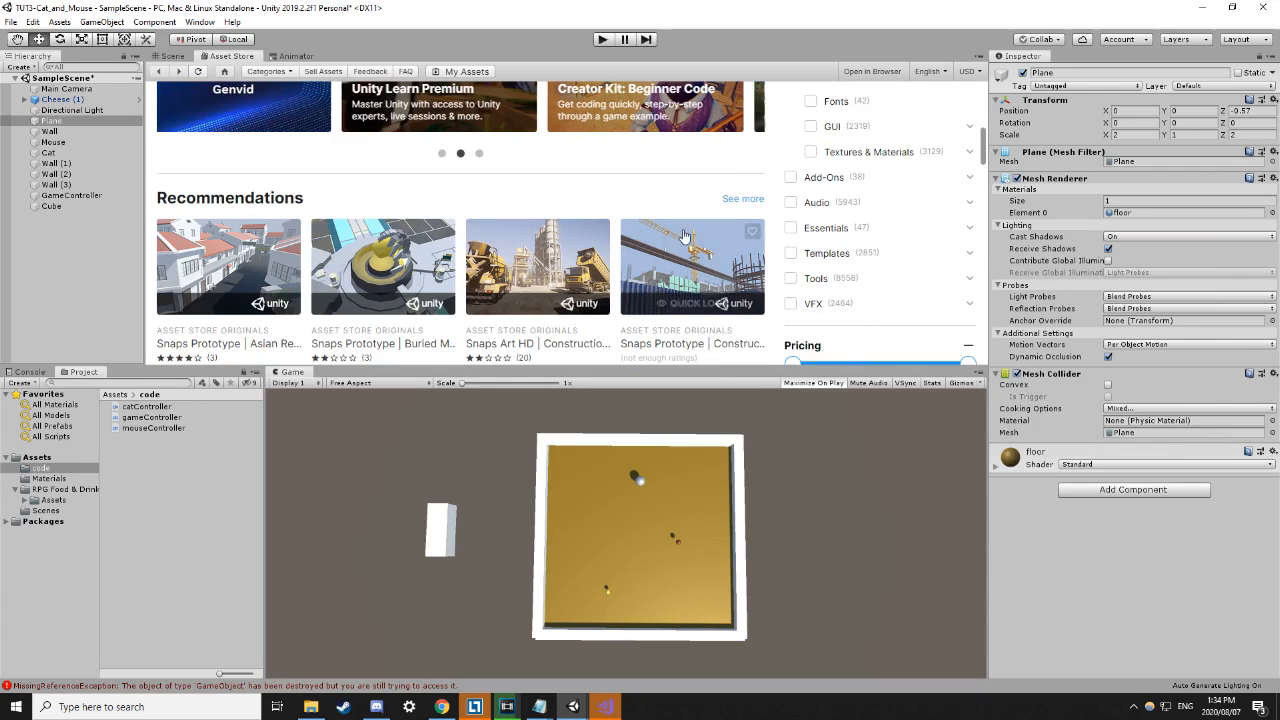
scroll(786, 250, "up", 1)
scroll(786, 250, "up", 6)
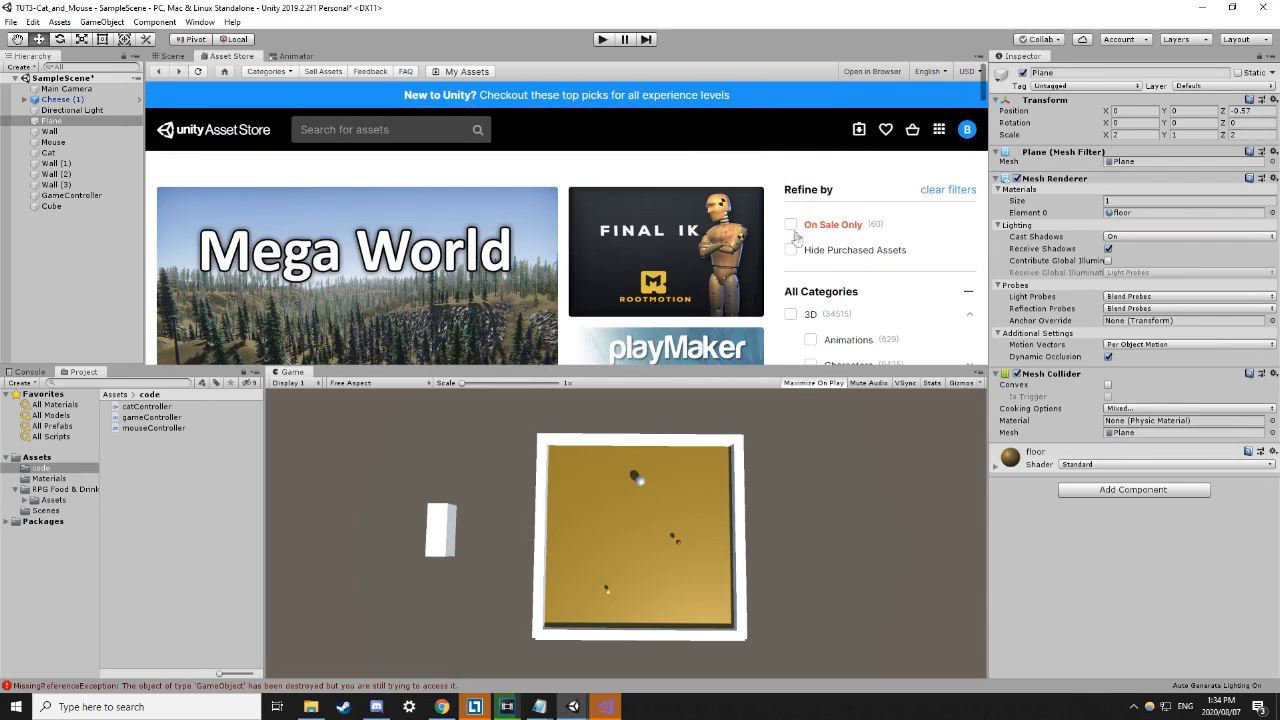
Search the Asset Store for 'cheese' and scroll through the results.
left_click(366, 131)
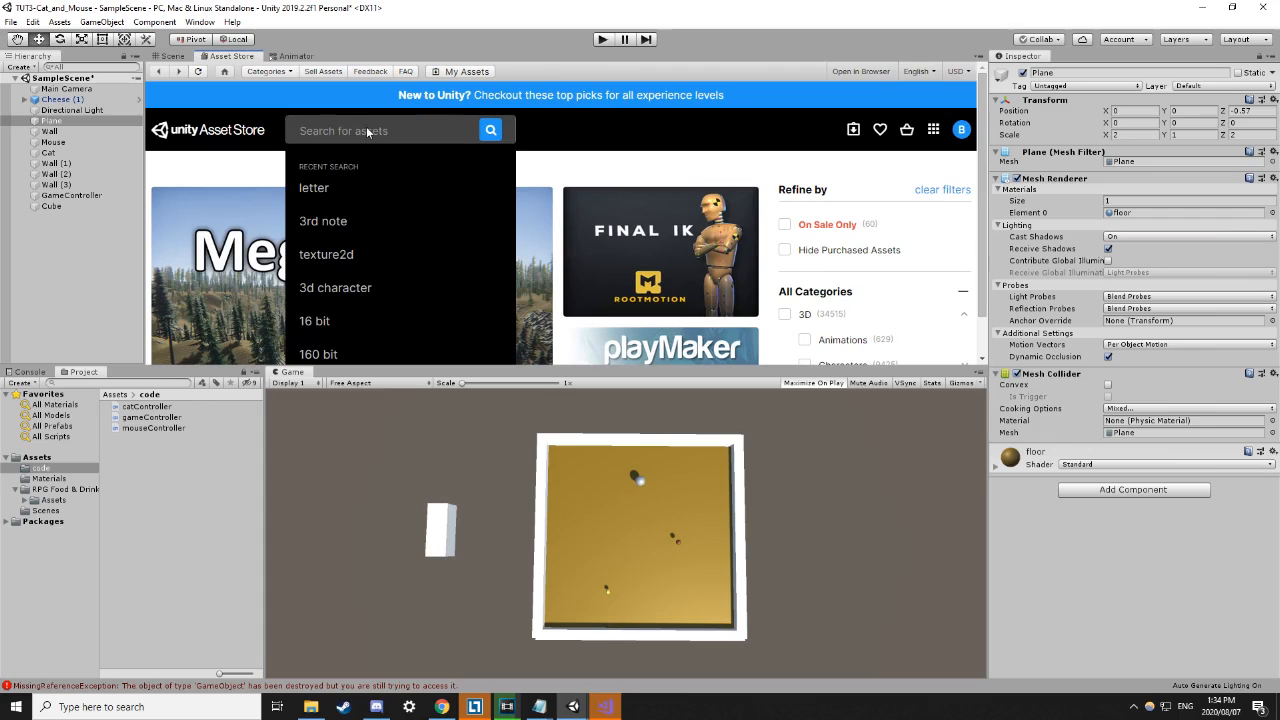
type("cheese")
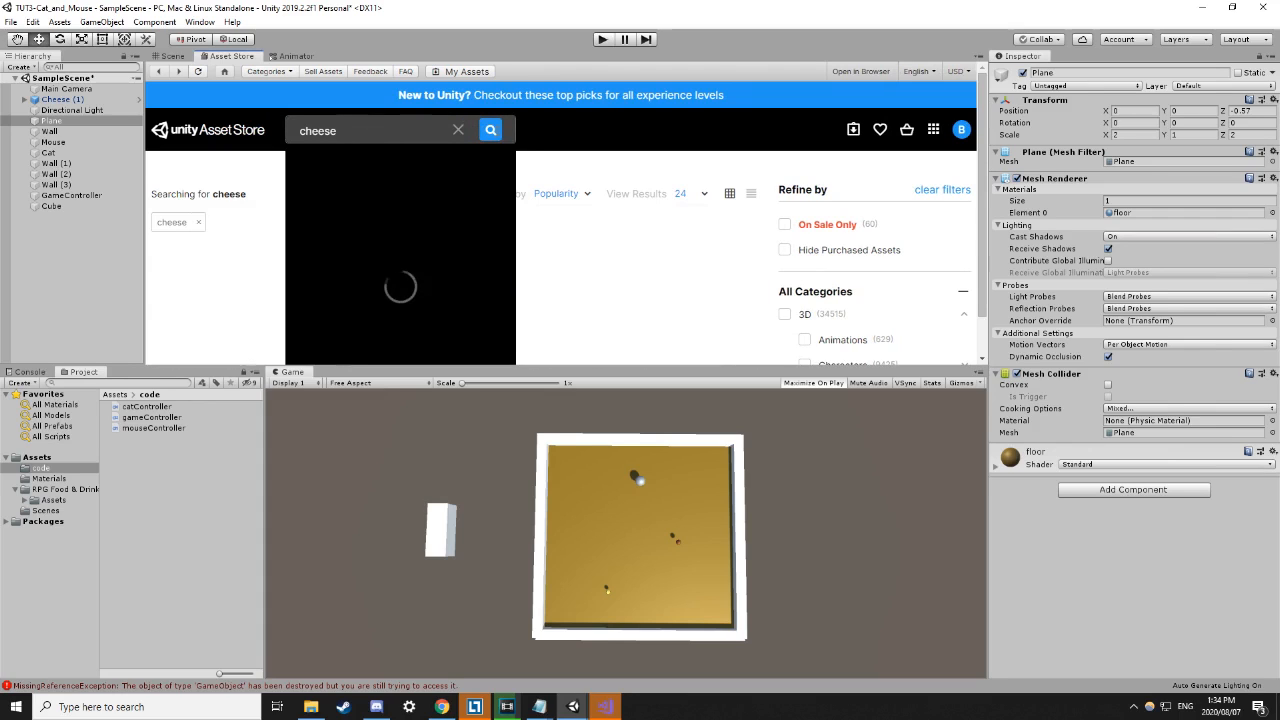
left_click(489, 130)
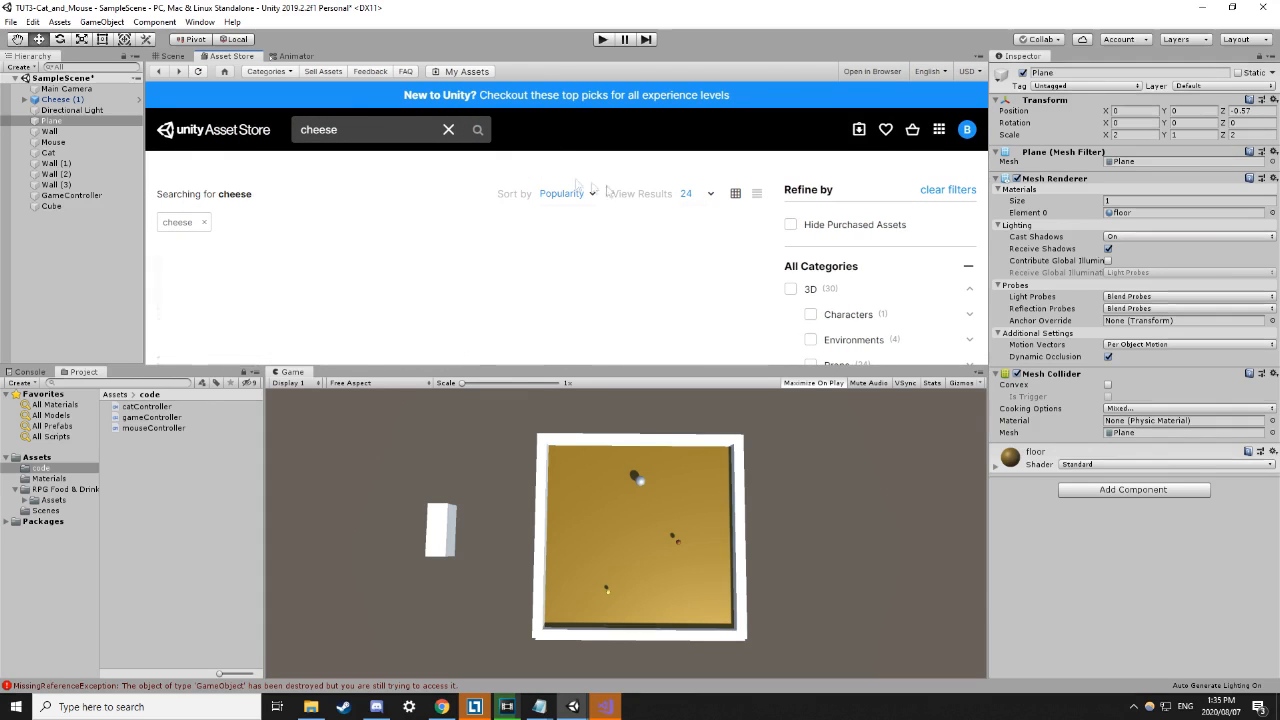
scroll(842, 260, "down", 4)
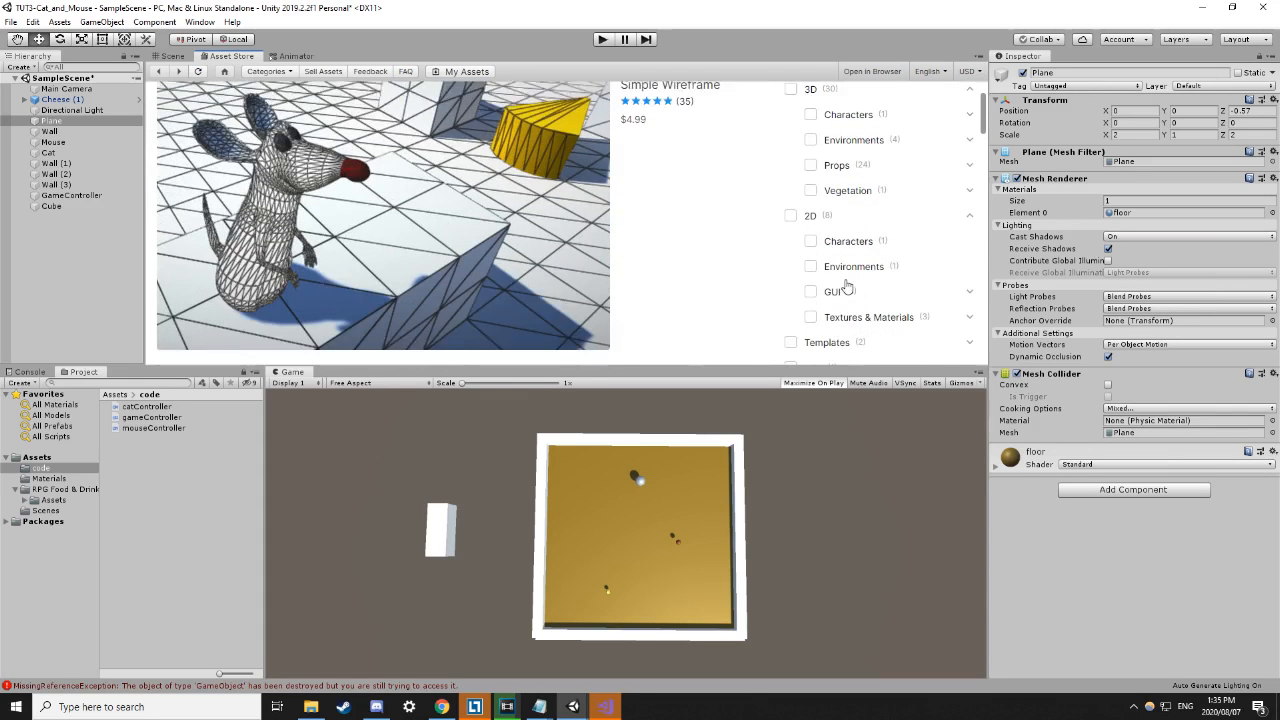
scroll(846, 287, "down", 3)
scroll(900, 292, "down", 3)
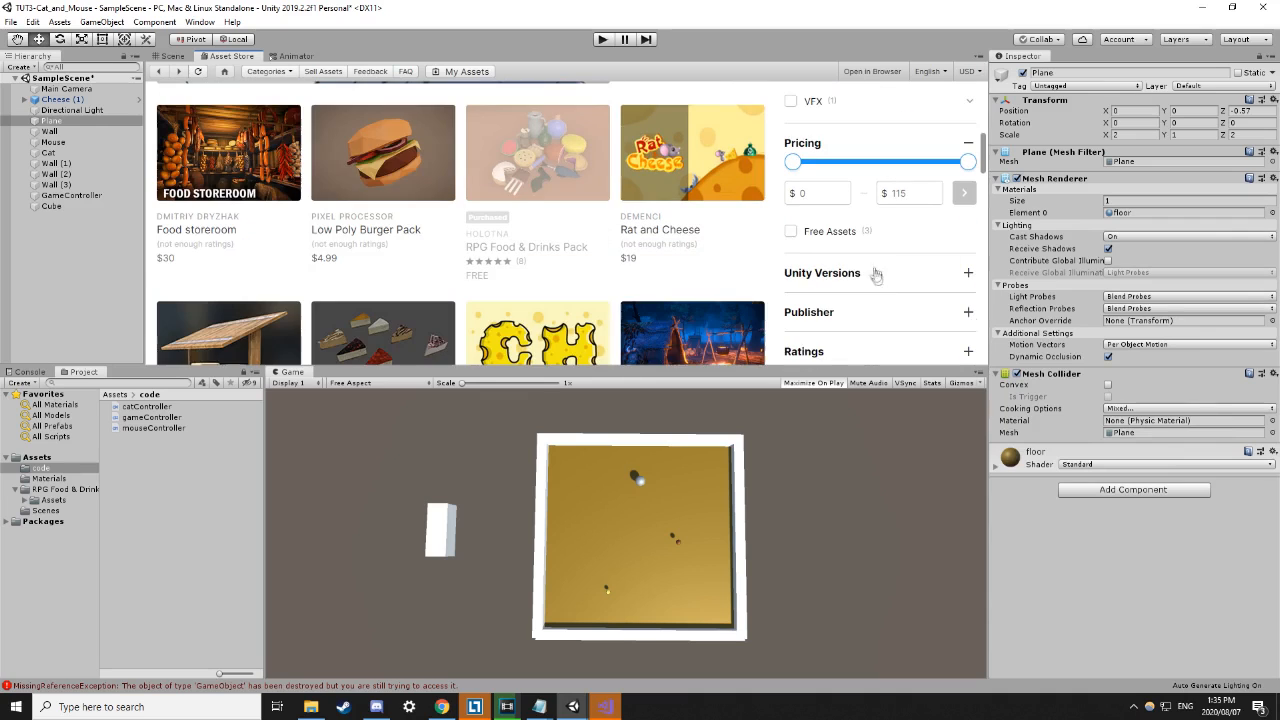
Filter the cheese results to Free Assets and browse the remaining listings.
left_click(791, 234)
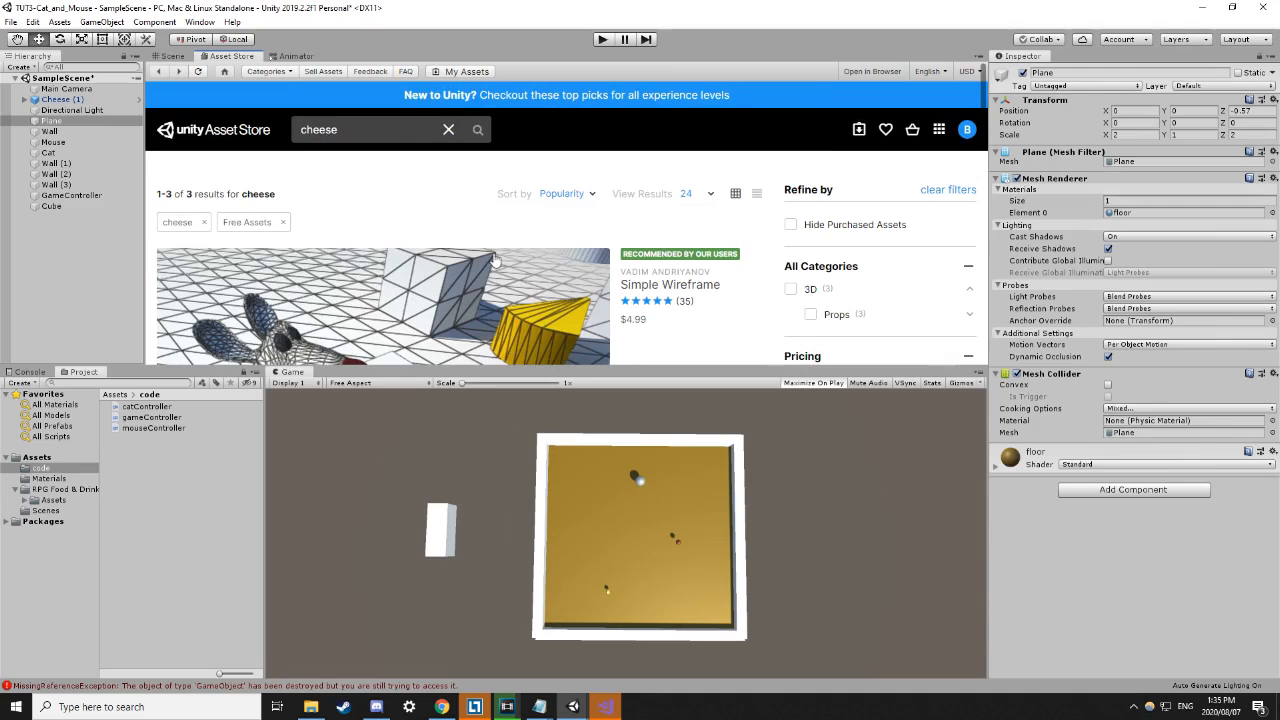
scroll(496, 253, "down", 3)
scroll(831, 250, "down", 3)
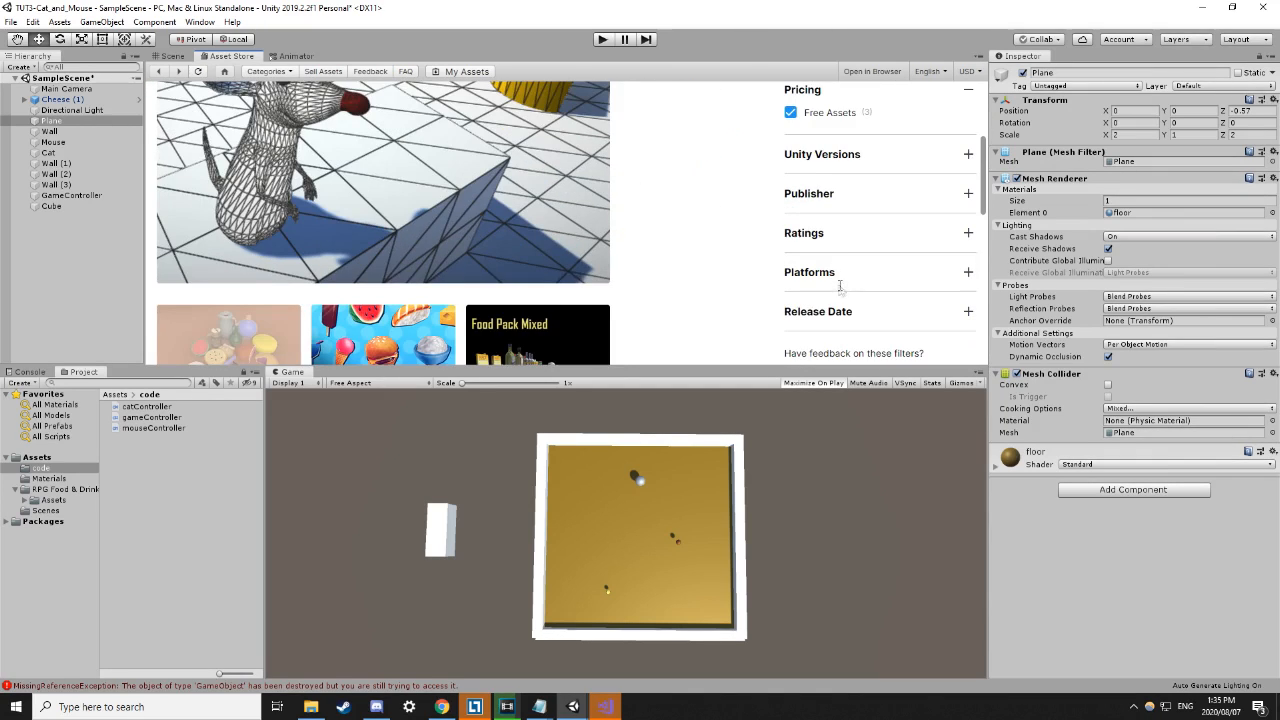
scroll(845, 288, "down", 5)
scroll(800, 260, "up", 5)
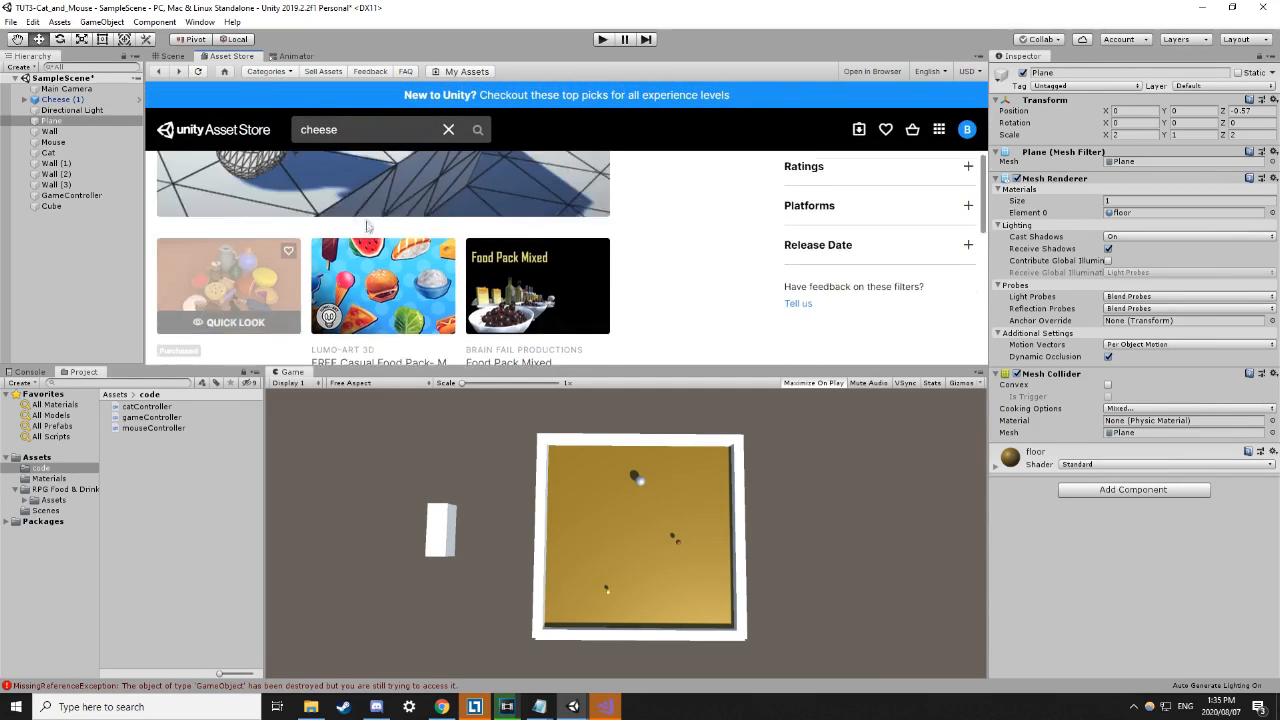
scroll(506, 306, "down", 3)
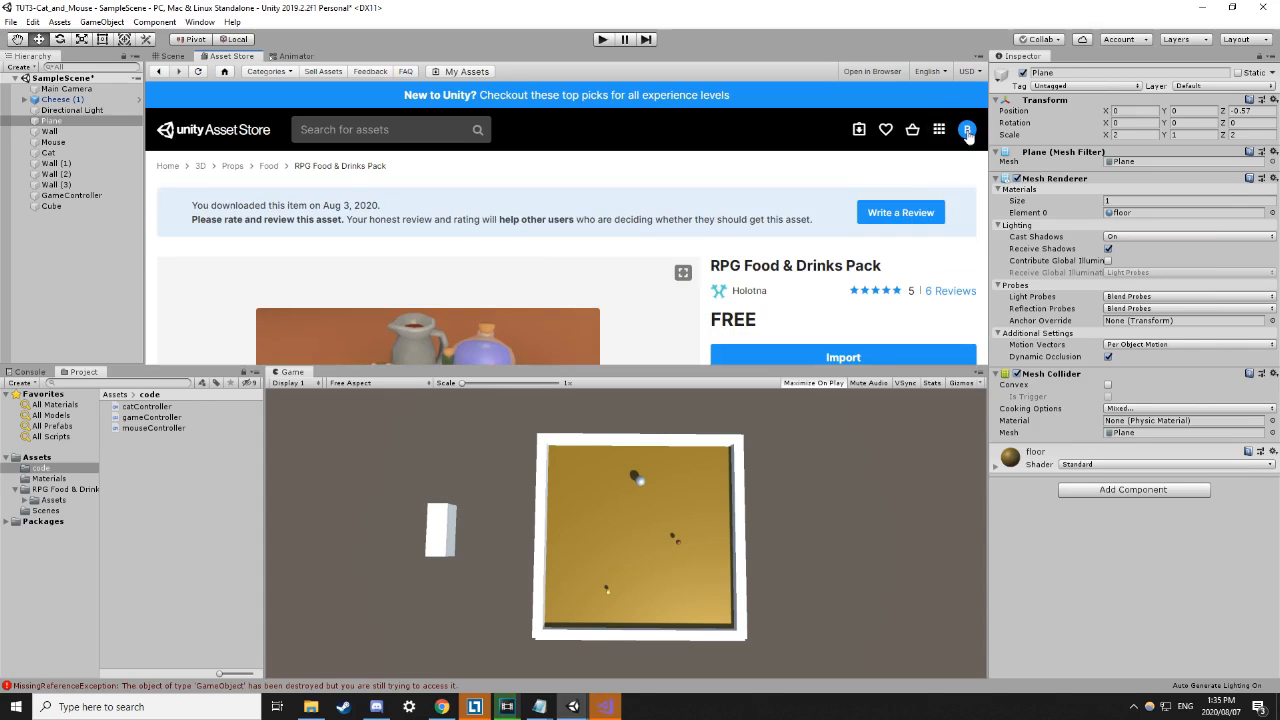
Scroll the RPG Food & Drinks Pack page and start its import.
scroll(724, 216, "down", 3)
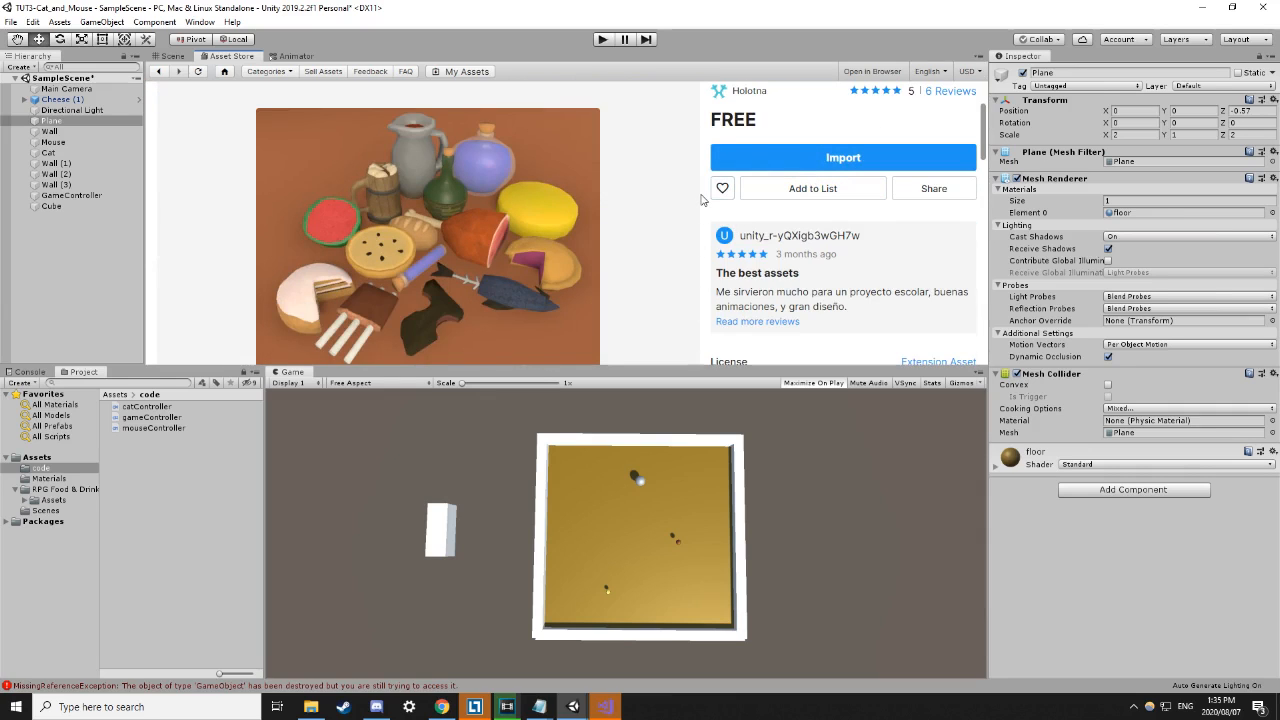
scroll(546, 225, "down", 2)
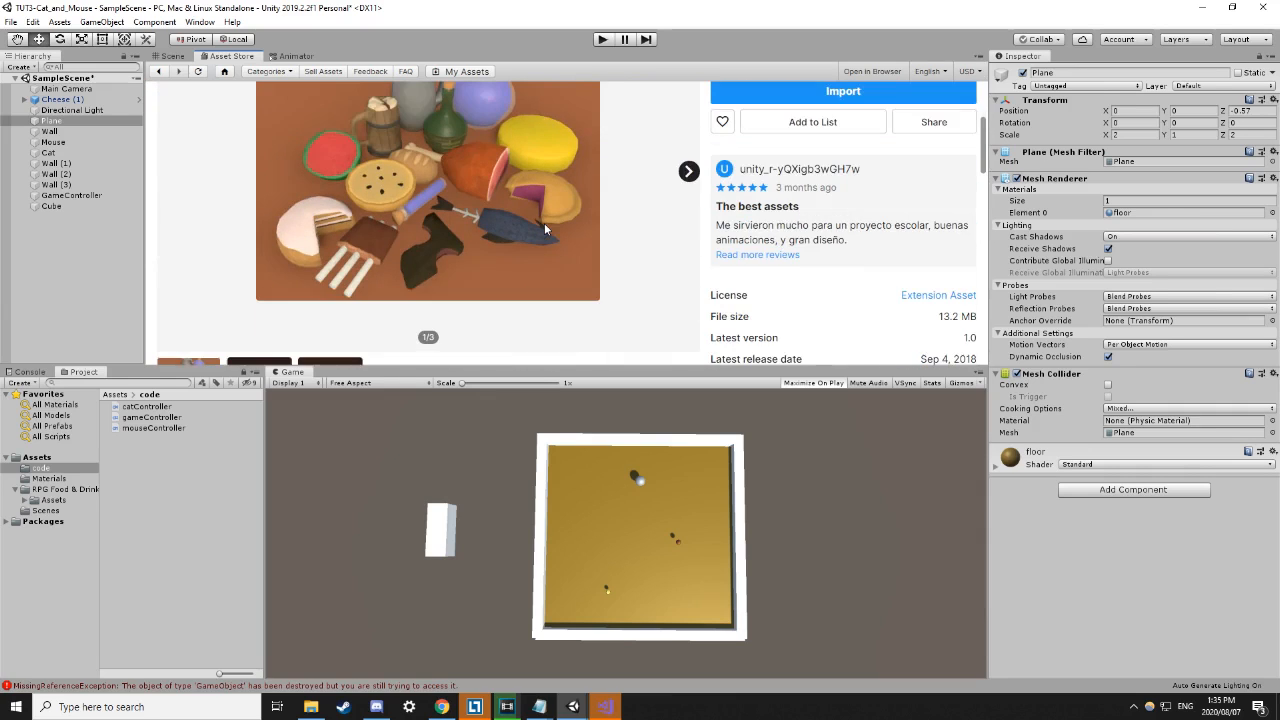
scroll(553, 222, "down", 1)
scroll(554, 220, "up", 5)
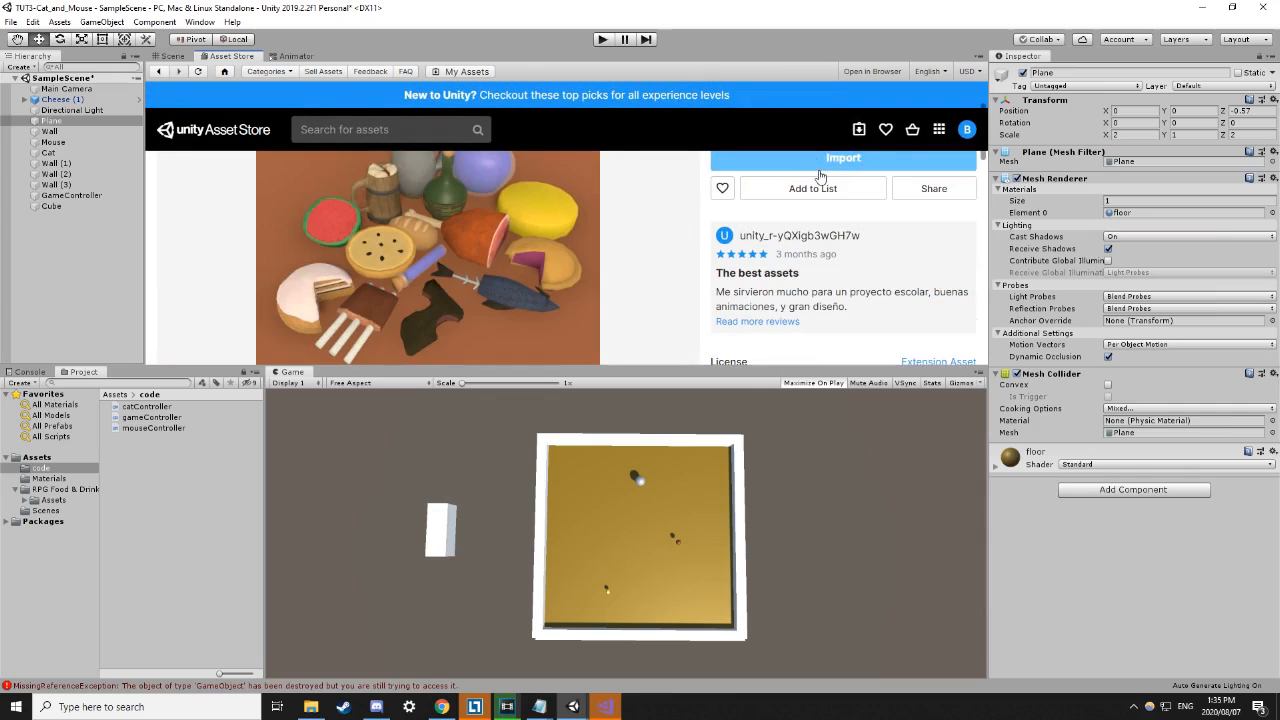
left_click(822, 166)
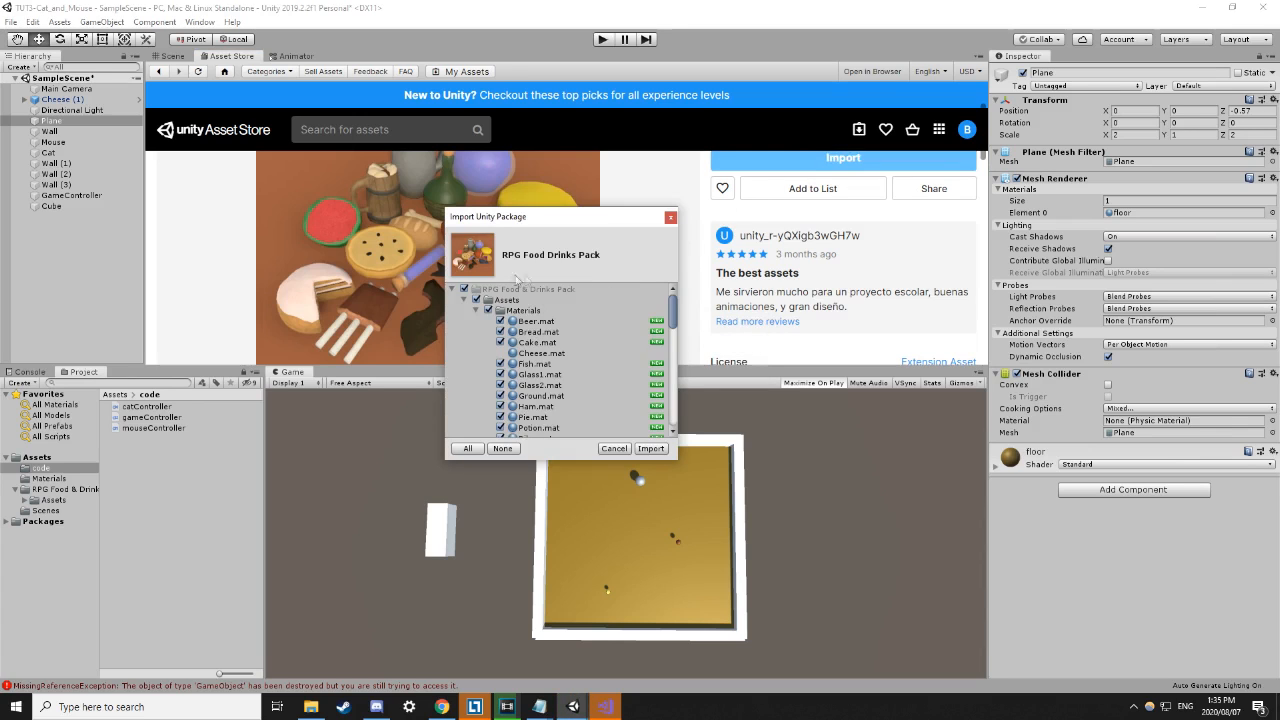
Enlarge the Import Unity Package dialog and scroll through the package file list.
left_click_drag(675, 462, 822, 658)
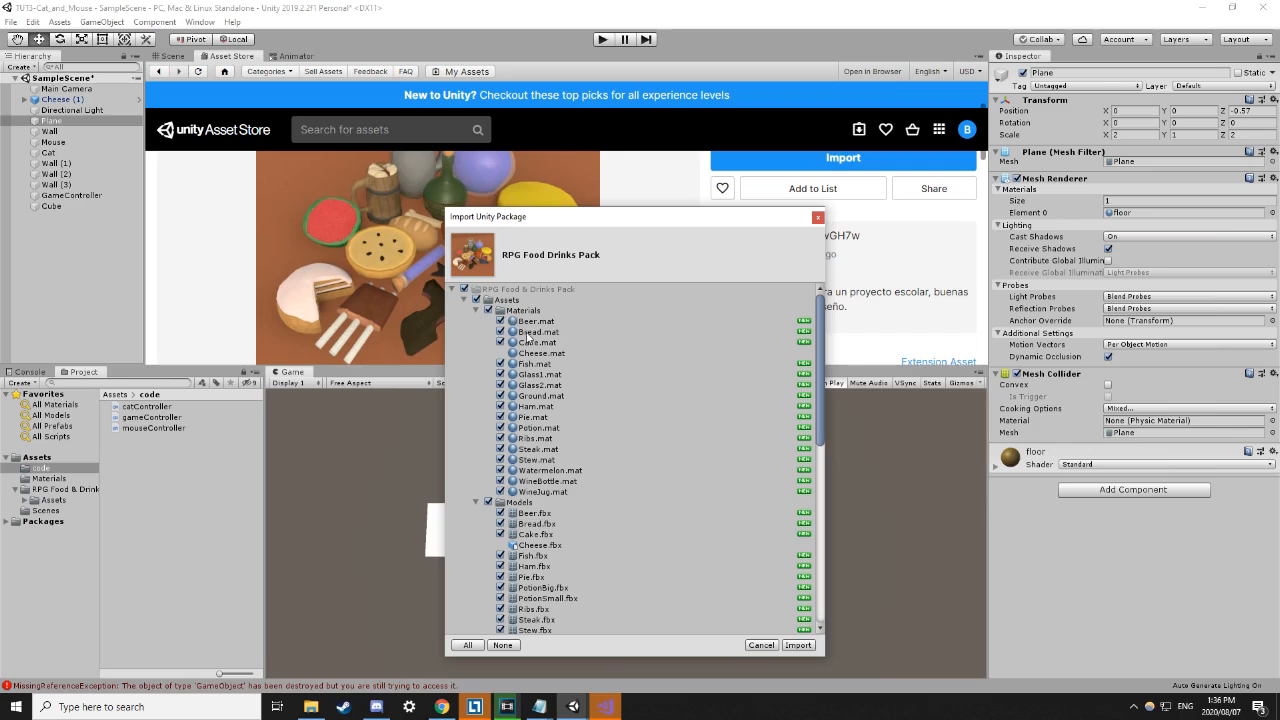
scroll(554, 391, "down", 5)
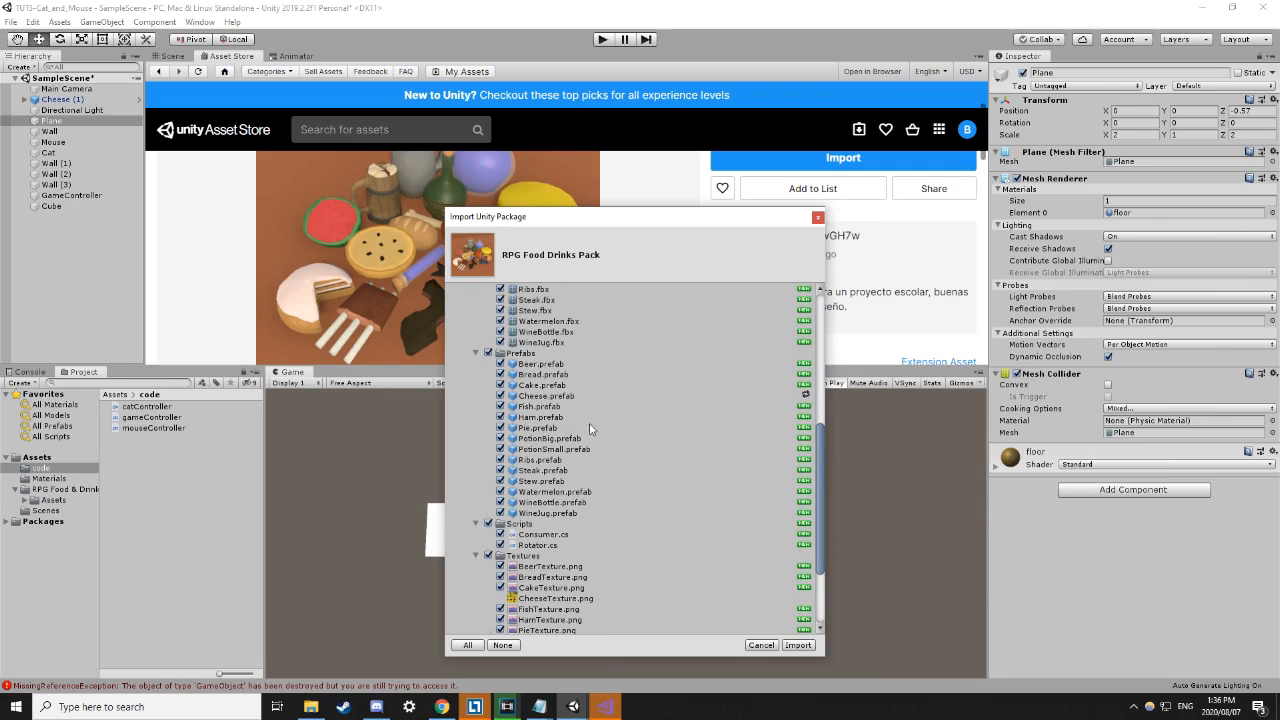
scroll(575, 430, "down", 4)
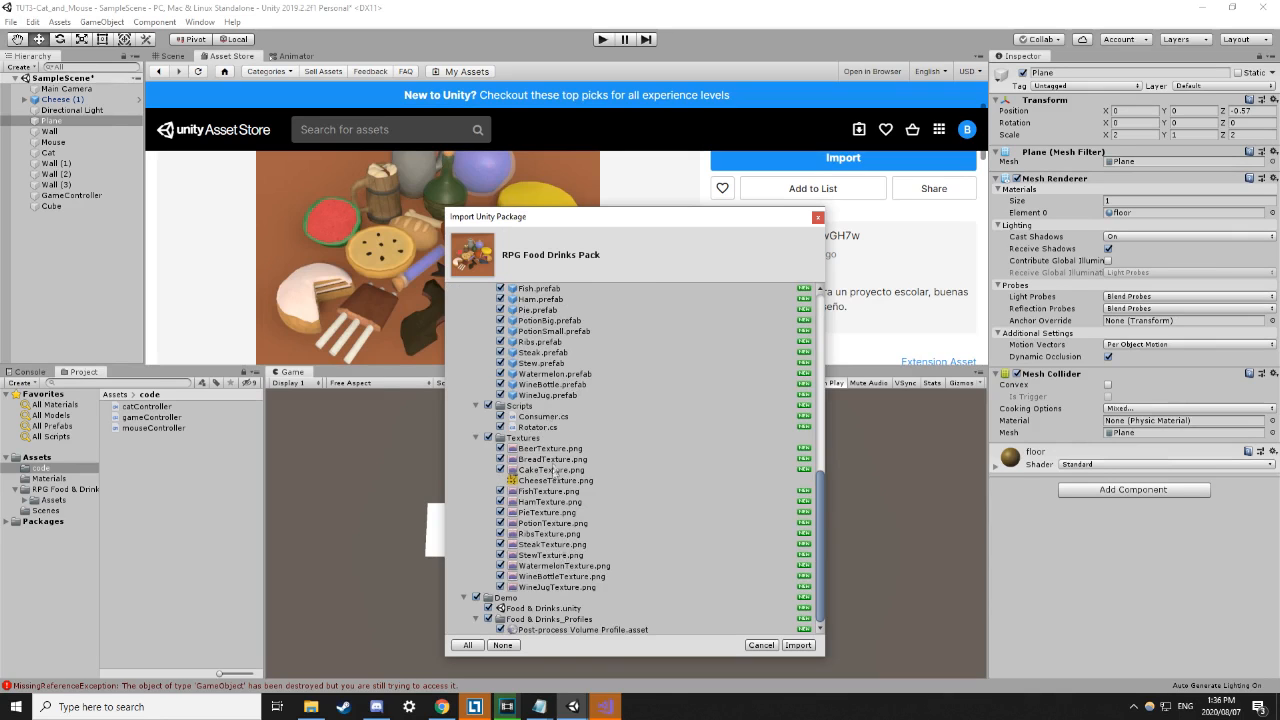
scroll(553, 482, "up", 10)
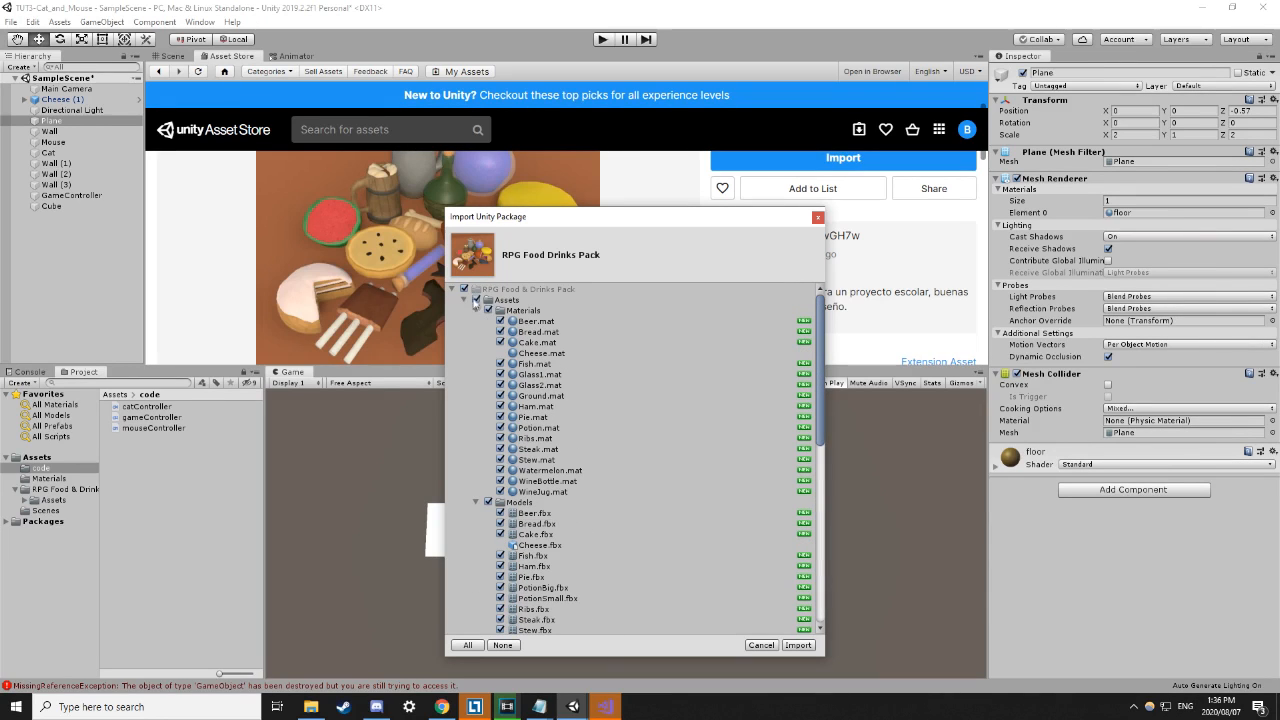
Deselect every item in the Import Unity Package dialog with None.
left_click(464, 289)
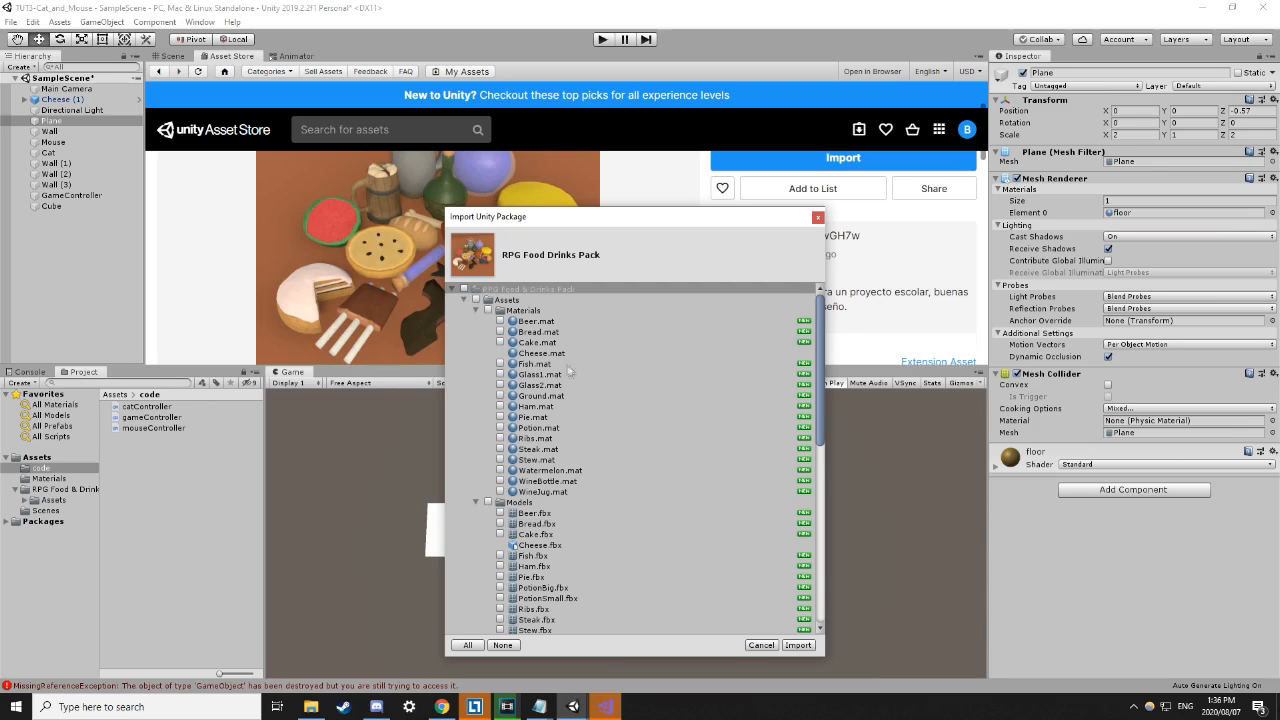
left_click_drag(590, 217, 704, 199)
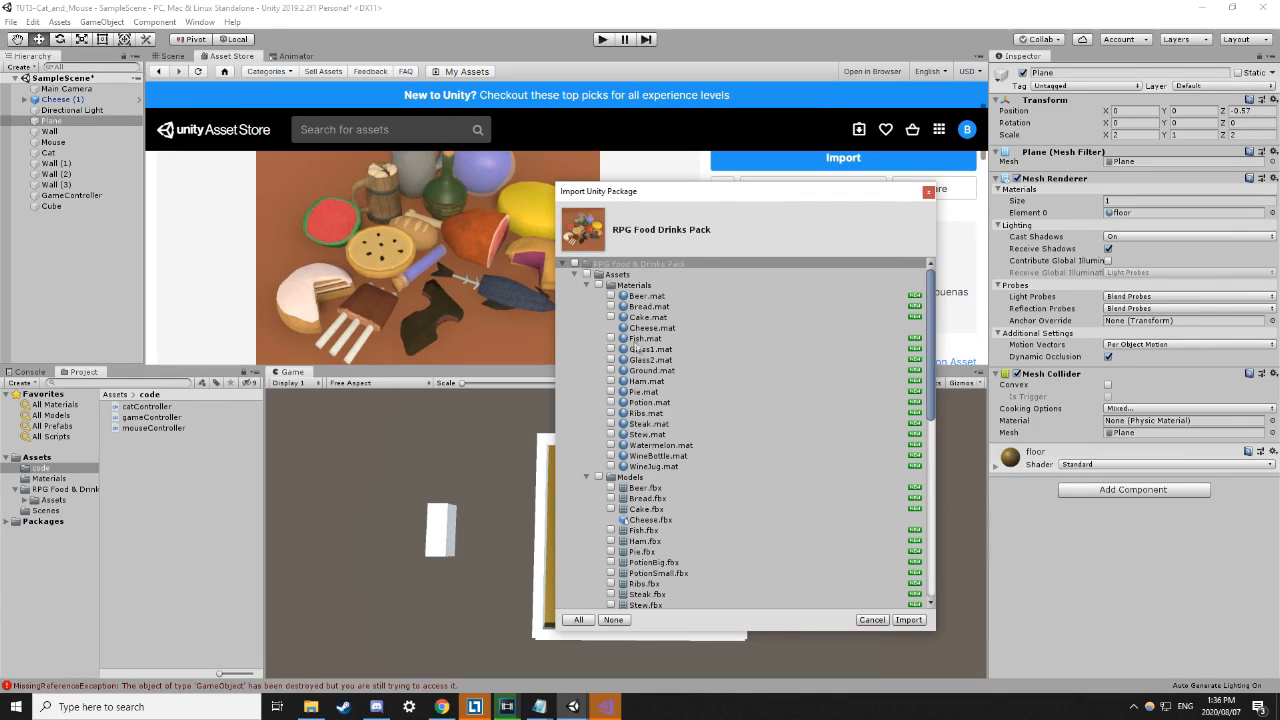
scroll(465, 277, "up", 1)
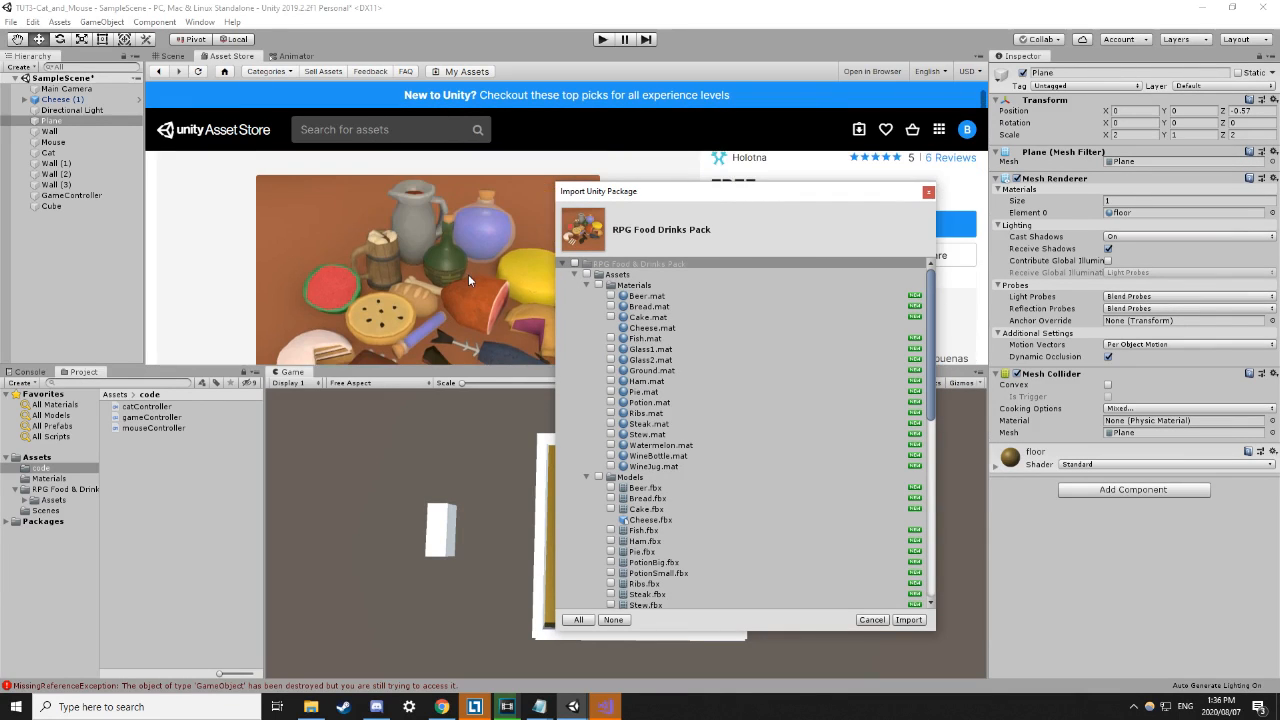
scroll(468, 274, "down", 1)
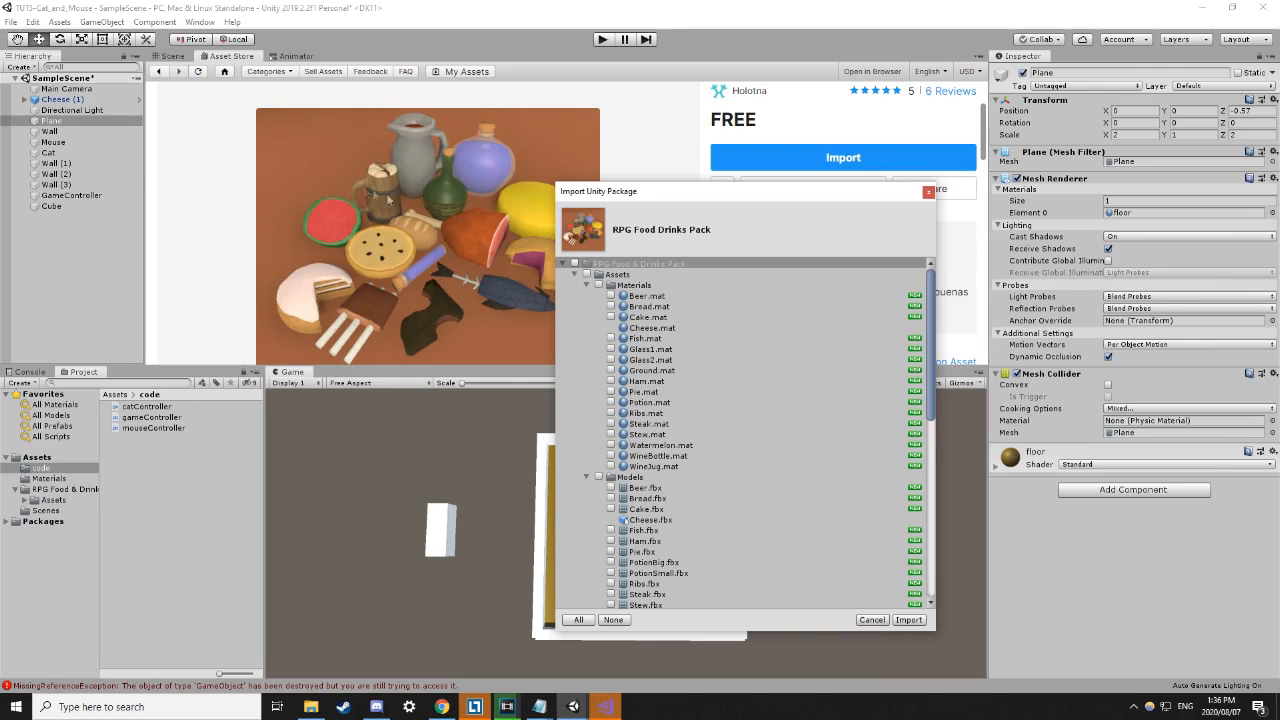
Tick Beer.mat, Beer.fbx, Beer.prefab and BeerTexture.png, then import them.
left_click(612, 296)
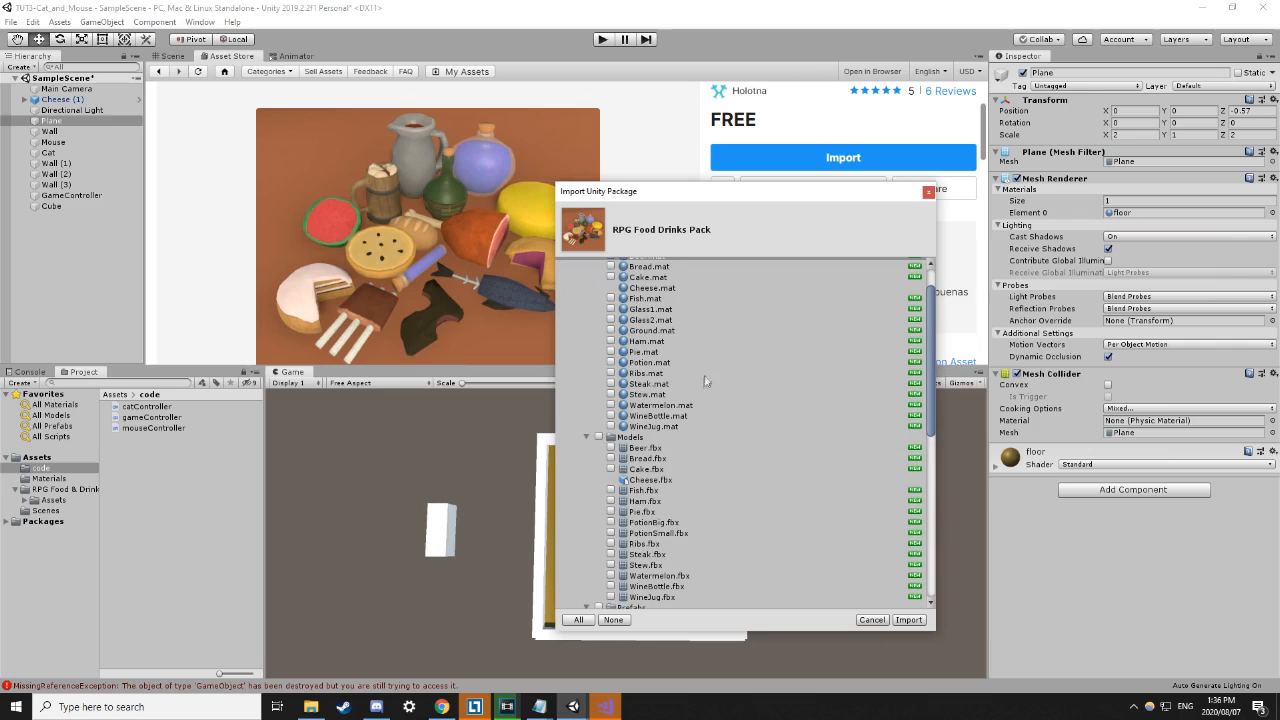
scroll(690, 425, "down", 3)
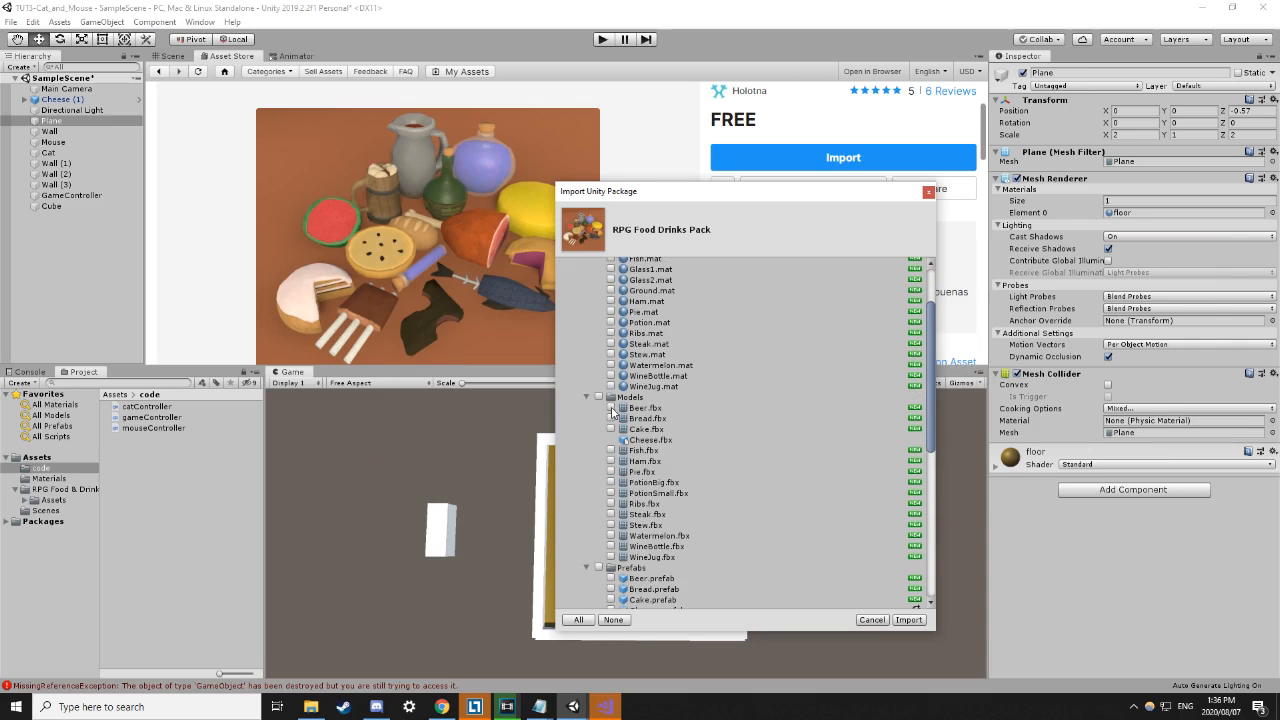
left_click(611, 408)
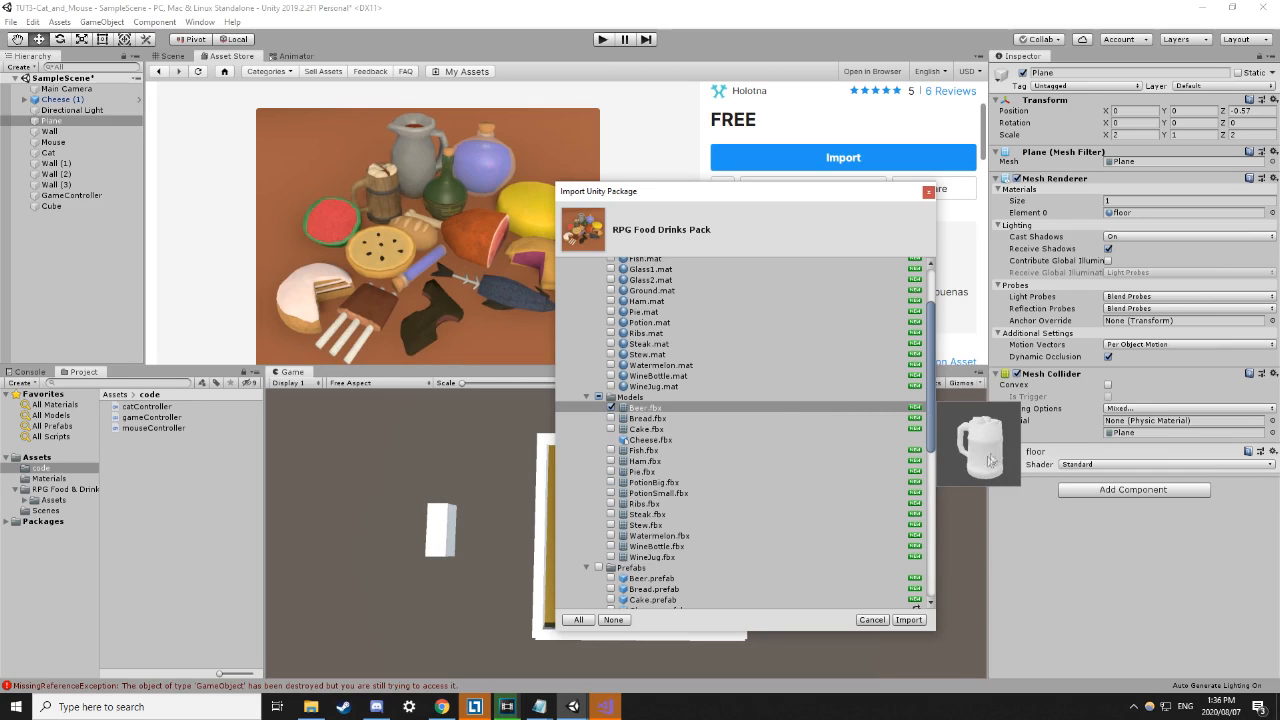
scroll(640, 378, "down", 3)
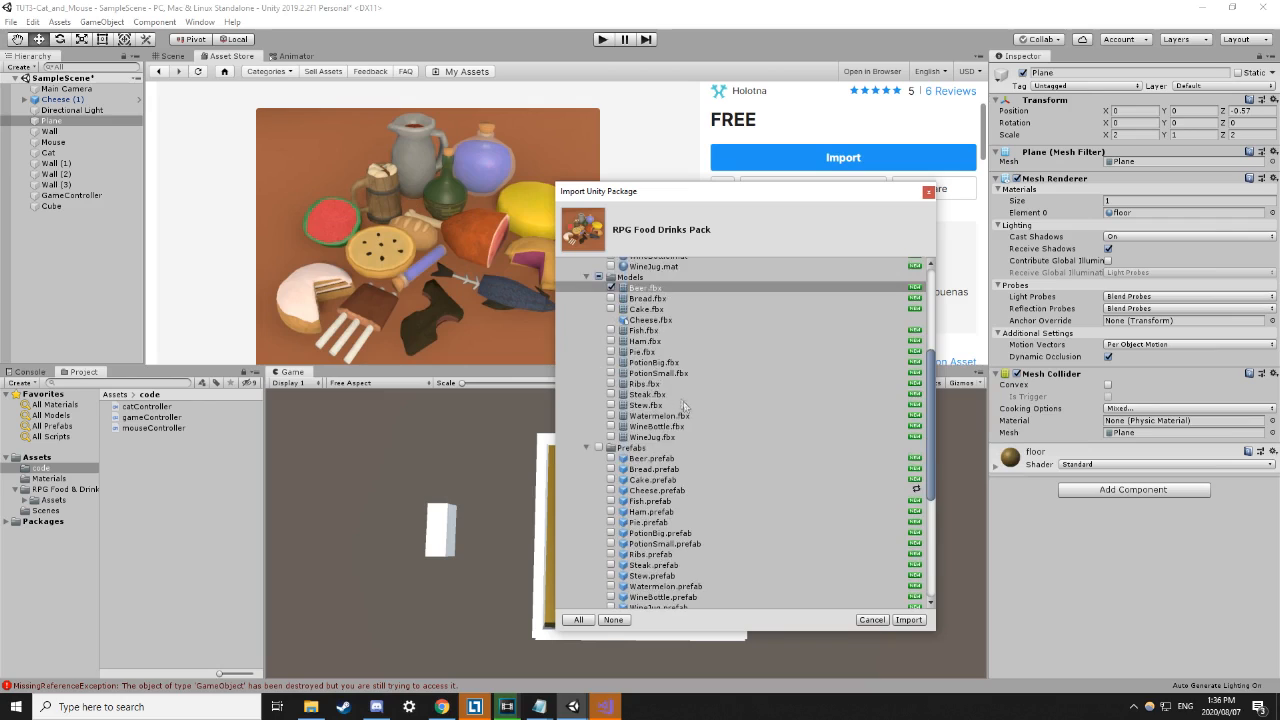
left_click(611, 419)
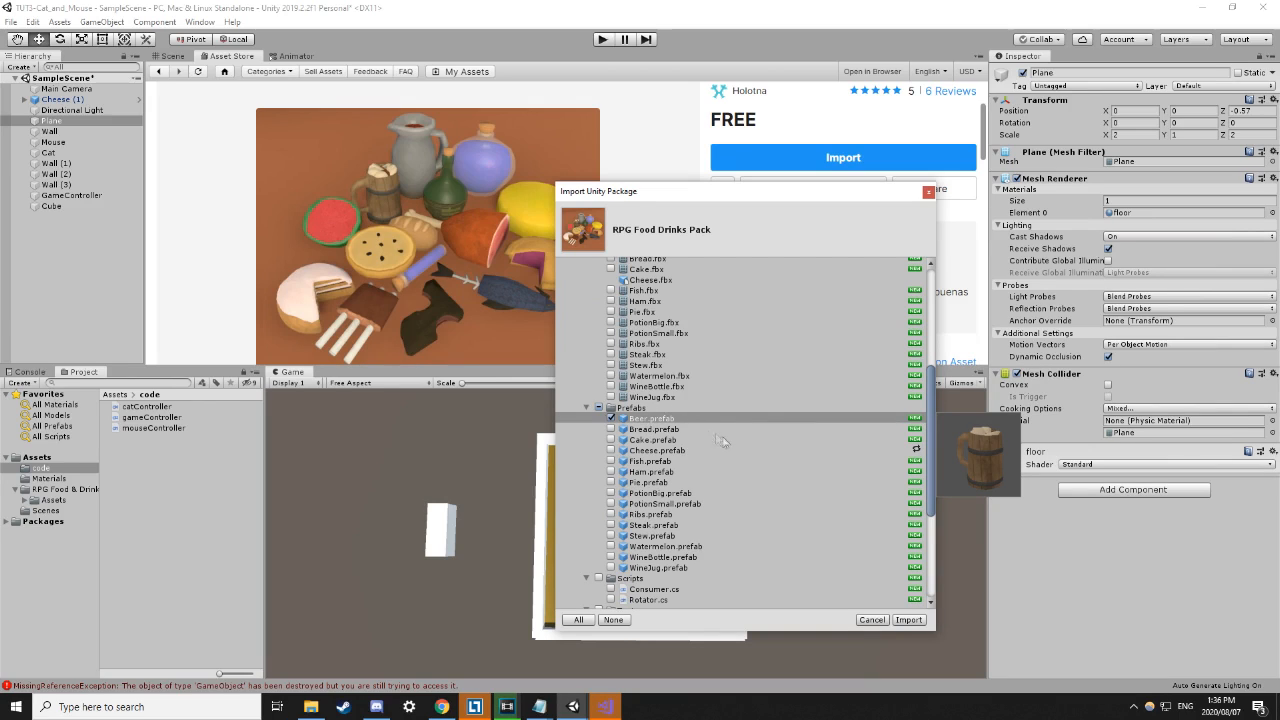
scroll(692, 440, "down", 3)
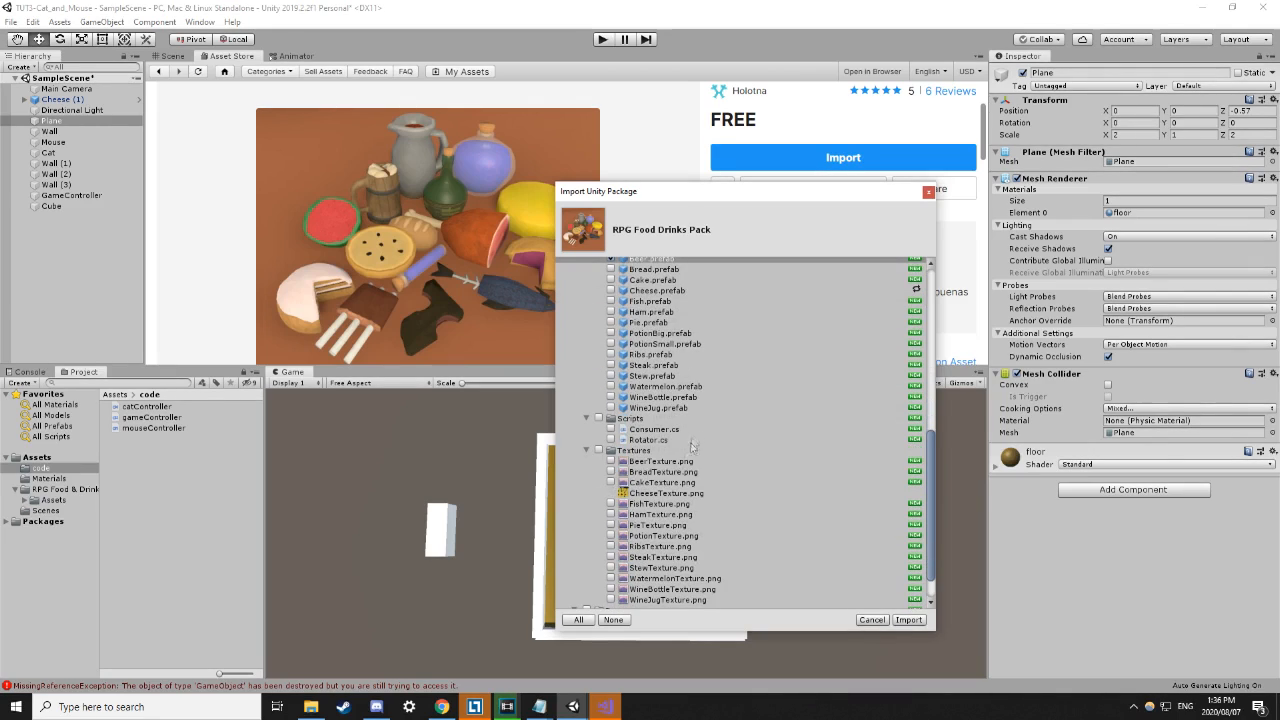
left_click(612, 462)
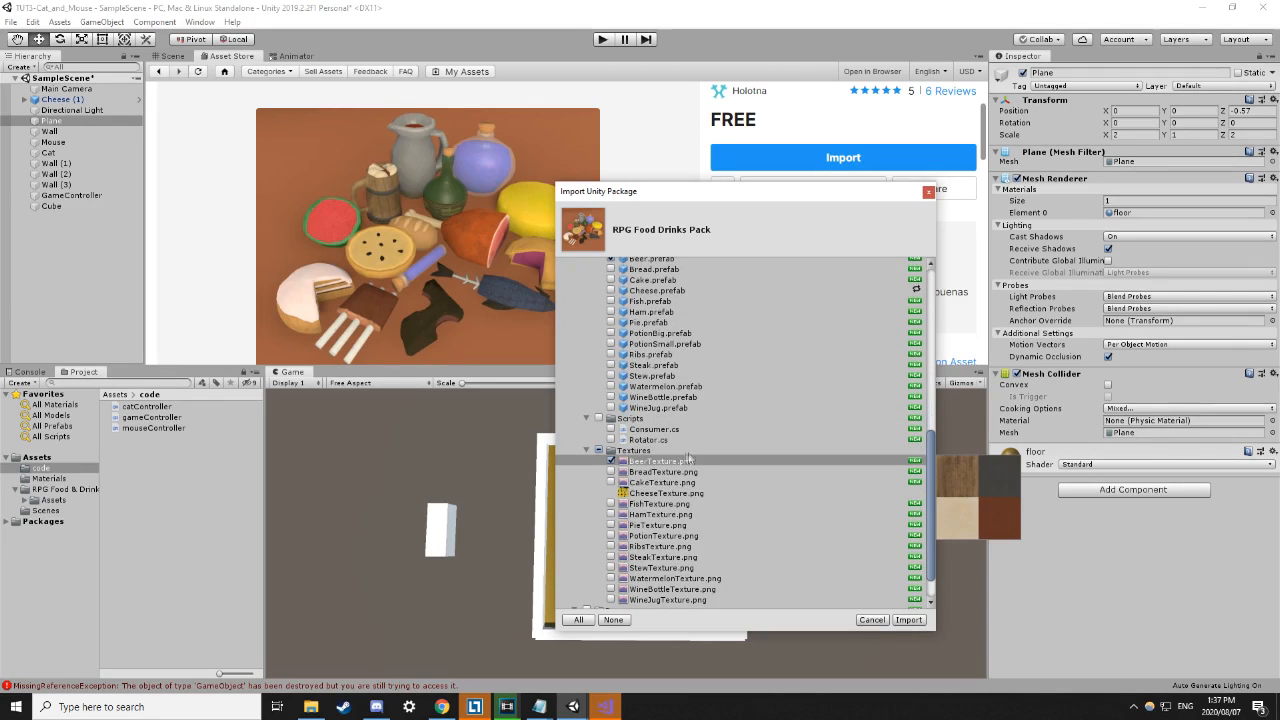
scroll(688, 457, "down", 1)
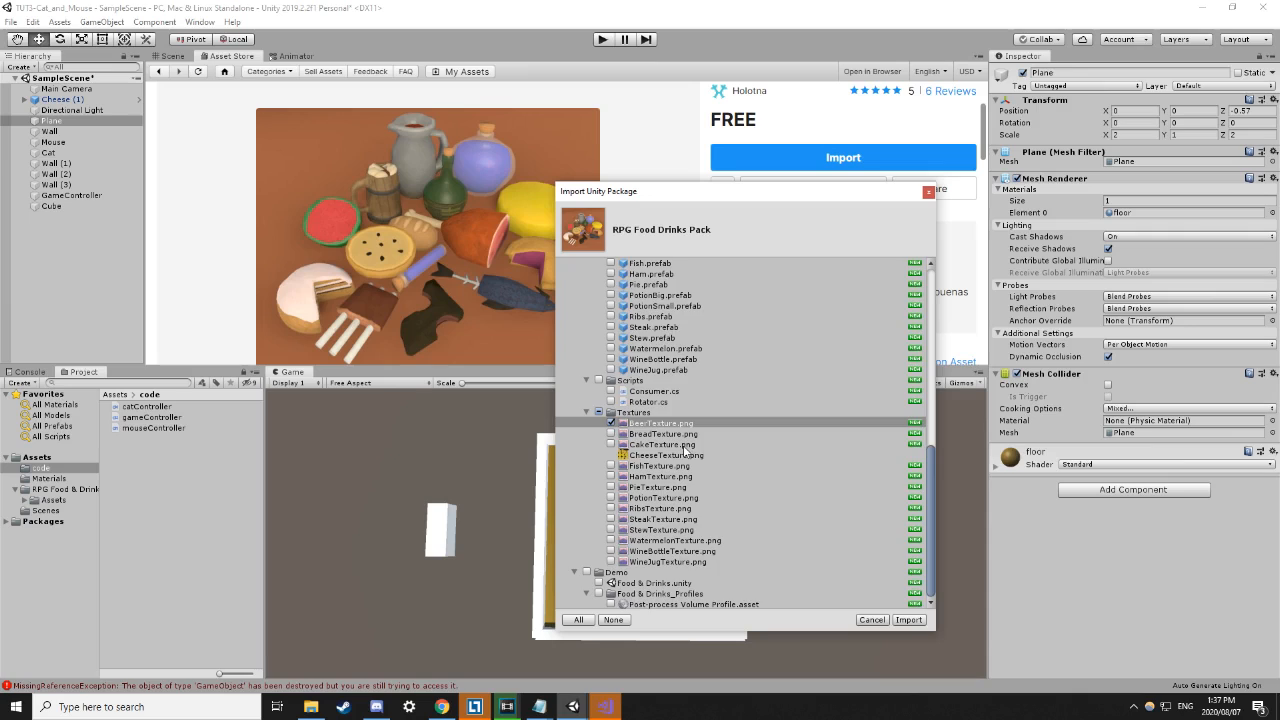
scroll(688, 450, "up", 15)
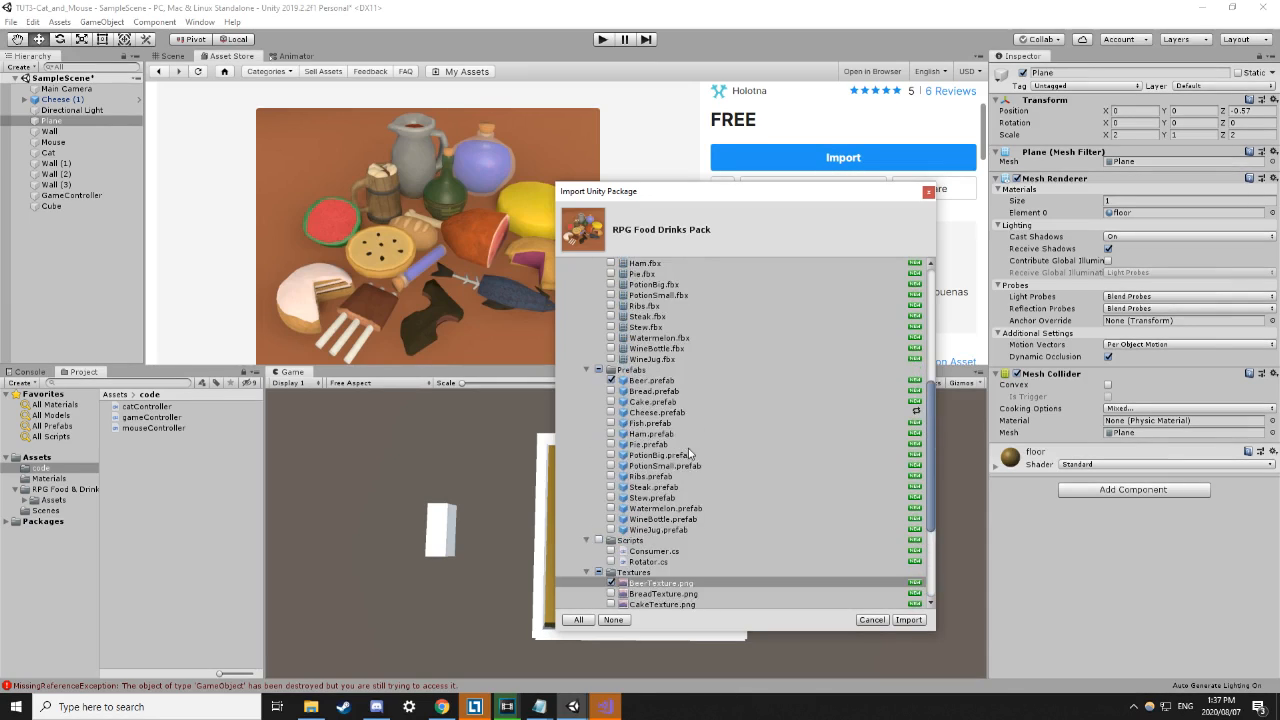
left_click(908, 620)
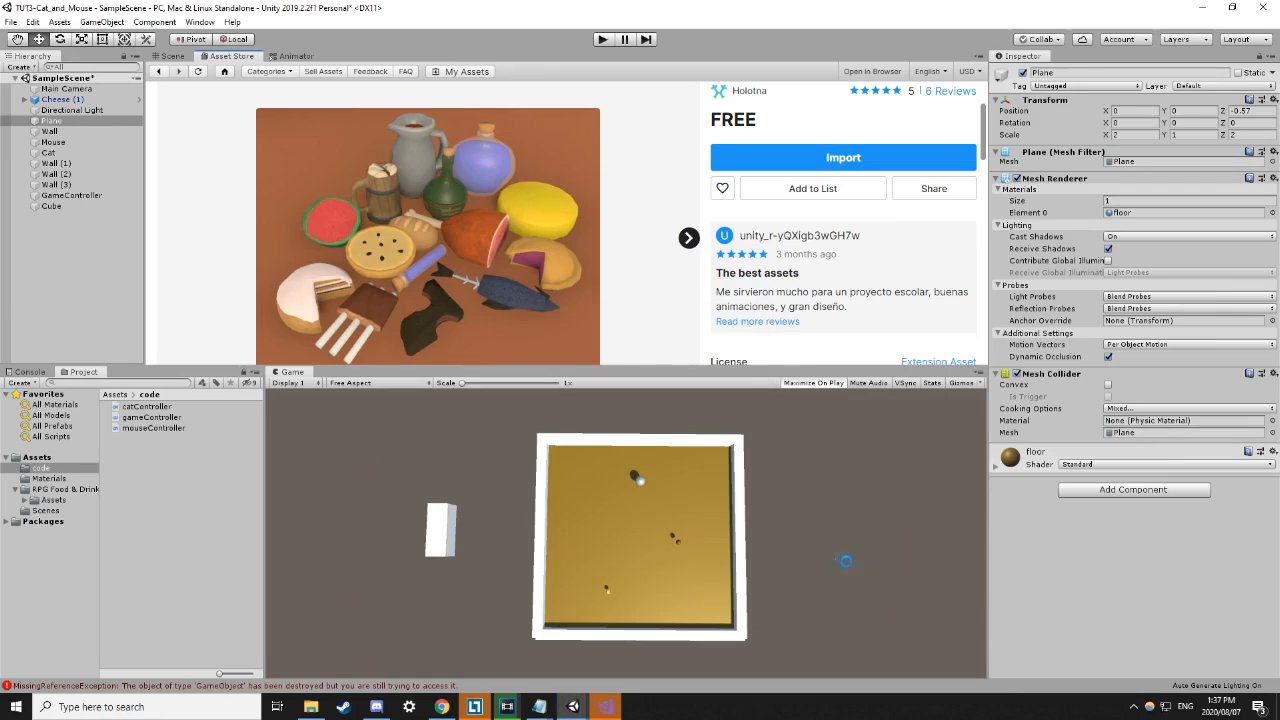
Browse into the RPG Food & Drinks Pack's Models folder and select the Beer model.
left_click(113, 395)
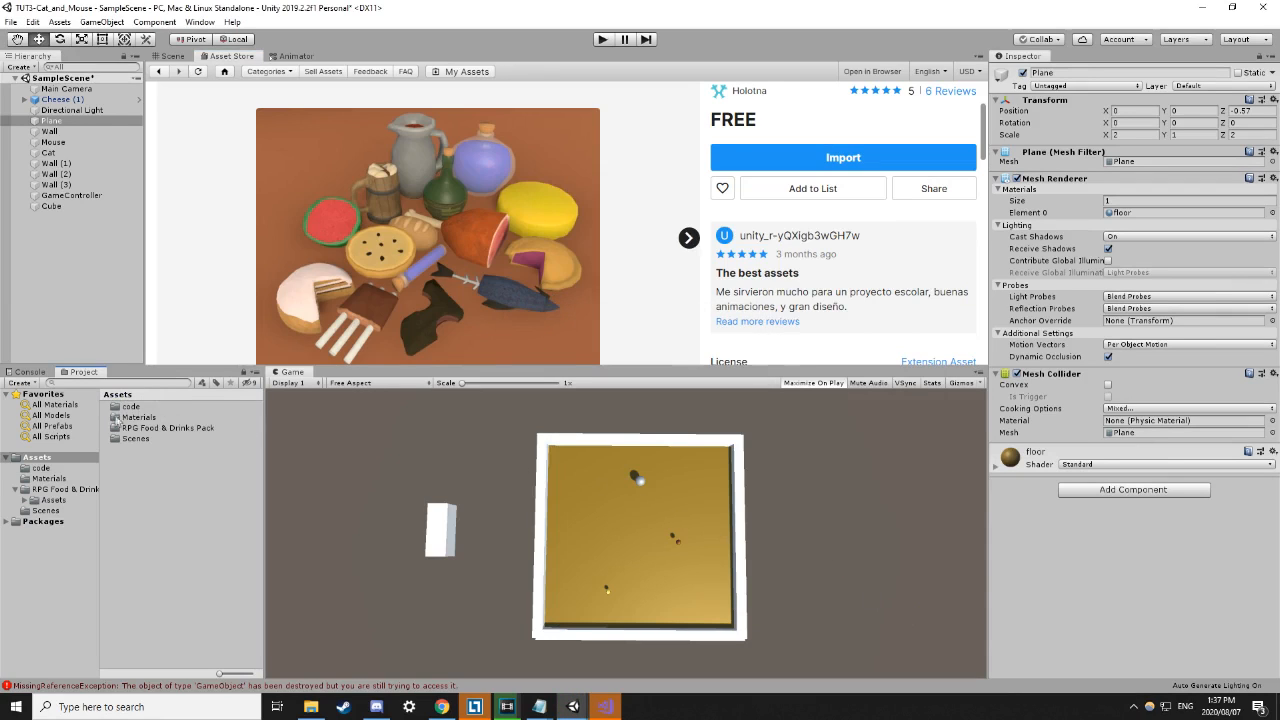
double_click(189, 429)
double_click(137, 407)
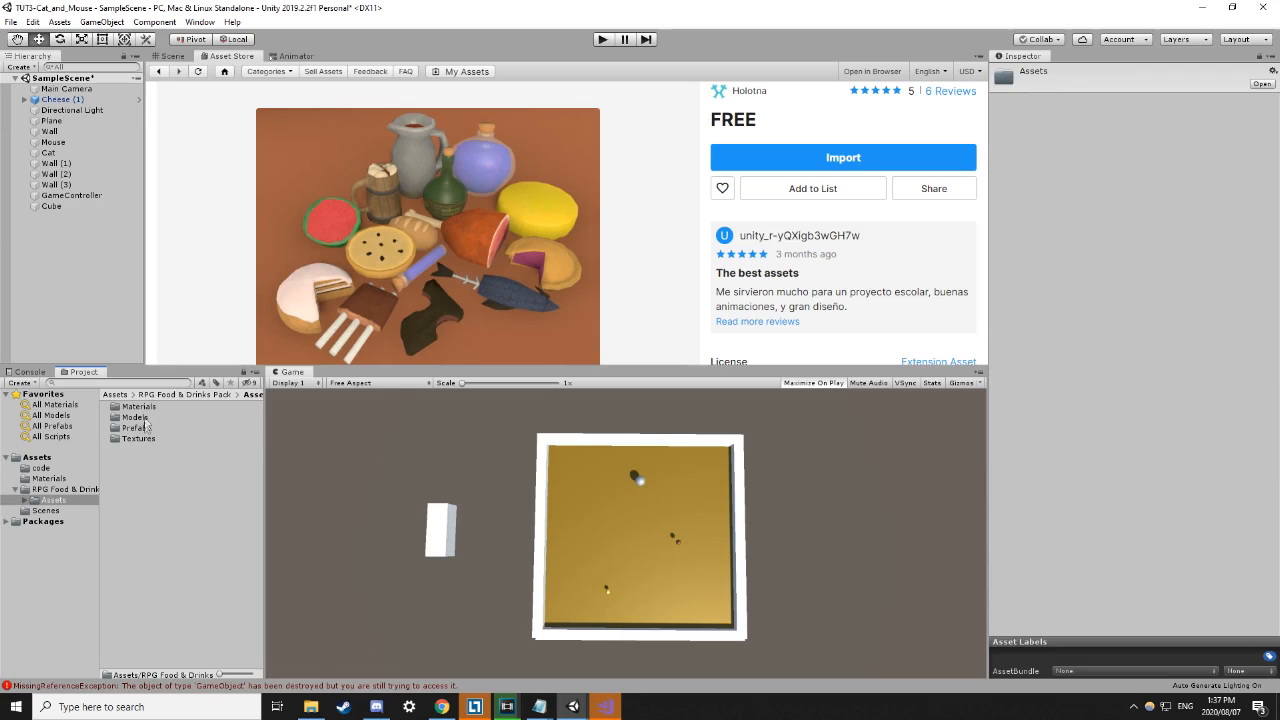
left_click(181, 57)
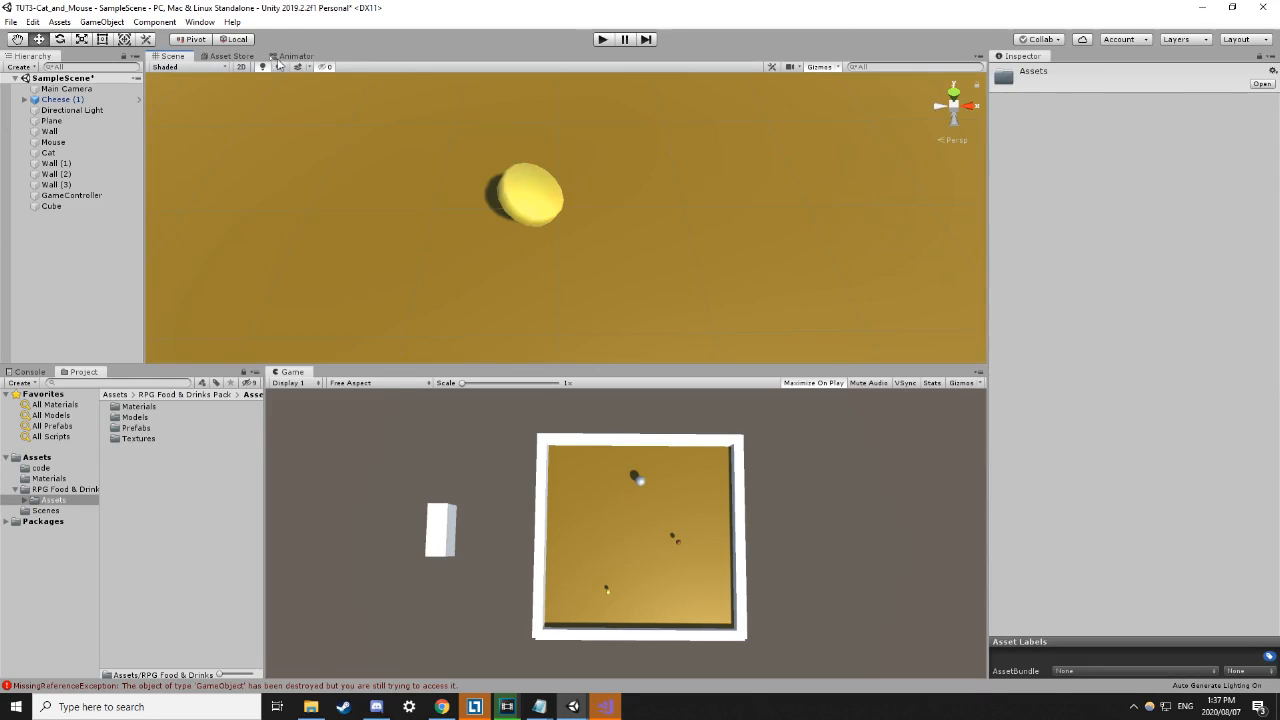
scroll(463, 181, "down", 5)
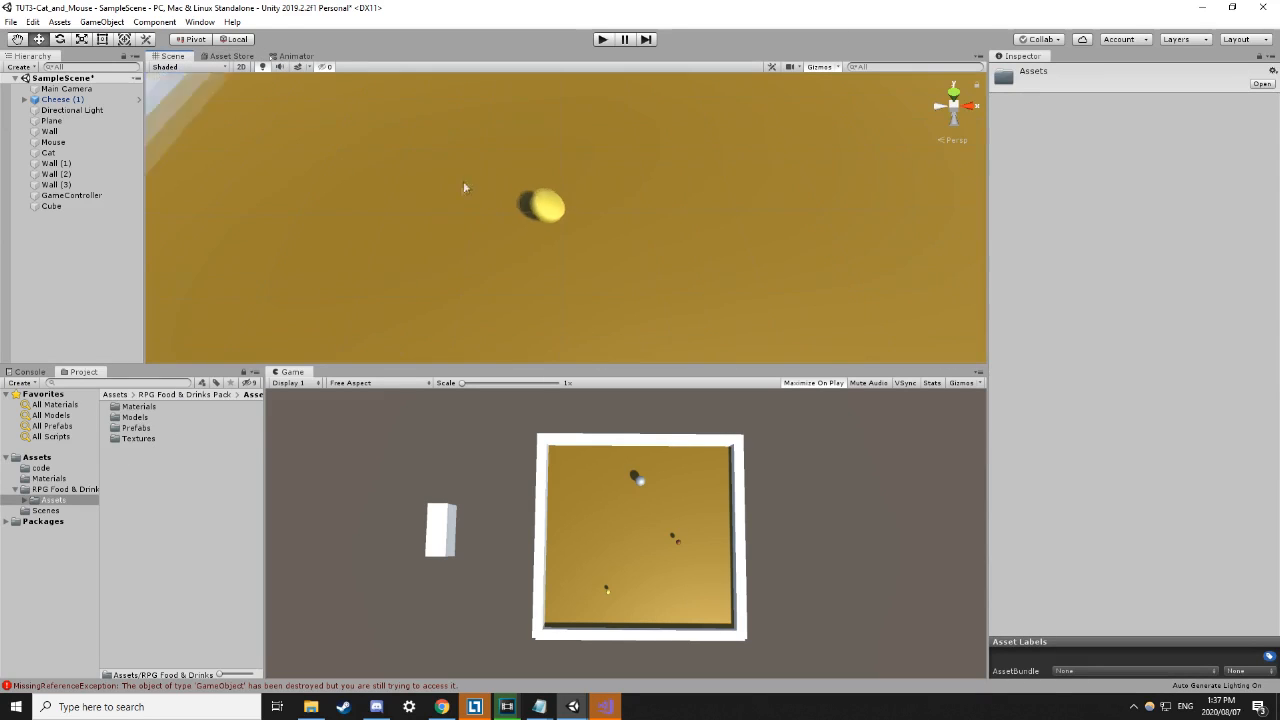
double_click(137, 417)
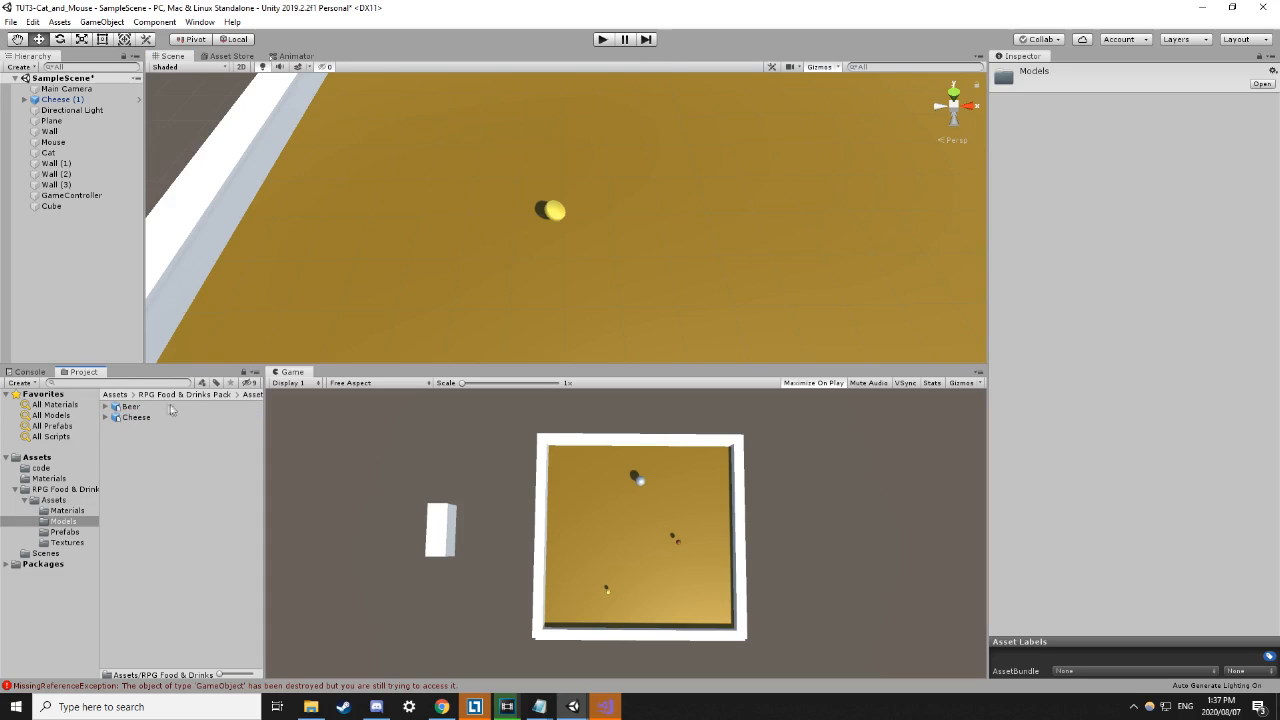
left_click(127, 409)
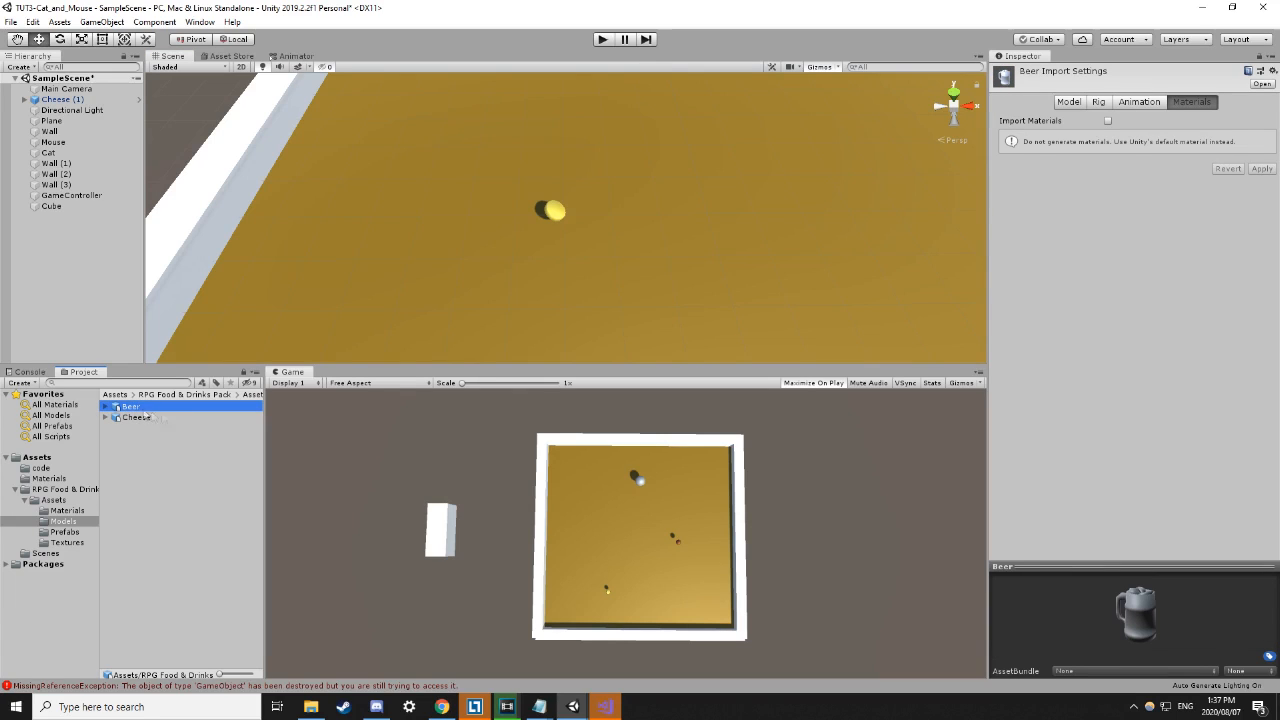
Go back to the pack's Assets folder, open Prefabs, and select the Beer prefab.
left_click(192, 395)
left_click(131, 408)
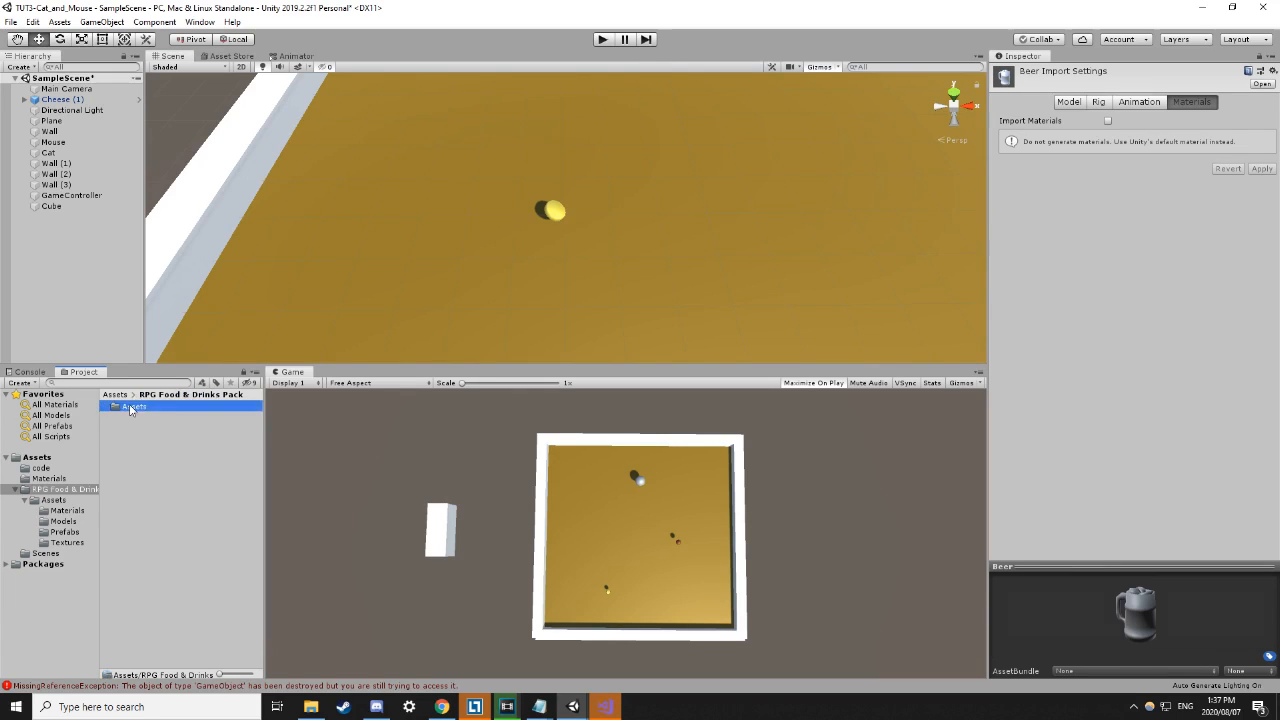
double_click(130, 408)
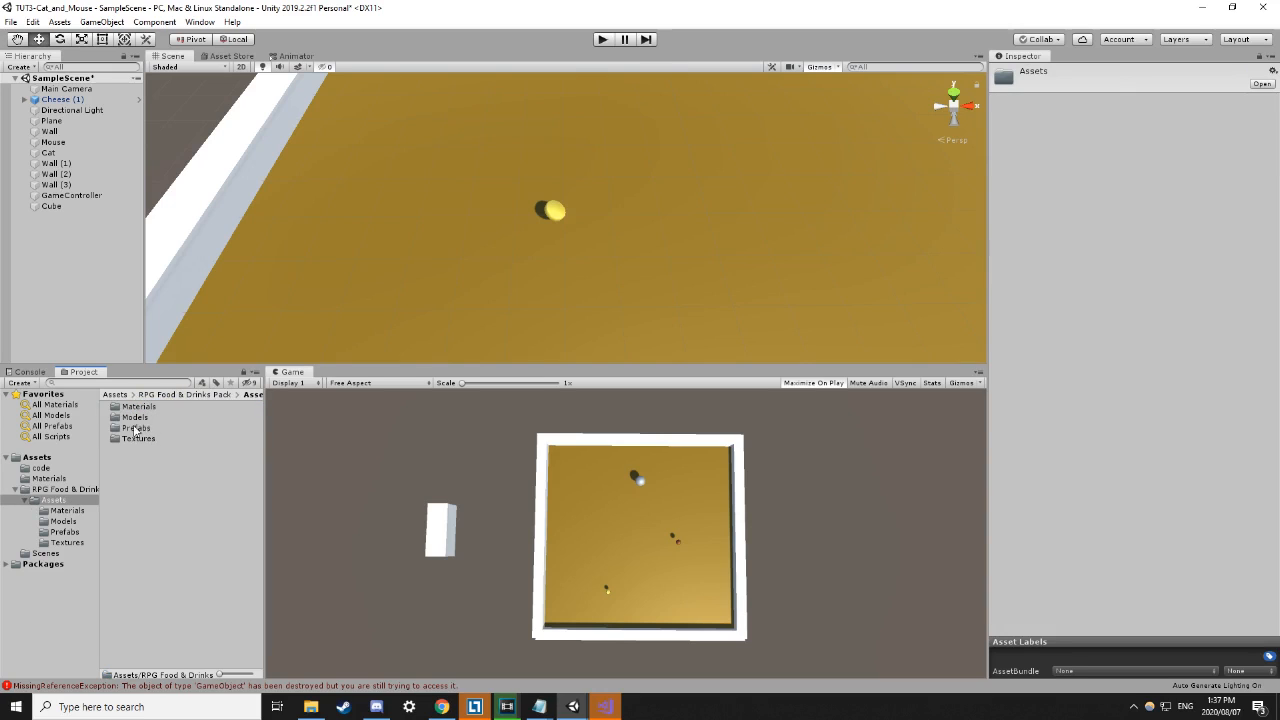
double_click(135, 428)
left_click(141, 407)
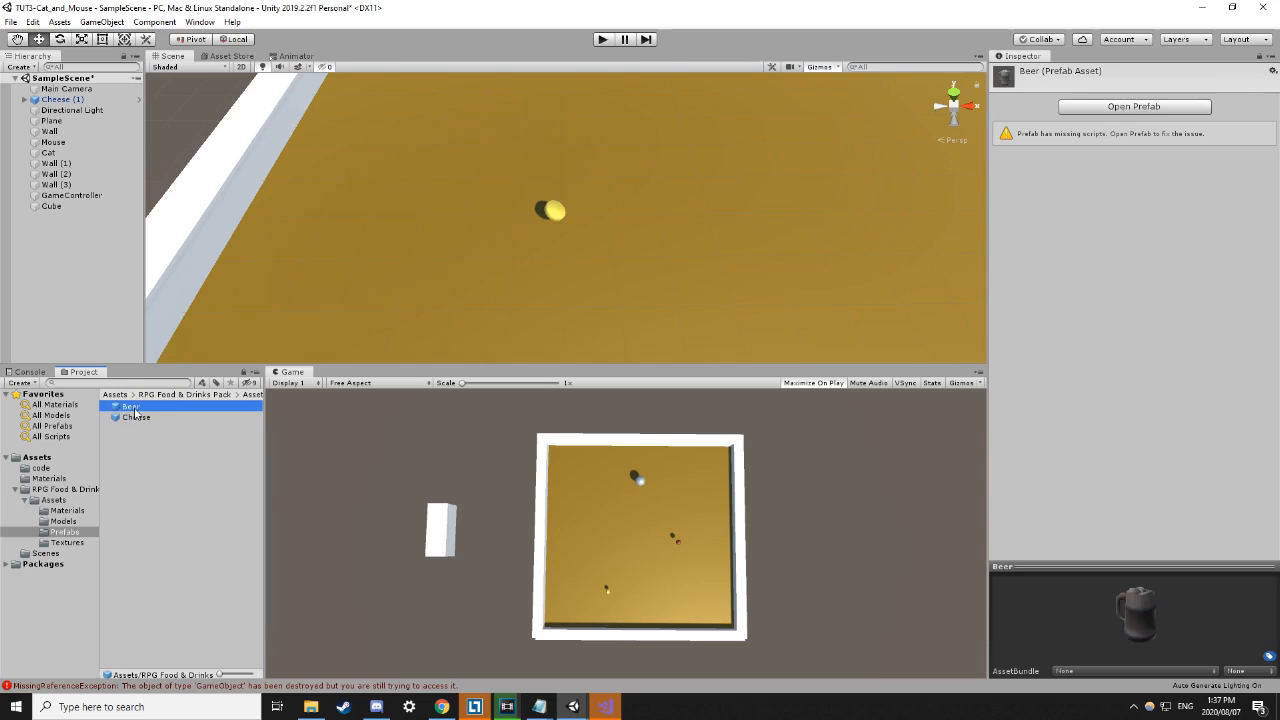
Place a Beer prefab in the scene at -3.136, 3.387, -7.441 and open Element 0's material list.
left_click_drag(141, 408, 444, 281)
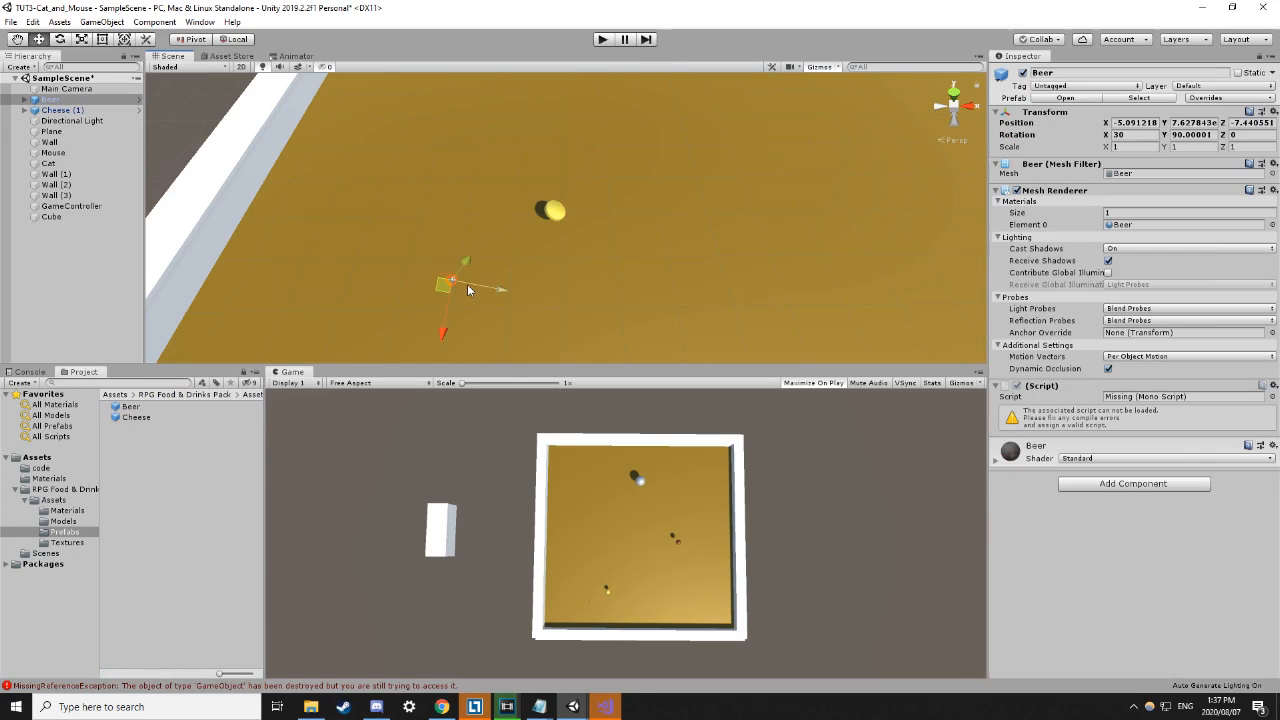
left_click_drag(466, 262, 577, 114)
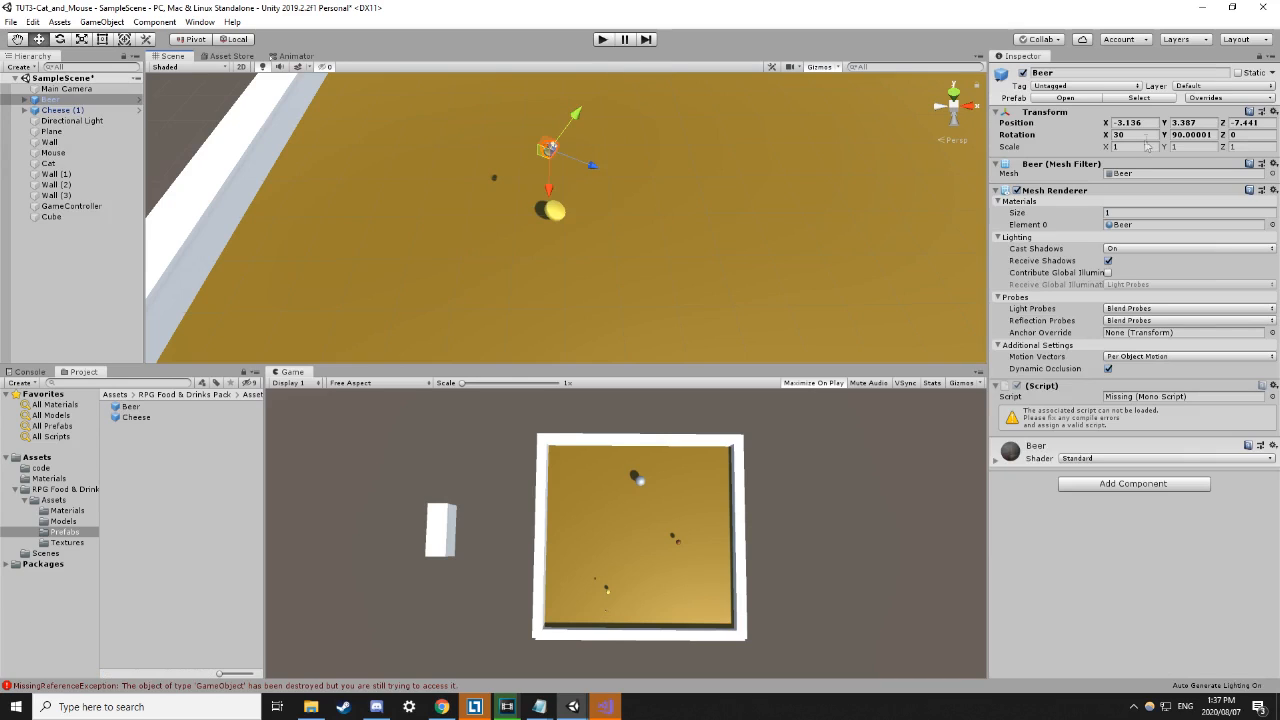
left_click(1142, 148)
left_click(1130, 226)
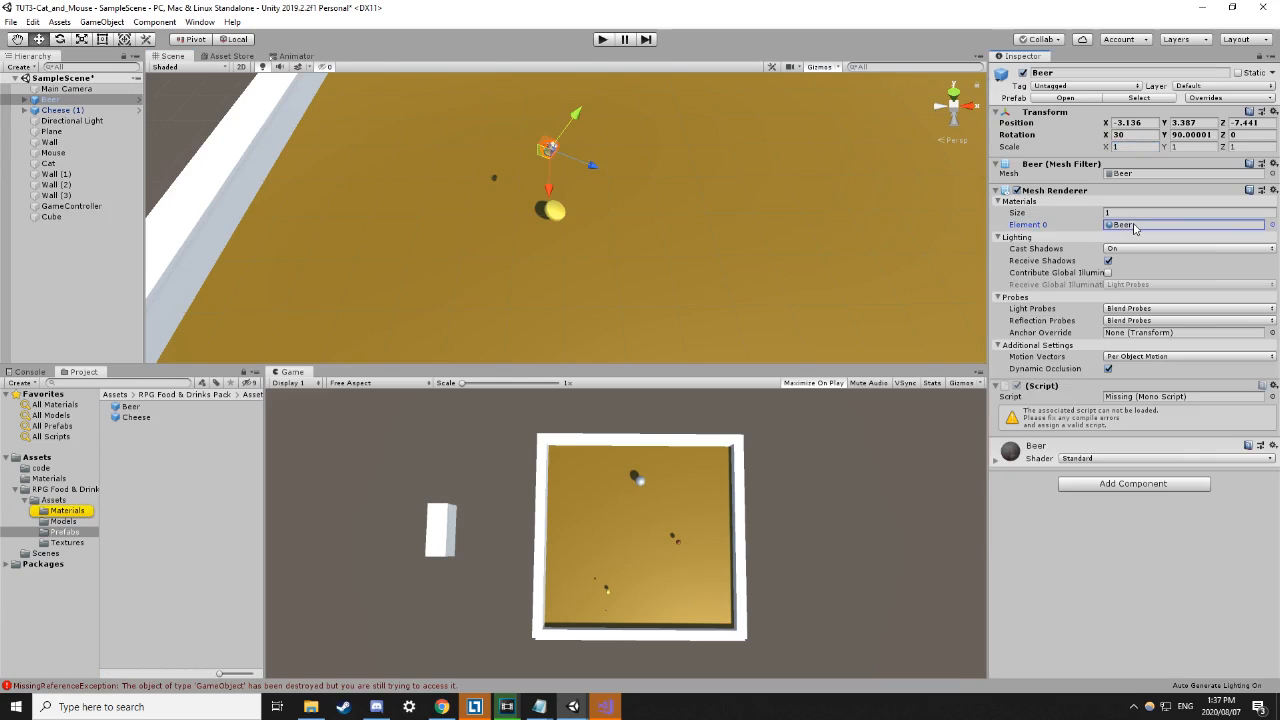
left_click(1271, 225)
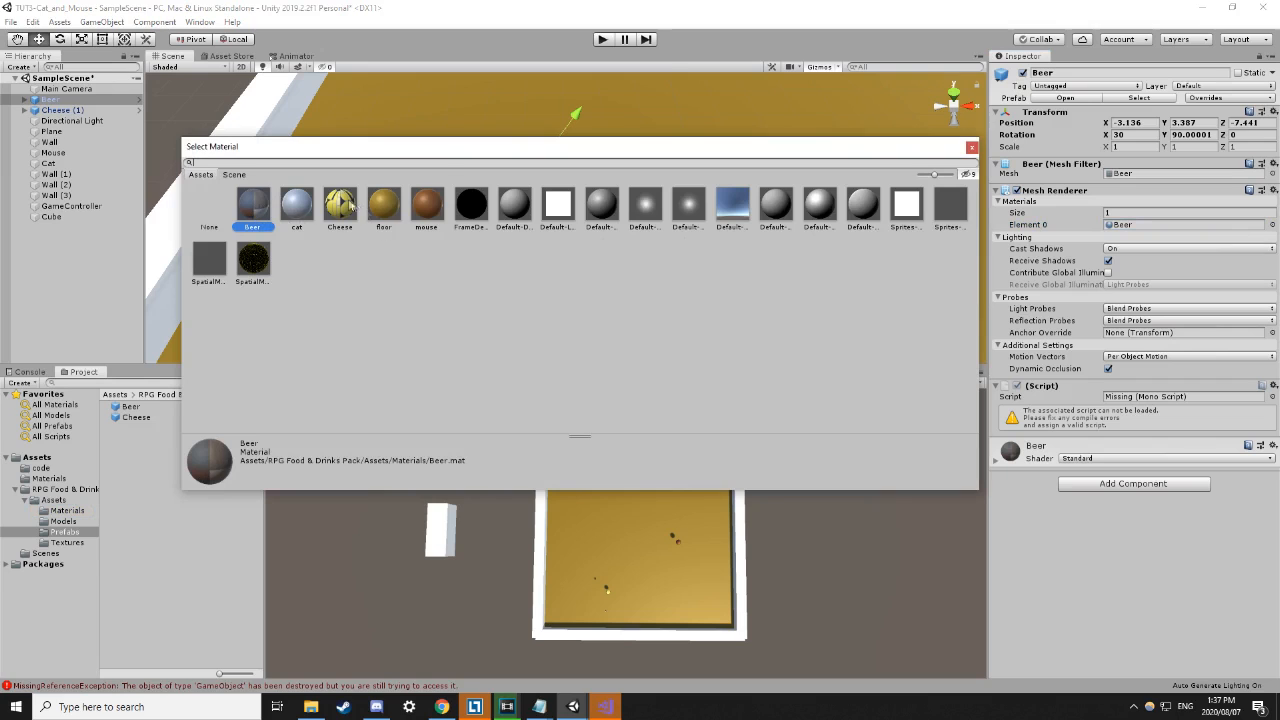
Try the Cheese material on the mug, then set its scale to 20, 20, 20.
left_click_drag(534, 147, 592, 299)
left_click(398, 355)
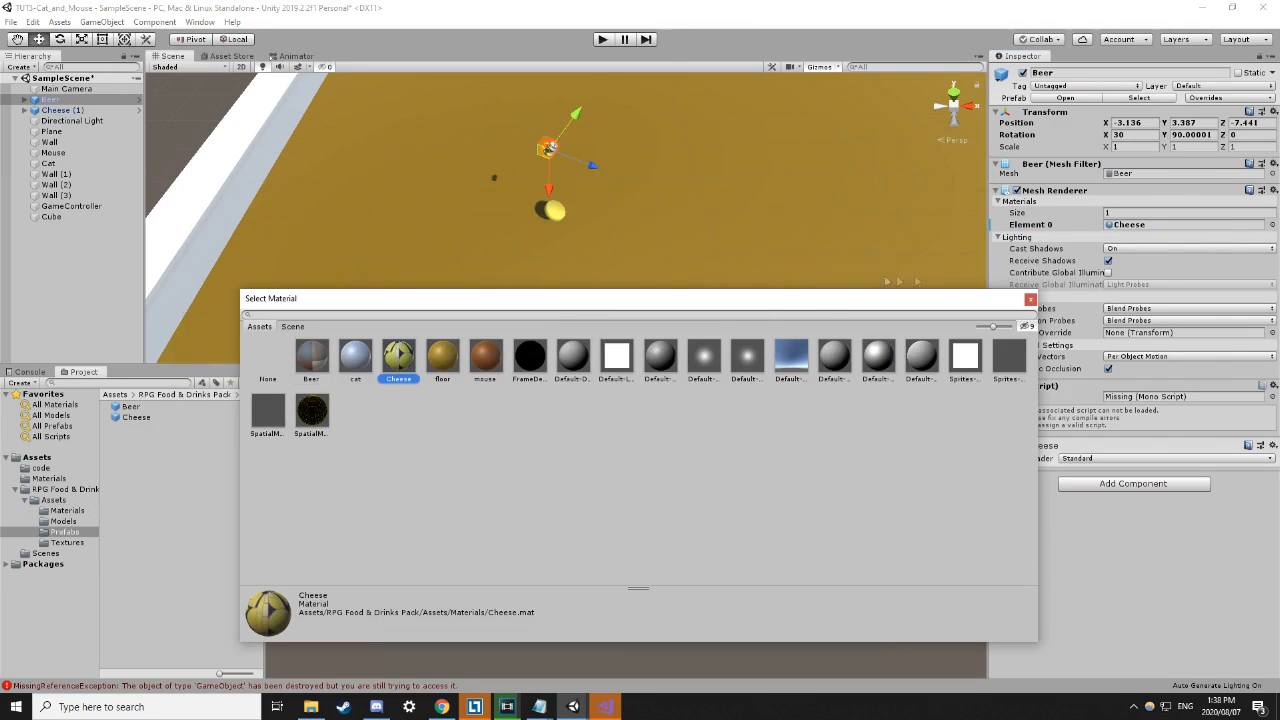
left_click(1030, 300)
left_click(1133, 147)
type("20")
key("Tab")
type("20")
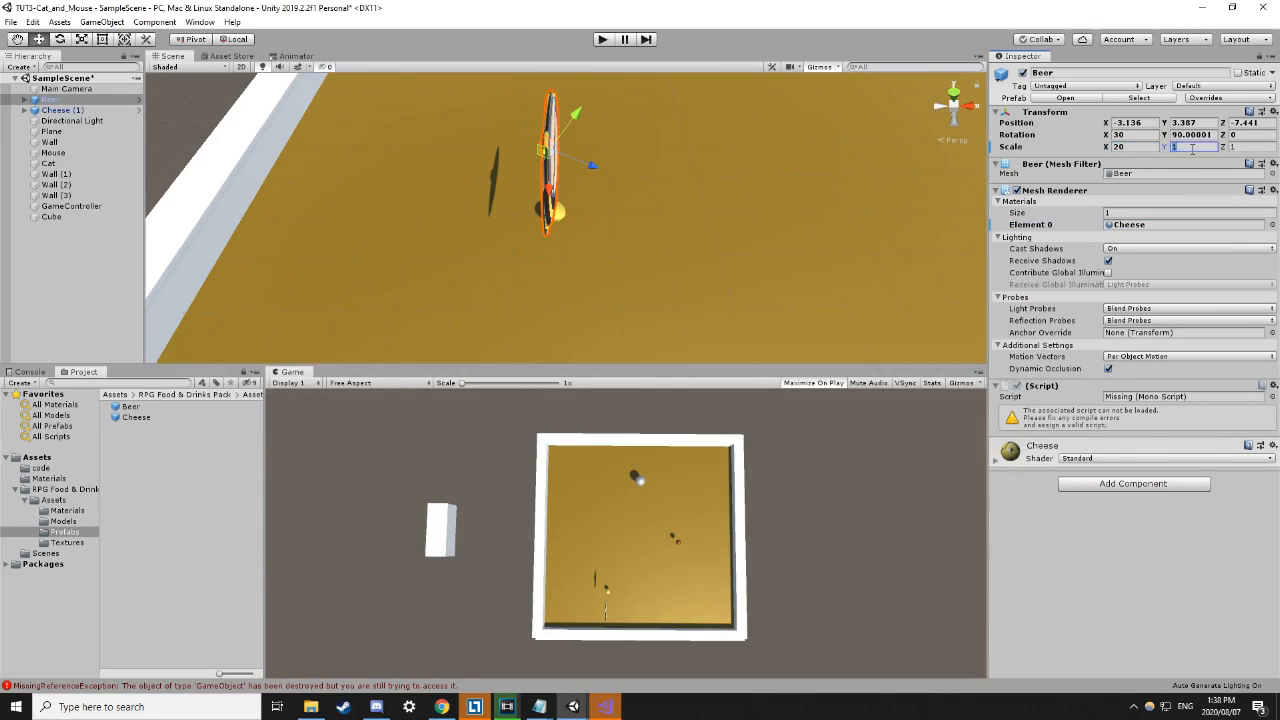
key("Tab")
type("20")
Move the mug beside the left wall (-8.81, 6.66, -7.44) and restore the Beer material.
scroll(752, 150, "down", 5)
middle_click_drag(750, 148, 615, 172)
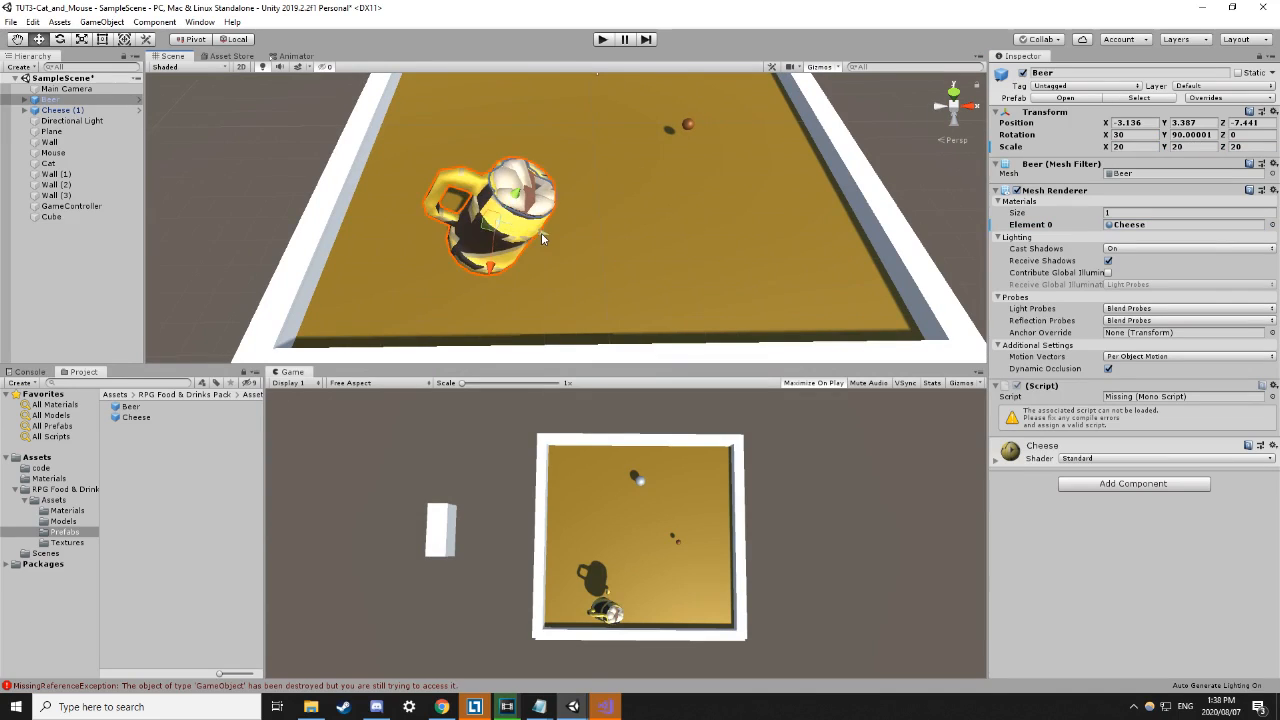
left_click_drag(541, 236, 376, 197)
scroll(366, 197, "down", 2)
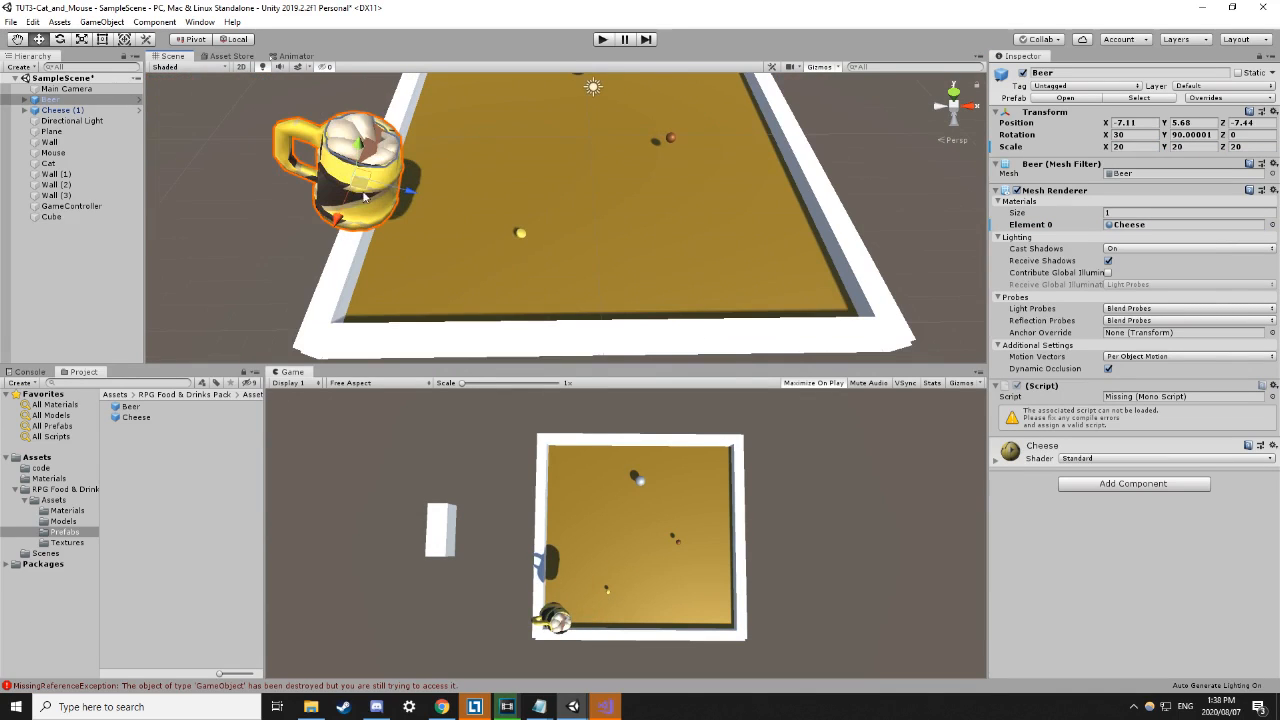
left_click_drag(413, 196, 425, 189)
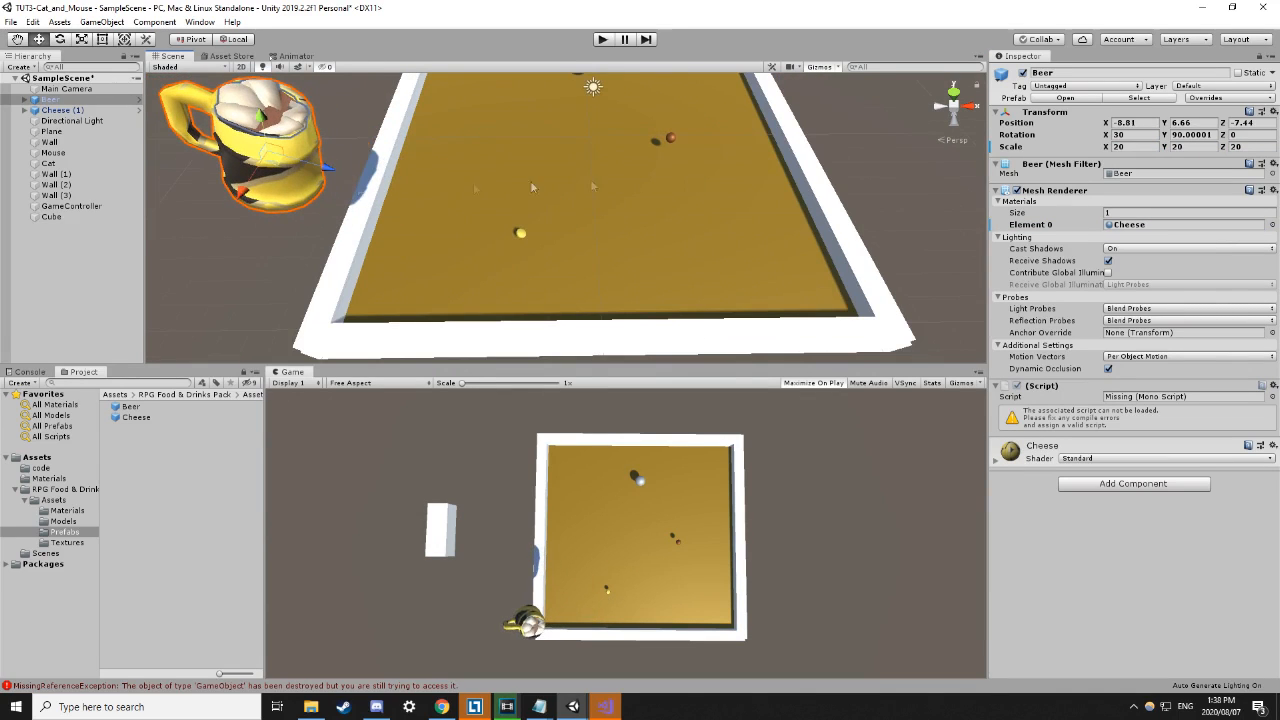
left_click(1272, 224)
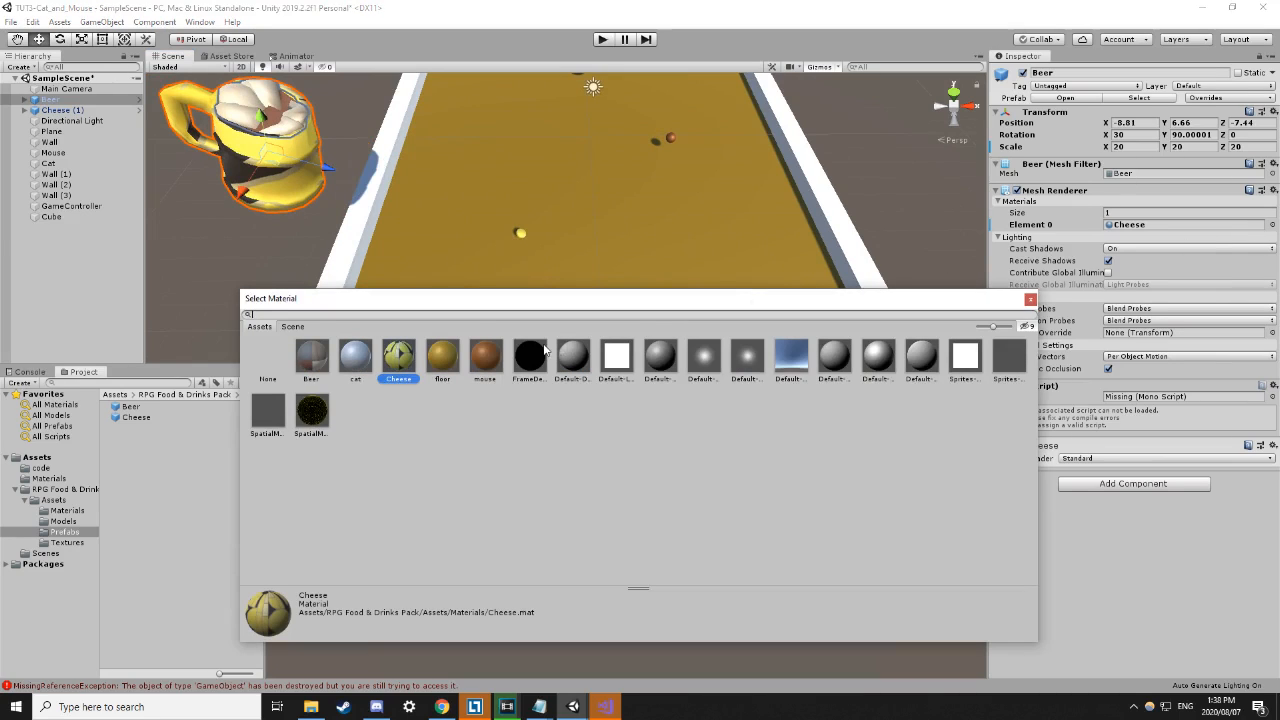
left_click(311, 358)
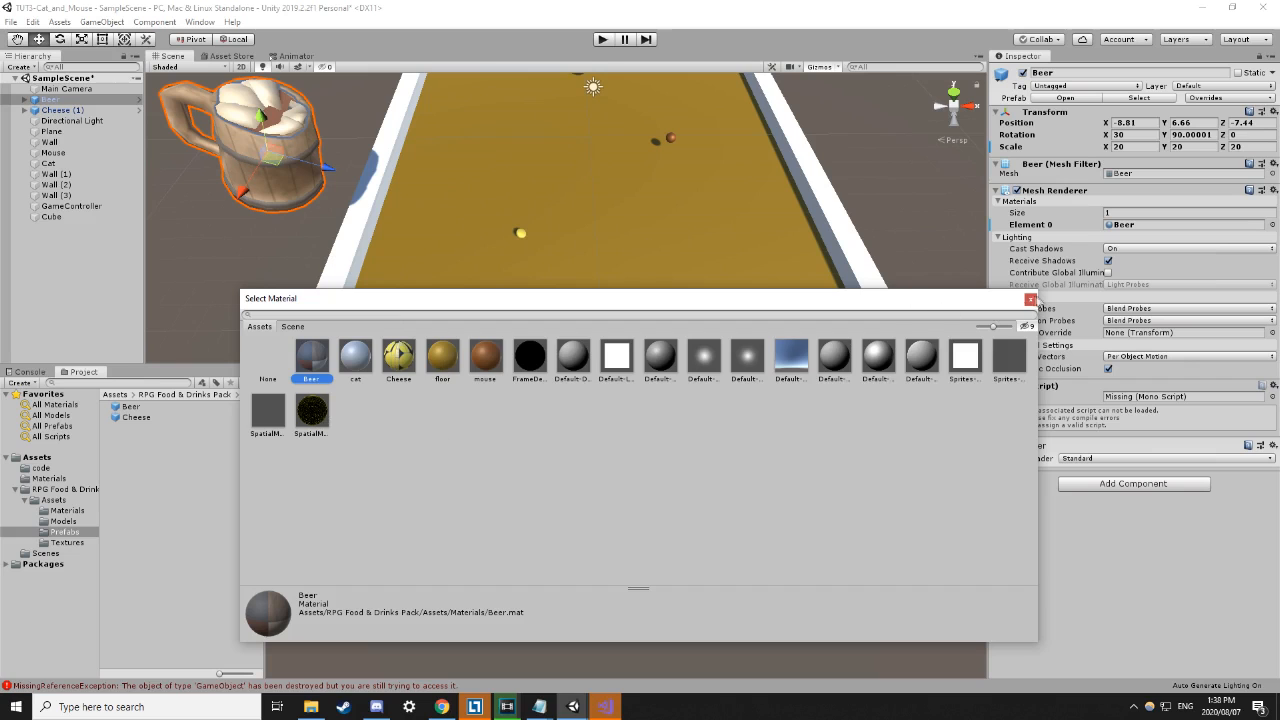
left_click(1030, 299)
scroll(618, 314, "down", 10)
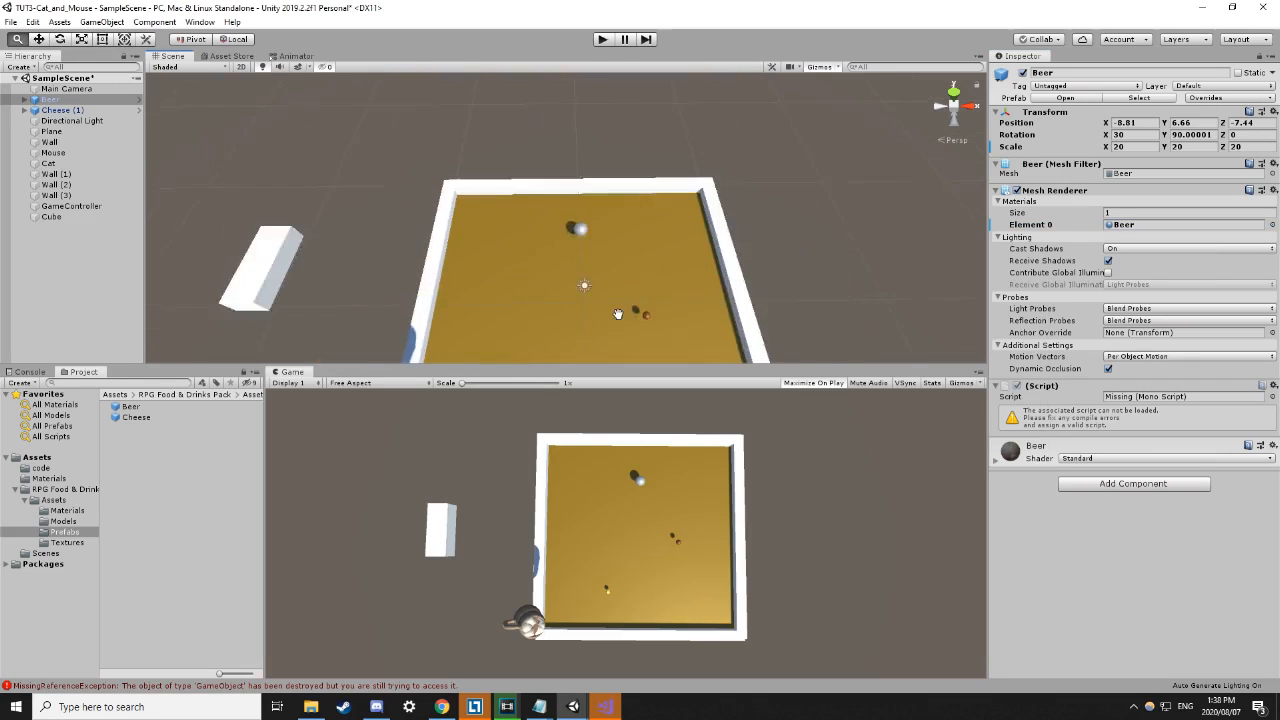
Slide the Beer mug along the arena's side and reframe the view on the balls.
middle_click_drag(618, 314, 616, 188)
left_click_drag(337, 281, 380, 203)
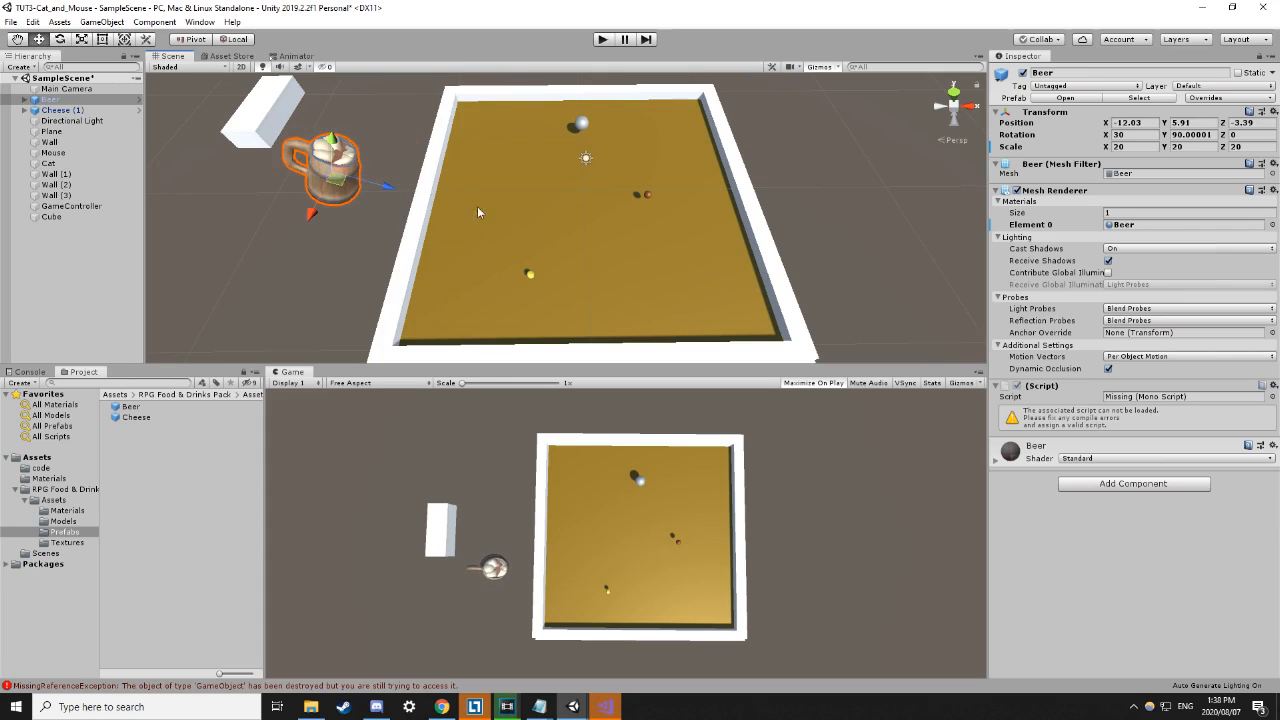
left_click(348, 254)
middle_click_drag(499, 261, 454, 240)
right_click_drag(704, 188, 767, 233)
right_click_drag(648, 166, 616, 207)
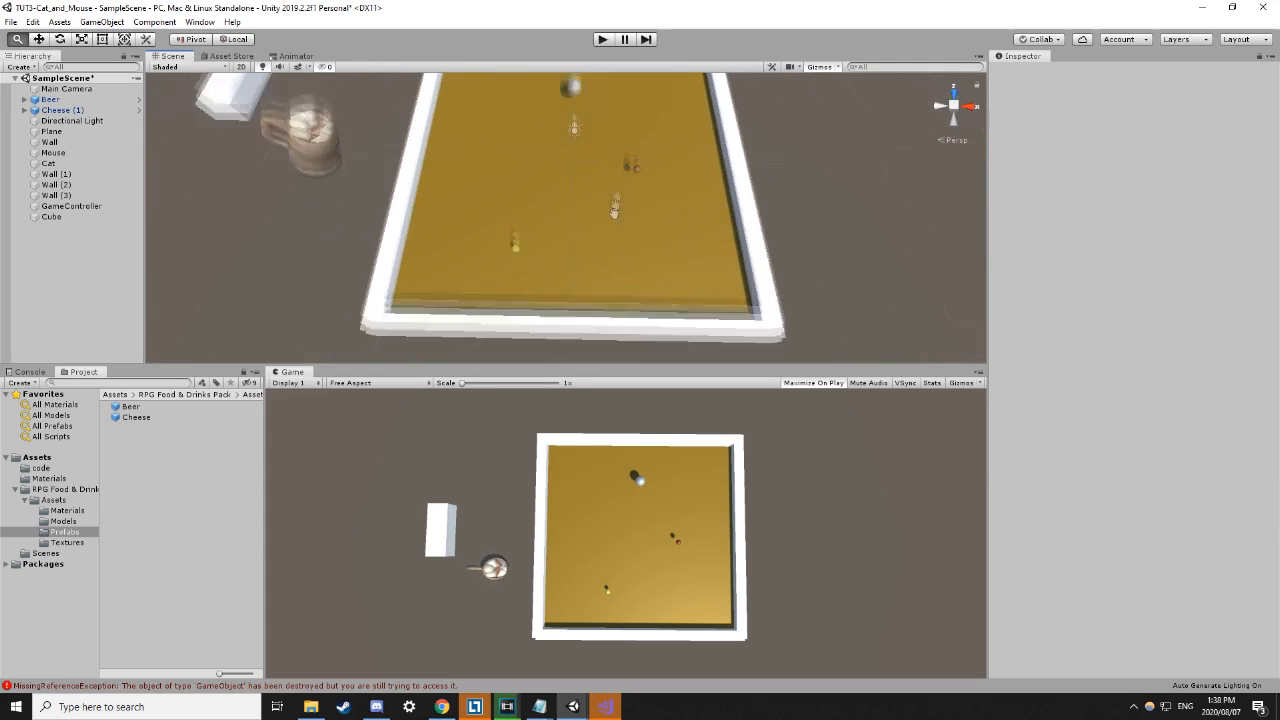
middle_click_drag(622, 194, 631, 230)
right_click_drag(564, 232, 567, 234)
scroll(567, 234, "down", 1)
right_click_drag(792, 242, 788, 243)
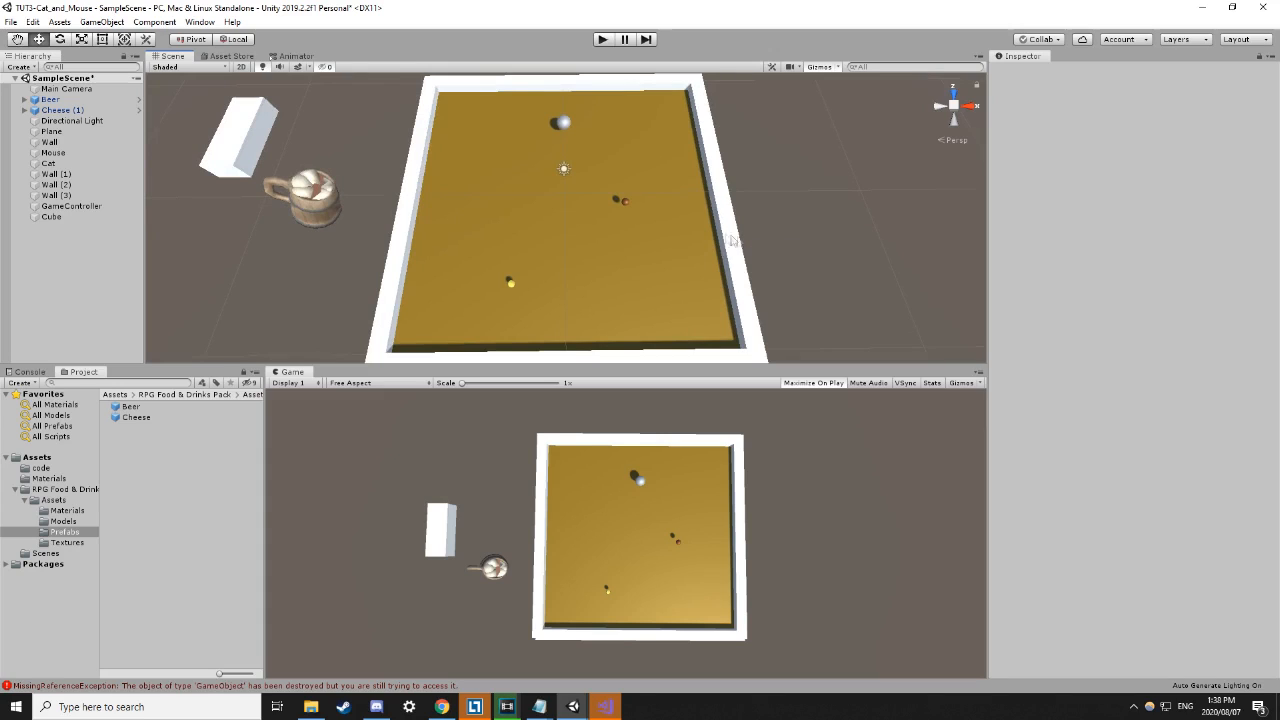
scroll(700, 240, "up", 5)
scroll(765, 268, "up", 5)
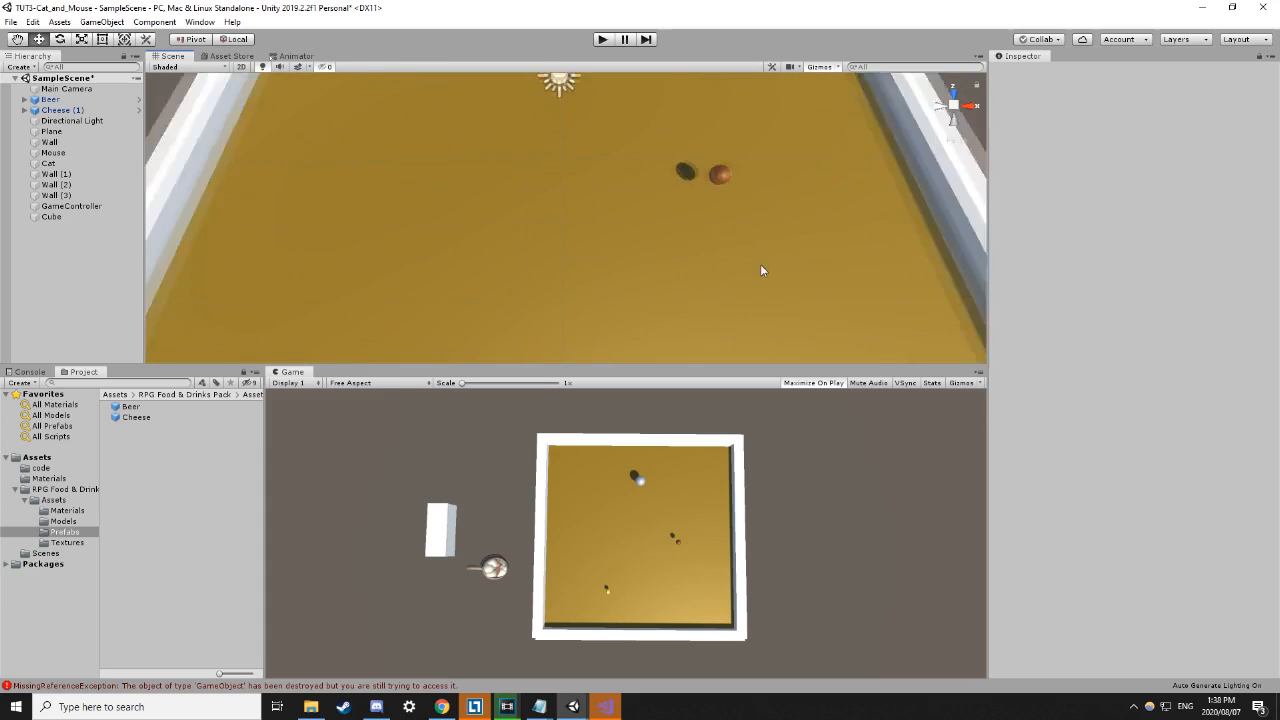
left_click_drag(803, 306, 889, 113, "alt")
scroll(814, 315, "up", 3)
middle_click_drag(814, 318, 627, 635)
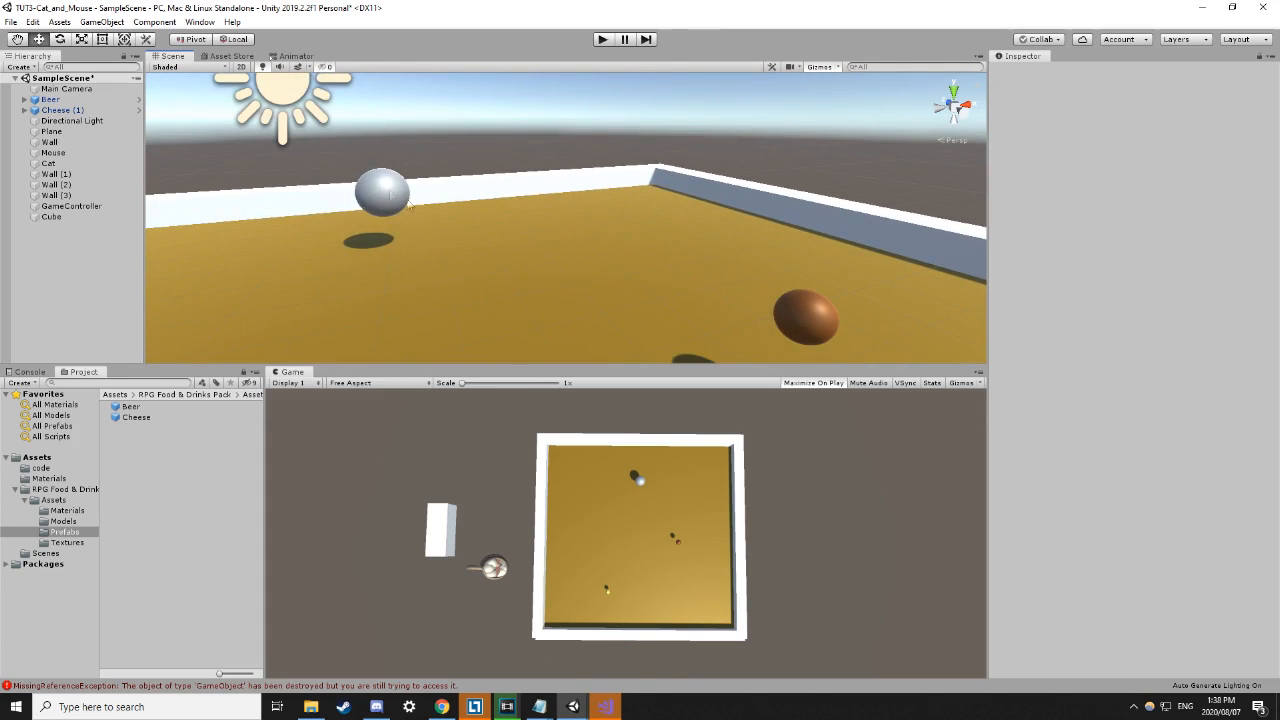
scroll(528, 300, "down", 4)
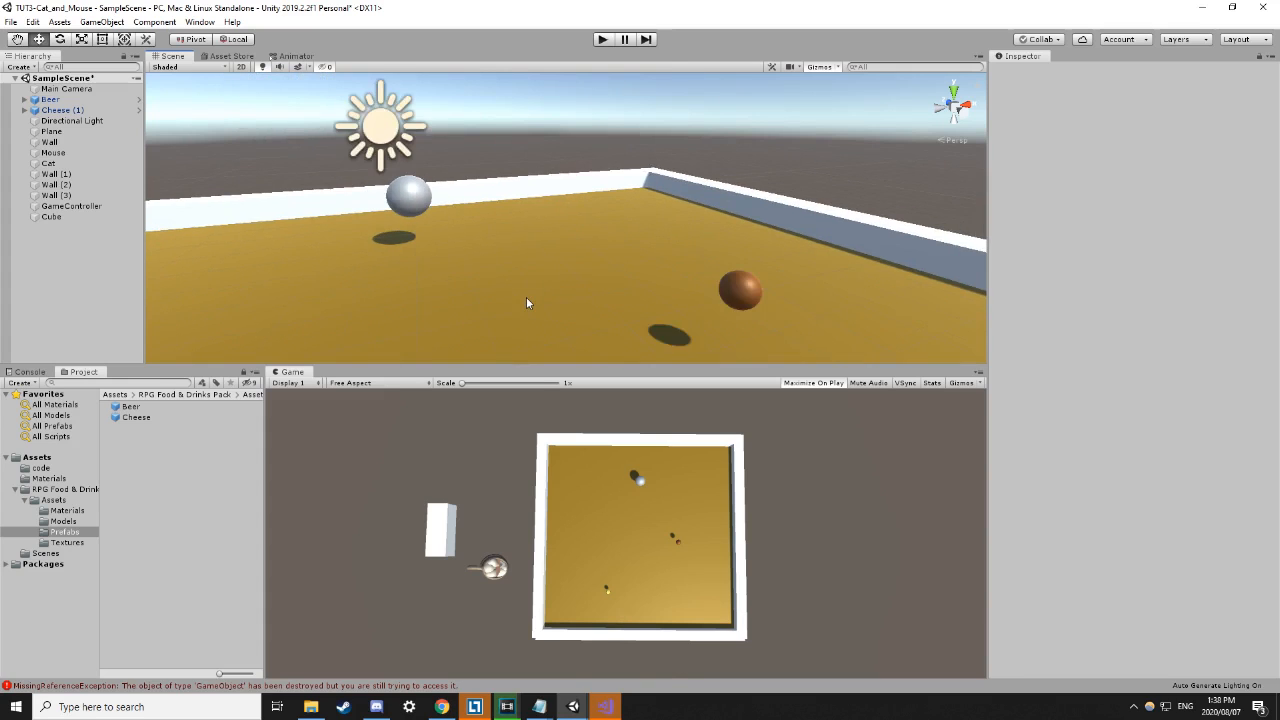
Lower the Cat sphere toward the floor, select the Mouse, and start play mode.
left_click(446, 202)
left_click_drag(431, 149, 443, 164)
left_click(544, 136)
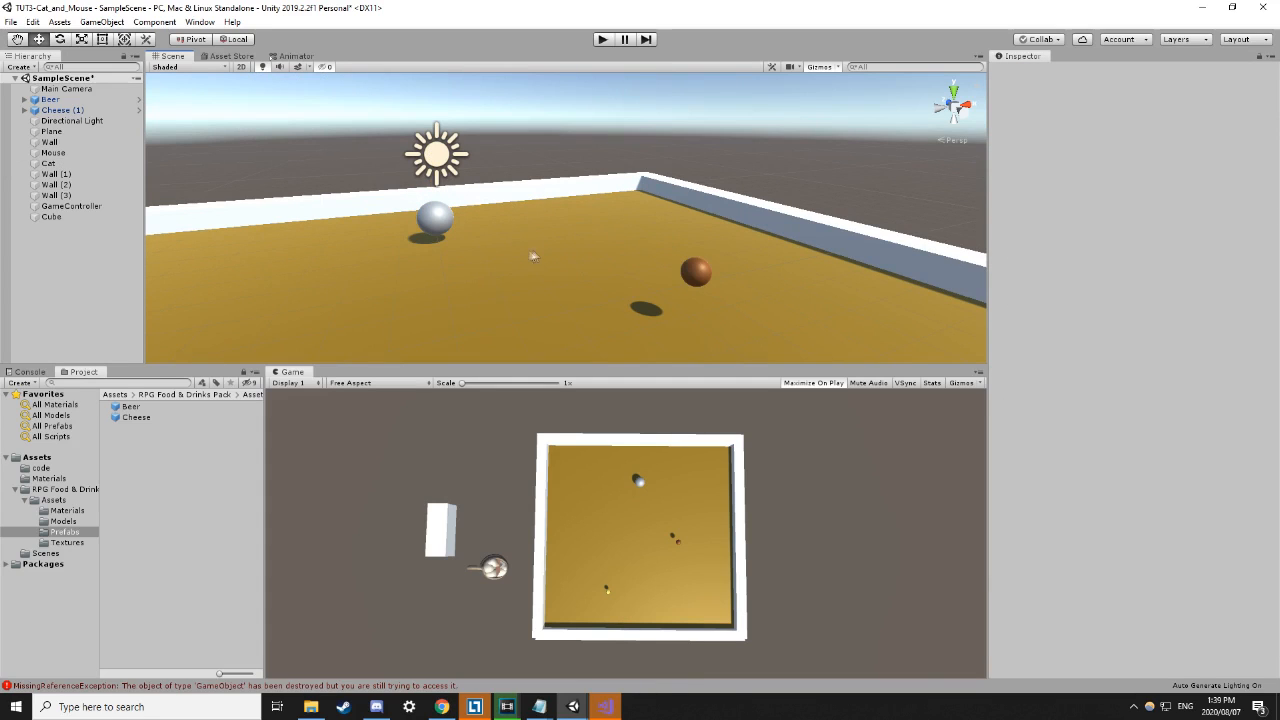
left_click(442, 220)
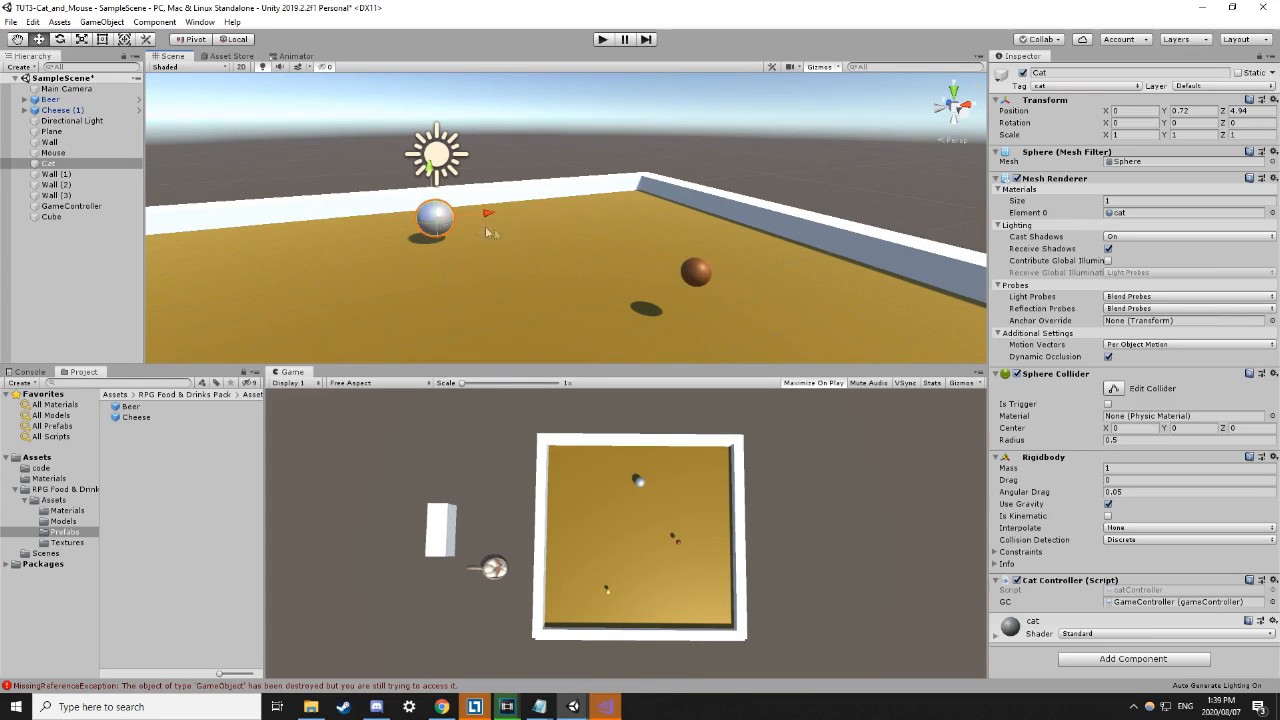
scroll(521, 238, "down", 2)
scroll(521, 235, "down", 5)
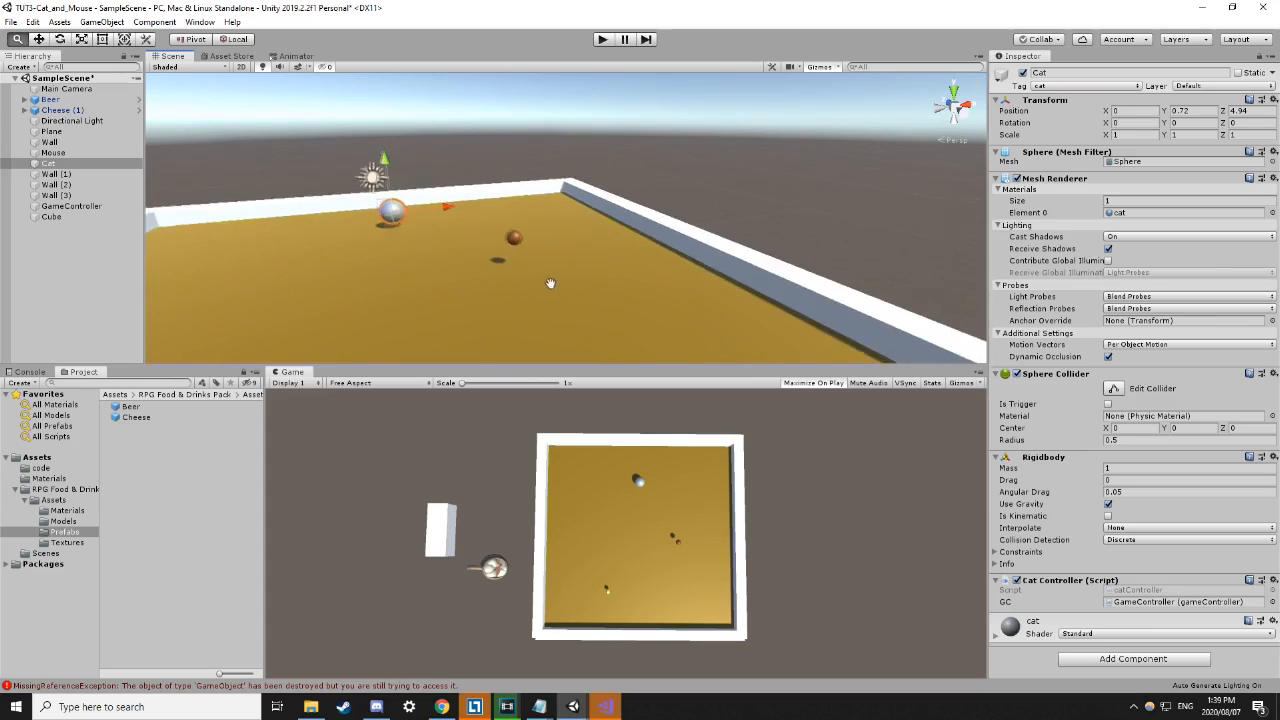
scroll(533, 257, "down", 2)
left_click_drag(410, 149, 407, 155)
left_click(516, 224)
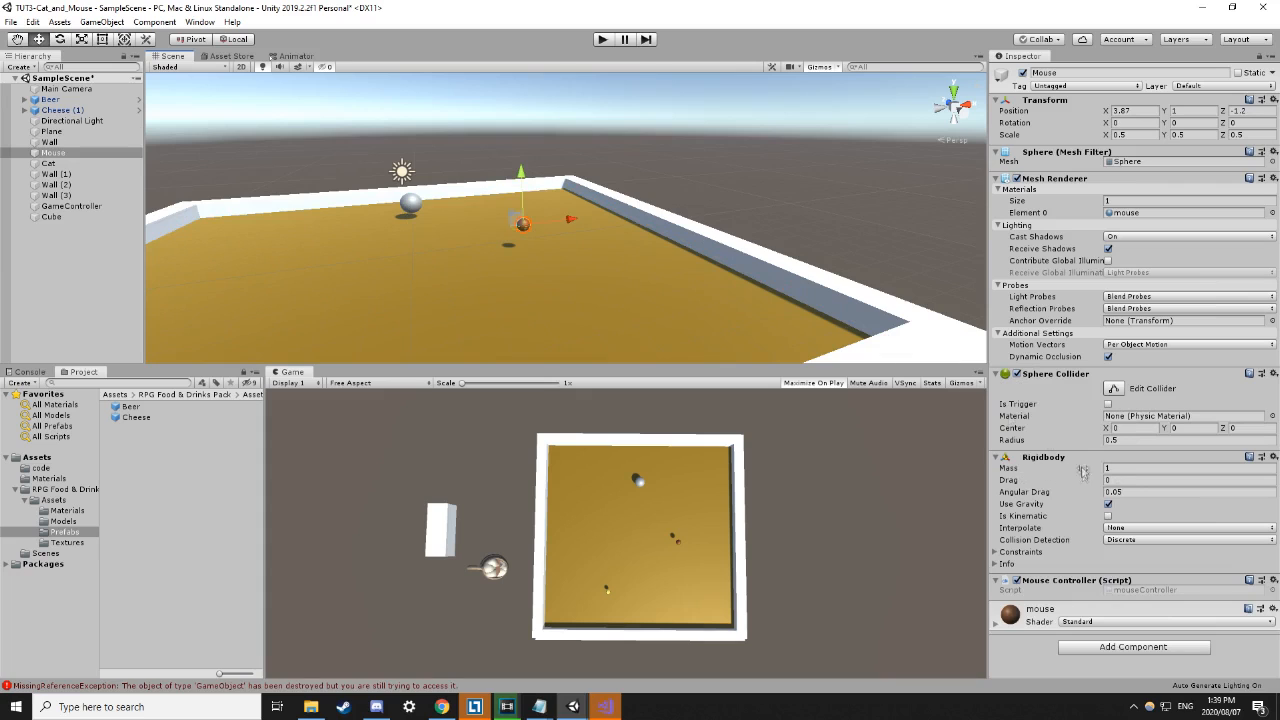
left_click(602, 39)
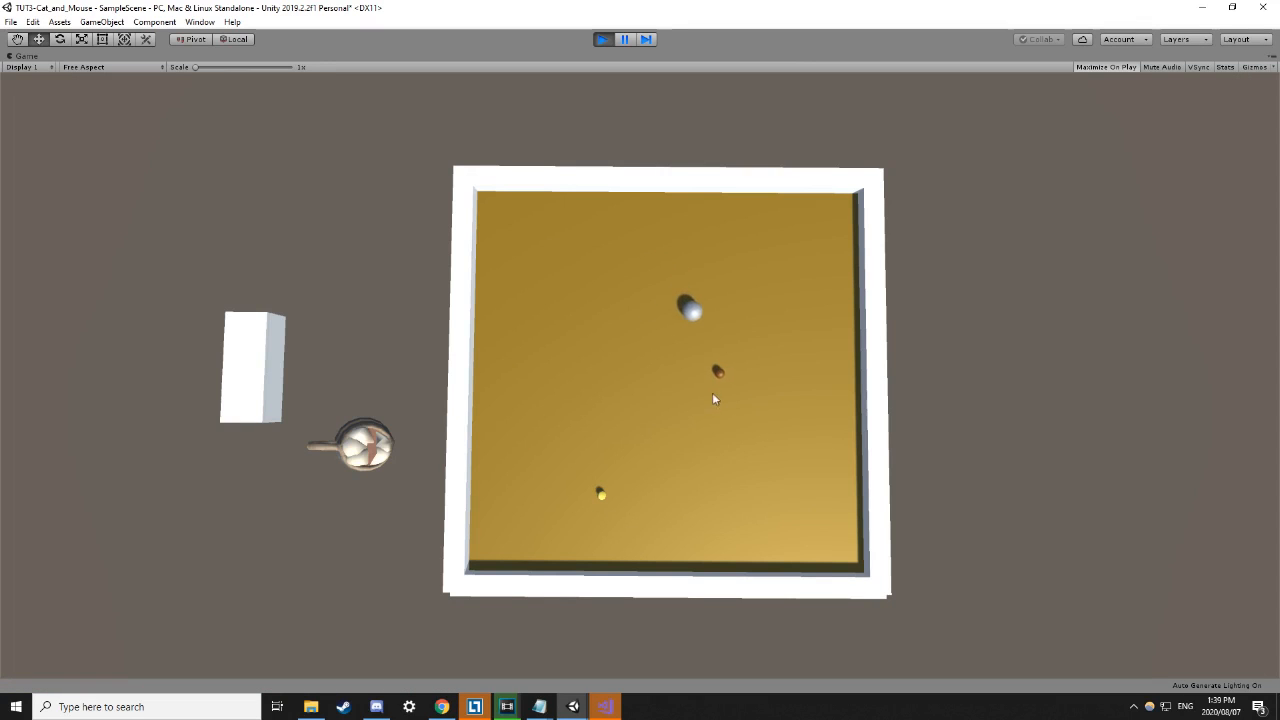
Stop the game, turn off maximize on play, then run and stop it again.
left_click(603, 40)
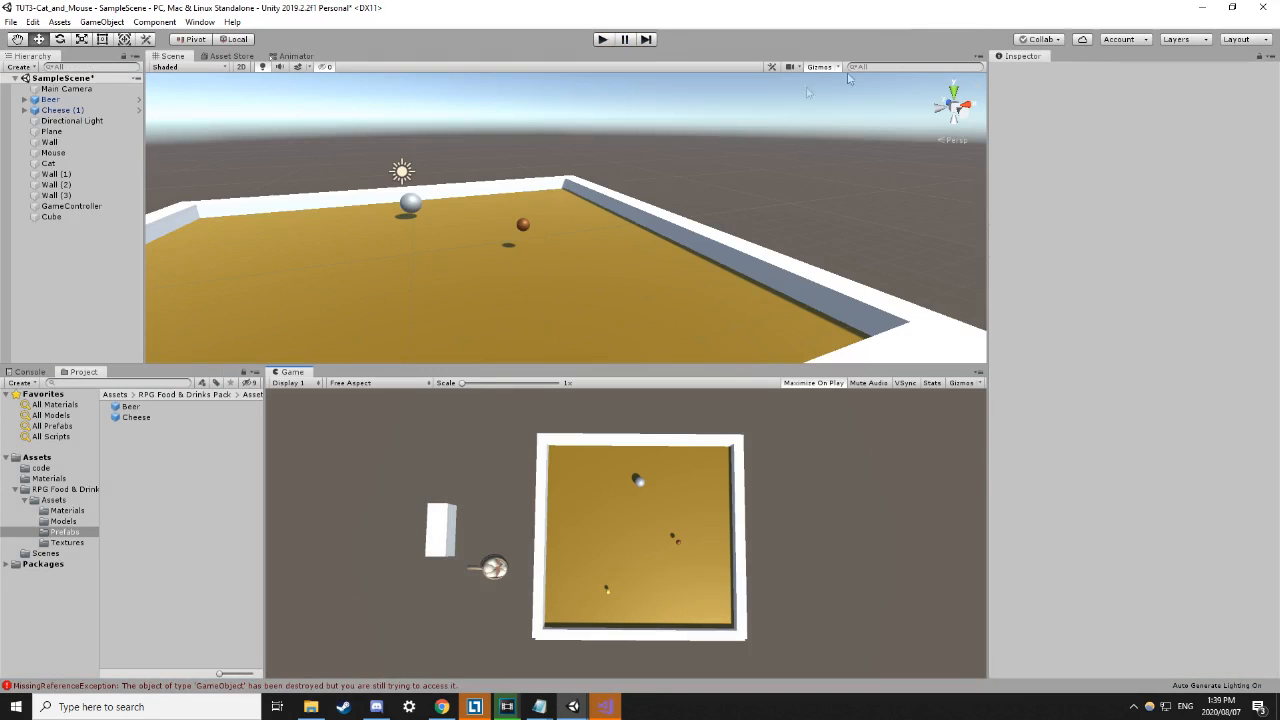
left_click(812, 383)
left_click(603, 40)
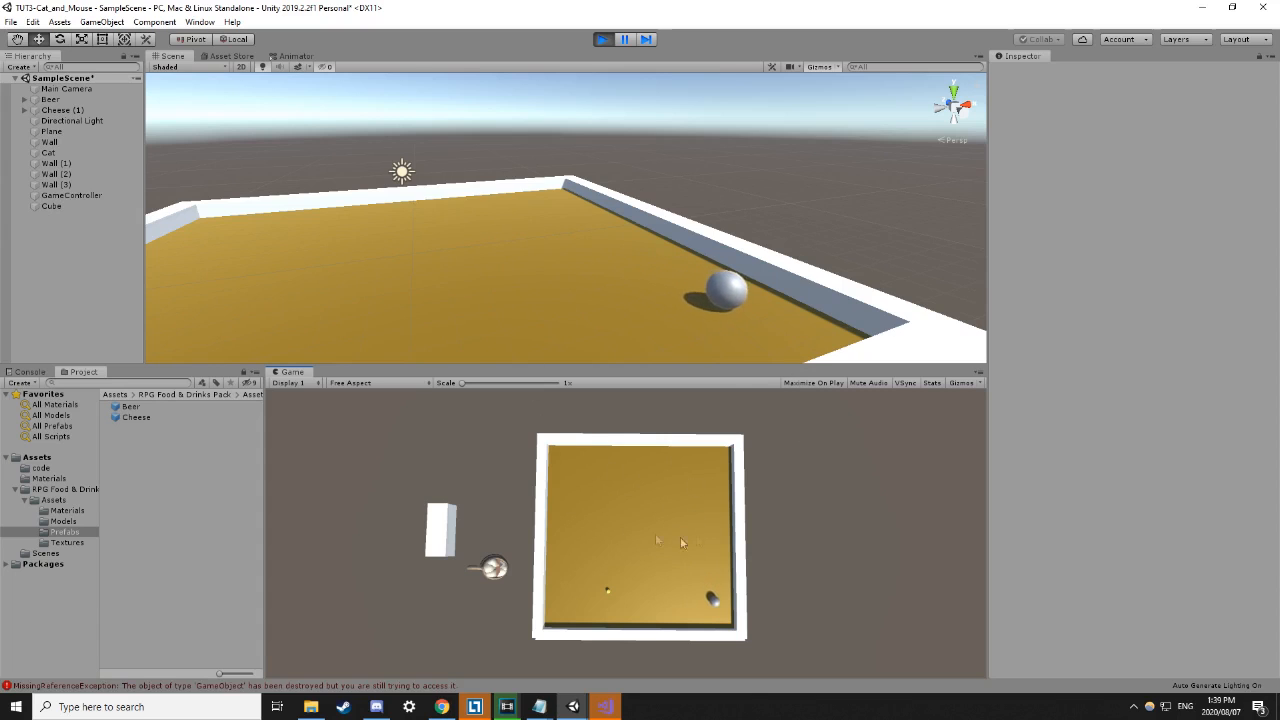
left_click(602, 39)
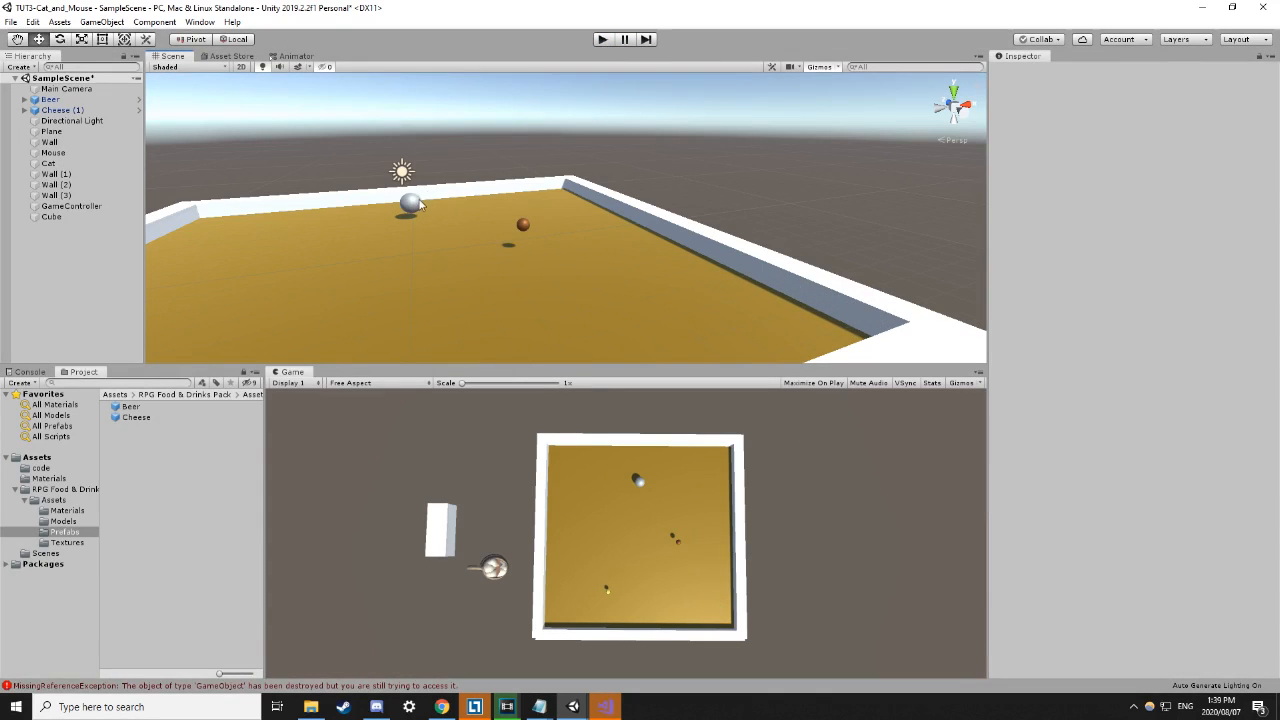
Orbit the Scene view to a top-down angle over the arena and select the floor Plane.
left_click(408, 207)
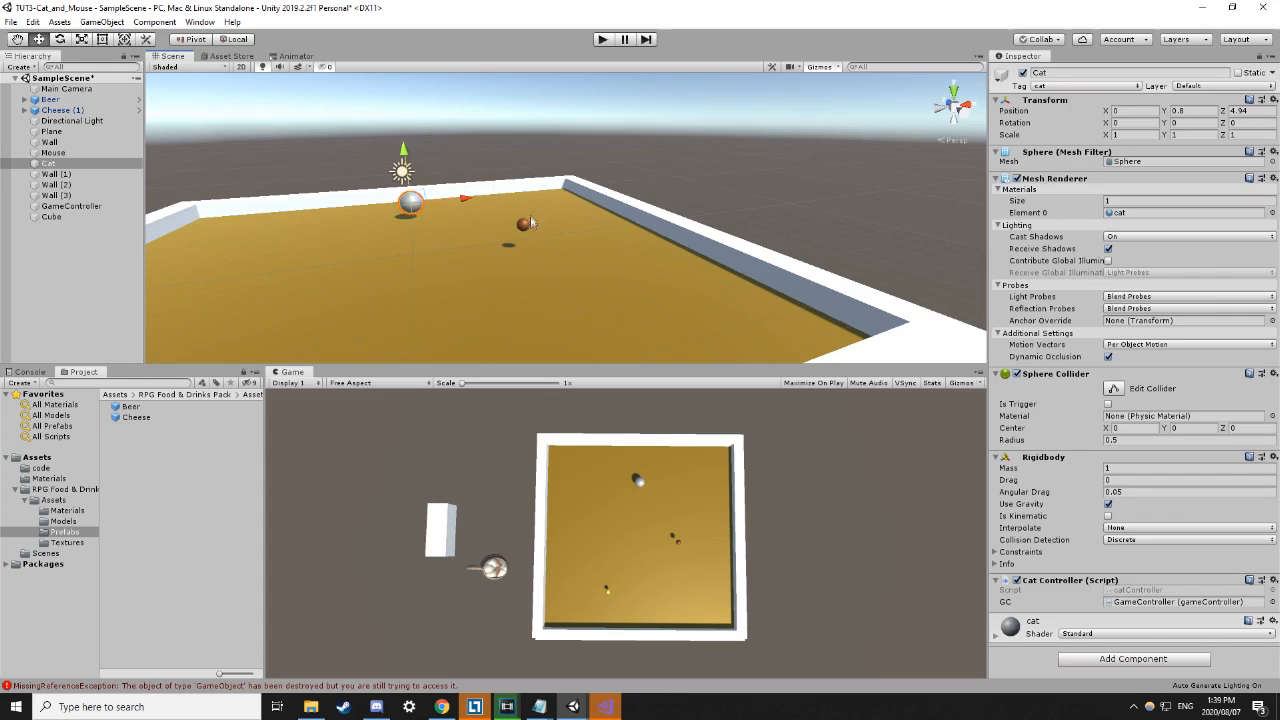
left_click(523, 222)
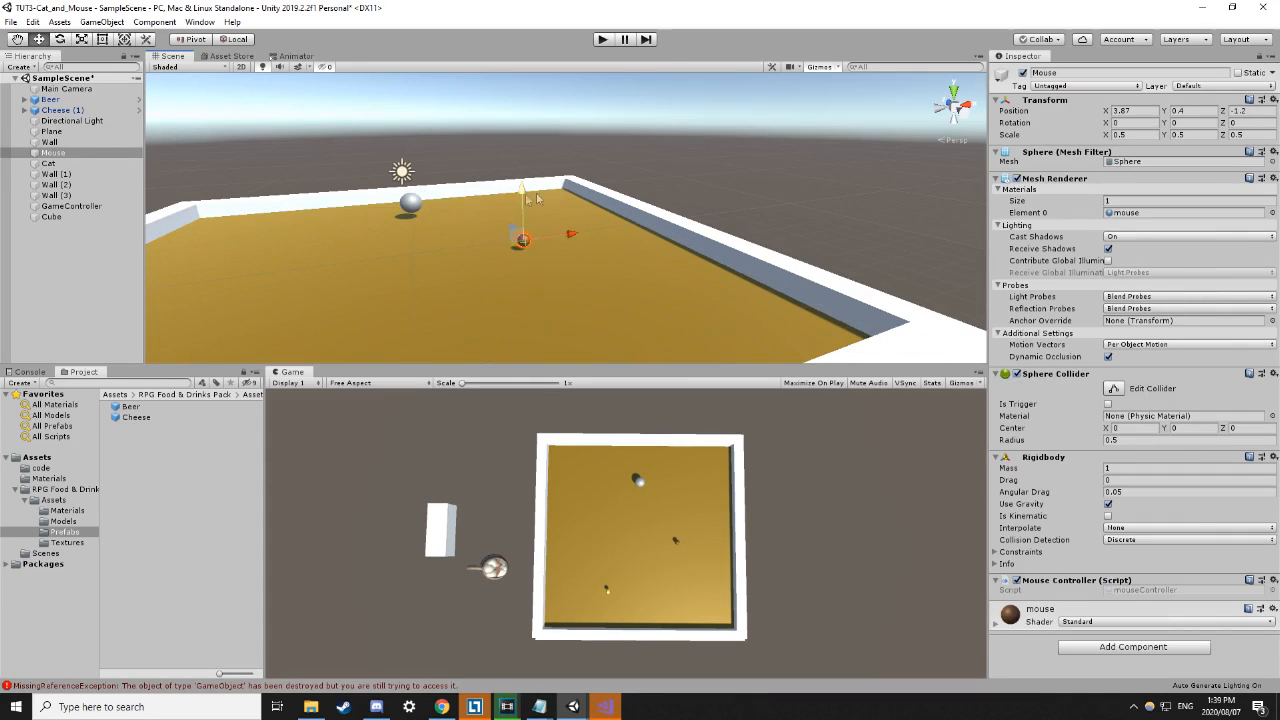
left_click(718, 207)
scroll(573, 231, "down", 4)
left_click_drag(573, 234, 748, 176, "alt")
middle_click_drag(750, 176, 727, 189)
scroll(657, 267, "up", 3)
scroll(759, 185, "up", 2)
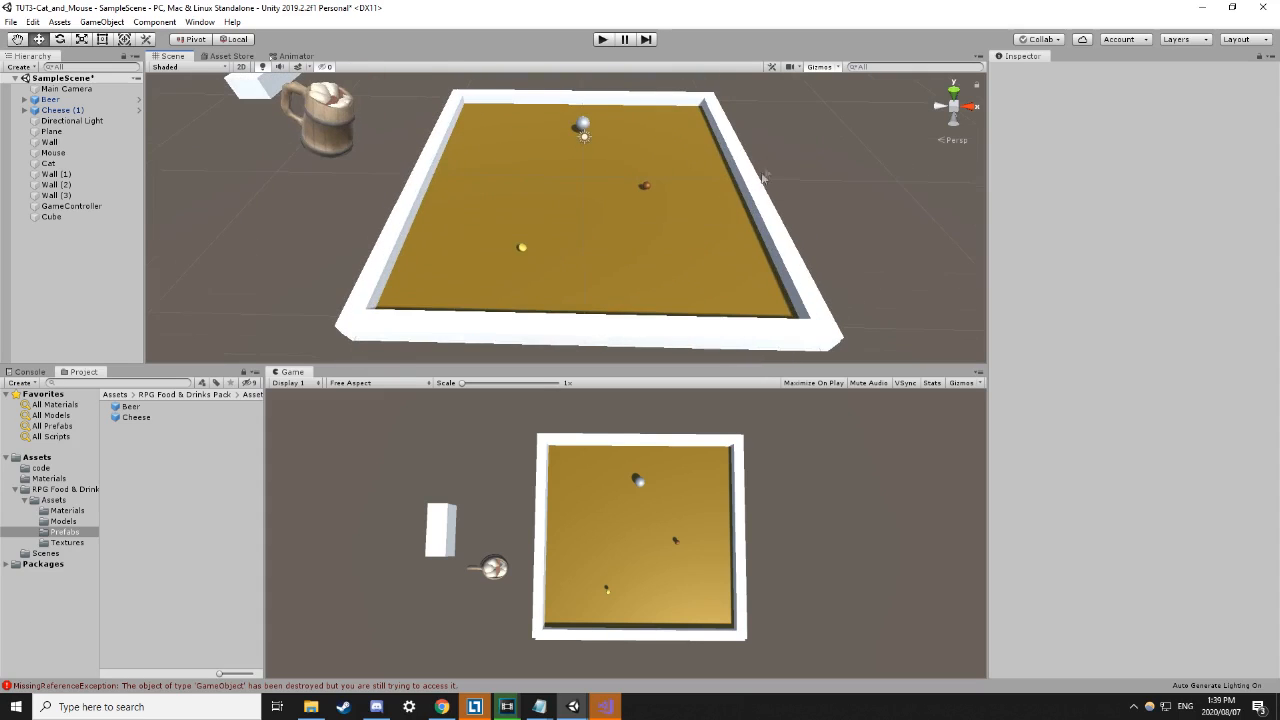
left_click_drag(782, 137, 805, 184, "alt")
scroll(806, 182, "down", 2)
middle_click_drag(806, 182, 803, 214)
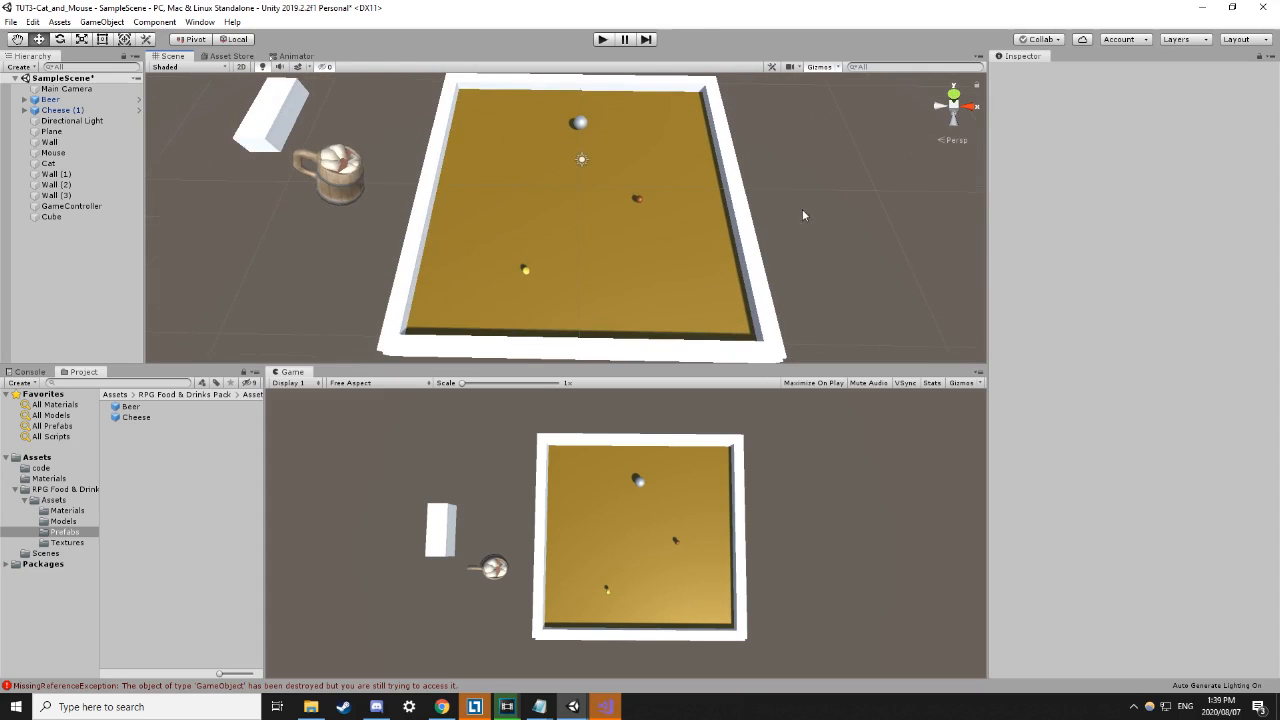
left_click(560, 200)
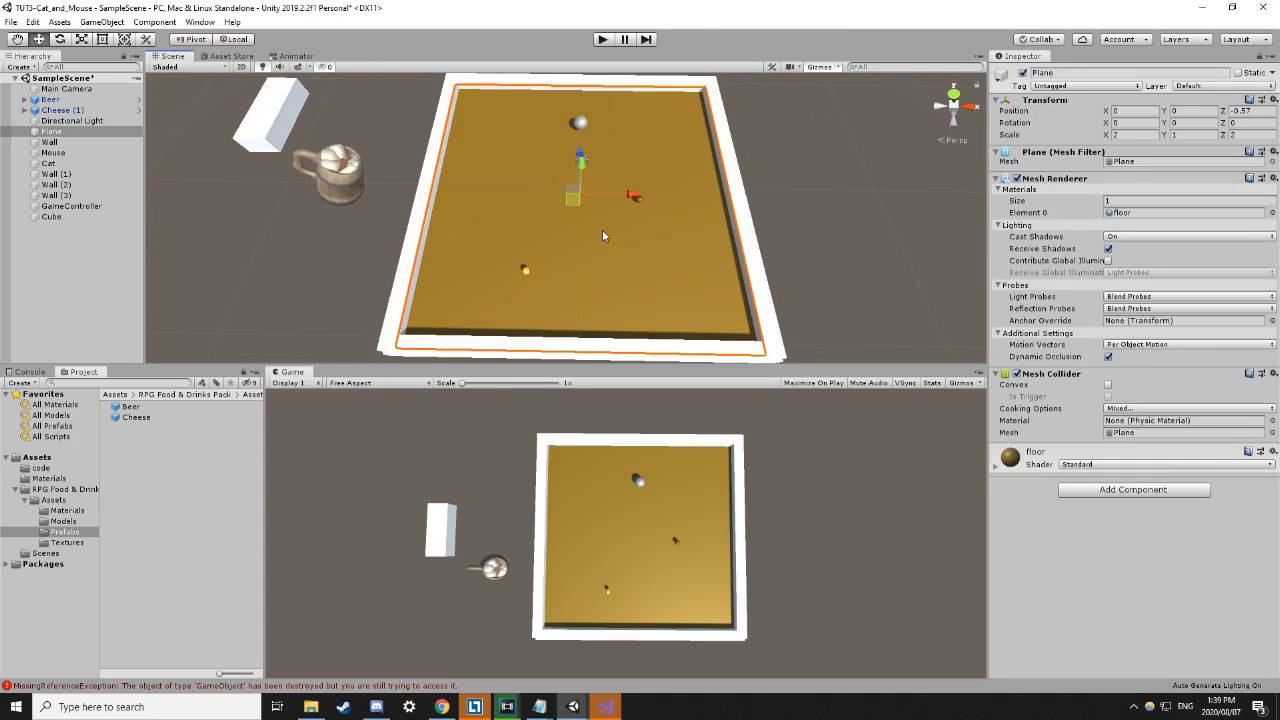
Create a new material named floor2 in the Materials folder.
left_click(37, 457)
double_click(126, 419)
key("BackSpace")
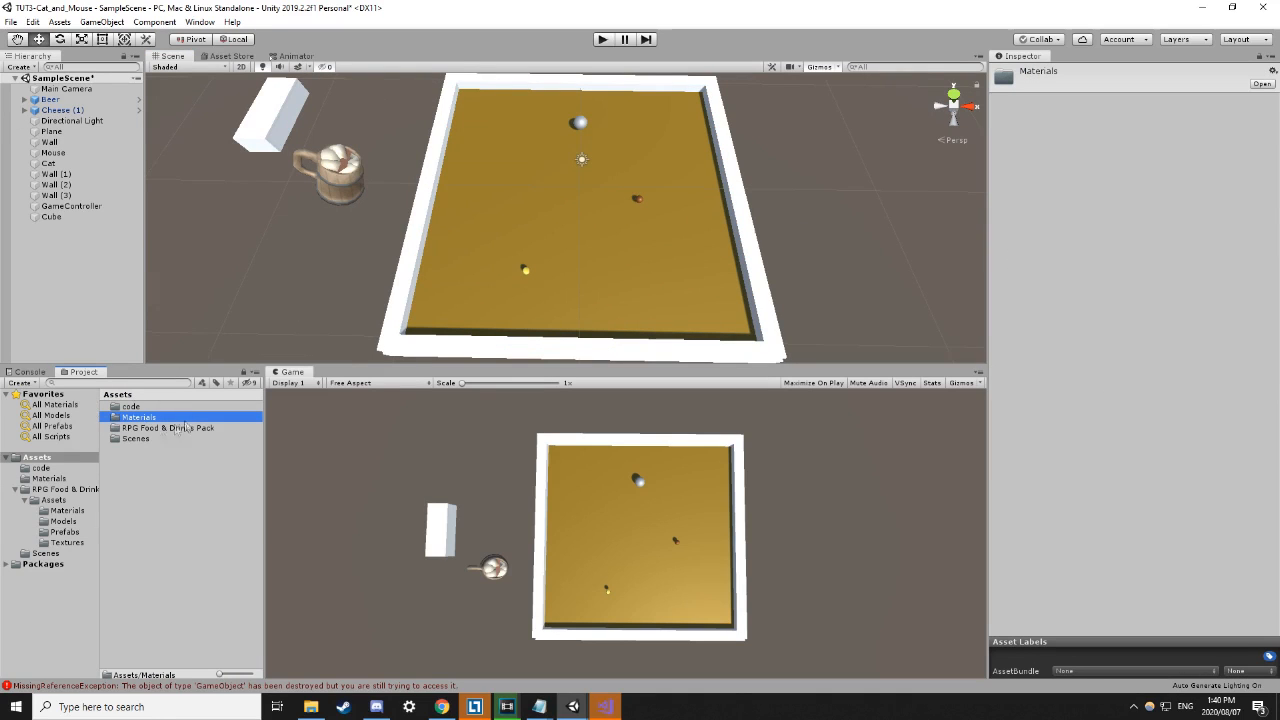
double_click(140, 420)
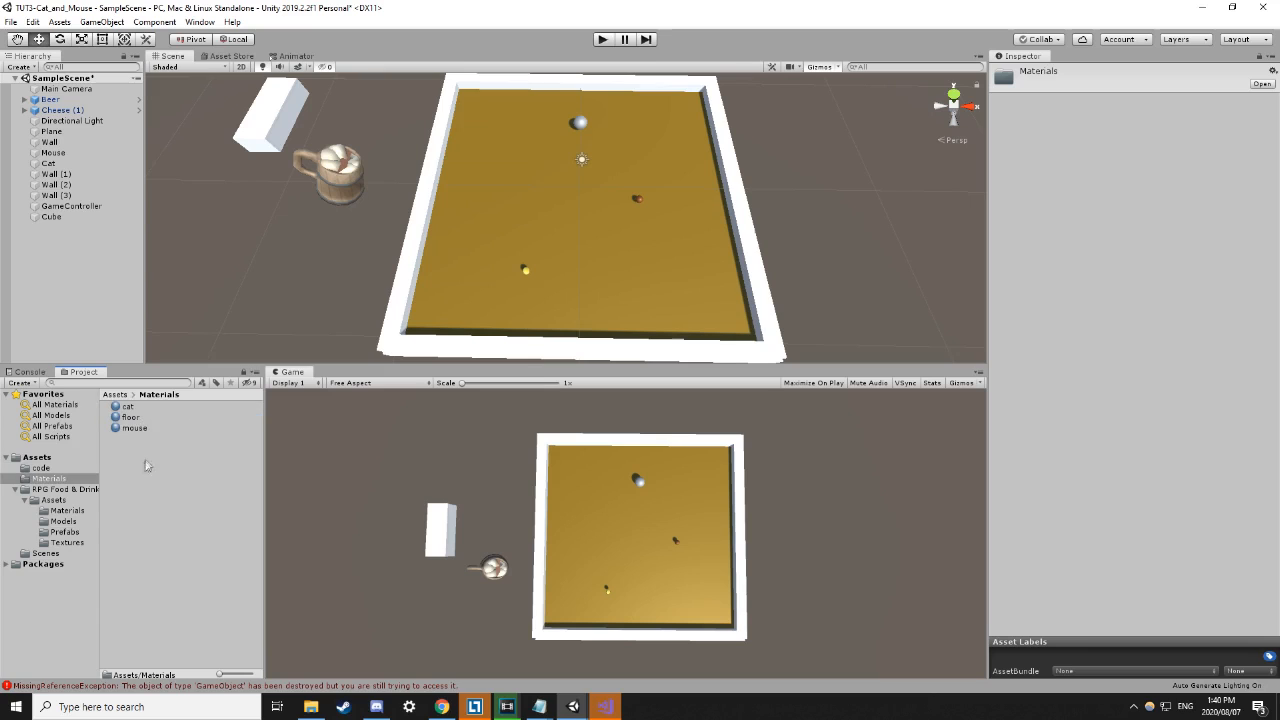
right_click(135, 475)
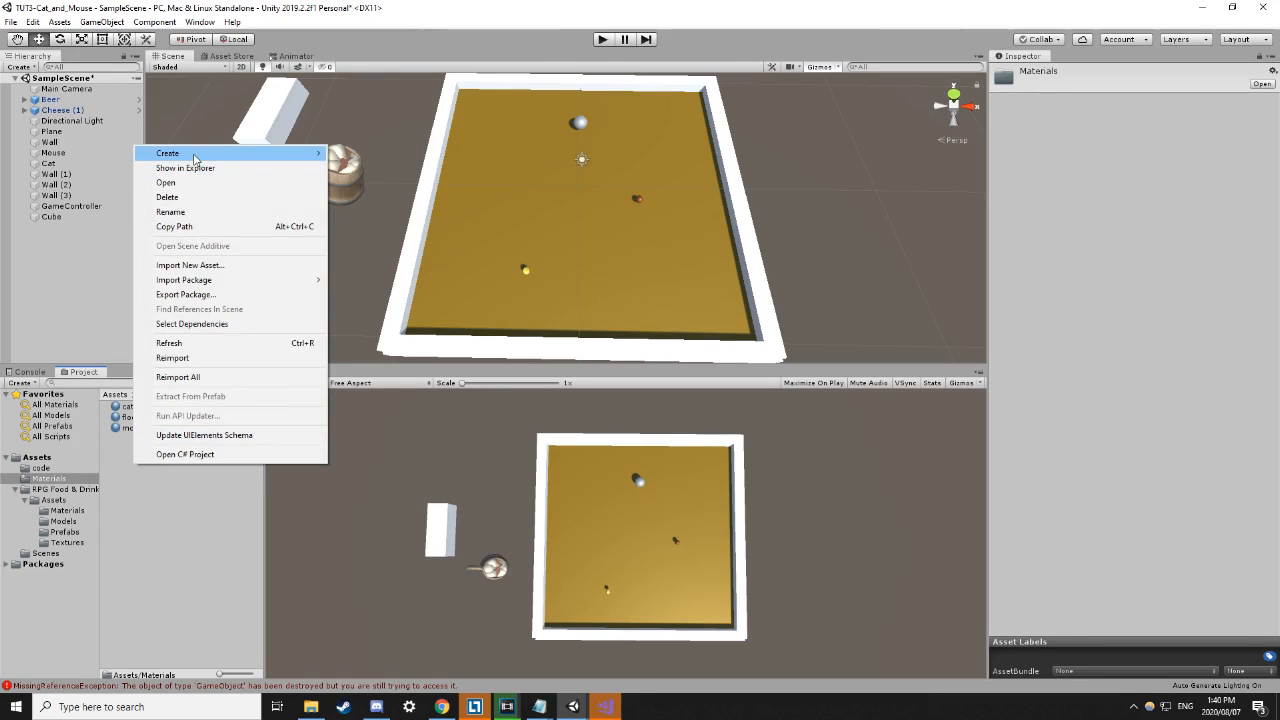
mouse_move(195, 155)
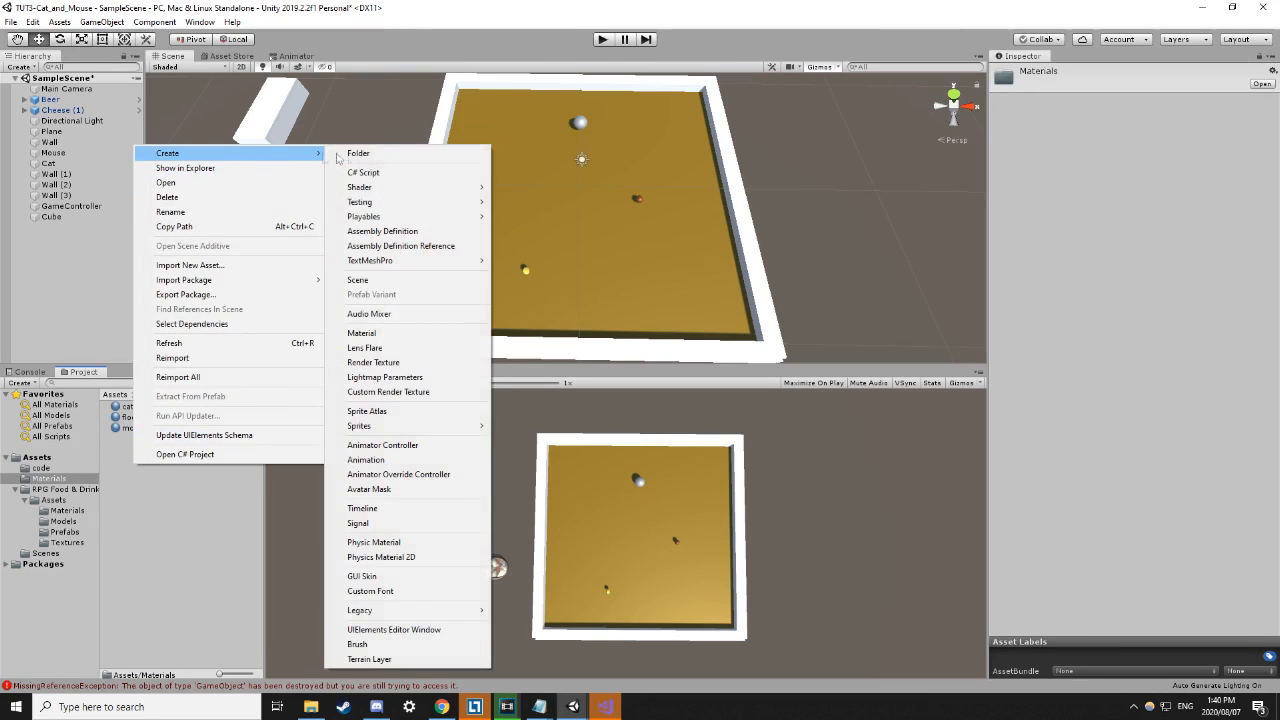
left_click(405, 334)
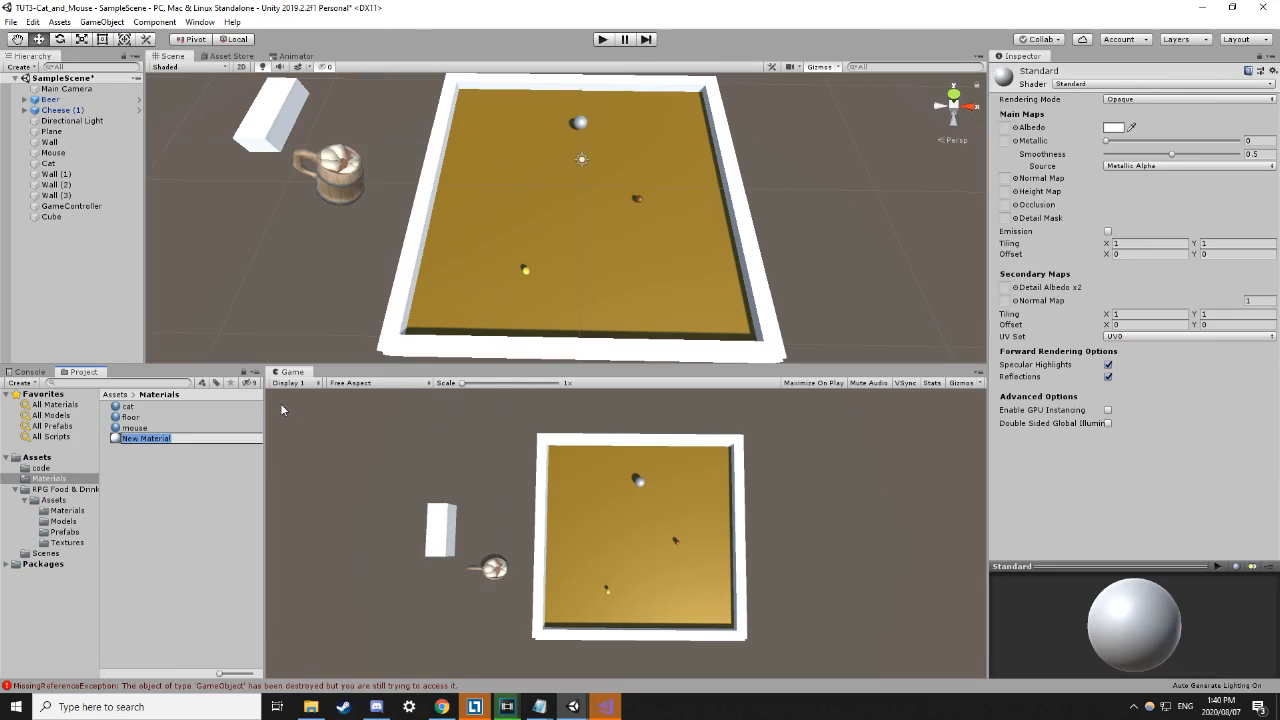
type("floor2")
key("Return")
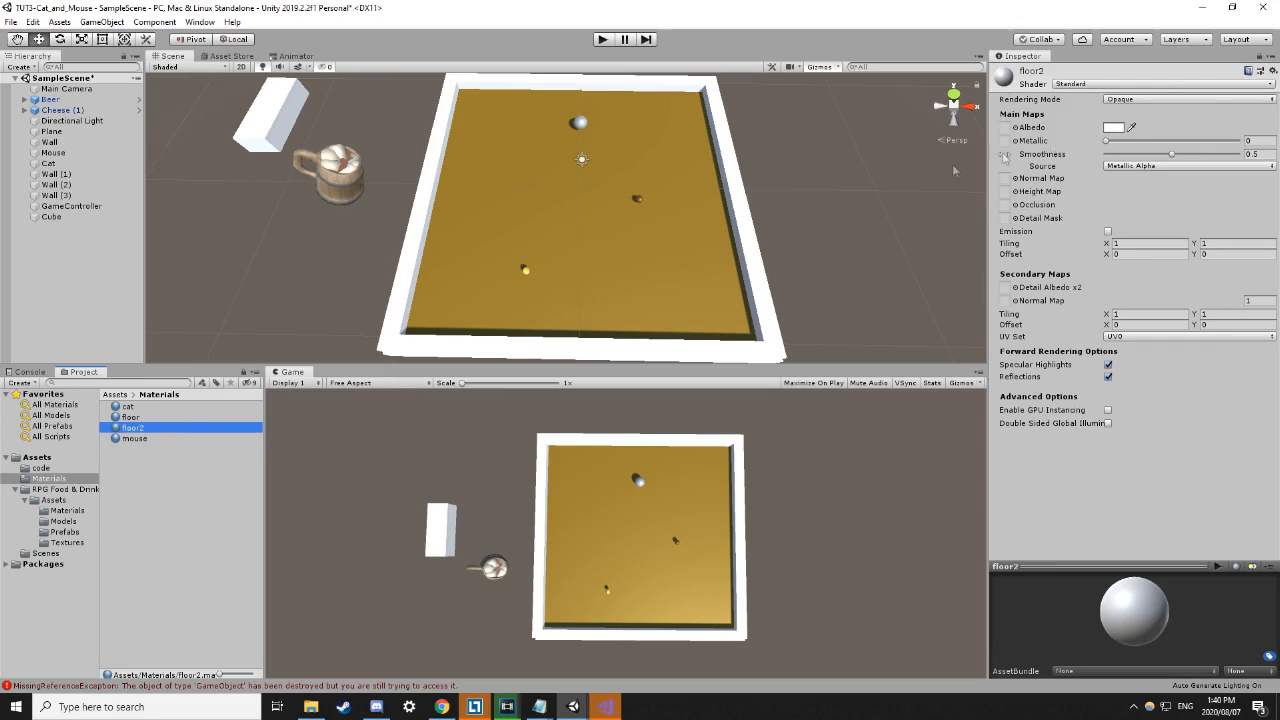
Set floor2's Albedo colour to blue (005EEF) and drop it onto the arena's left wall.
middle_click_drag(864, 182, 815, 218)
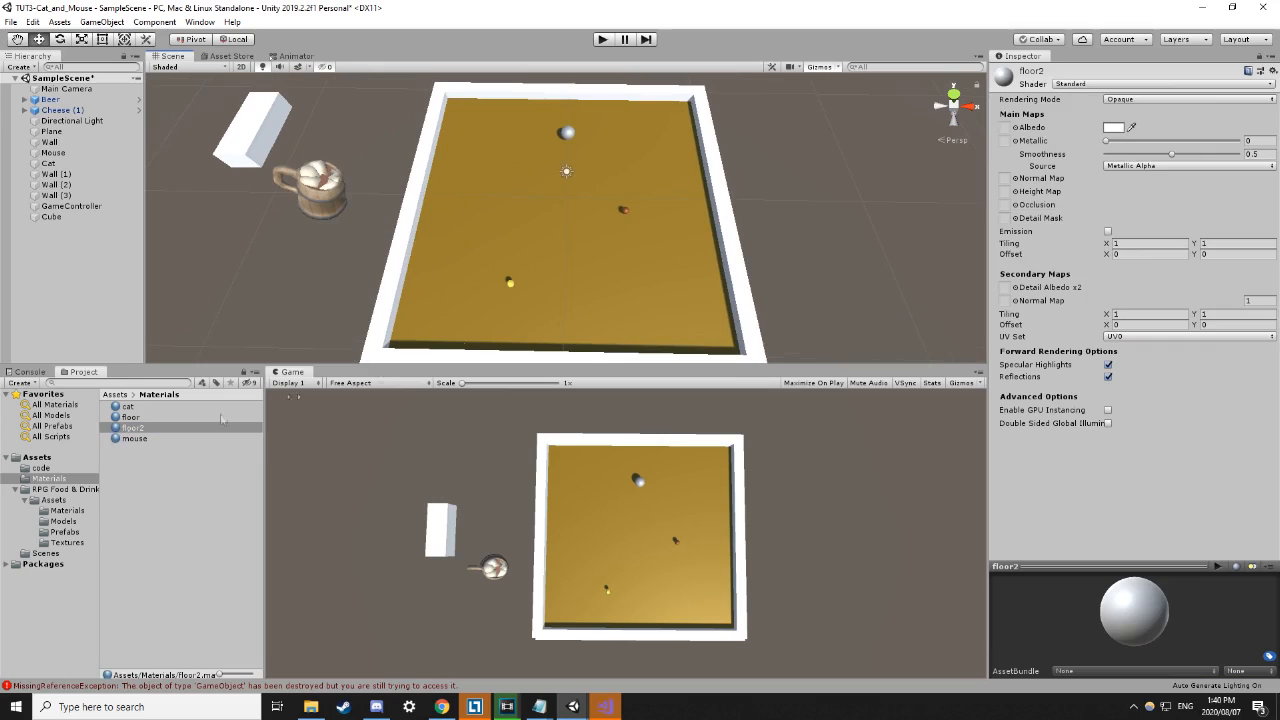
left_click(1131, 127)
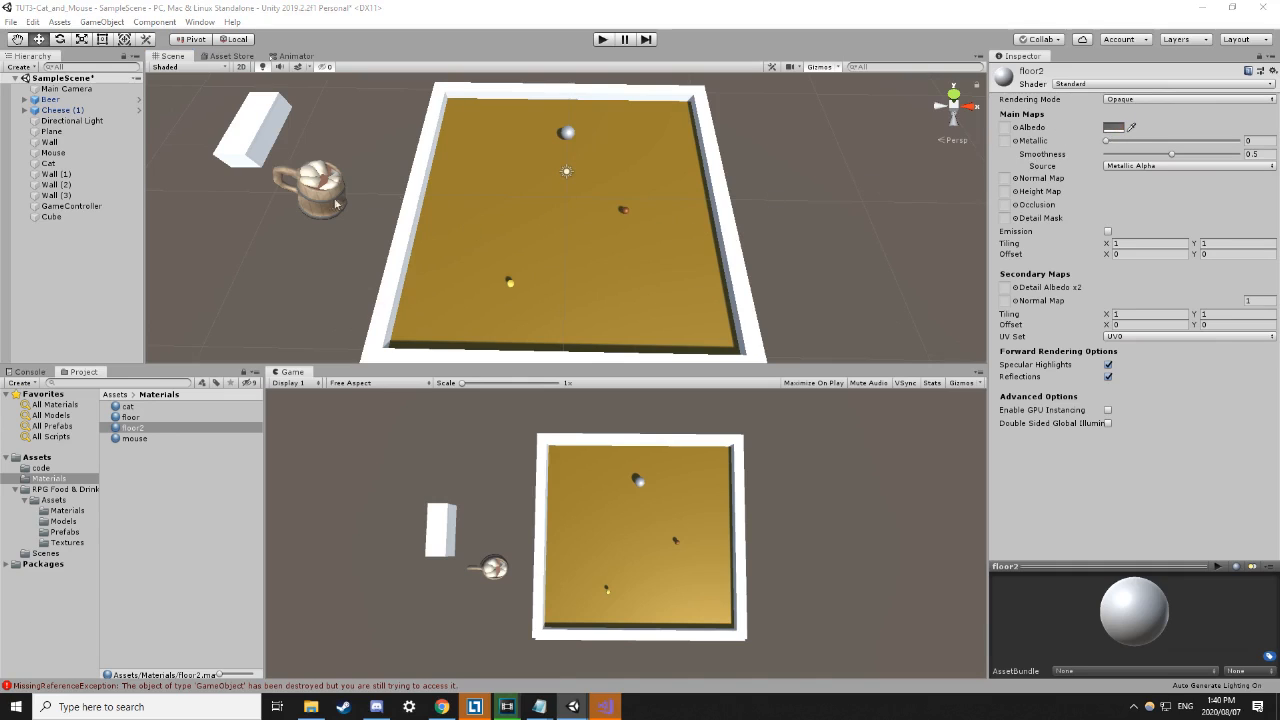
left_click(1116, 129)
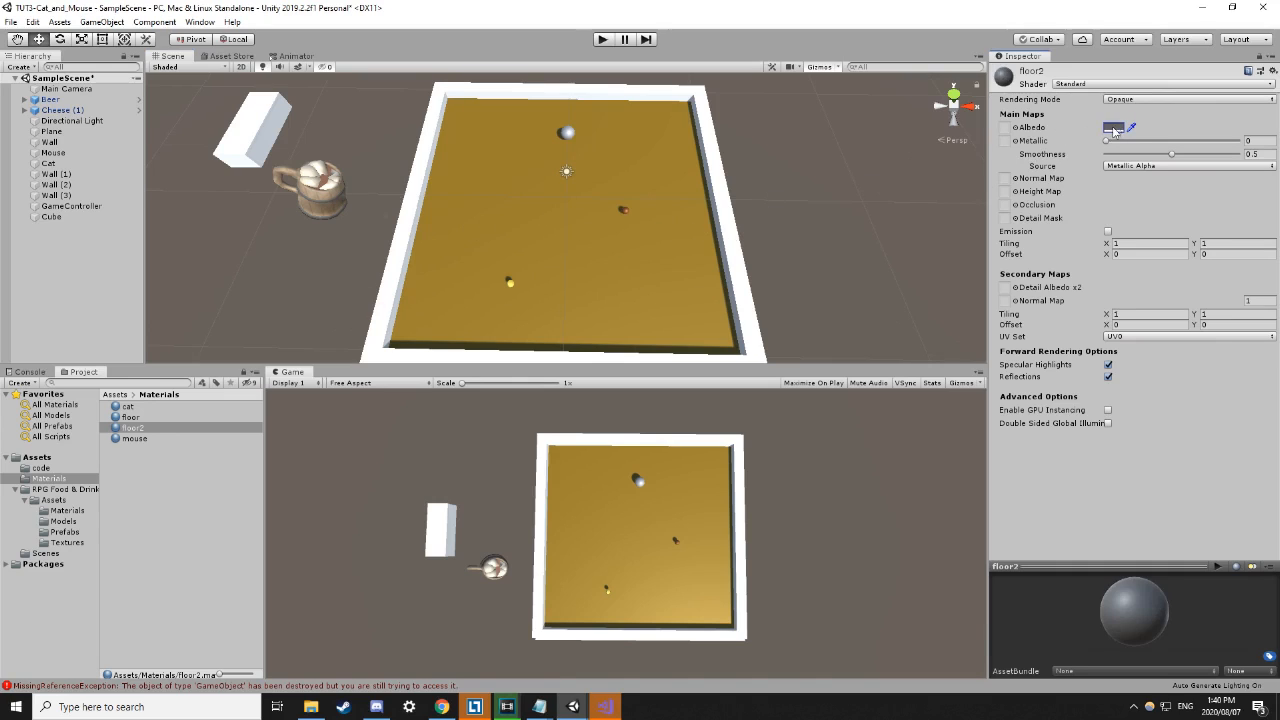
left_click(1116, 129)
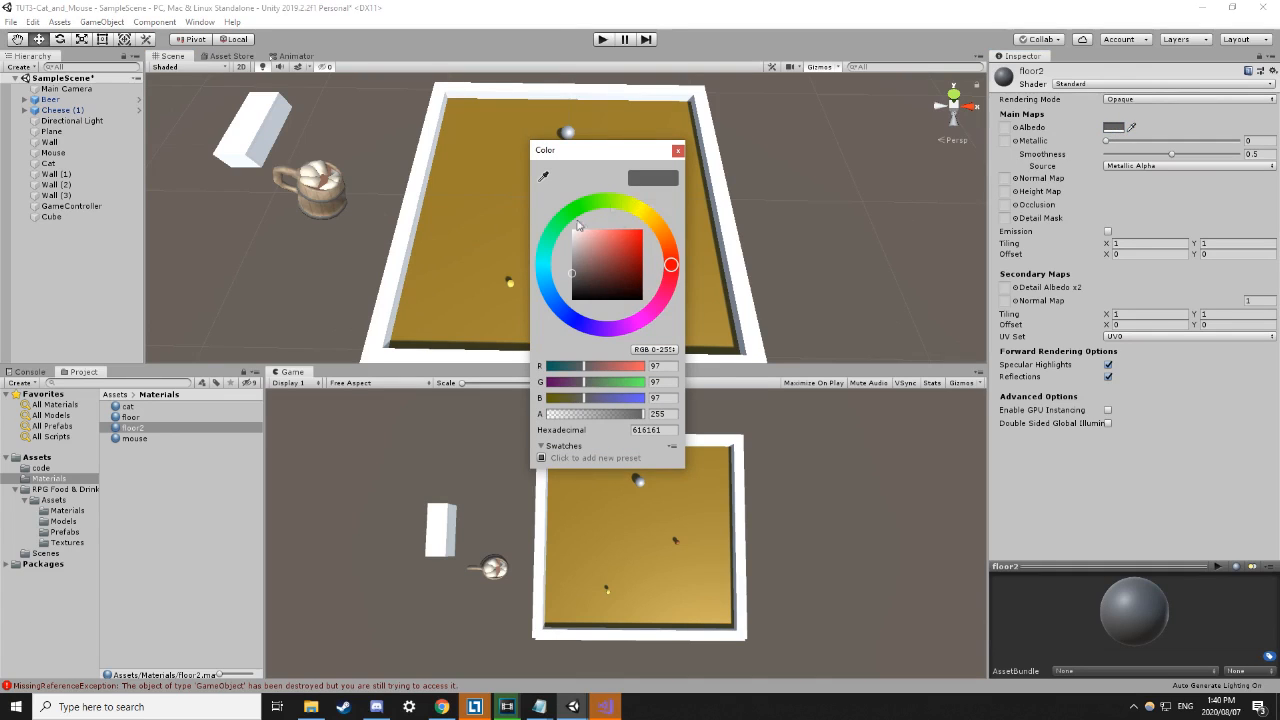
left_click_drag(657, 222, 625, 203)
mouse_move(637, 246)
left_mouse_down()
mouse_move(645, 233)
mouse_move(635, 262)
left_mouse_up()
left_click_drag(627, 382, 636, 388)
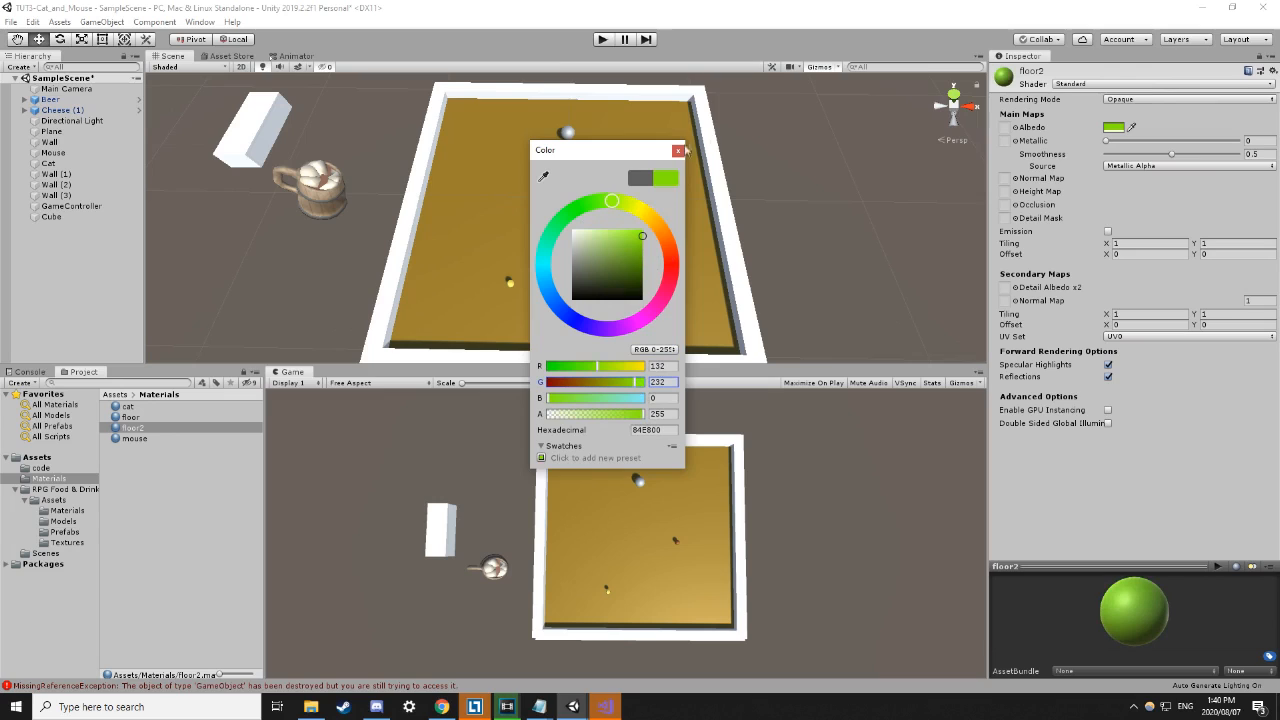
mouse_move(618, 205)
left_mouse_down()
mouse_move(598, 200)
mouse_move(548, 250)
mouse_move(557, 308)
left_mouse_up()
mouse_move(638, 266)
left_mouse_down()
mouse_move(645, 233)
mouse_move(646, 282)
mouse_move(643, 236)
mouse_move(660, 234)
left_mouse_up()
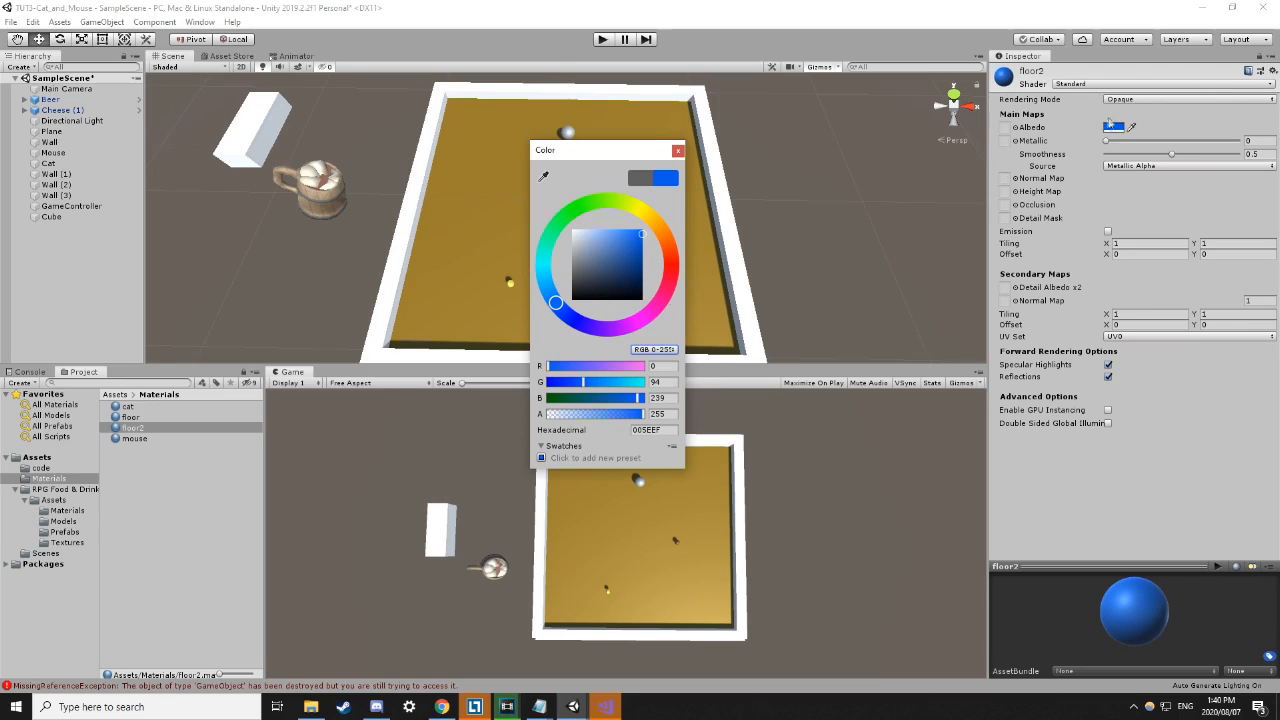
left_click(1054, 142)
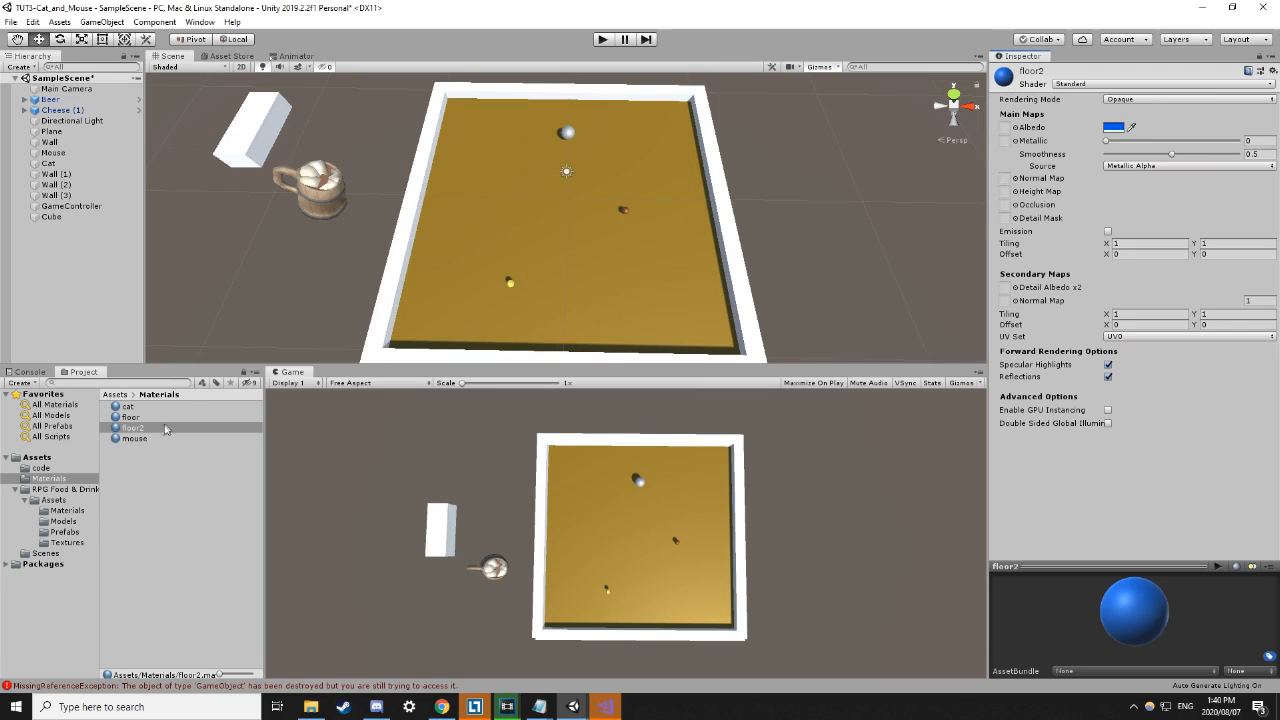
left_click_drag(129, 436, 395, 266)
Select the blue left wall to check its floor2 material, then the floor plane.
left_click(349, 312)
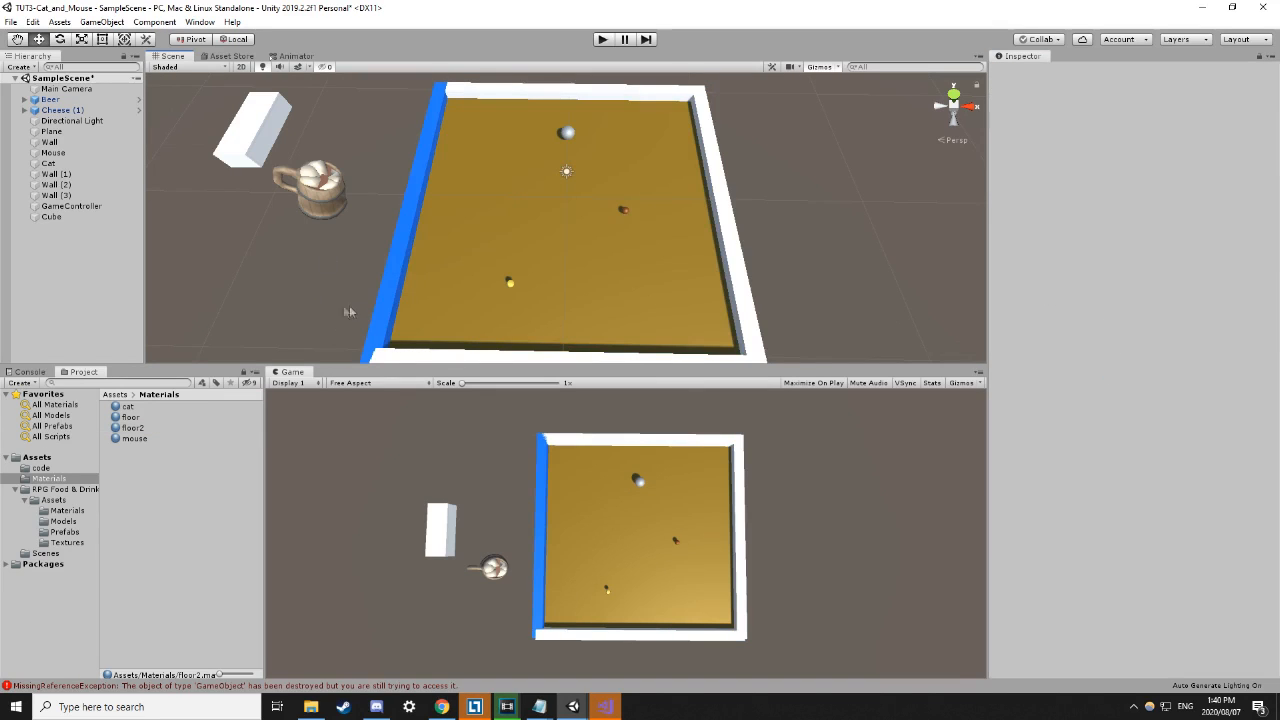
left_click(394, 290)
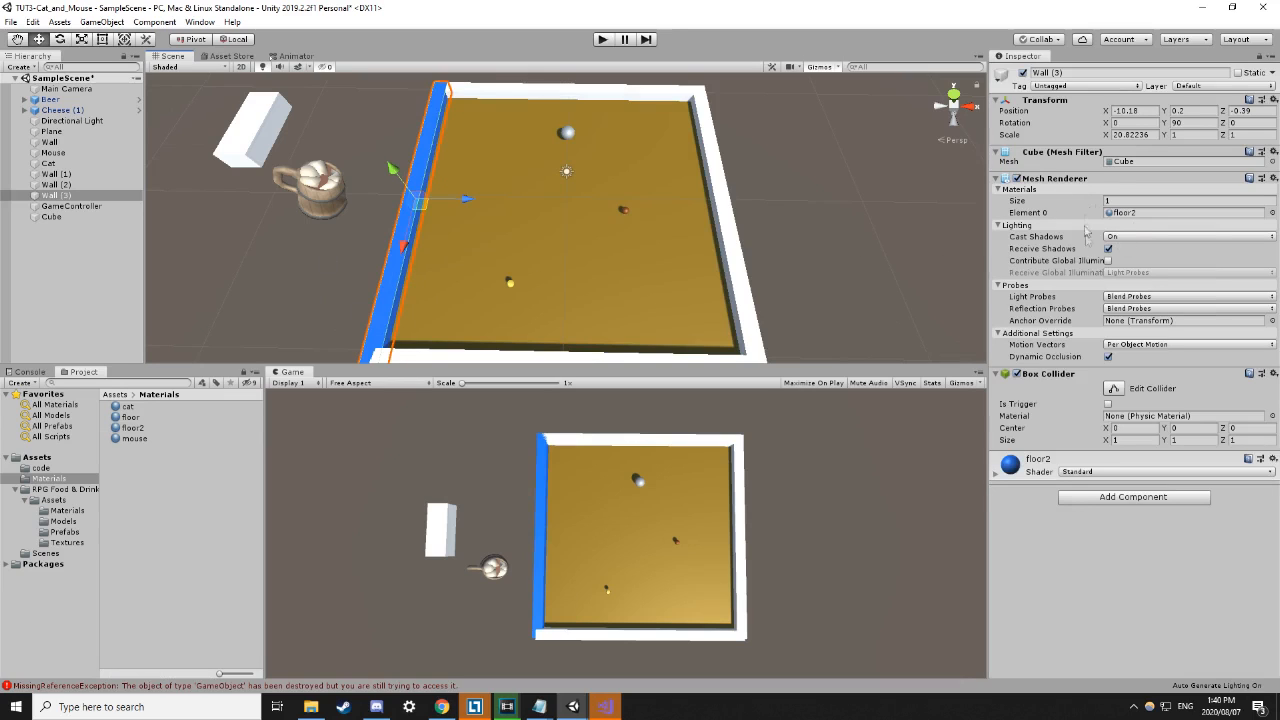
left_click(1138, 214)
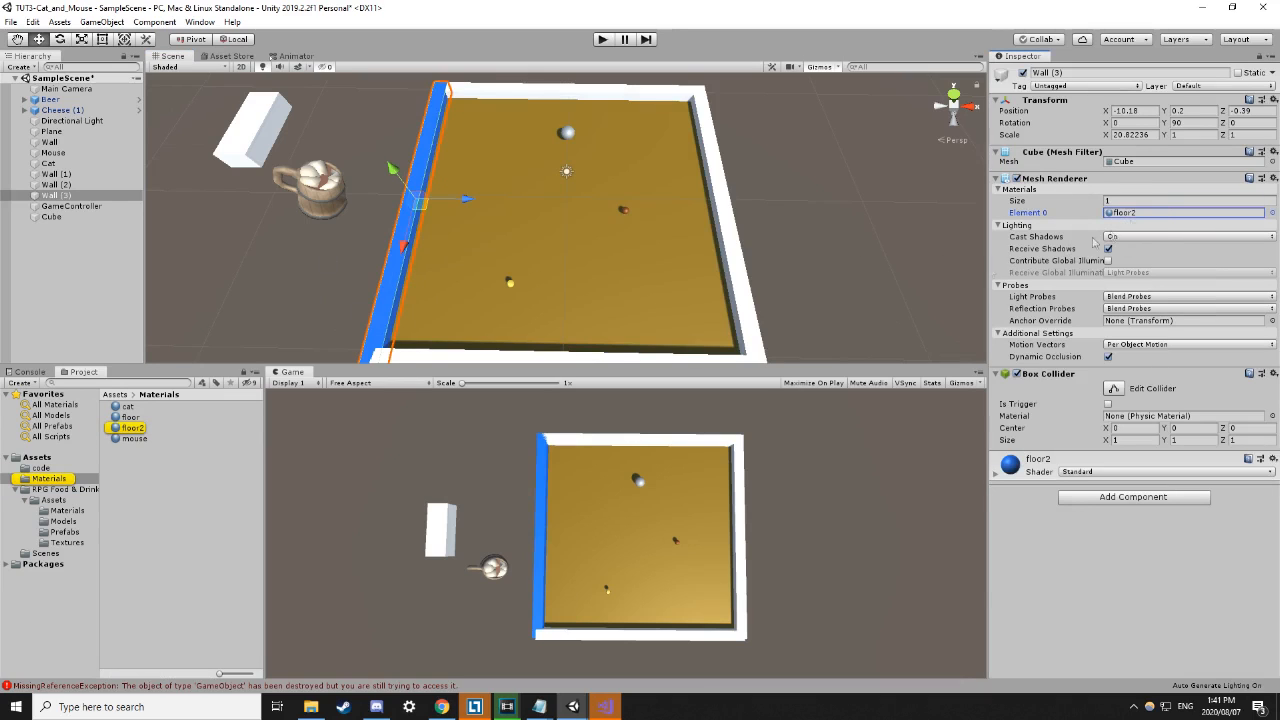
left_click(868, 273)
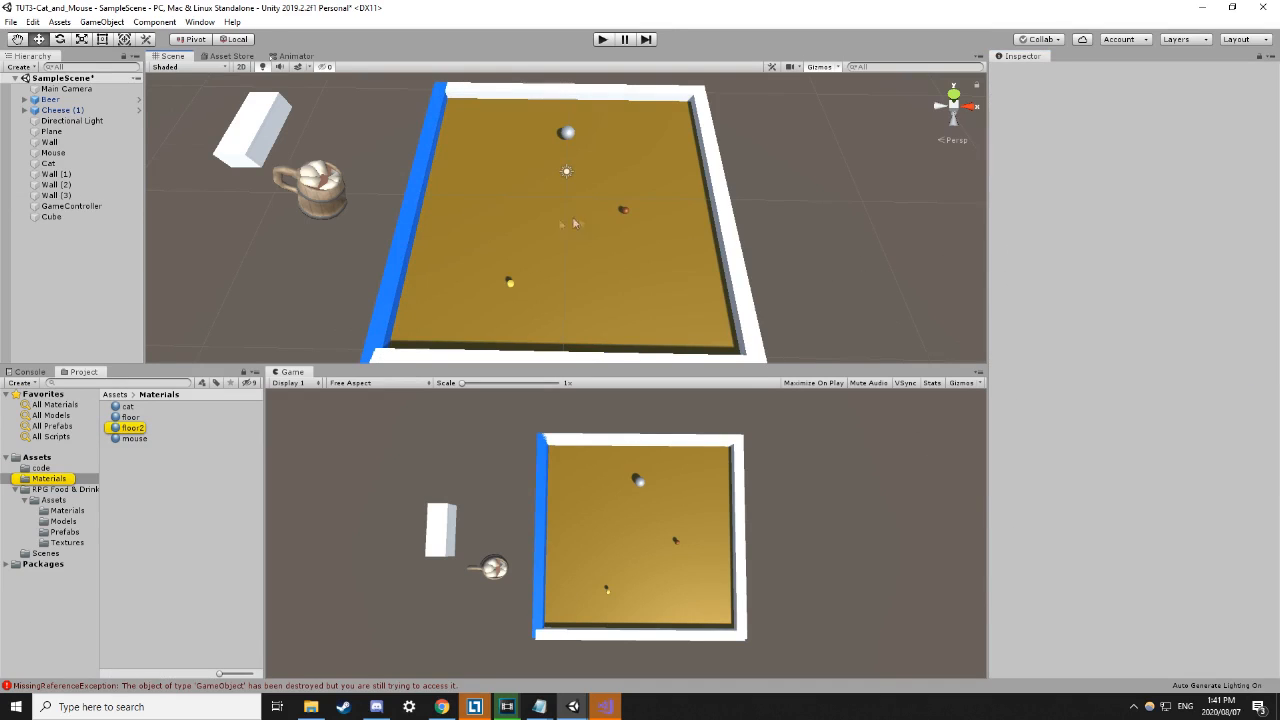
left_click(464, 226)
left_click(825, 254)
Inspect the right, top and bottom walls and the floor Plane in turn.
left_click(727, 248)
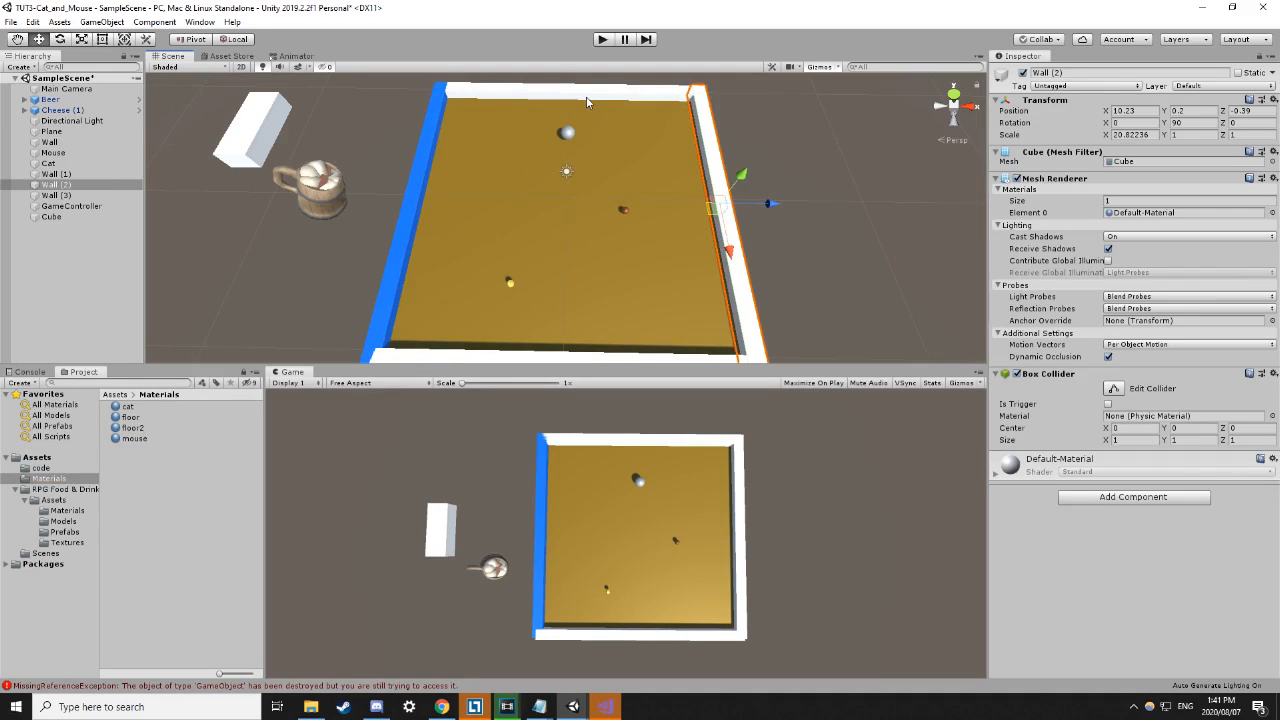
left_click(587, 102)
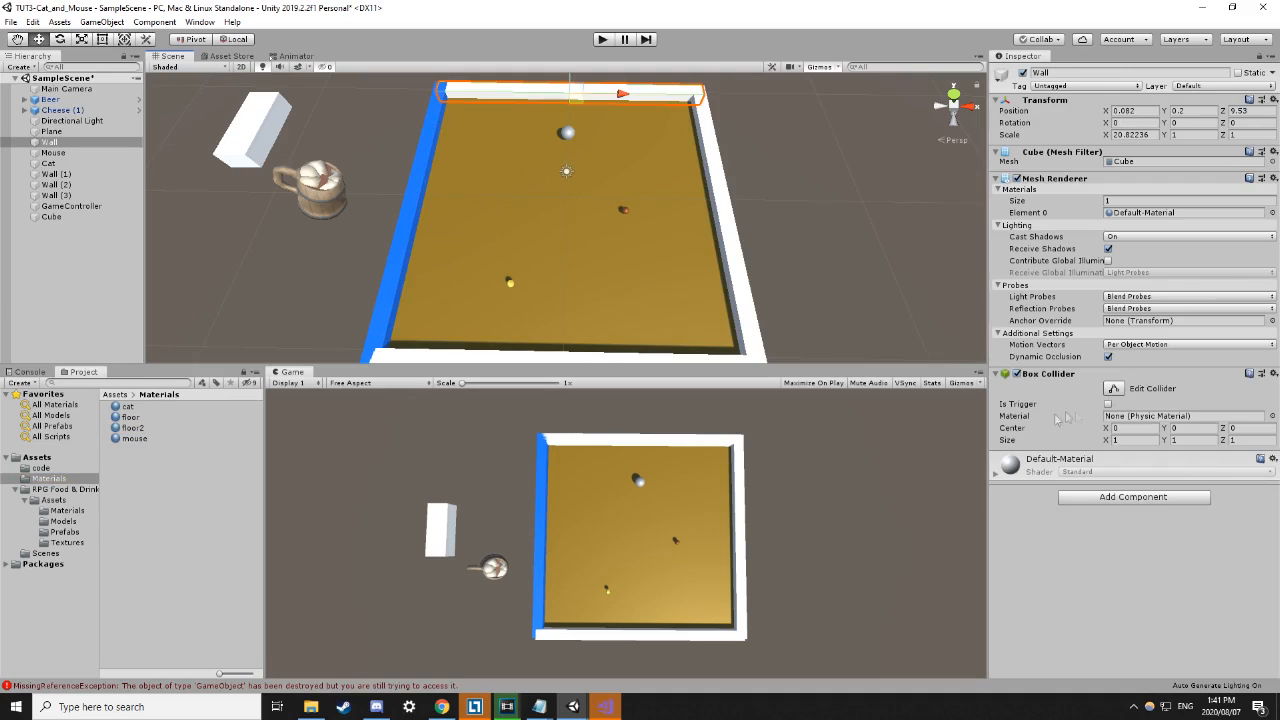
left_click(497, 358)
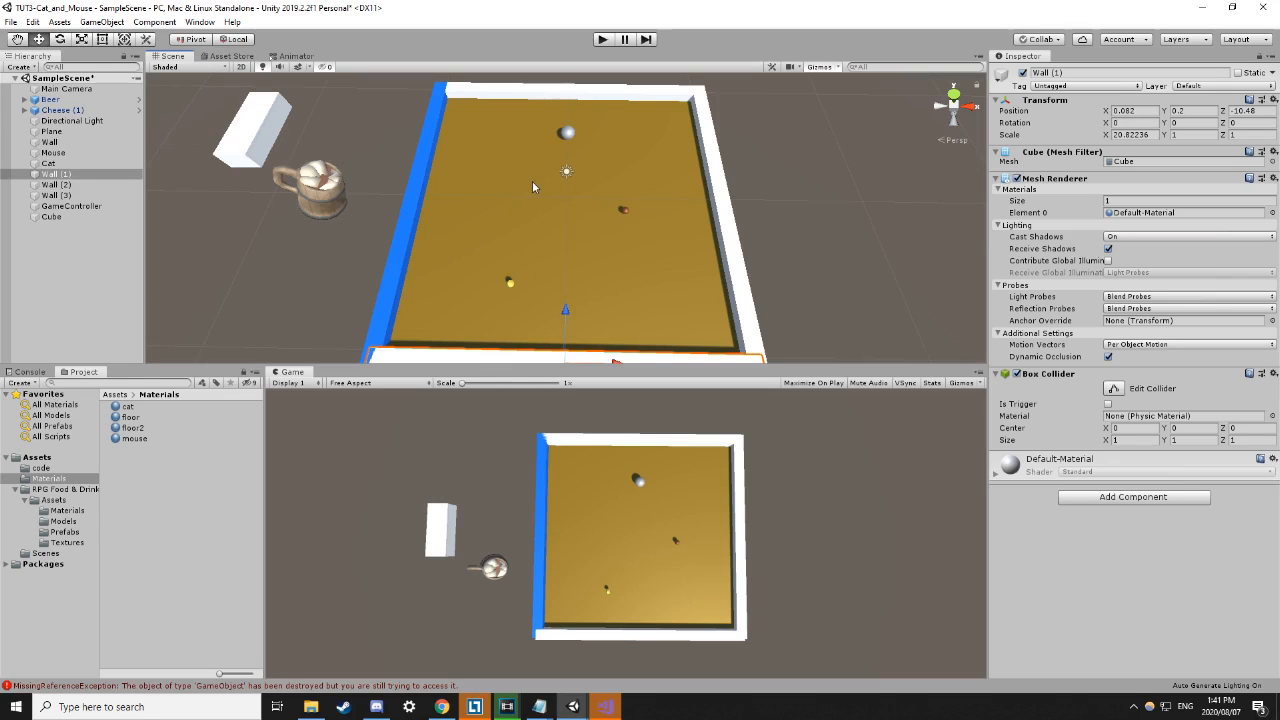
left_click(608, 197)
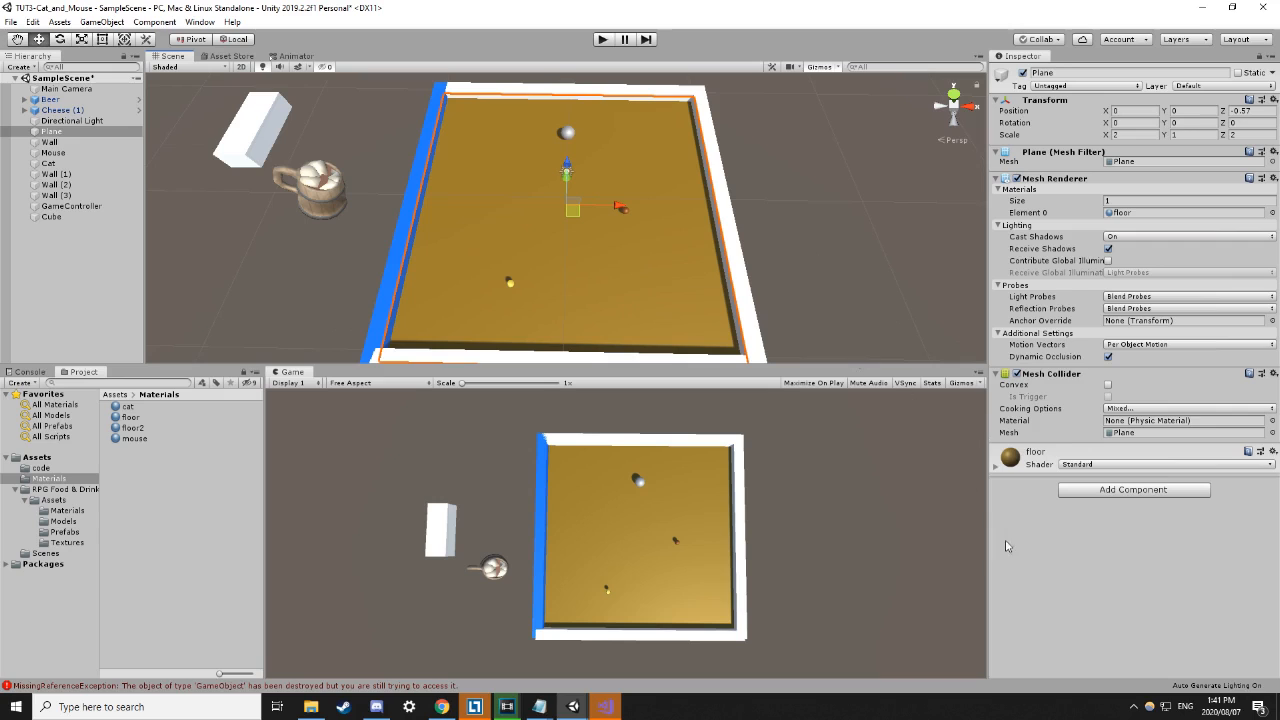
left_click(787, 222)
left_click(629, 210)
left_click(626, 210)
Inspect the Cat sphere, Cheese (1) and the Beer mug.
left_click(566, 132)
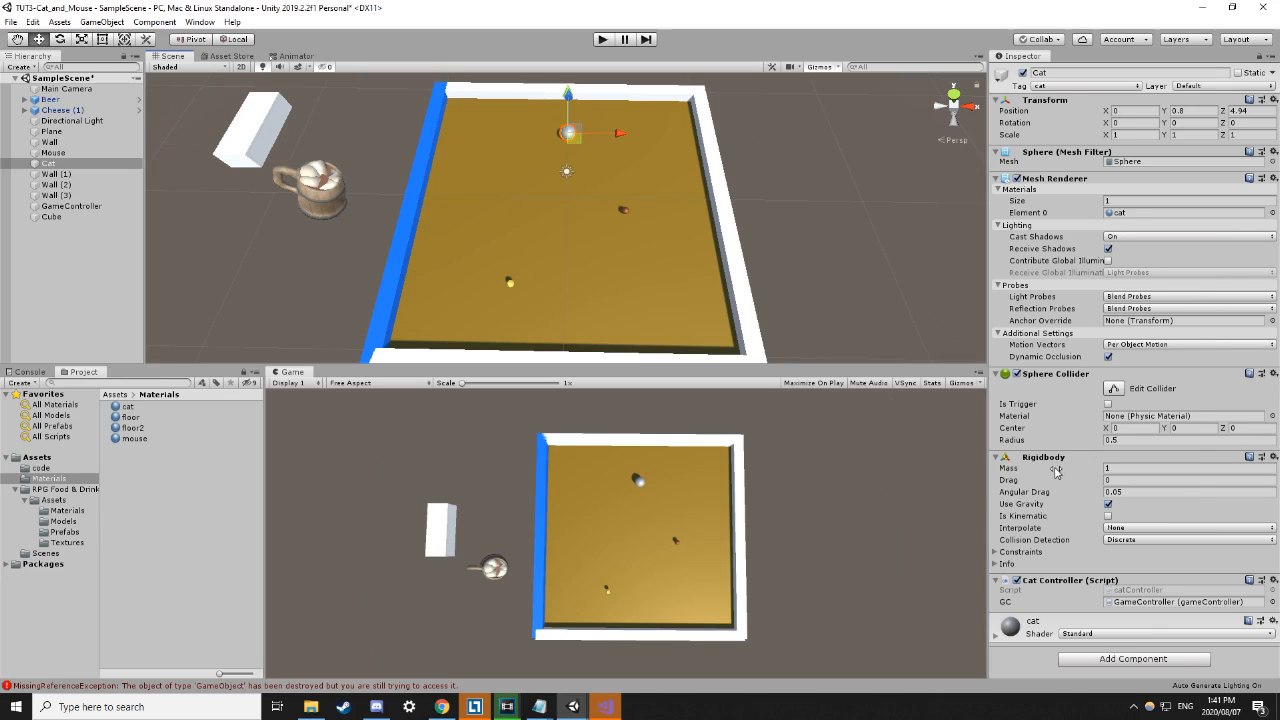
left_click(800, 267)
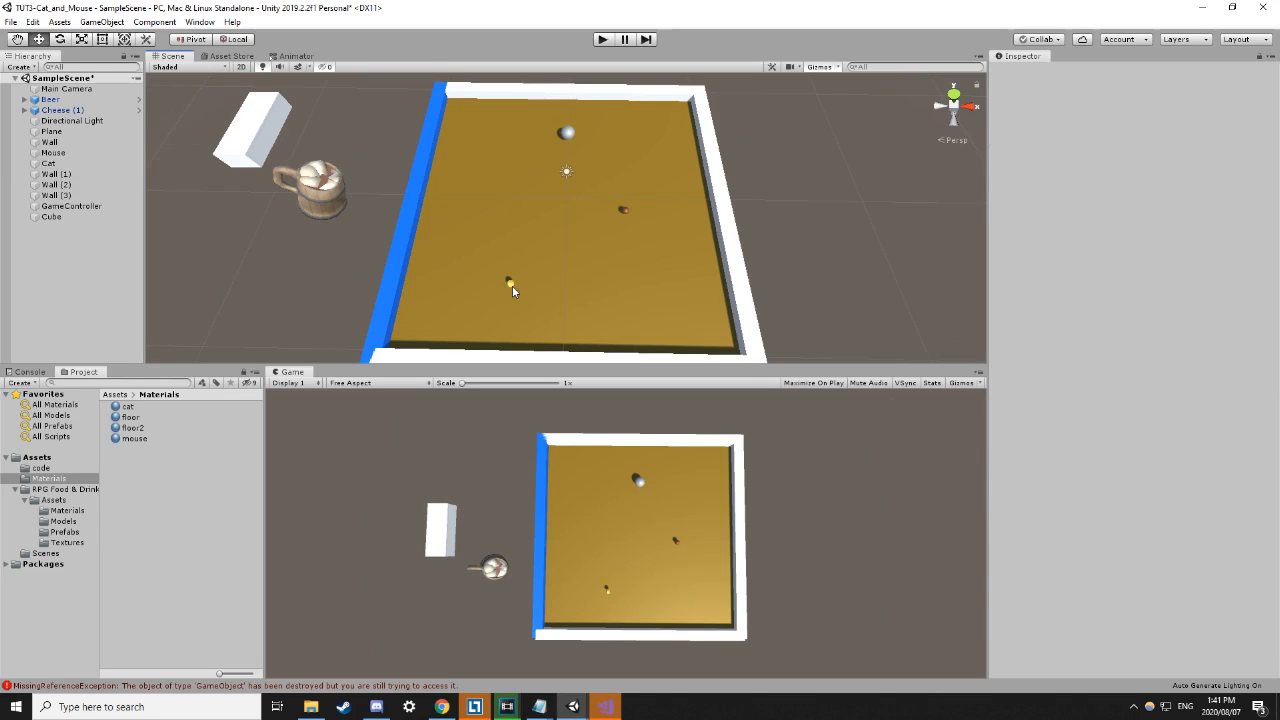
left_click(512, 290)
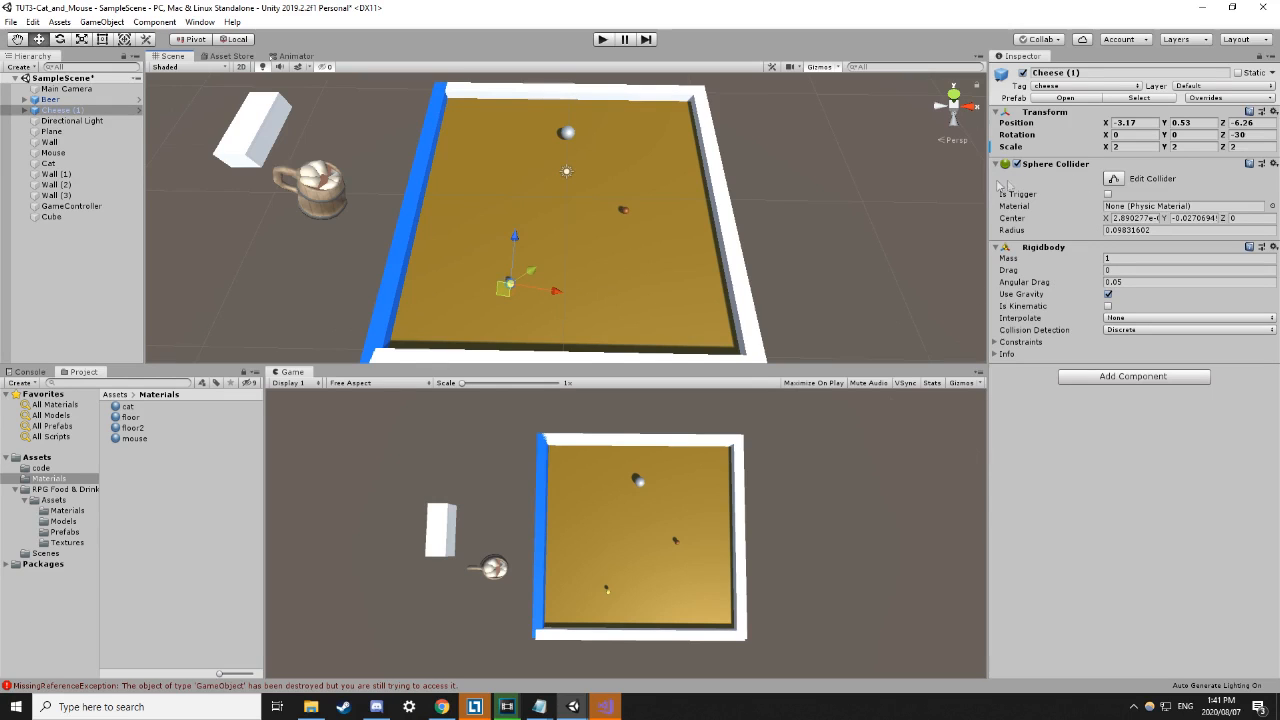
left_click(306, 207)
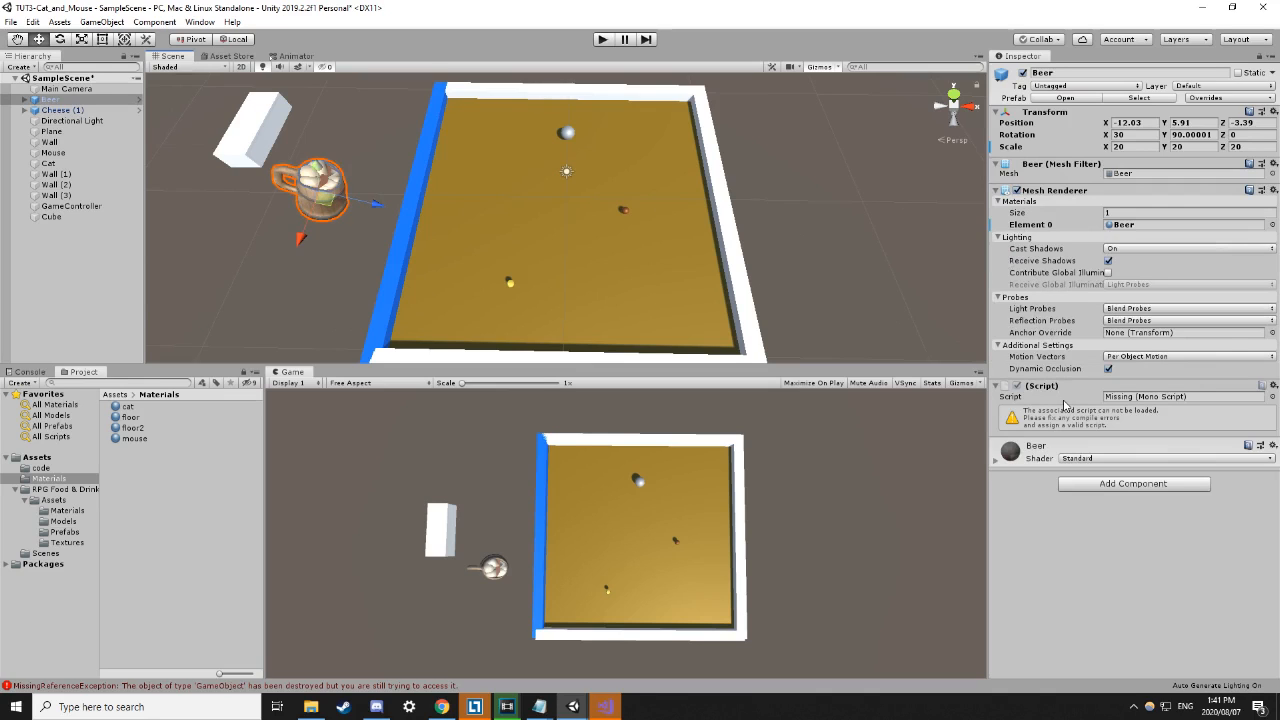
left_click(603, 40)
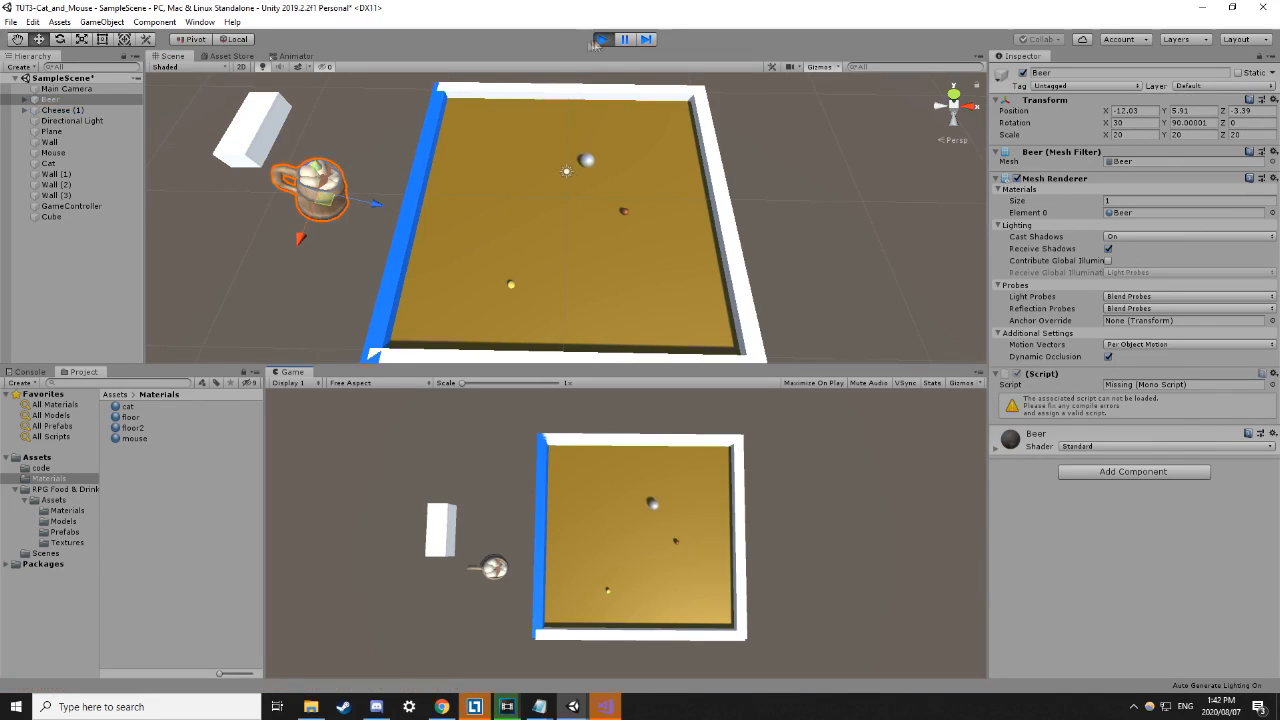
key("ctrl+p")
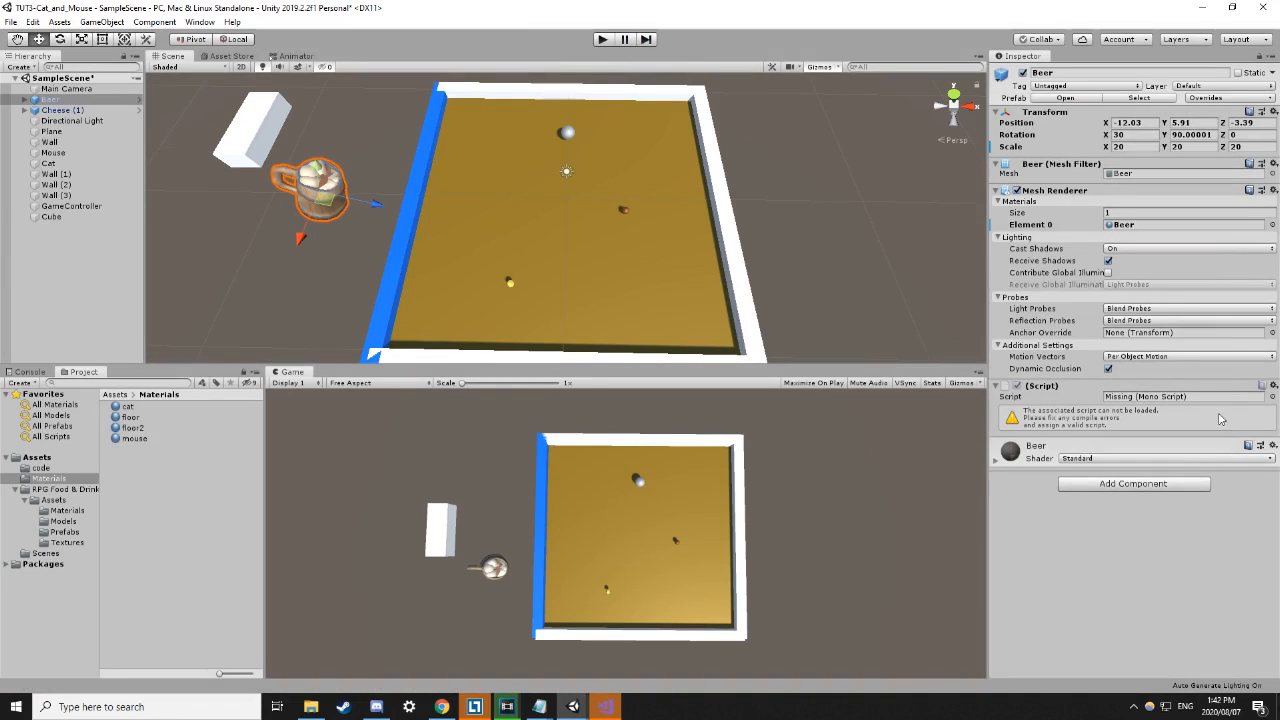
left_click(1130, 485)
left_click(1048, 490)
left_click(1110, 487)
left_click(1034, 509)
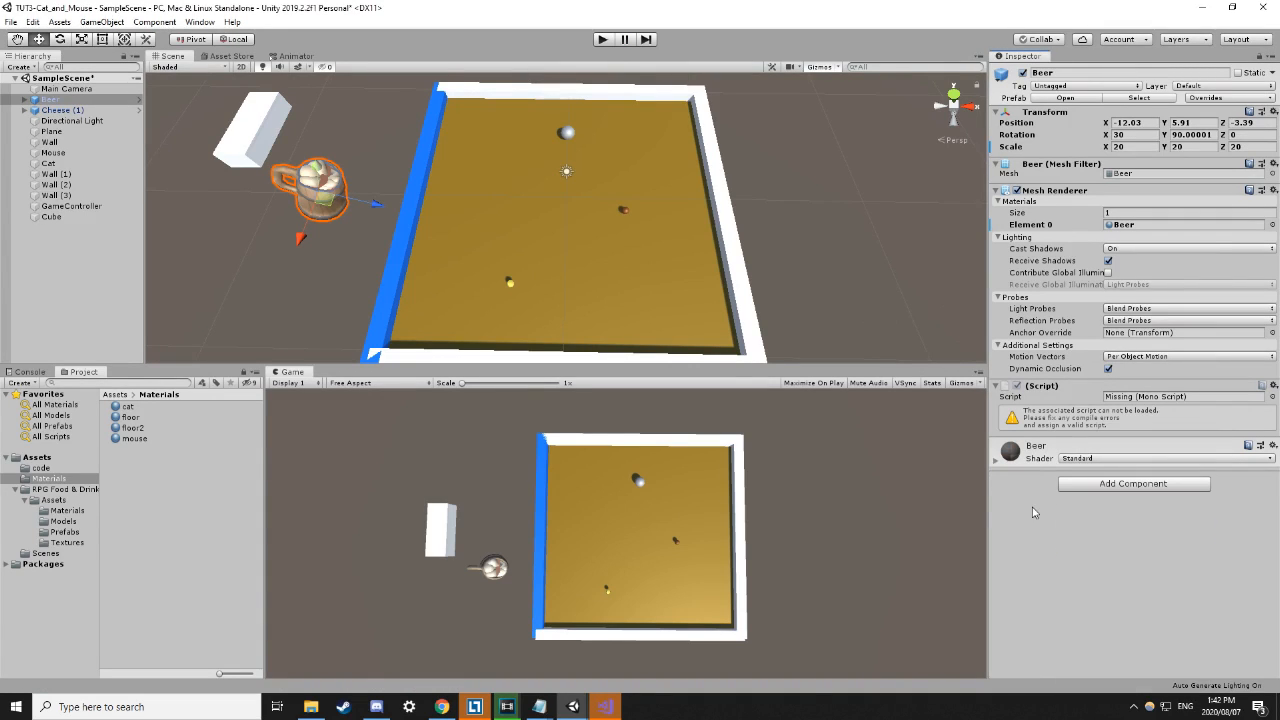
left_click(839, 263)
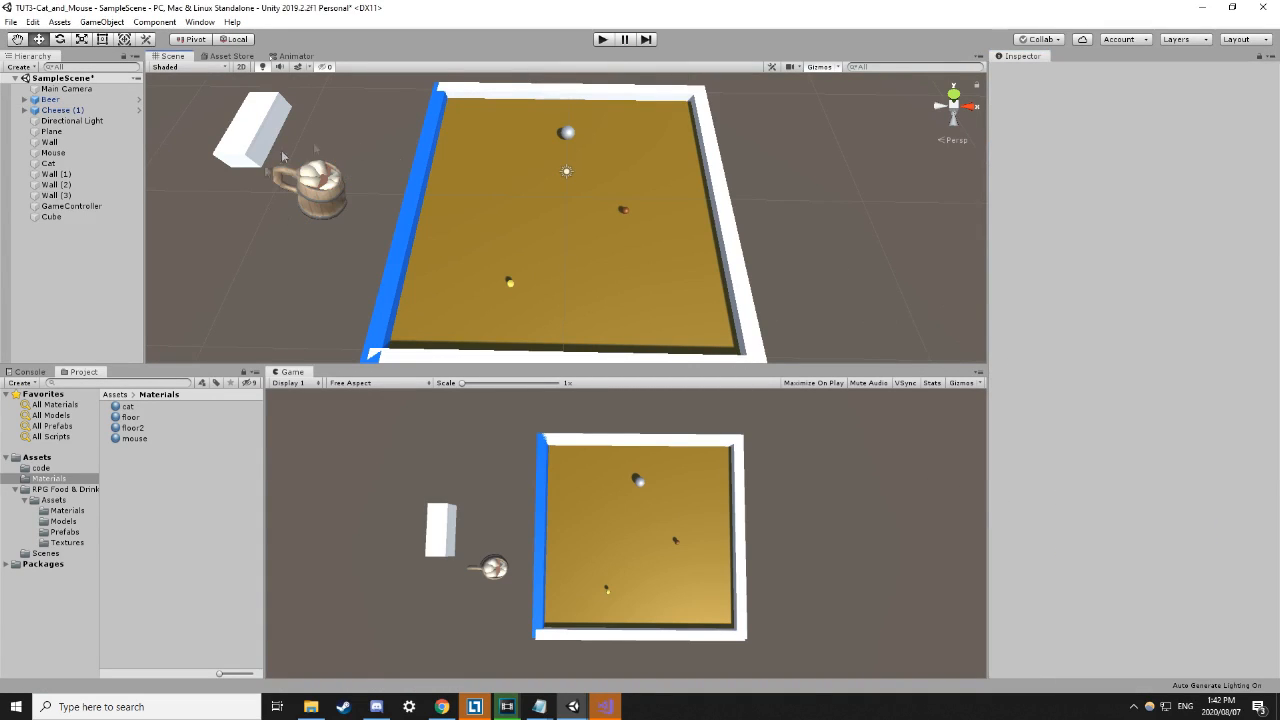
middle_click_drag(597, 257, 617, 267)
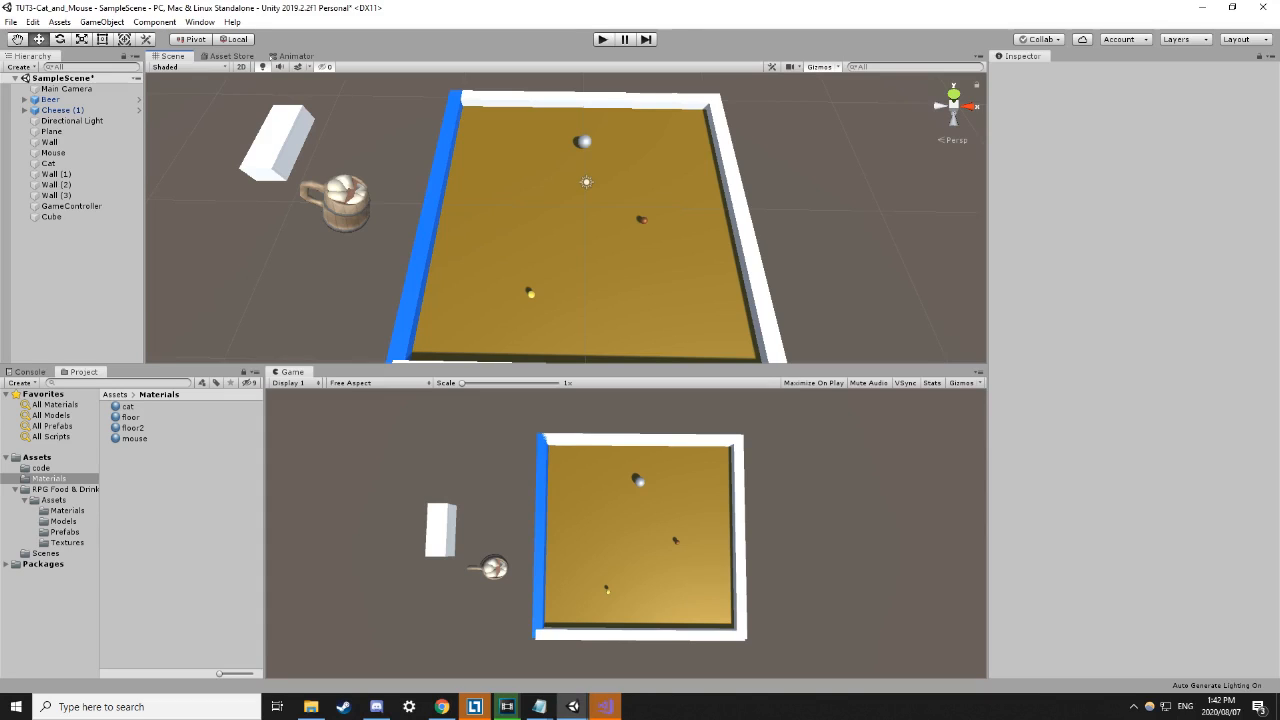
key("alt+Tab")
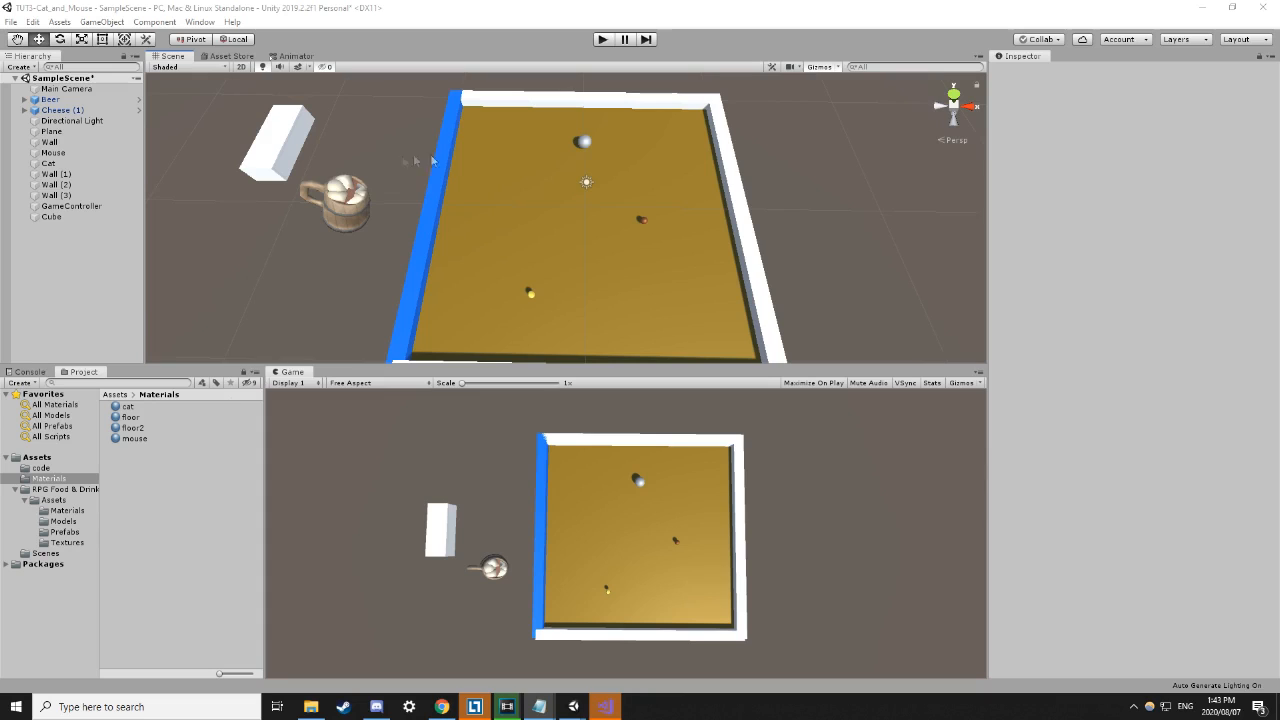
Select the Cat, then browse from Assets into the code folder holding catController, gameController and mouseController.
left_click(585, 142)
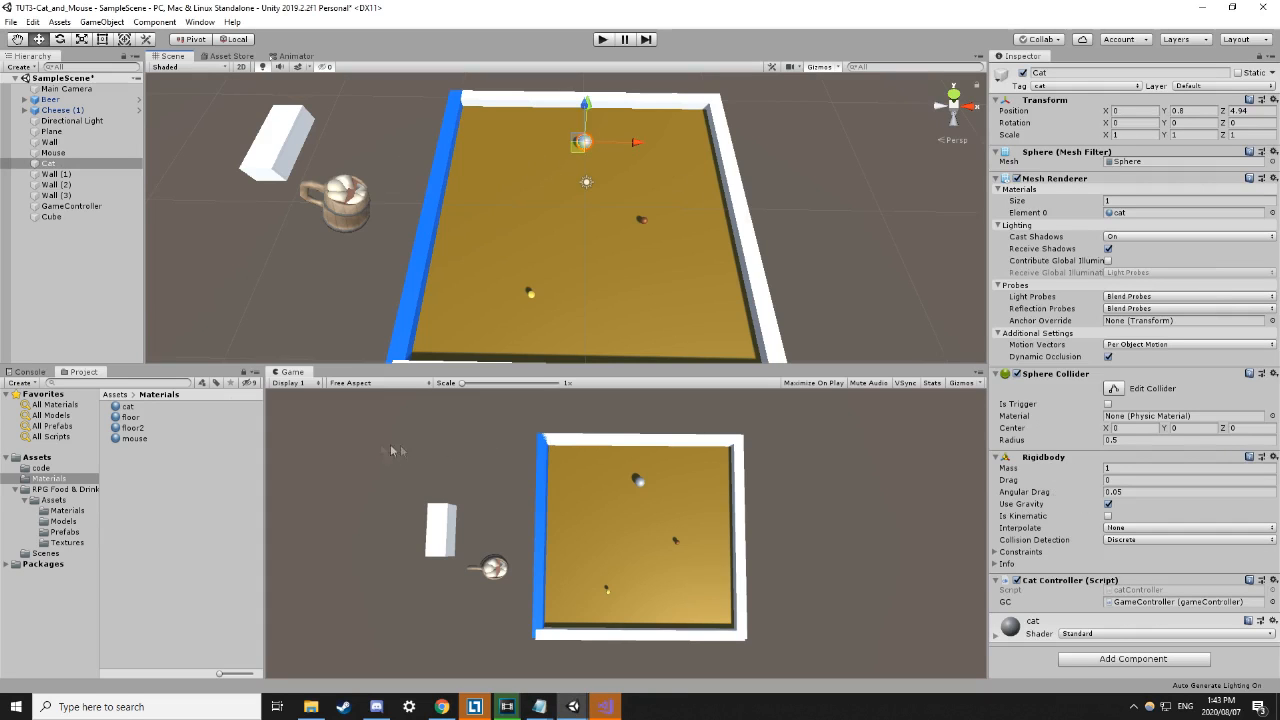
left_click(116, 395)
left_click(130, 407)
double_click(152, 408)
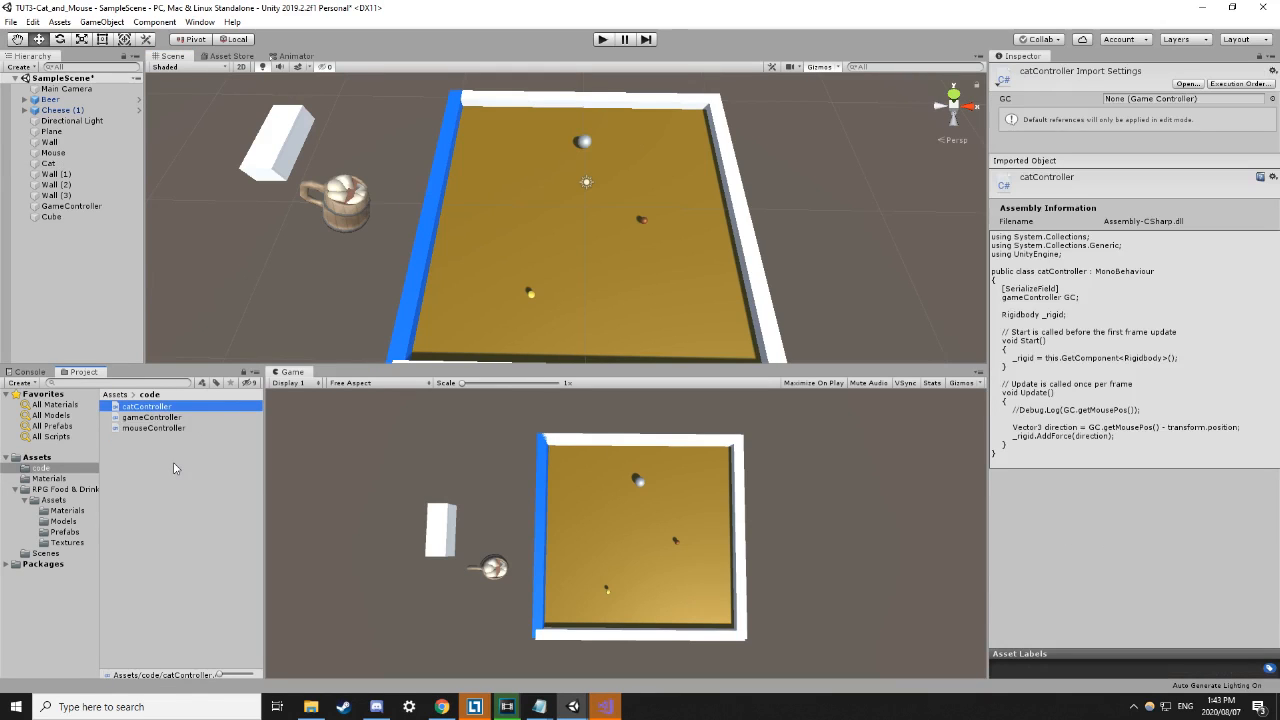
left_click(167, 468)
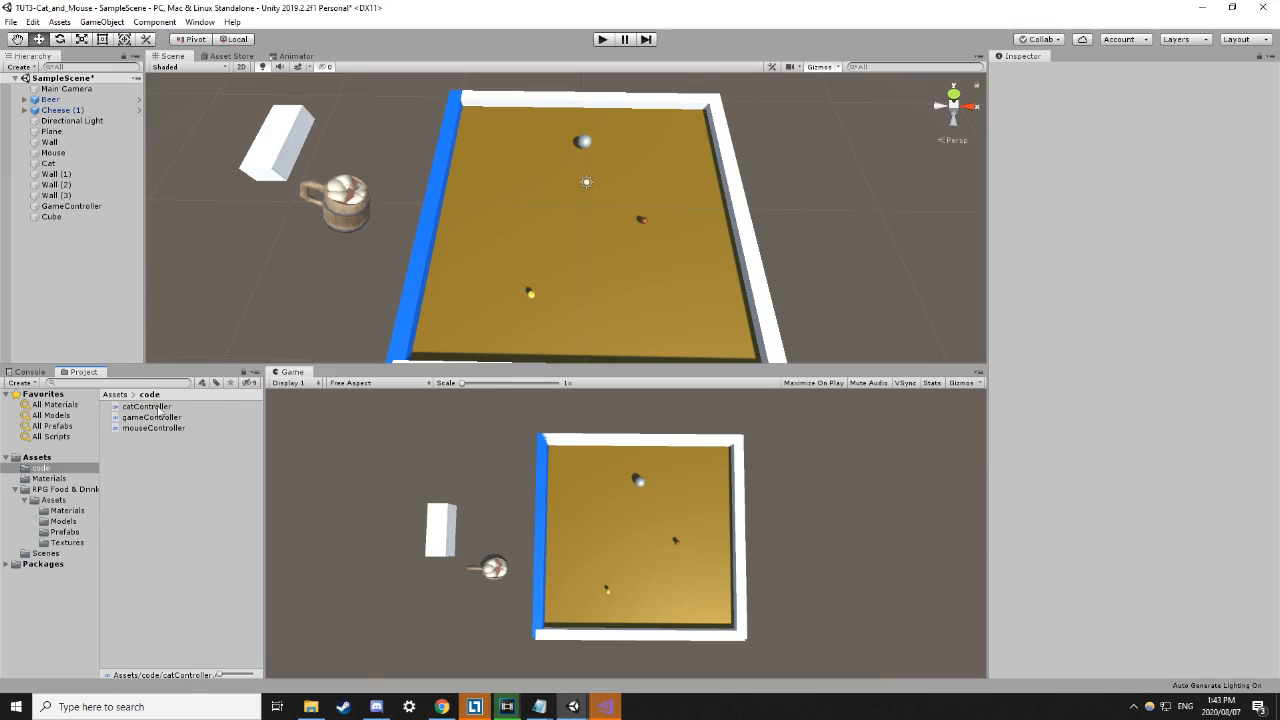
Open catController.cs in Visual Studio and inspect the Rigidbody _rigid field and its references.
double_click(146, 407)
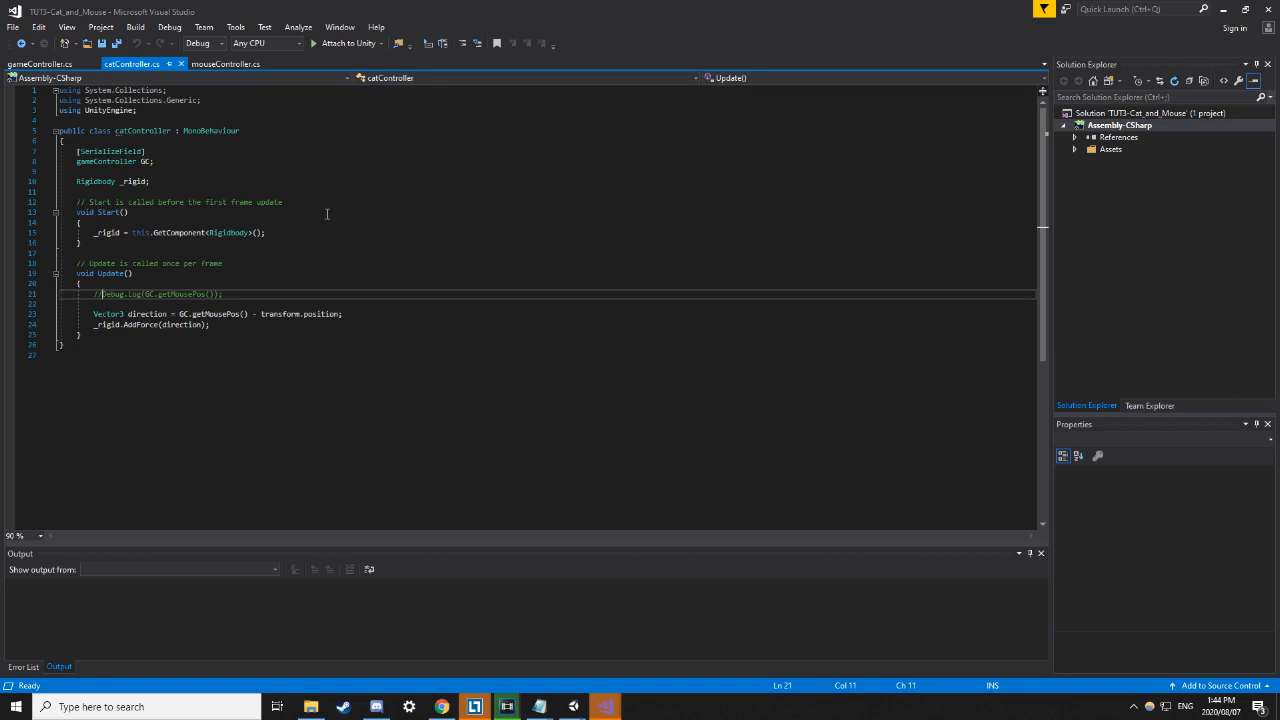
left_click_drag(133, 232, 266, 233)
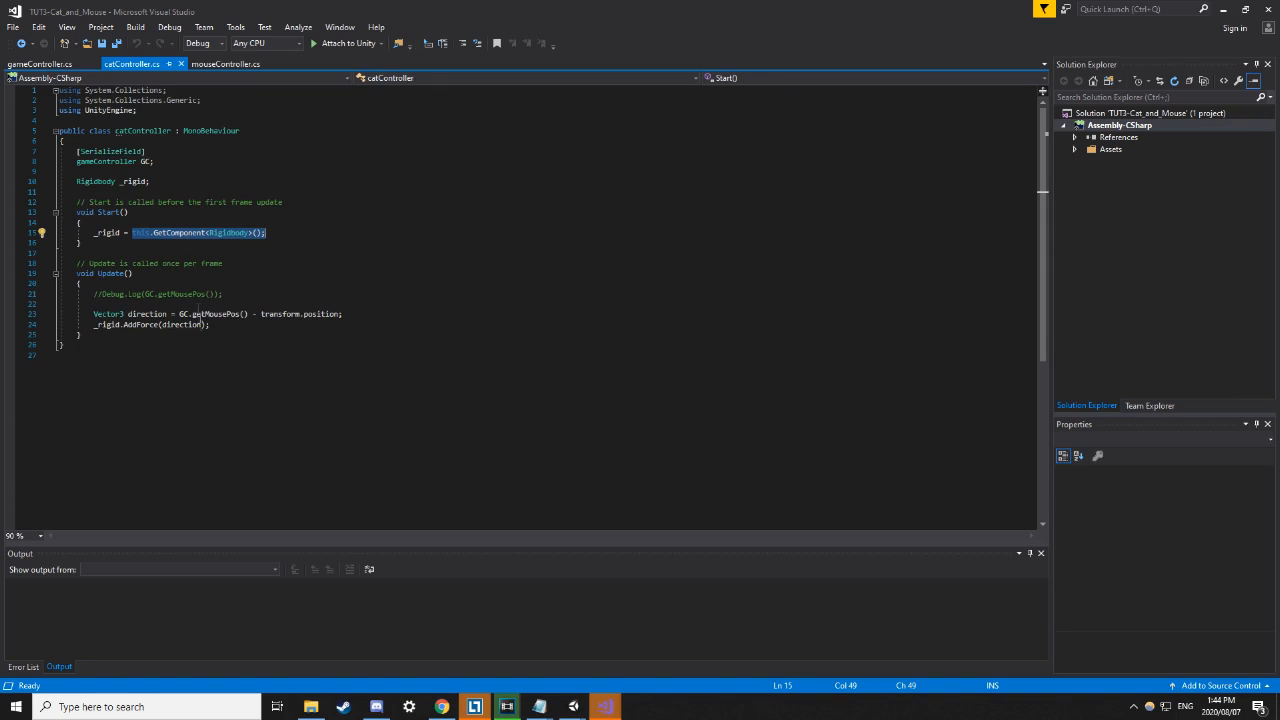
left_click(89, 181)
left_click_drag(75, 181, 153, 181)
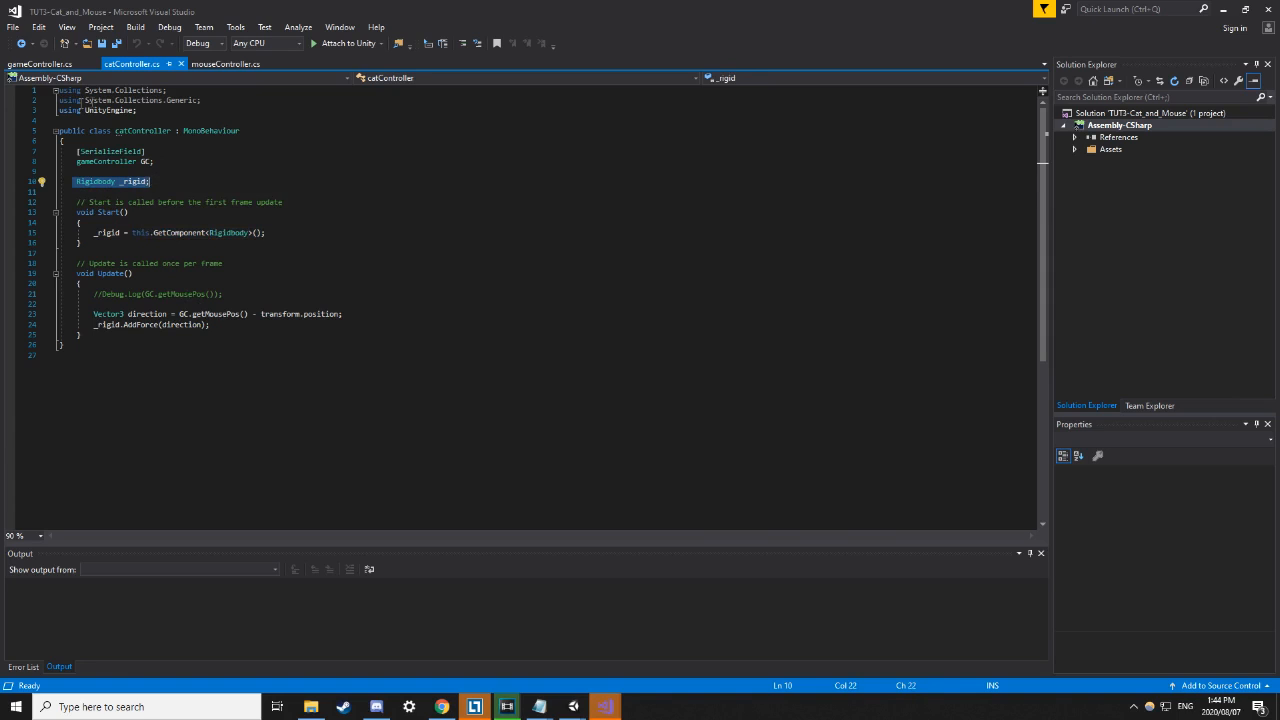
left_click(197, 181)
double_click(91, 182)
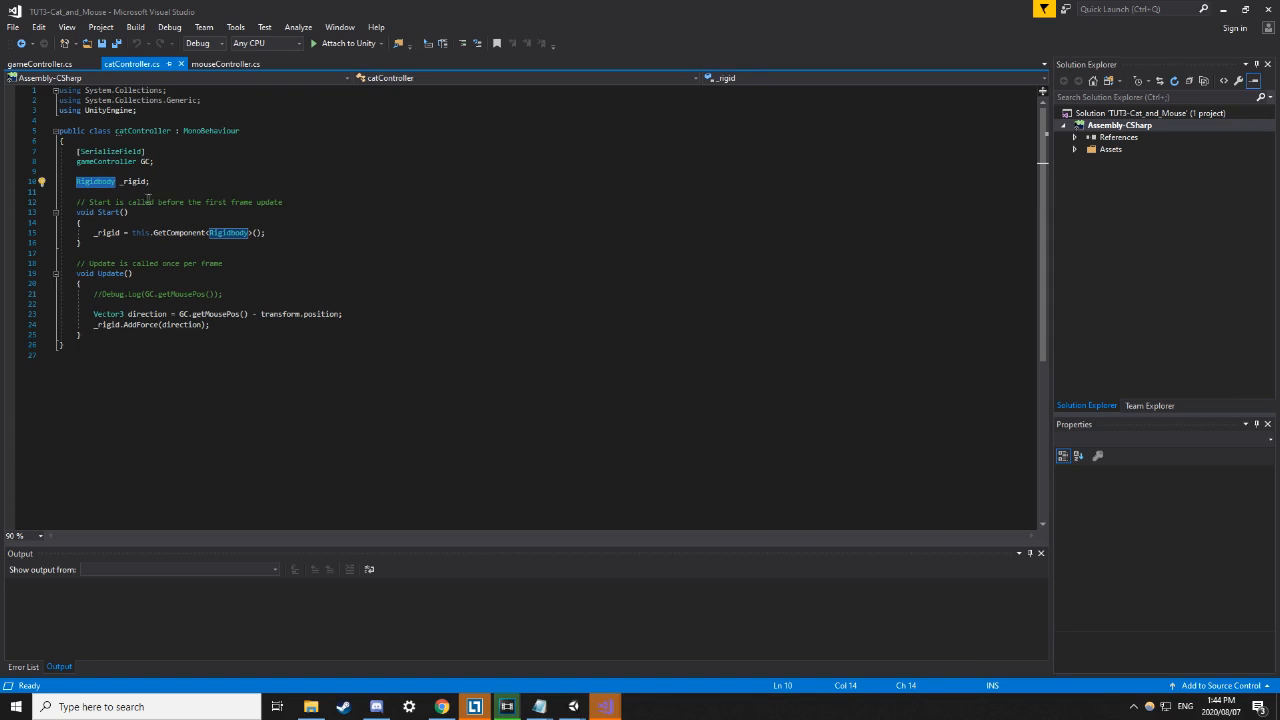
mouse_move(90, 182)
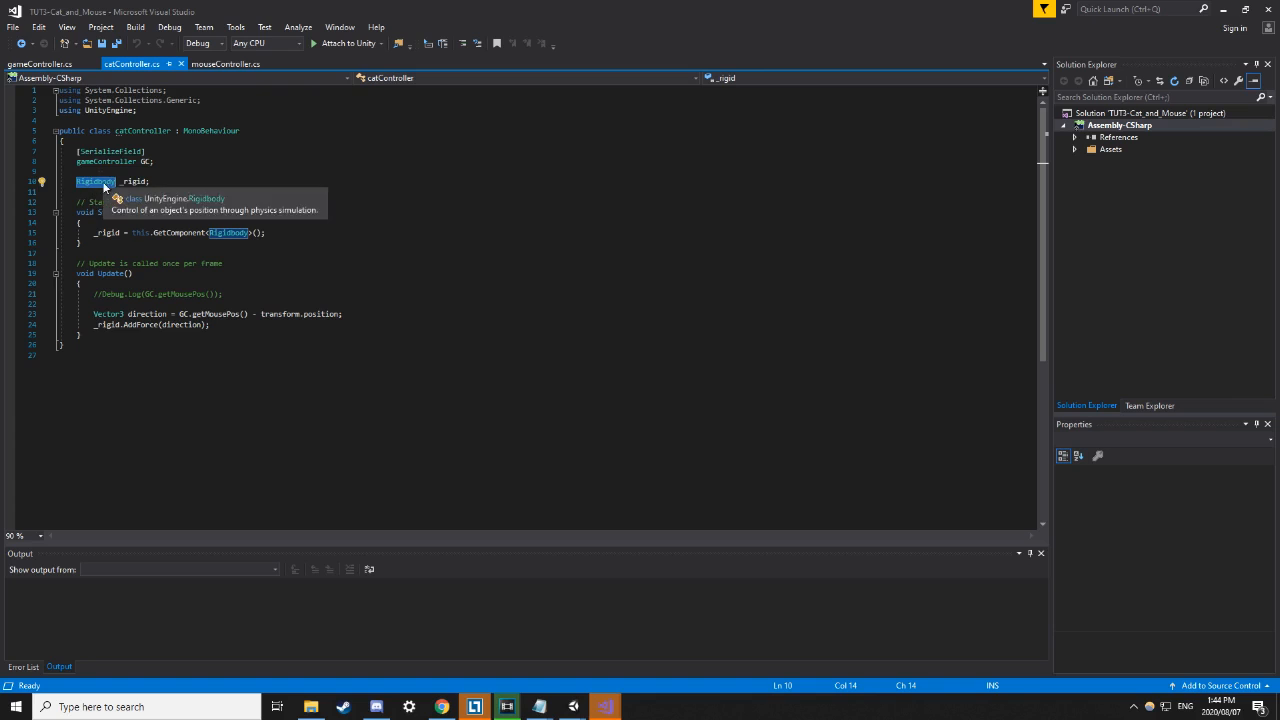
left_click(130, 180)
Highlight the GetComponent call on line 15 that fetches the Rigidbody.
key("Up")
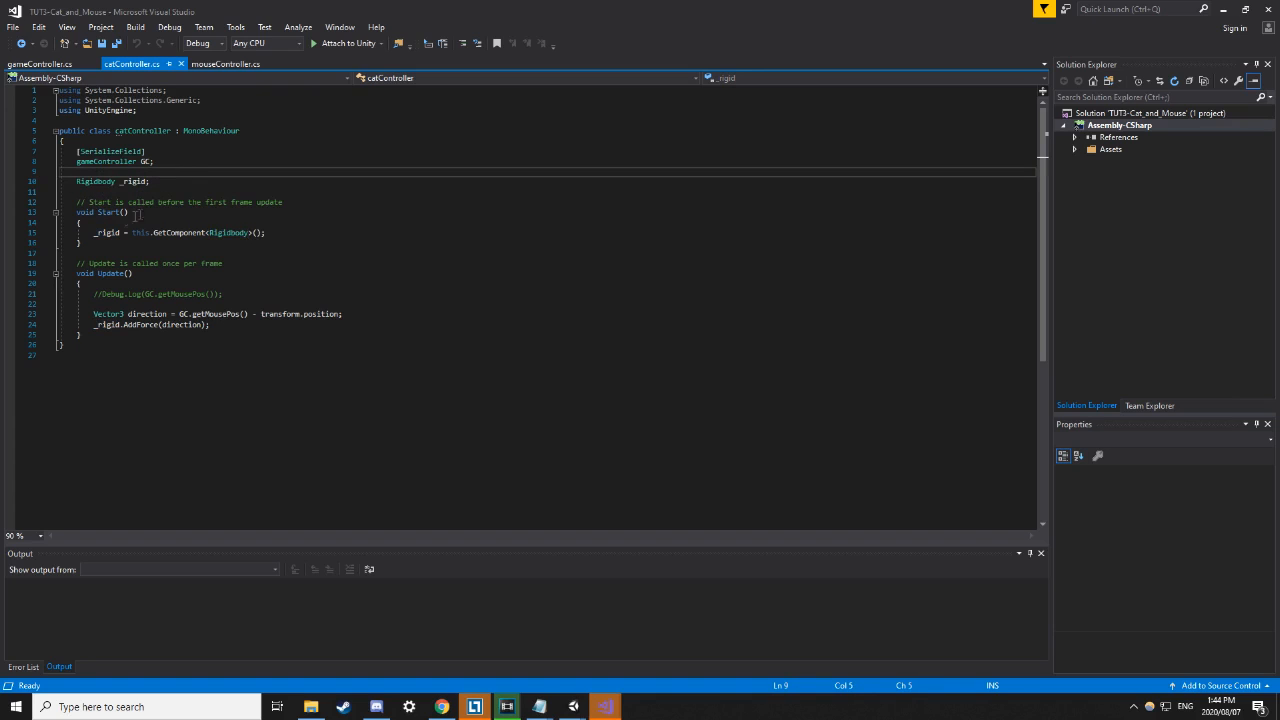
mouse_move(134, 232)
left_click_drag(134, 232, 272, 234)
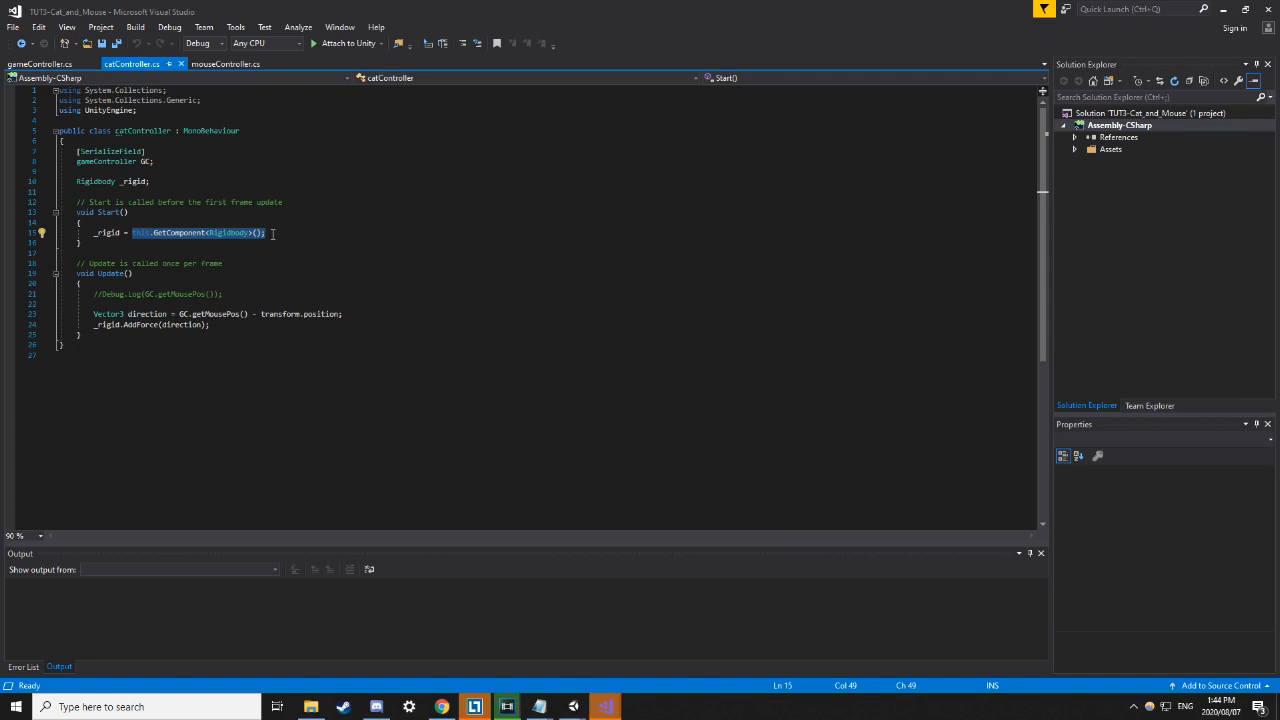
key("Down")
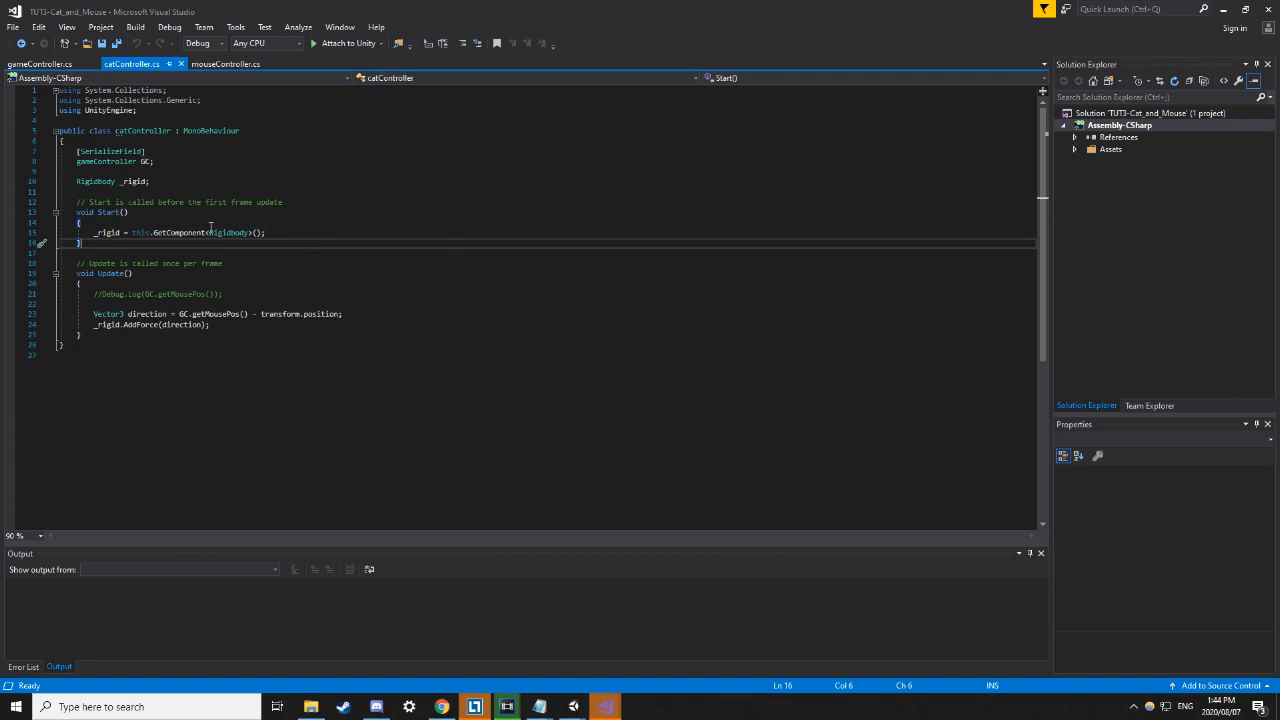
left_click(283, 223)
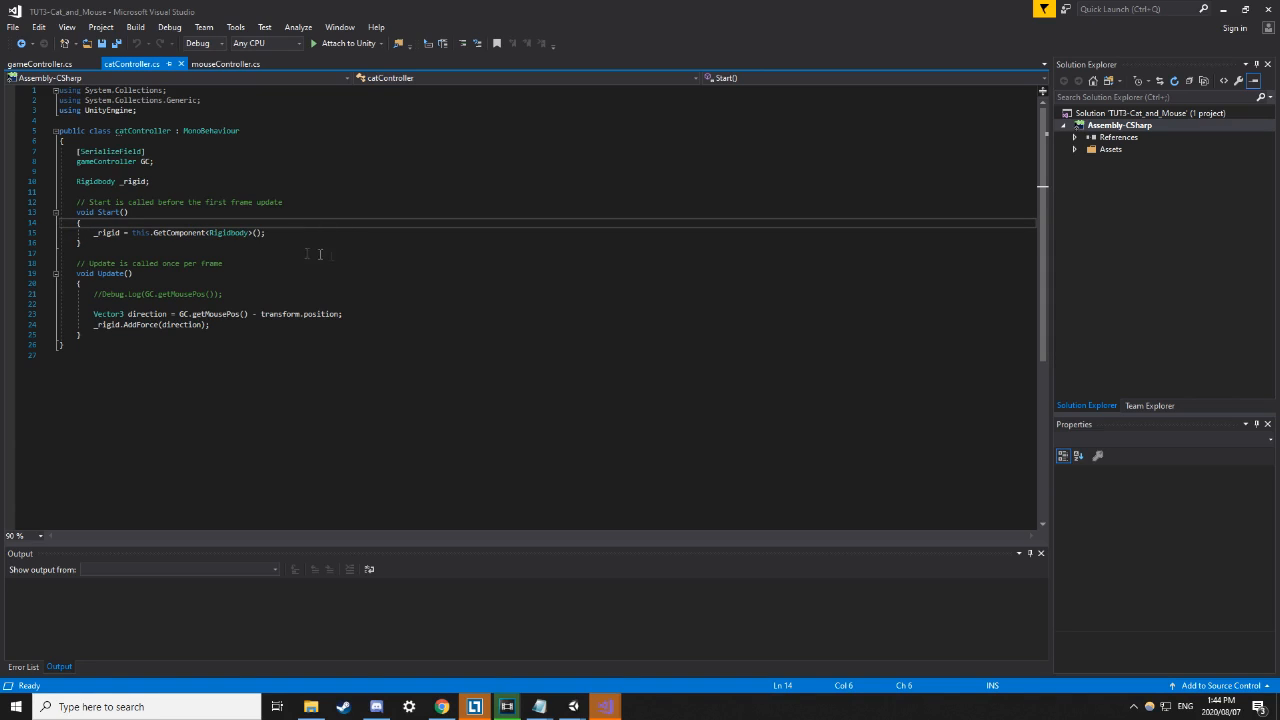
Select the full _rigid = GetComponent<Rigidbody>() statement on line 15 piece by piece.
left_click(144, 232)
left_click(175, 233)
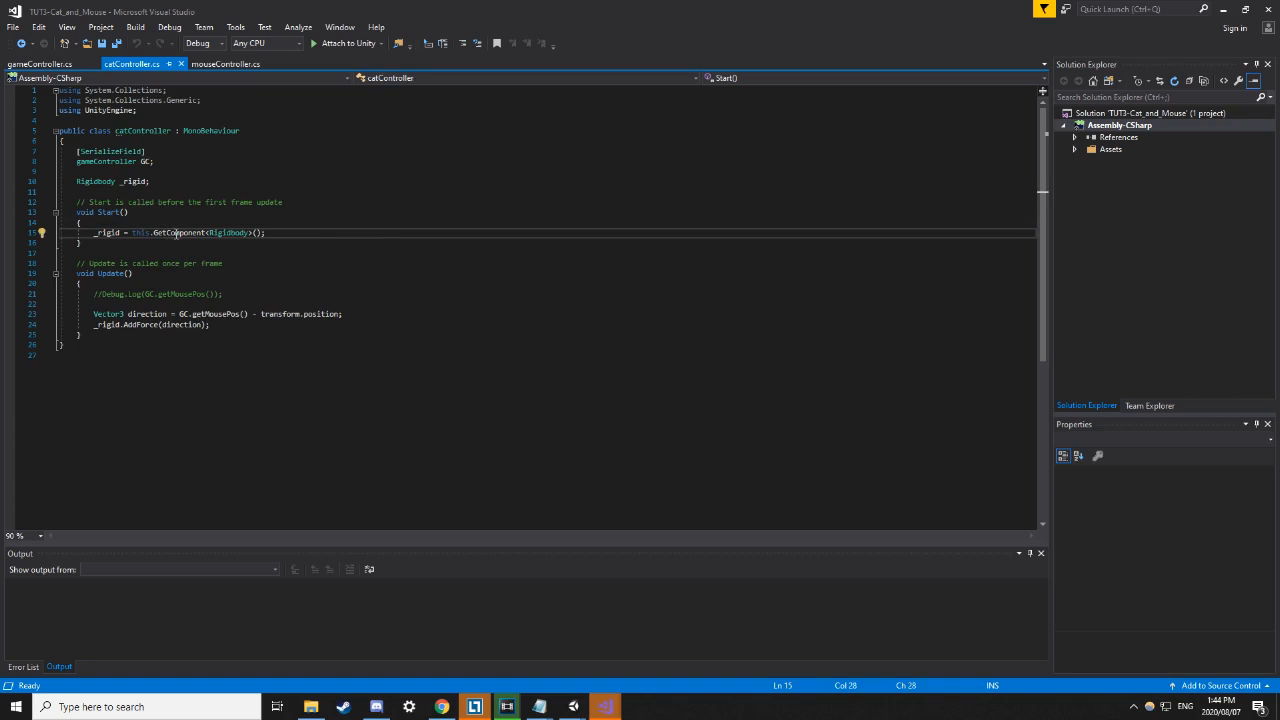
left_click_drag(152, 232, 258, 233)
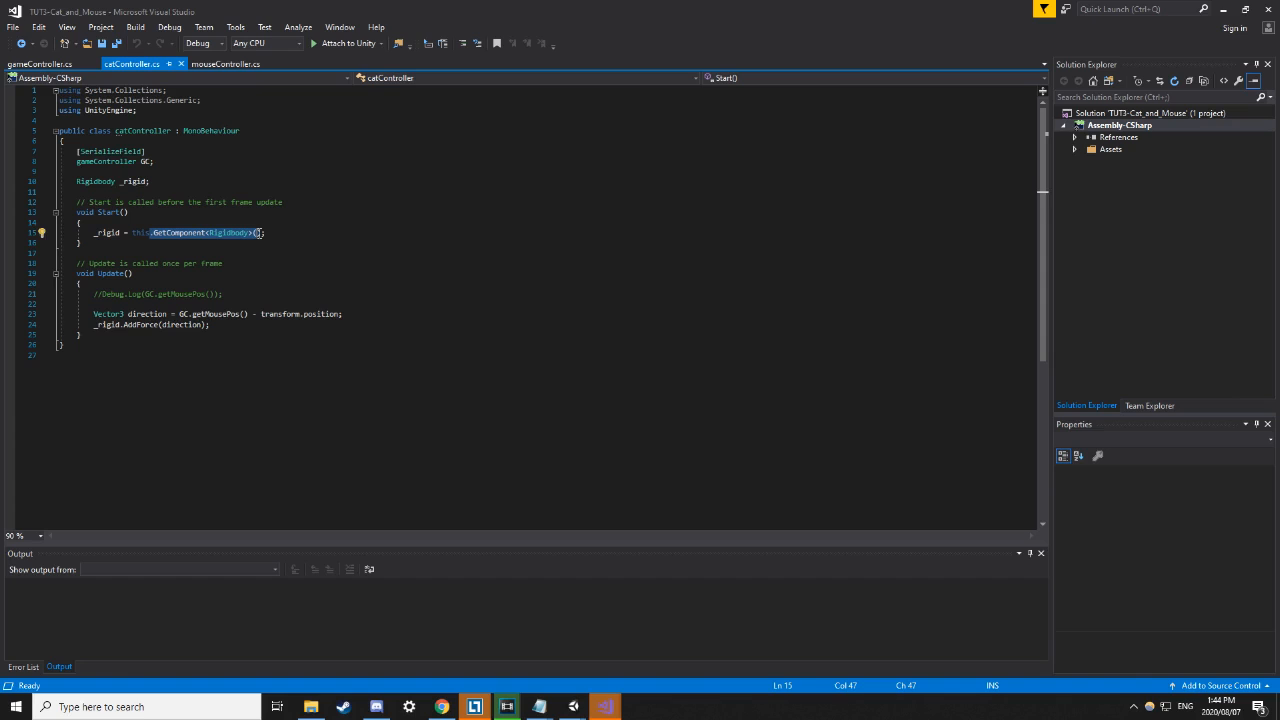
left_click_drag(258, 233, 270, 233)
left_click_drag(95, 234, 275, 234)
left_click(311, 236)
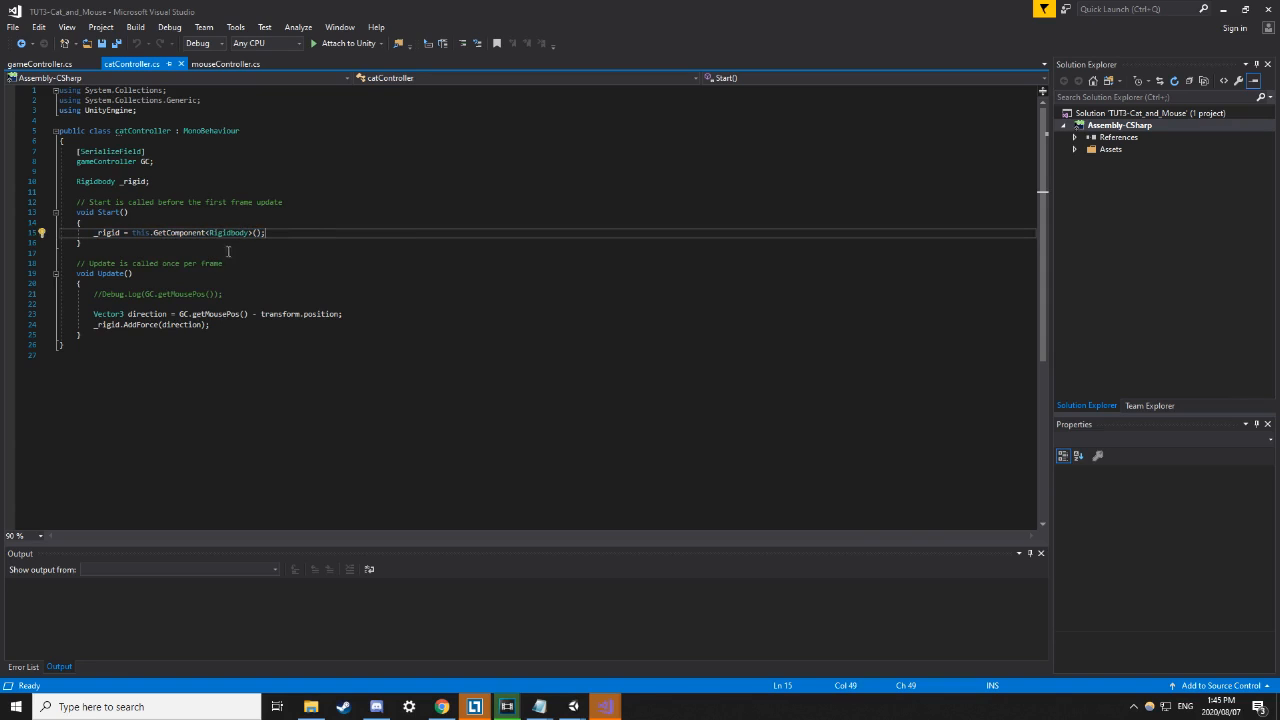
left_click(93, 234)
key("Left")
key("Left")
Search Chrome for 'add force to object unity' and open the Rigidbody.AddForce scripting reference.
left_click(446, 698)
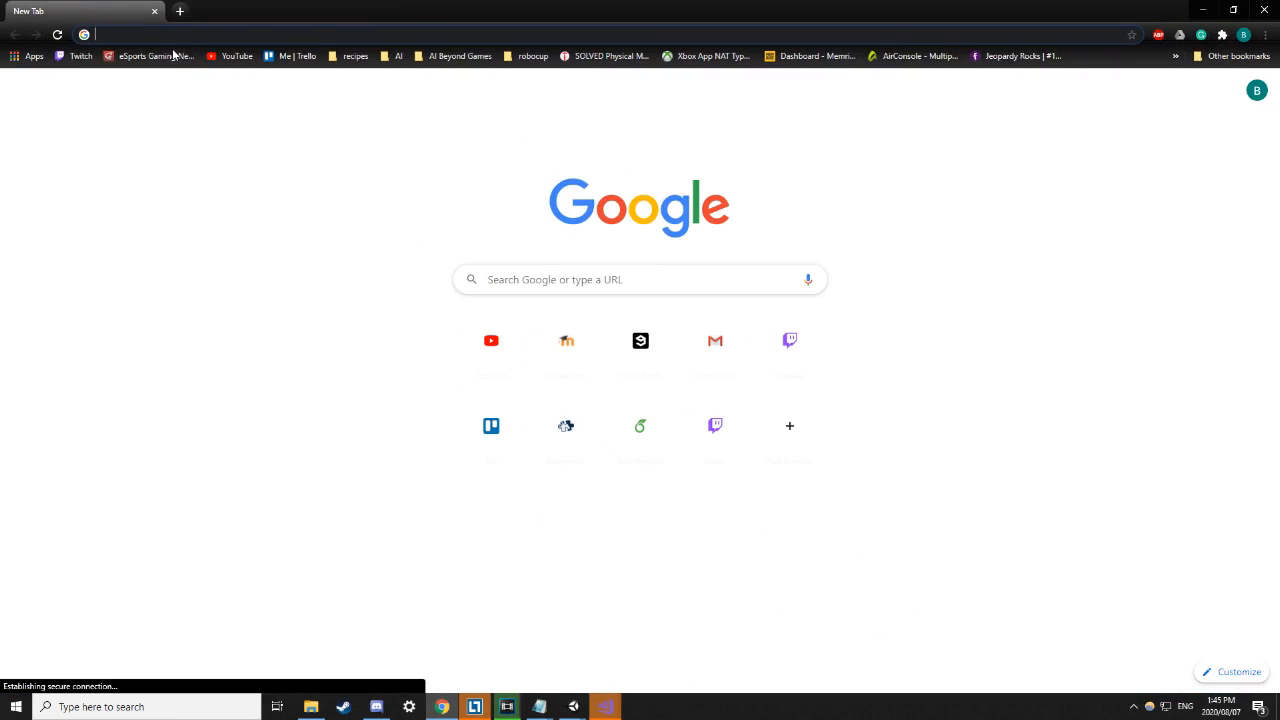
type("add force ")
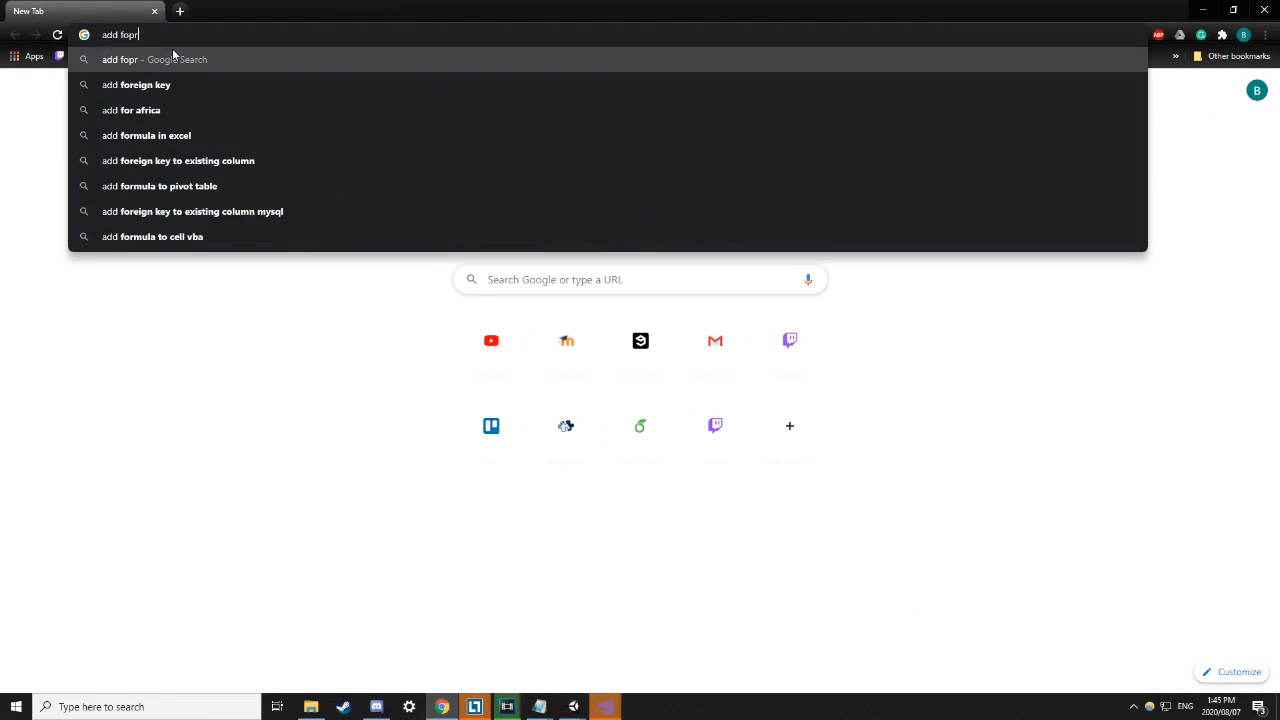
type("to object")
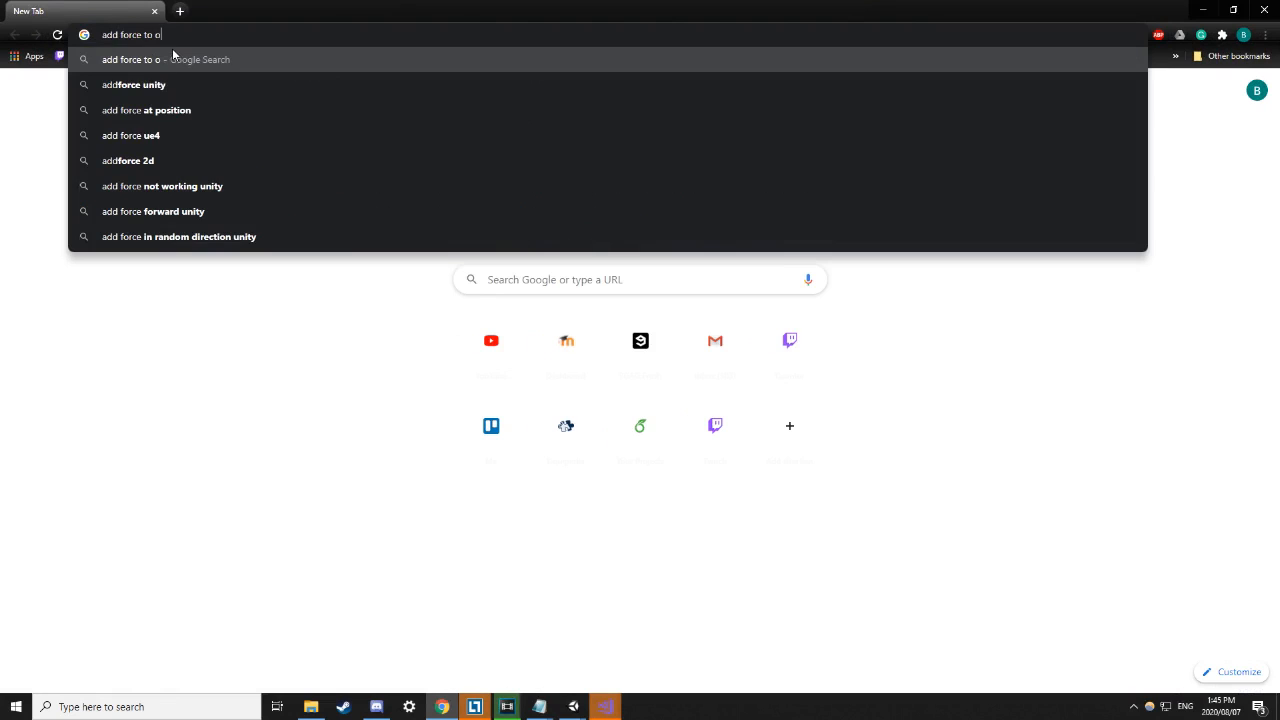
type("ty")
key("Return")
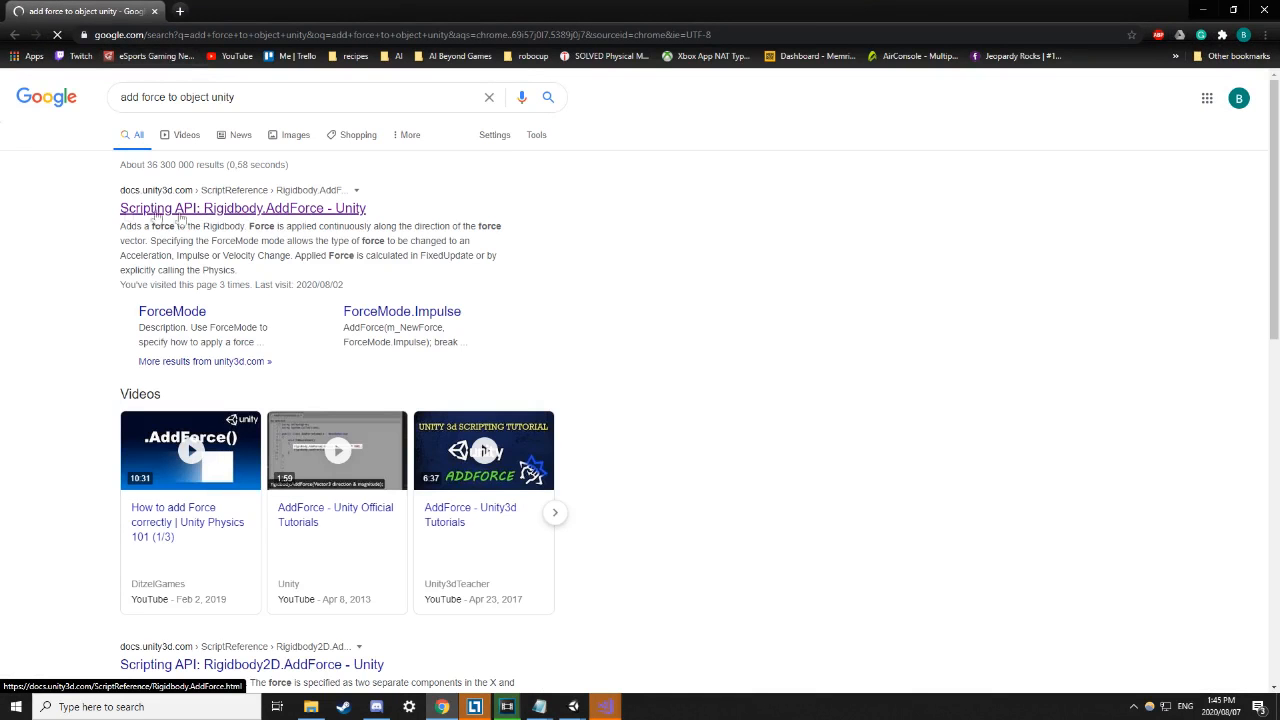
left_click(286, 212)
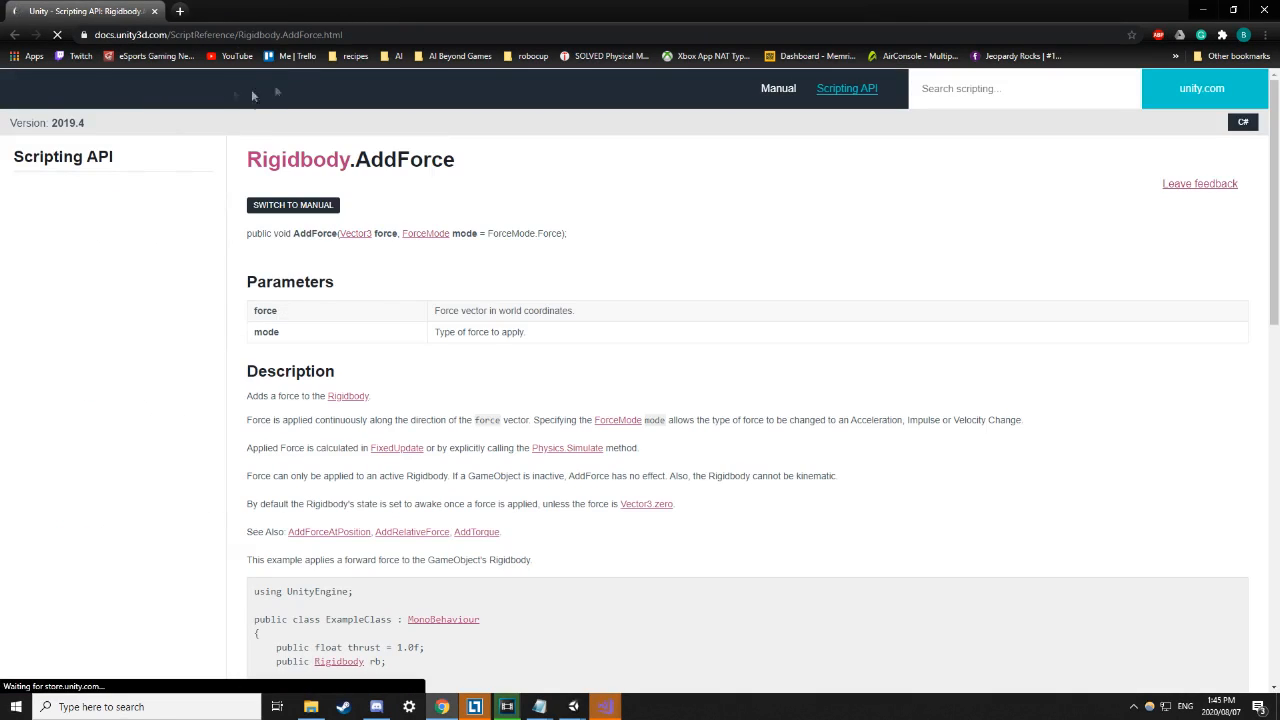
Read the AddForce page's address and its force vector description.
left_click_drag(277, 35, 315, 36)
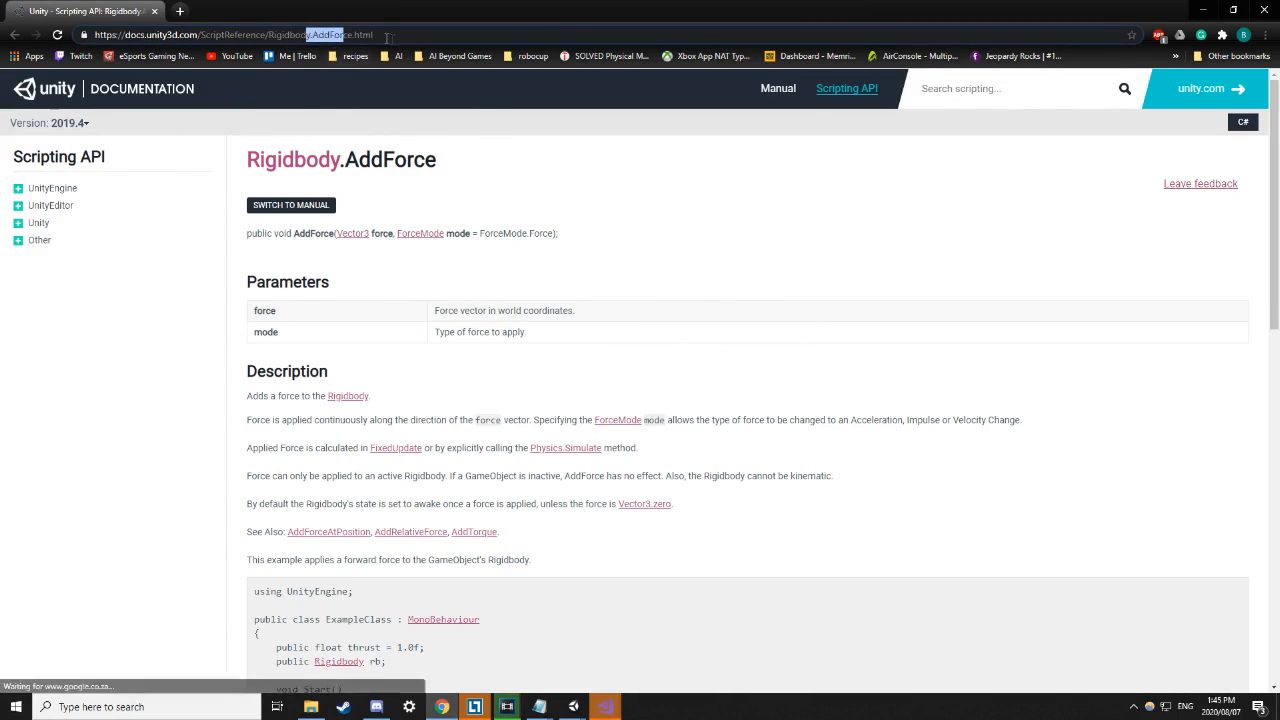
left_click(650, 266)
scroll(361, 266, "down", 2)
scroll(360, 250, "up", 2)
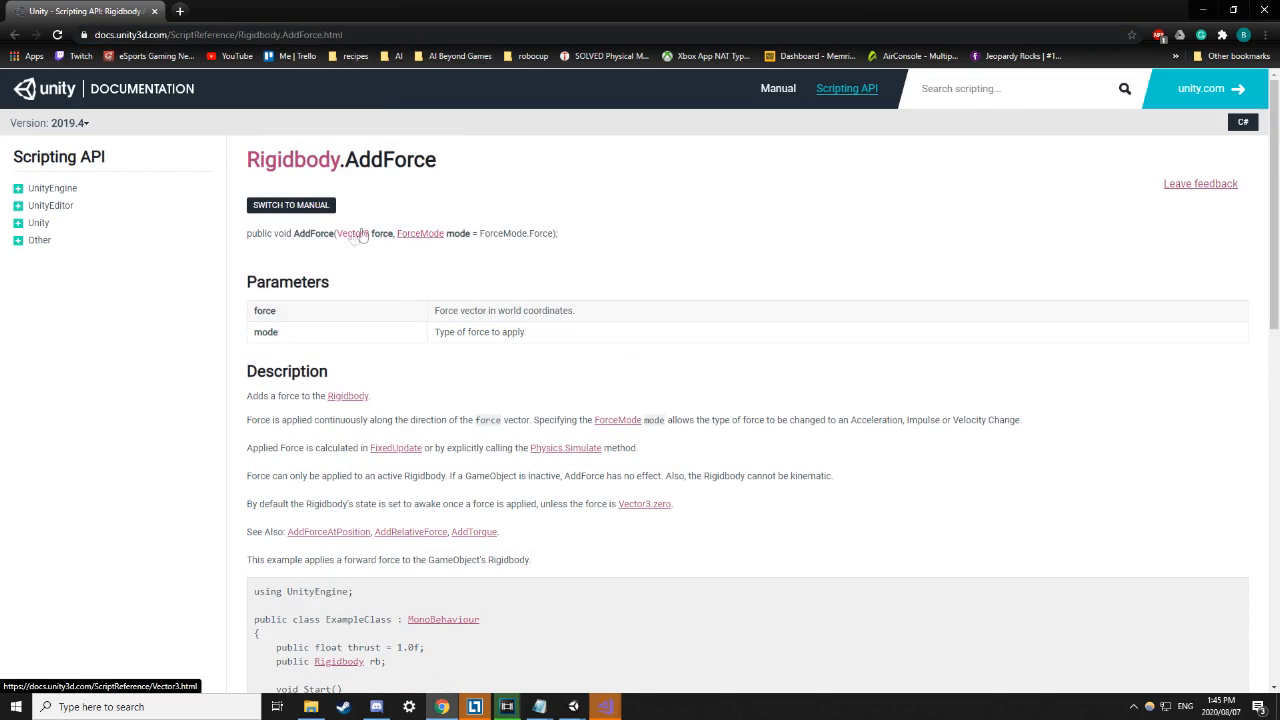
left_click_drag(460, 311, 494, 311)
left_click(426, 277)
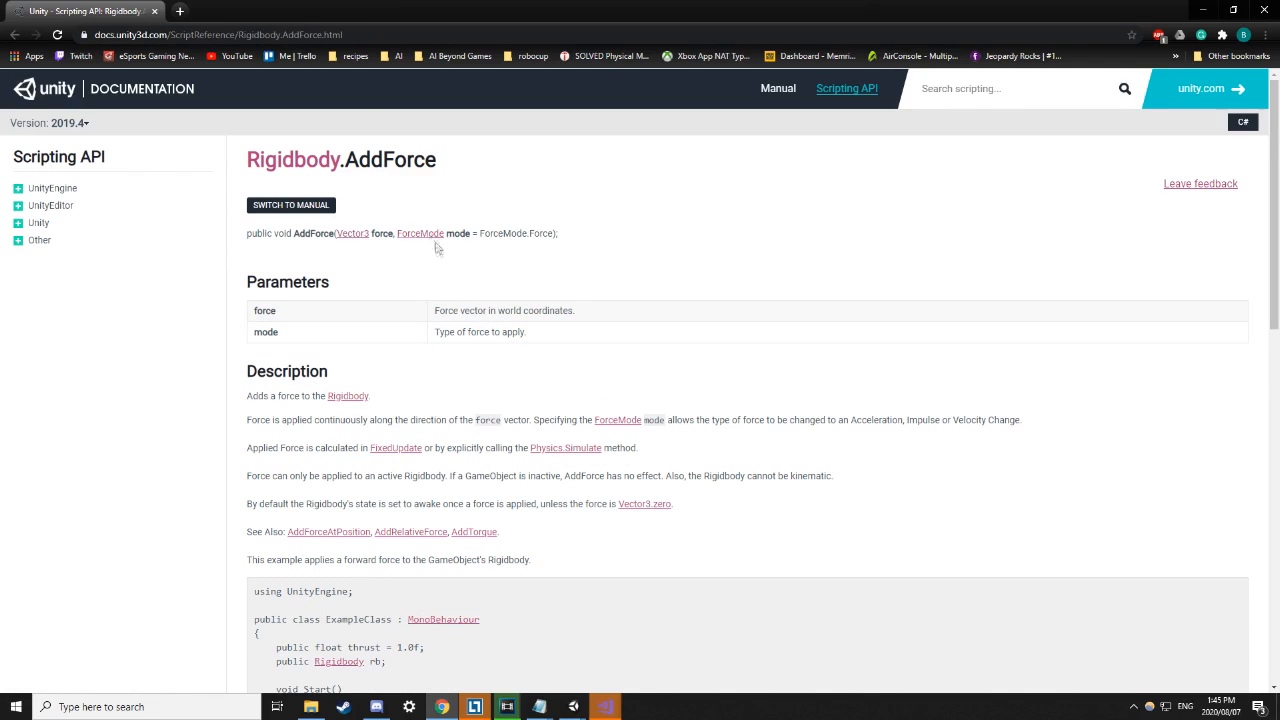
Scroll to the example code and study the rb.AddForce line.
scroll(437, 277, "down", 2)
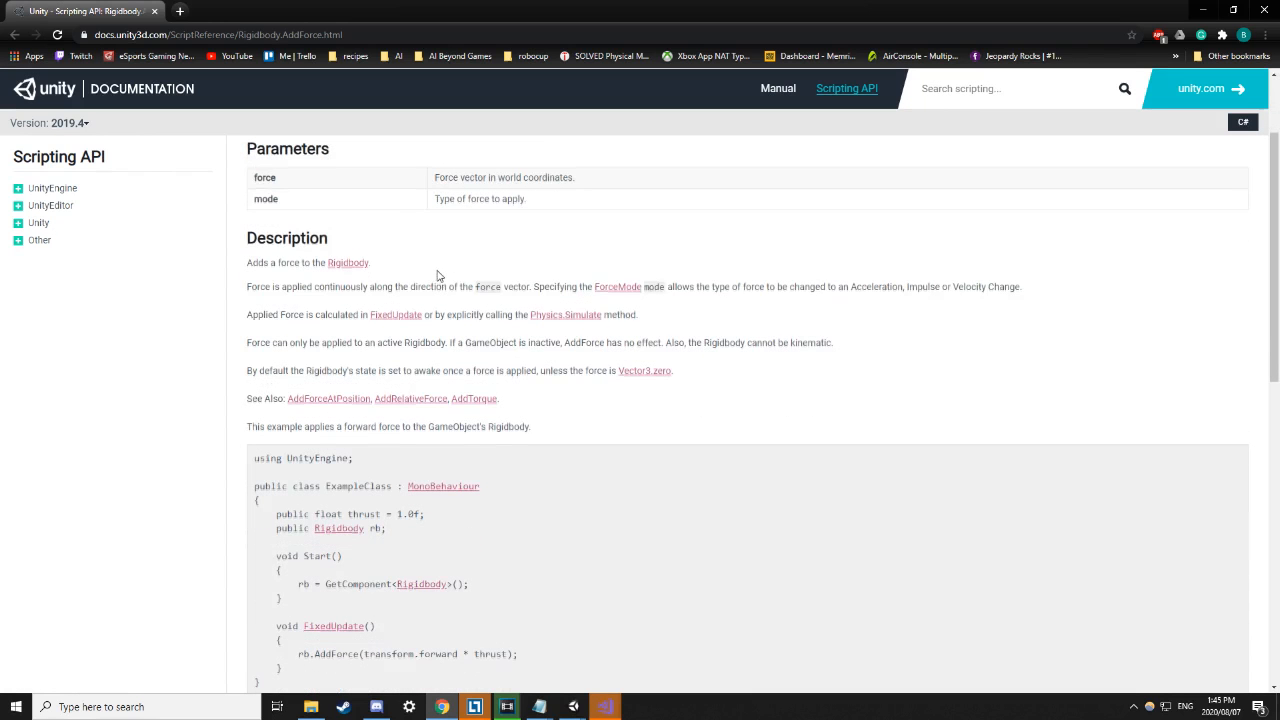
scroll(520, 240, "up", 2)
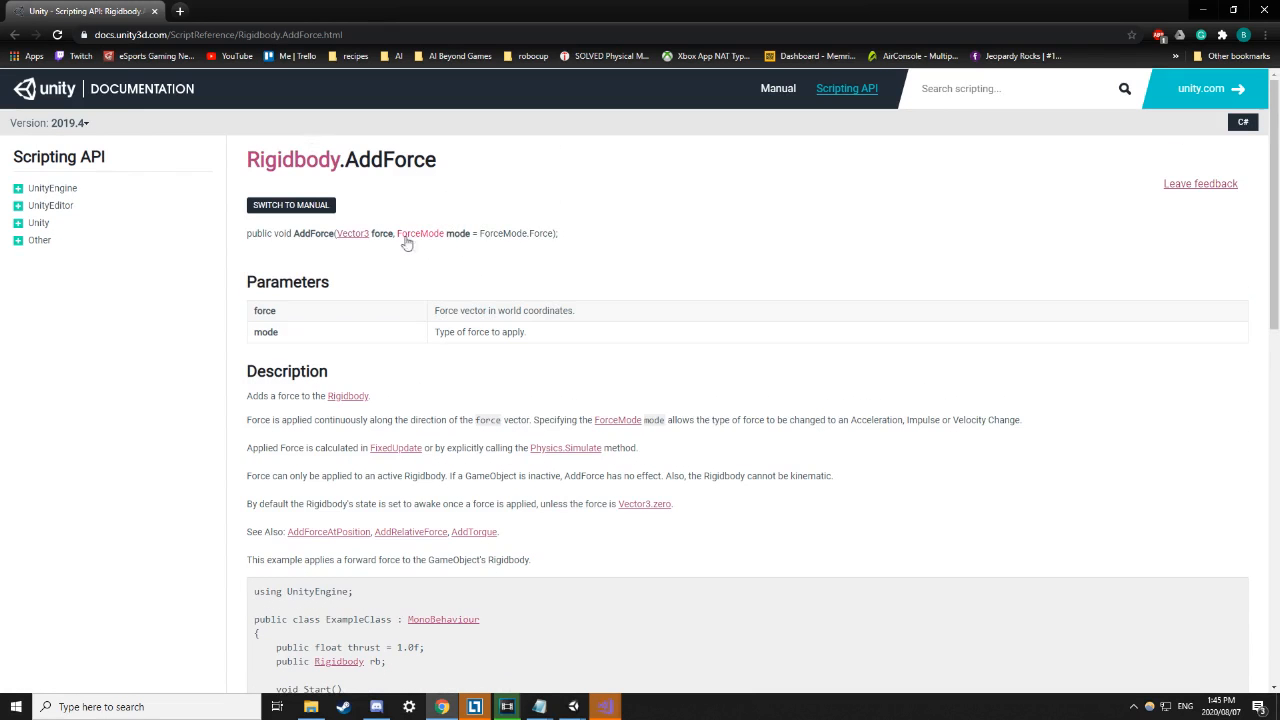
scroll(520, 330, "down", 4)
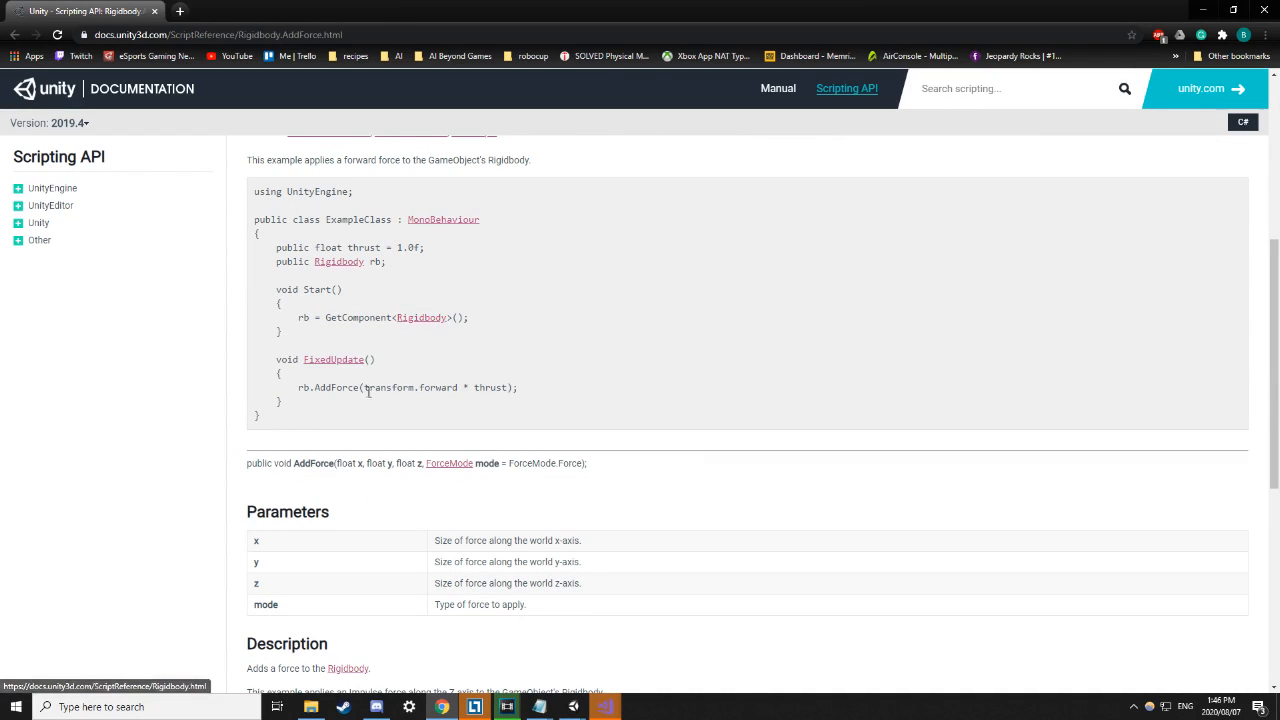
left_click_drag(279, 387, 522, 388)
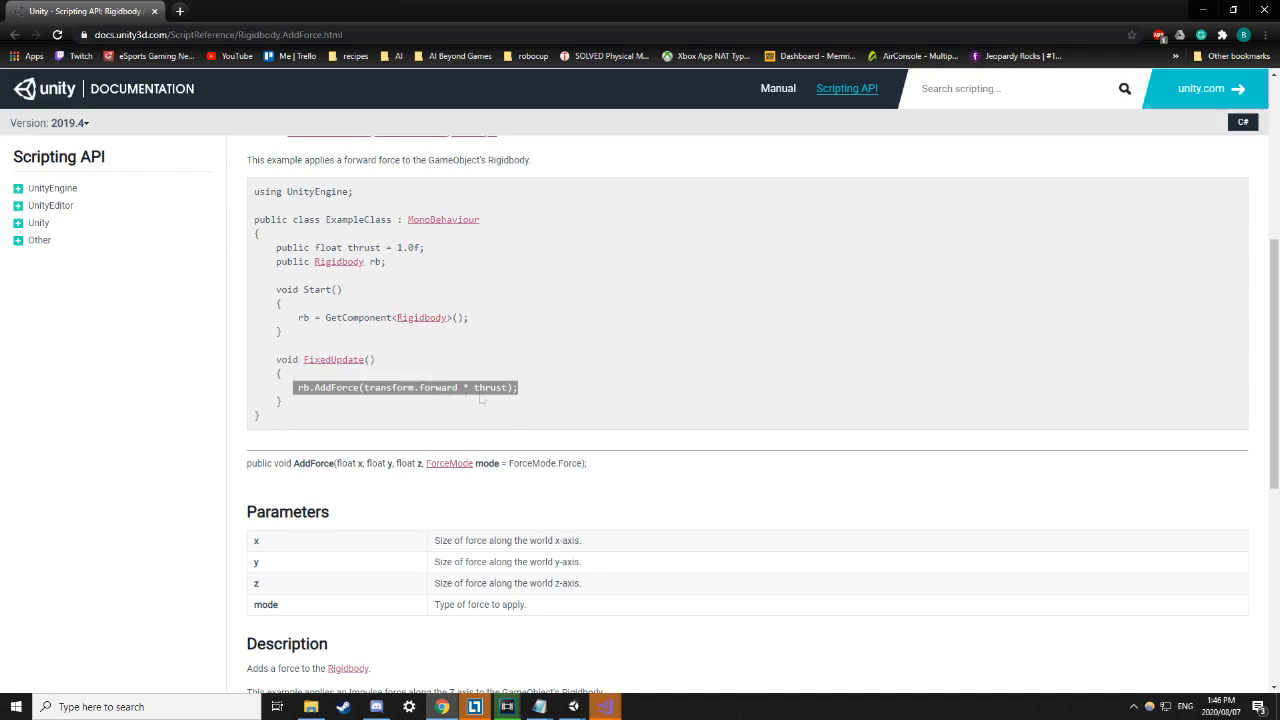
left_click(396, 386)
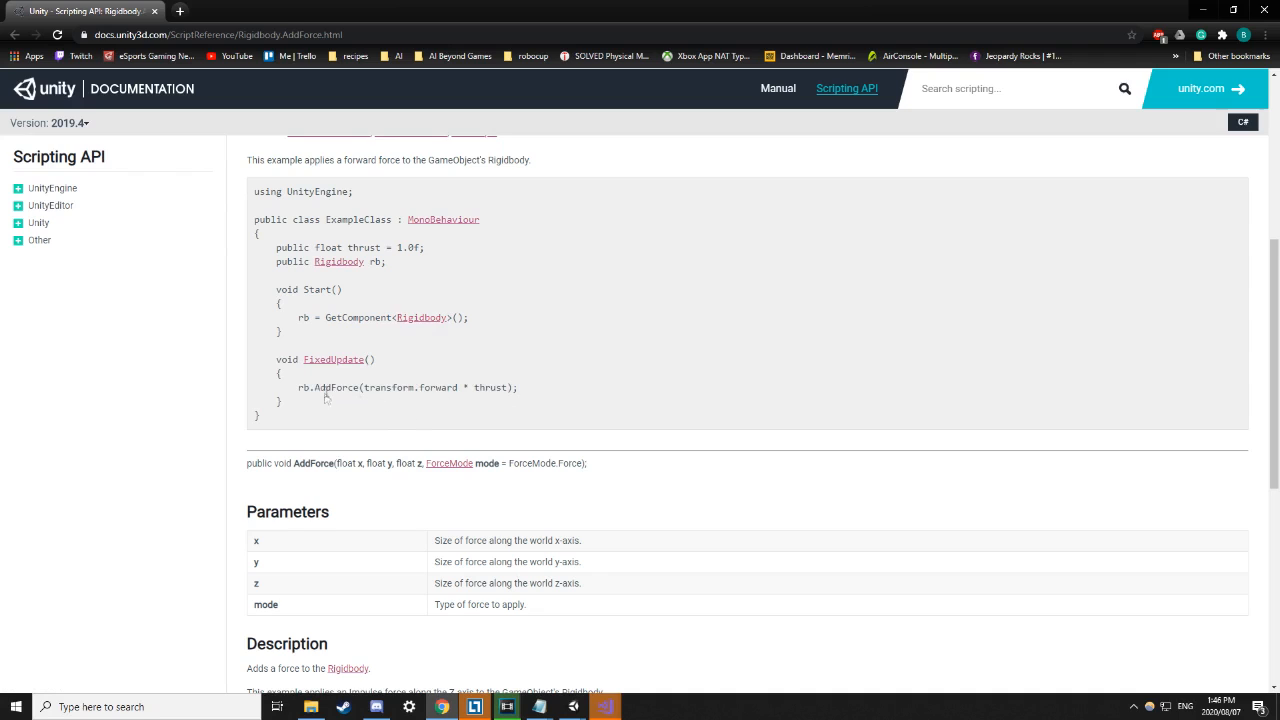
left_click_drag(300, 387, 505, 390)
left_click(527, 390)
Return to the cat-and-mouse project in Visual Studio.
mouse_move(478, 708)
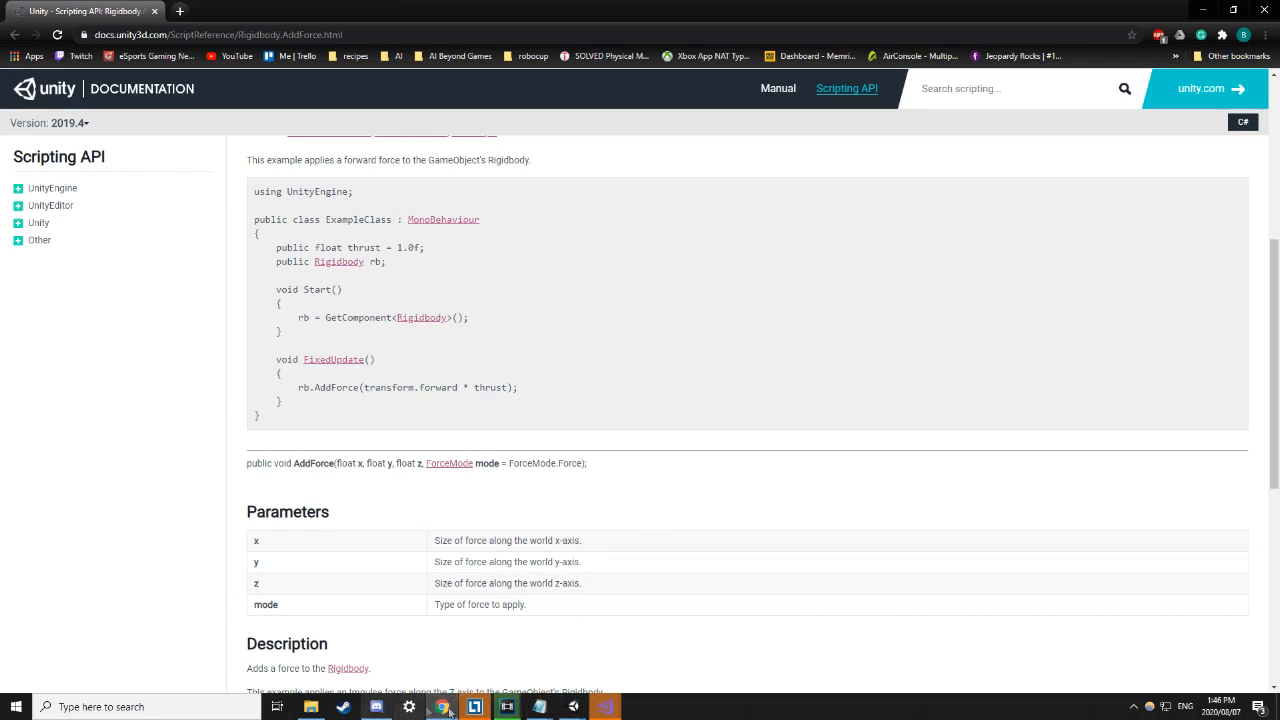
mouse_move(605, 707)
left_click(640, 655)
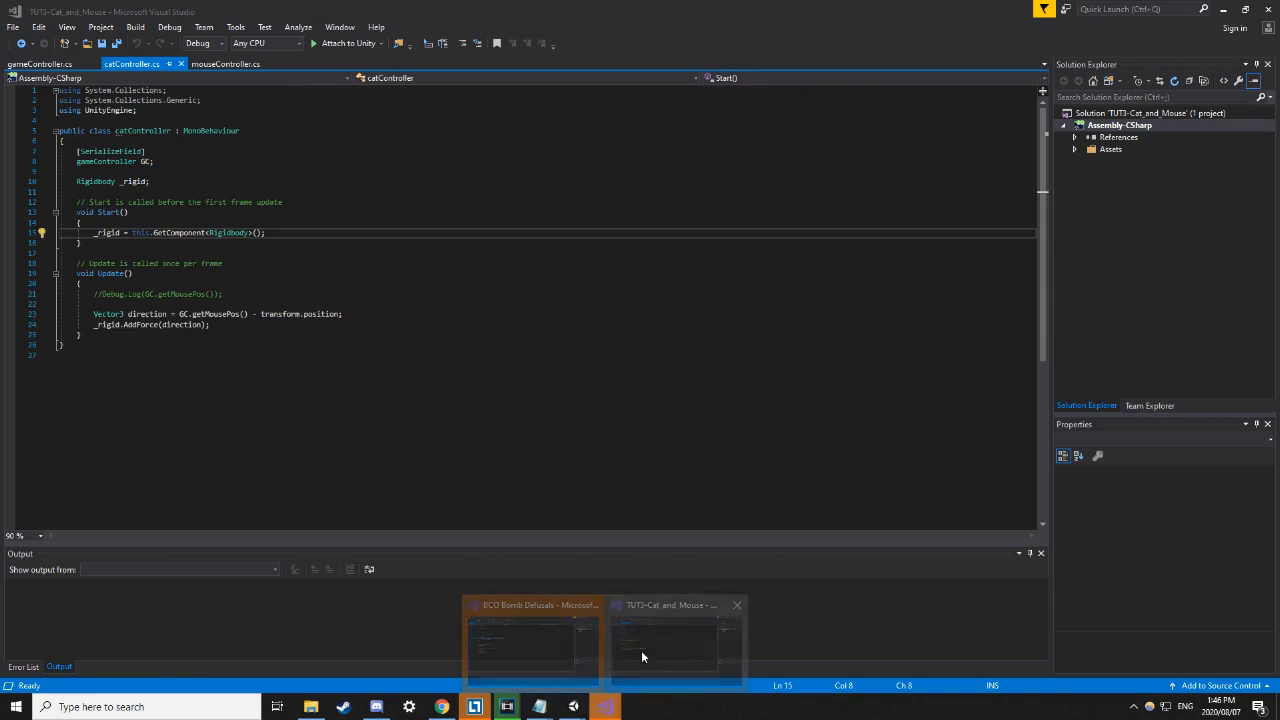
Comment out the Vector3 direction line in Update and add a blank line below it.
left_click(94, 314)
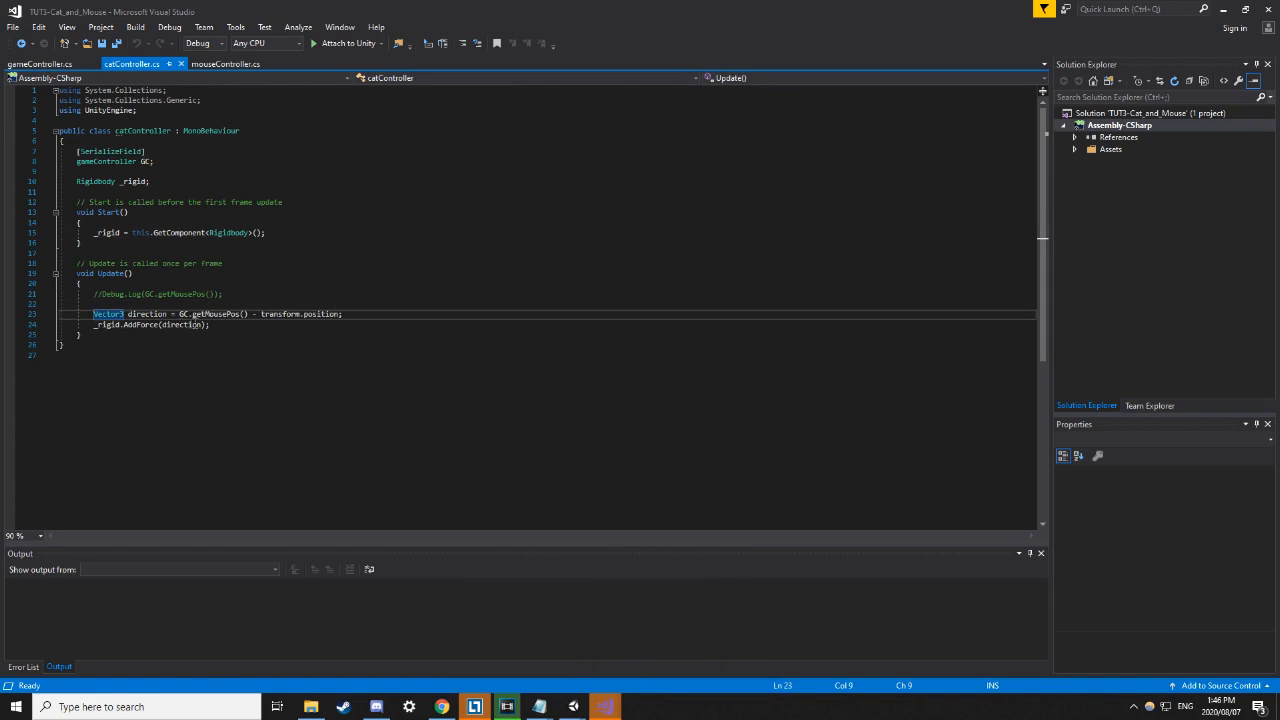
type("//")
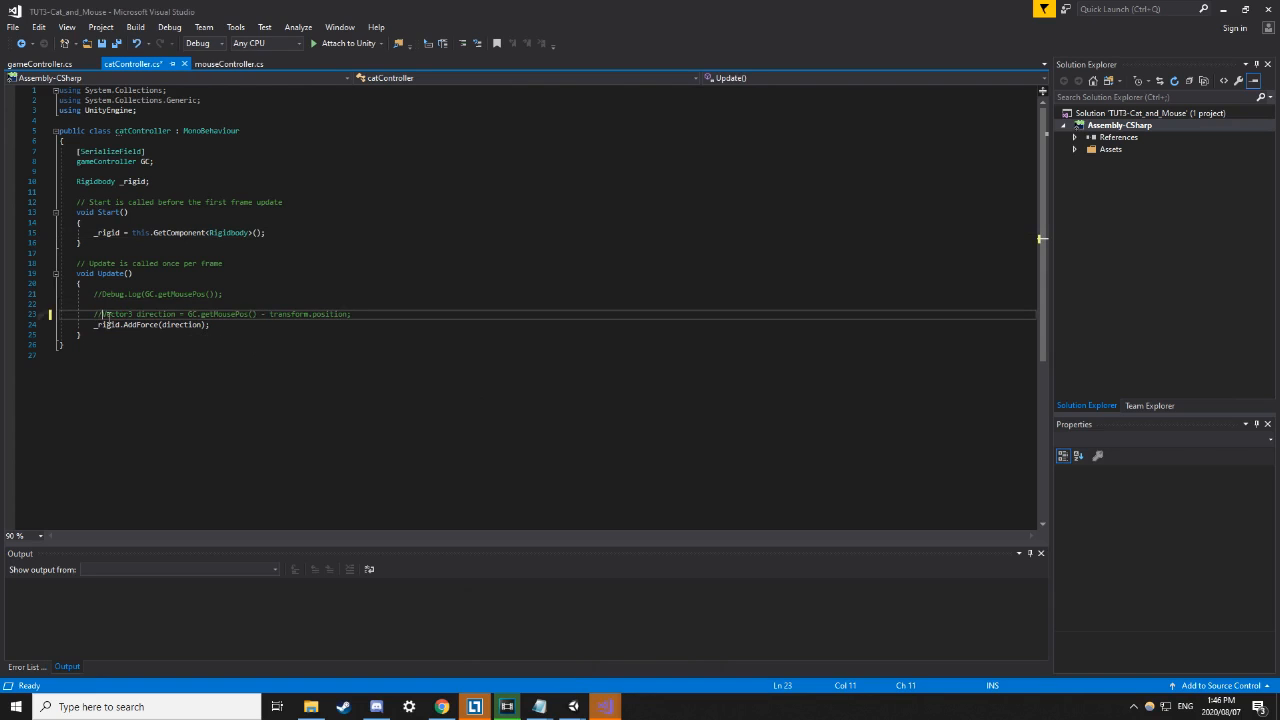
left_click(386, 317)
key("Return")
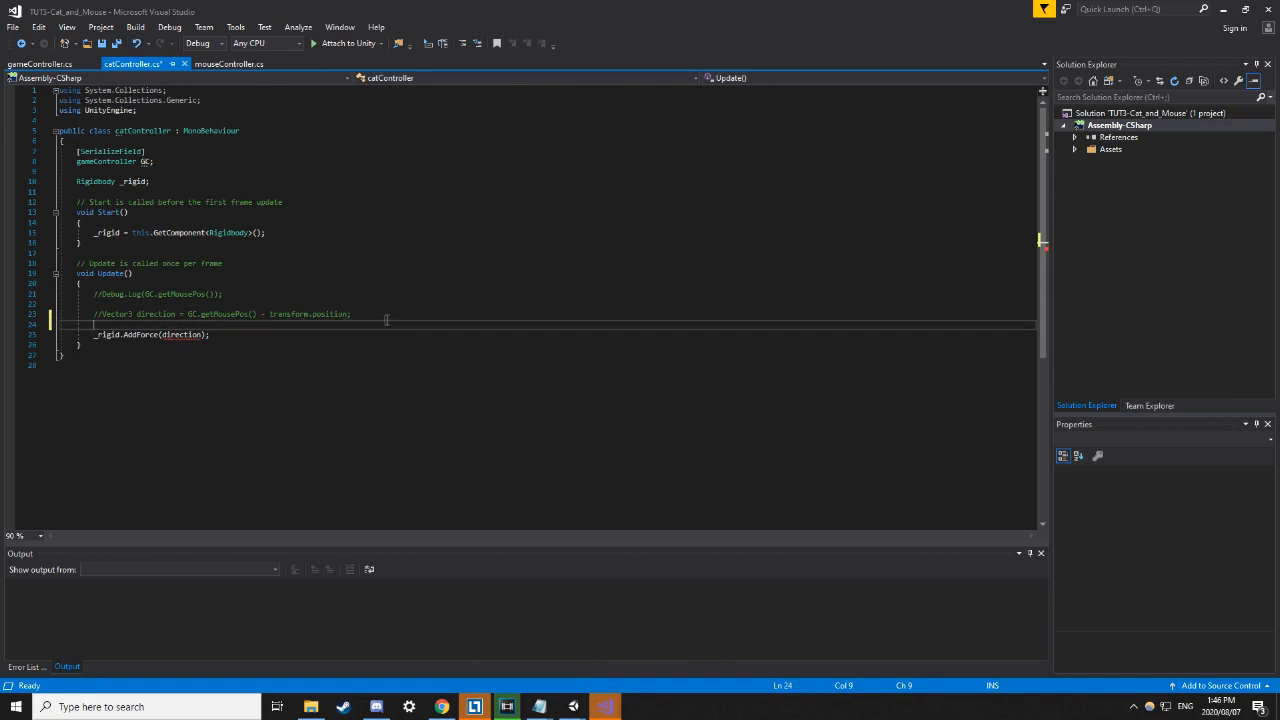
Replace direction in the AddForce call with GC.getMousePos() and check the edited line.
mouse_move(170, 336)
left_click_drag(188, 314, 251, 316)
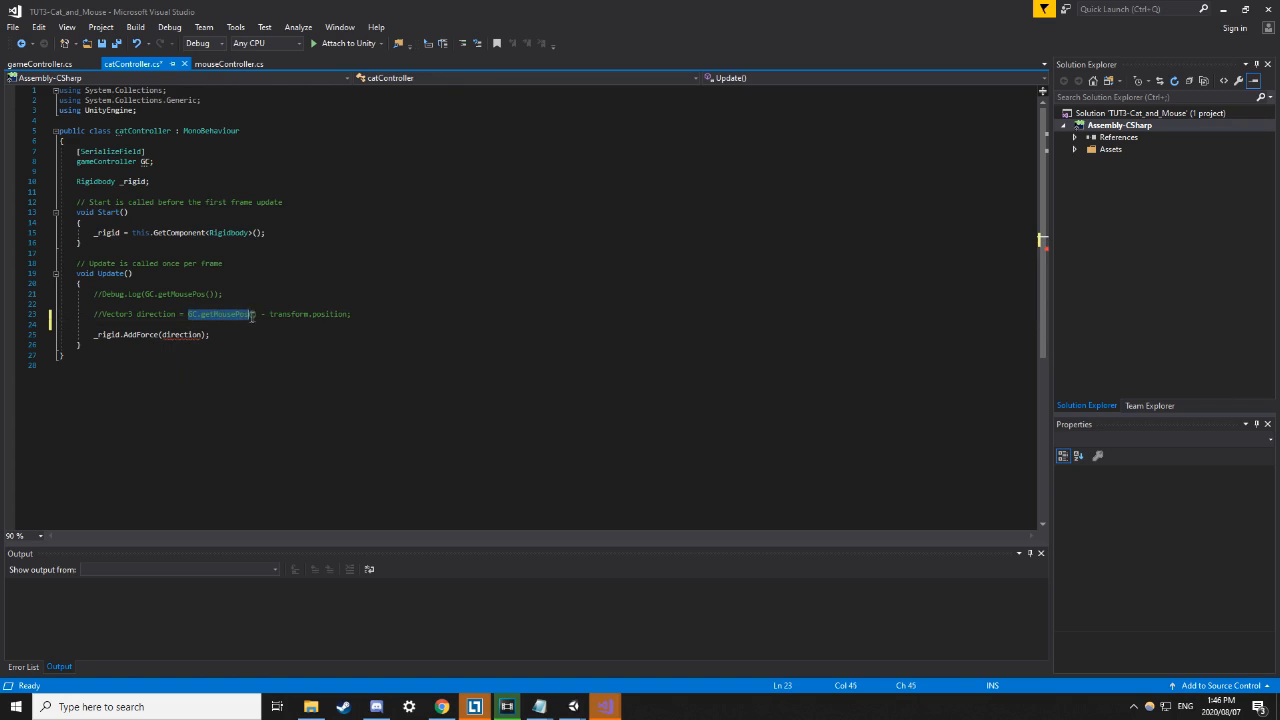
double_click(182, 334)
type("GC.getMousePos()")
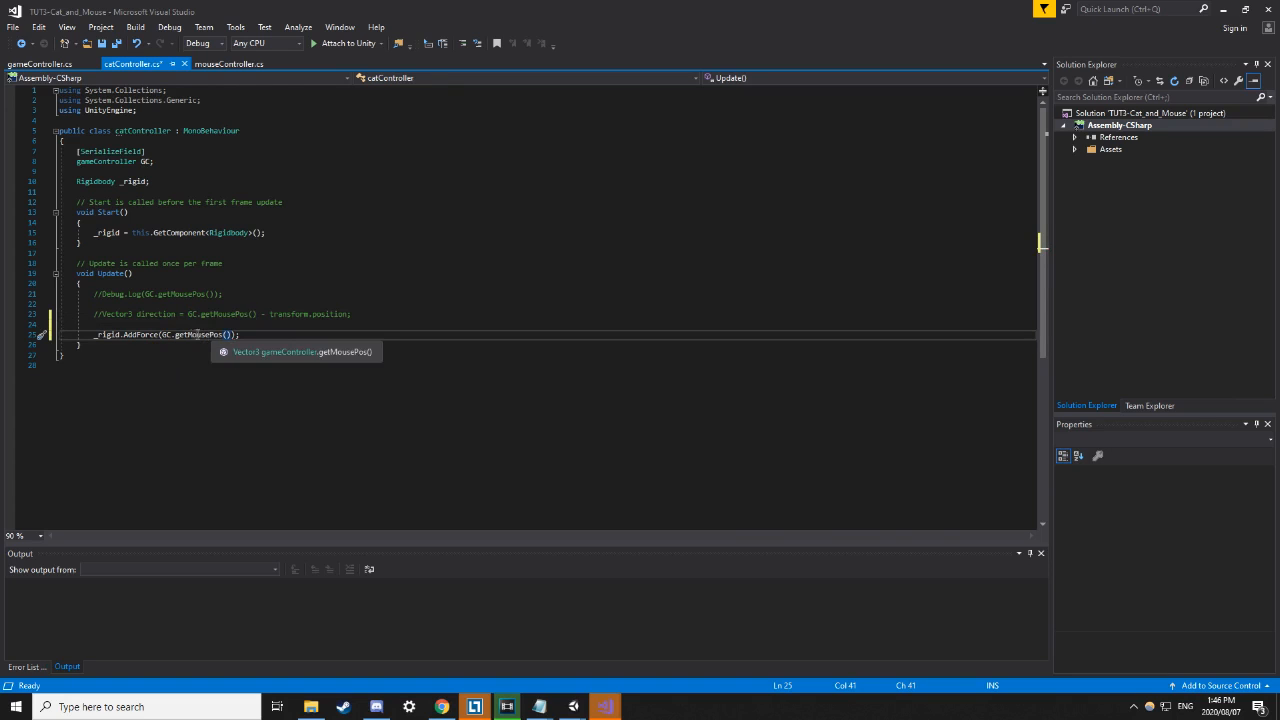
left_click_drag(187, 334, 232, 334)
left_click(264, 344)
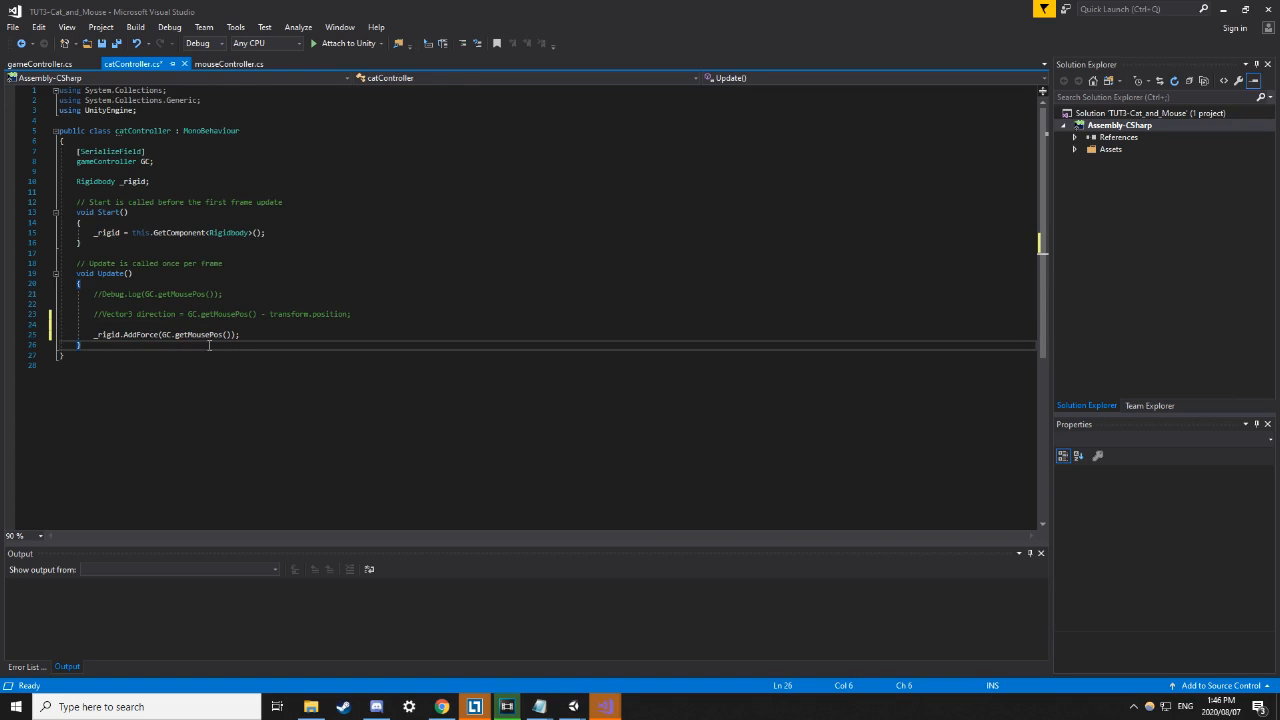
left_click_drag(175, 336, 229, 336)
left_click(241, 336)
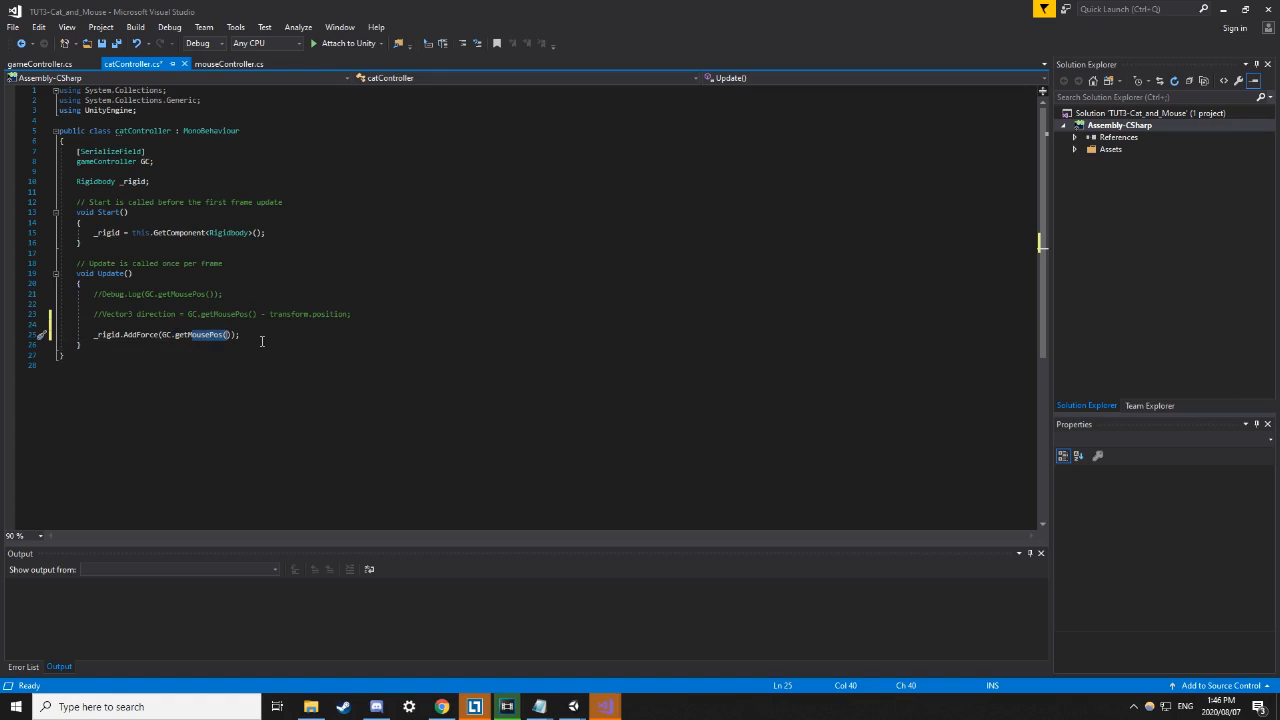
left_click(248, 345)
double_click(166, 336)
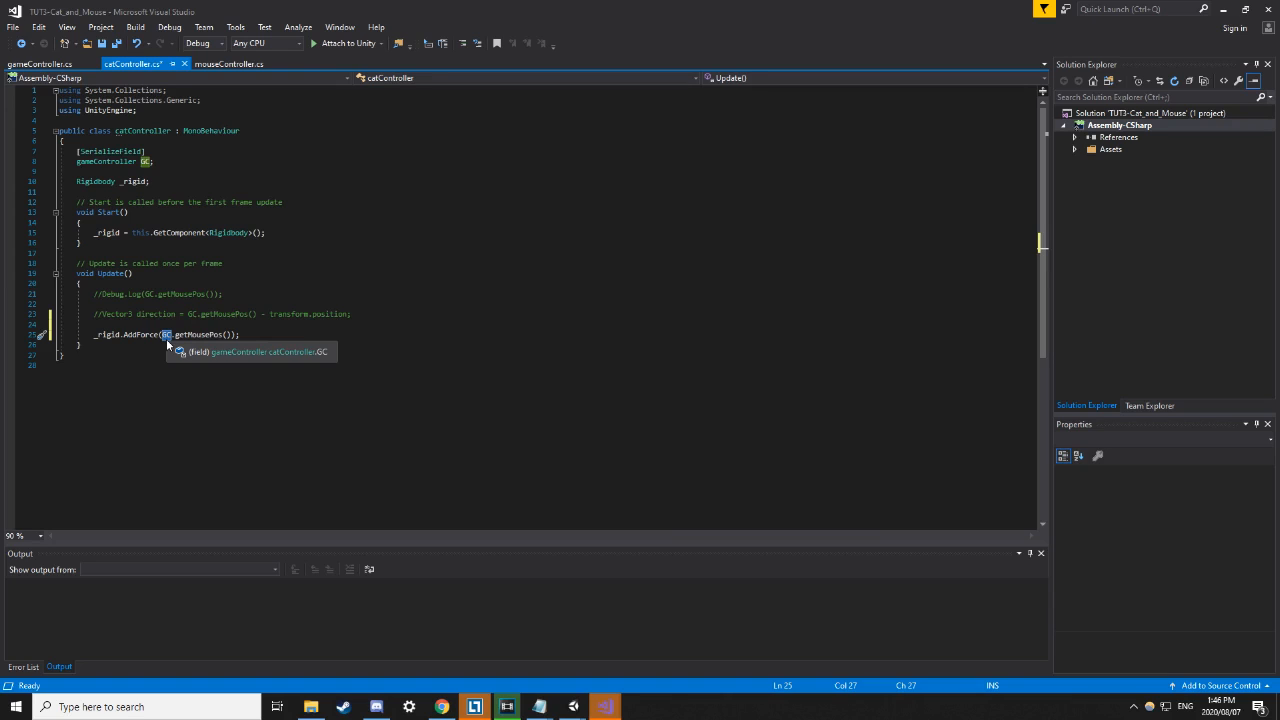
left_click(223, 336)
left_click_drag(223, 336, 162, 336)
left_click(250, 356)
Save catController.cs and bring the Unity editor back to the front.
key("ctrl+s")
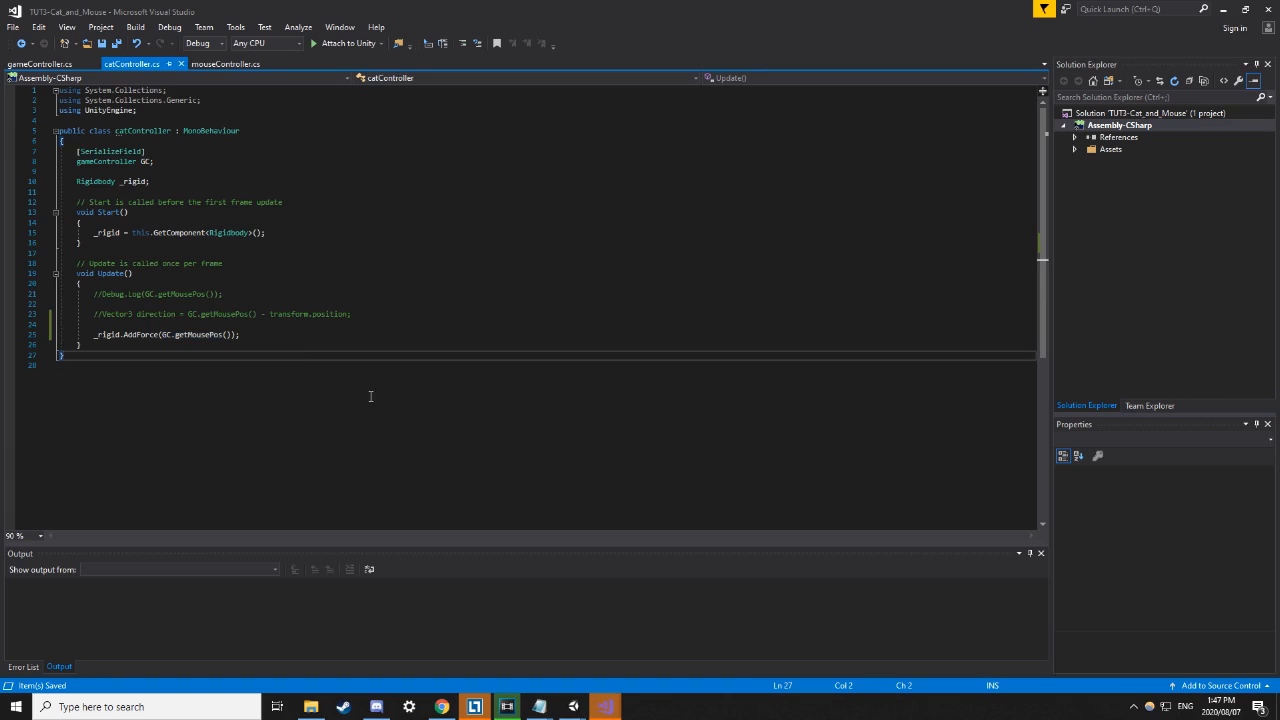
mouse_move(573, 706)
left_click(465, 633)
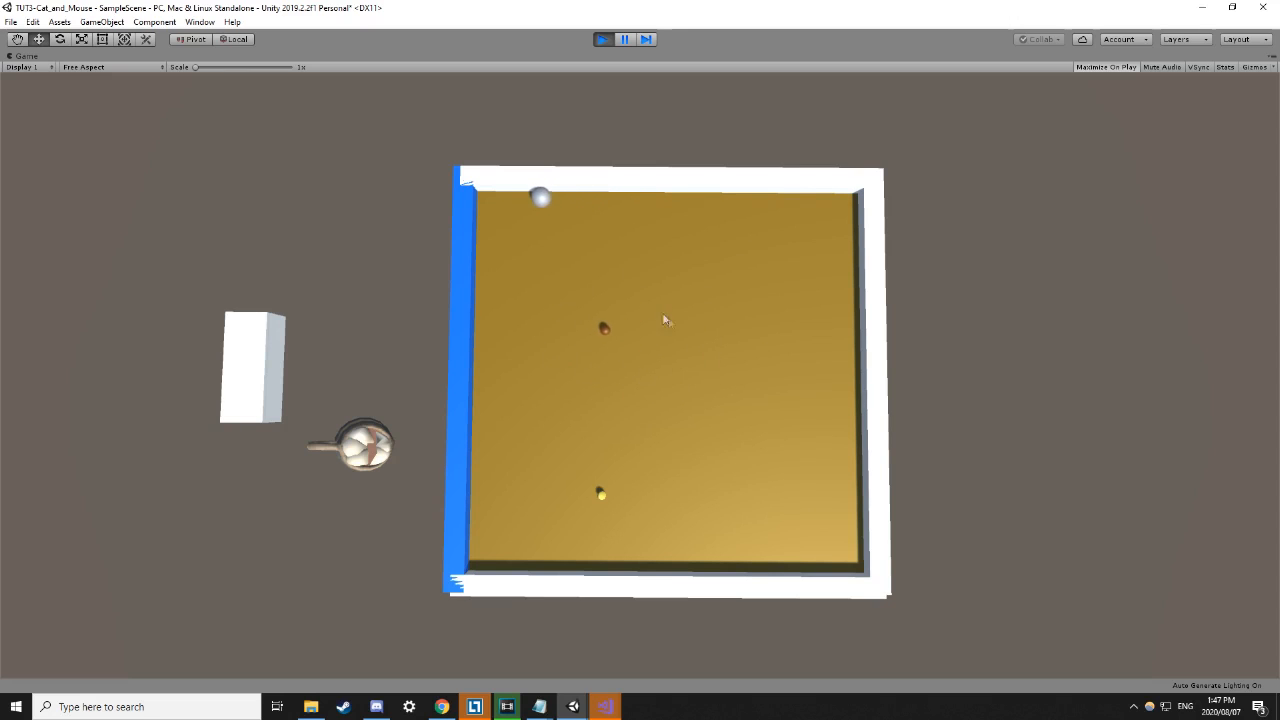
End the play-mode test of the cat's movement and go back to Visual Studio.
left_click(601, 40)
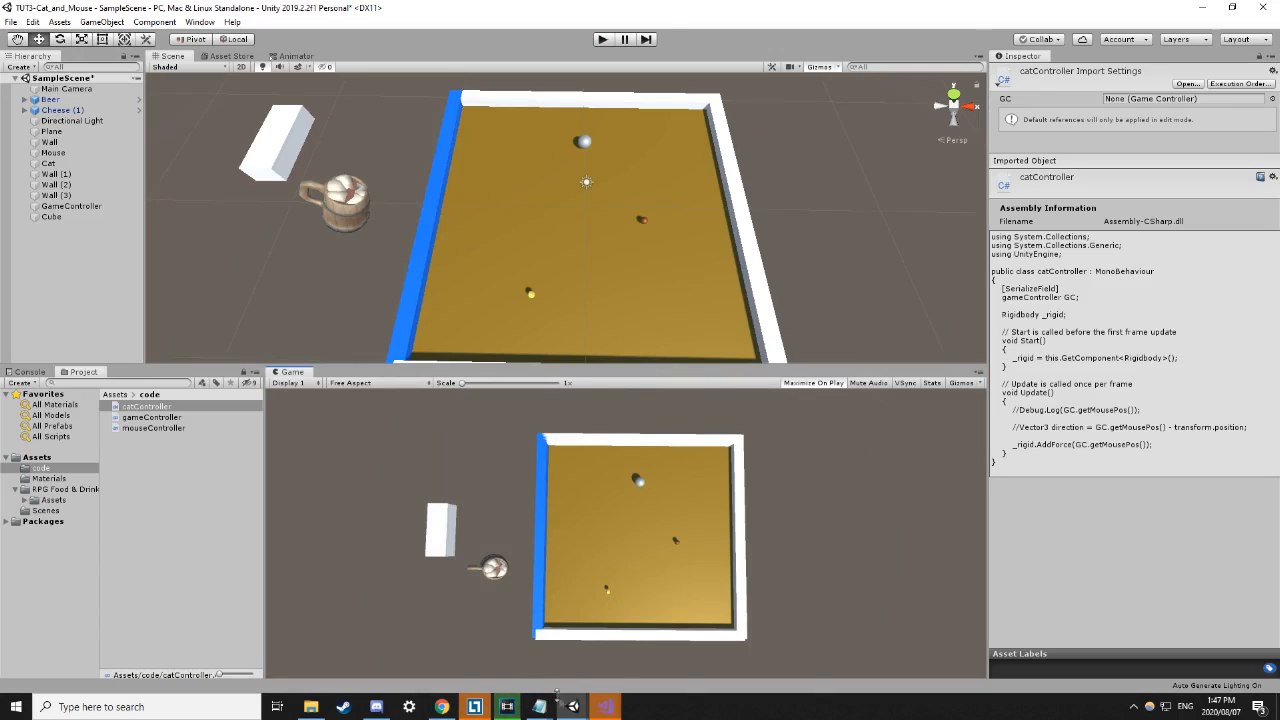
mouse_move(606, 706)
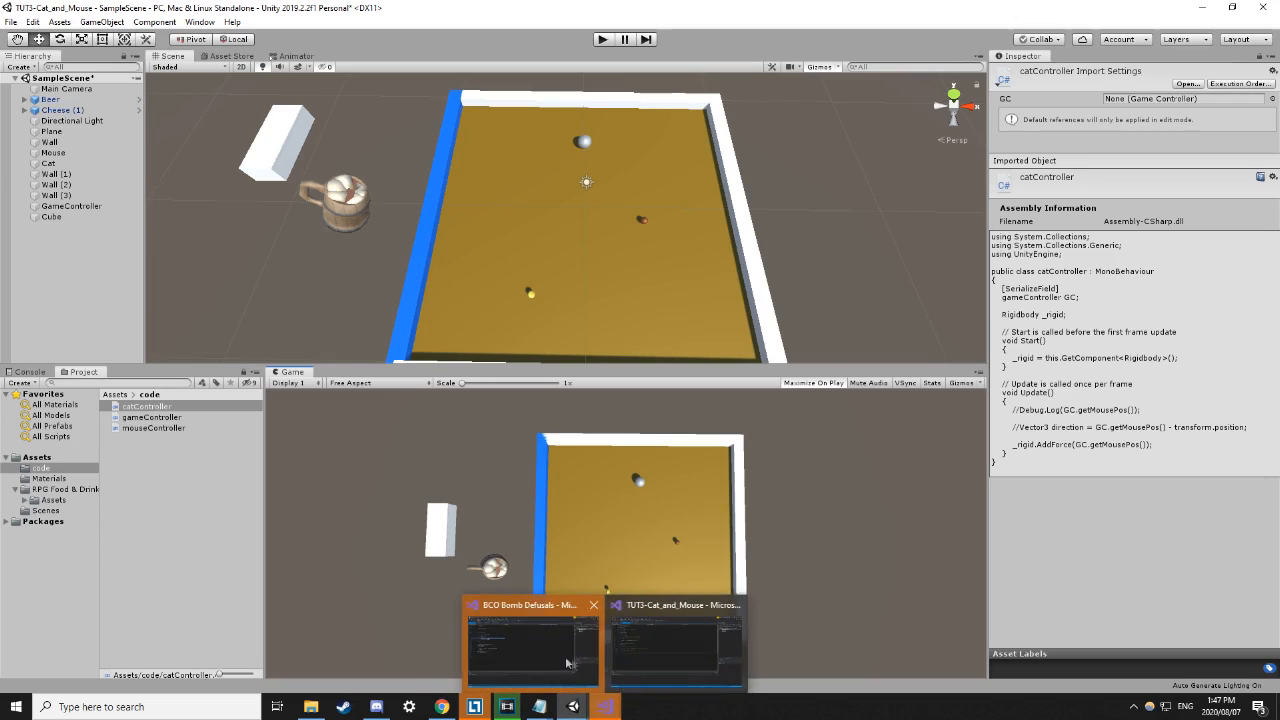
left_click(675, 652)
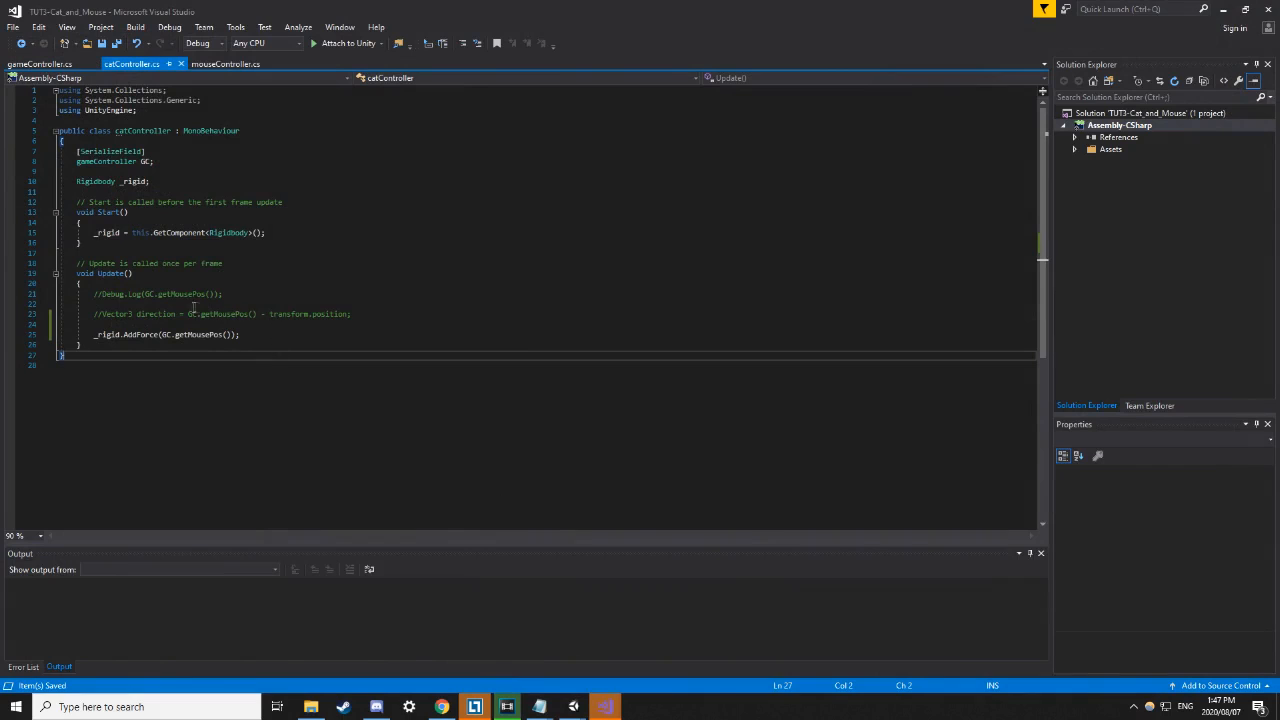
Uncomment the direction line and review its GC.getMousePos() - transform.position subtraction.
left_click(103, 314)
key("BackSpace")
key("BackSpace")
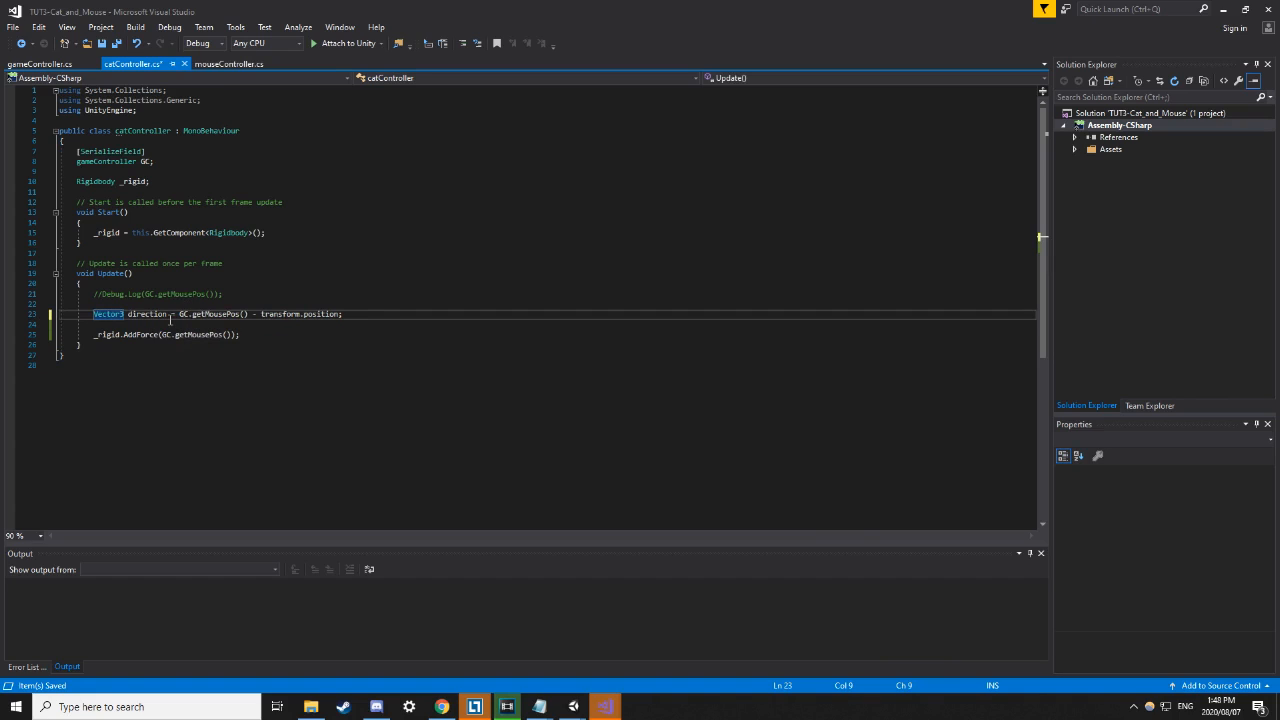
left_click_drag(249, 314, 180, 315)
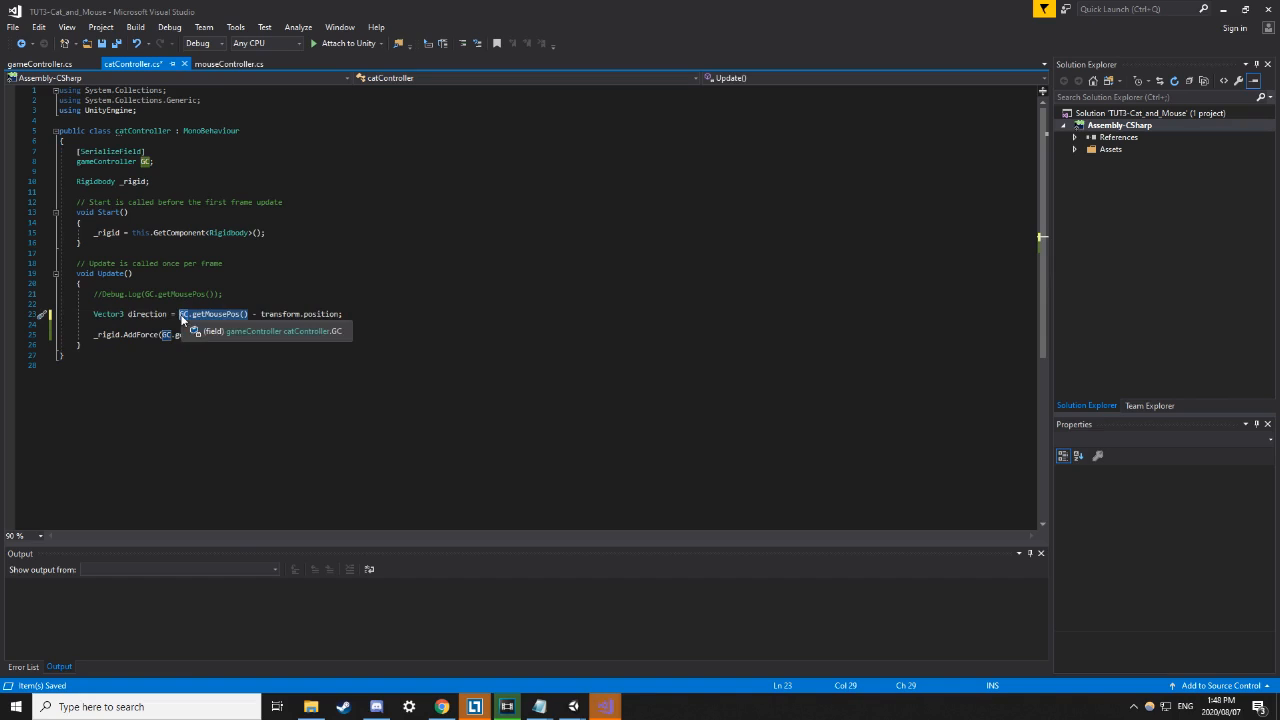
left_click_drag(261, 314, 343, 315)
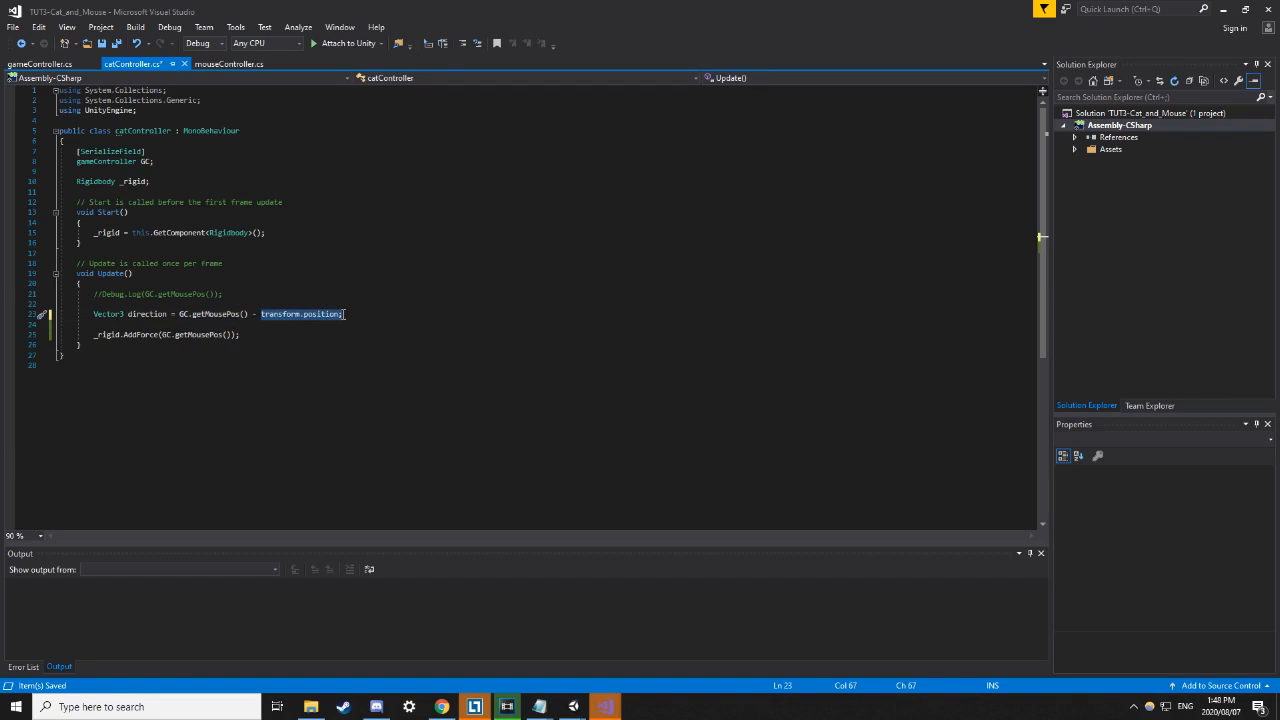
left_click(378, 304)
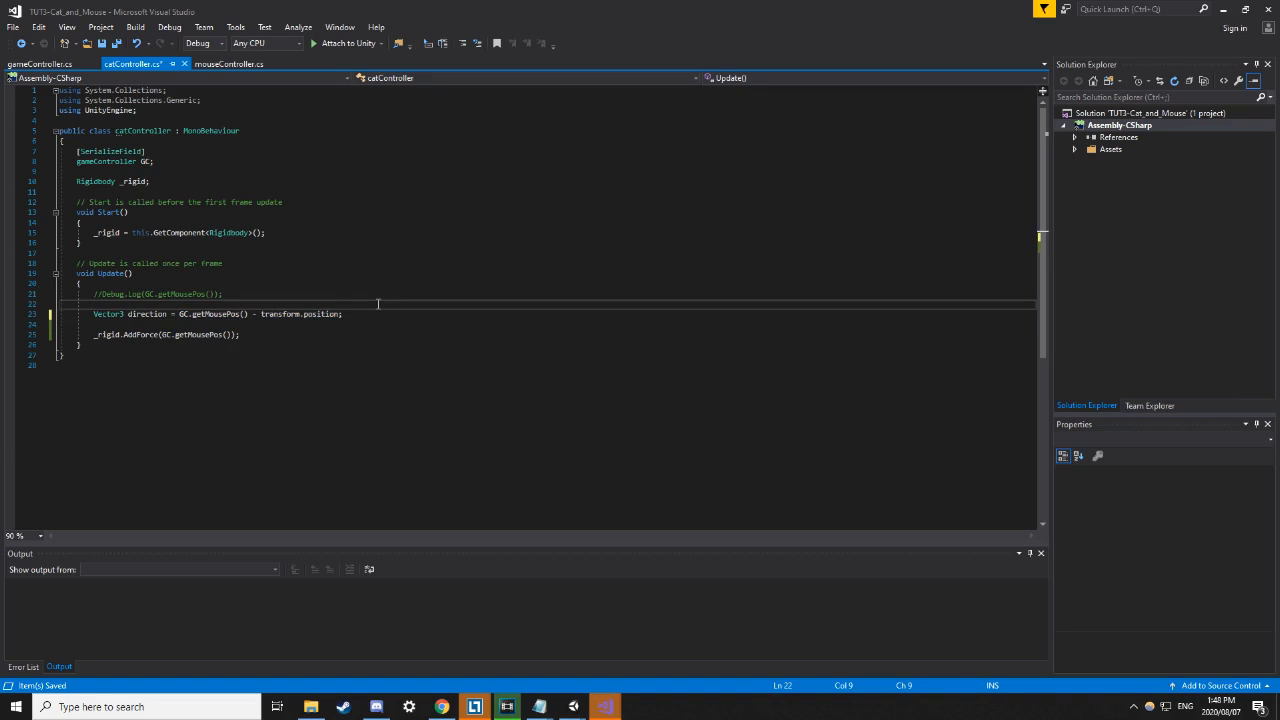
left_click(278, 357)
left_click_drag(179, 314, 348, 314)
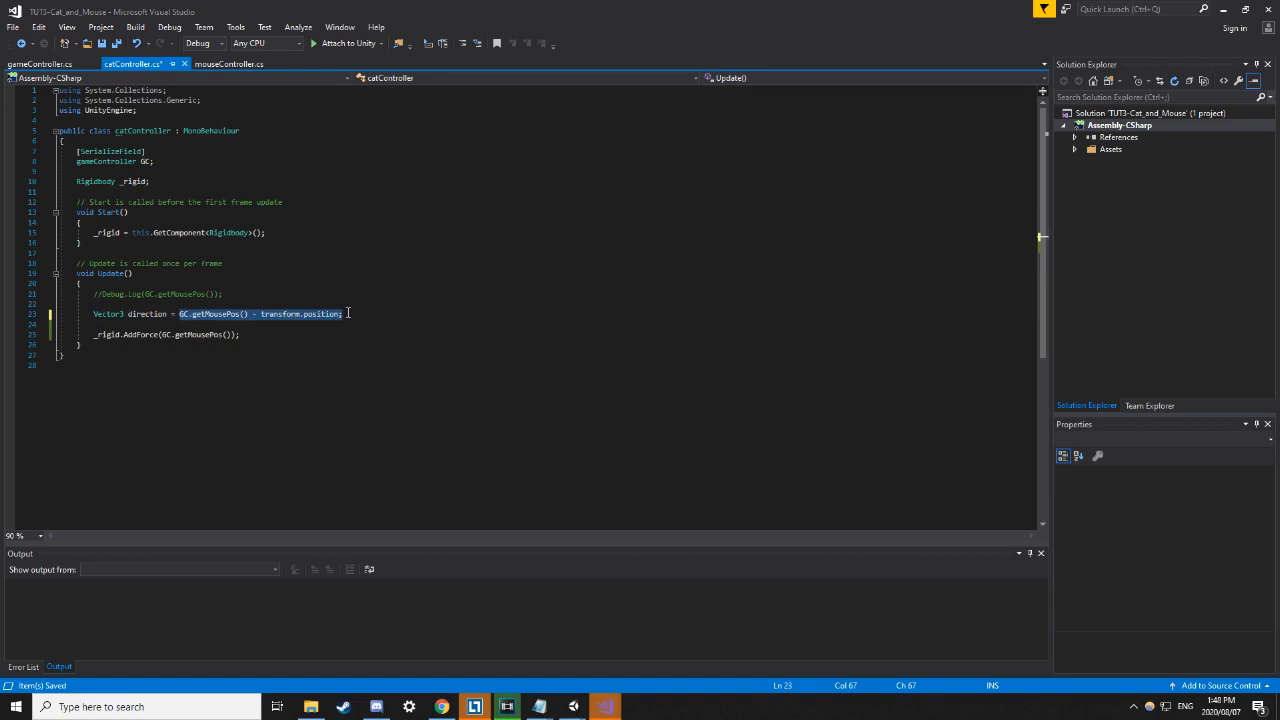
left_click(341, 325)
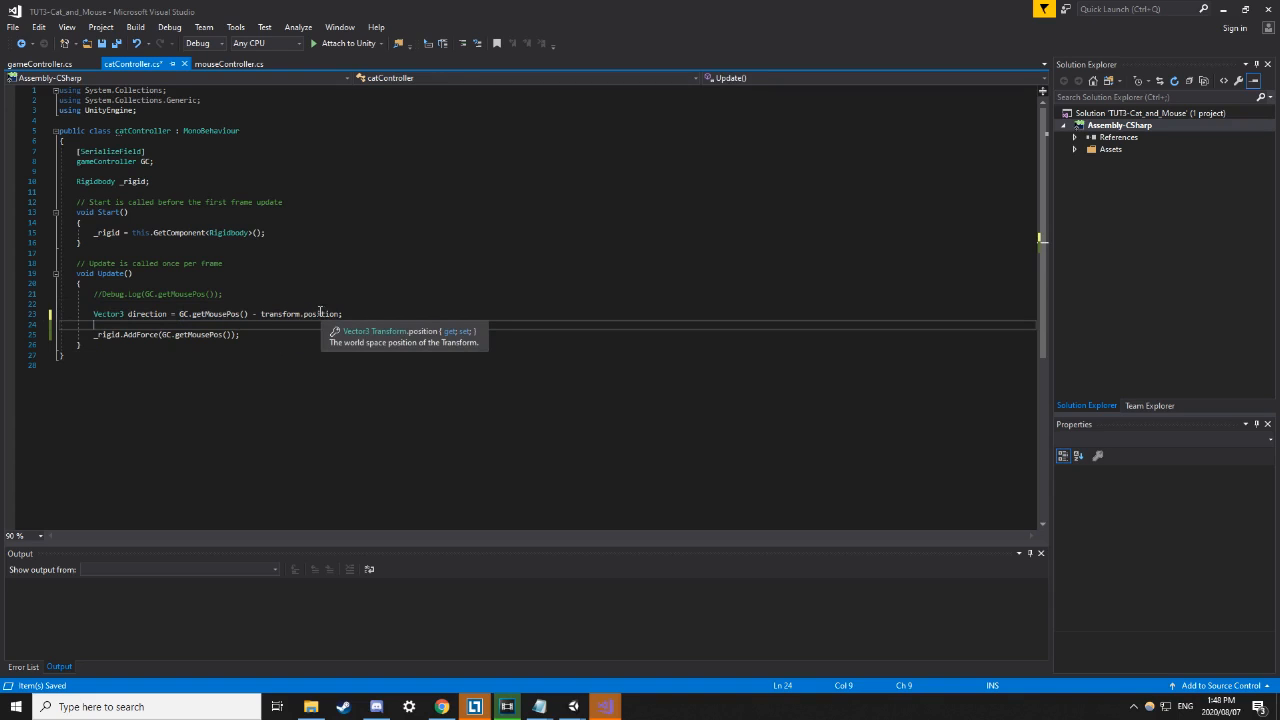
Insert 'this' before transform.position and copy .GetComponent<Rigidbody>() from line 15.
left_click(260, 314)
type("this")
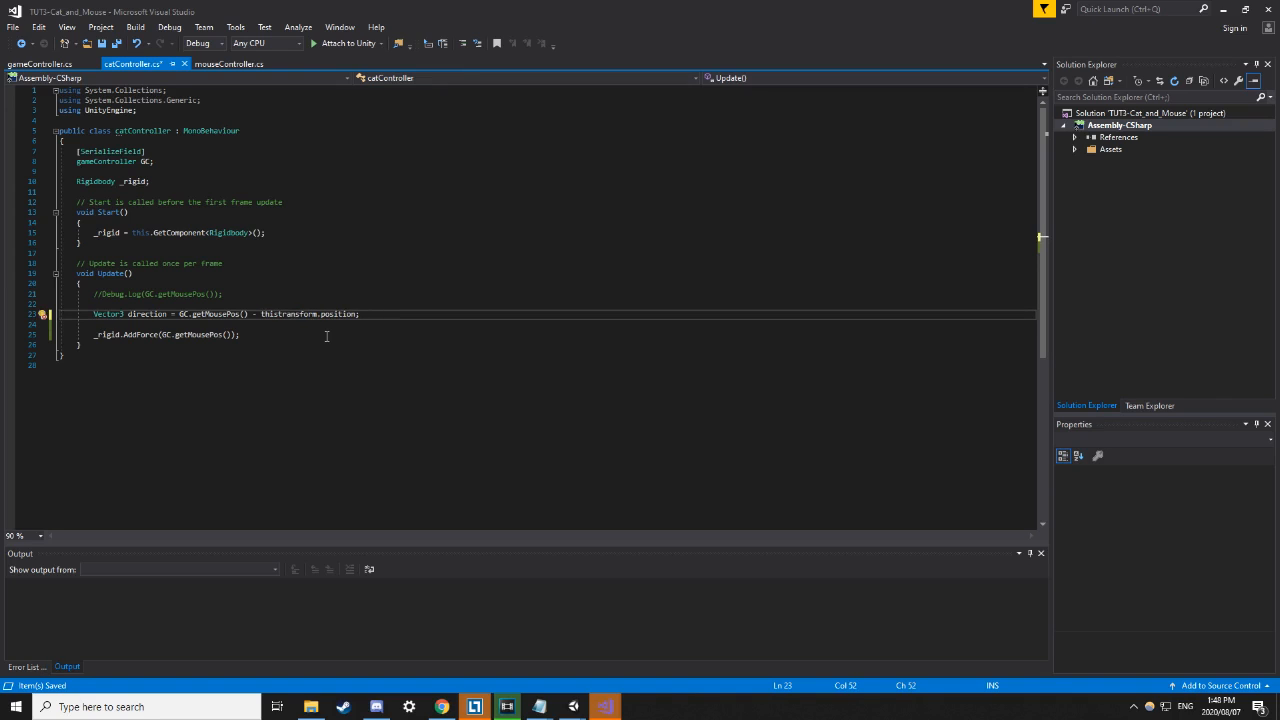
left_click_drag(151, 232, 262, 232)
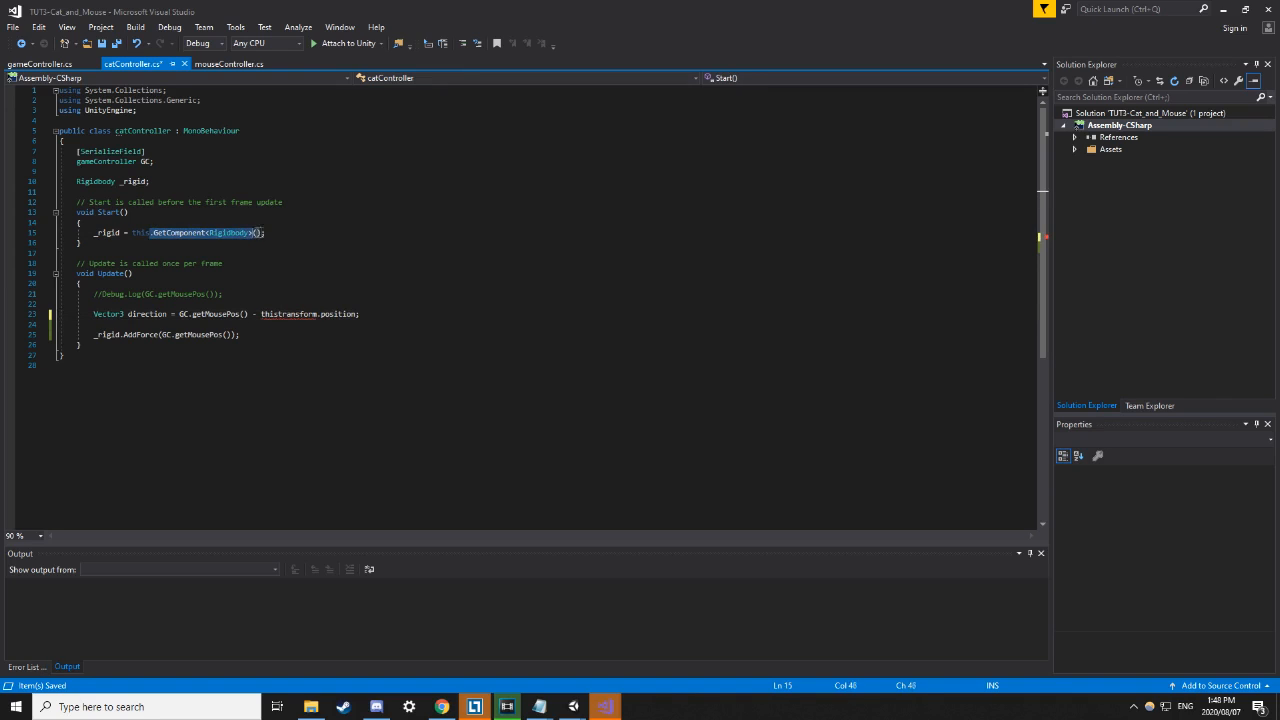
Paste the GetComponent call after 'this' and change it to GetComponent<Transform>().
left_click(281, 314)
type(".GetComponent<Rigidbody>()")
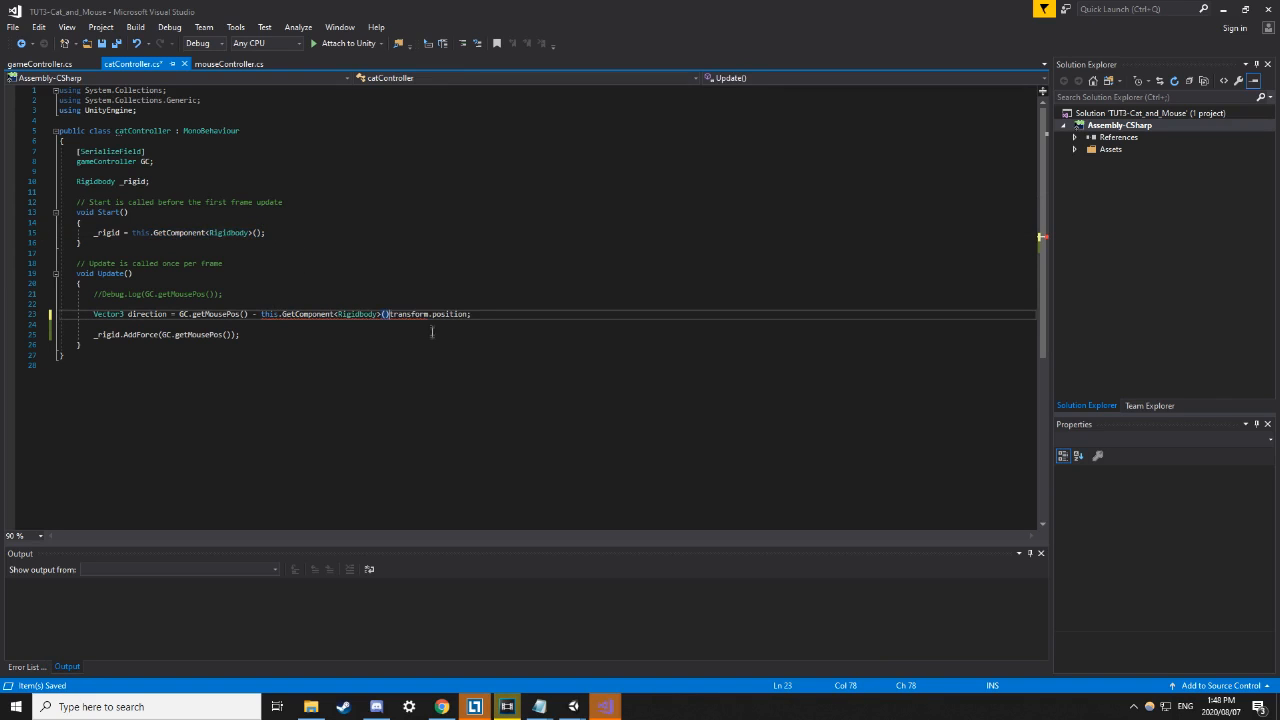
double_click(358, 314)
type("Trand")
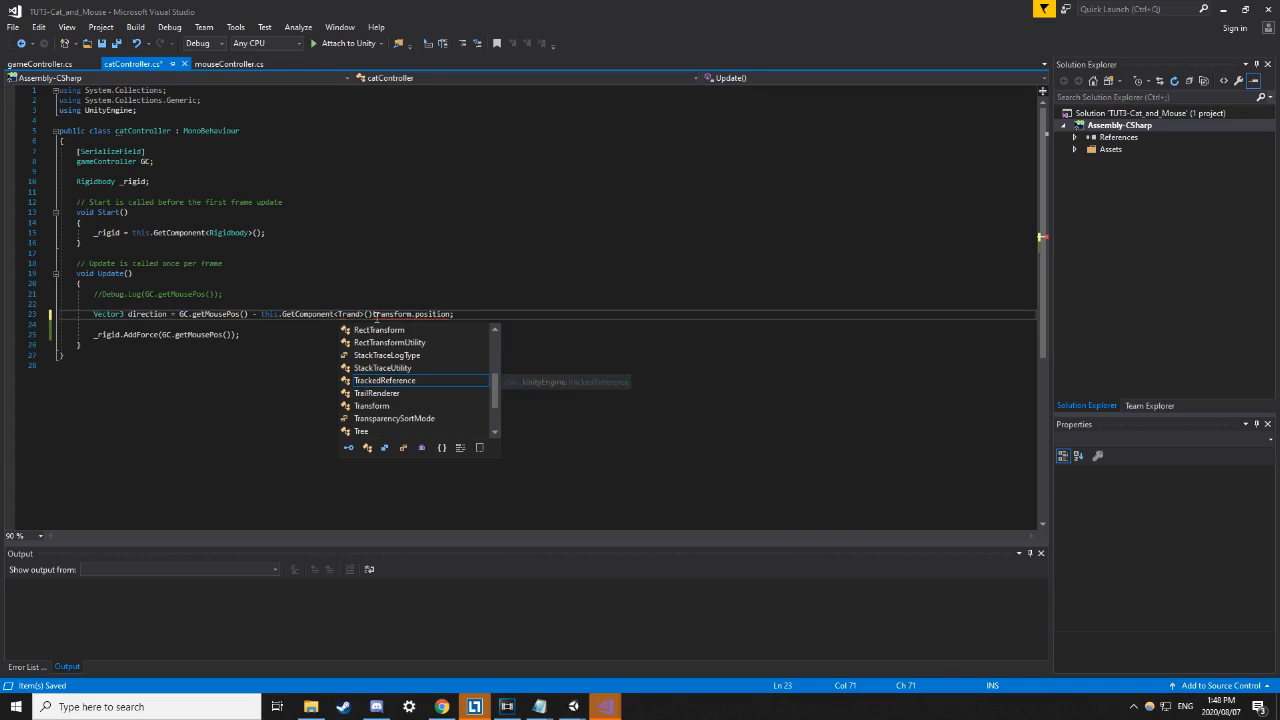
key("Down")
key("Down")
key("Down")
key("Tab")
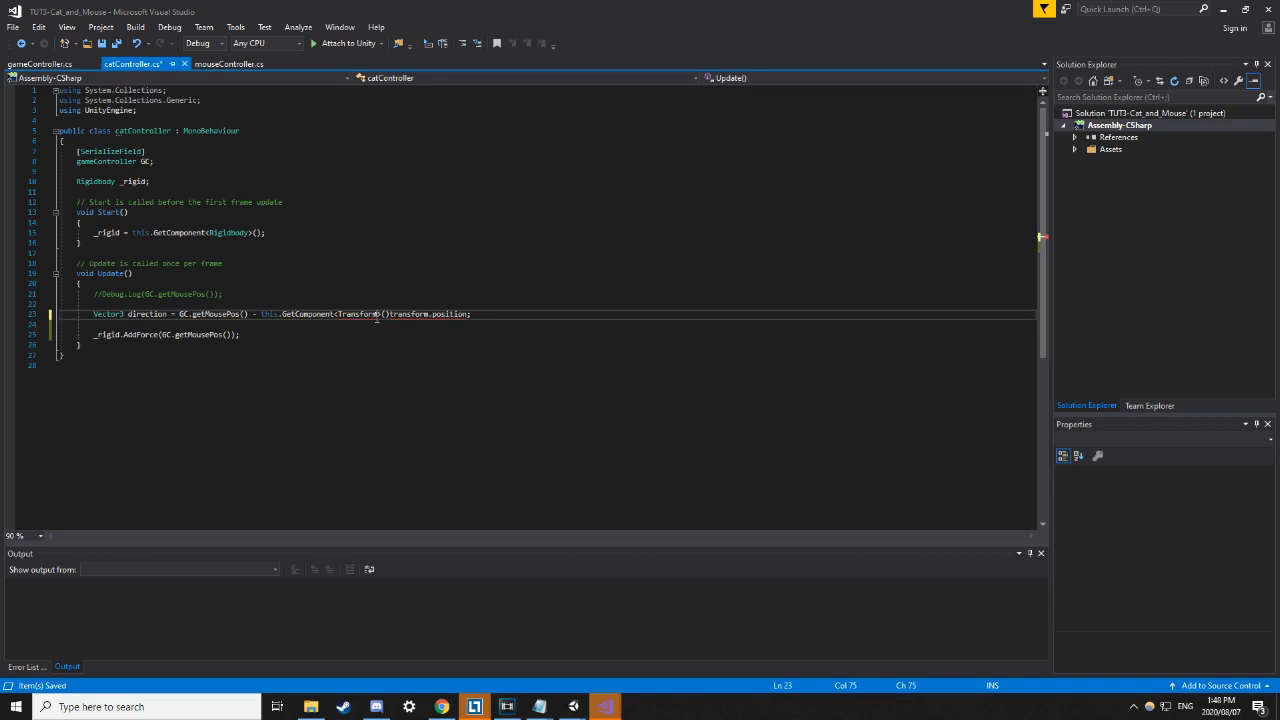
key("Right")
key("Right")
key("Right")
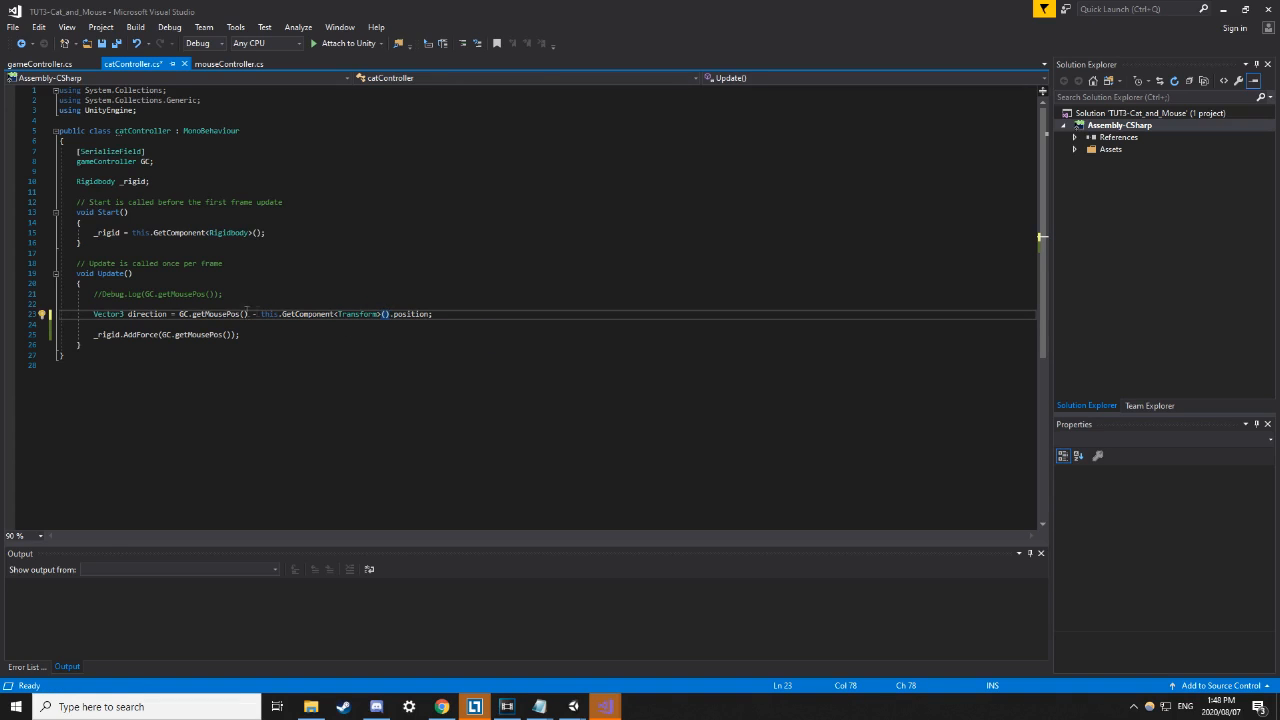
Replace this.GetComponent<Transform>() with transform and save catController.cs.
left_click_drag(389, 314, 261, 314)
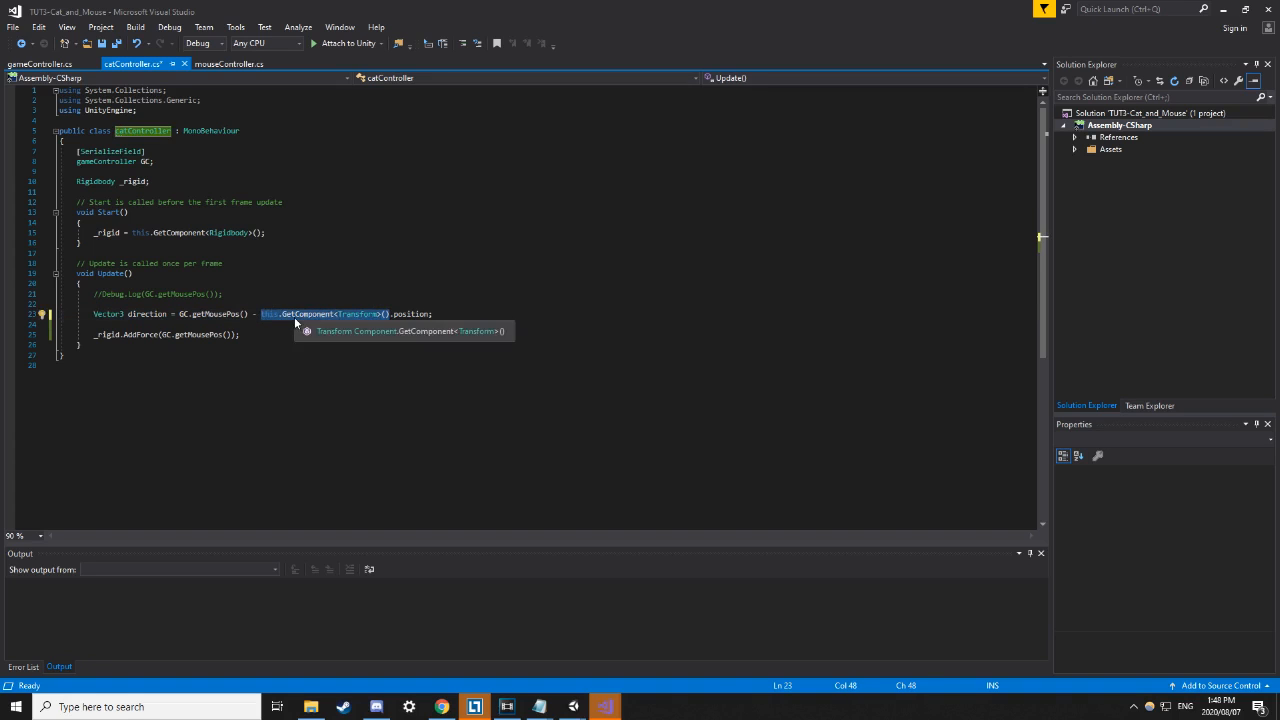
type("transform")
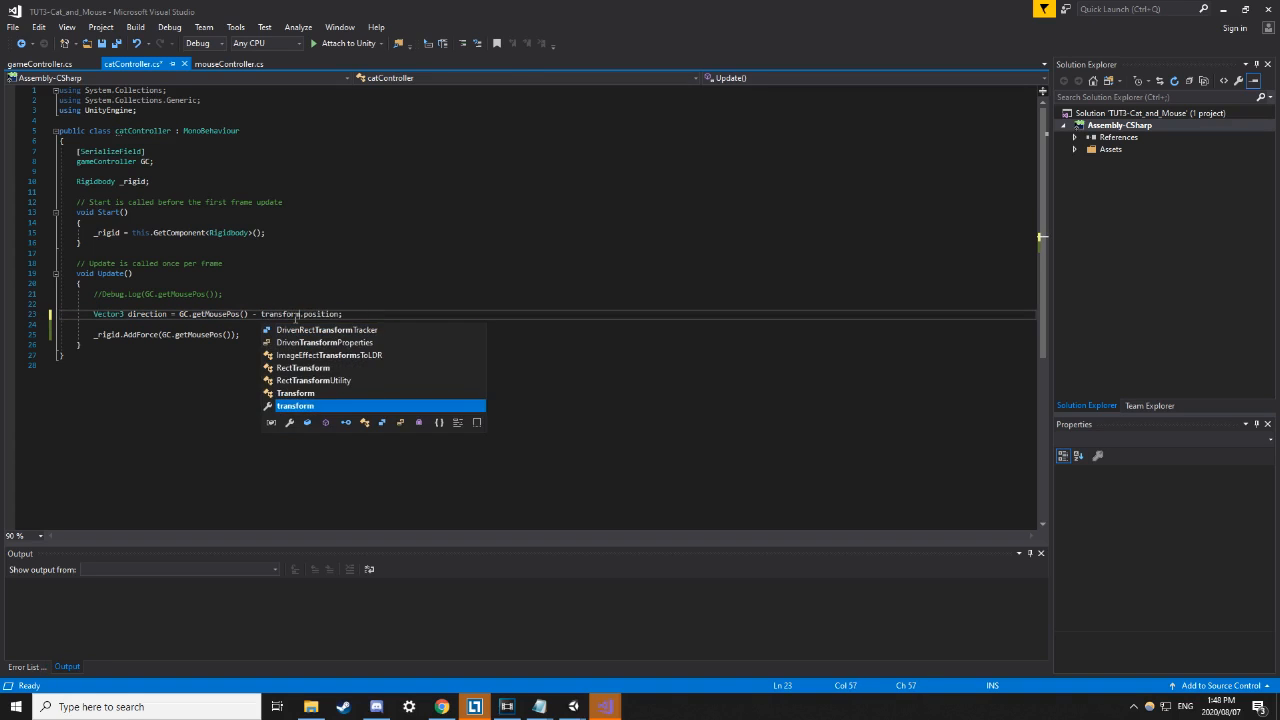
left_click(366, 287)
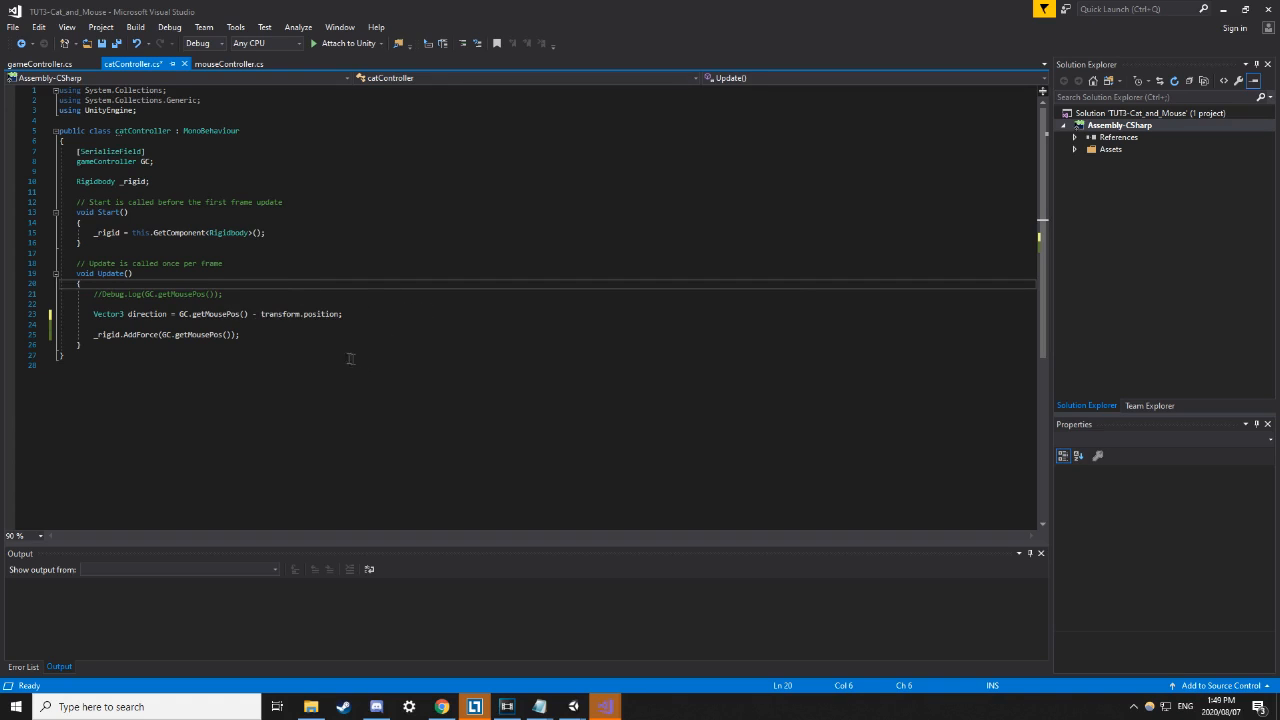
double_click(277, 314)
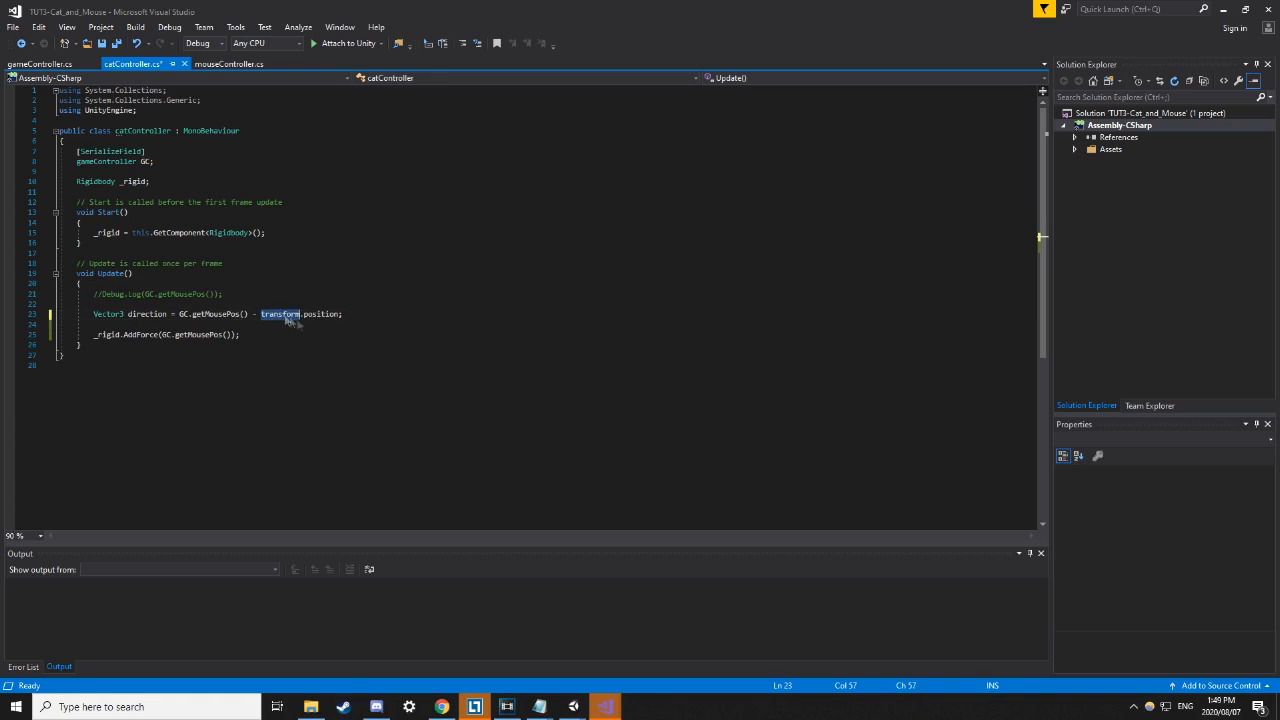
left_click(303, 377)
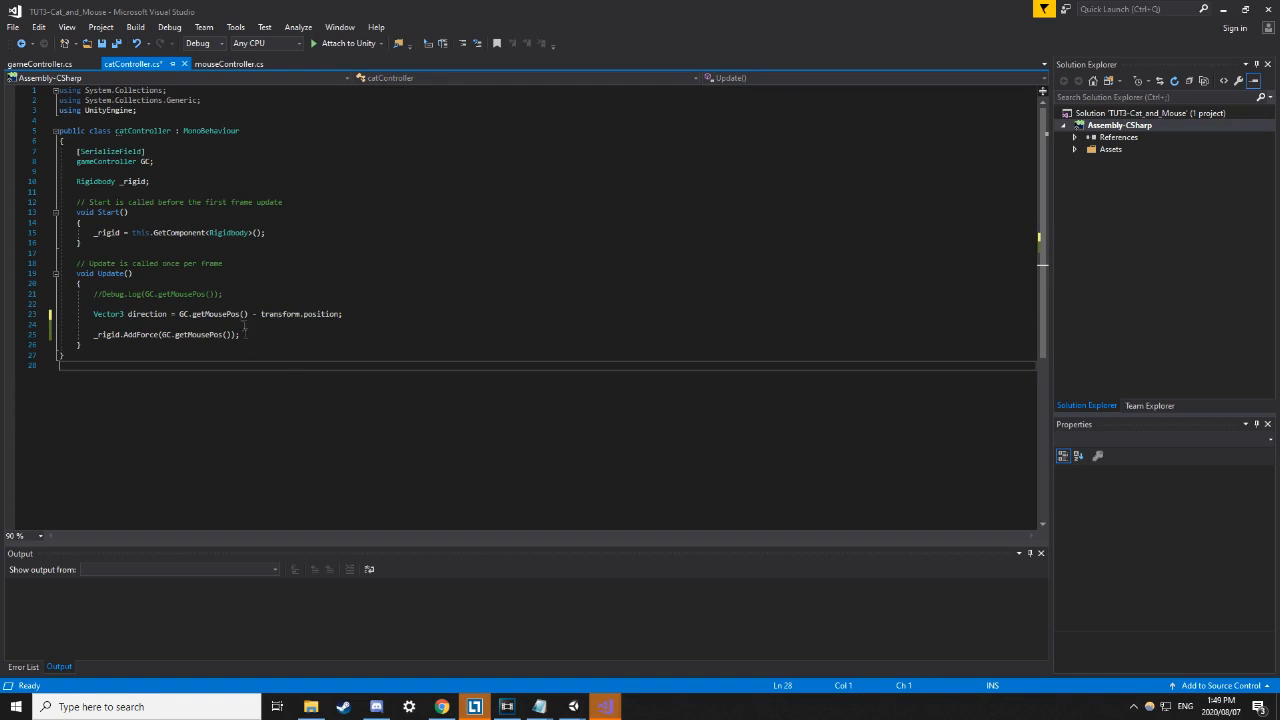
key("ctrl+s")
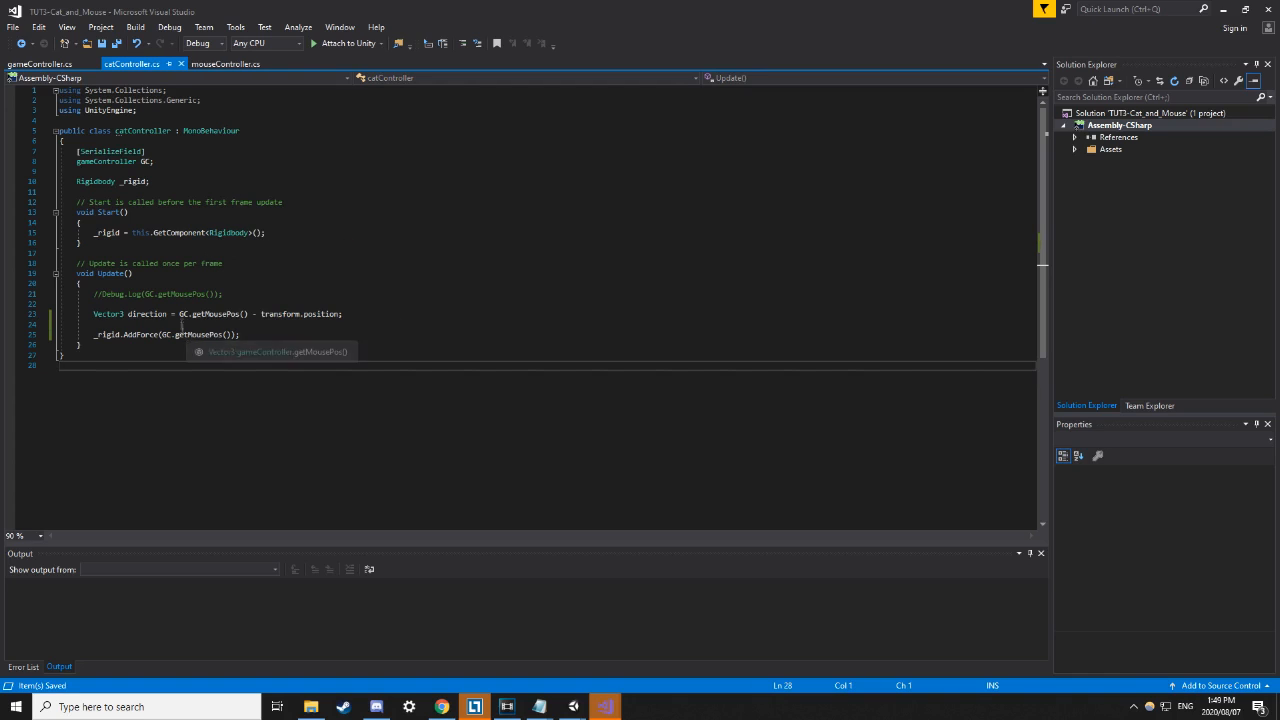
left_click_drag(176, 312, 251, 314)
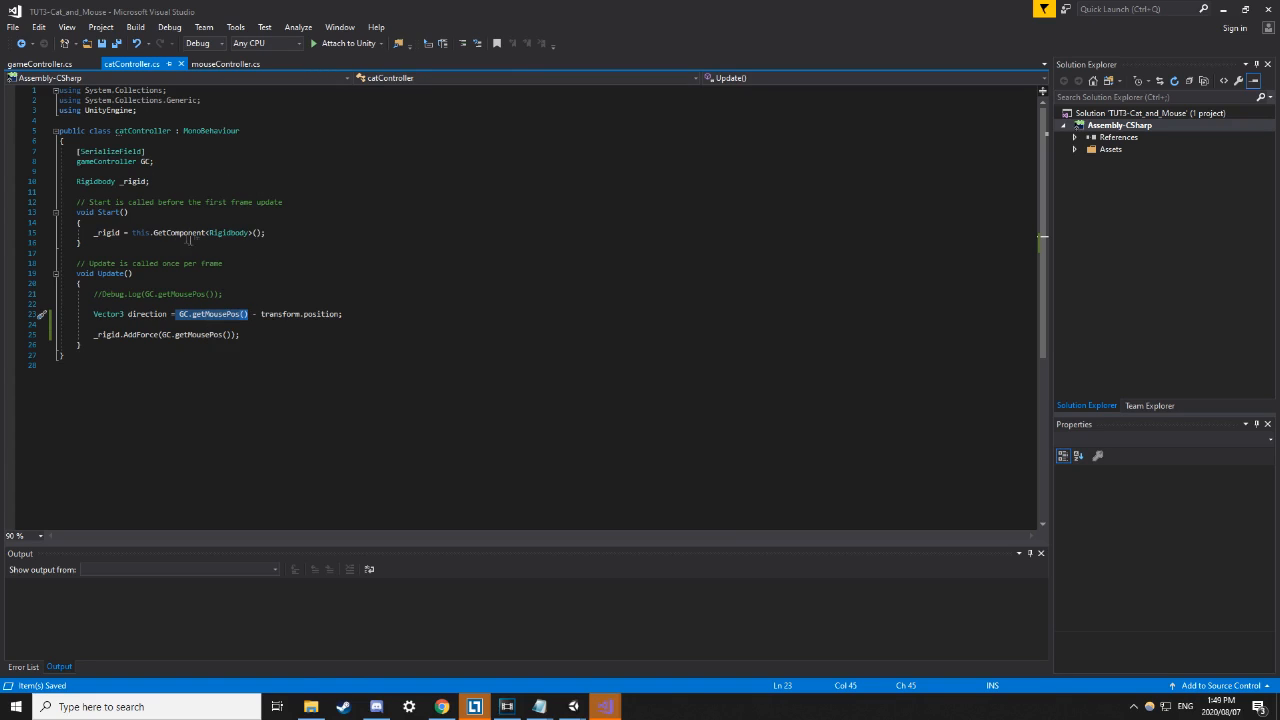
Highlight the gameController-typed GC field on line 8, then bring up the gameController.cs script.
left_click_drag(160, 161, 67, 161)
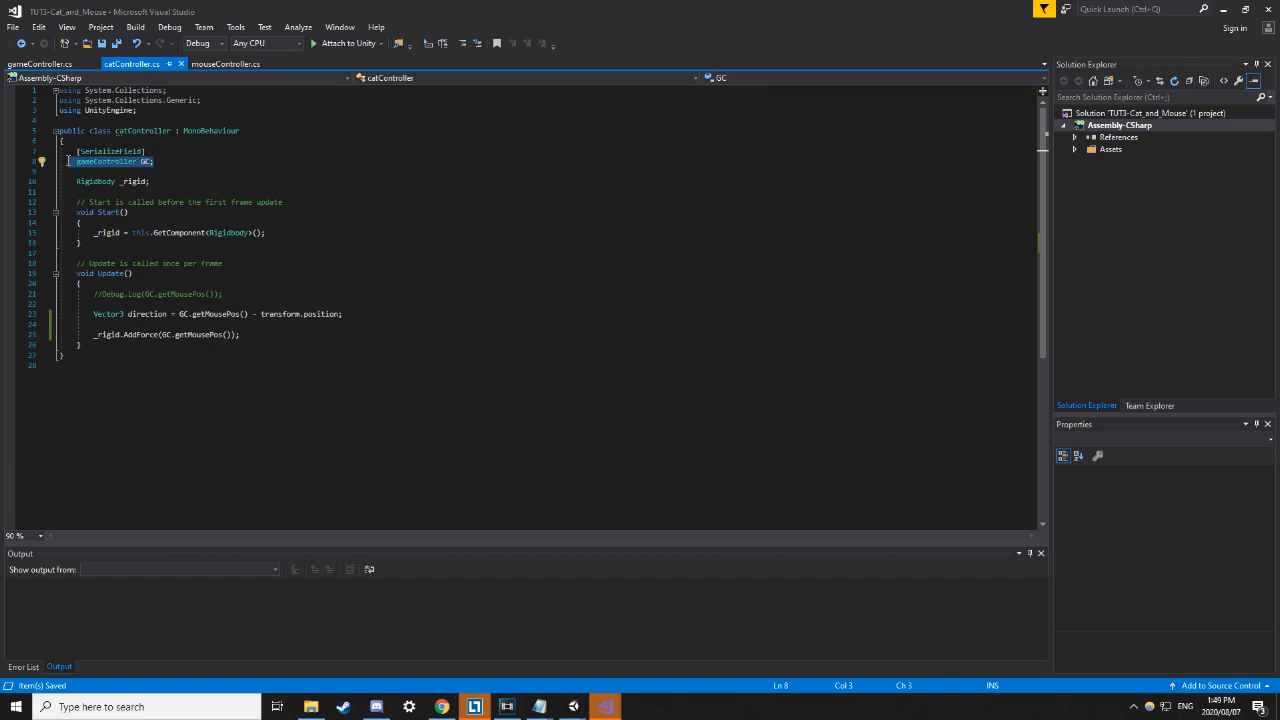
left_click(78, 171)
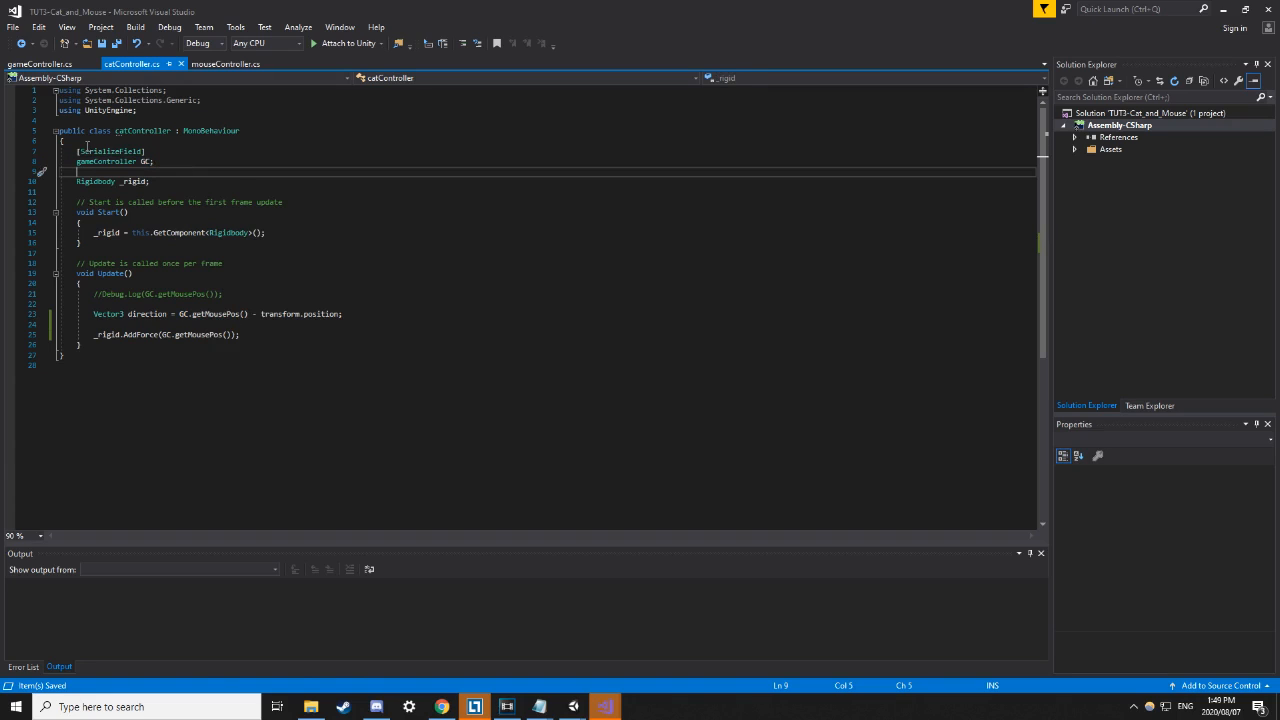
left_click(115, 161)
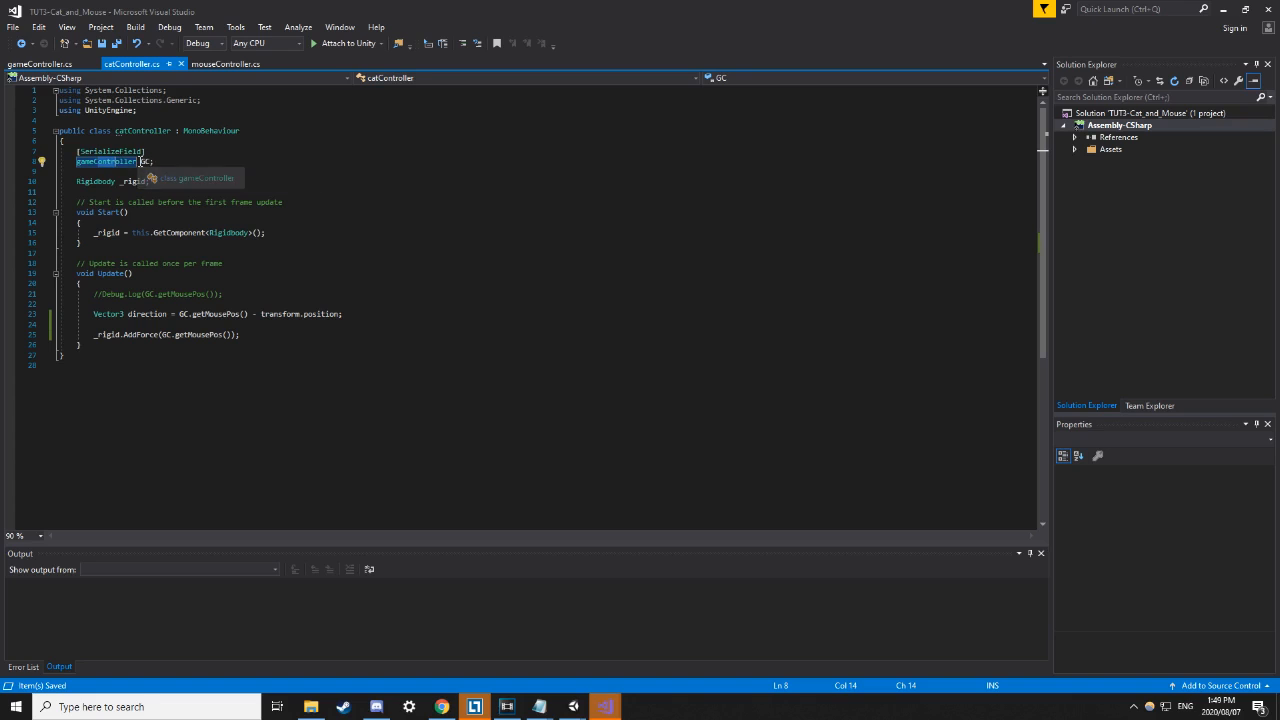
left_click(35, 64)
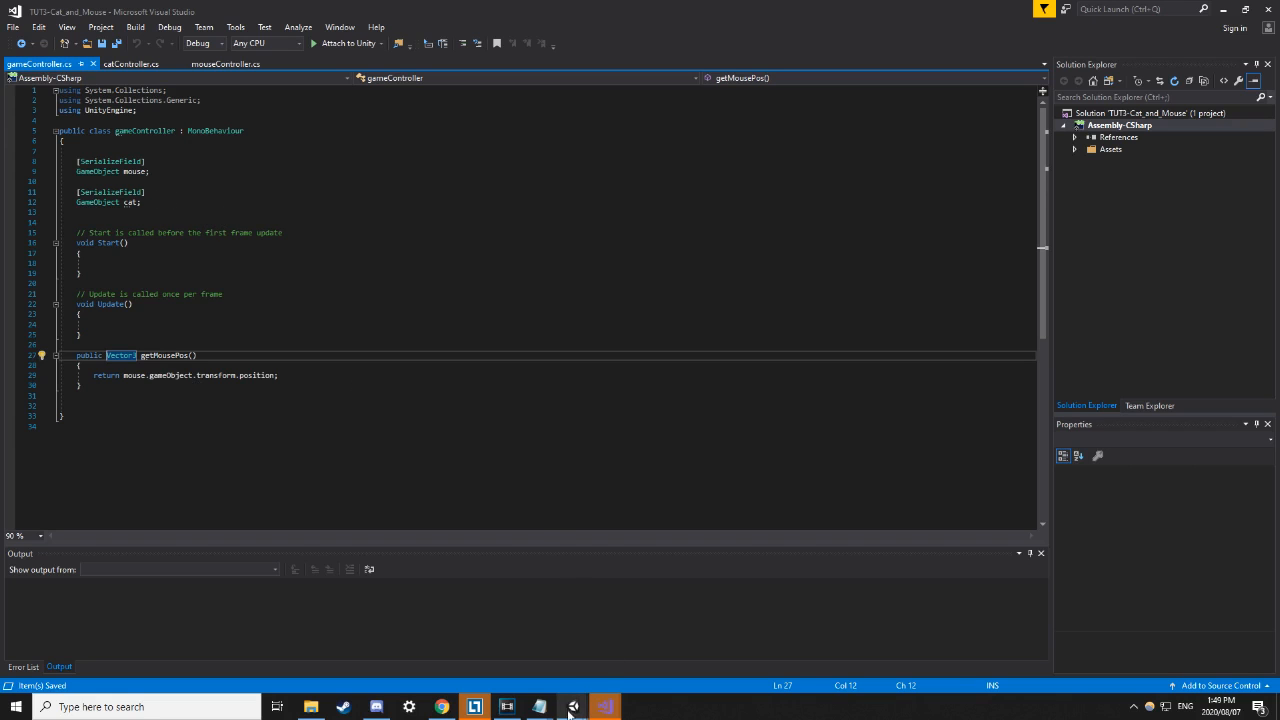
Back in Unity, inspect the Plane, Cat, Mouse and GameController objects in the arena scene.
mouse_move(573, 708)
left_click(497, 645)
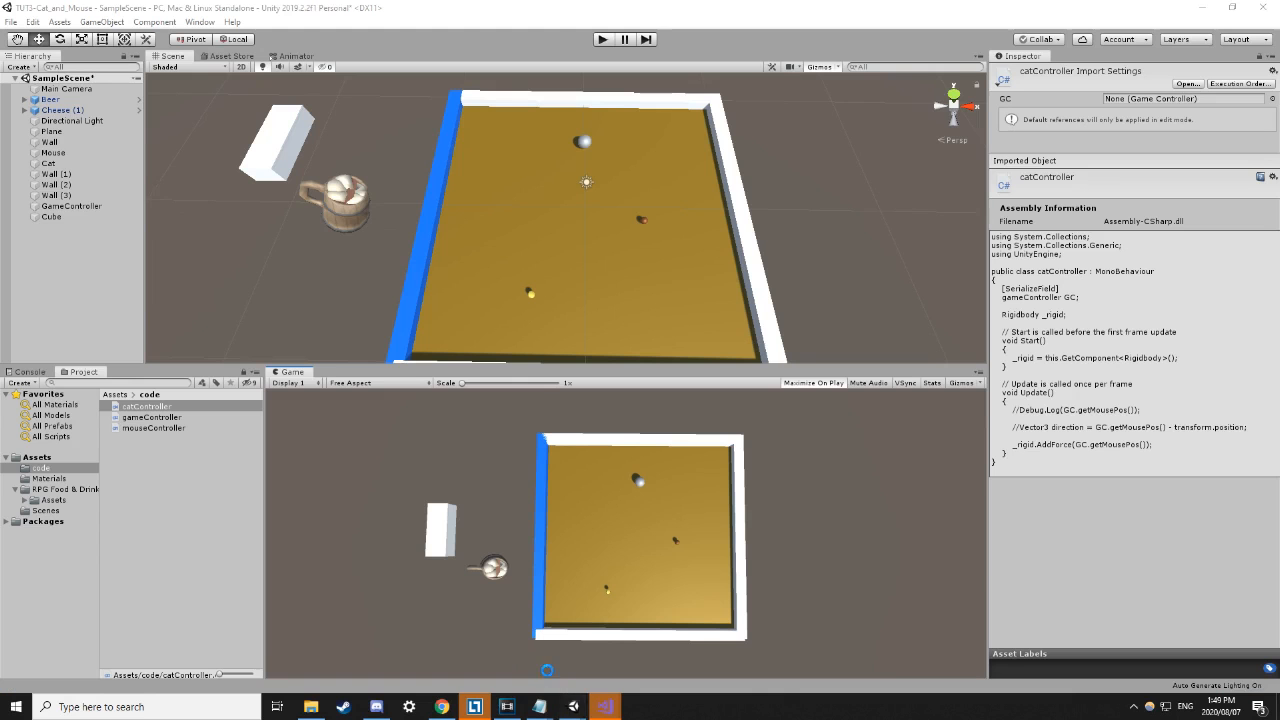
left_click(488, 228)
right_click_drag(412, 268, 383, 238)
left_click(555, 120)
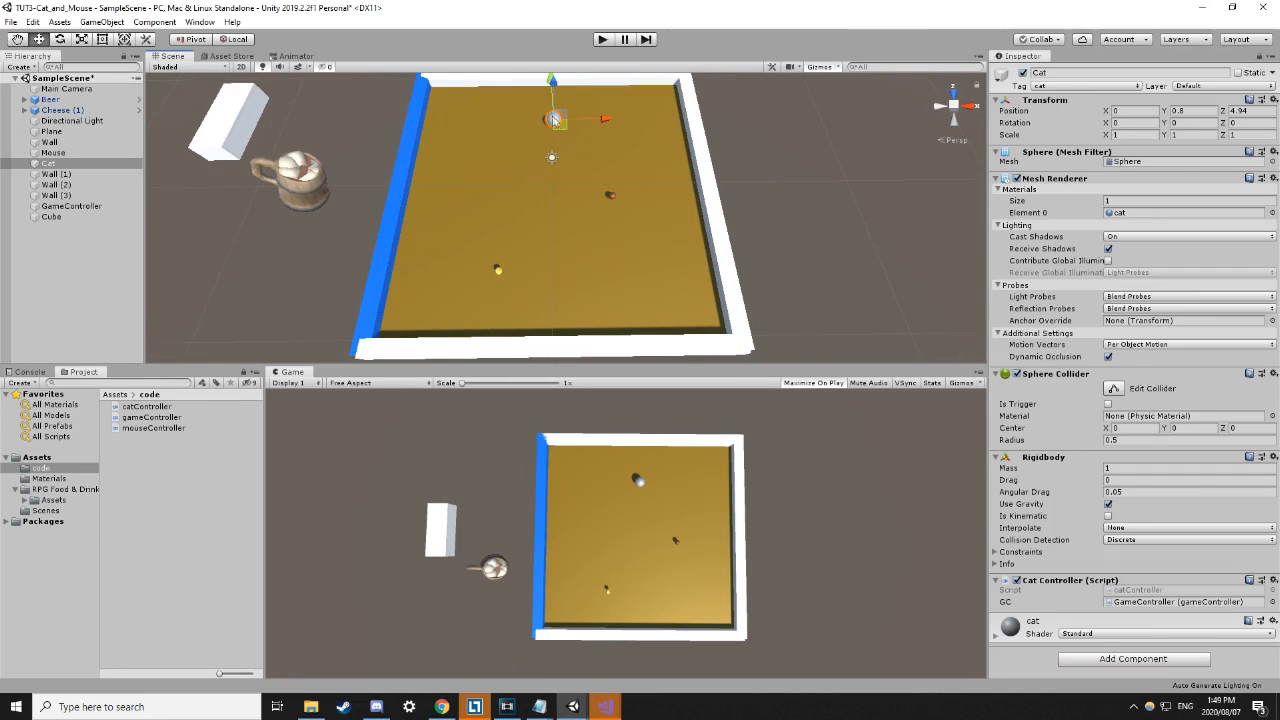
left_click(612, 196)
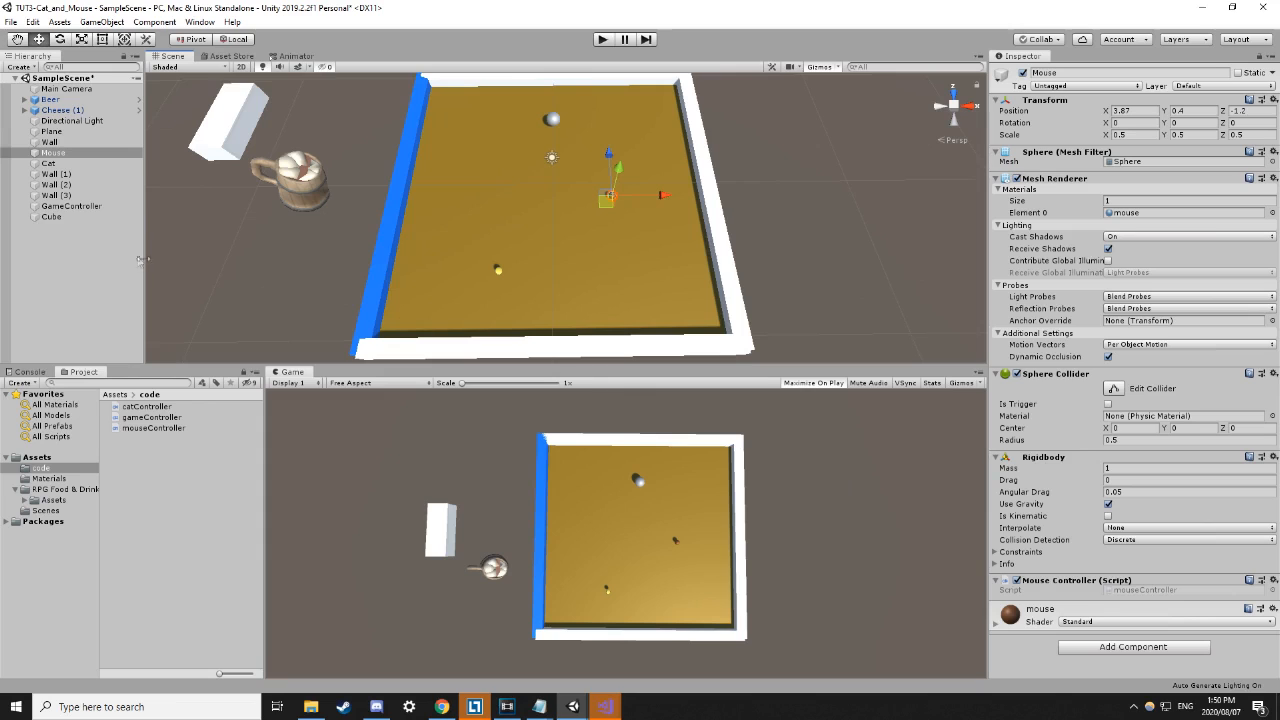
left_click(89, 207)
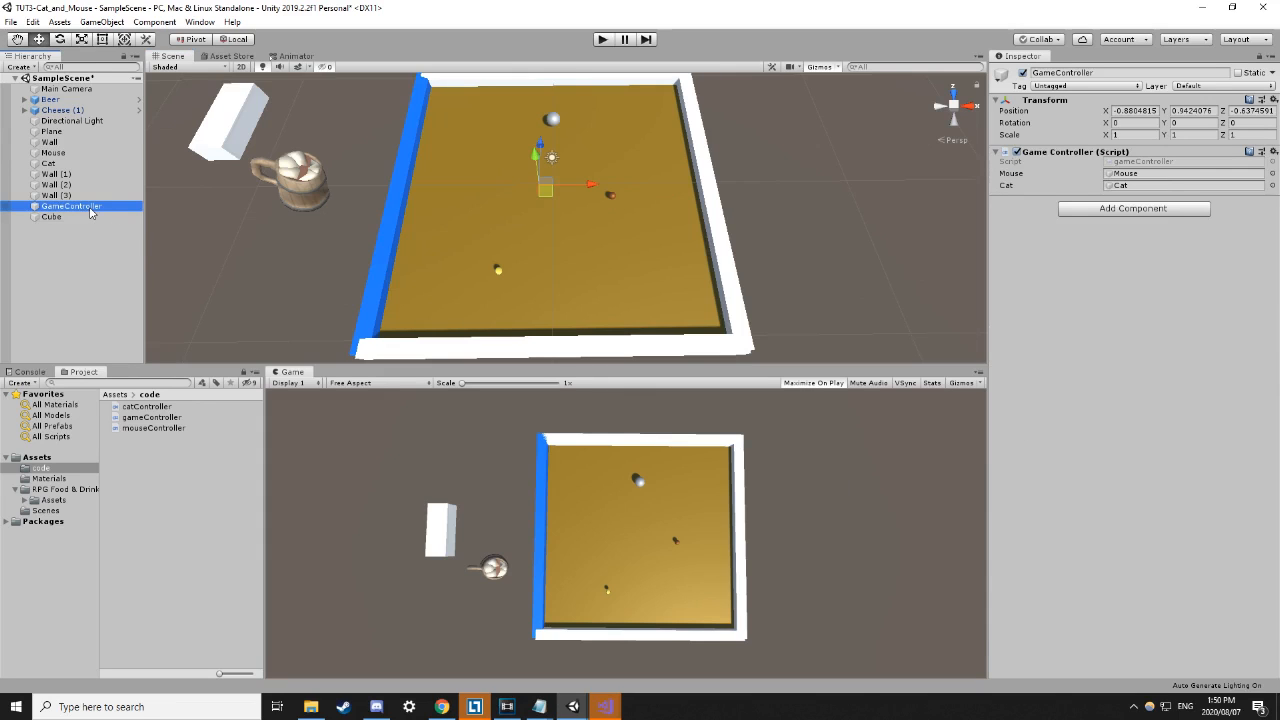
middle_click_drag(354, 197, 362, 224)
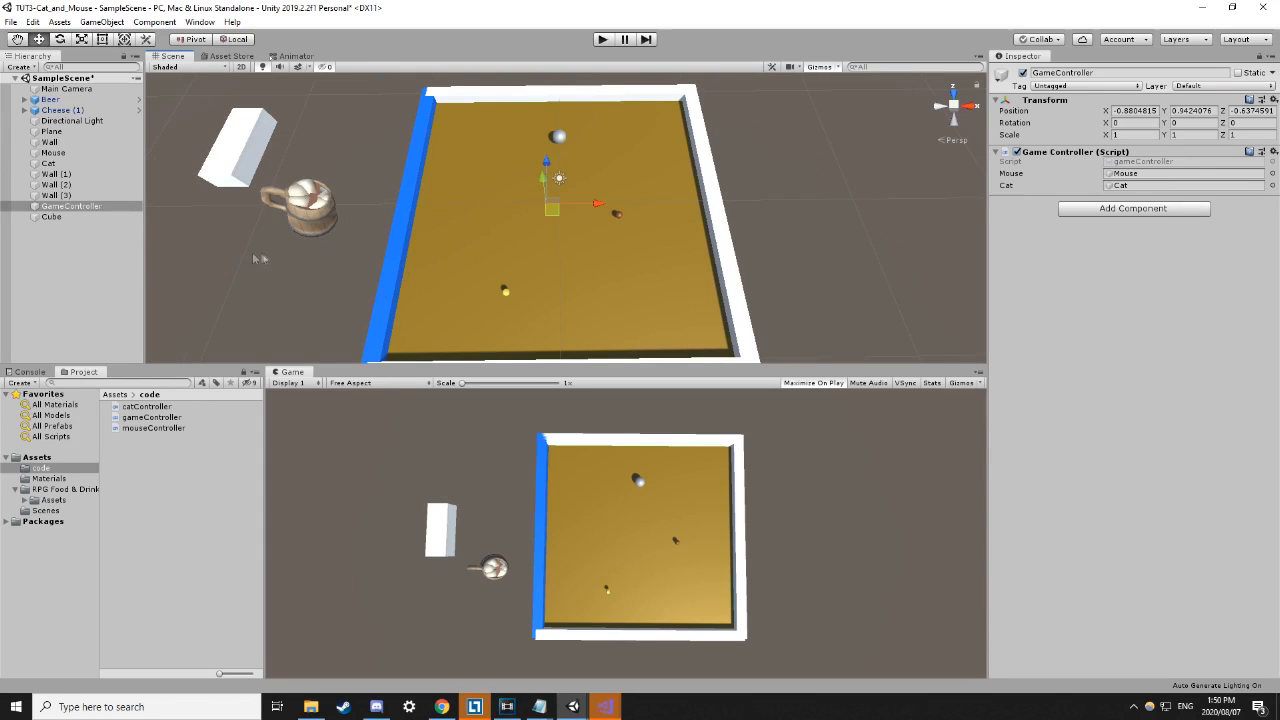
left_click(53, 282)
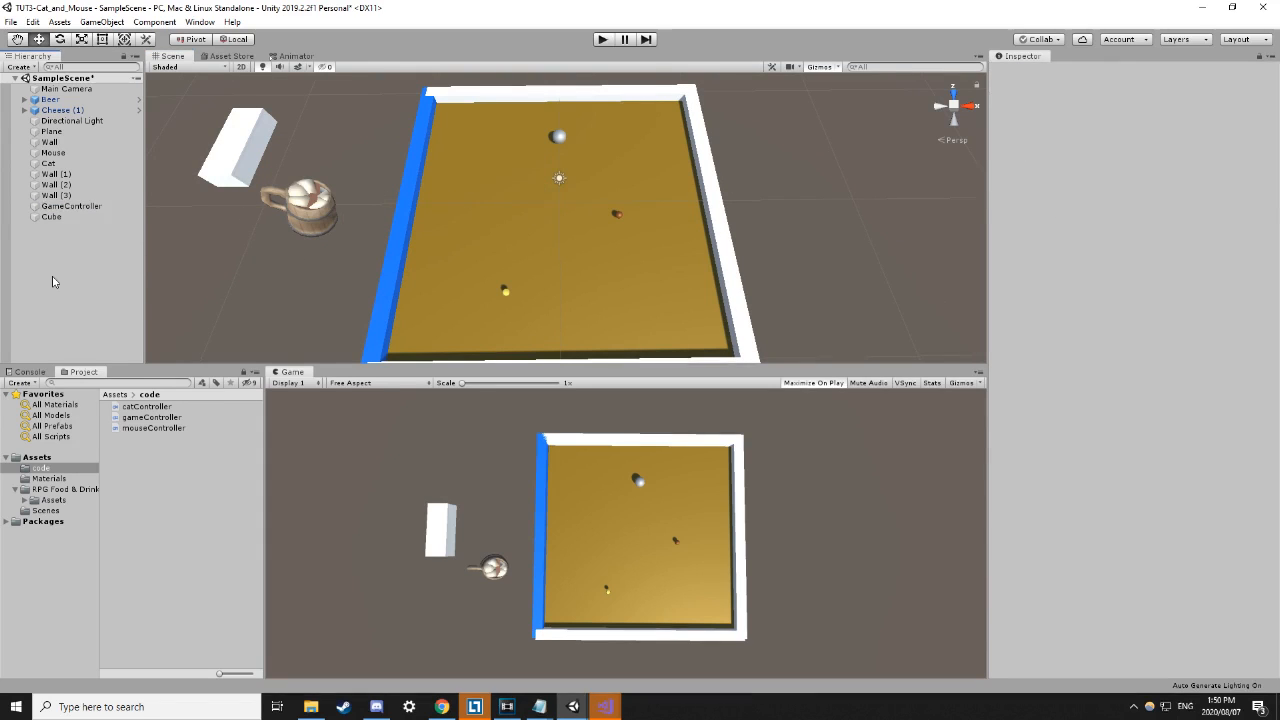
Drag GameController off the board to X 23.76, Z 2.16, then select Cat and Mouse.
right_click(52, 277)
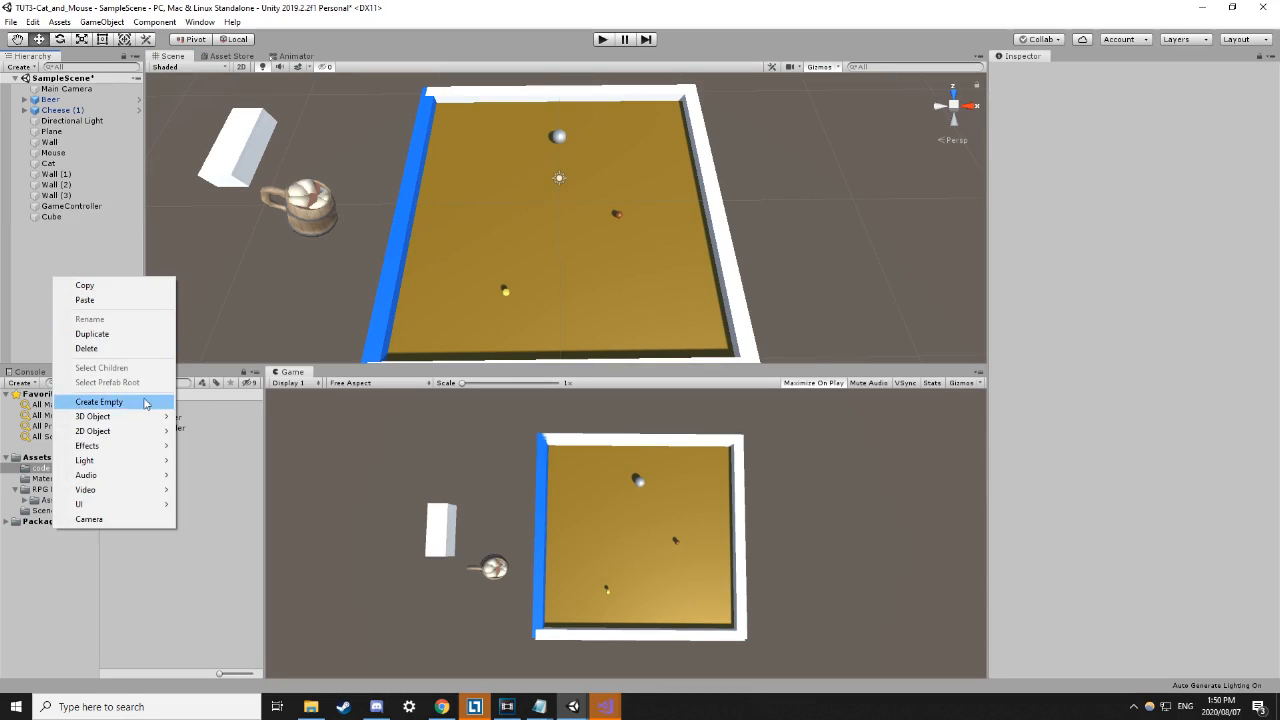
left_click(72, 206)
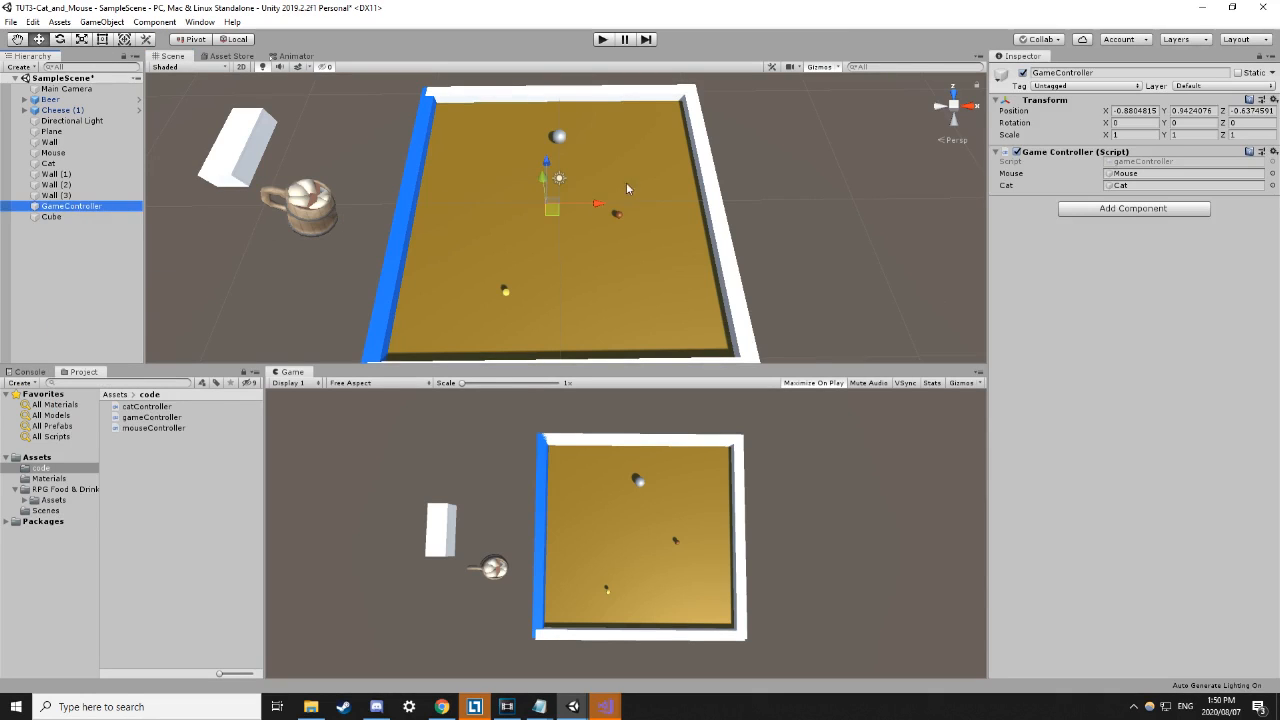
left_click_drag(596, 205, 831, 141)
left_click_drag(908, 206, 876, 190)
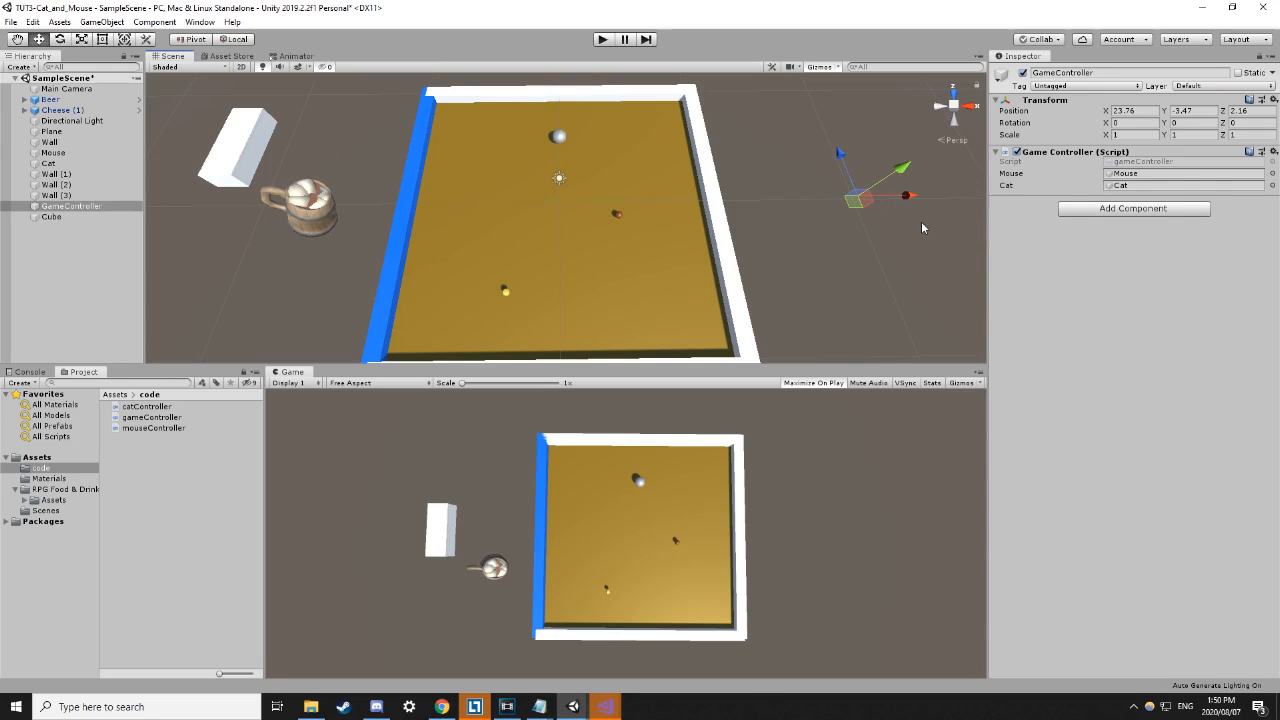
left_click(560, 143)
left_click(619, 216)
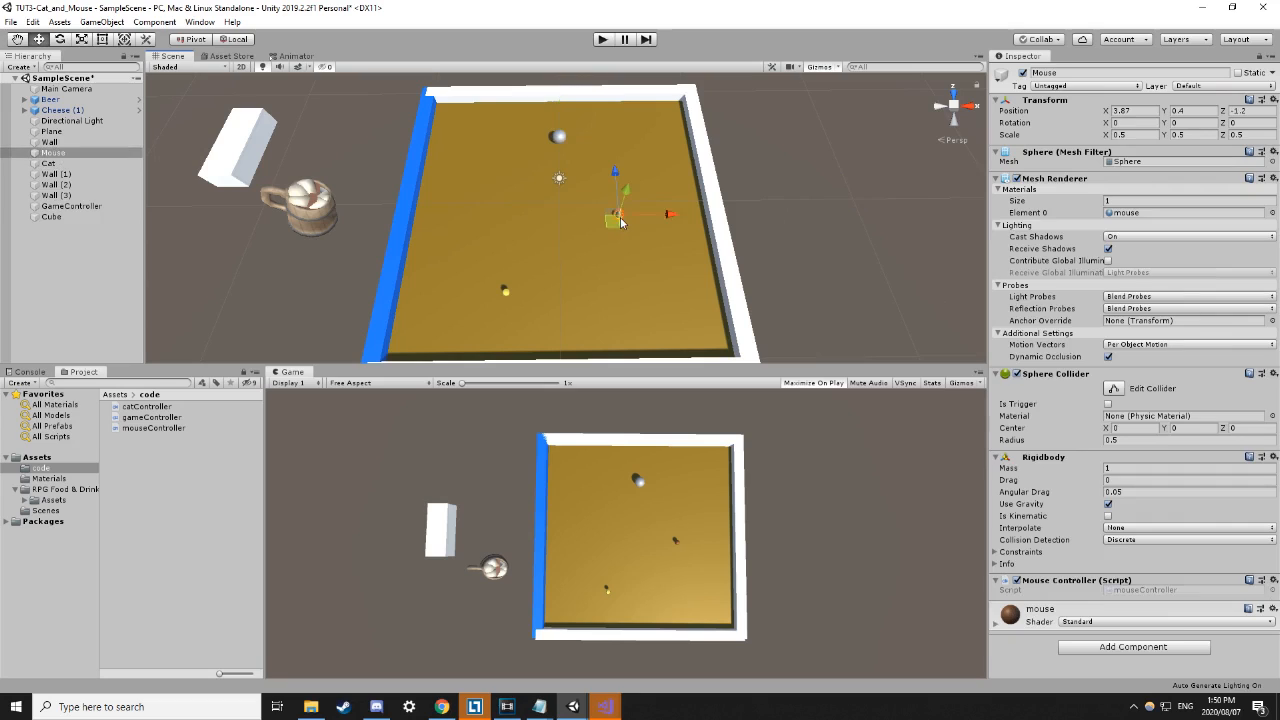
left_click(834, 146)
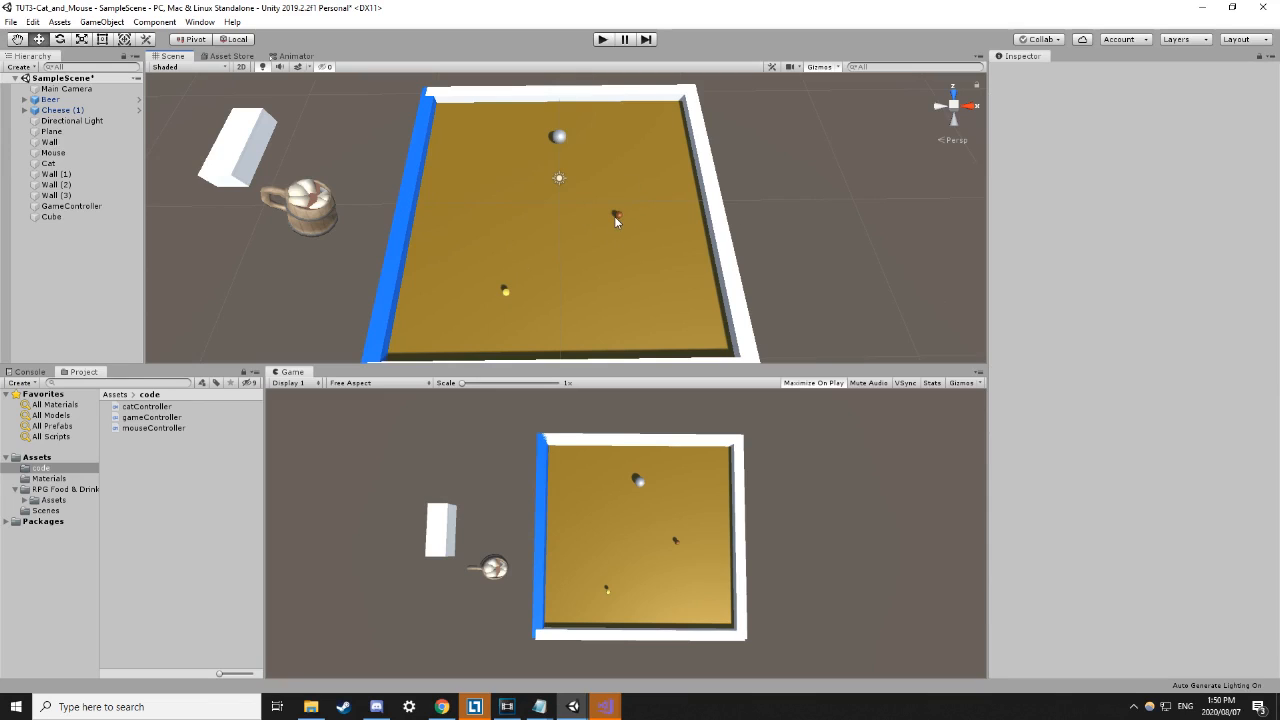
left_click(557, 137)
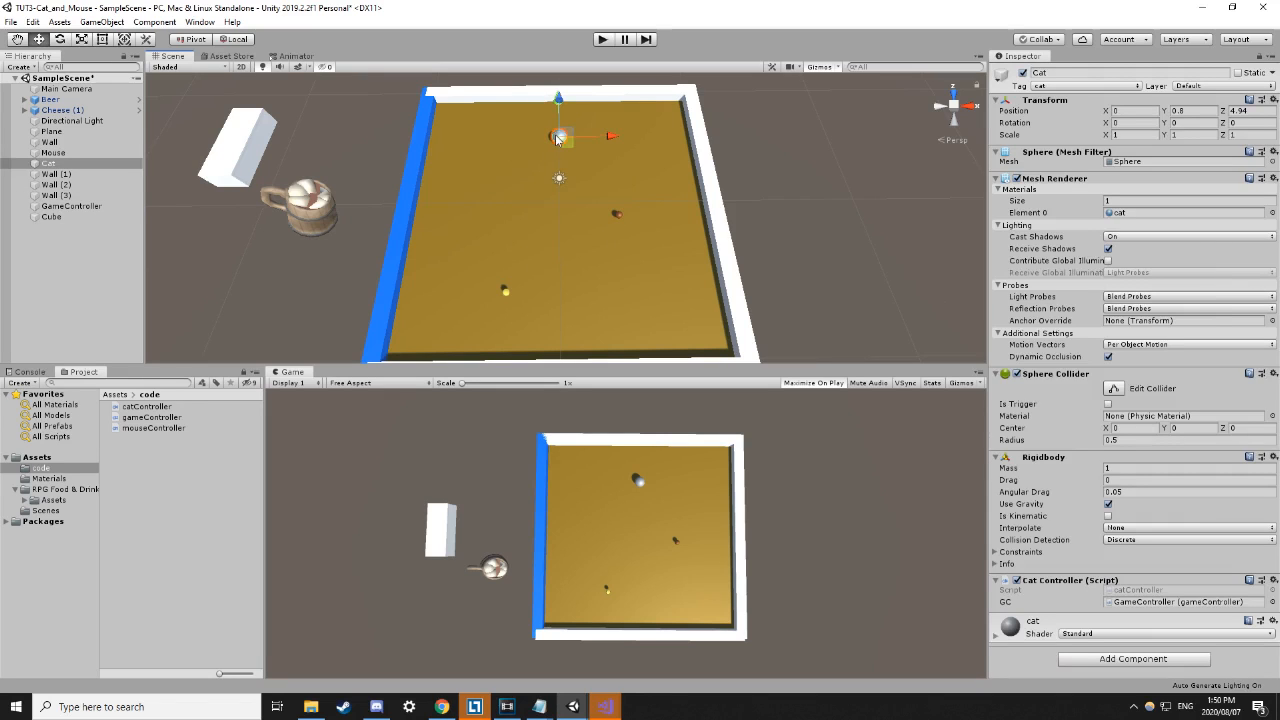
left_click(383, 168)
left_click(562, 138)
left_click(566, 141)
left_click(564, 142)
left_click(91, 206)
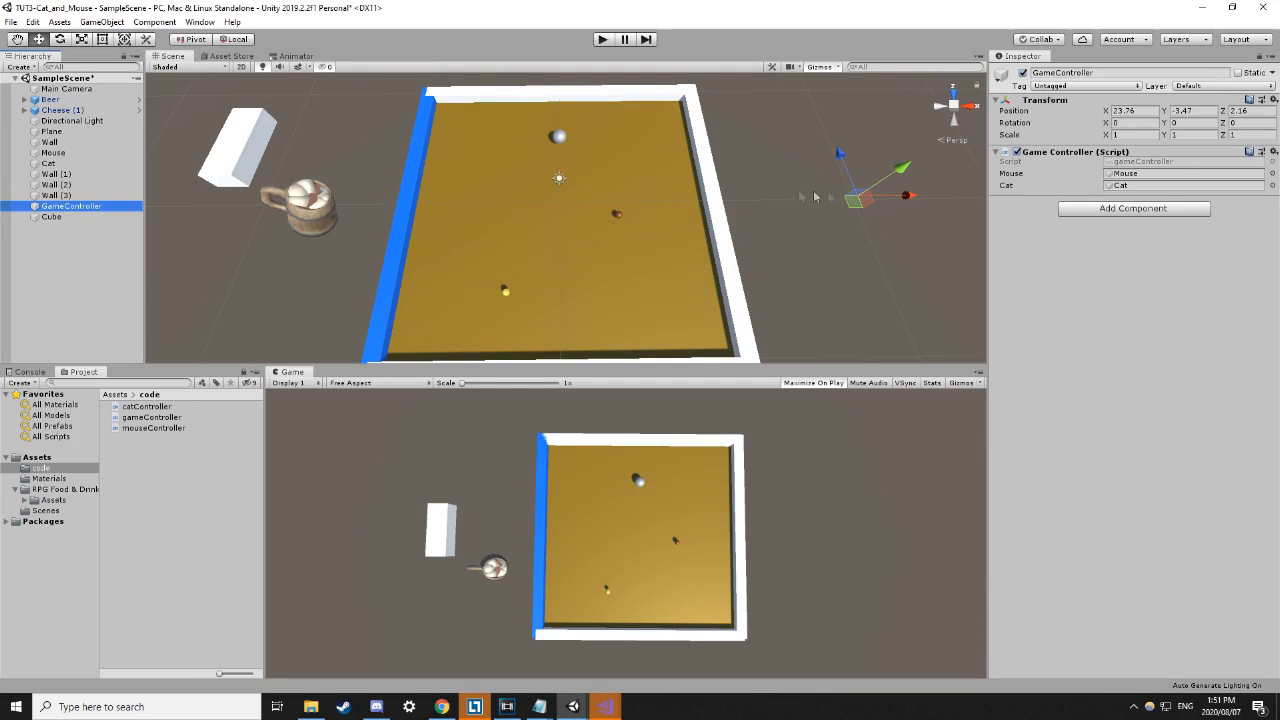
left_click(613, 214)
left_click(881, 192)
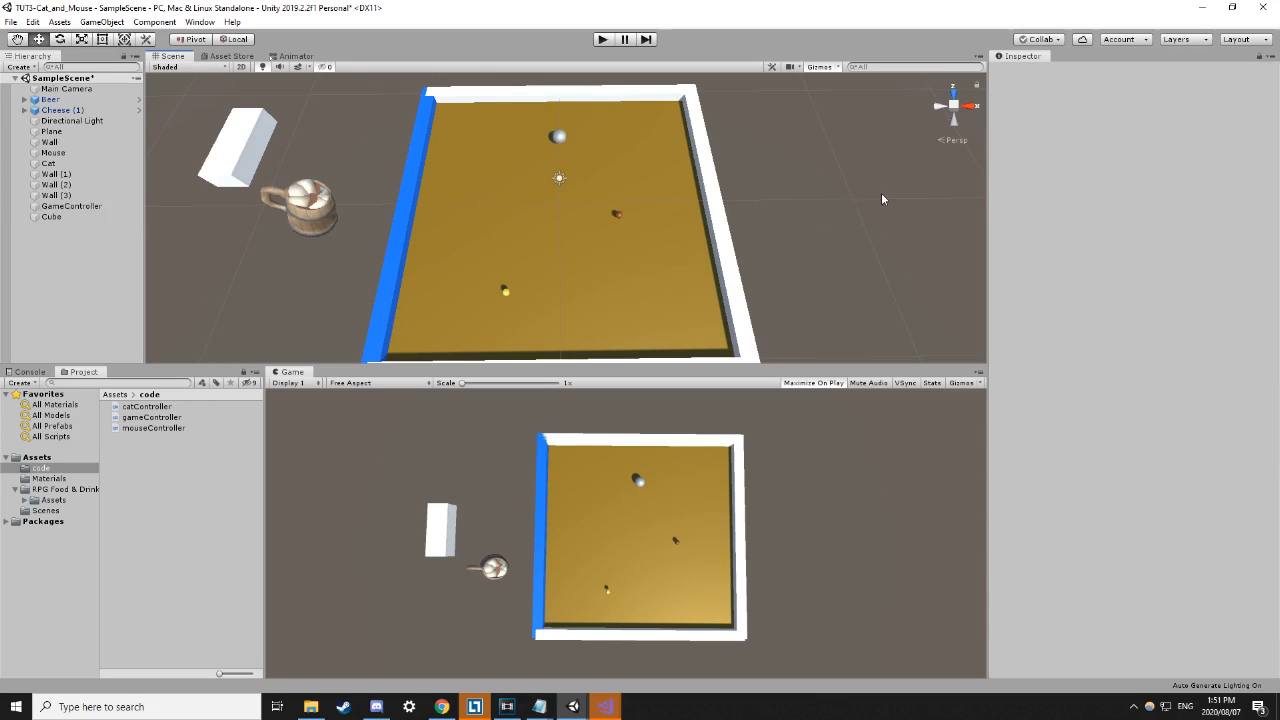
left_click(72, 206)
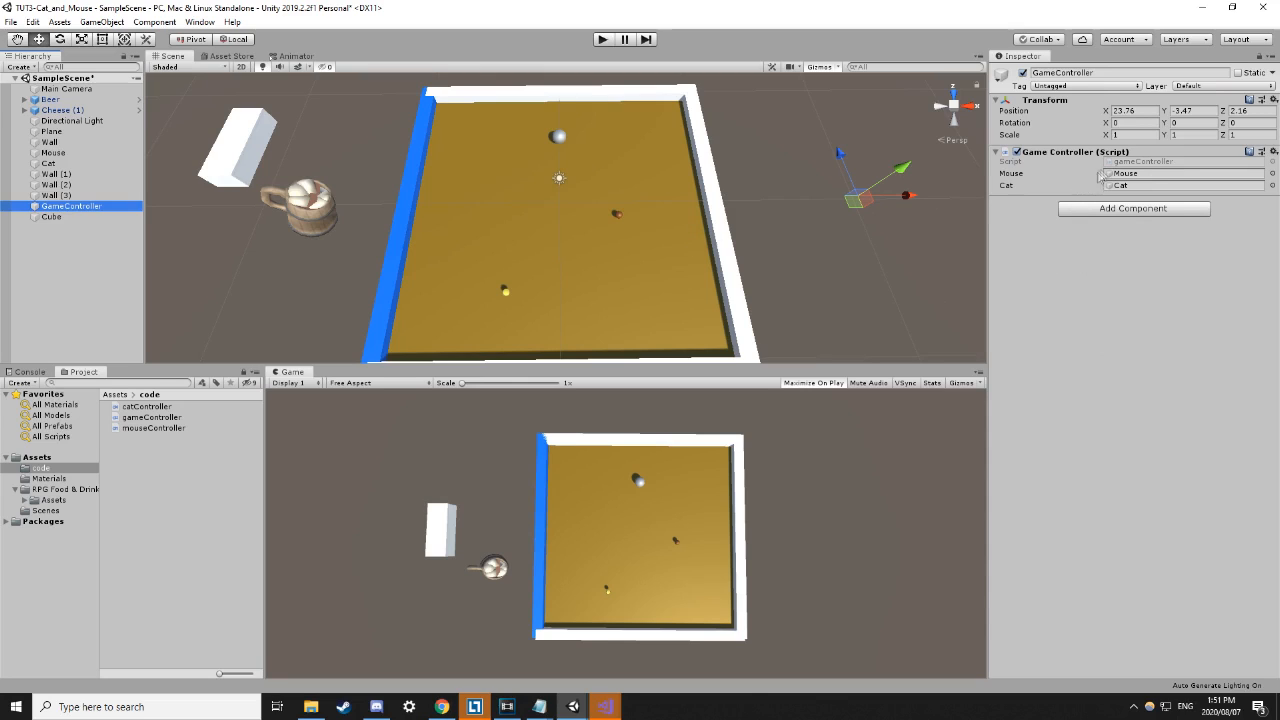
left_click(563, 137)
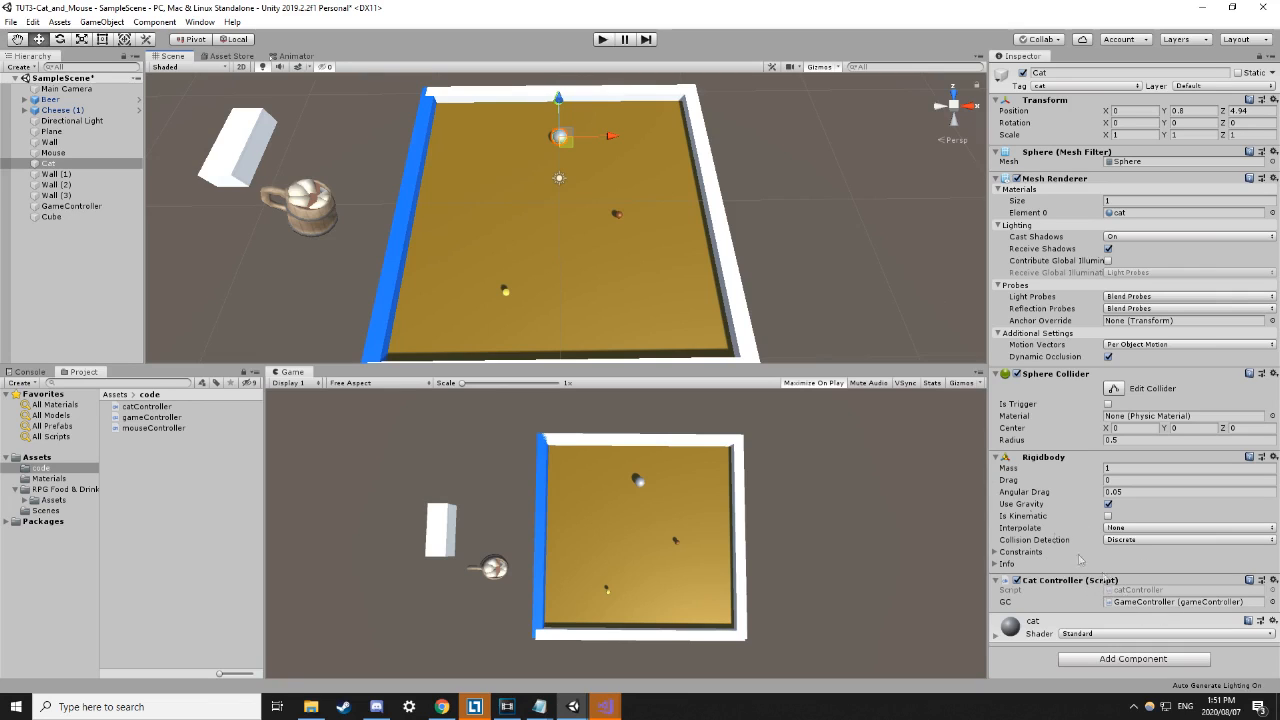
left_click(846, 282)
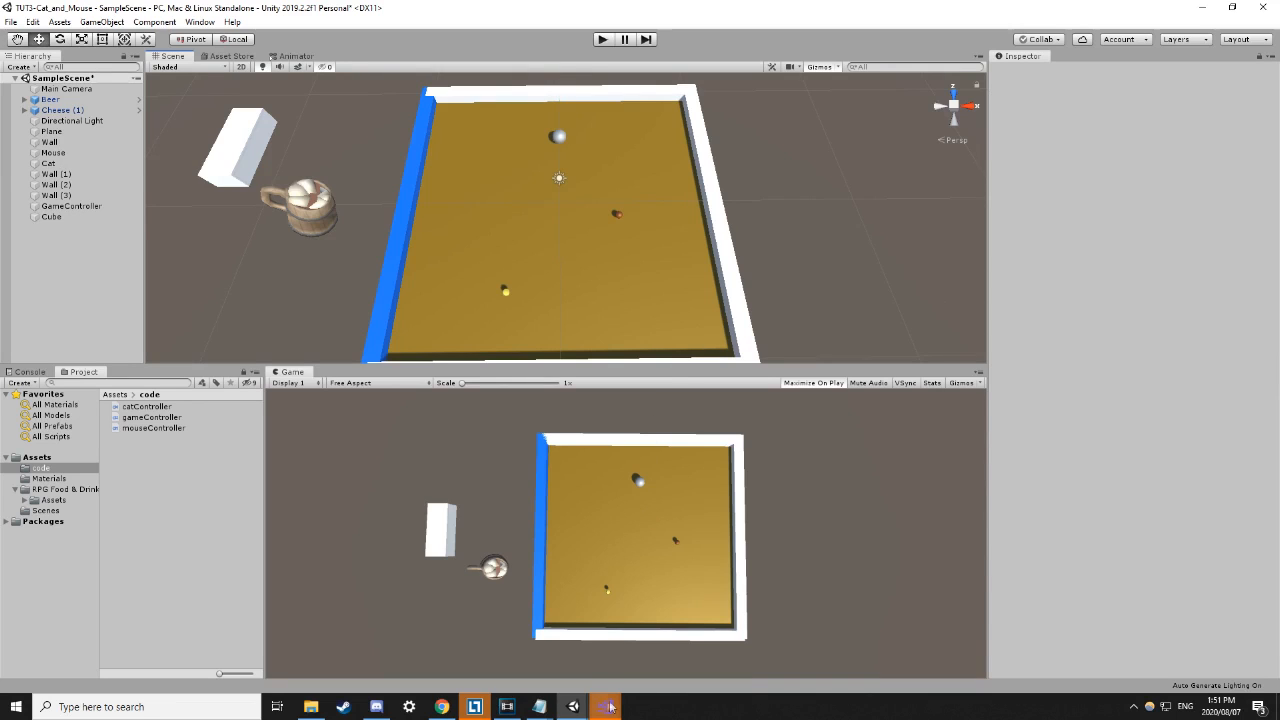
mouse_move(610, 707)
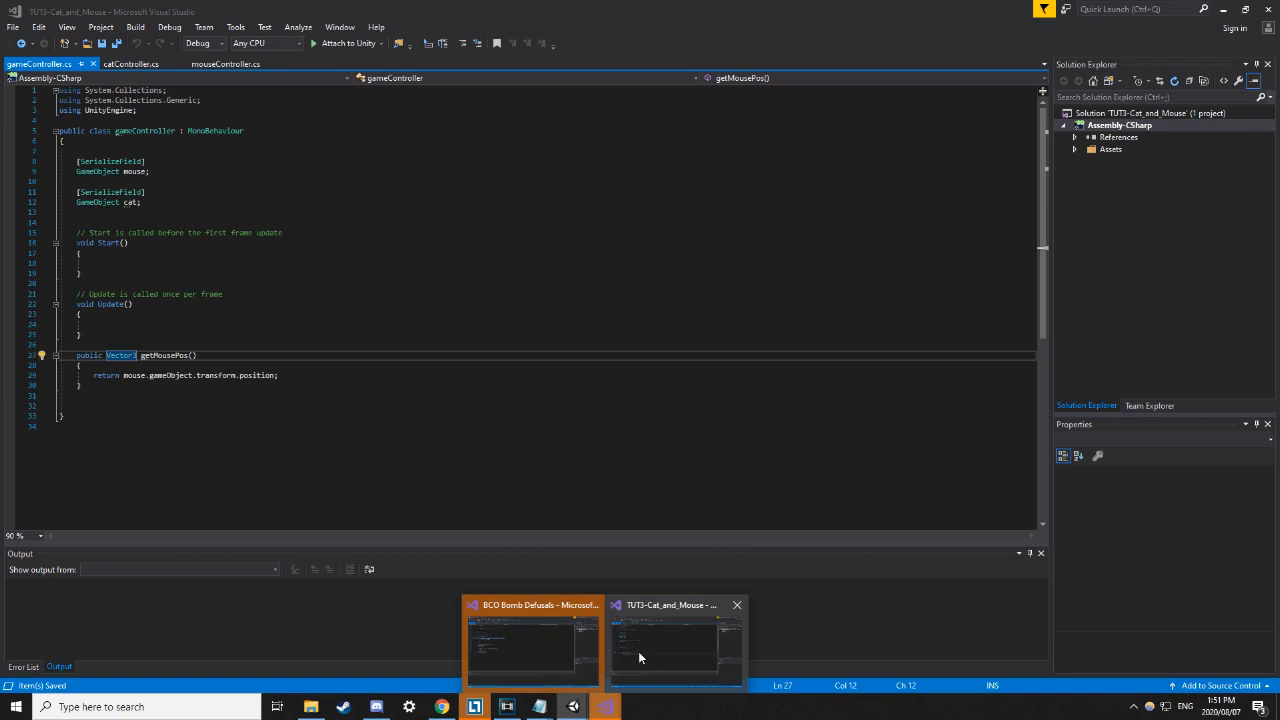
Walk through gameController.cs: the SerializeField fields, Start and Update, and the getMousePos signature.
left_click(636, 657)
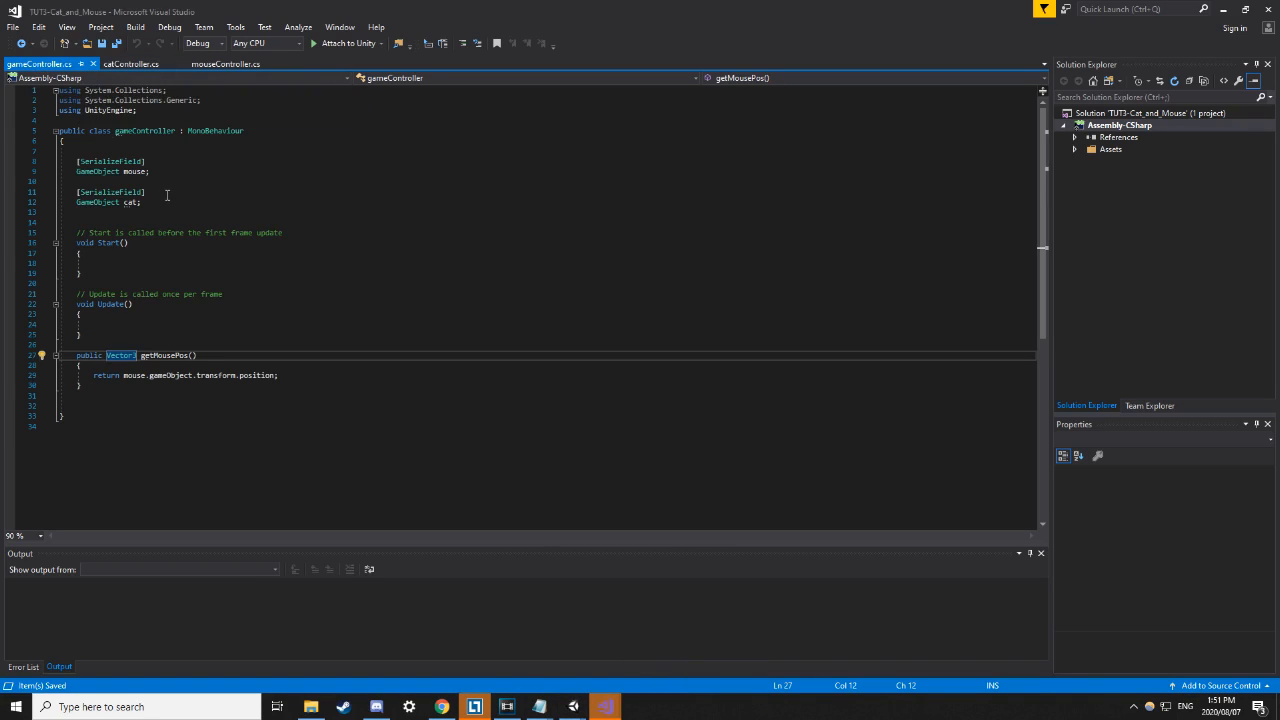
left_click_drag(168, 200, 76, 161)
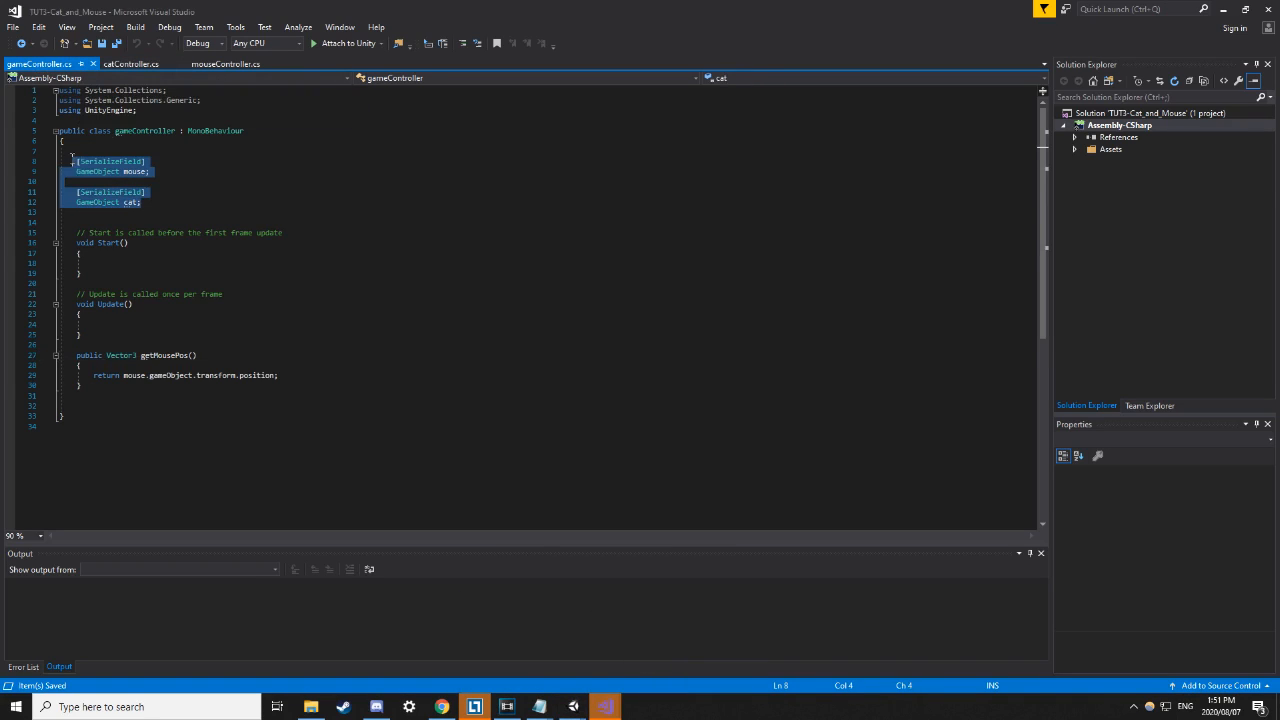
left_click(167, 195)
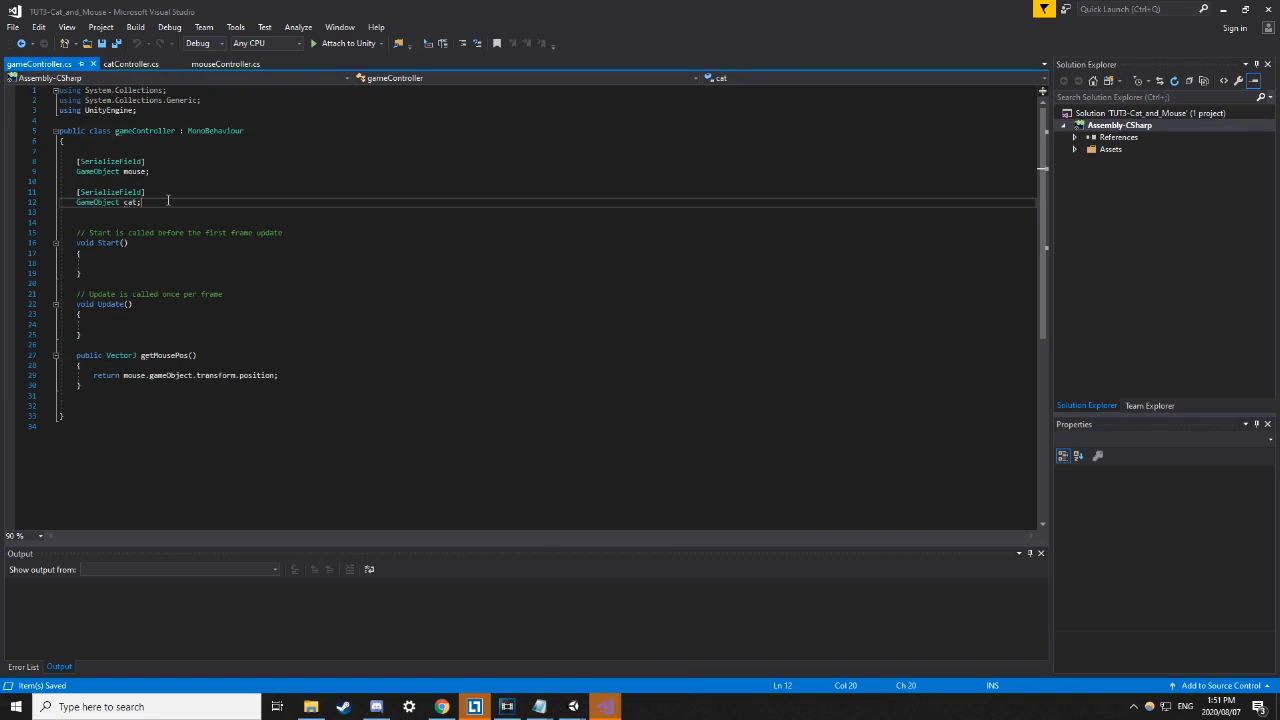
left_click_drag(82, 335, 49, 219)
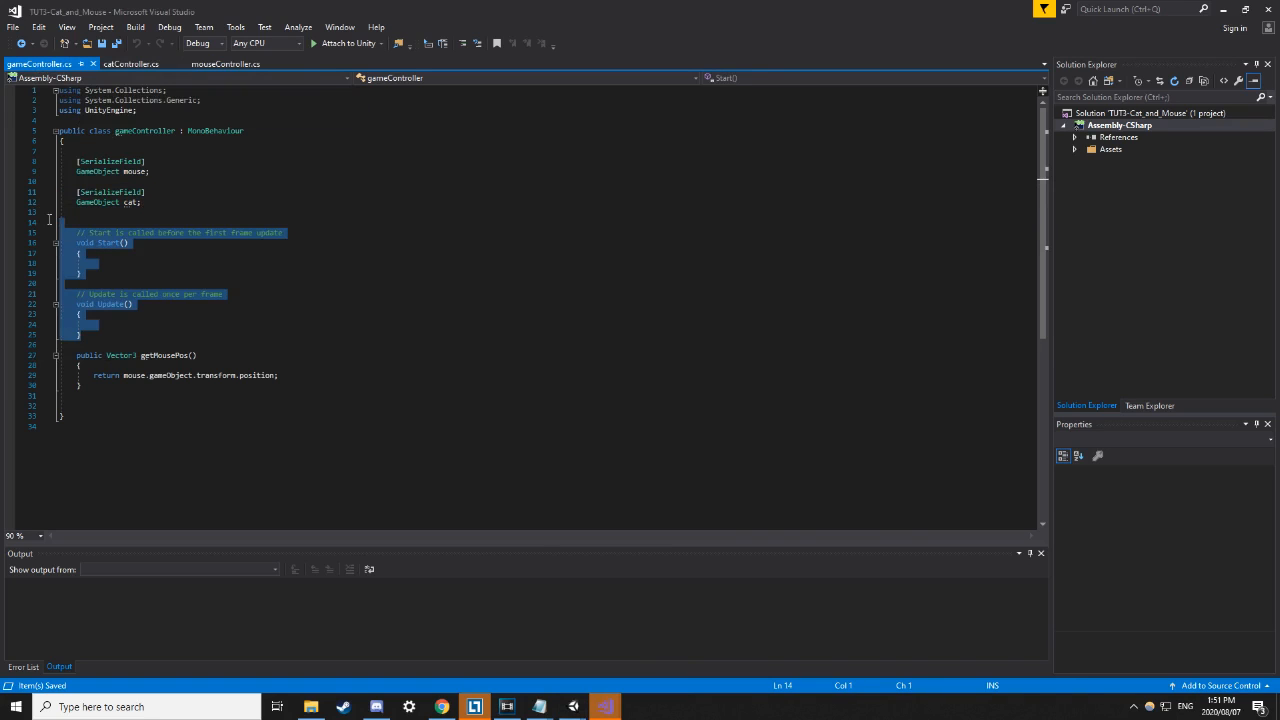
left_click(185, 202)
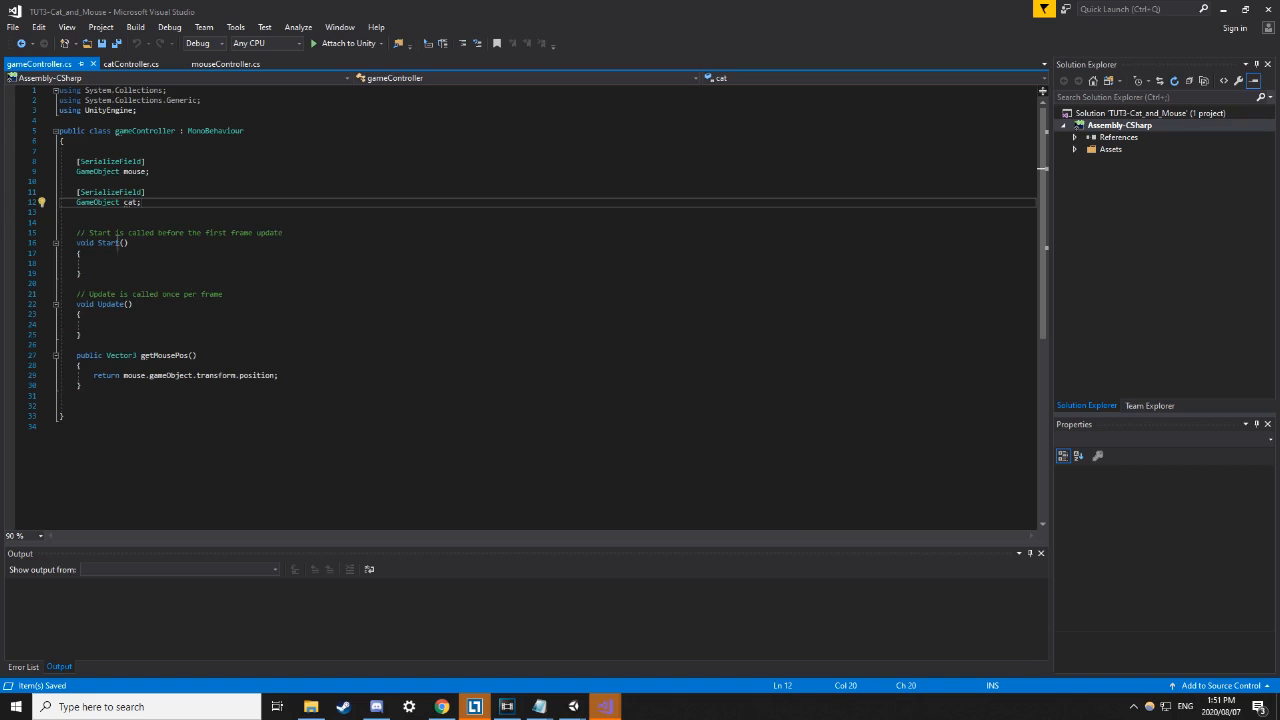
left_click_drag(75, 355, 202, 354)
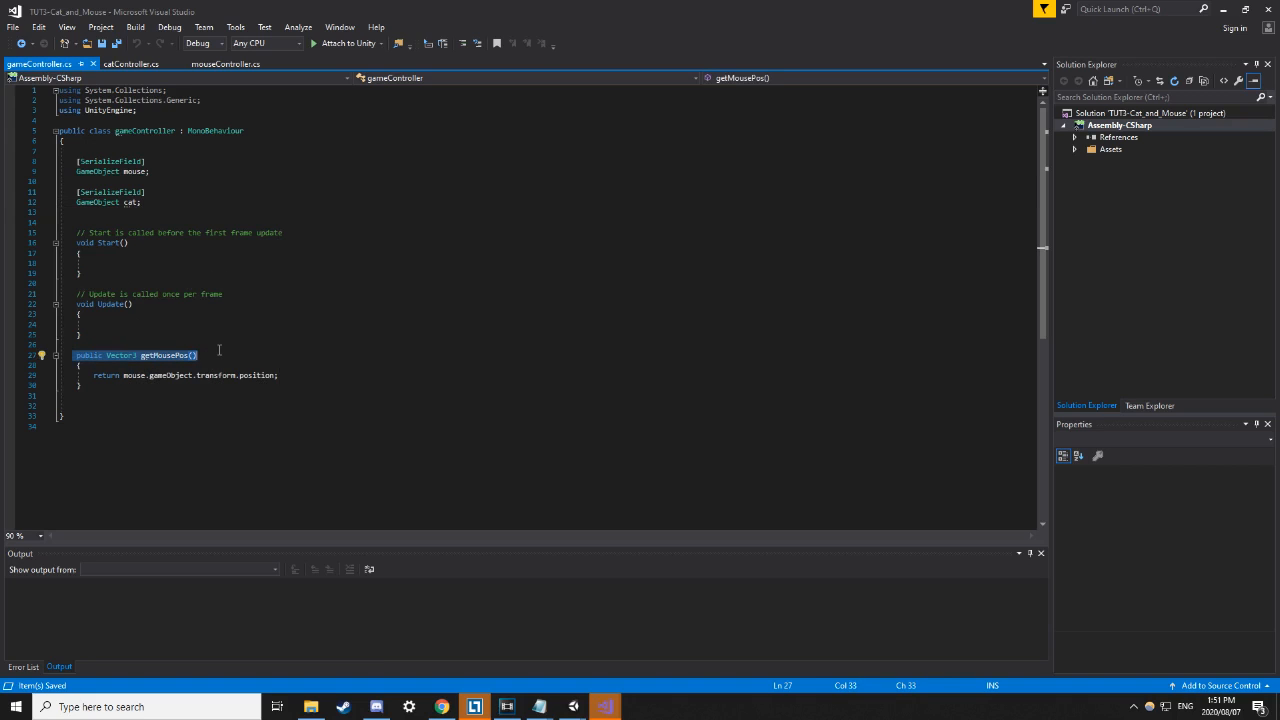
left_click(219, 346)
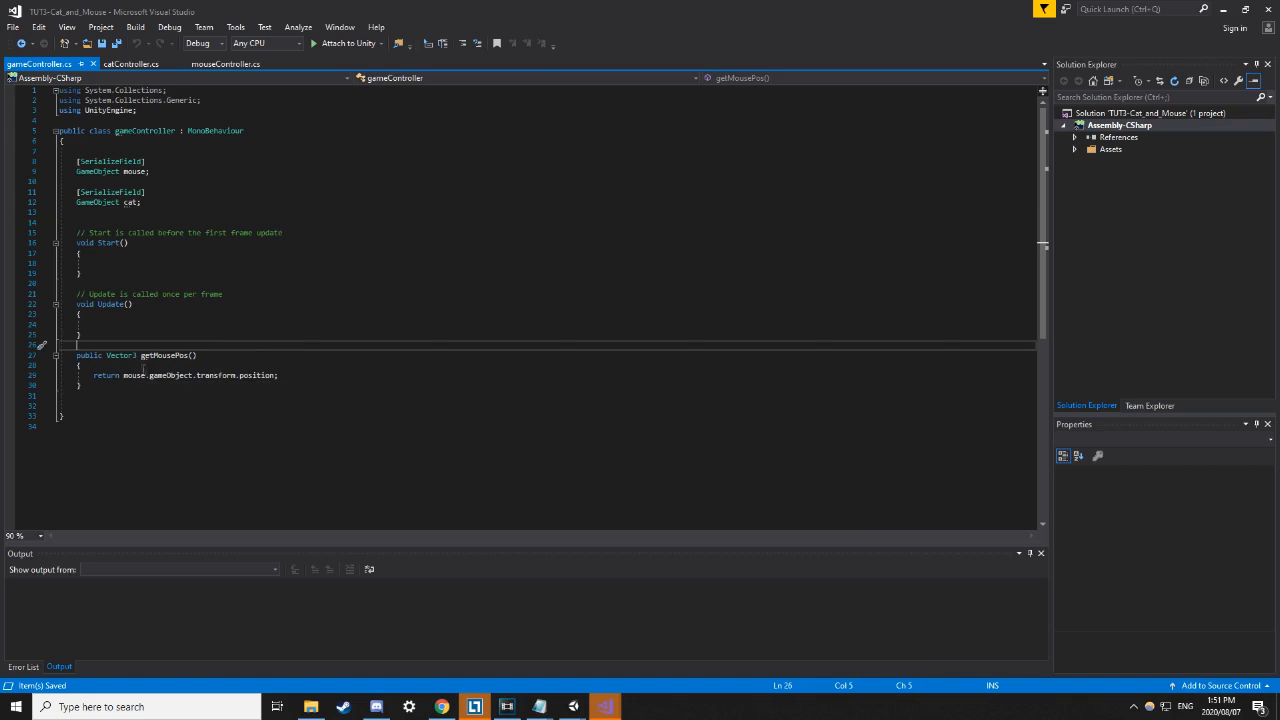
left_click(134, 171)
Pick apart the return mouse.gameObject.transform.position chain on line 29, then go back to Unity.
left_click(128, 375)
double_click(170, 375)
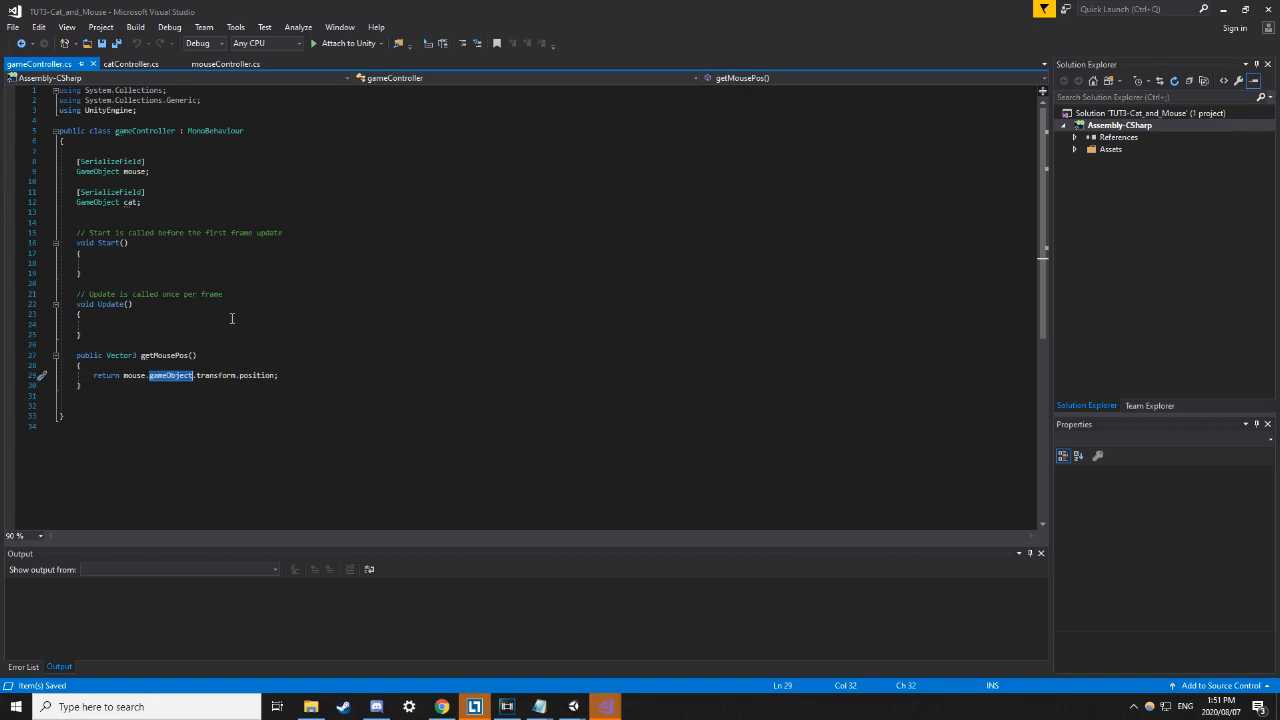
double_click(215, 375)
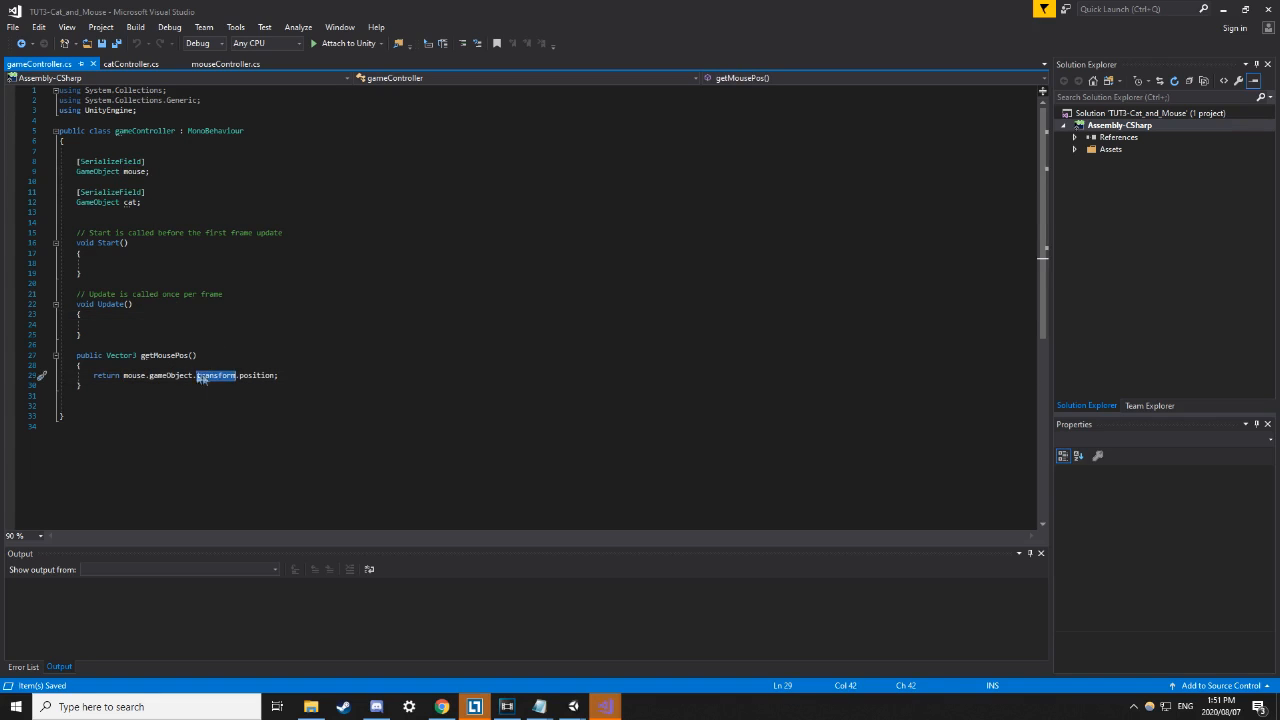
left_click_drag(123, 375, 235, 375)
left_click(311, 384)
double_click(249, 376)
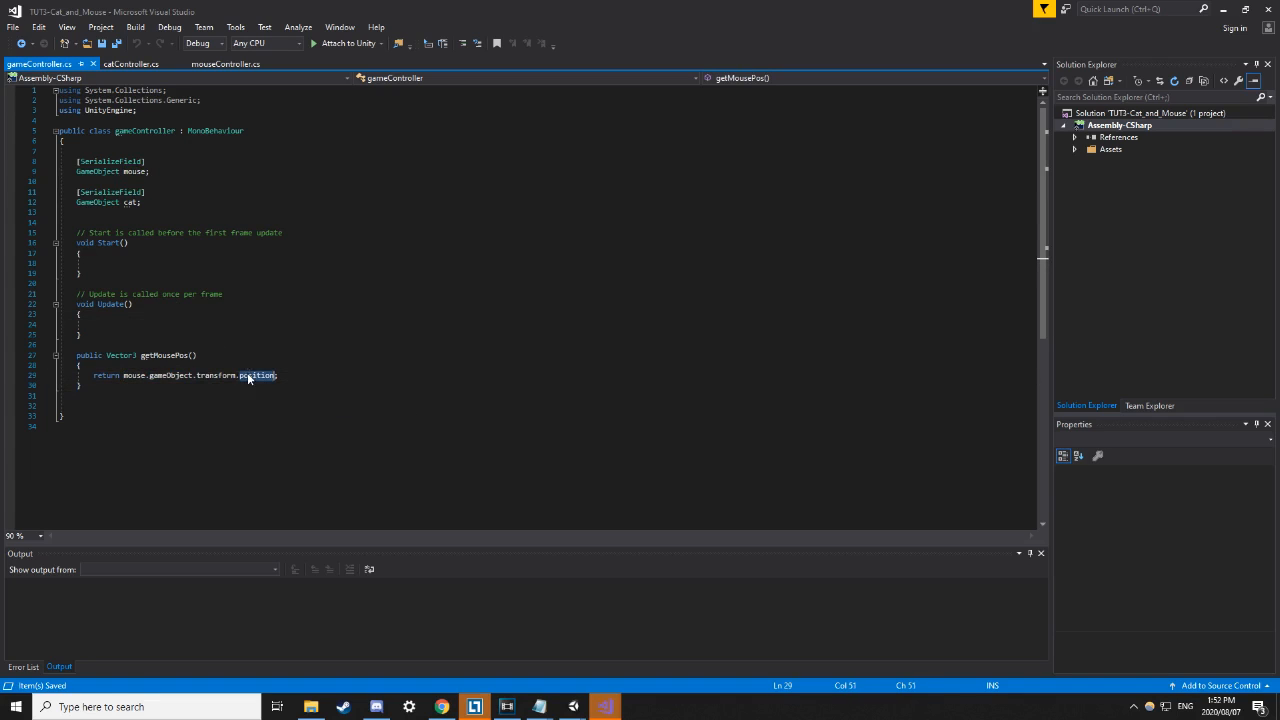
left_click(264, 368)
double_click(255, 376)
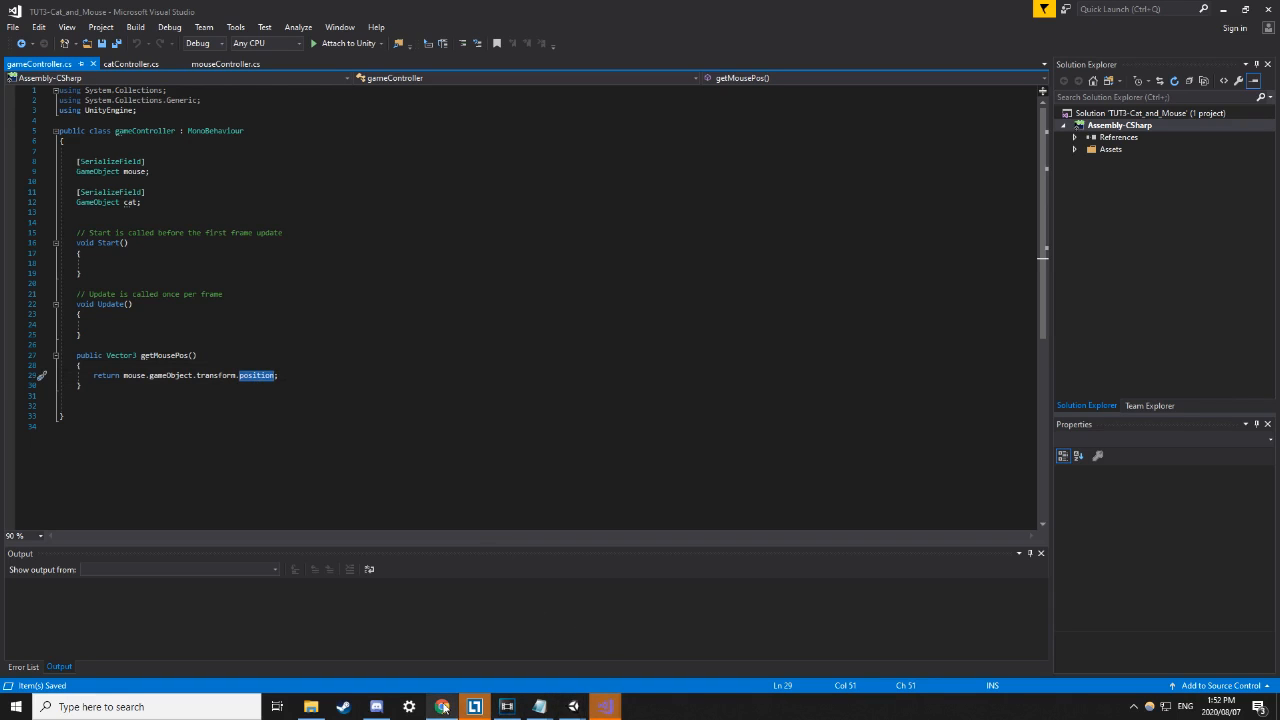
mouse_move(541, 706)
left_click(551, 674)
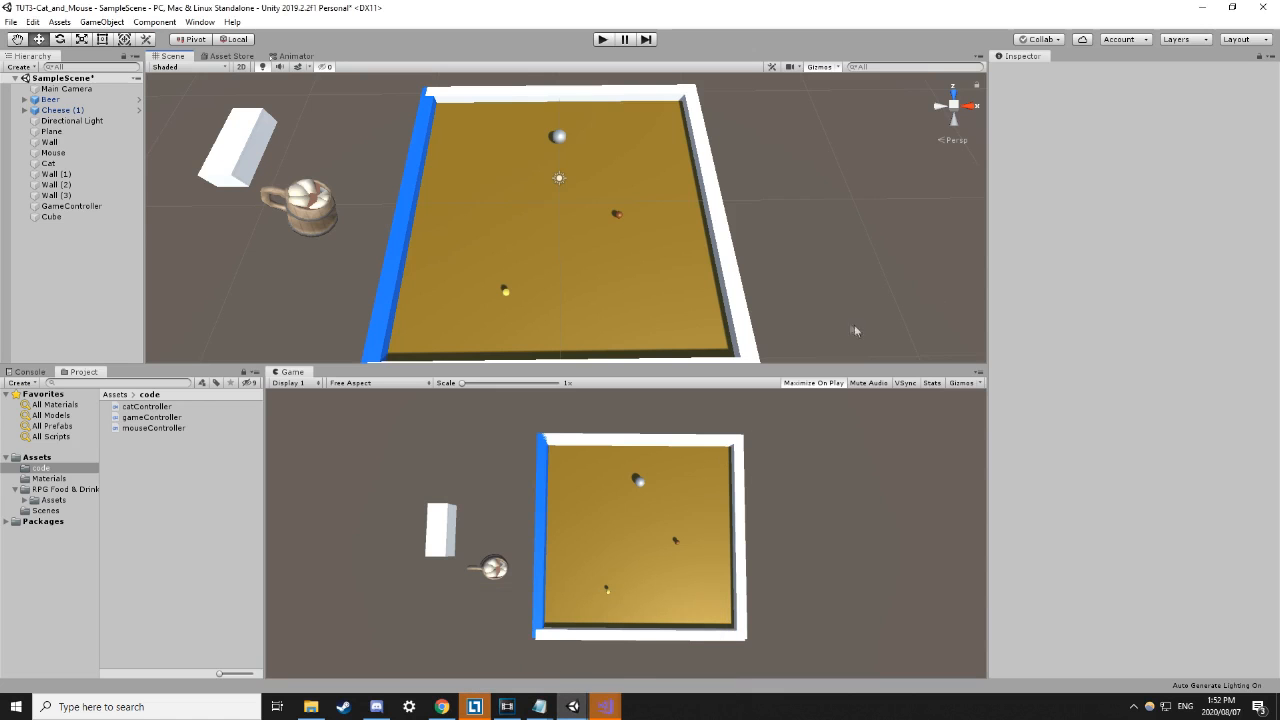
Select the Cat sphere to show its Cat Controller script and GC field in the Inspector.
left_click(562, 138)
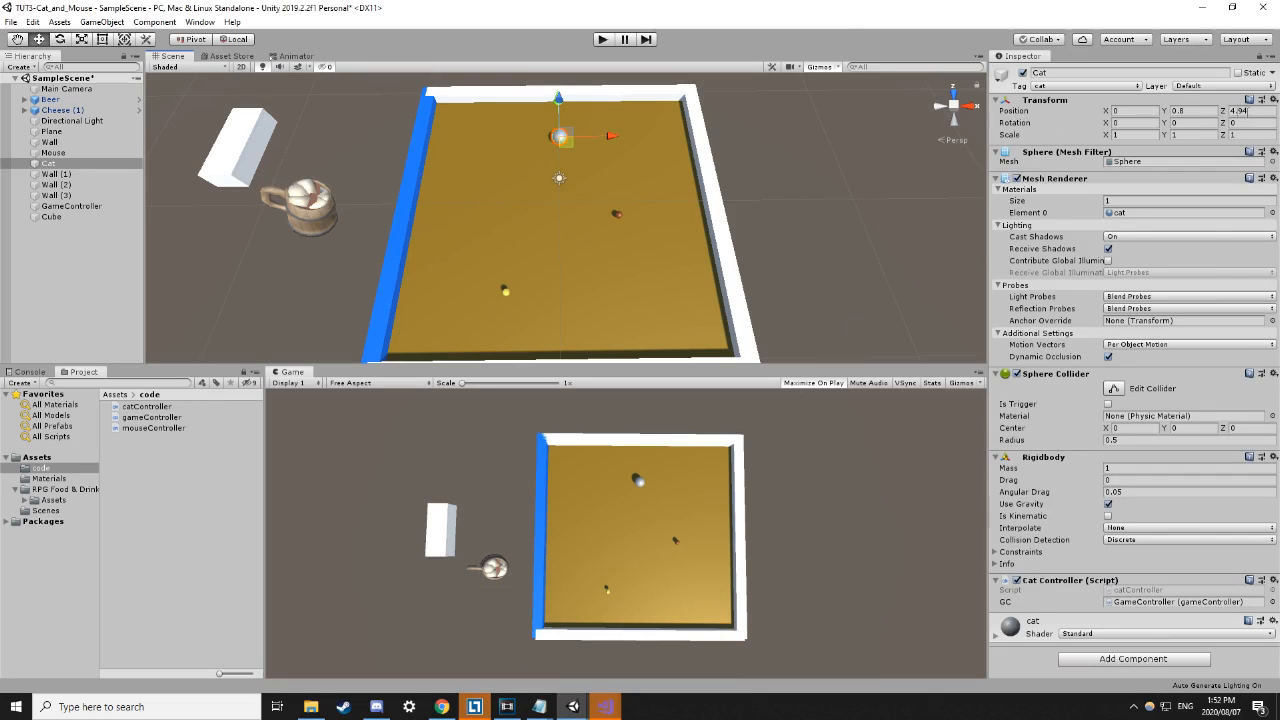
In Visual Studio, review getMousePos's return statement and public keyword in gameController.cs.
mouse_move(605, 707)
left_click(646, 661)
left_click(213, 383)
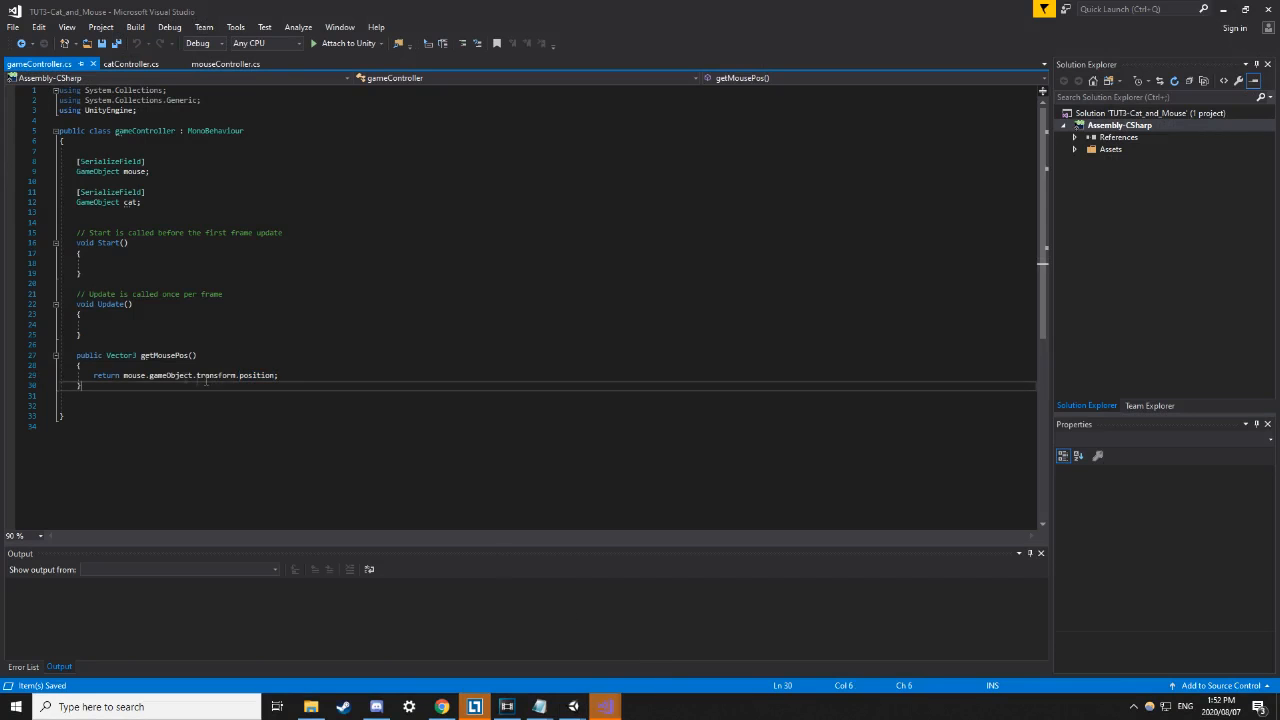
left_click_drag(93, 375, 317, 373)
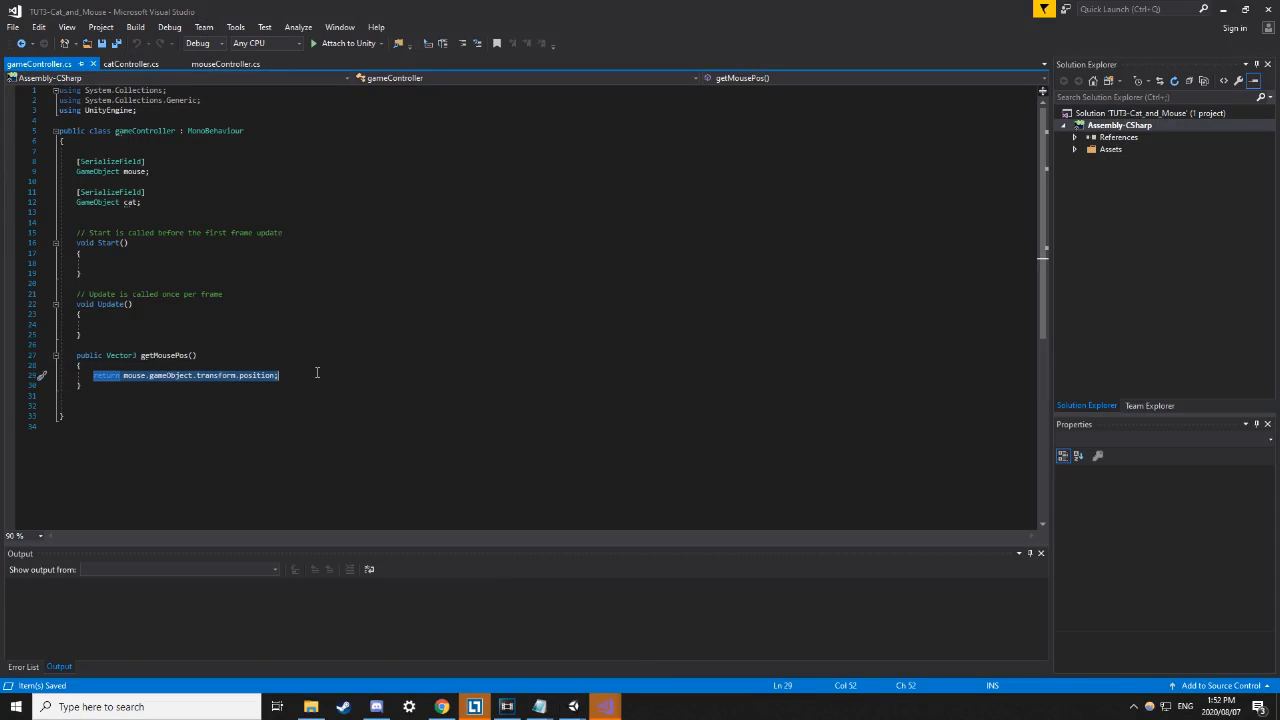
left_click(207, 324)
double_click(89, 355)
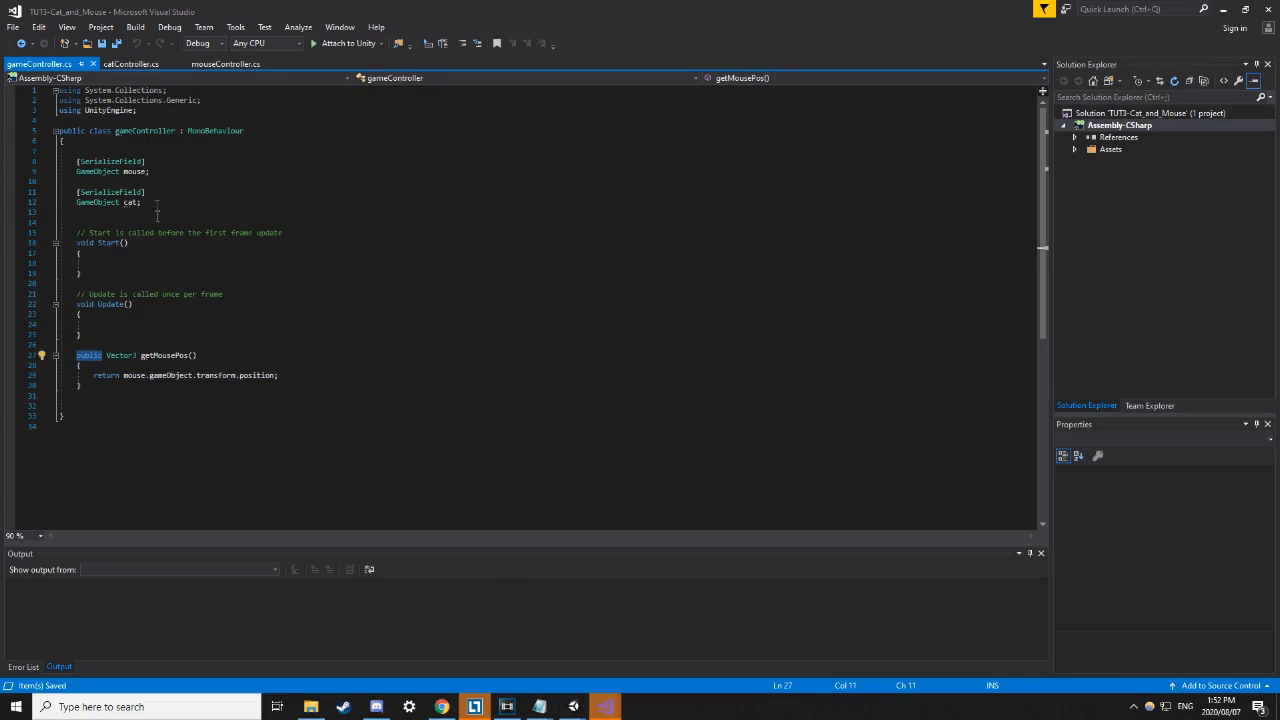
In catController.cs, review the GC field declaration and move to the end of the direction line.
left_click(136, 69)
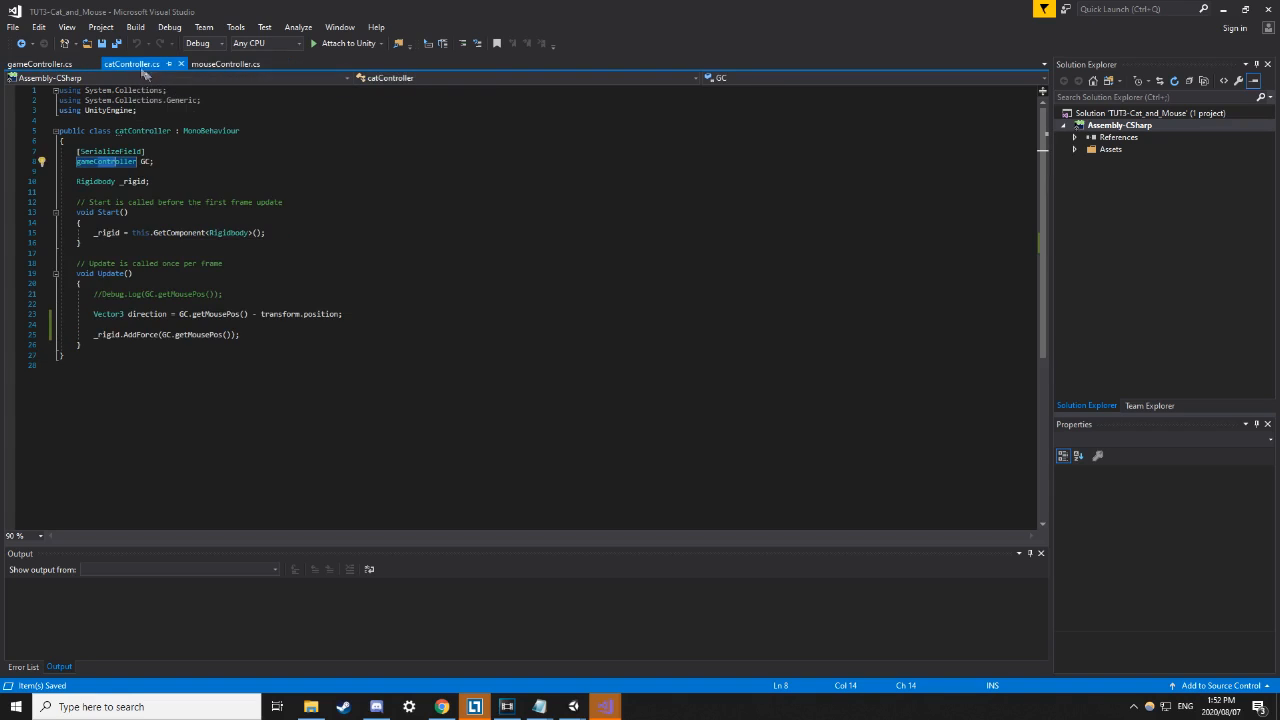
left_click(179, 173)
left_click_drag(166, 161, 70, 152)
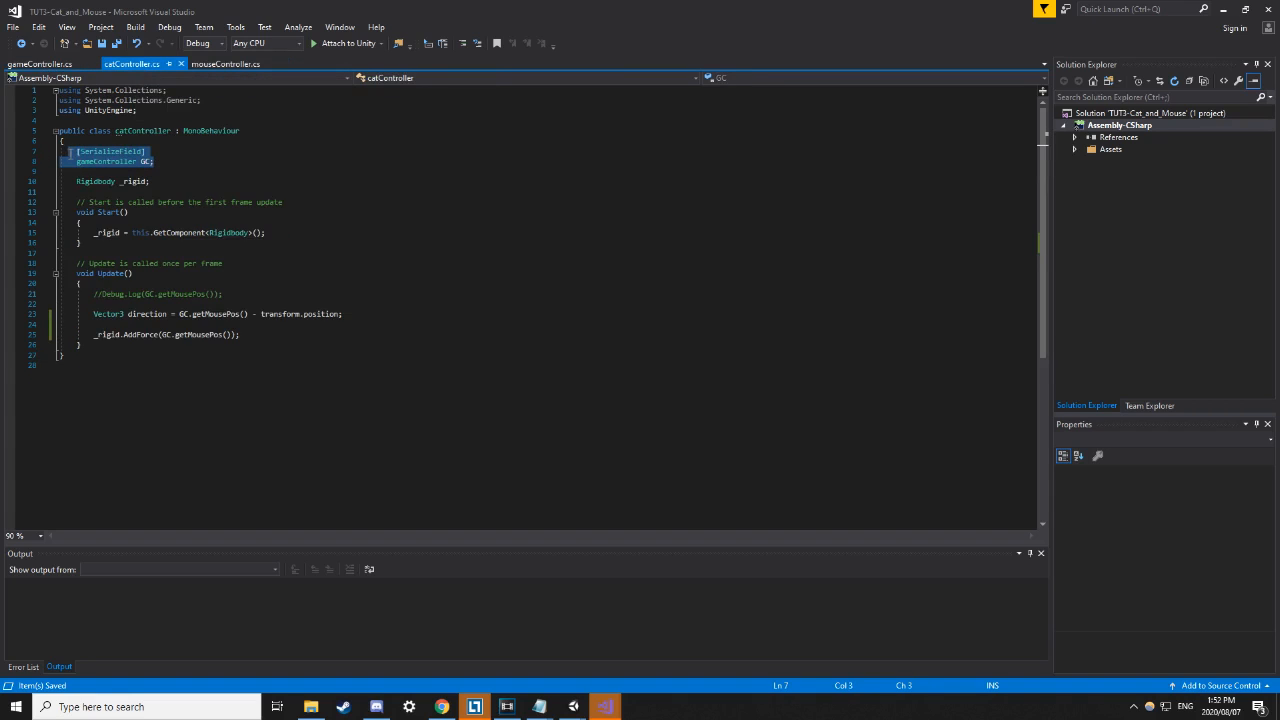
left_click(159, 161)
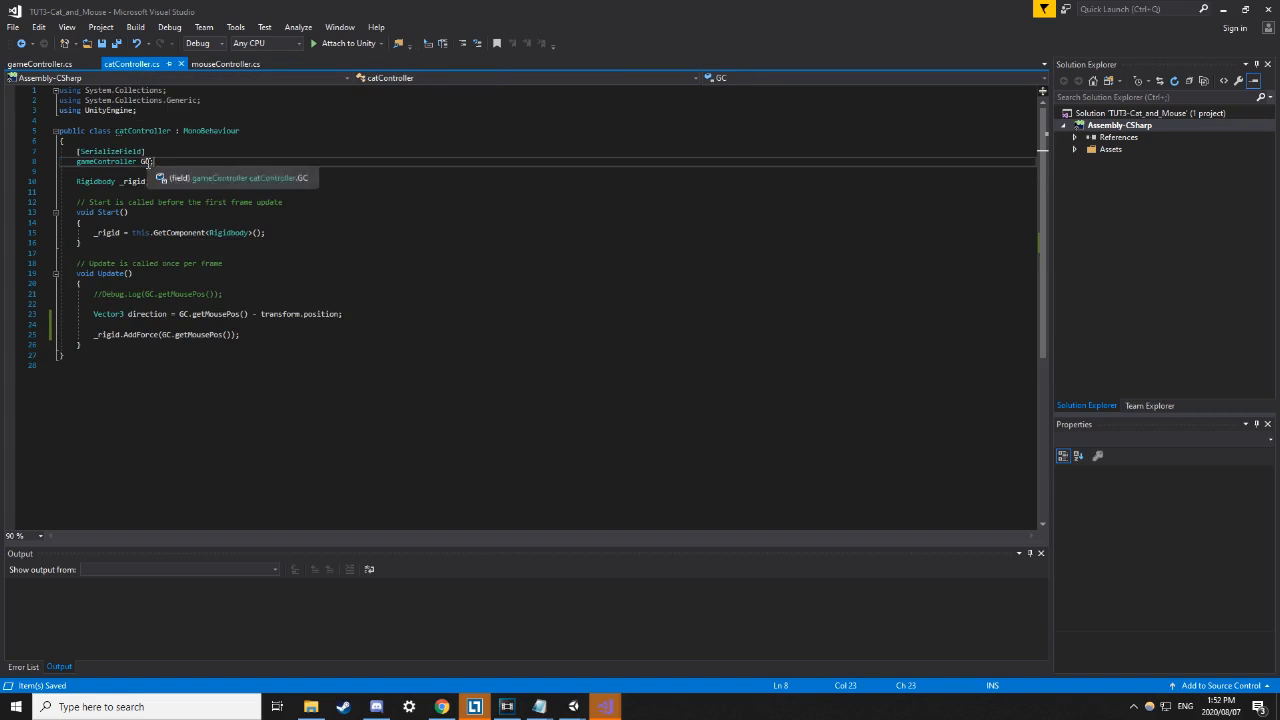
left_click(297, 334)
left_click(248, 316)
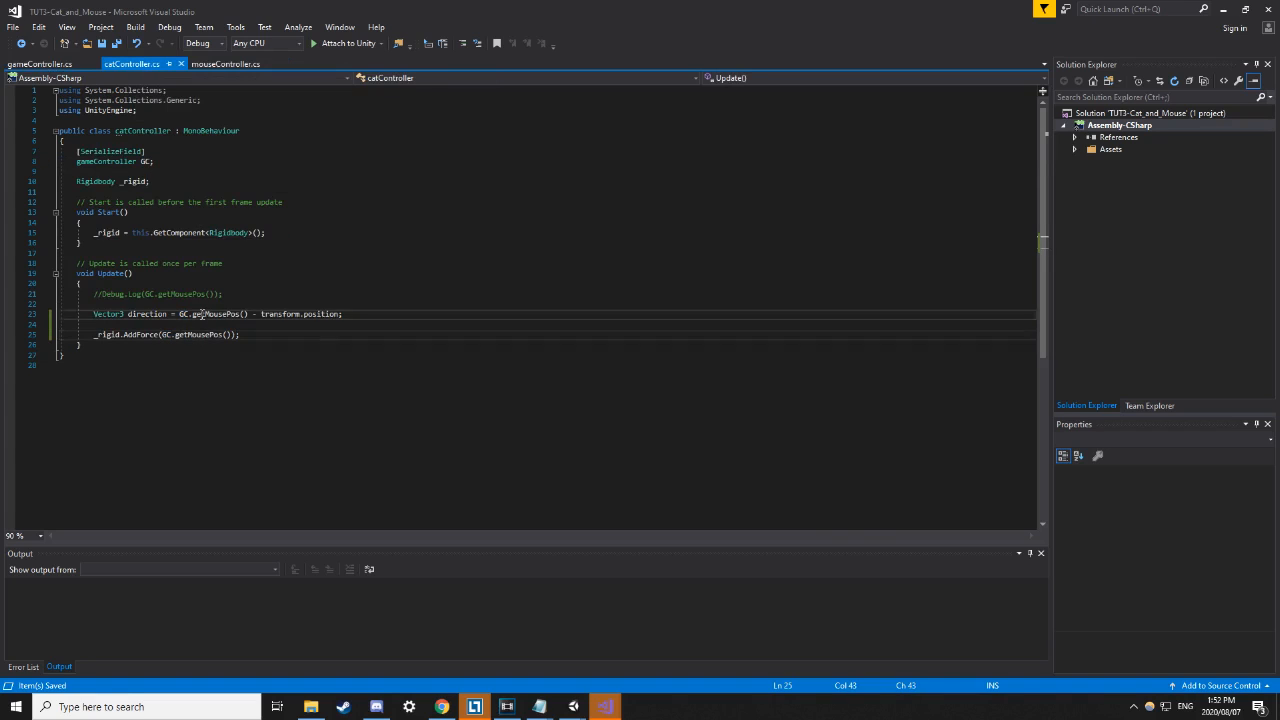
left_click(374, 317)
Start a new line under the direction calculation with GC. and browse its IntelliSense members.
key("Return")
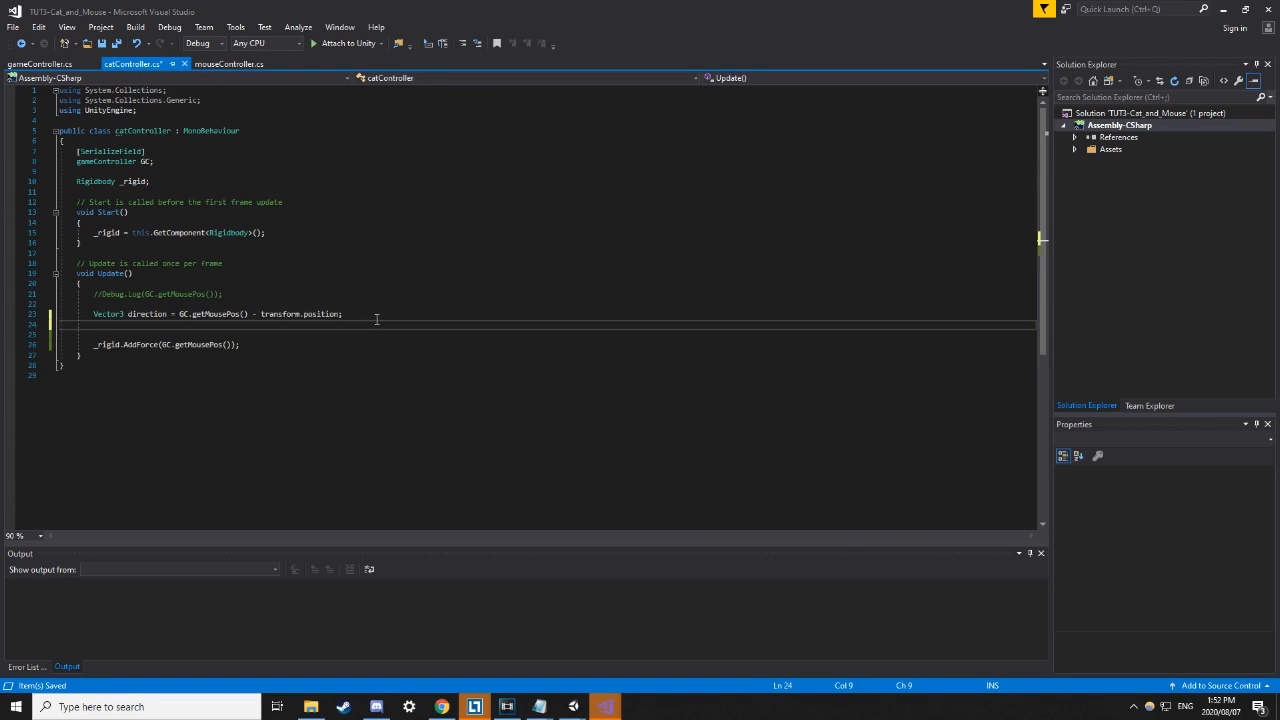
type("Gv")
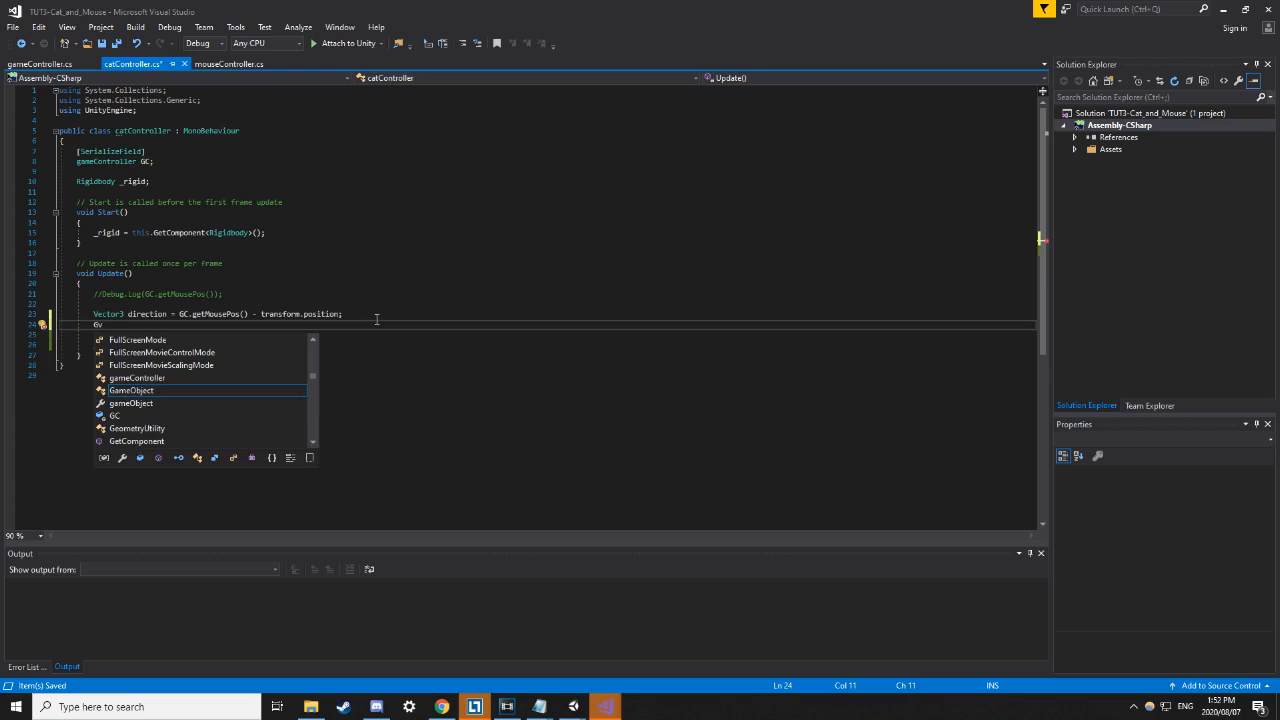
key("Down")
key("Down")
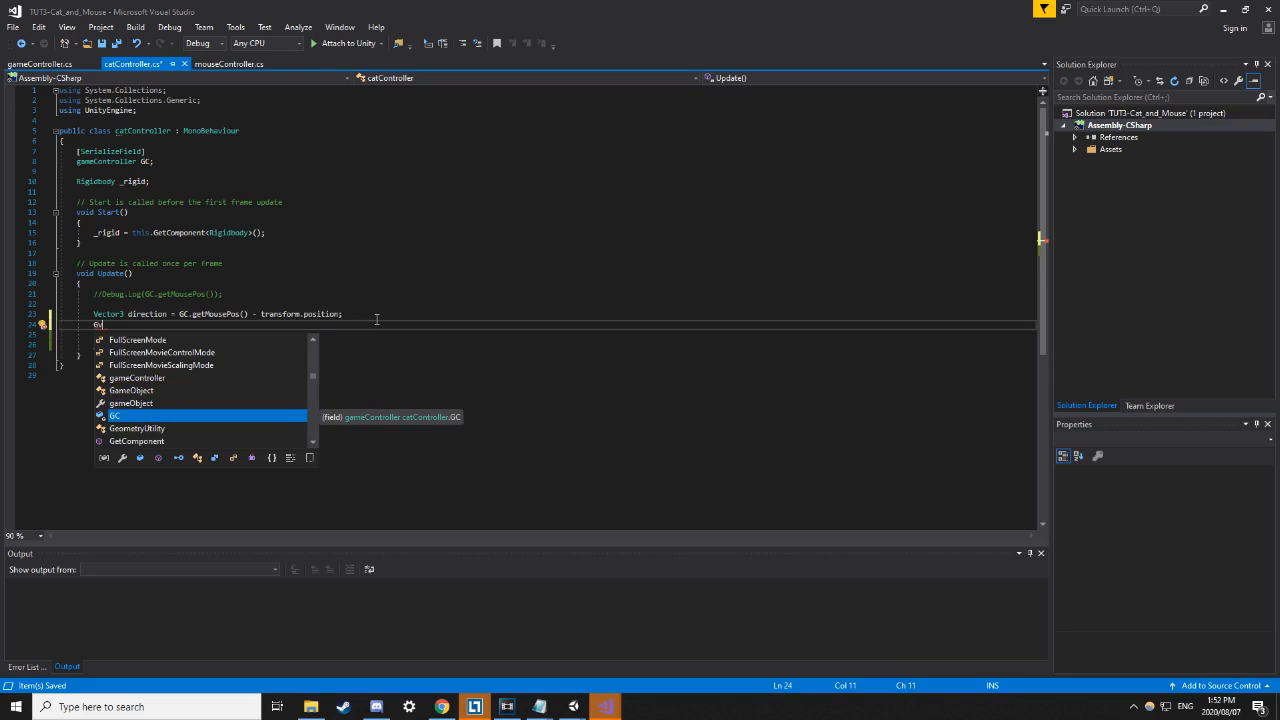
key("Tab")
type(".")
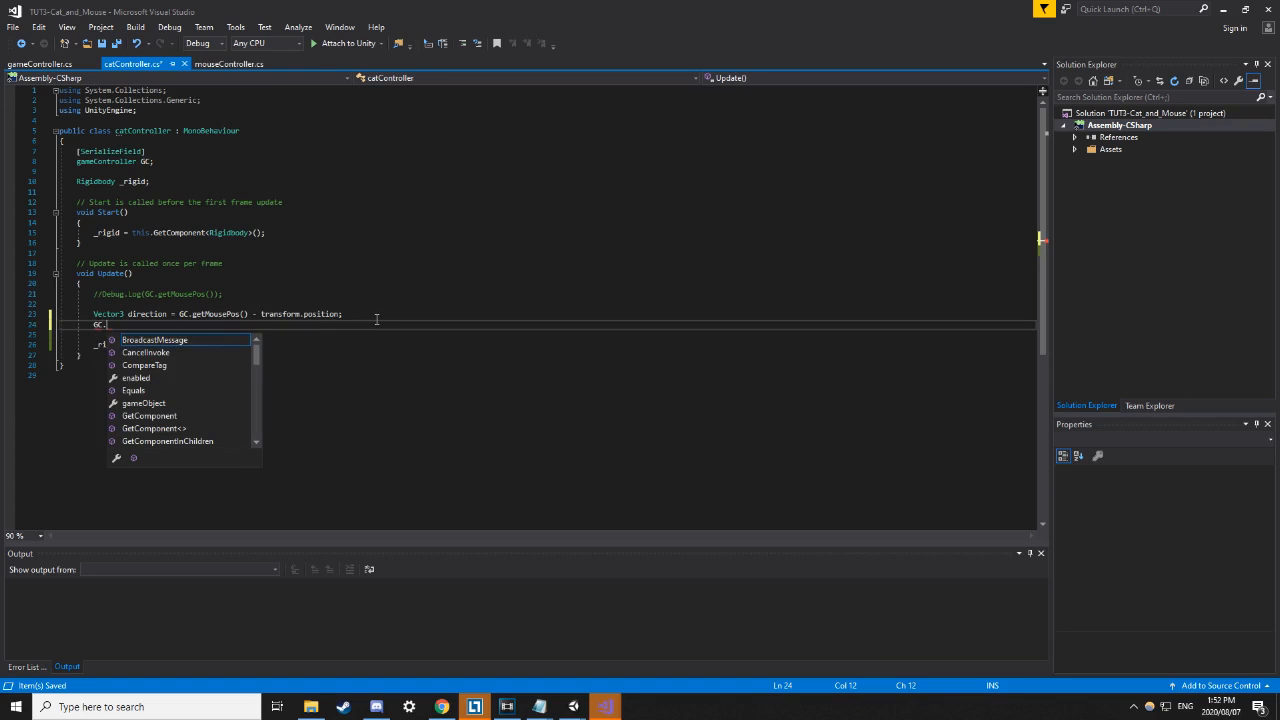
key("Down")
key("Down")
key("Down")
key("Down")
key("Down")
key("Down")
key("Down")
key("Down")
key("Down")
key("Down")
key("Down")
key("Down")
key("Down")
key("Down")
key("Down")
key("Down")
key("Down")
key("Down")
key("Down")
key("Down")
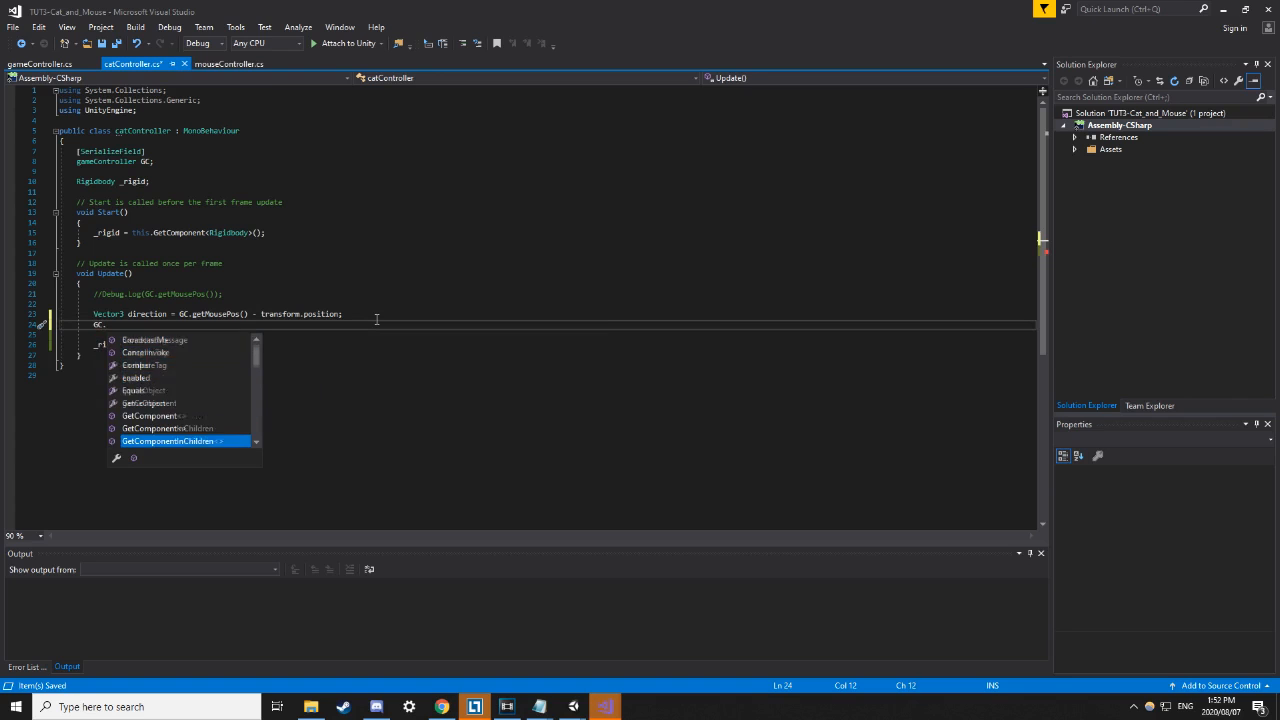
key("Down")
key("Down")
key("Down")
key("Down")
key("Down")
key("Down")
key("Down")
key("Down")
key("Down")
key("Down")
key("Down")
key("Down")
key("Down")
key("Down")
key("Down")
key("Down")
key("Down")
key("Down")
key("Down")
key("Down")
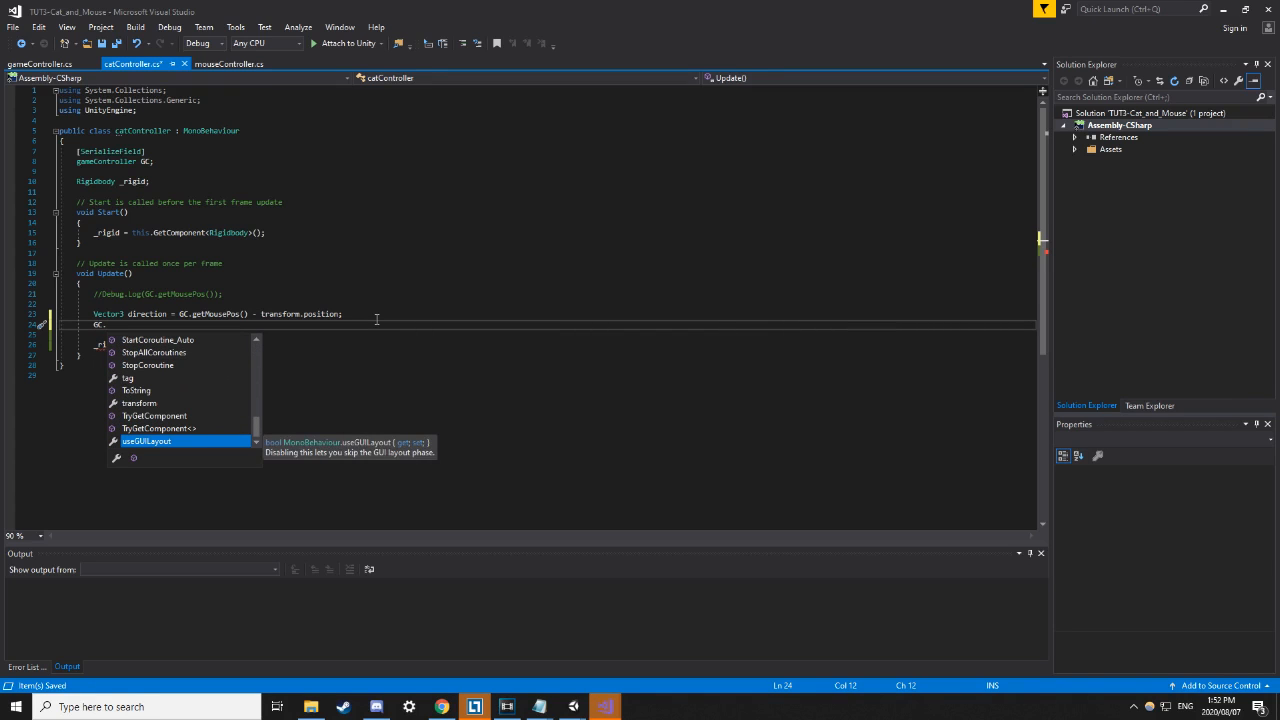
key("Escape")
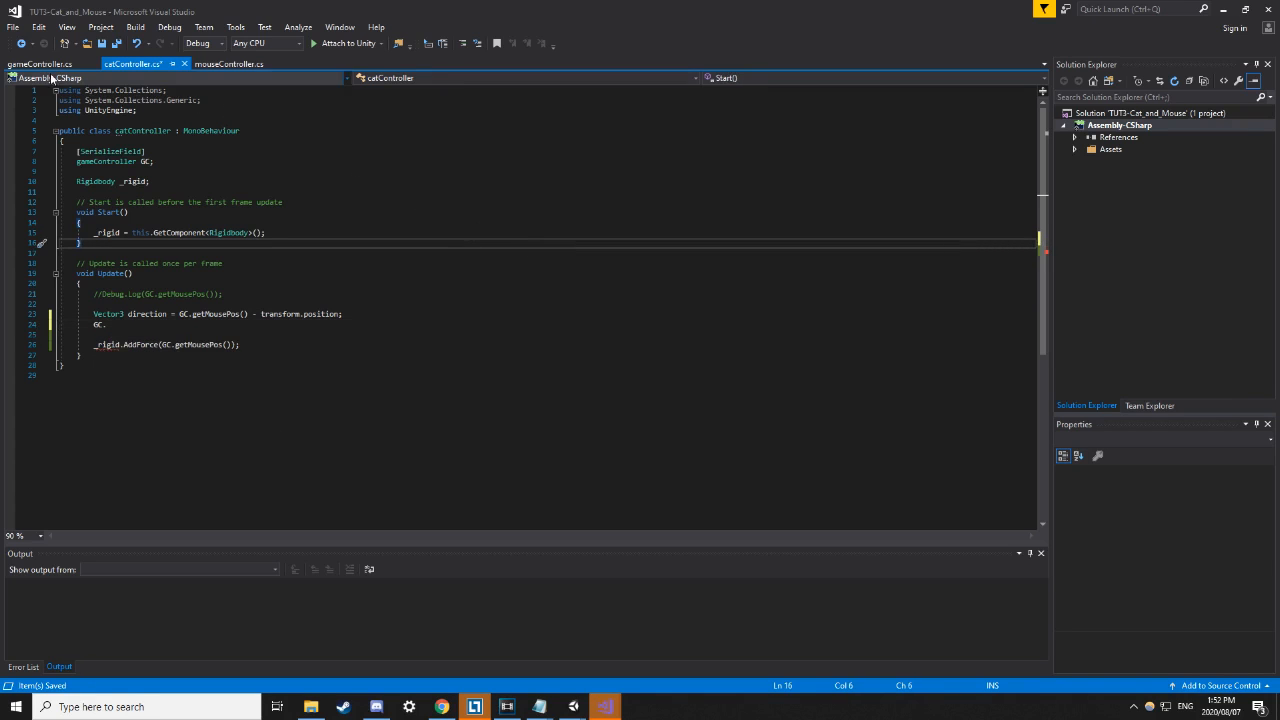
After Update in gameController.cs, write public void DoNothing() { Debug.Log("Nothing"); }.
left_click(48, 65)
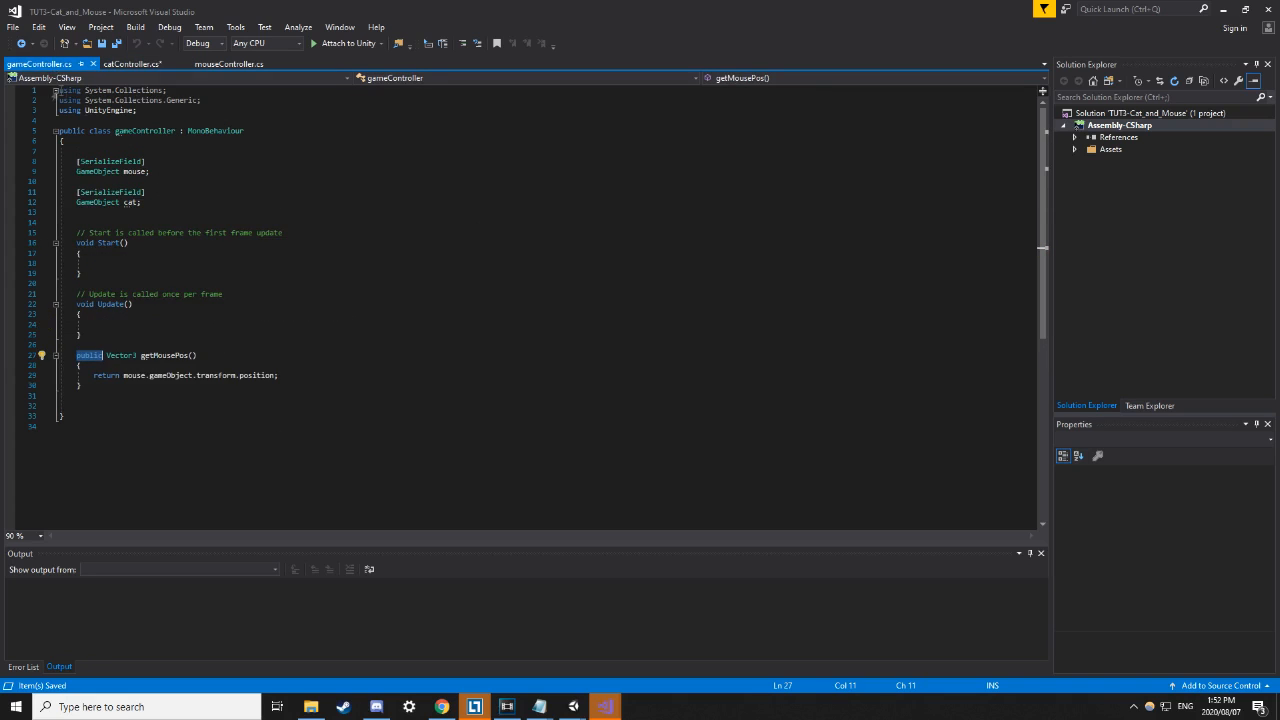
left_click(118, 333)
key("Return")
key("Return")
type("public")
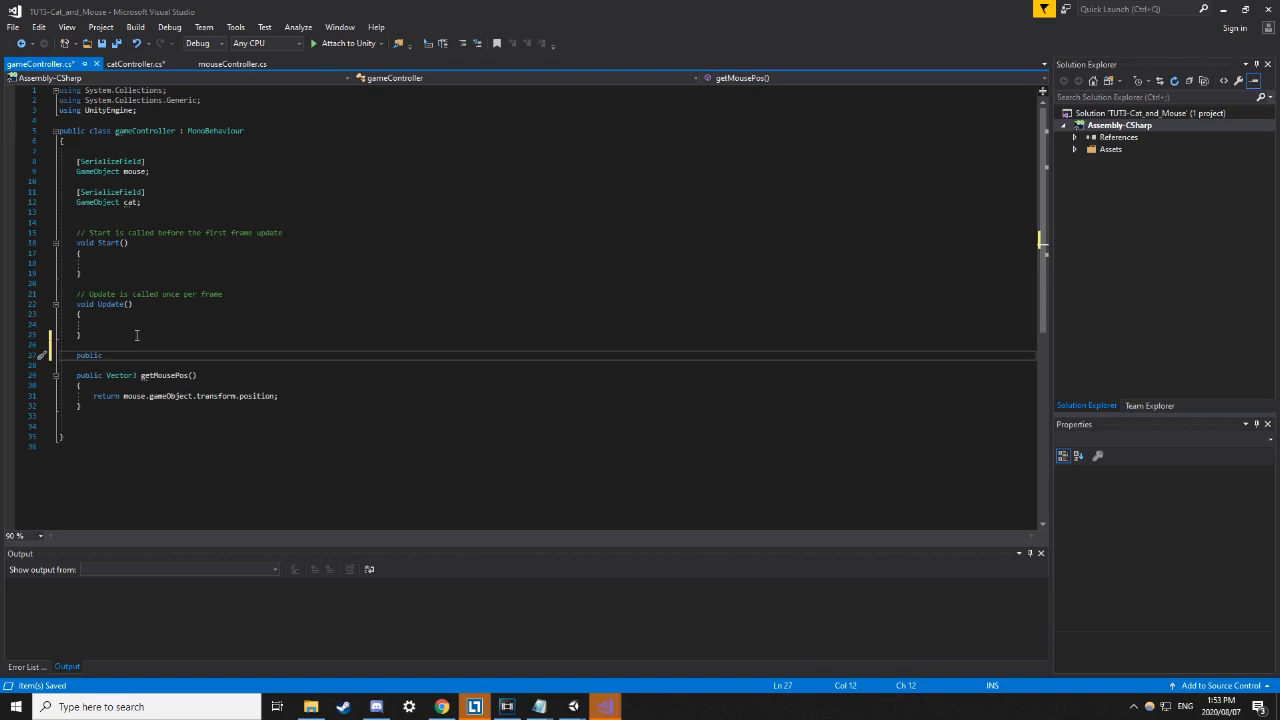
type(" void DoN")
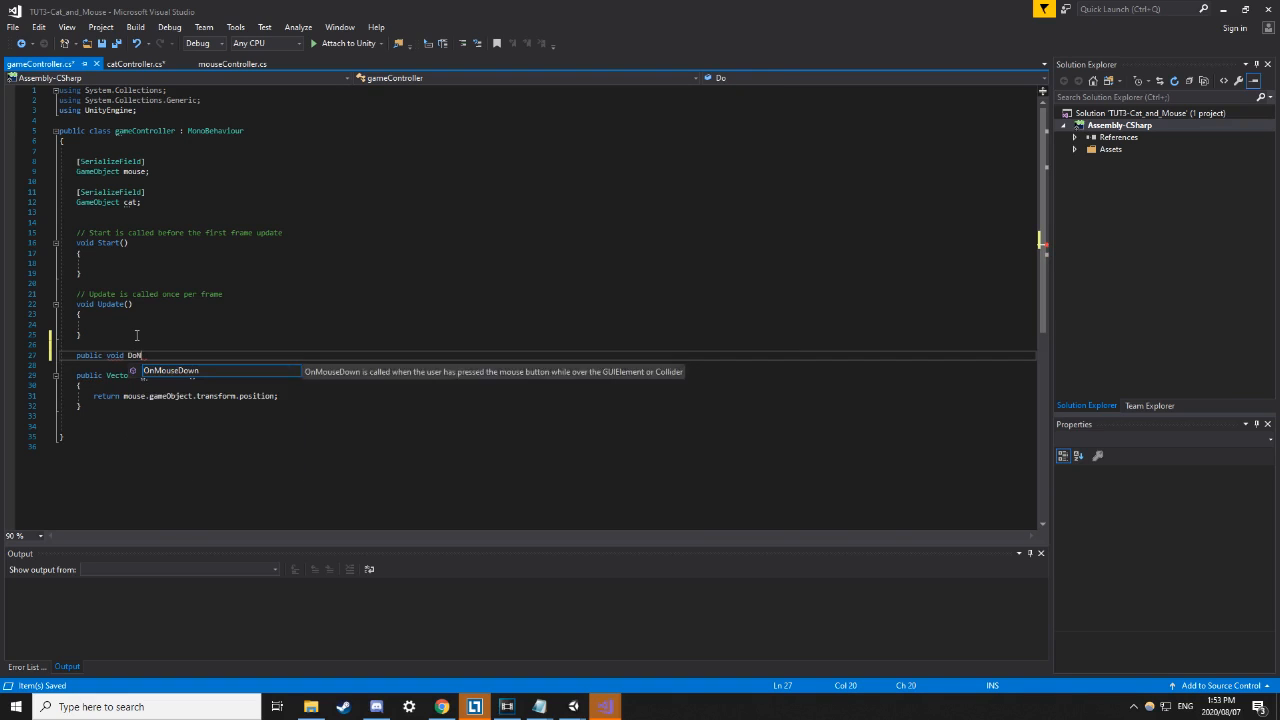
type("othing()")
key("Return")
type("{")
key("Return")
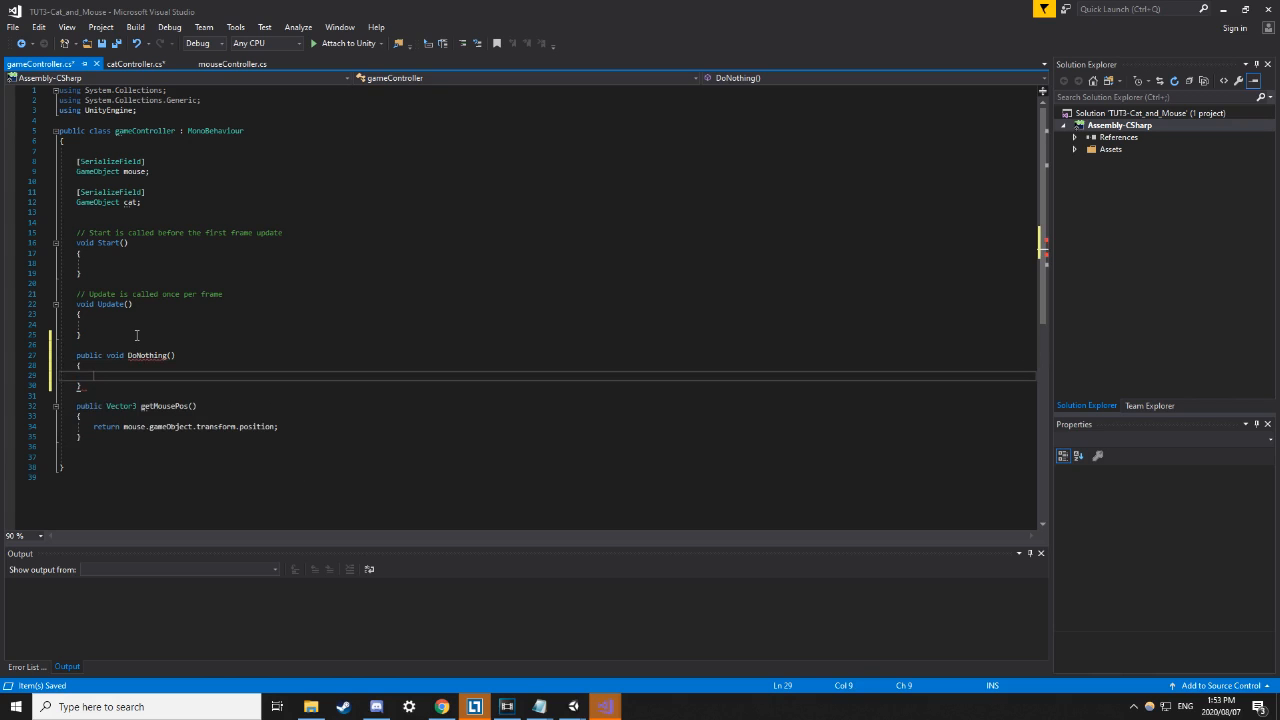
type("Debug.l")
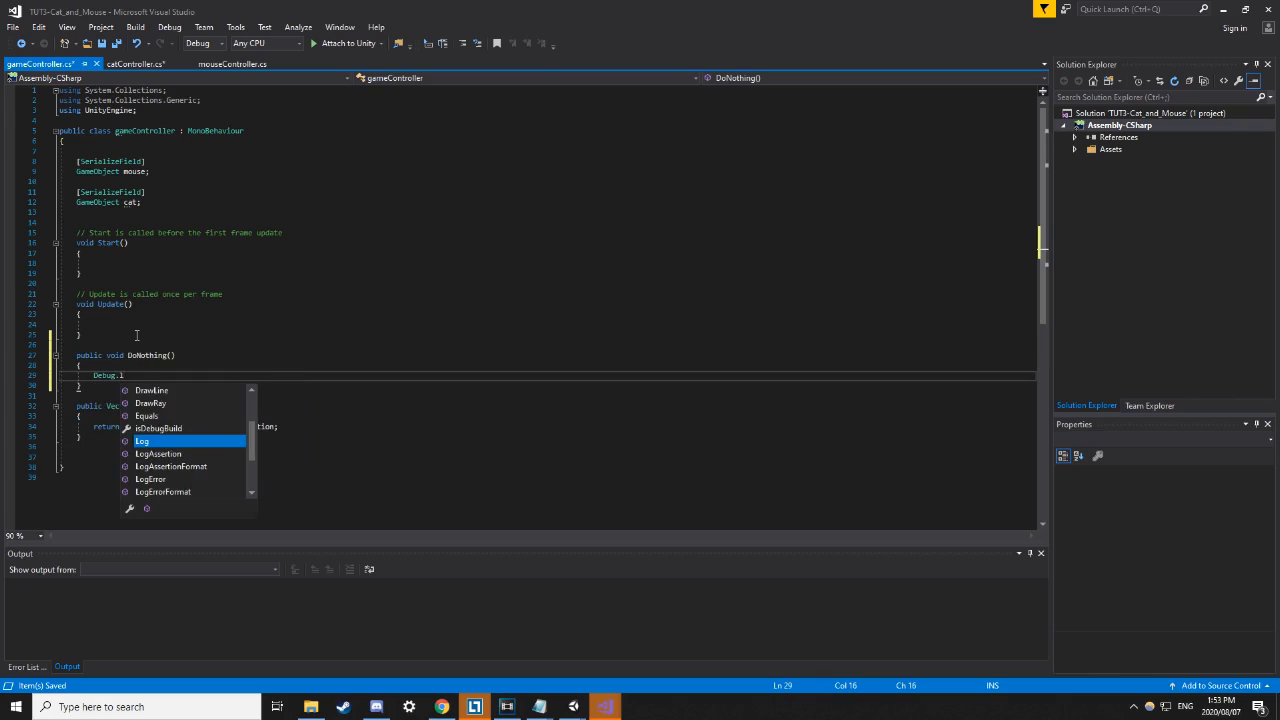
key("Tab")
type("(\"\"")
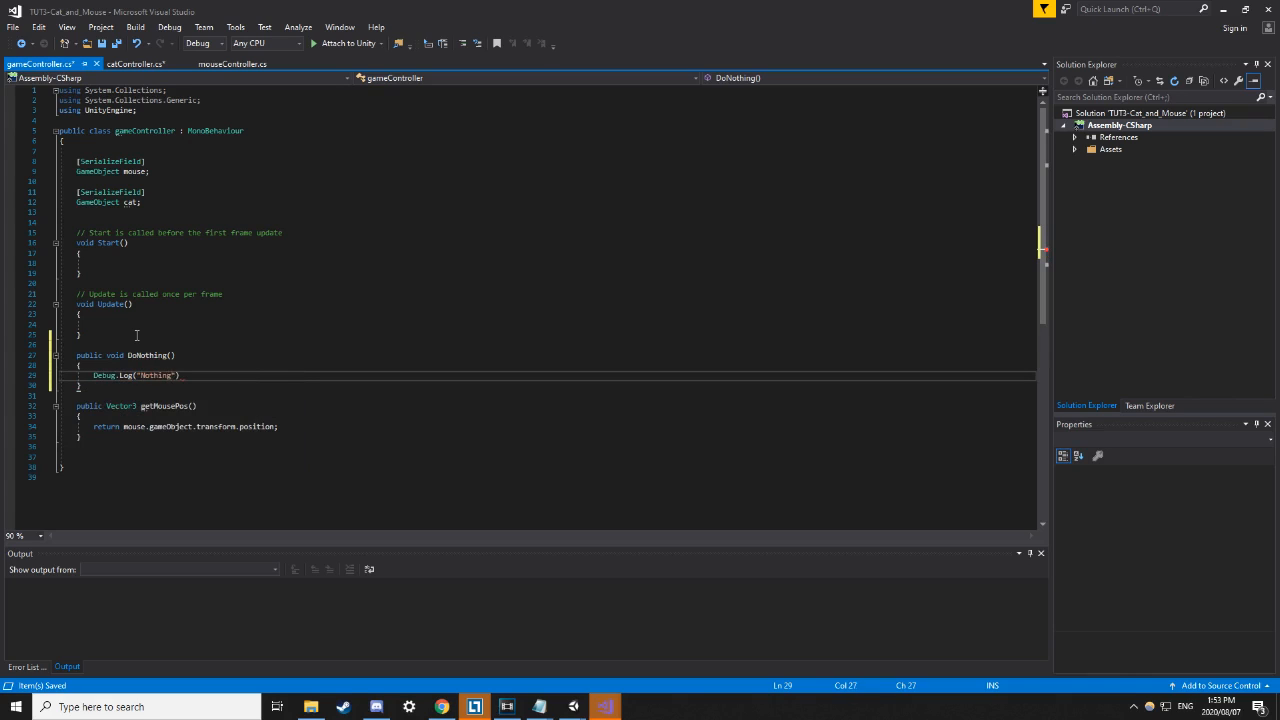
type(";")
Complete line 24 of catController's Update as GC.DoNothing() using IntelliSense.
left_click(160, 65)
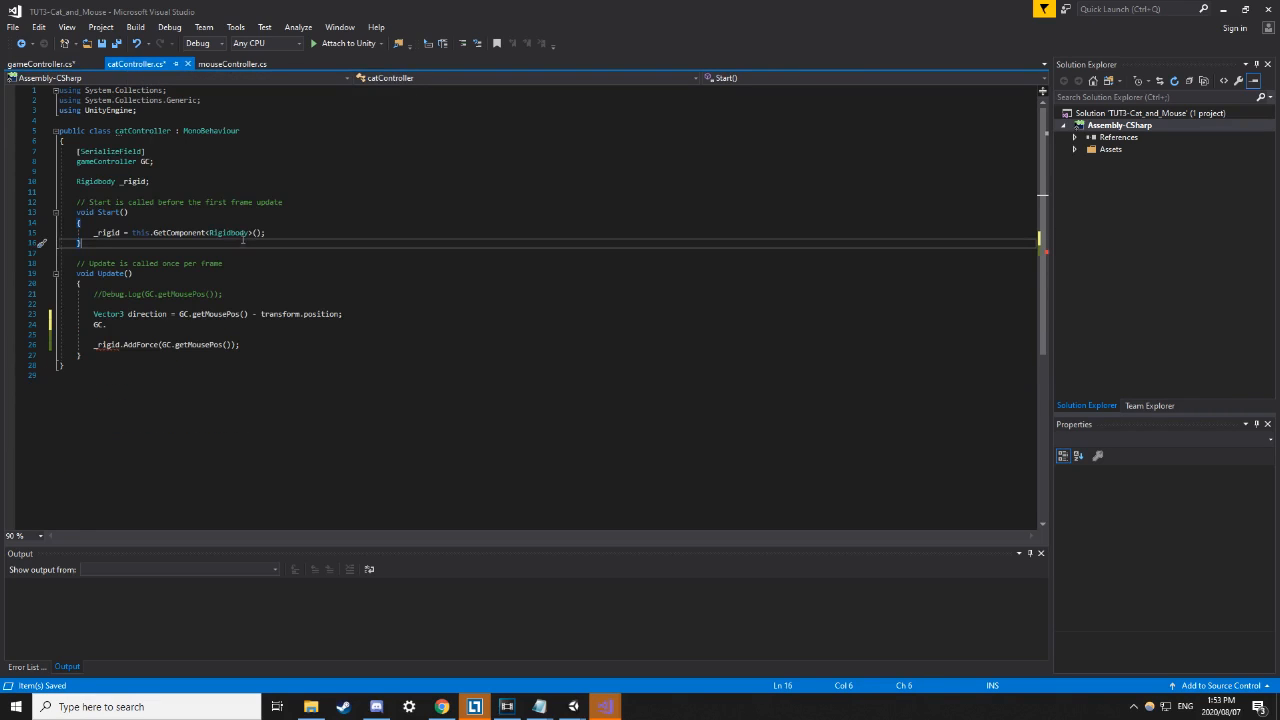
left_click(148, 326)
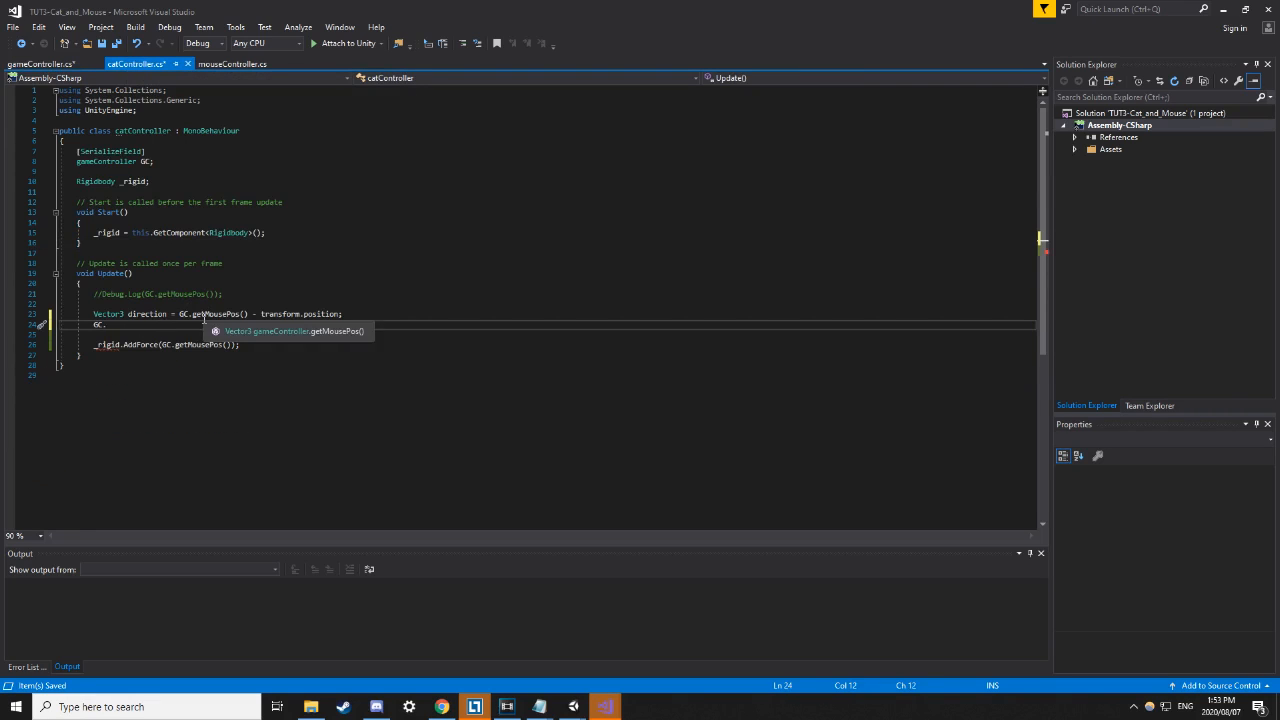
key("ctrl+space")
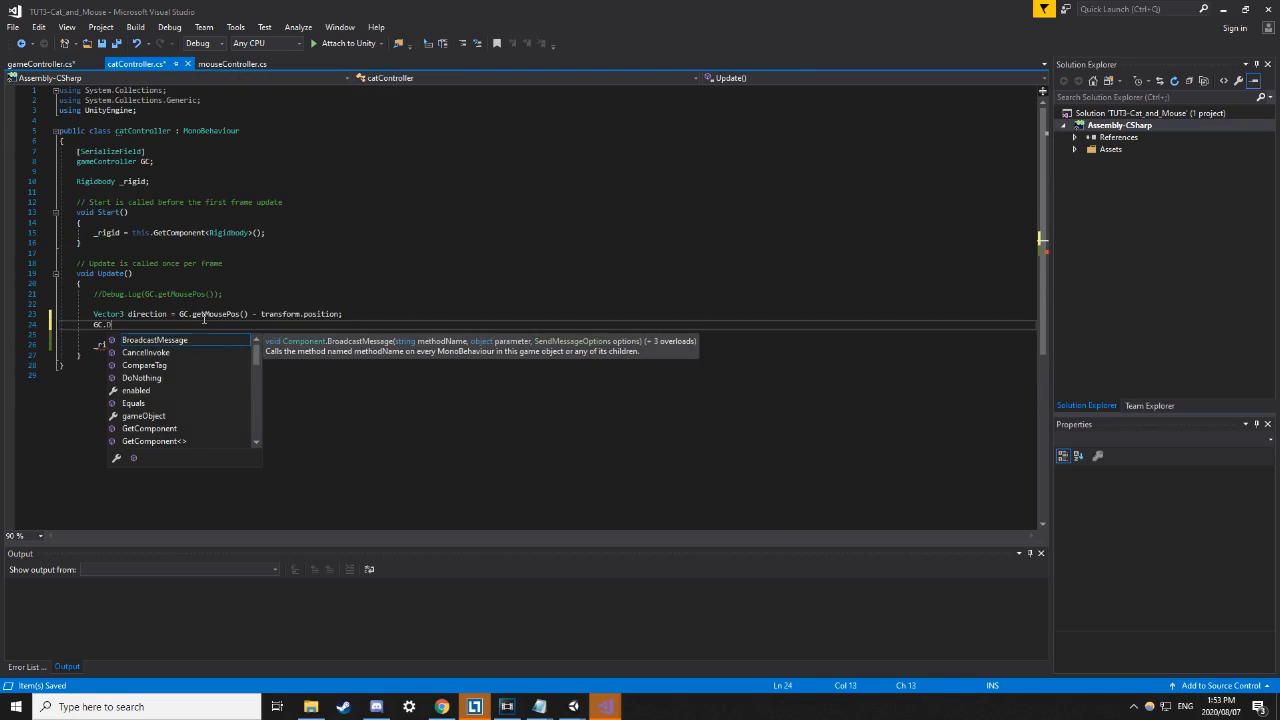
type("D")
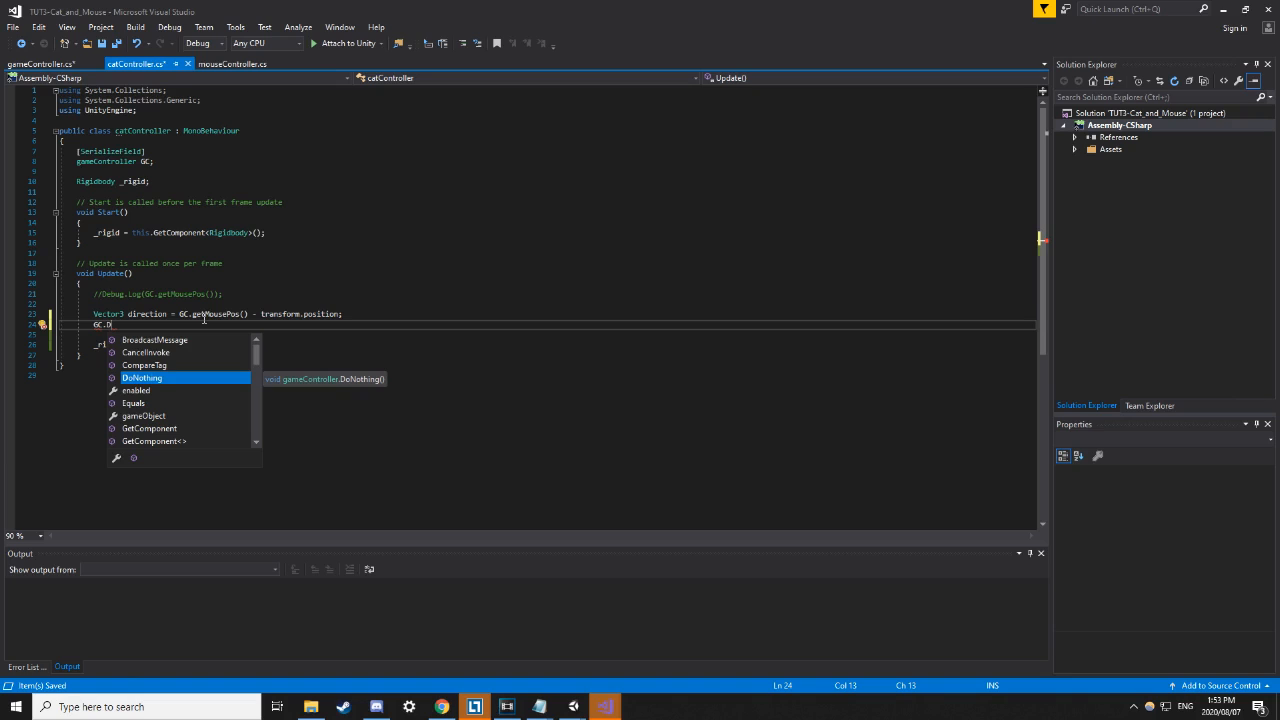
key("Tab")
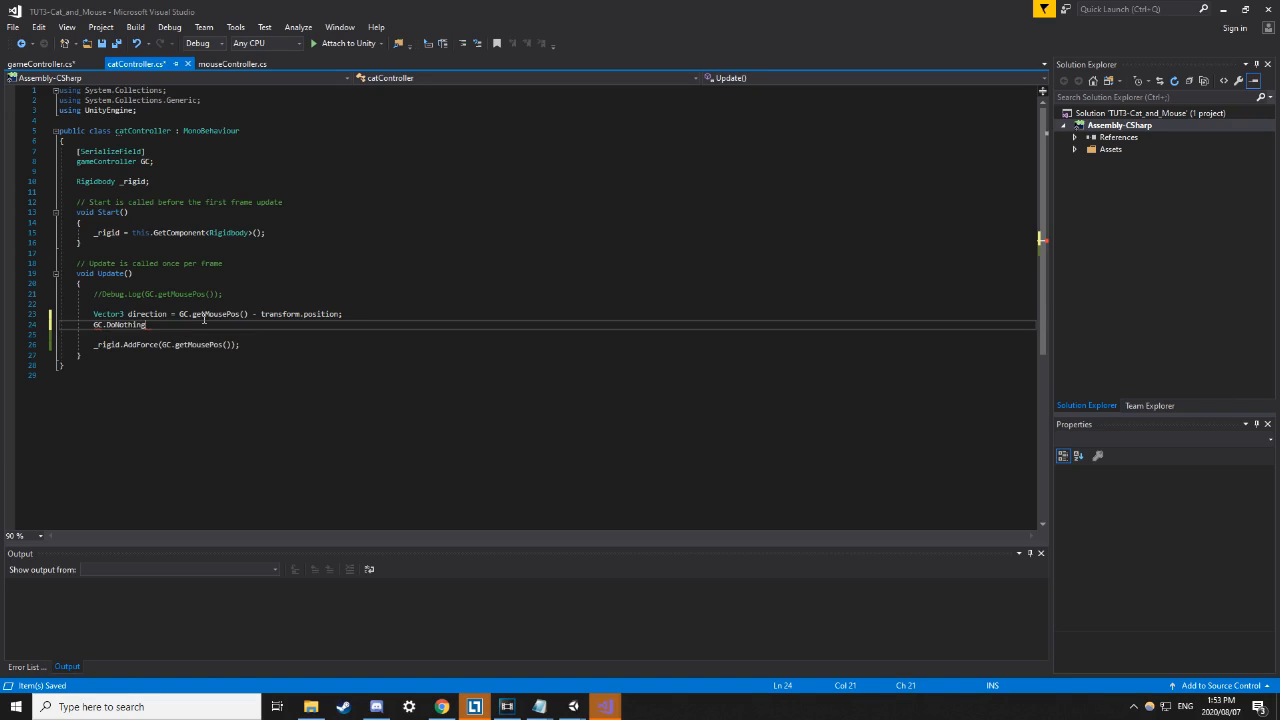
type("();")
Save the cat script, then replace [SerializeField] with public on the GC field declaration.
left_click_drag(76, 151, 170, 175)
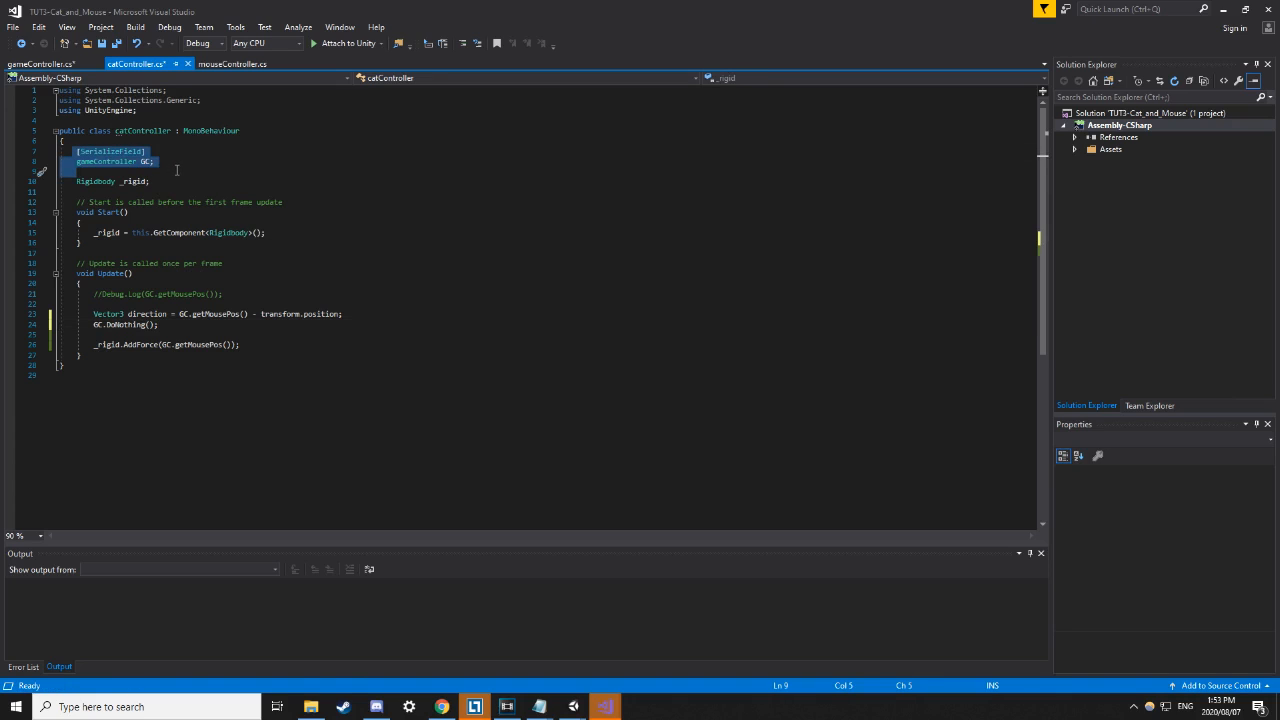
key("ctrl+s")
left_click(76, 151)
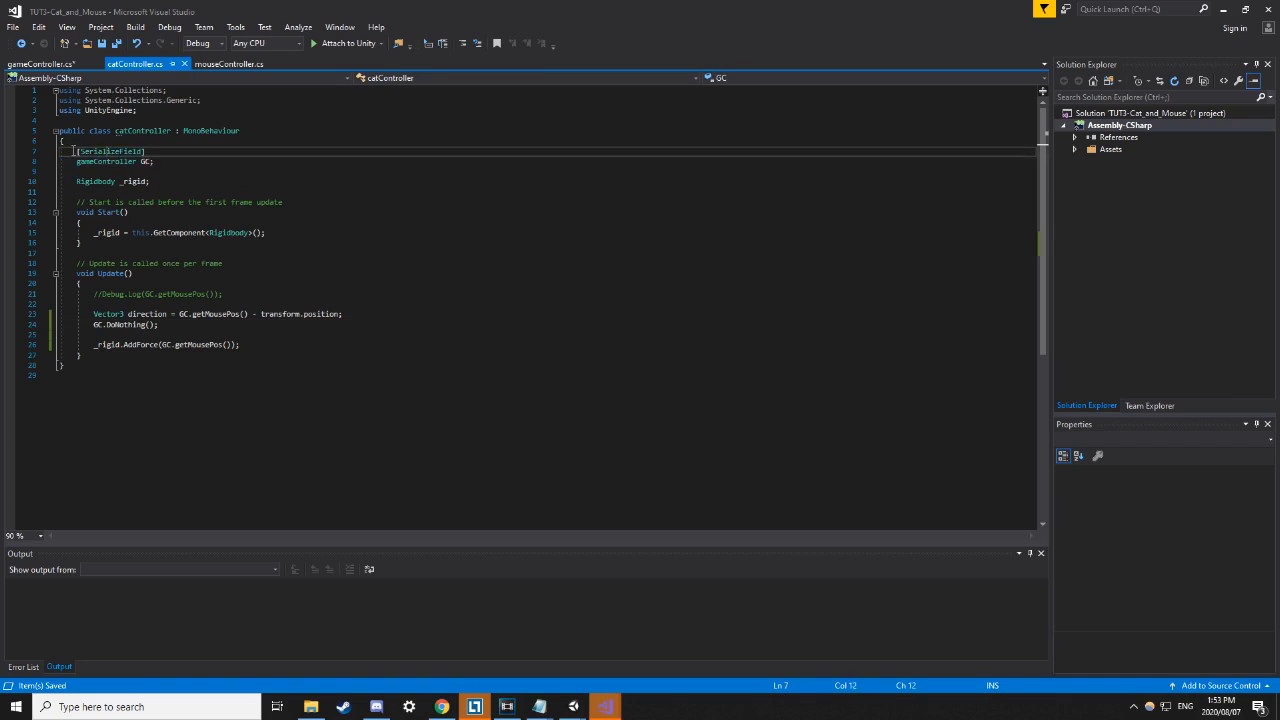
left_click_drag(76, 151, 152, 151)
key("BackSpace")
type("public")
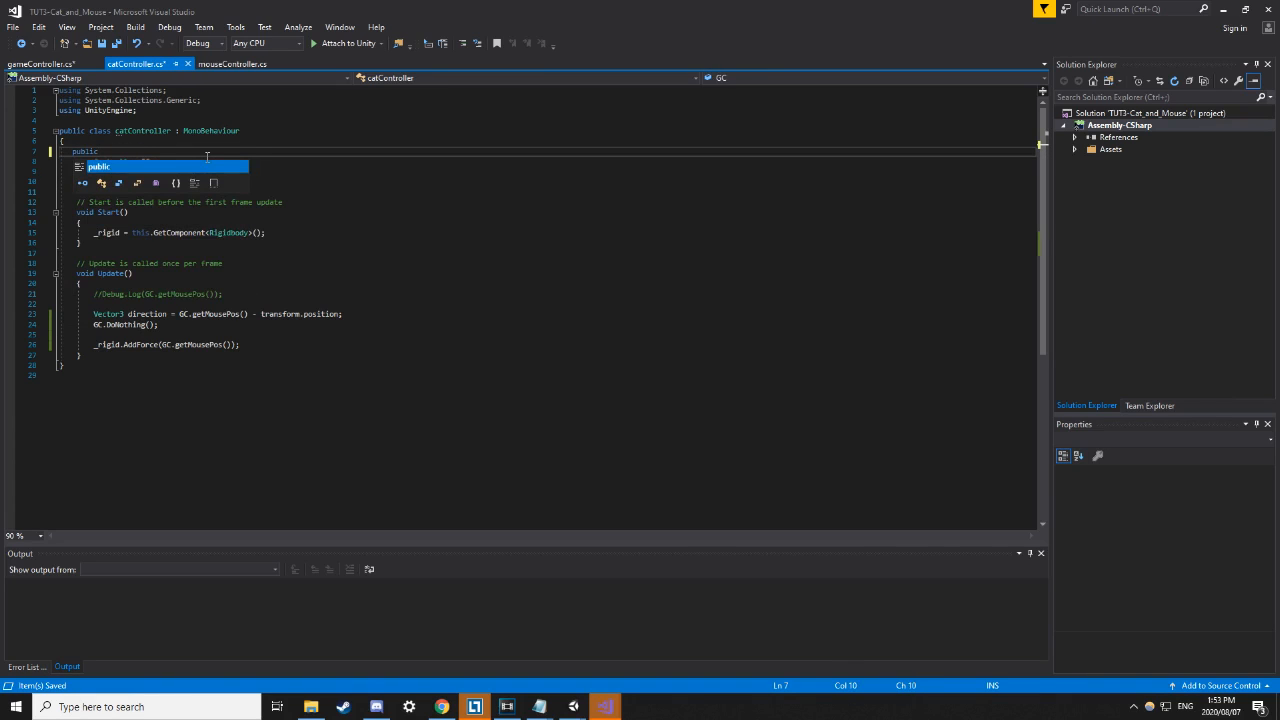
left_click(414, 212)
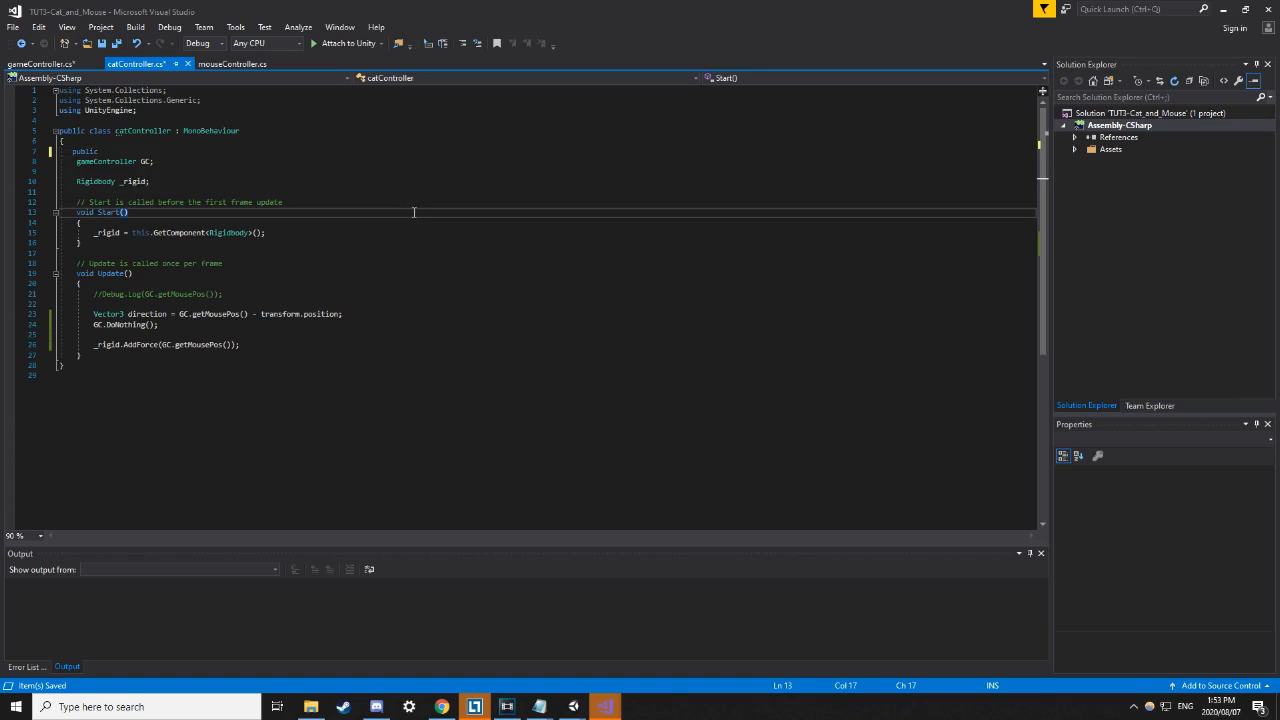
left_click_drag(78, 161, 106, 152)
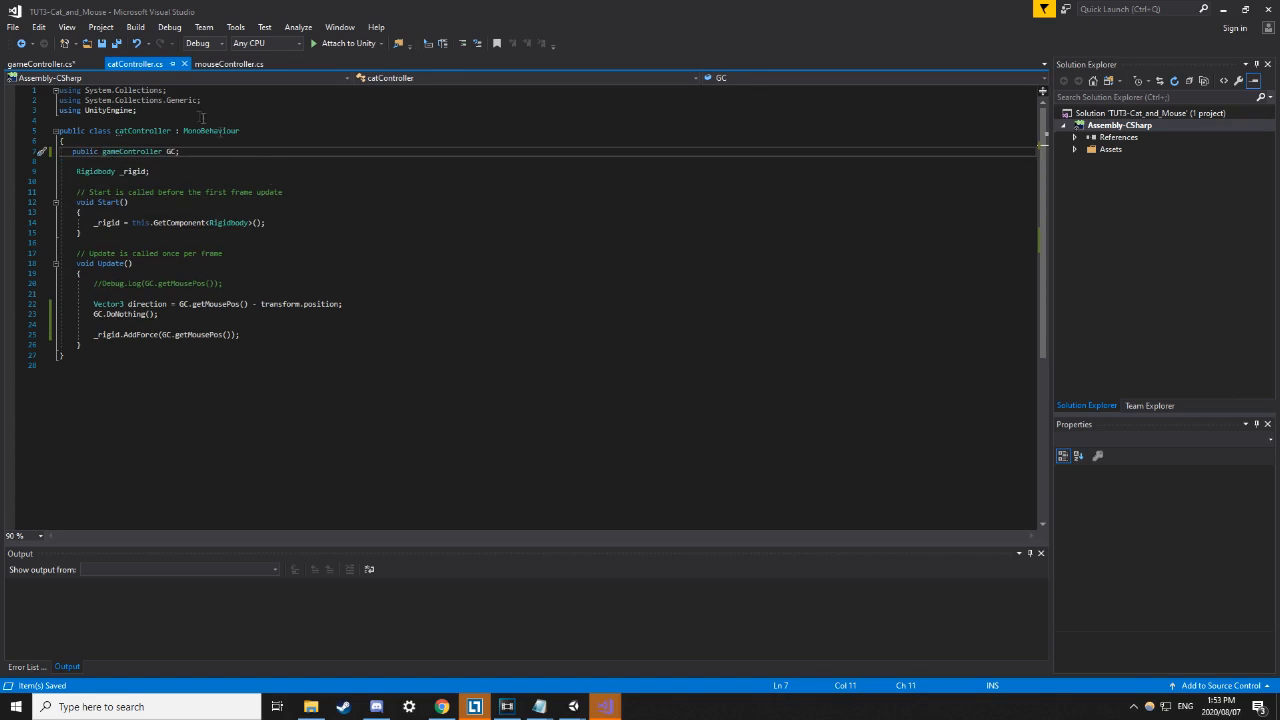
mouse_move(573, 706)
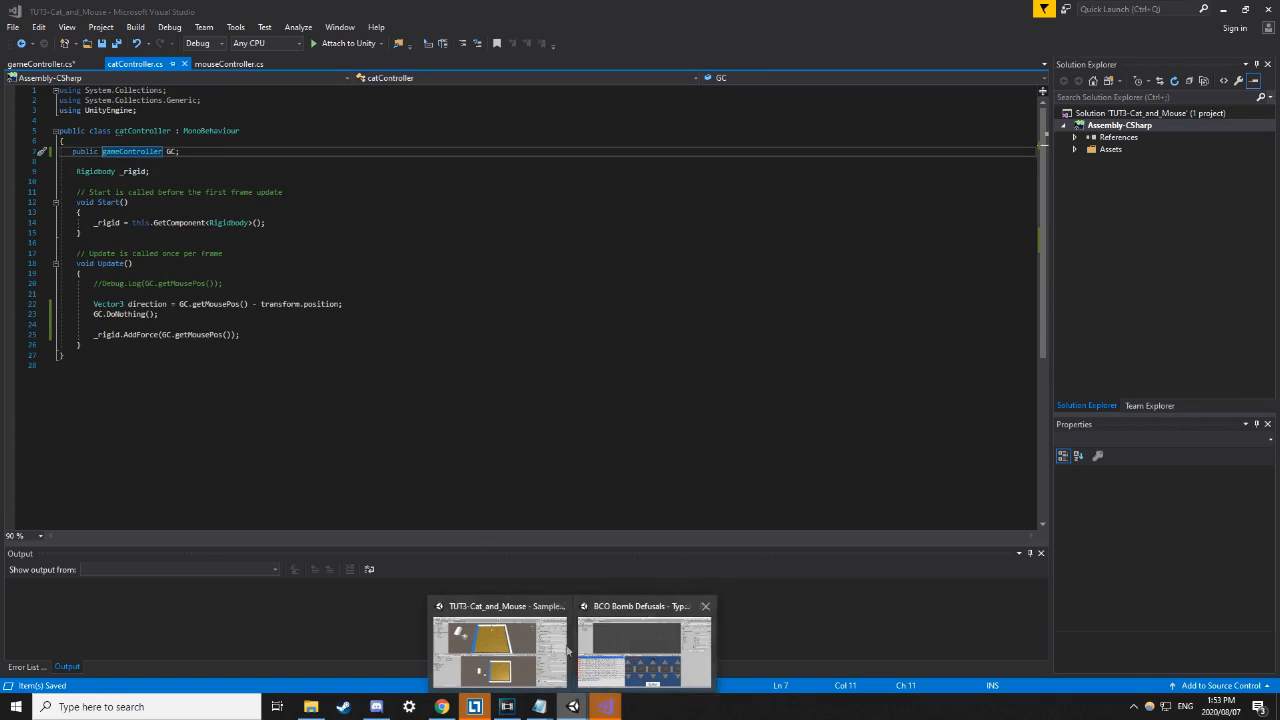
left_click(510, 640)
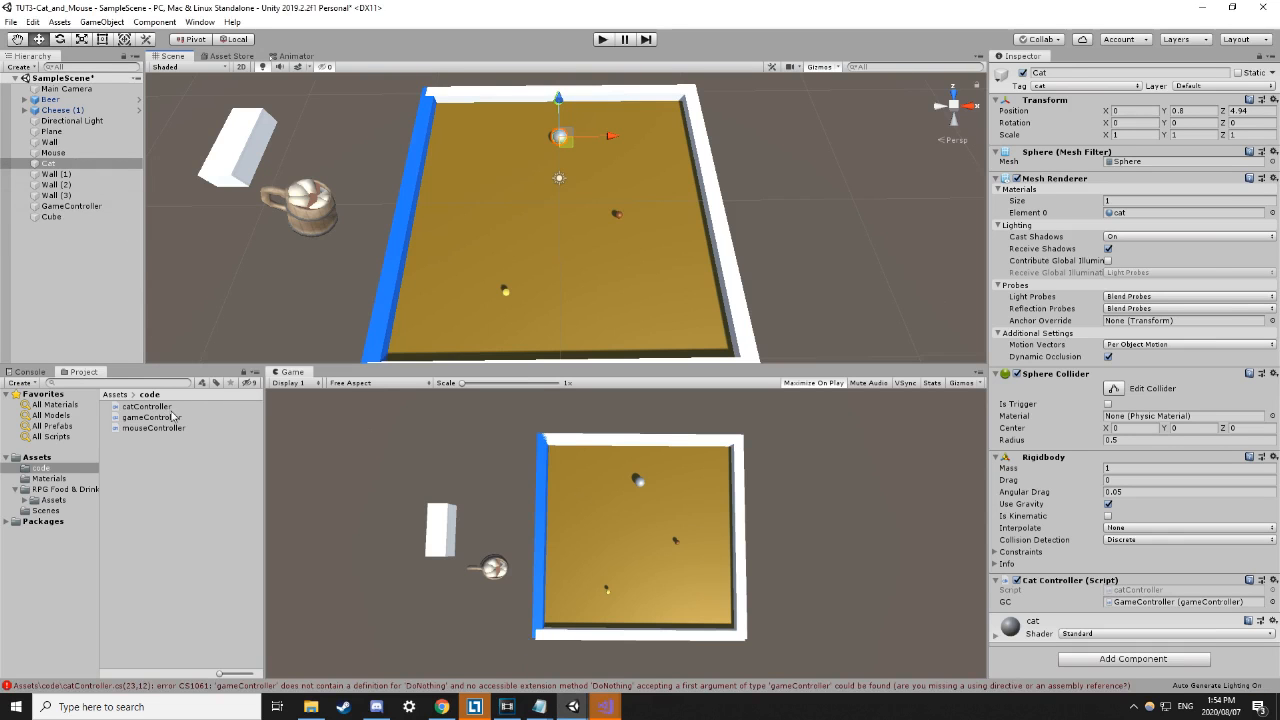
Open the Console showing the compile error and save the scene.
left_click(198, 509)
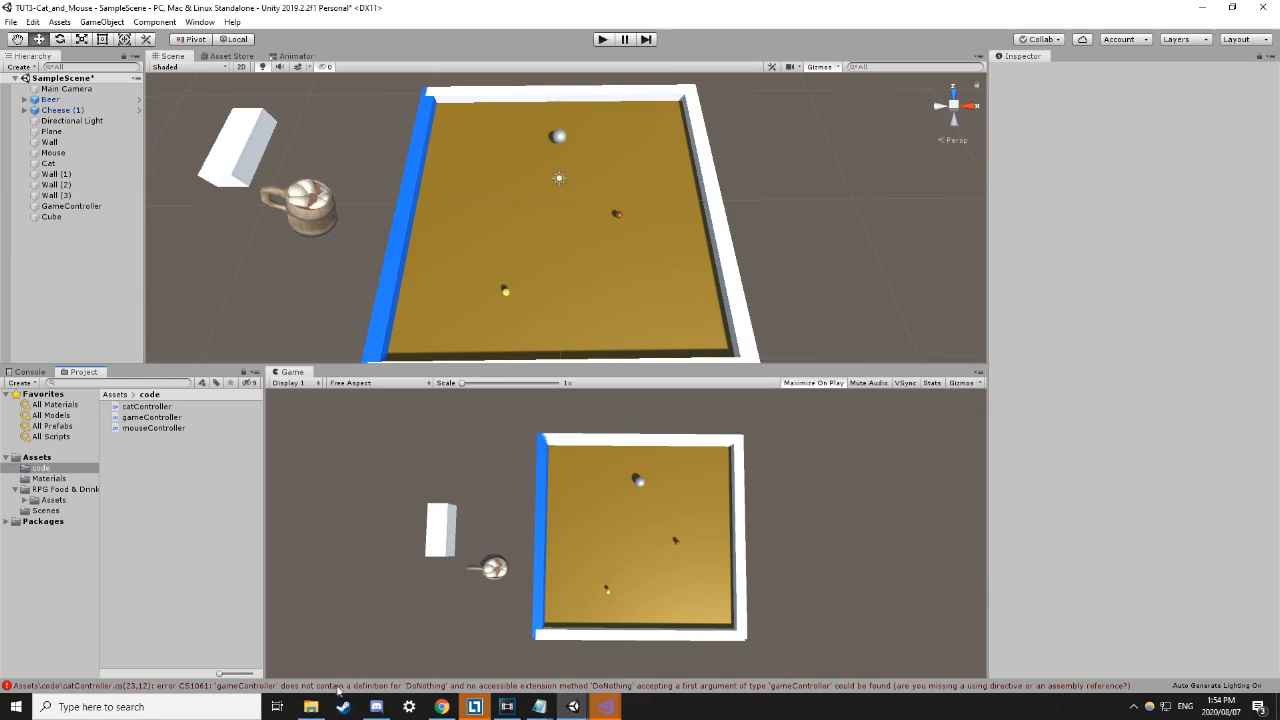
left_click(377, 688)
key("ctrl+s")
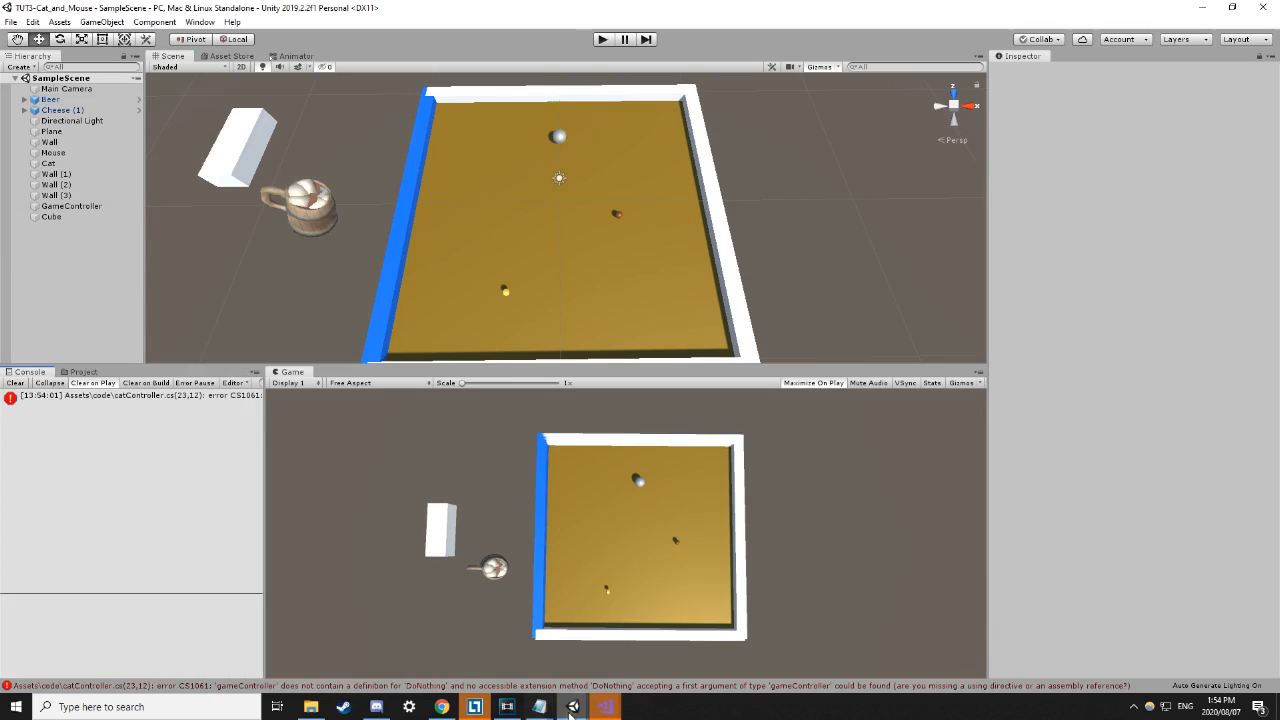
Inspect GameController and Cat, then widen the Console to read error CS1061 about DoNothing.
mouse_move(573, 706)
left_click(71, 207)
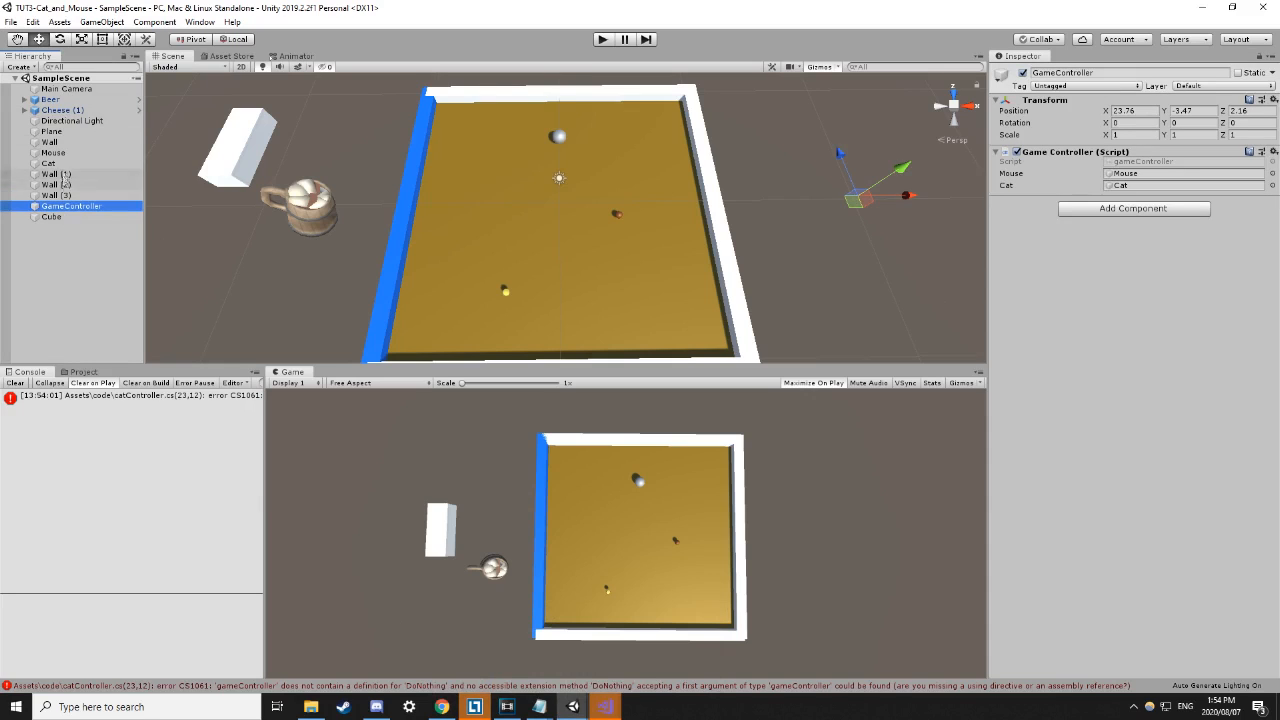
left_click(58, 163)
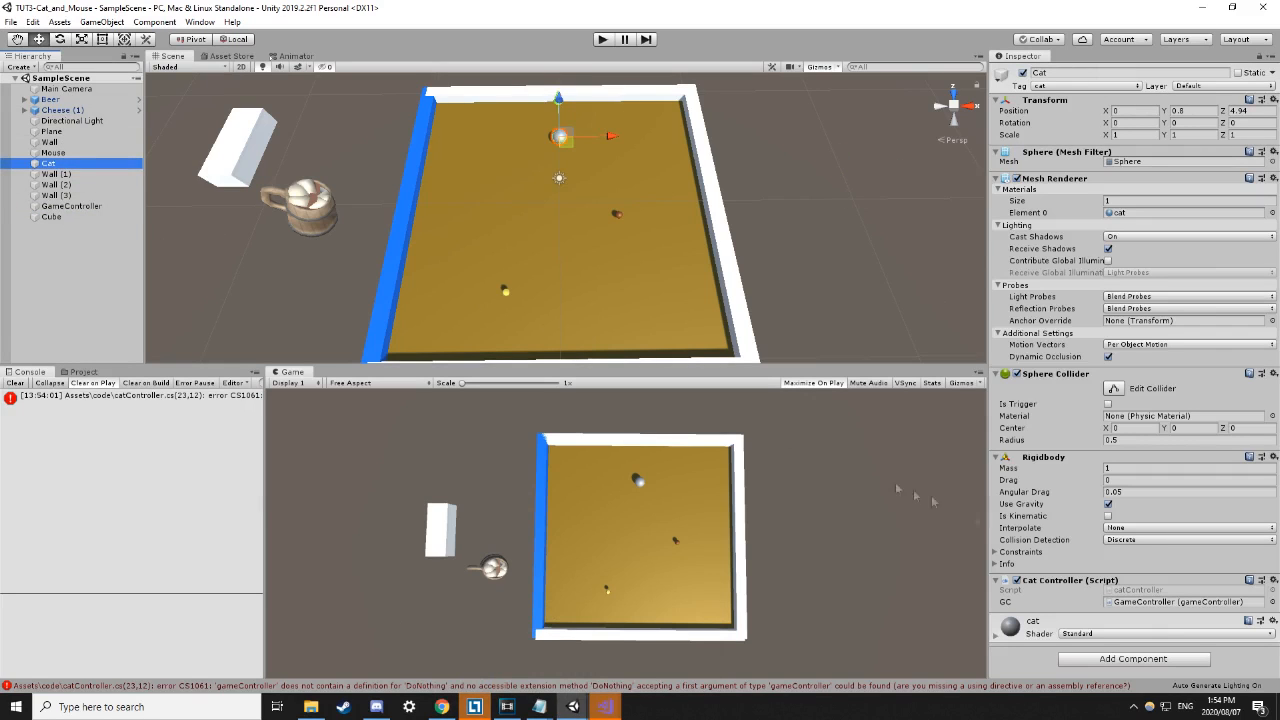
left_click(1162, 606)
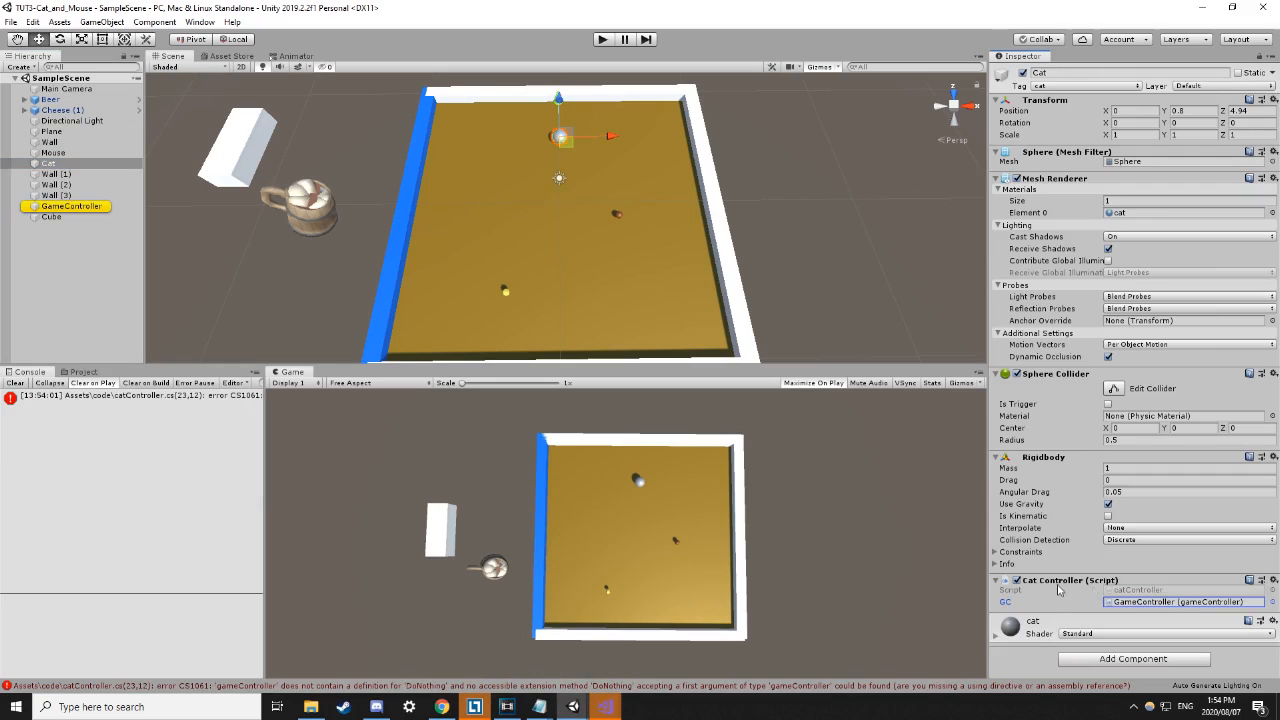
left_click(86, 398)
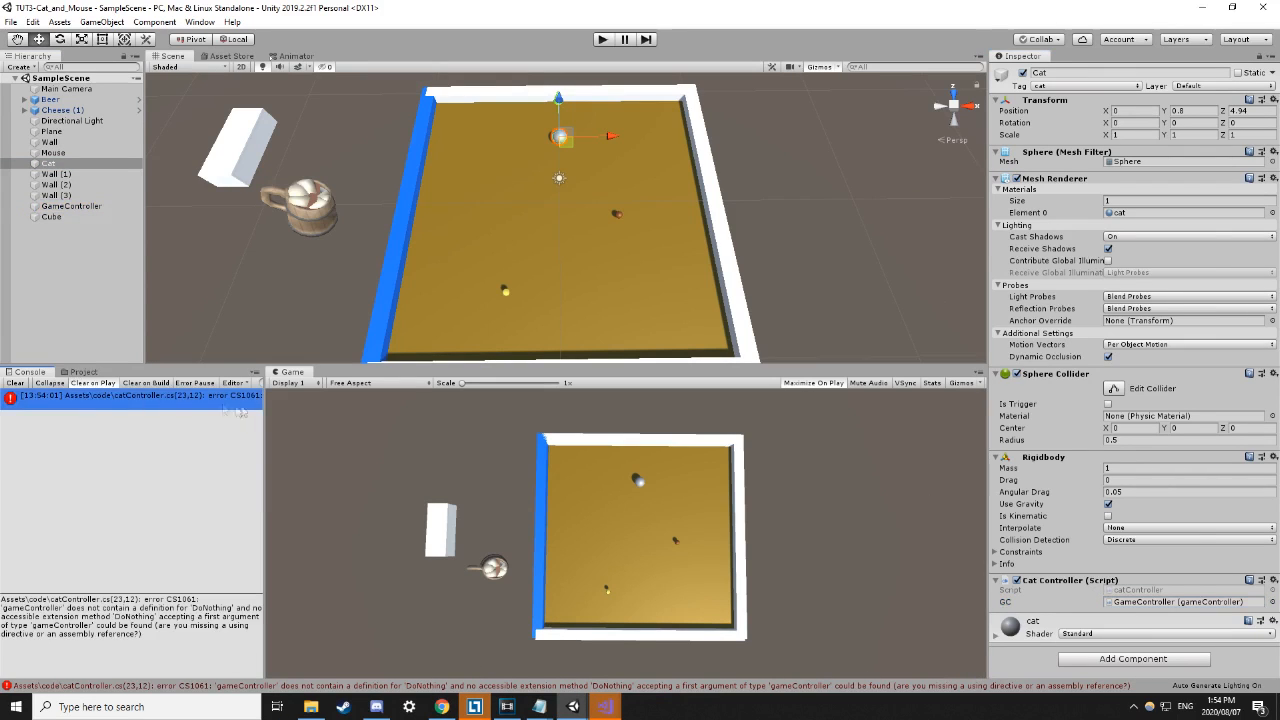
left_click_drag(264, 440, 502, 468)
mouse_move(573, 706)
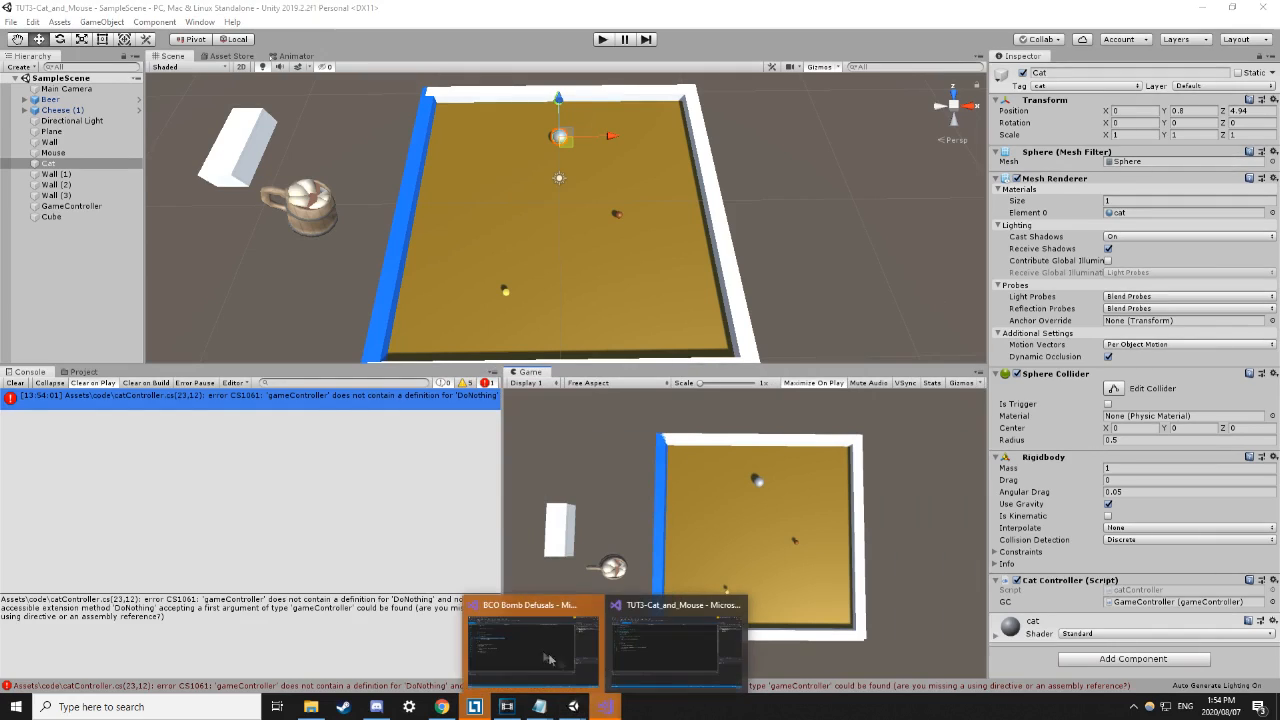
left_click(531, 626)
Save gameController.cs with its DoNothing method and return to the Unity editor.
left_click(40, 63)
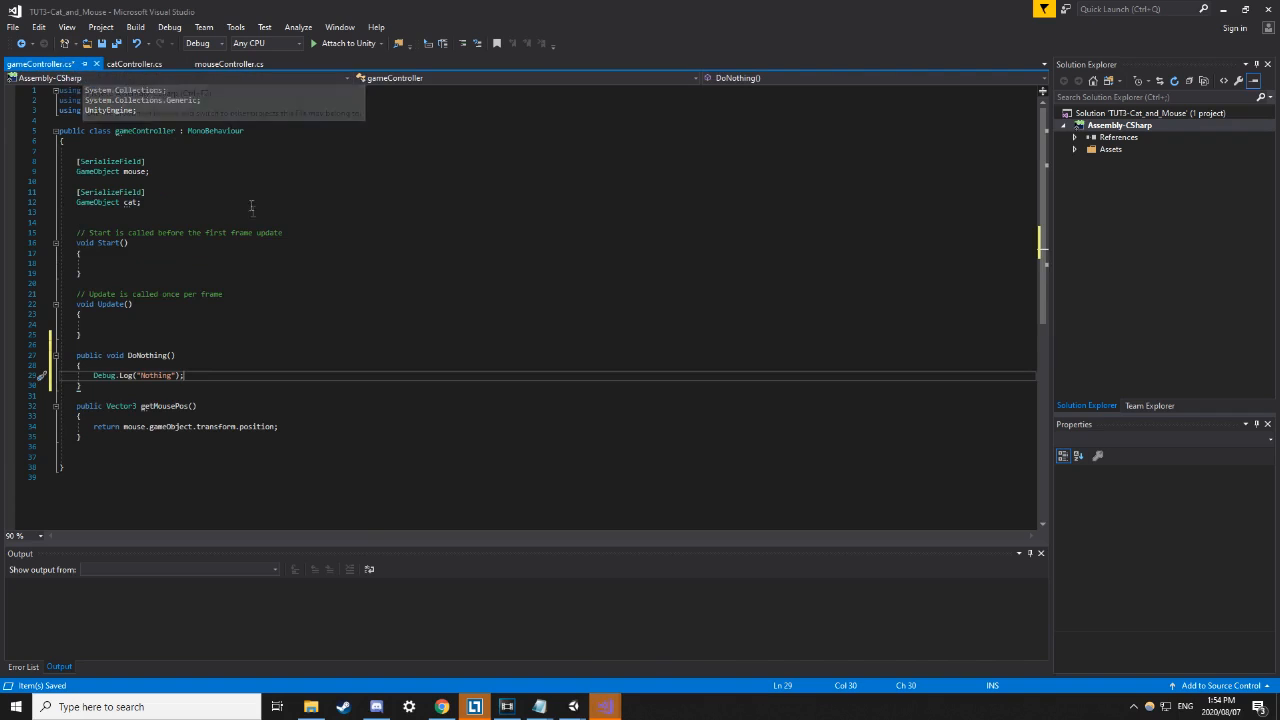
key("ctrl+s")
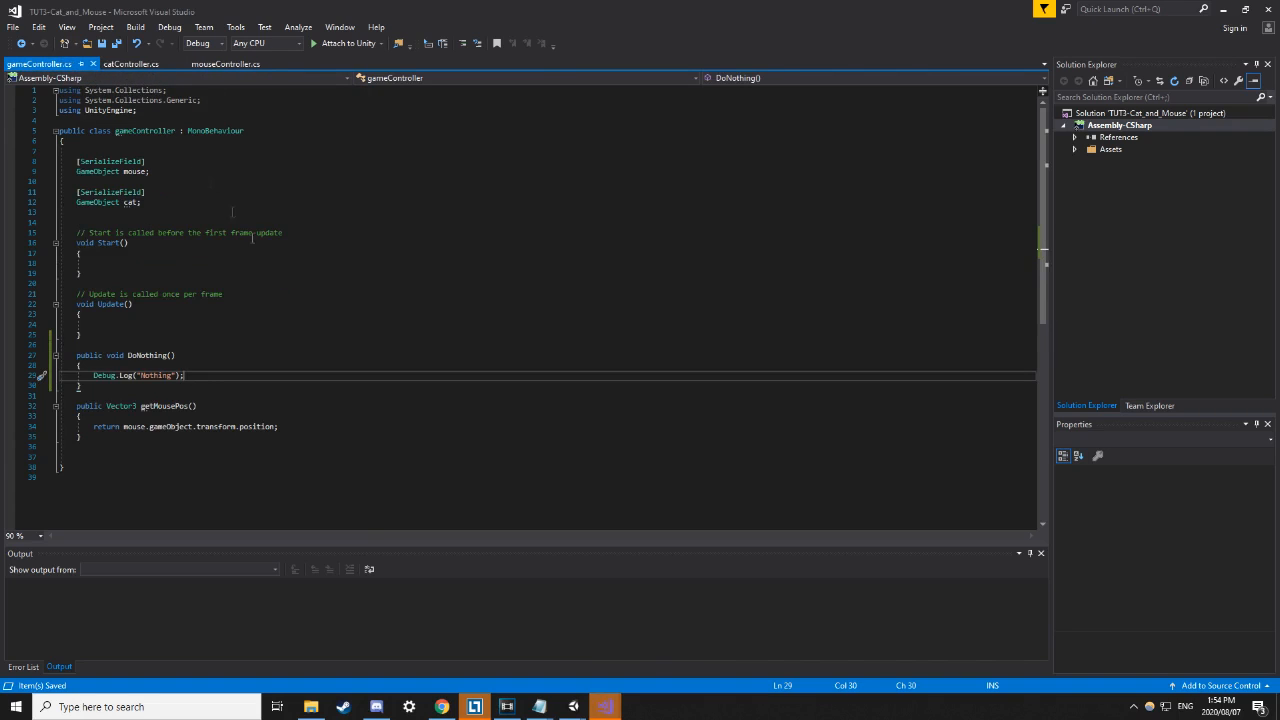
left_click(130, 64)
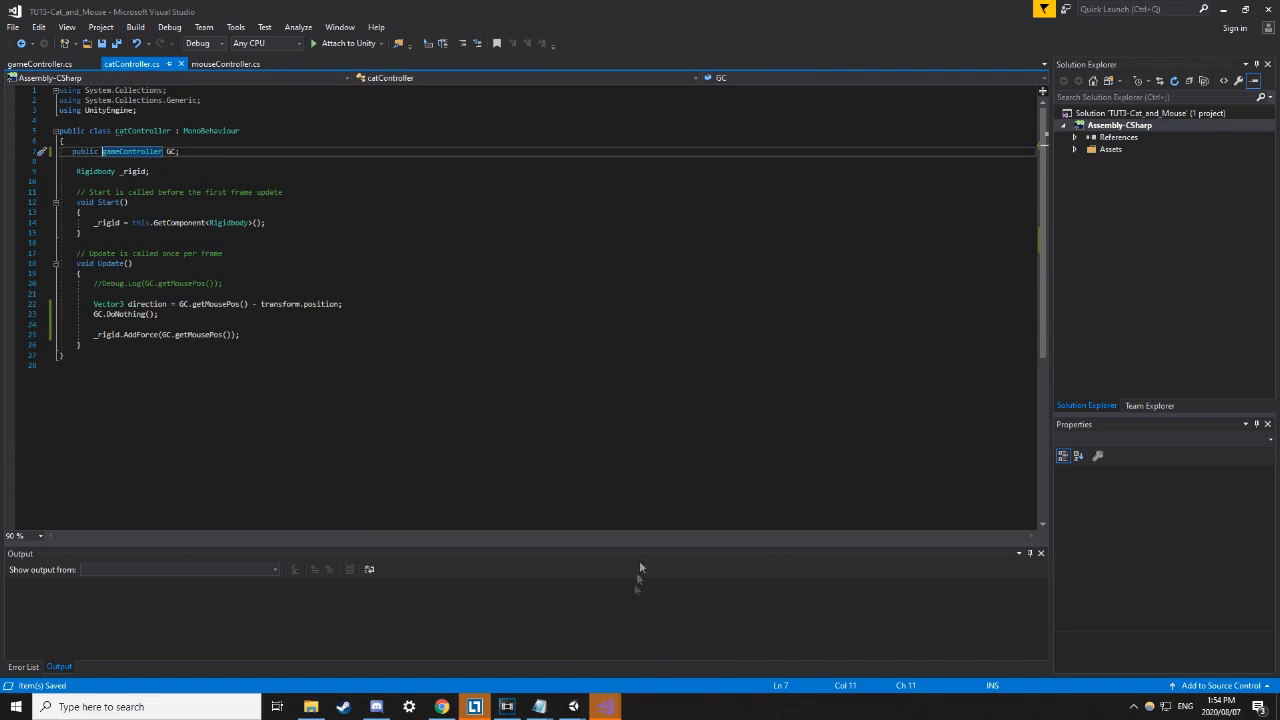
mouse_move(573, 706)
left_click(548, 655)
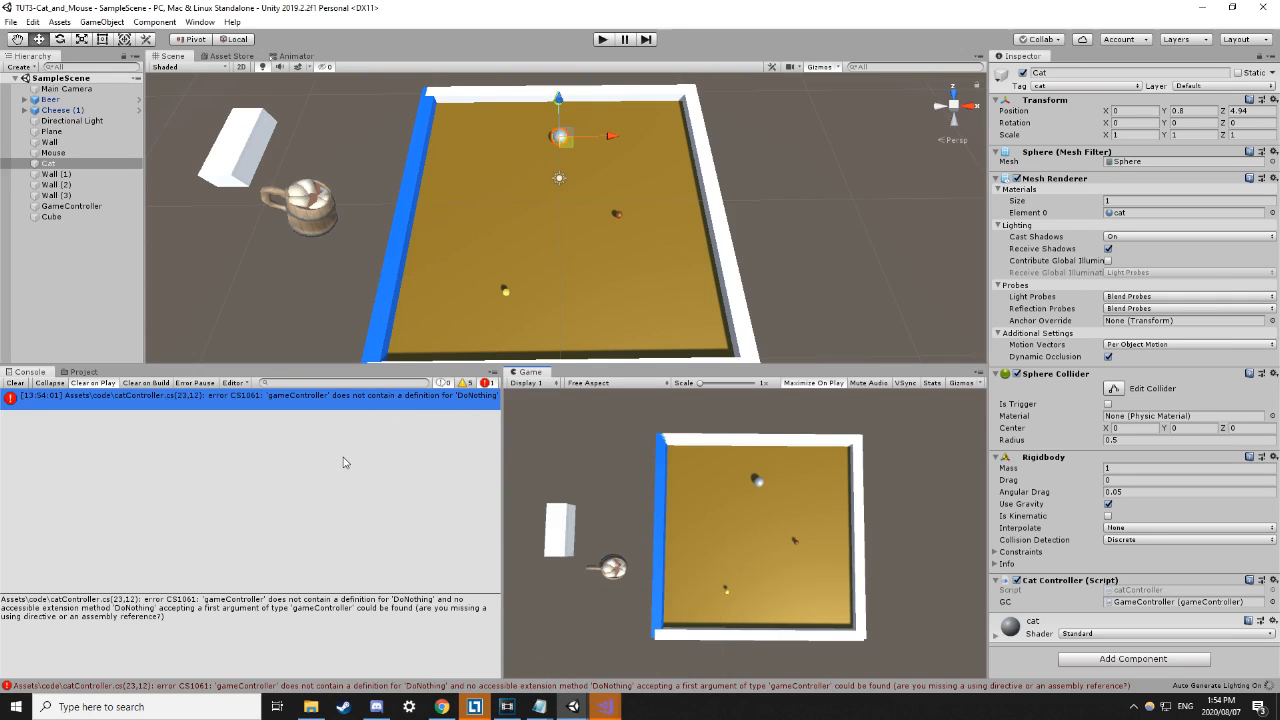
Clear the Cat's GC field, assign the GameController object to it, and save the scene.
left_click(55, 164)
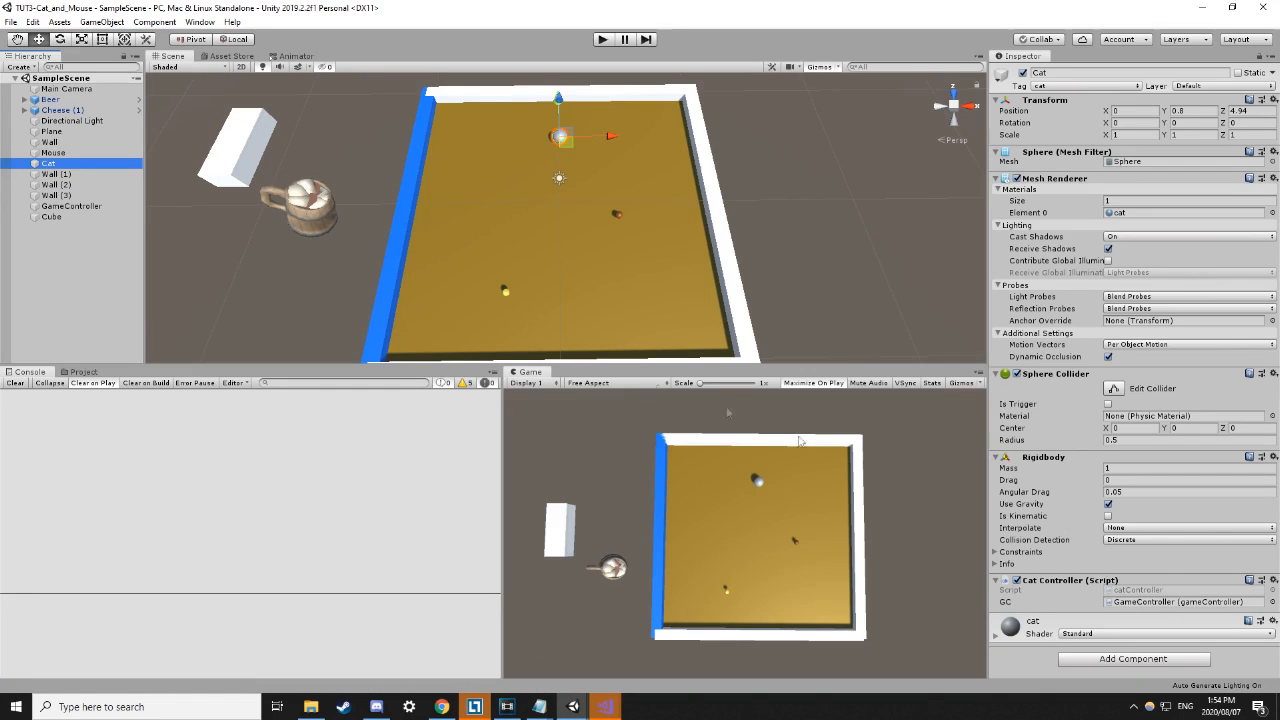
left_click(1272, 603)
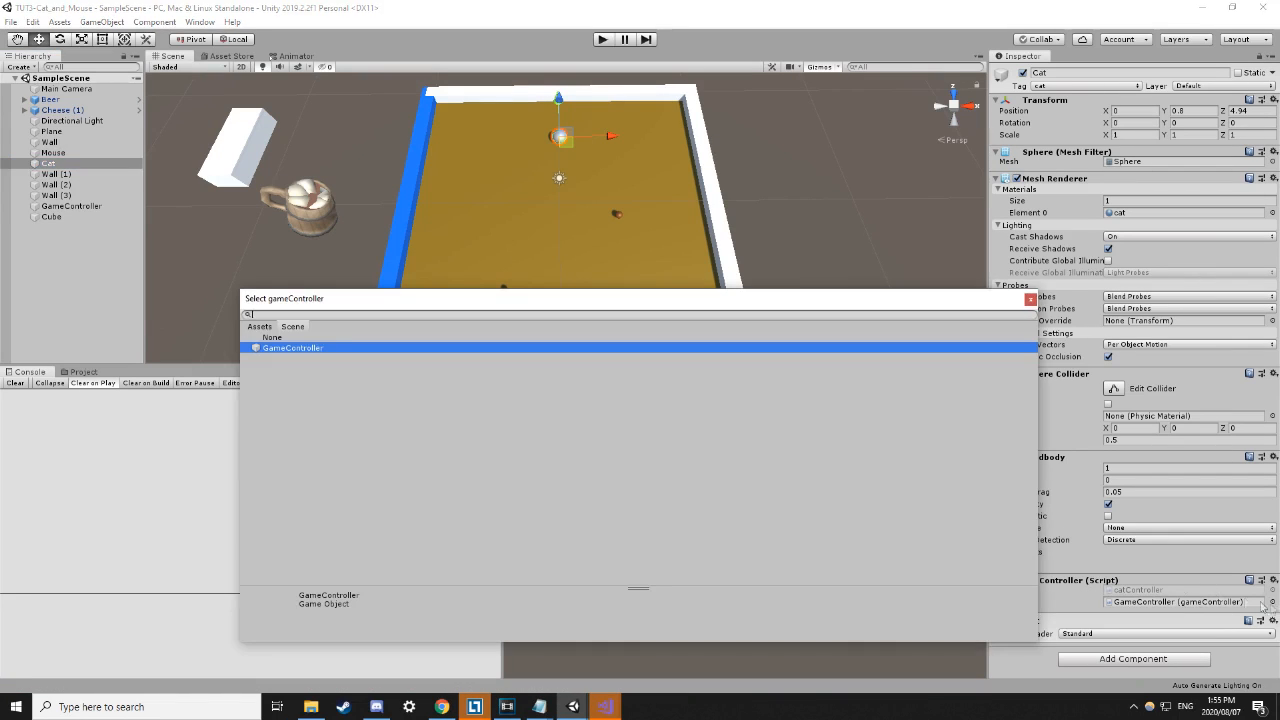
left_click(275, 338)
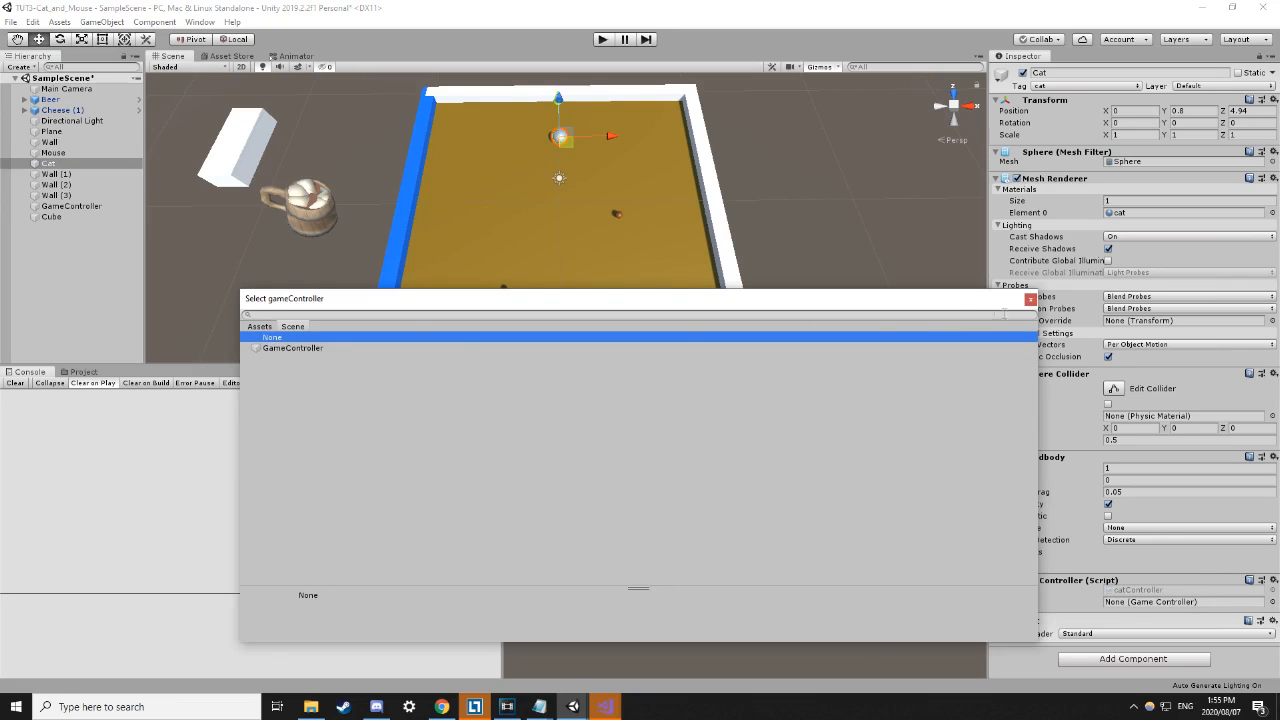
left_click(1030, 299)
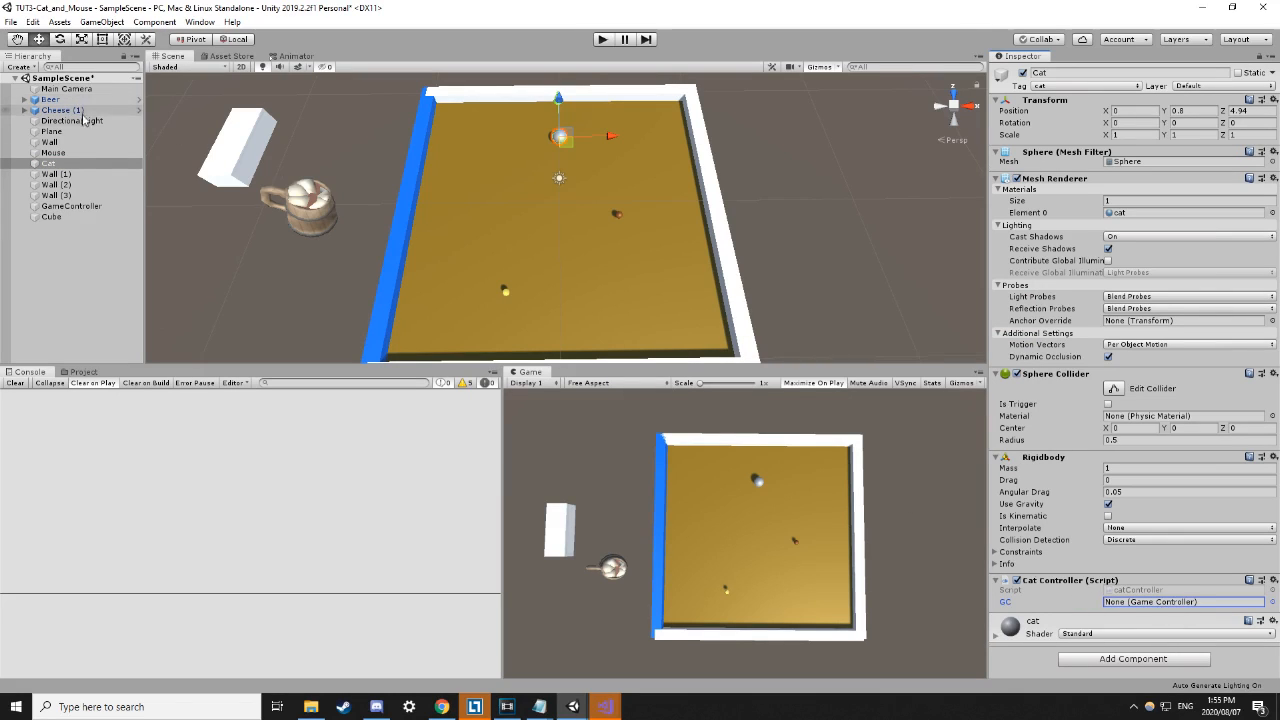
left_click_drag(70, 207, 1162, 610)
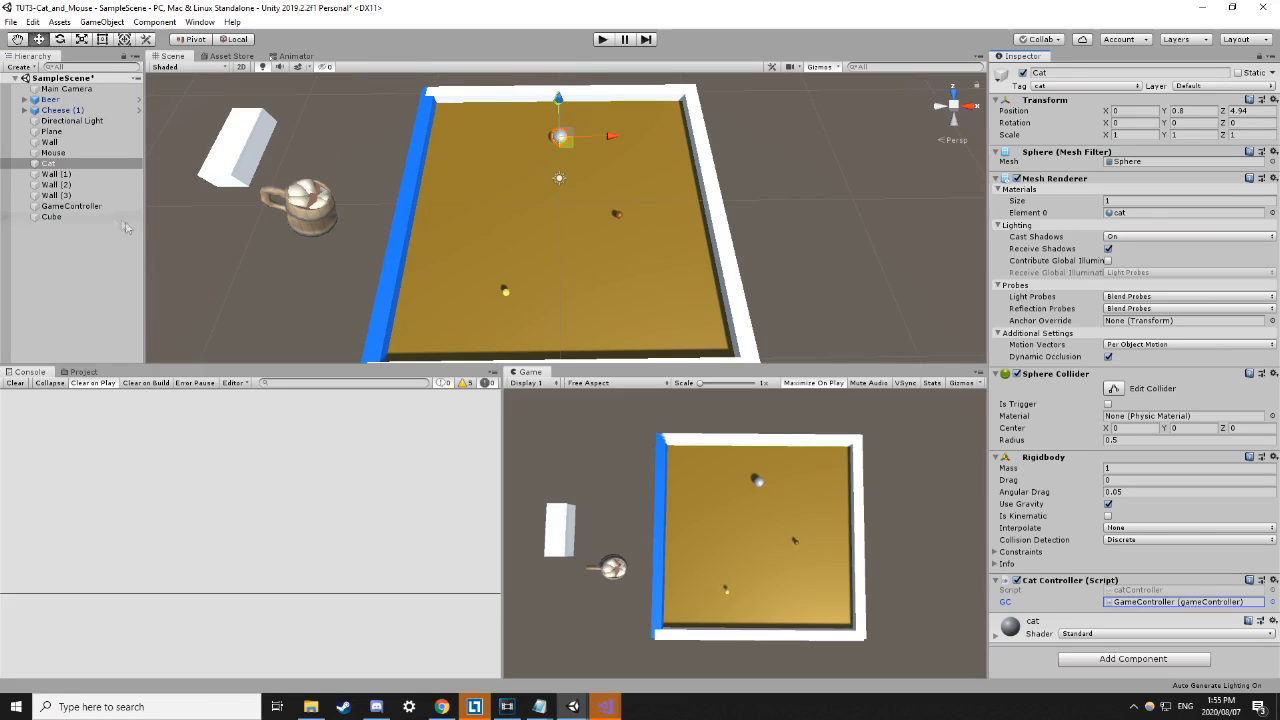
left_click(57, 207)
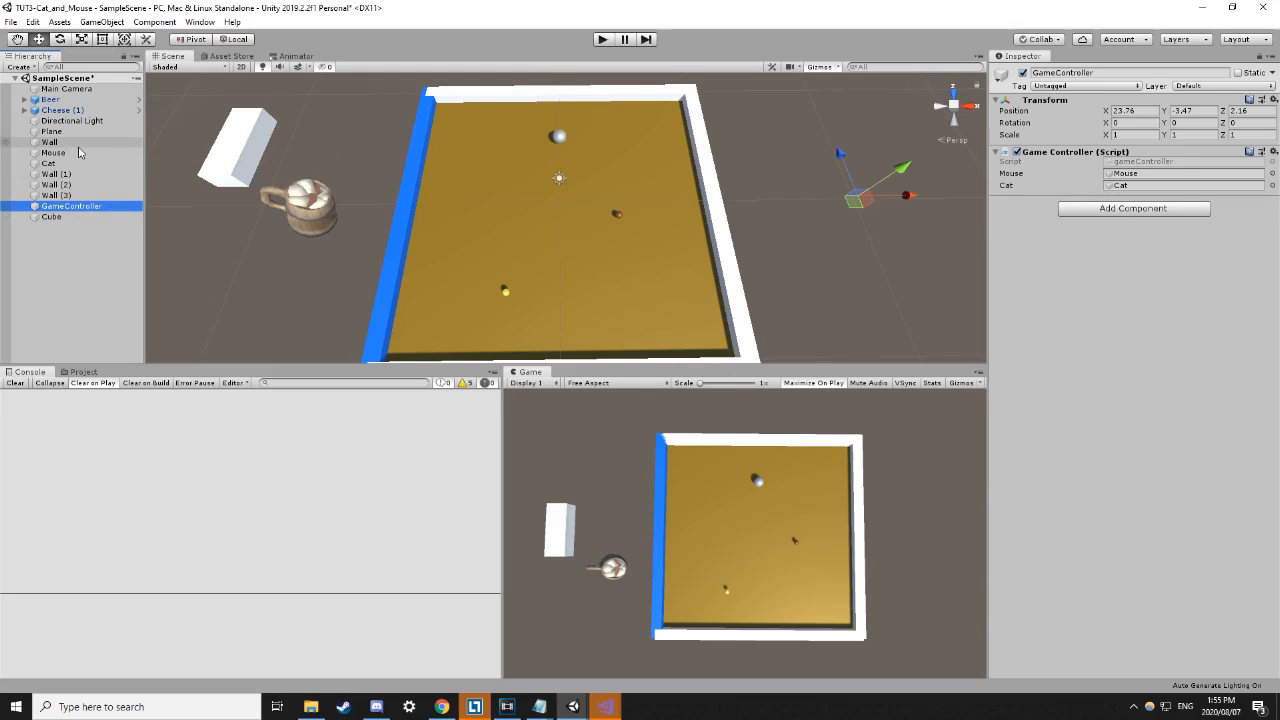
key("ctrl+s")
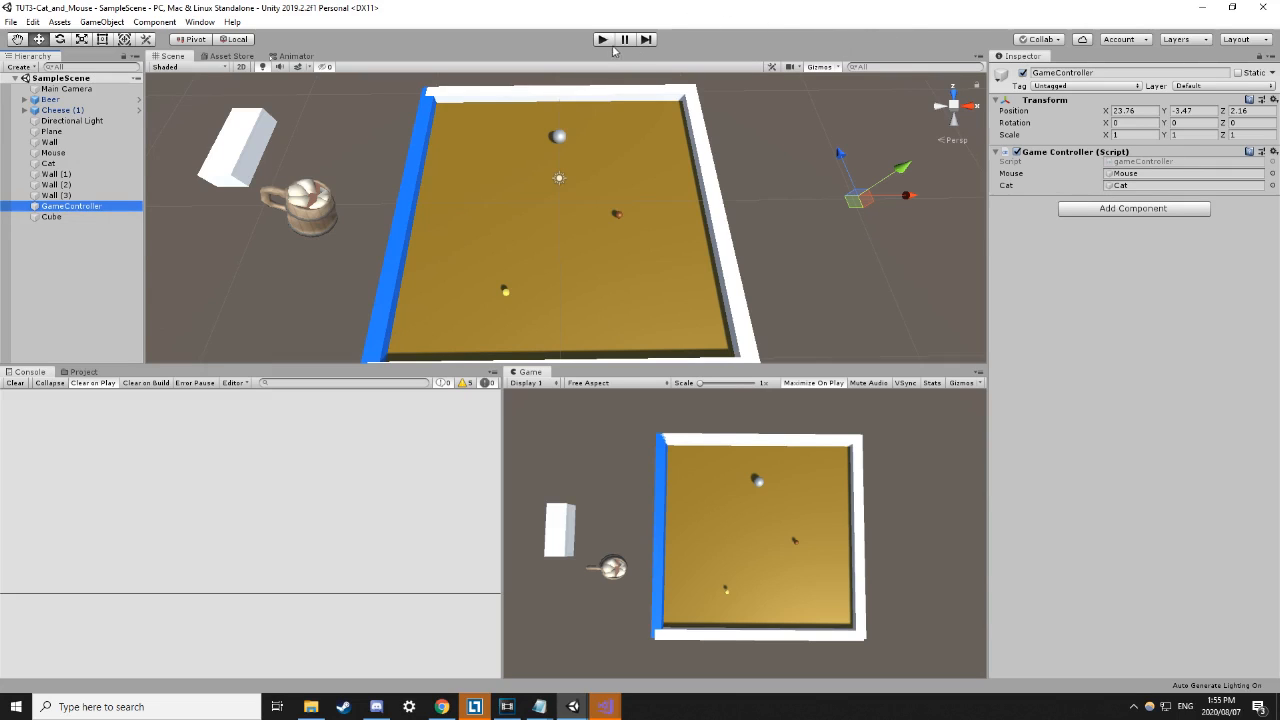
Look over the direction calculation on line 22 of catController.cs, then return to the Unity editor.
mouse_move(606, 706)
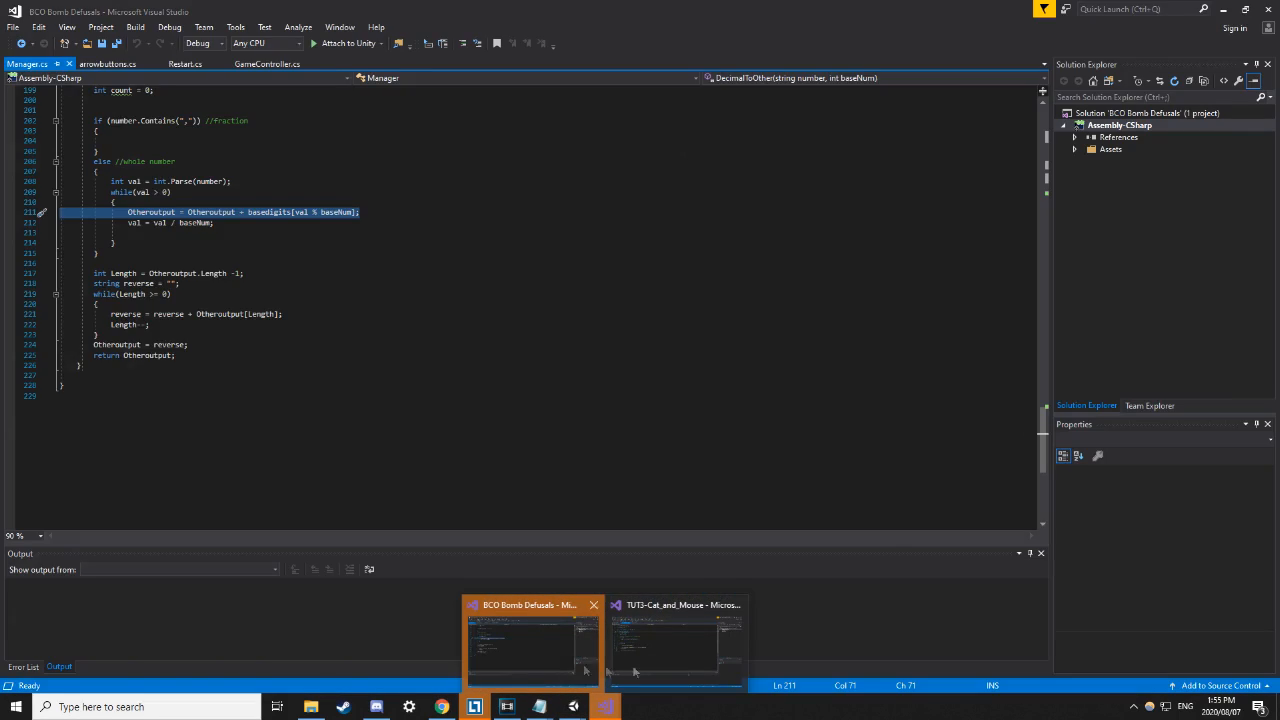
left_click(634, 671)
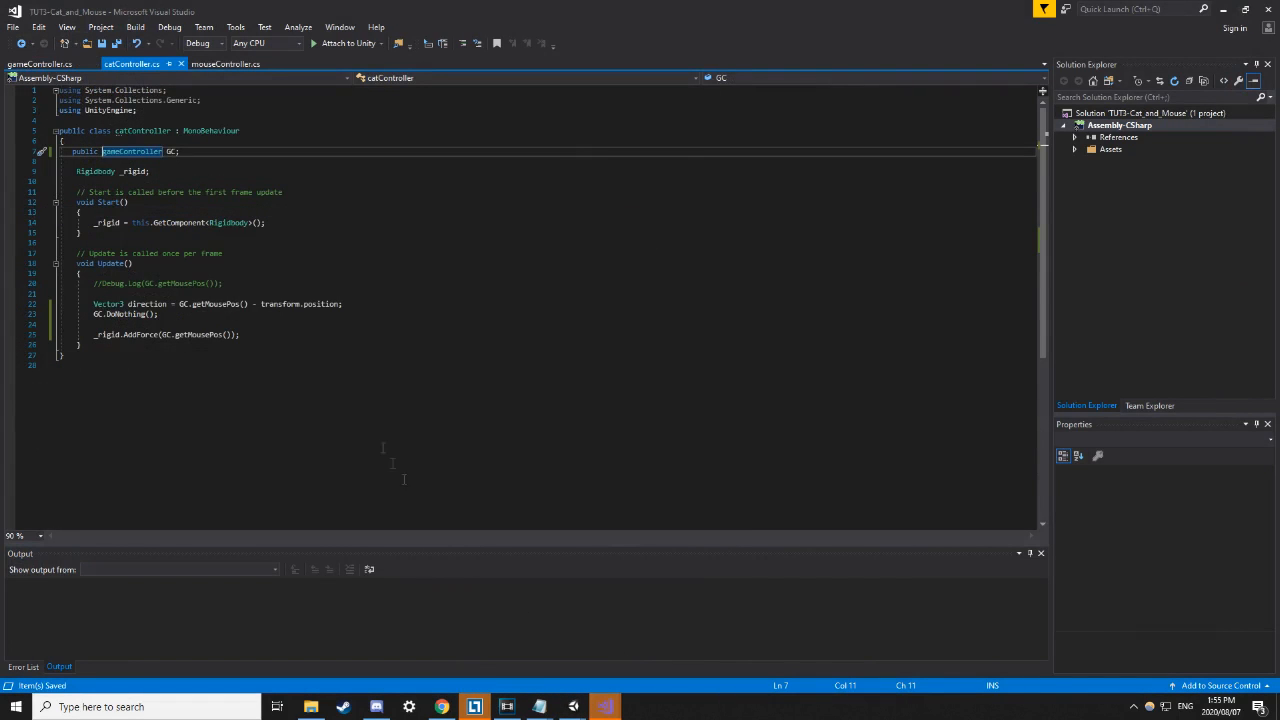
left_click(178, 305)
left_click(353, 300, "shift")
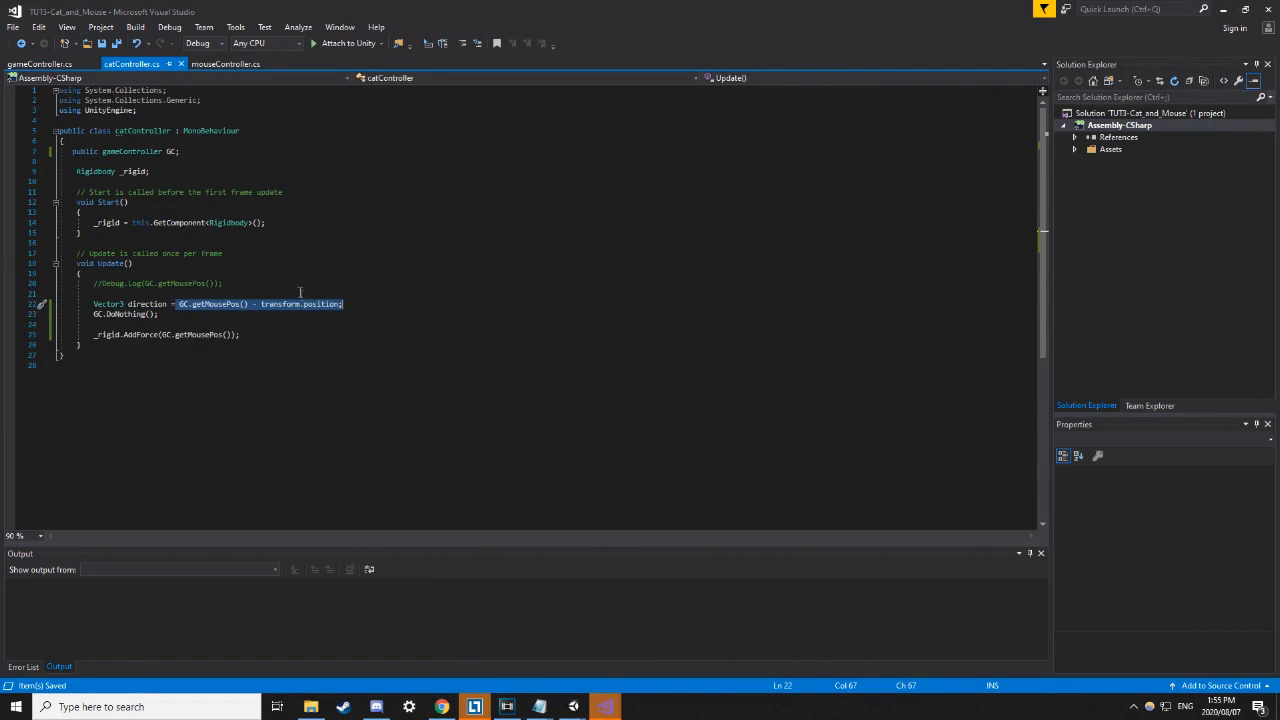
left_click(385, 287)
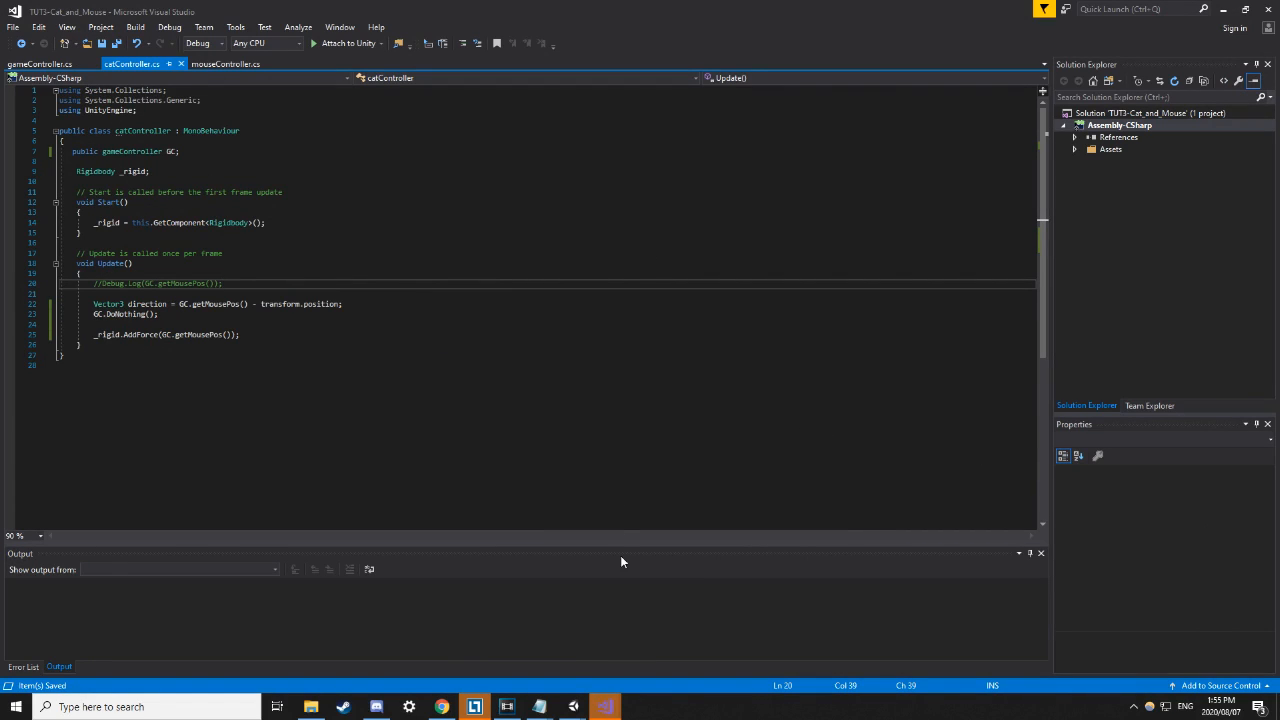
mouse_move(580, 708)
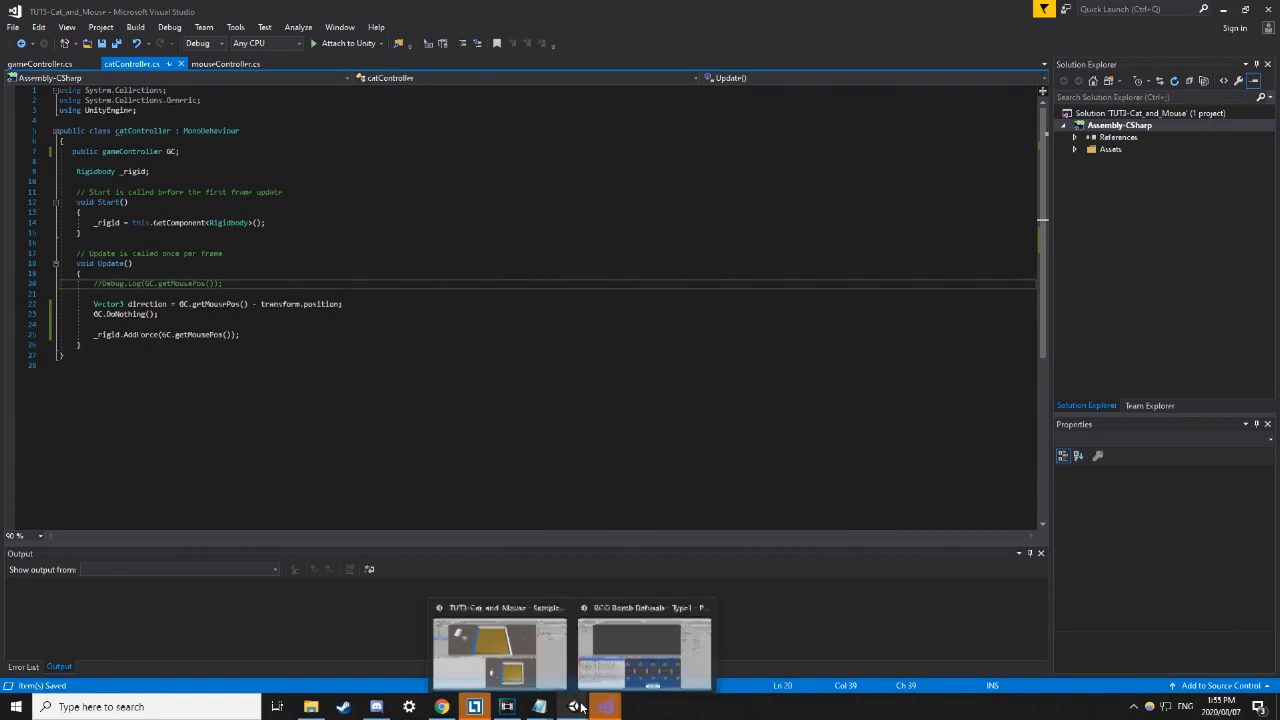
left_click(500, 650)
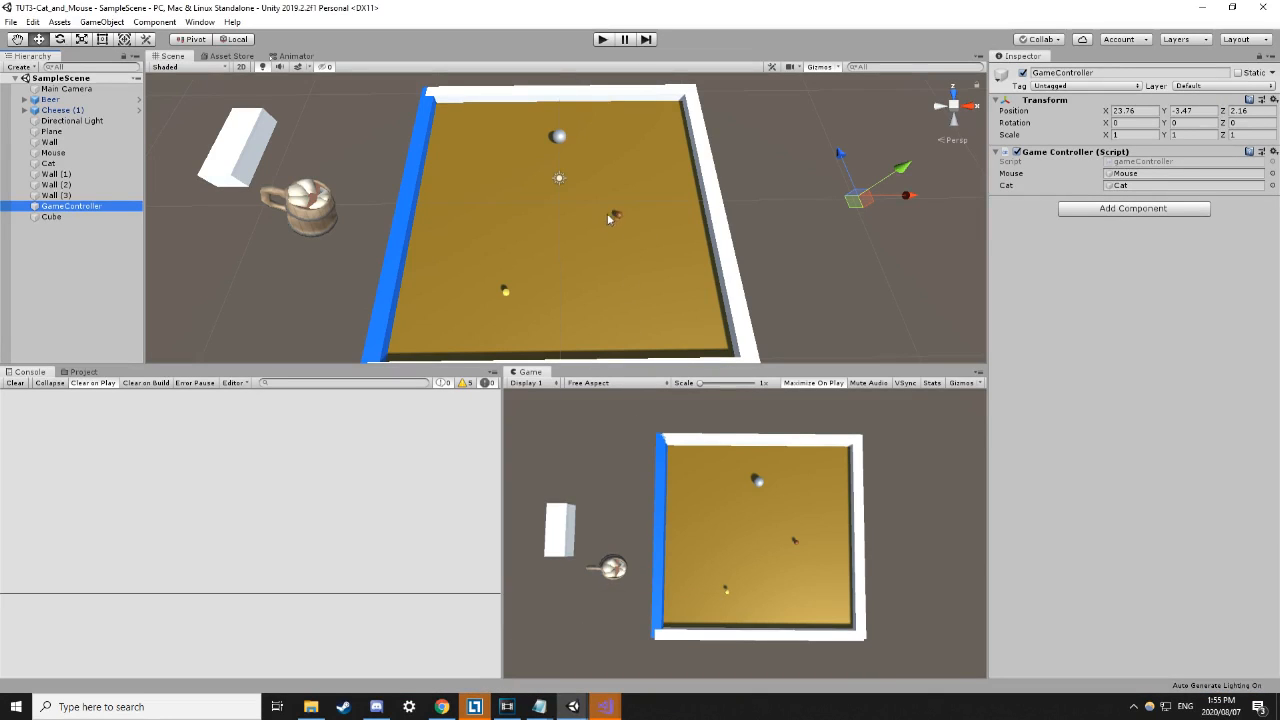
Play-test the arena twice, checking the stack trace of a 'Nothing' Console log in between.
left_click(604, 40)
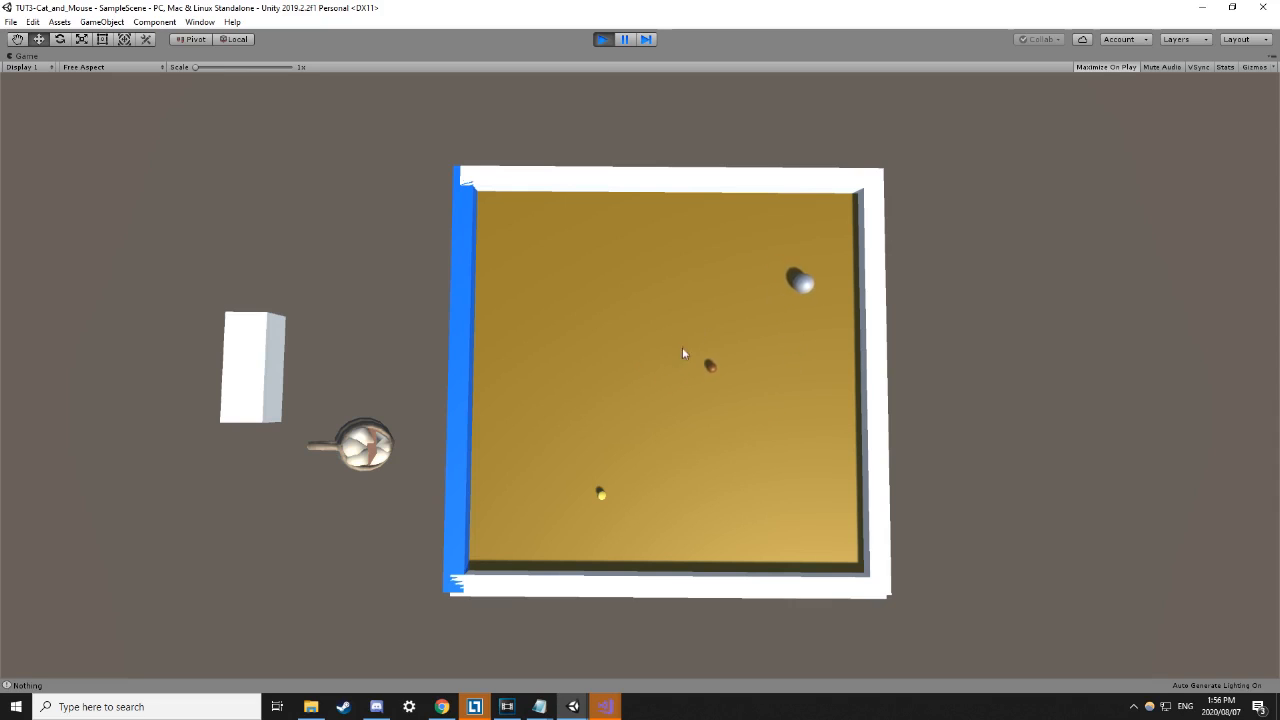
left_click(602, 39)
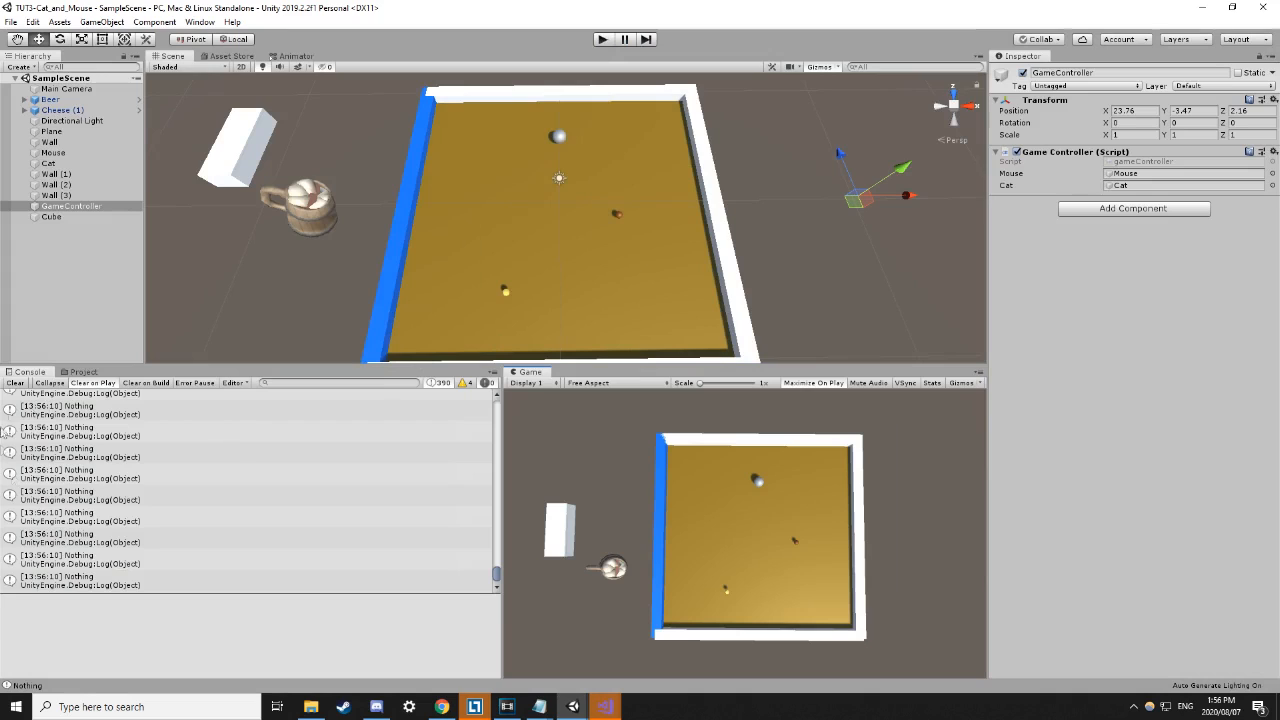
left_click(70, 430)
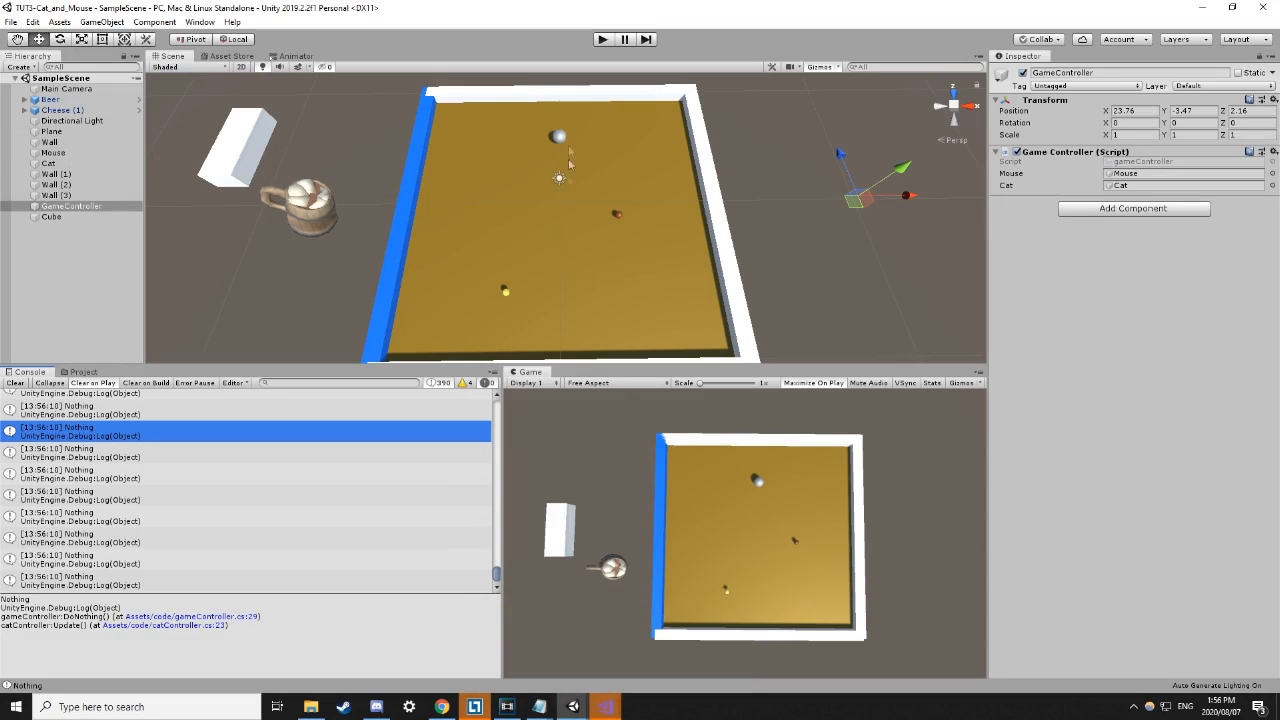
left_click(601, 40)
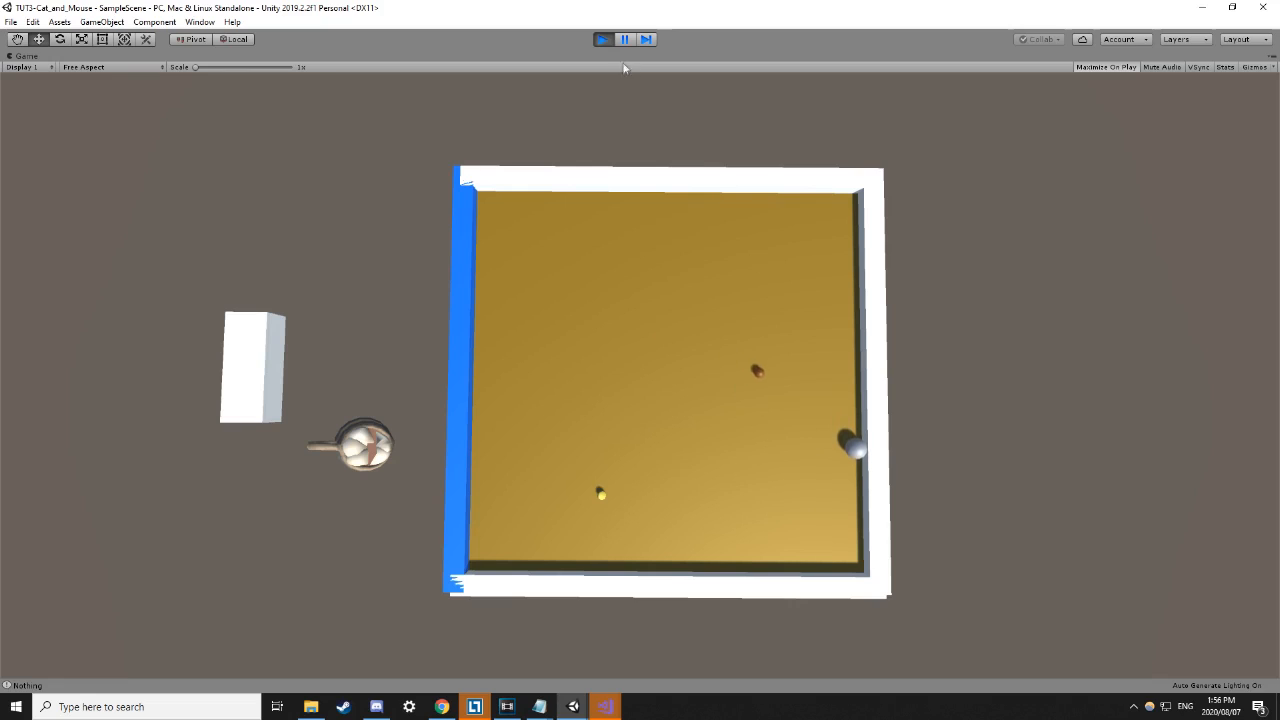
left_click(603, 39)
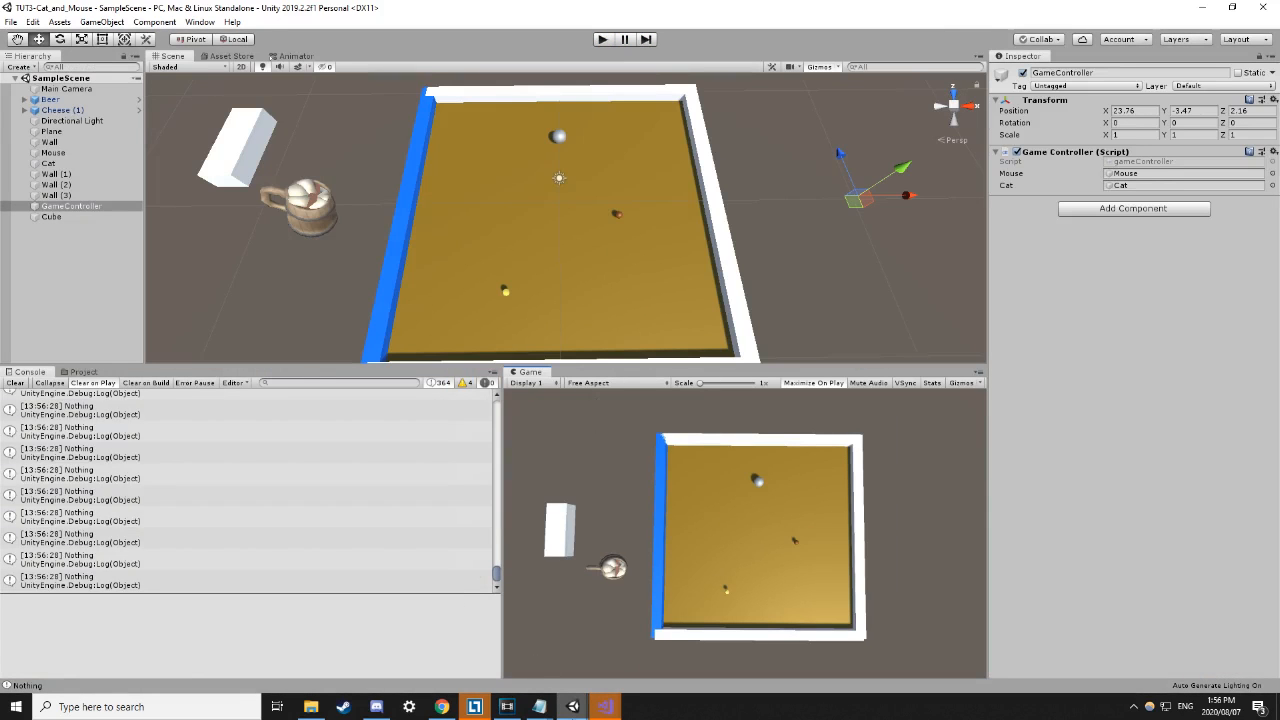
Go back to the Cat_and_Mouse catController script in Visual Studio.
mouse_move(605, 706)
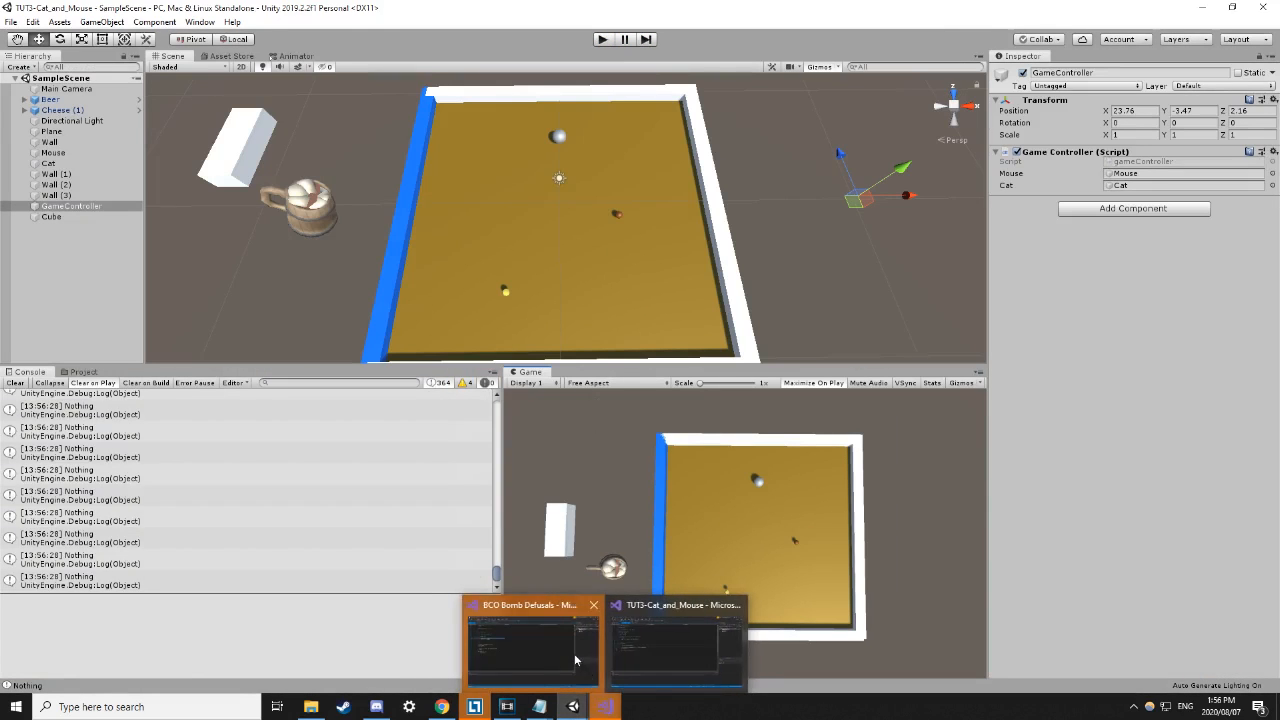
left_click(574, 653)
mouse_move(650, 706)
left_click(650, 636)
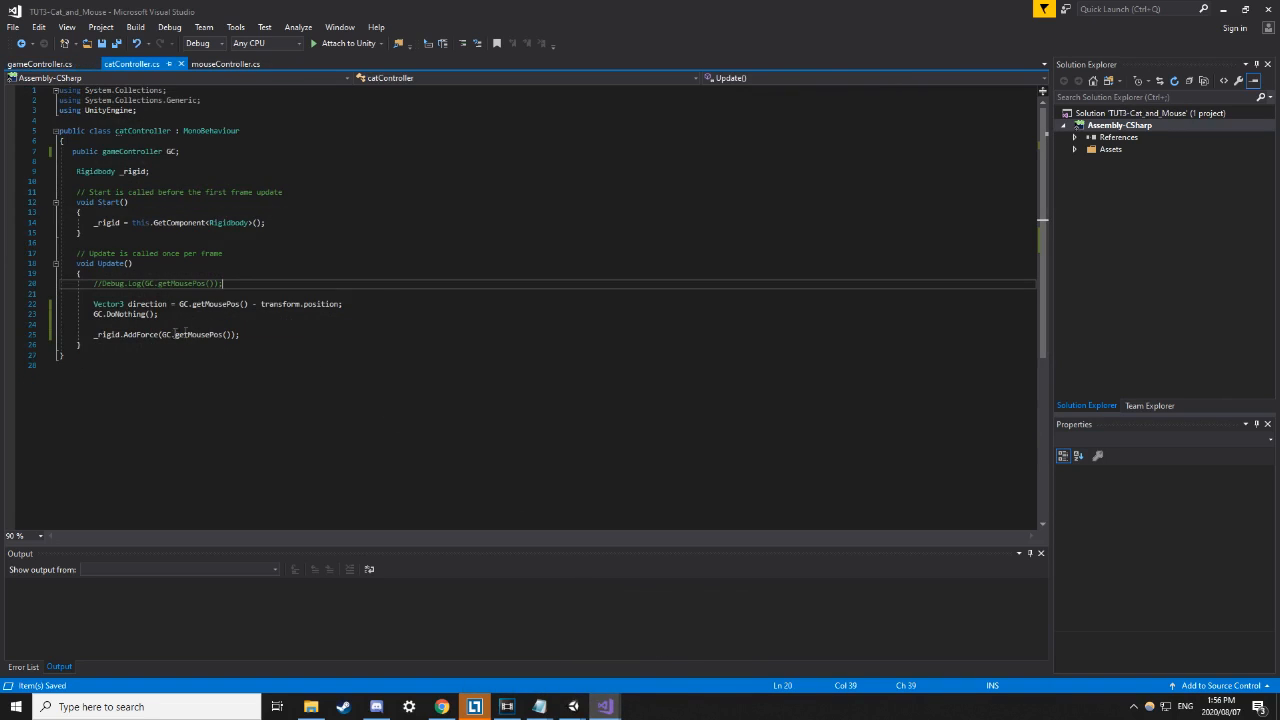
Replace GC.getMousePos() with direction in the cat's AddForce call, save, and return to Unity.
left_click_drag(161, 335, 229, 336)
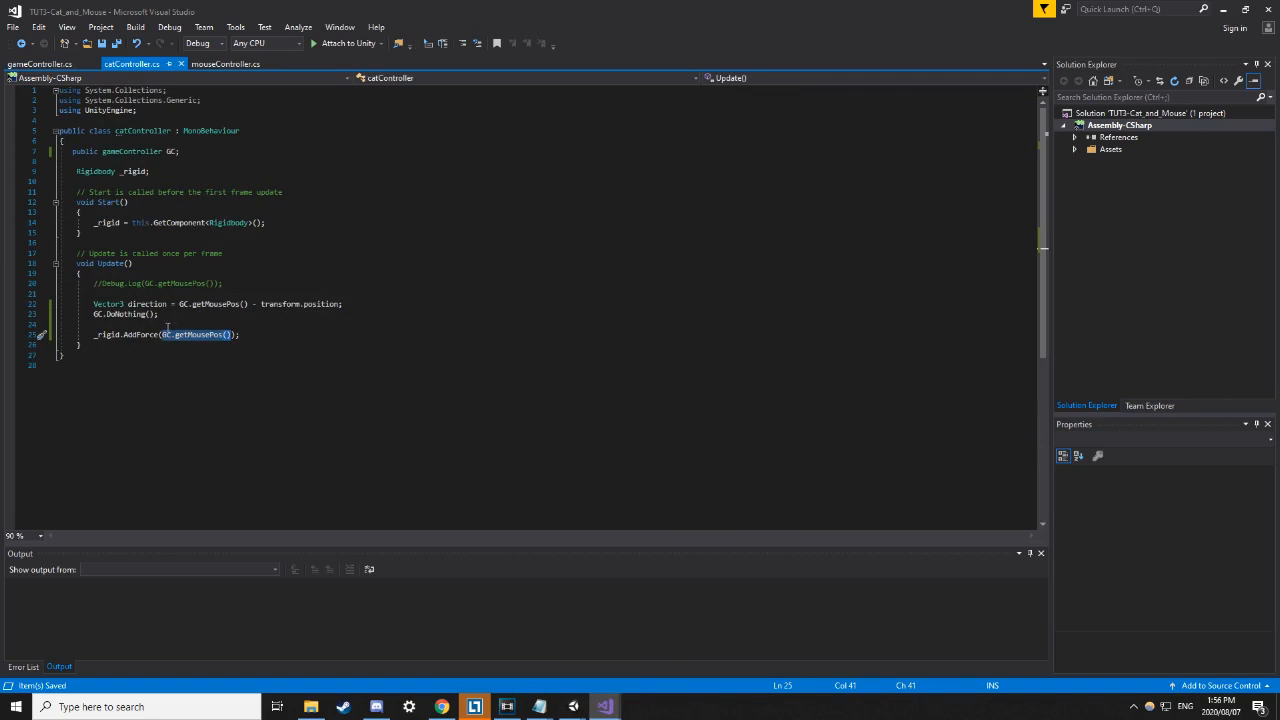
double_click(148, 304)
key("ctrl+c")
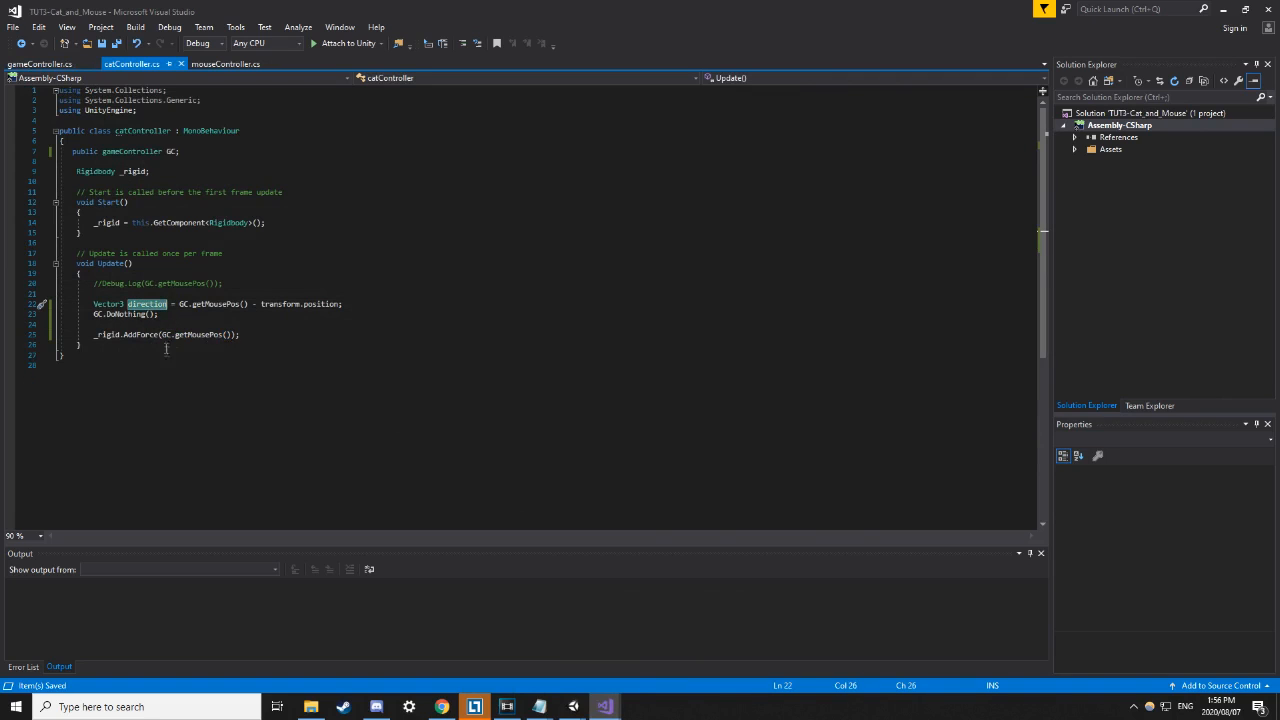
left_click_drag(162, 336, 232, 336)
key("ctrl+v")
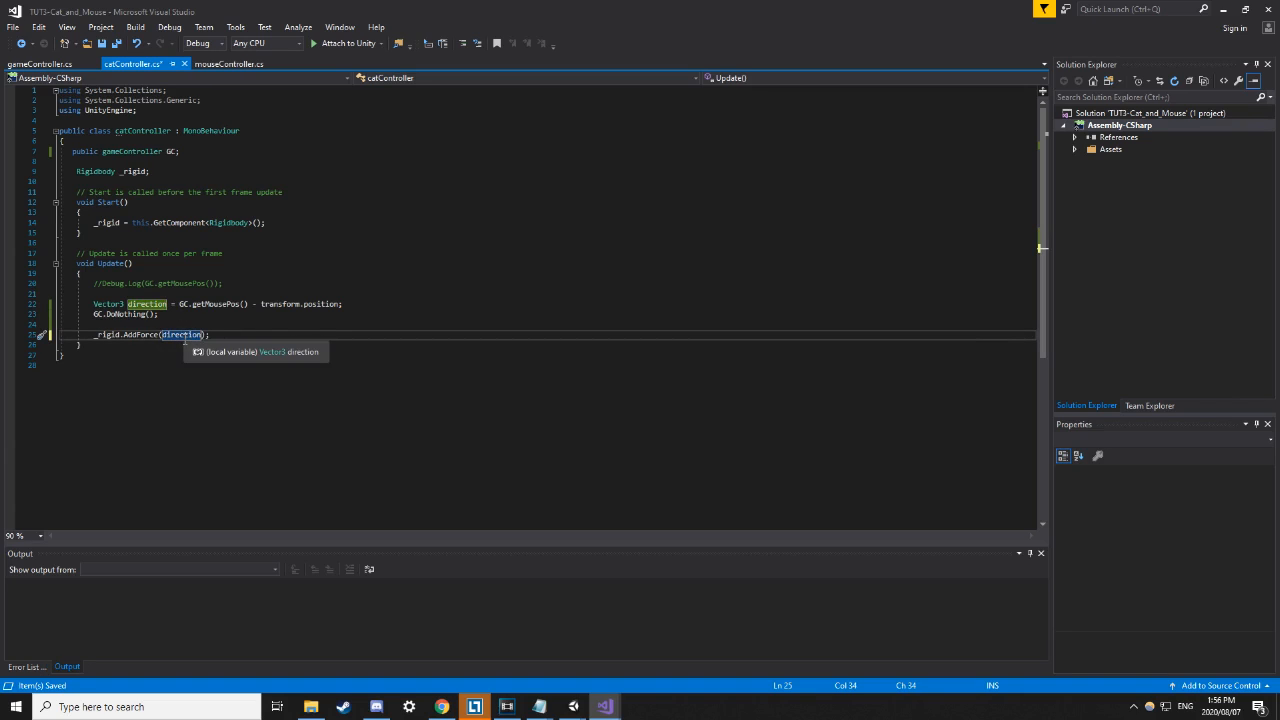
key("ctrl+s")
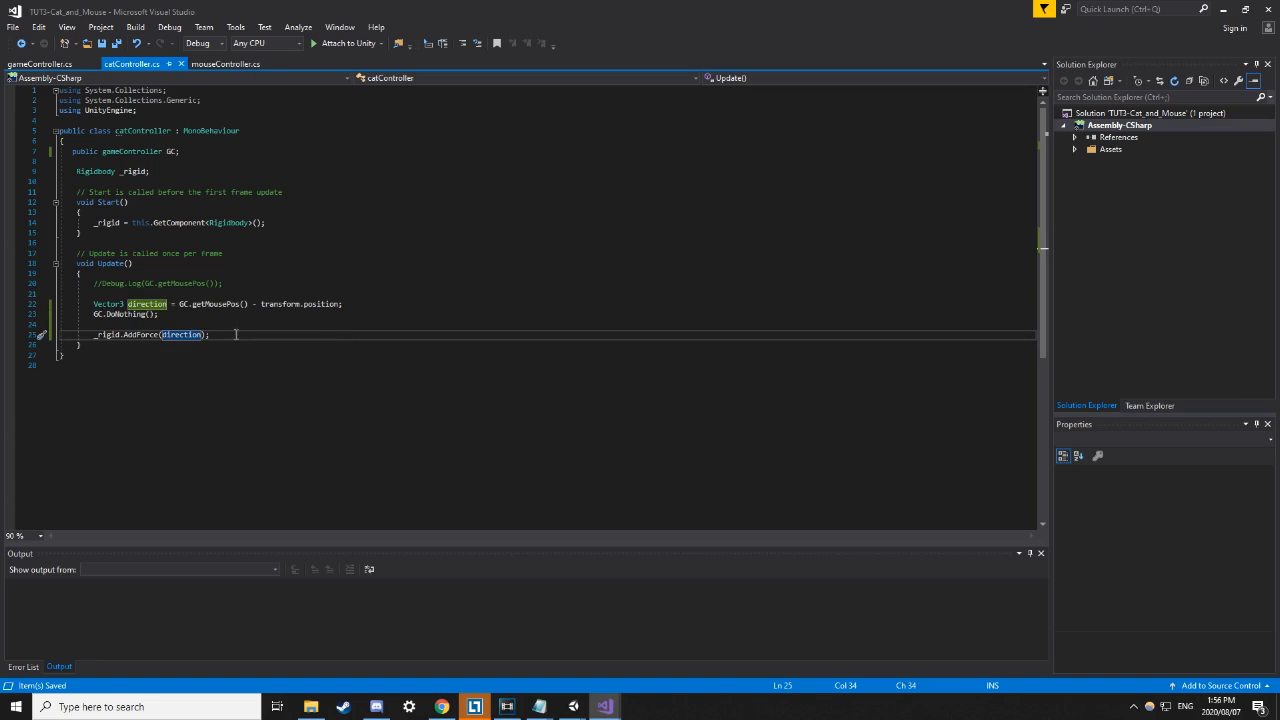
mouse_move(573, 706)
left_click(500, 640)
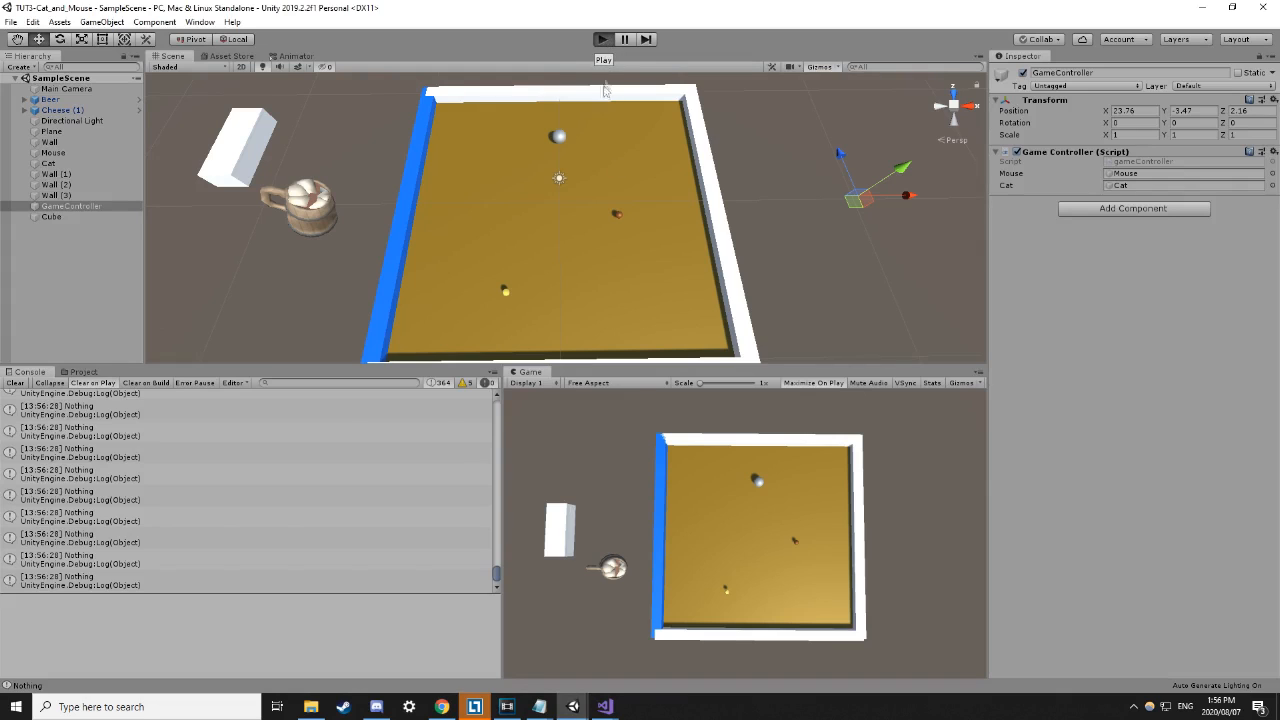
left_click(602, 39)
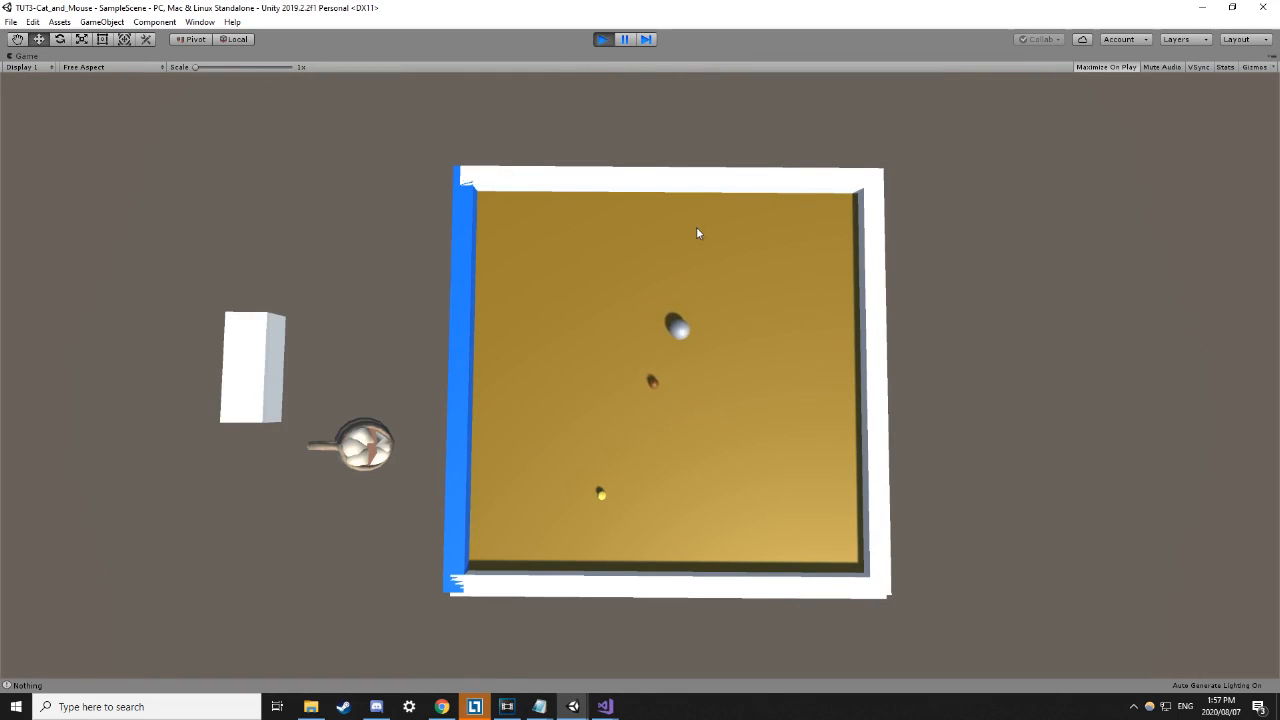
left_click(602, 39)
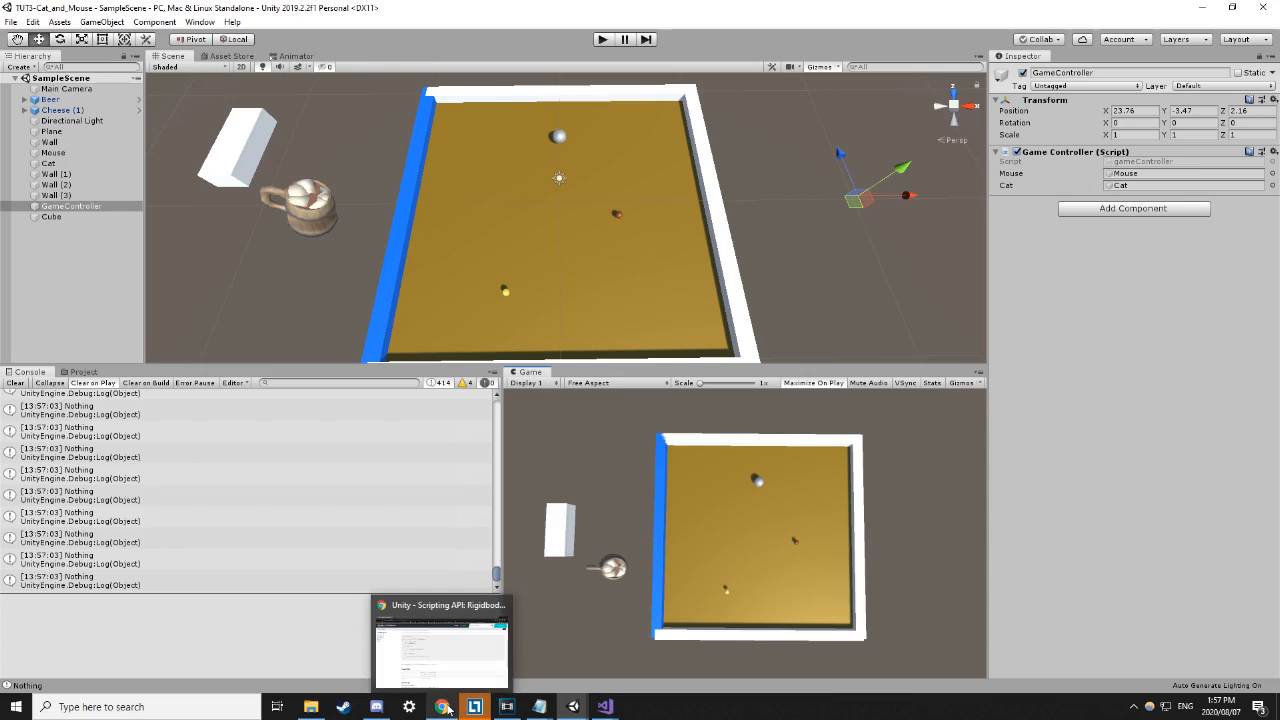
Review the raycast and force code in mouseController.cs's Update, then go to the AddForce docs in Chrome.
mouse_move(605, 706)
left_click(638, 658)
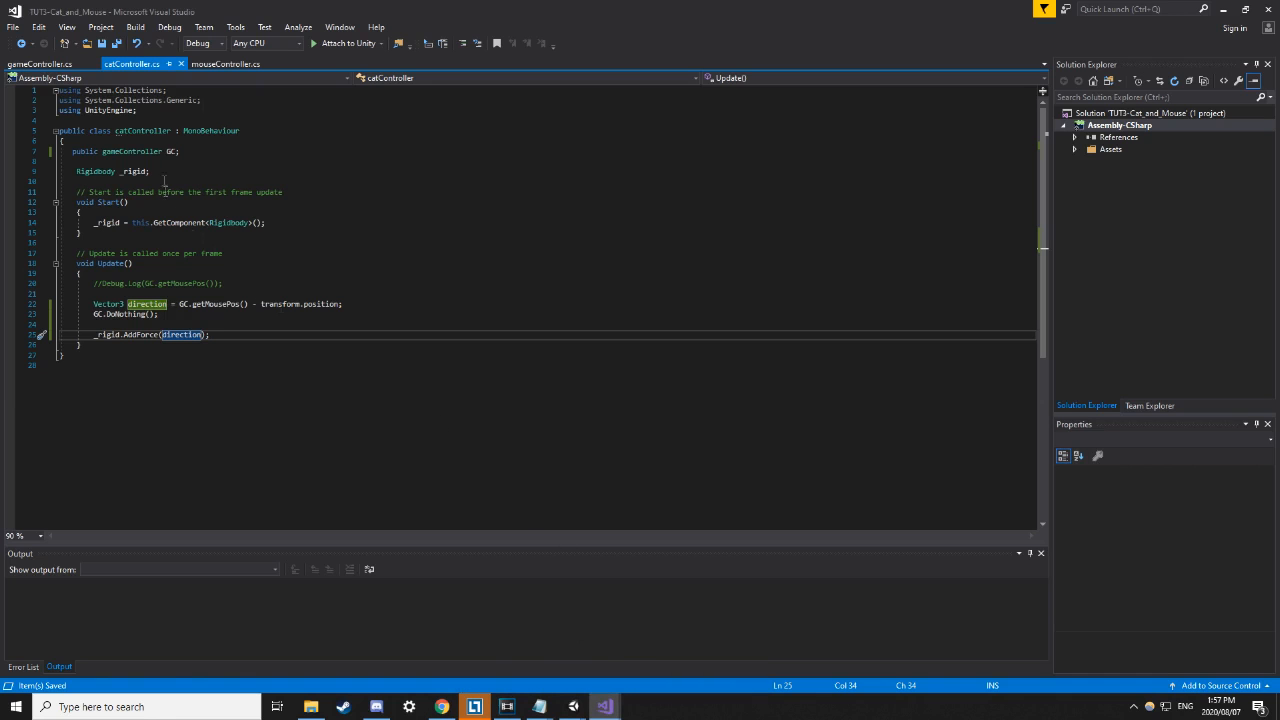
left_click(204, 63)
scroll(236, 275, "up", 2)
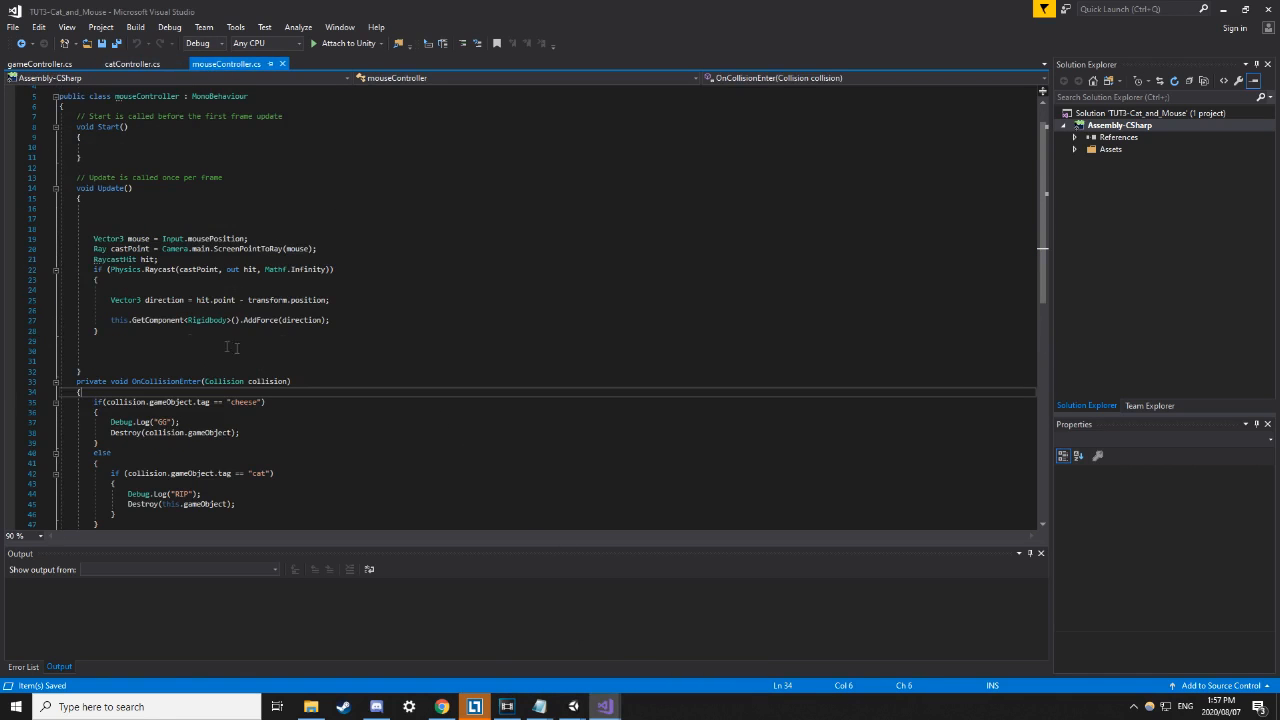
left_click_drag(360, 331, 256, 226)
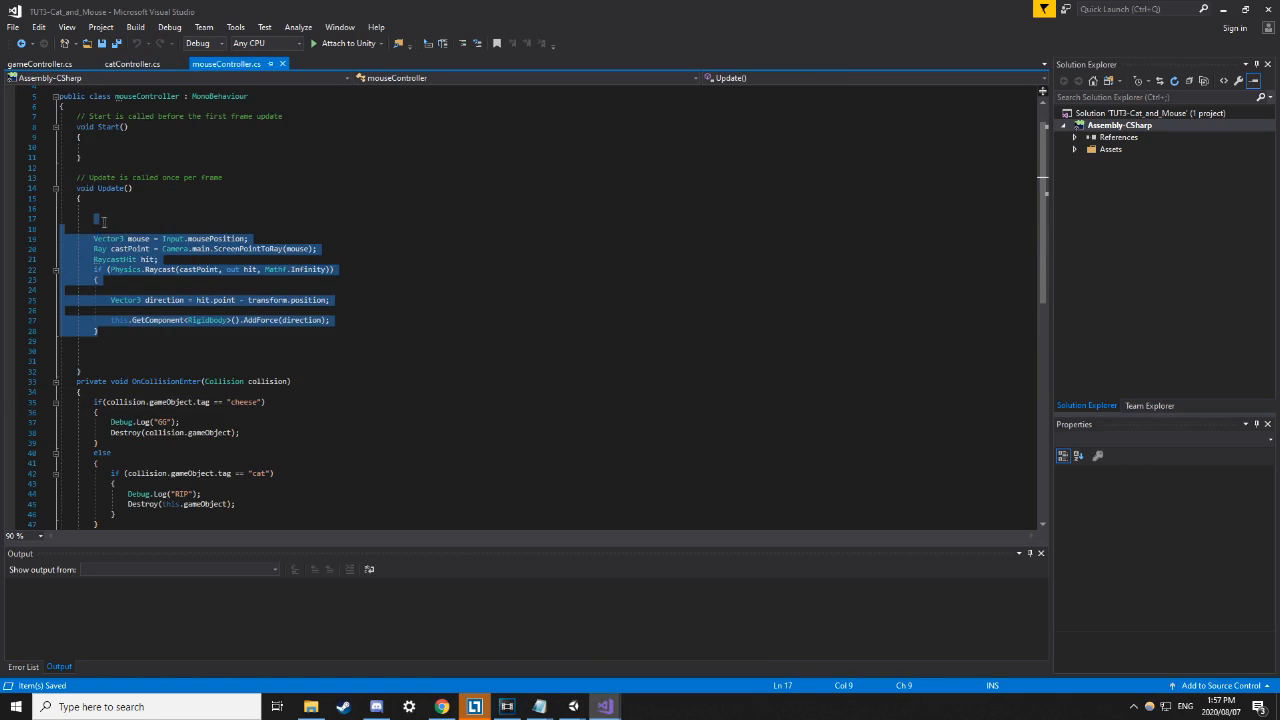
left_click(285, 206)
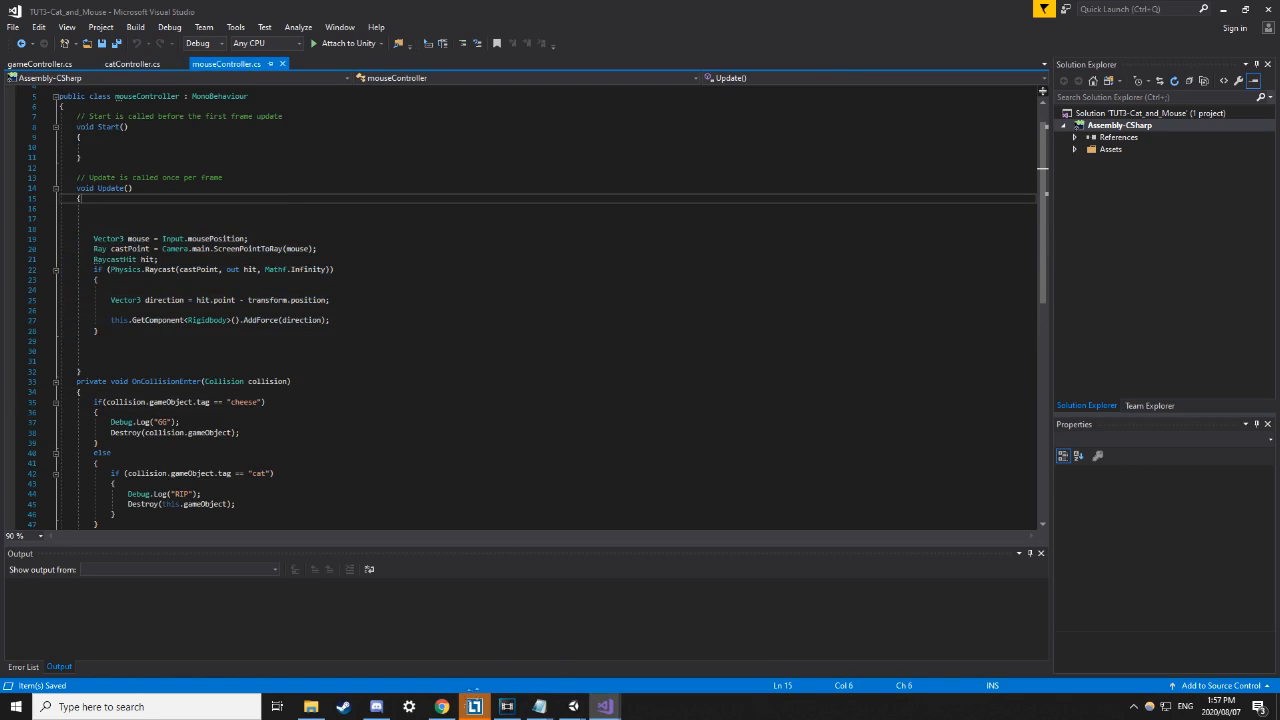
left_click(441, 706)
left_click(197, 35)
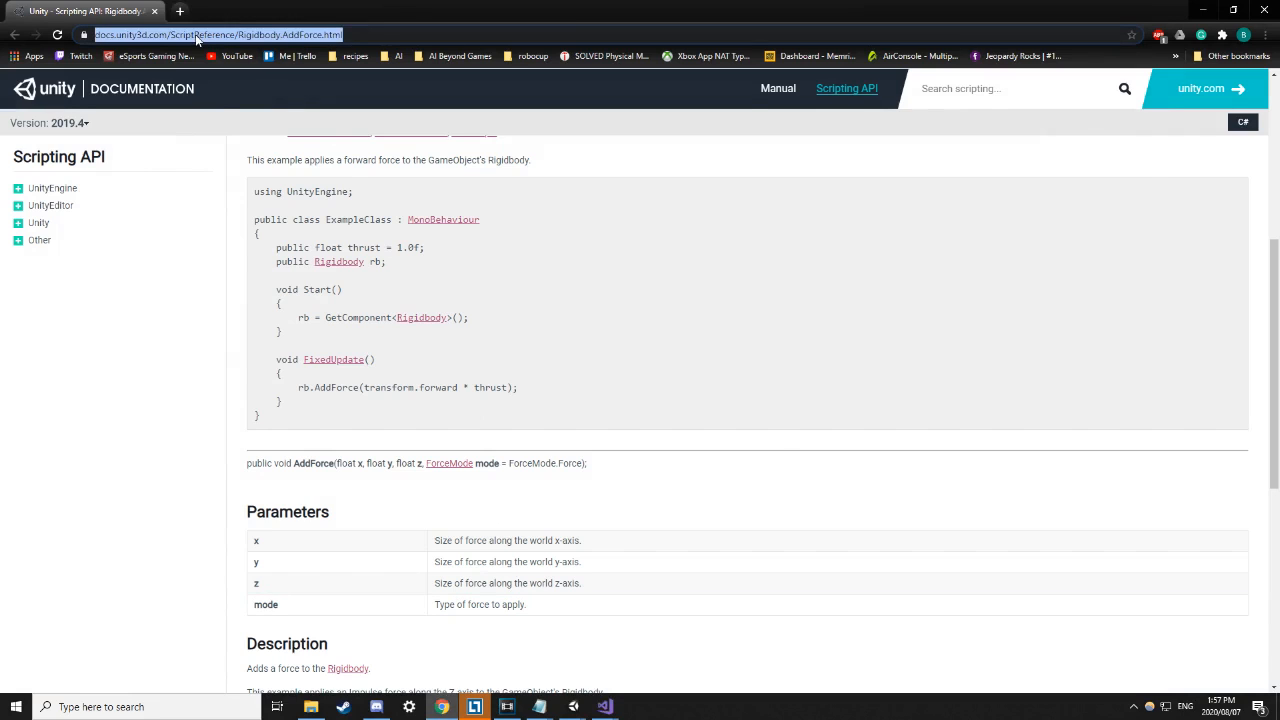
Google the query 'how to move object towards mouse in unity'.
type("hwo")
key("BackSpace")
key("BackSpace")
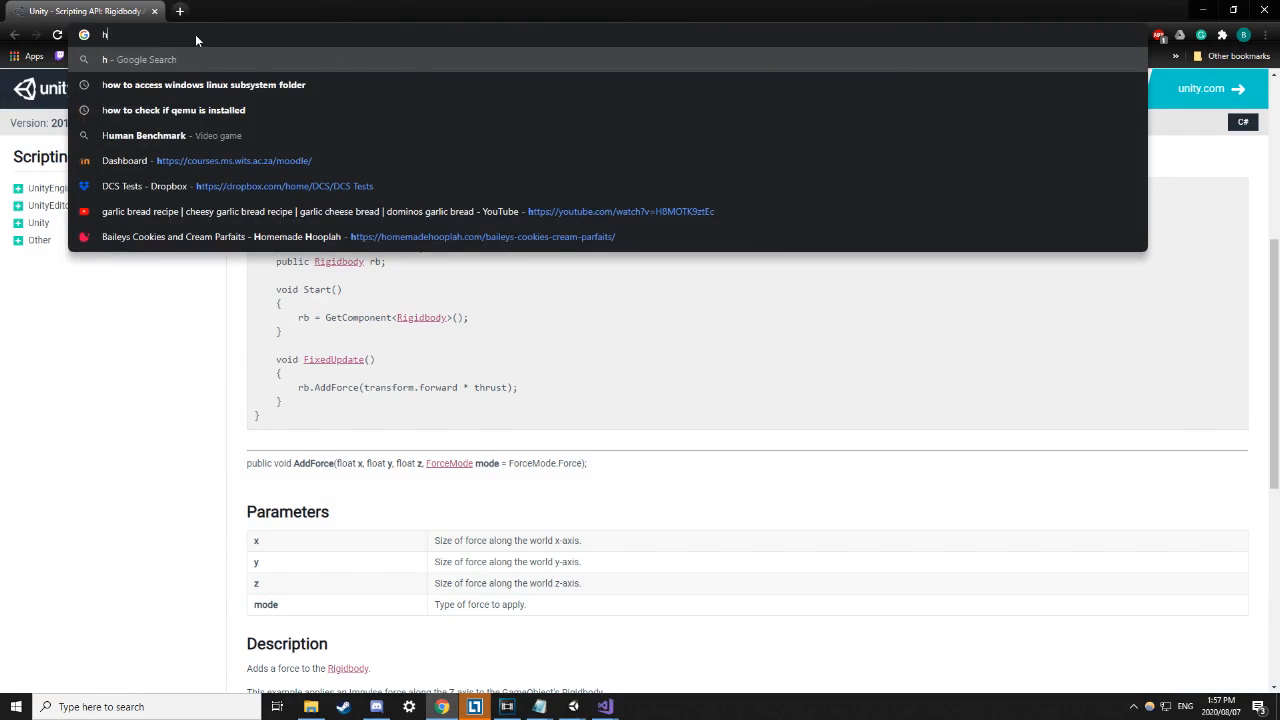
type("ow to move ")
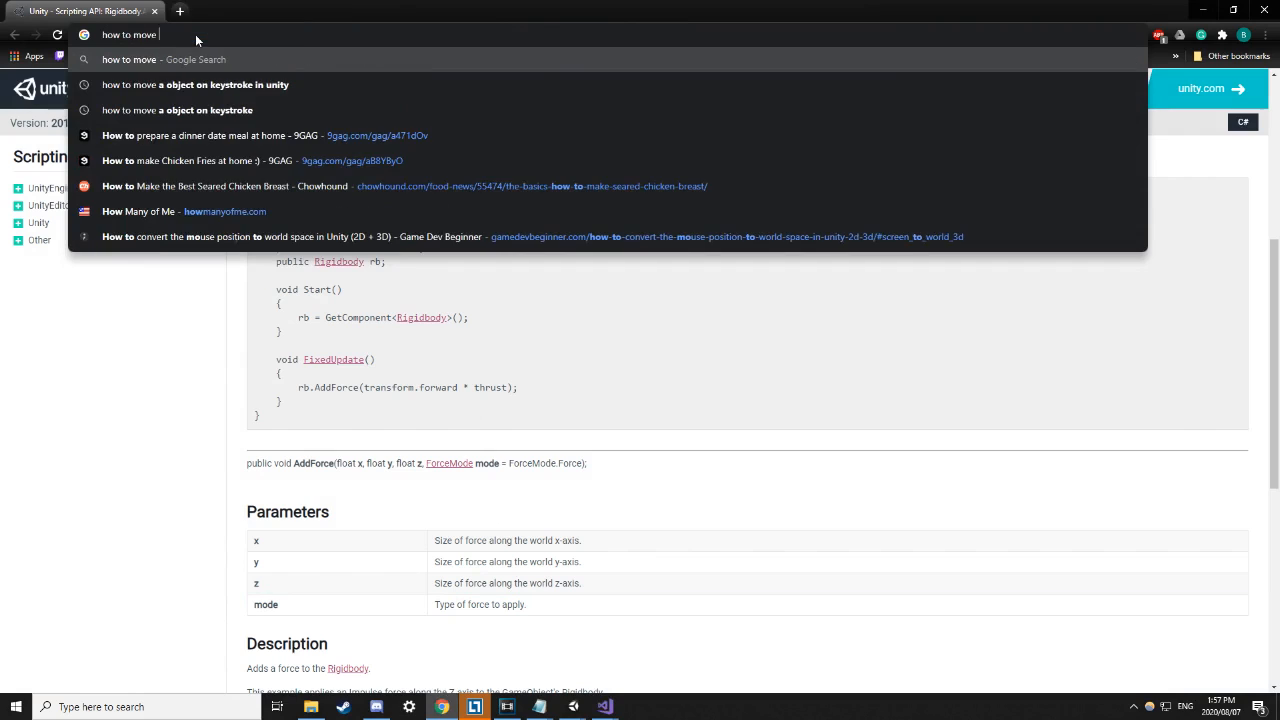
type("object ")
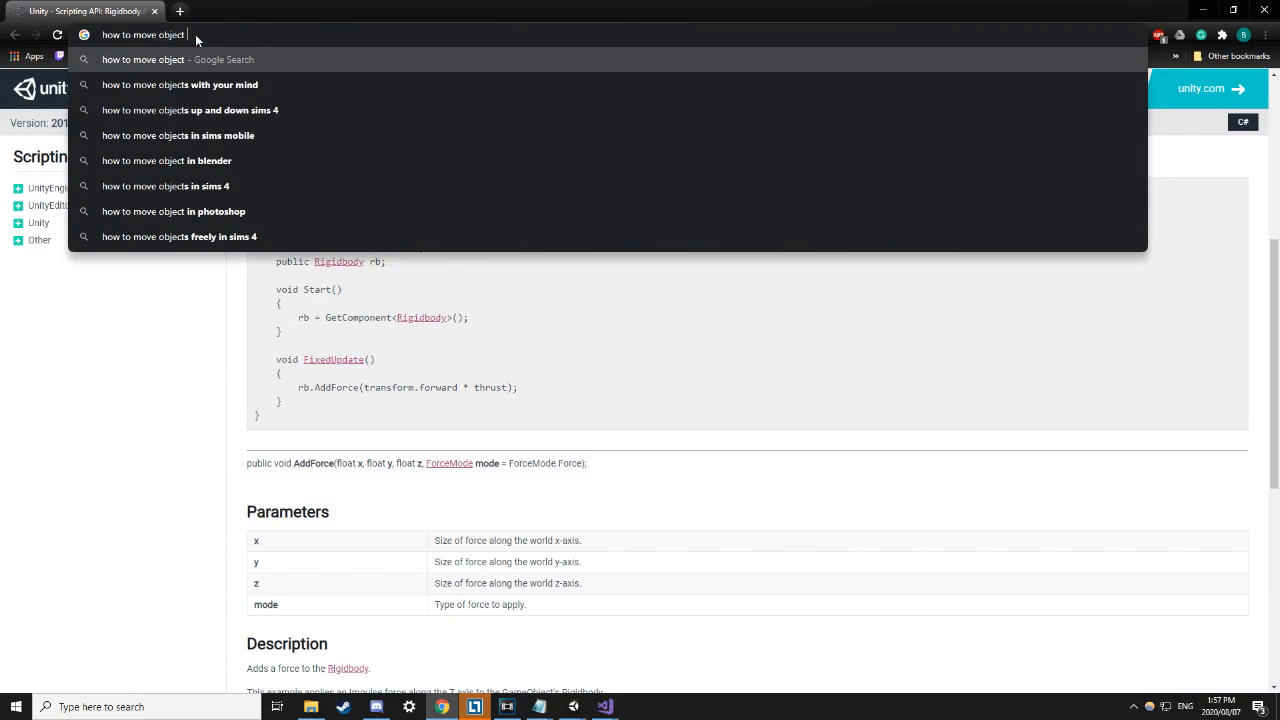
type("towards cur")
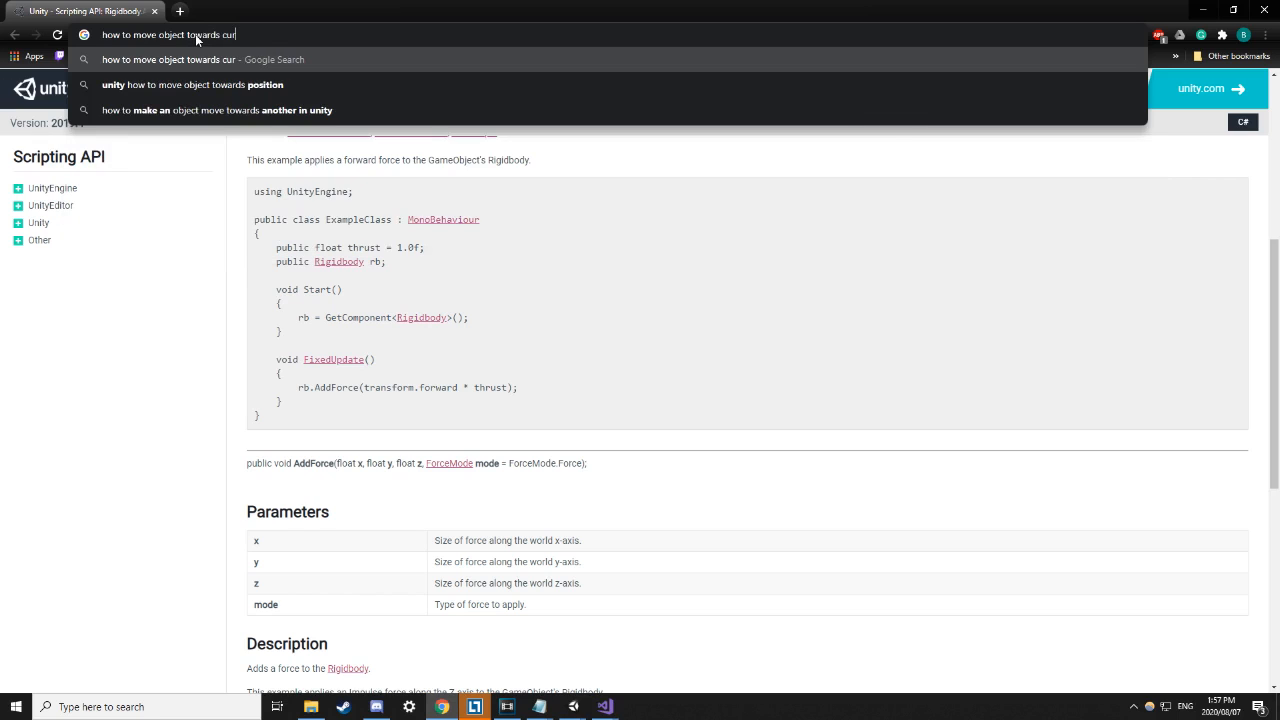
key("BackSpace")
key("BackSpace")
key("BackSpace")
type("mouse")
type(" in unity")
key("Return")
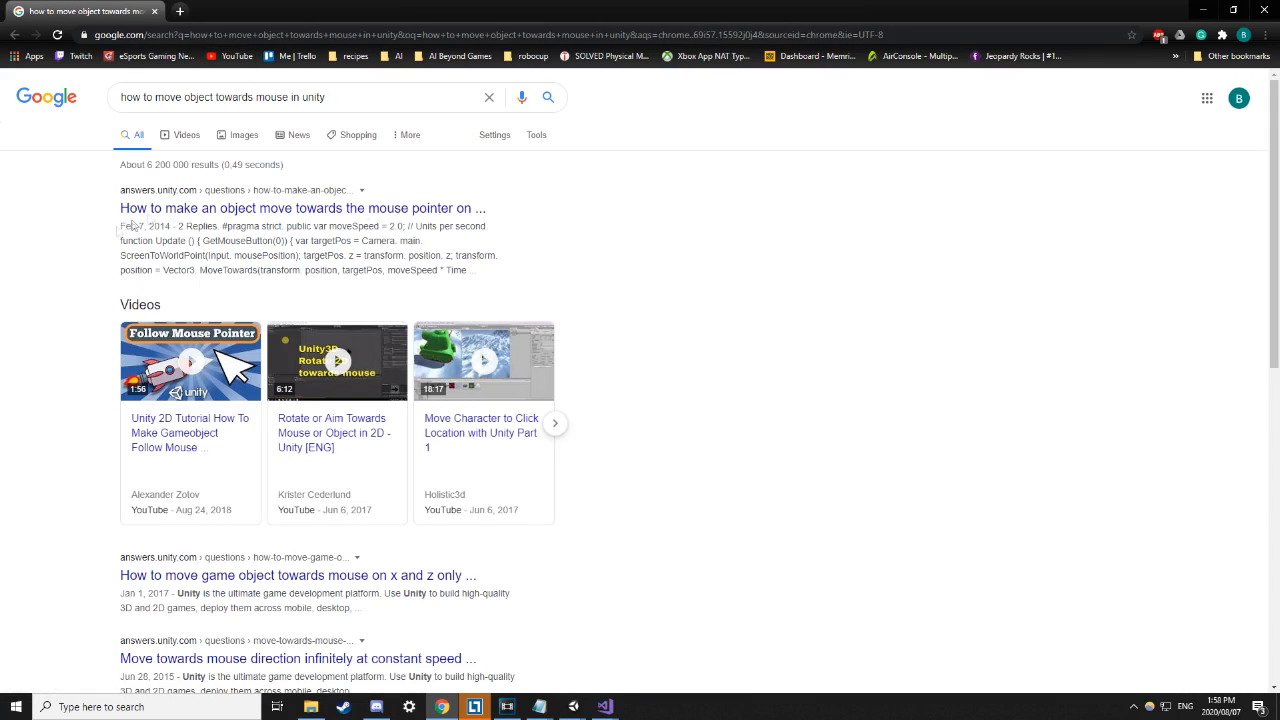
Open the Unity Answers threads, the Rigidbody forum thread and the Vector3.MoveTowards docs in background tabs.
middle_click(385, 214)
scroll(610, 300, "down", 1)
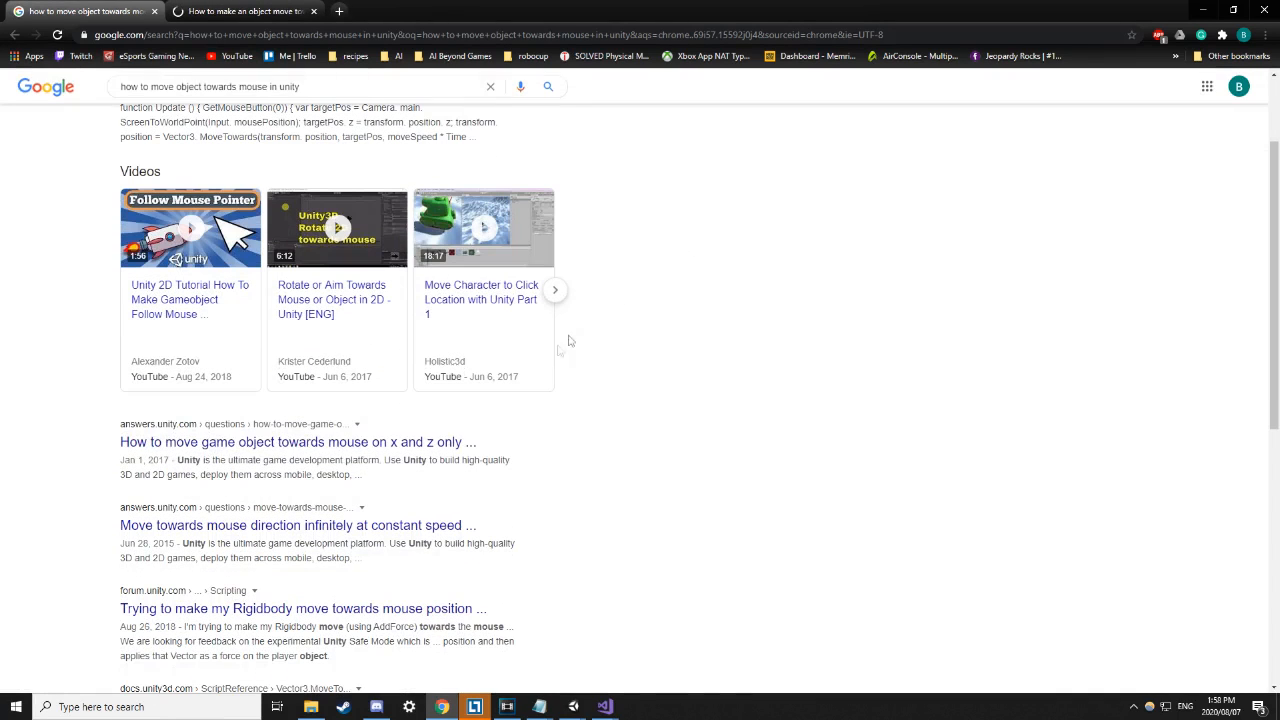
middle_click(436, 452)
scroll(720, 460, "down", 1)
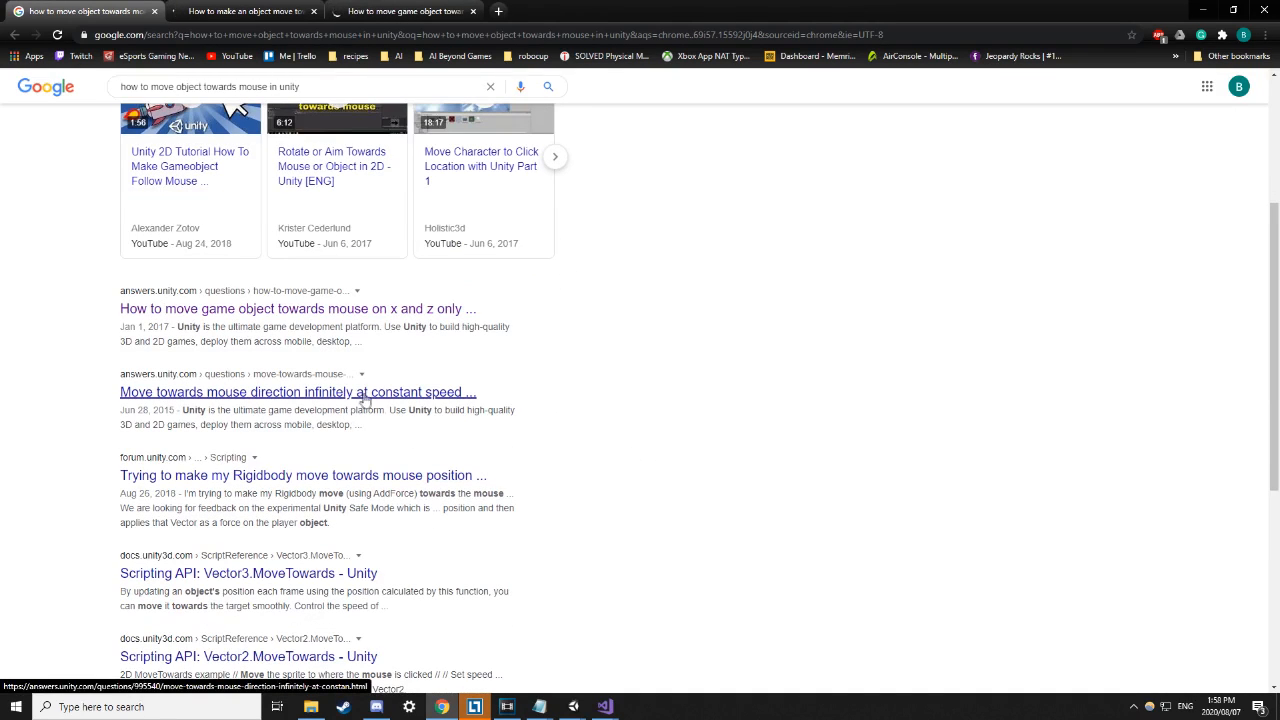
middle_click(407, 393)
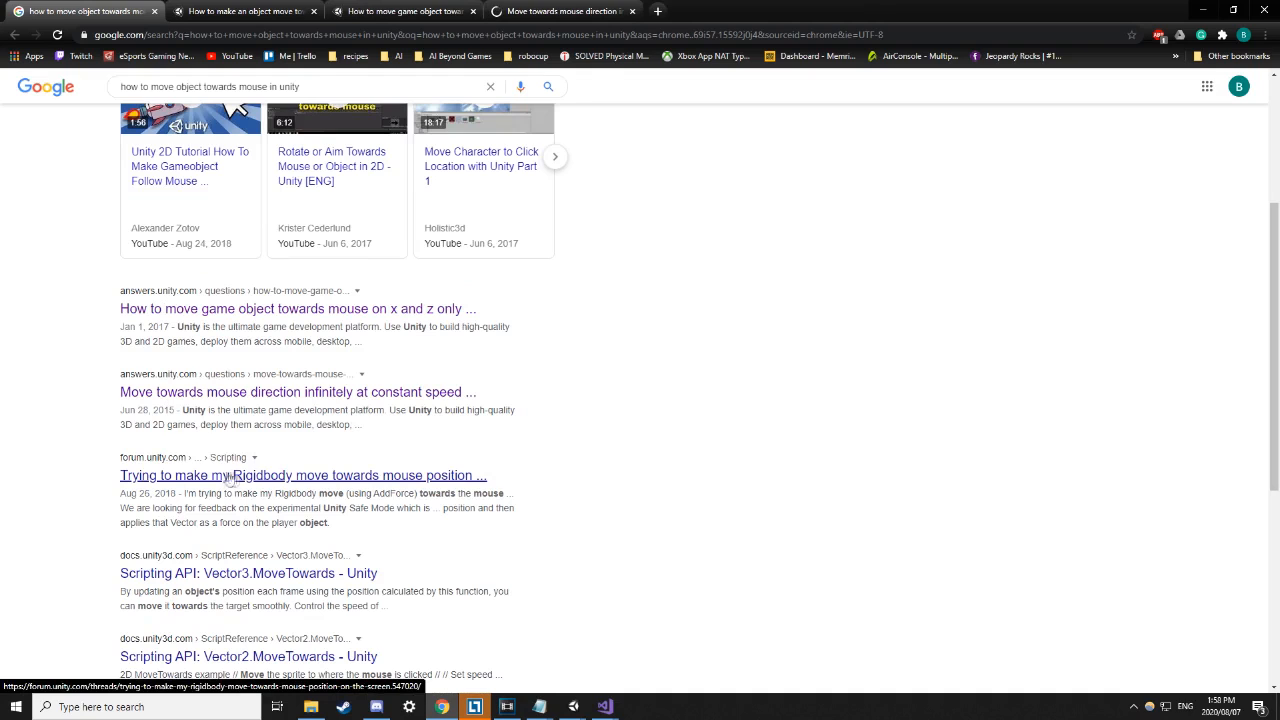
middle_click(390, 477)
middle_click(268, 574)
scroll(275, 580, "down", 1)
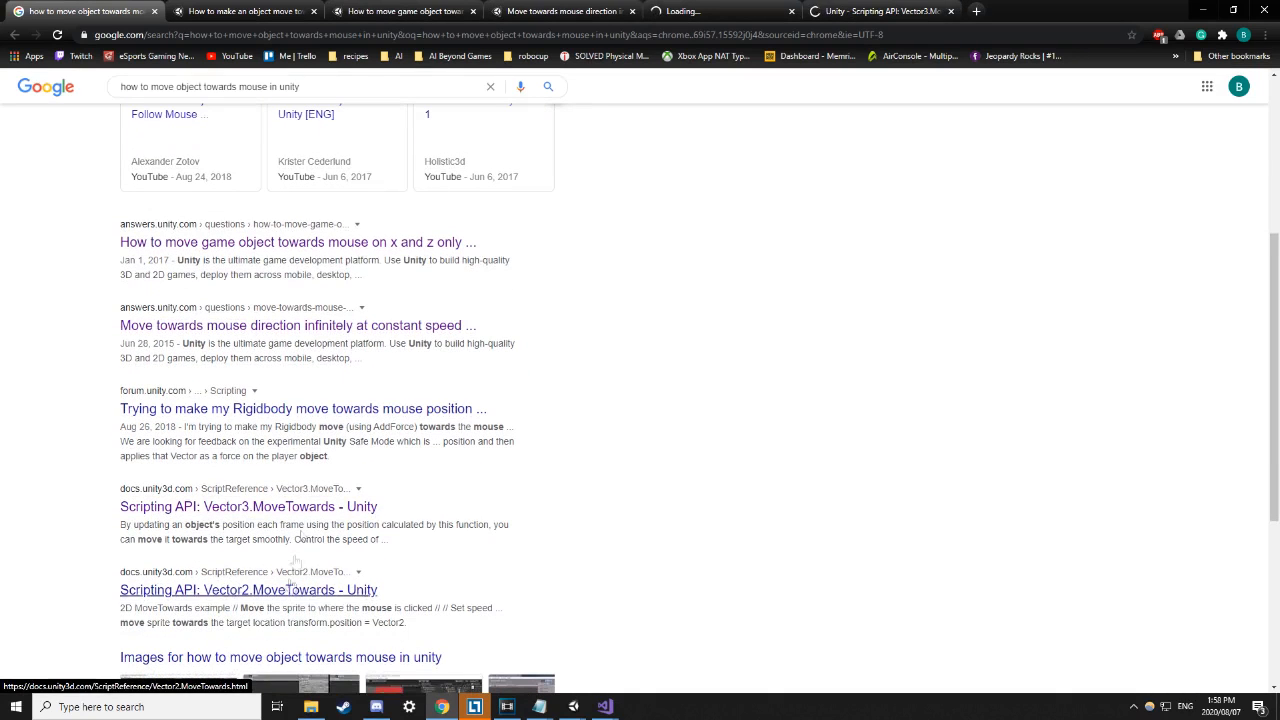
left_click(245, 11)
Study the first answer's MoveTowards sample code and its Update function.
scroll(444, 380, "down", 3)
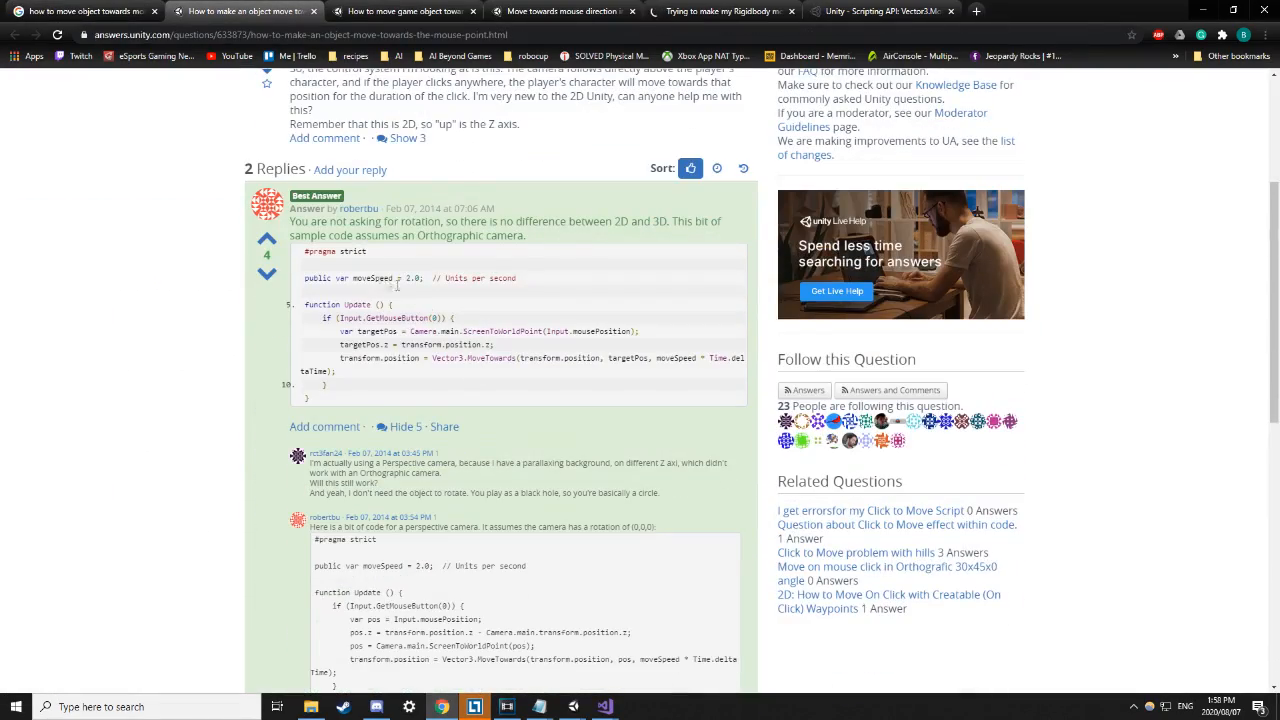
scroll(540, 345, "up", 2)
scroll(230, 285, "down", 2)
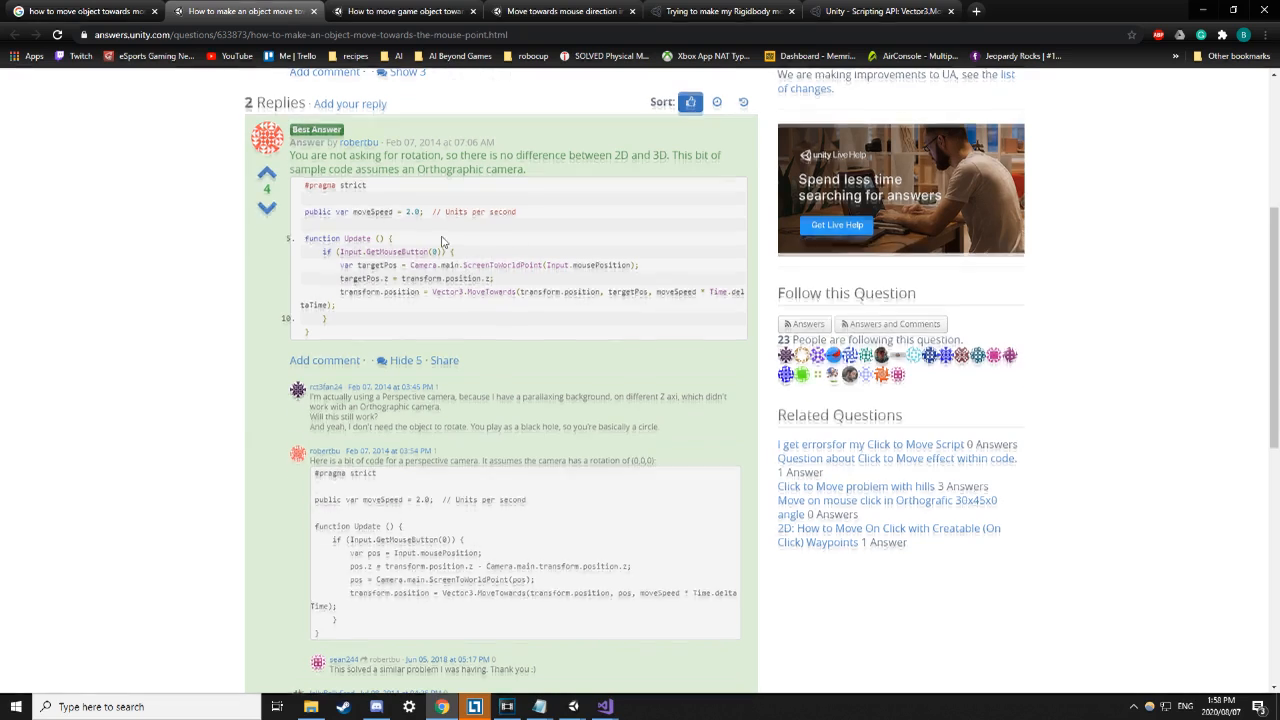
scroll(440, 358, "up", 2)
left_click_drag(327, 384, 388, 424)
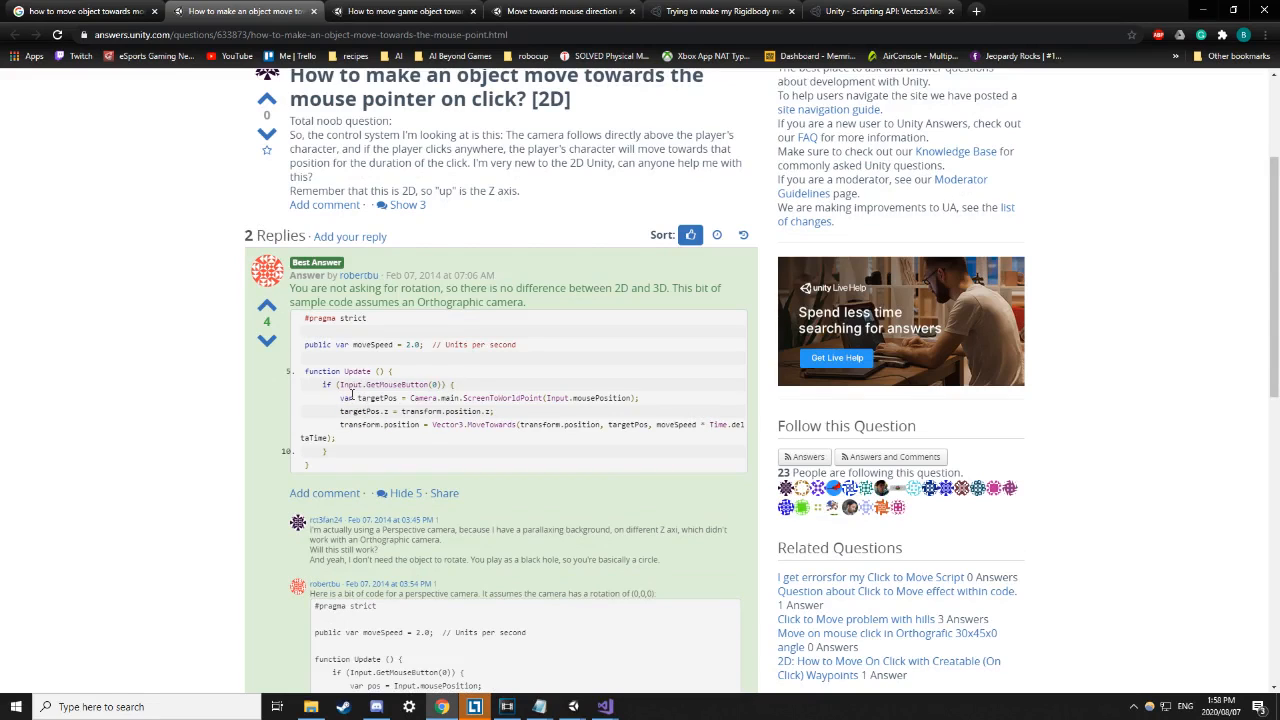
left_click_drag(494, 412, 519, 398)
left_click(545, 424)
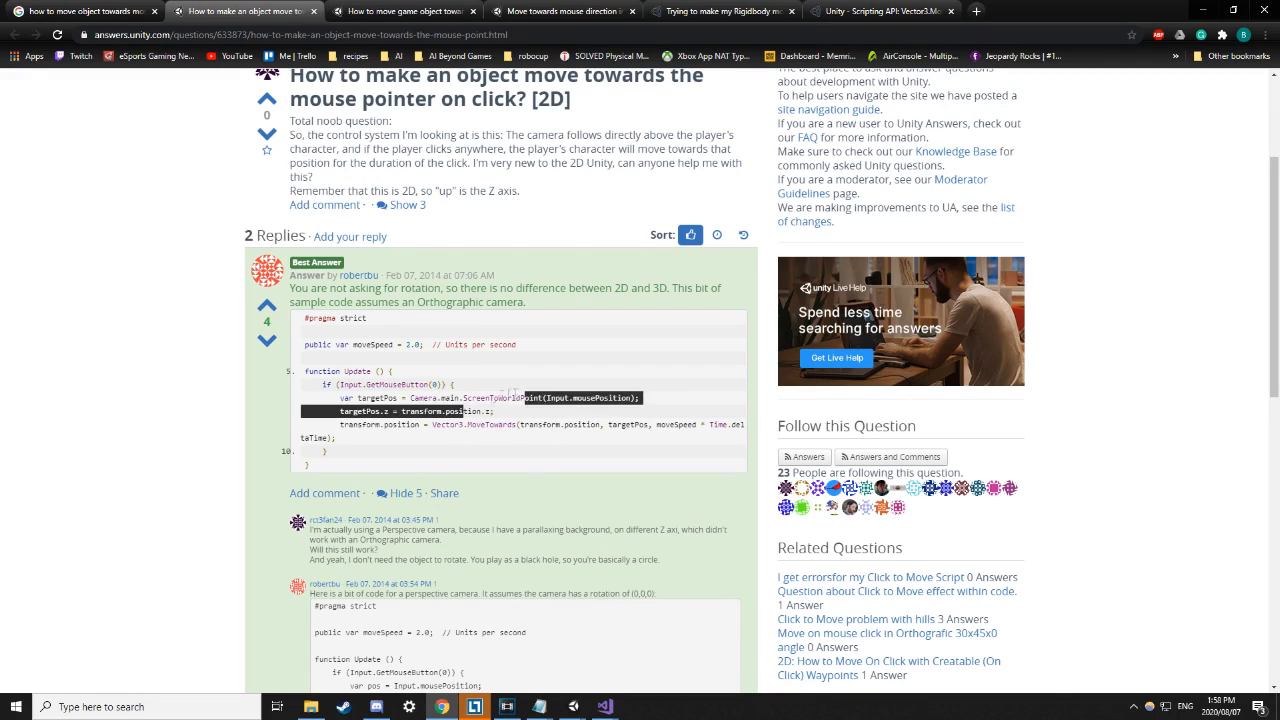
left_click(507, 421)
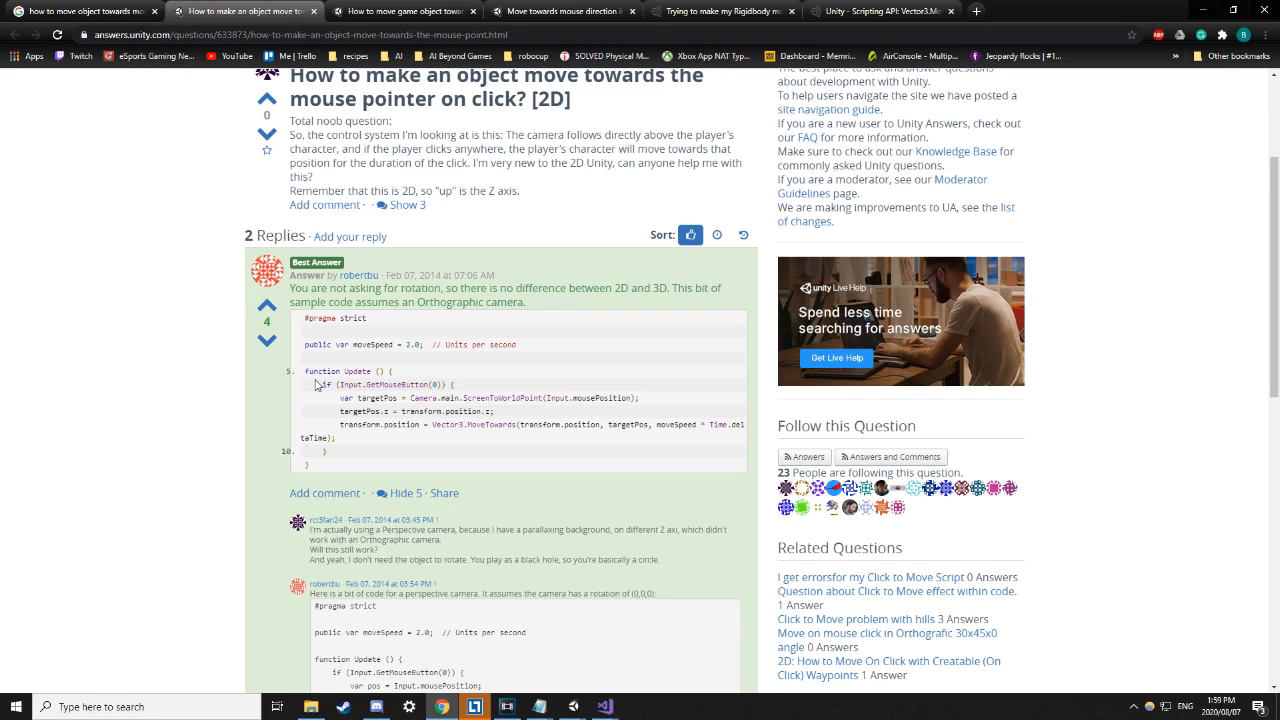
left_click_drag(307, 371, 377, 457)
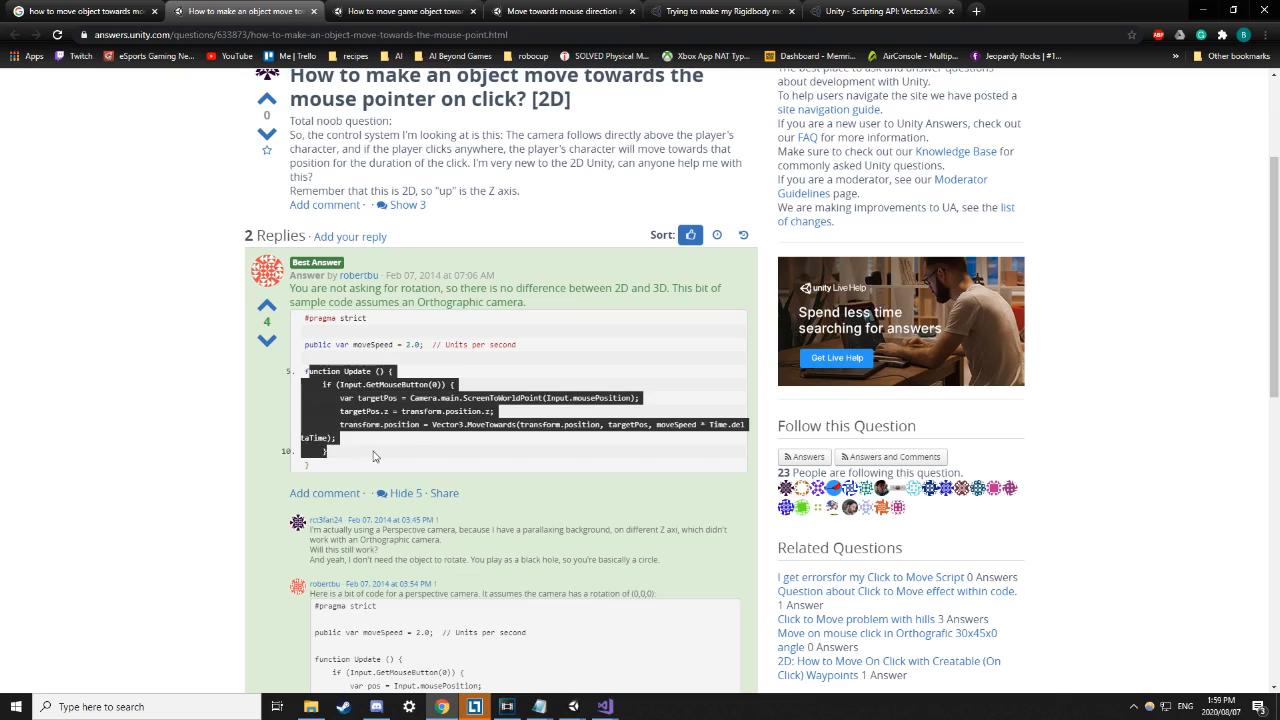
left_click(424, 434)
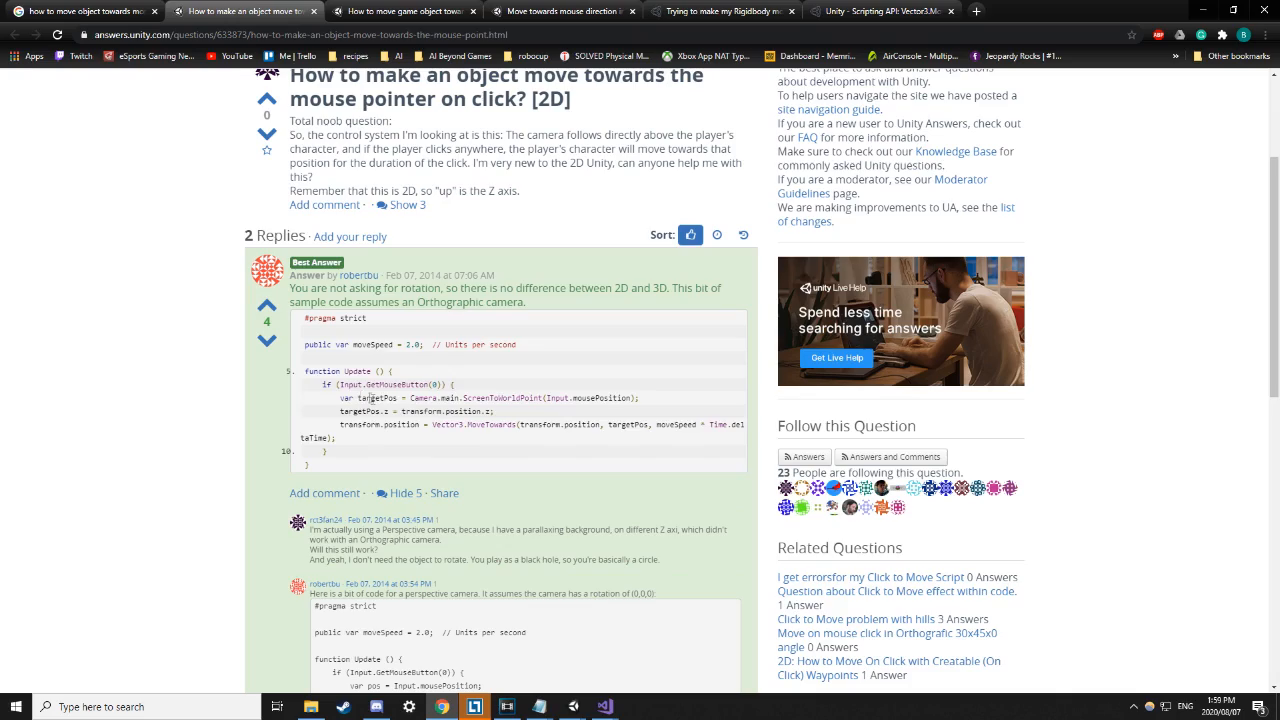
scroll(240, 390, "down", 1)
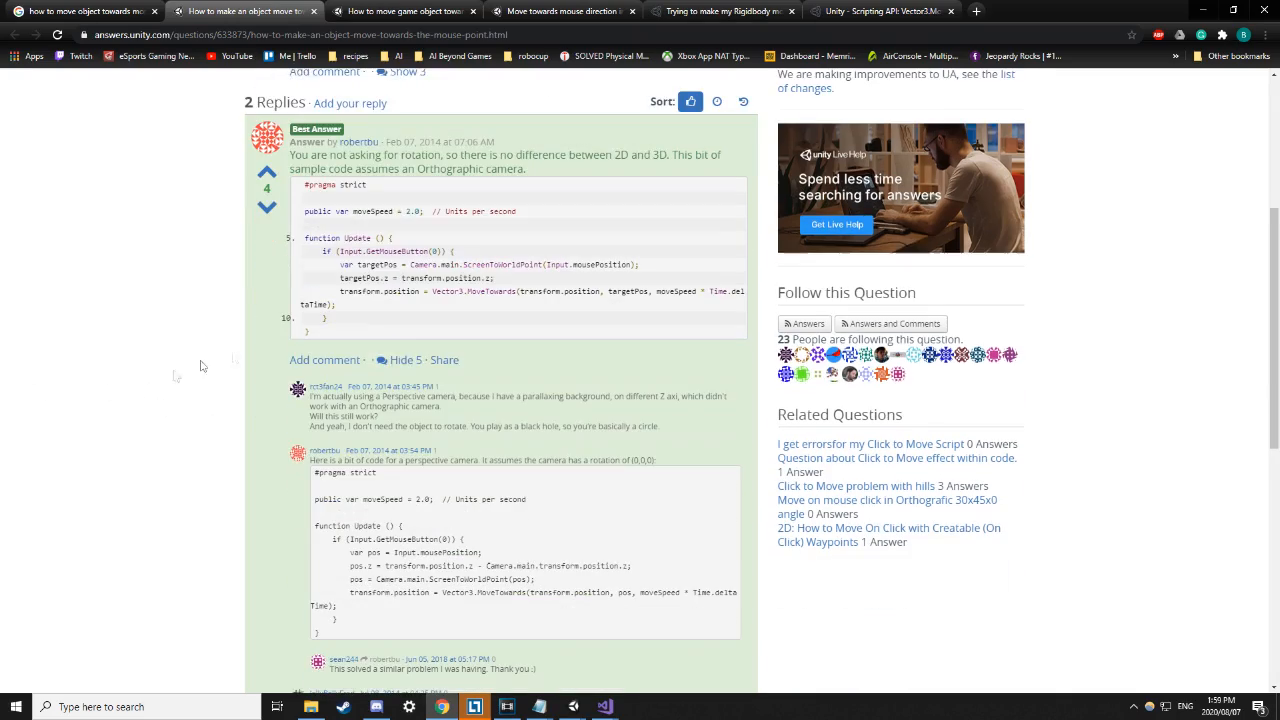
Read the x-and-z-only question and its best answer's ScreenPointToRay code.
left_click(404, 14)
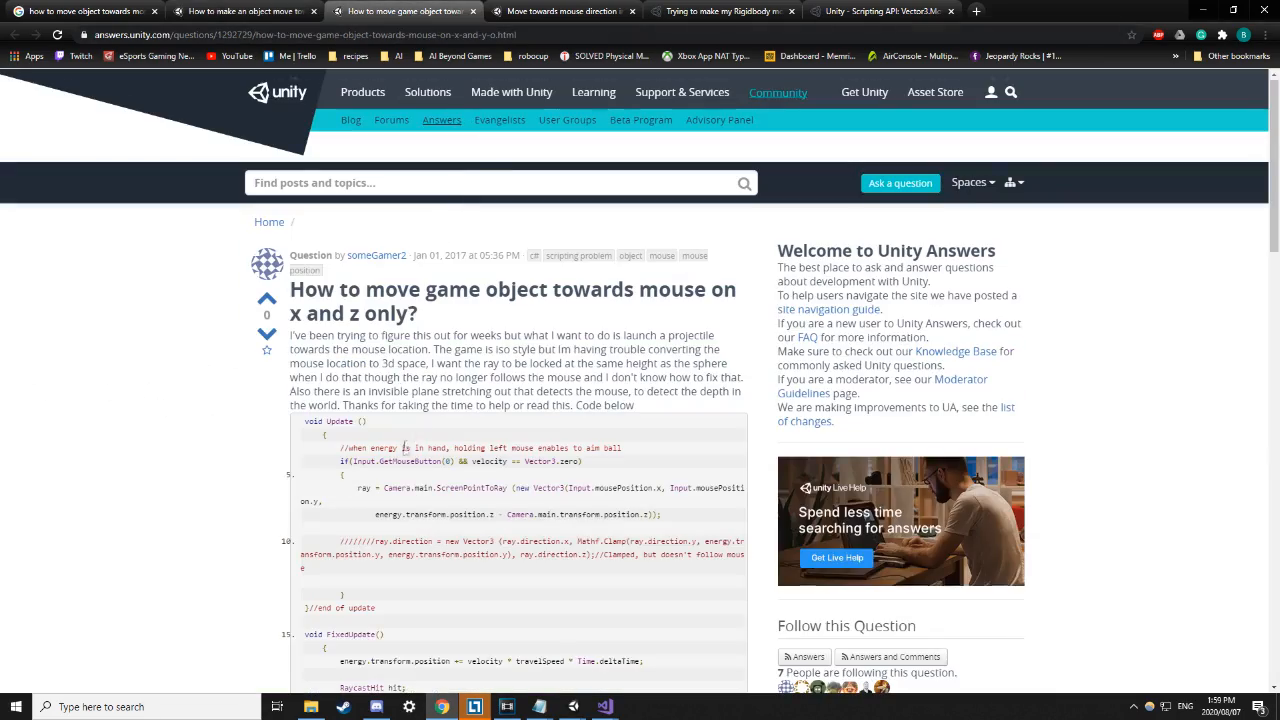
scroll(410, 445, "down", 2)
scroll(488, 418, "down", 3)
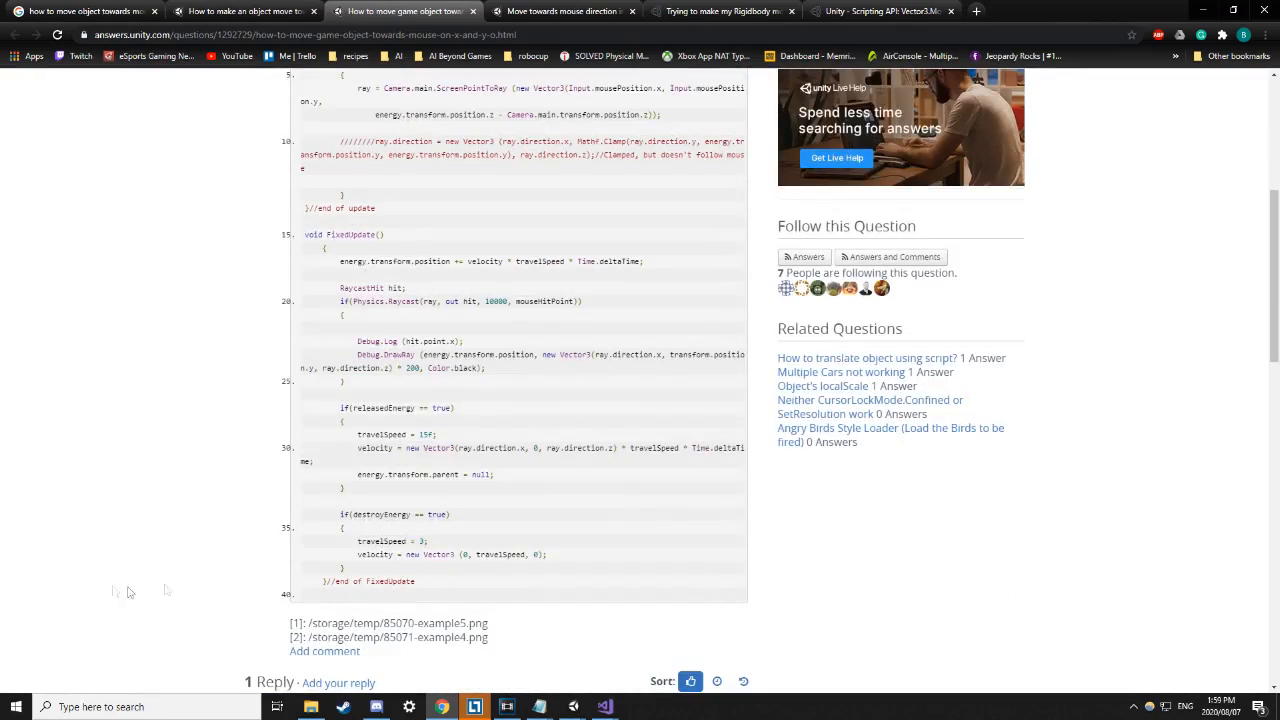
scroll(497, 415, "down", 1)
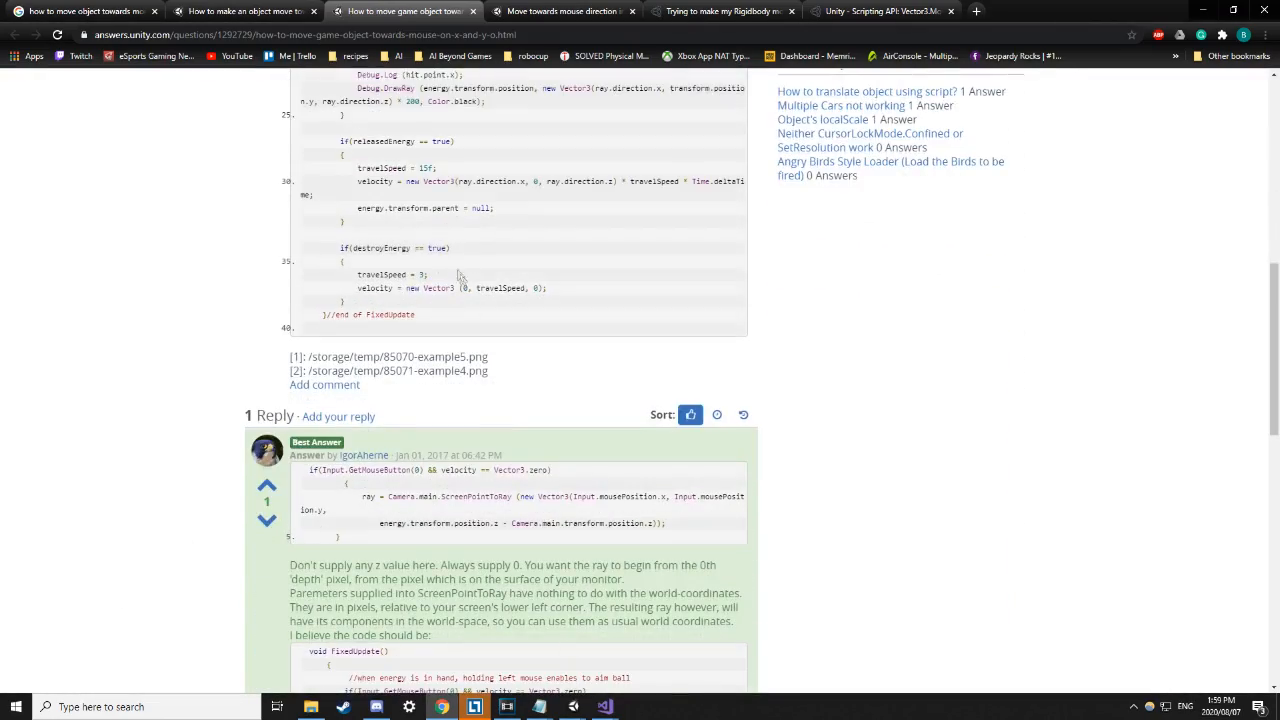
scroll(531, 317, "up", 1)
scroll(398, 300, "down", 1)
scroll(435, 388, "down", 1)
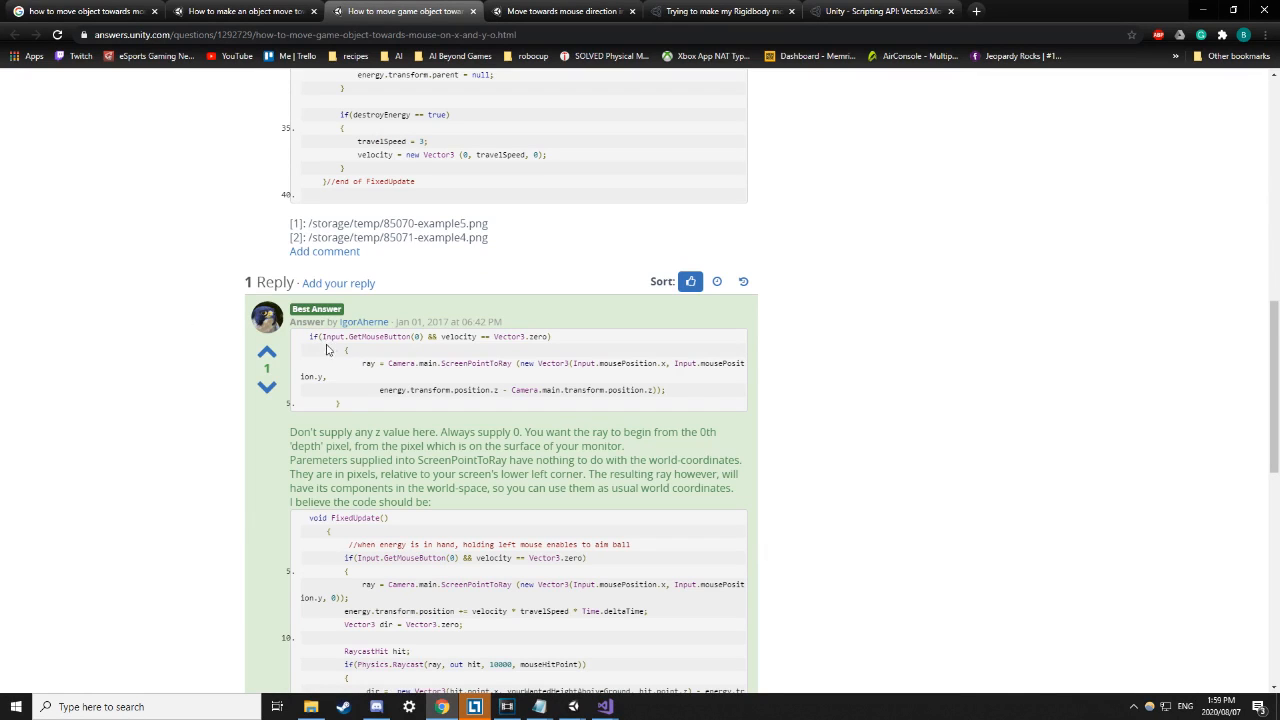
left_click_drag(320, 336, 400, 404)
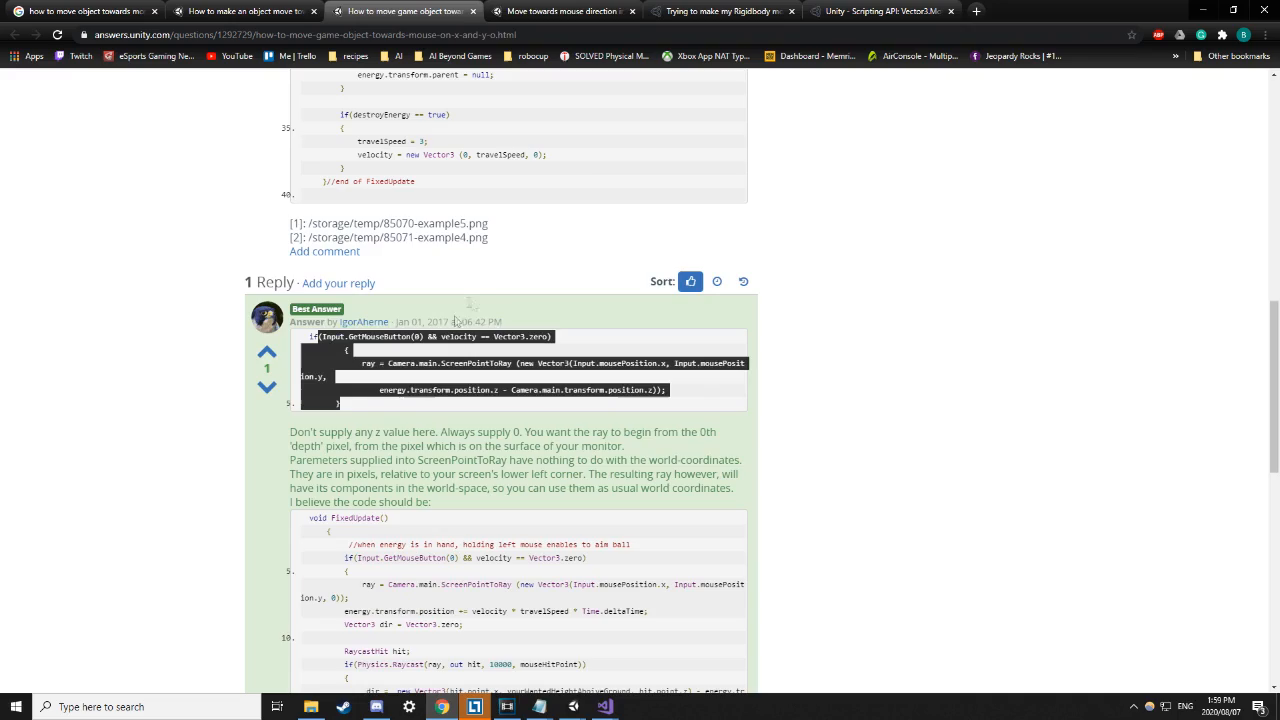
In the constant-speed thread, examine the ScreenToWorldPoint, LookAt and FixedUpdate Translate code.
left_click(560, 14)
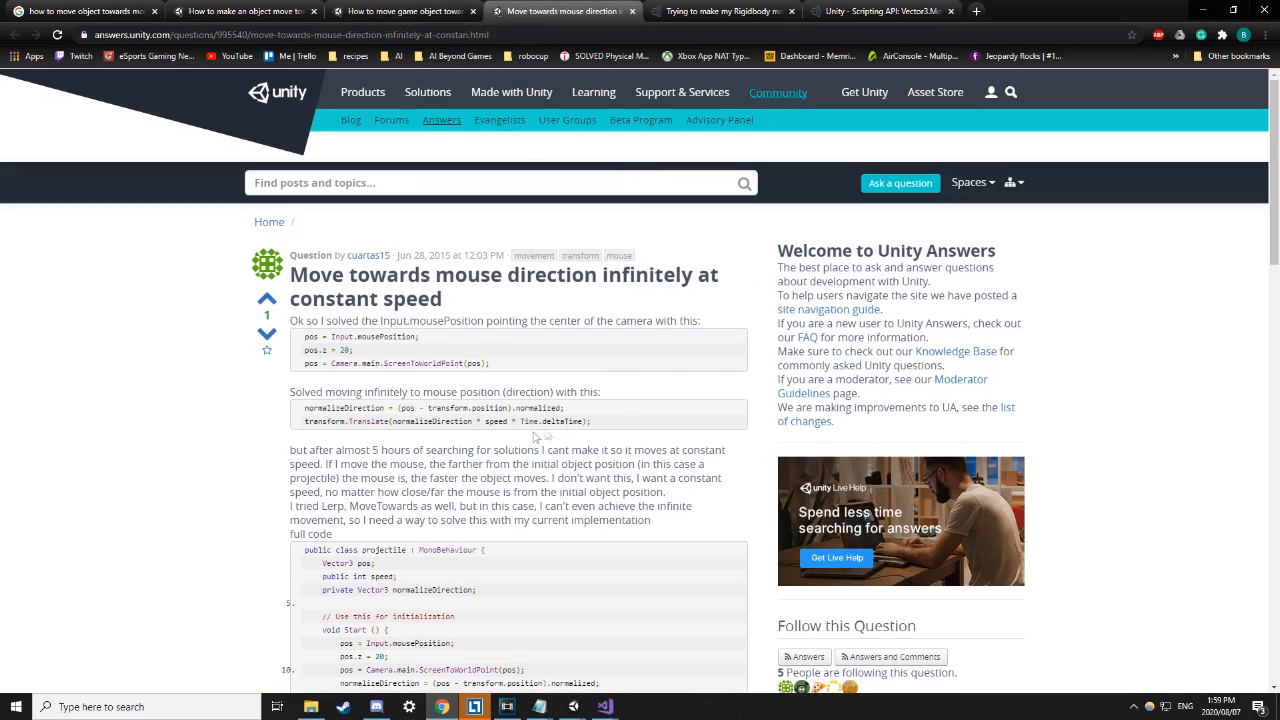
scroll(535, 437, "down", 7)
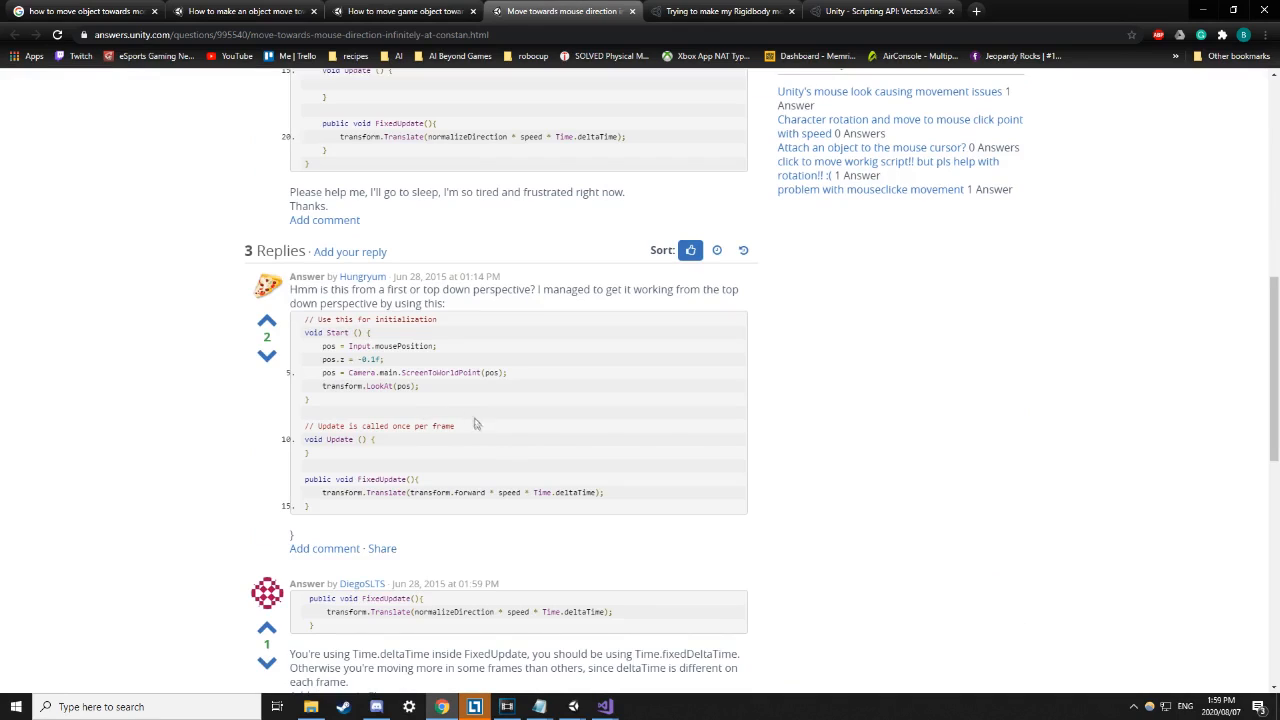
left_click_drag(341, 359, 413, 413)
left_click(446, 390)
left_click_drag(357, 372, 521, 373)
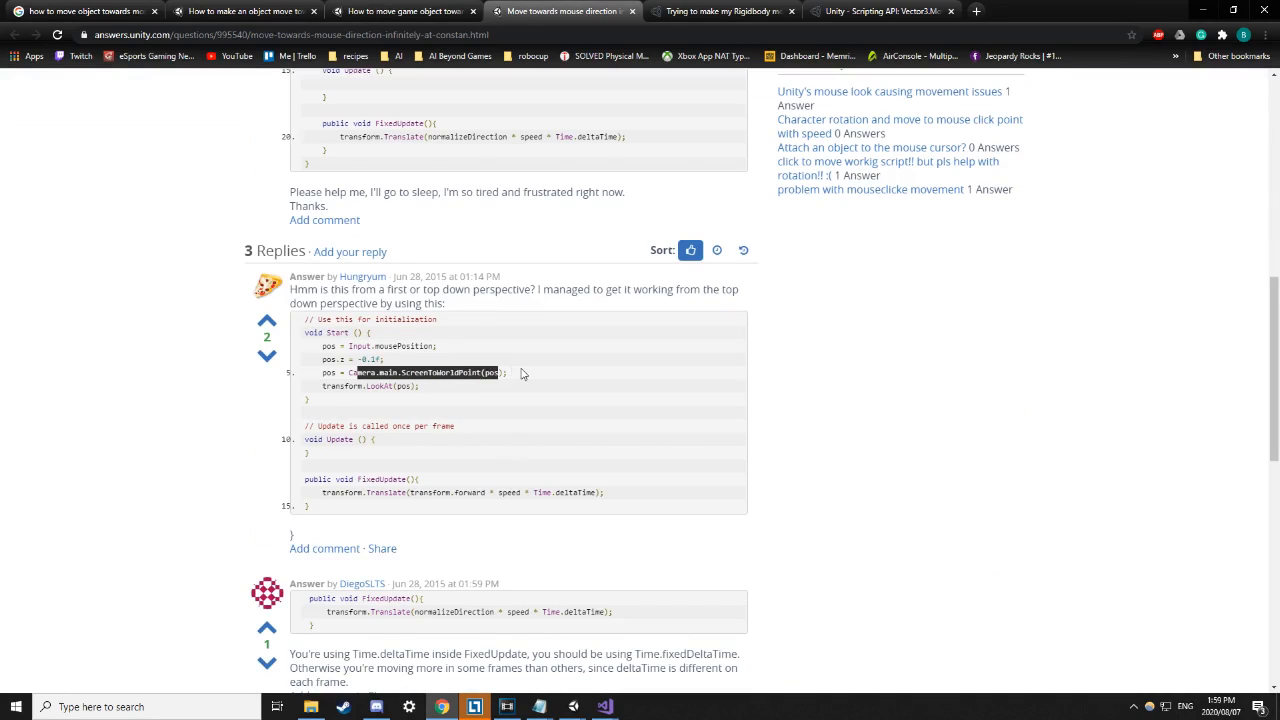
left_click(521, 373)
left_click_drag(325, 386, 411, 393)
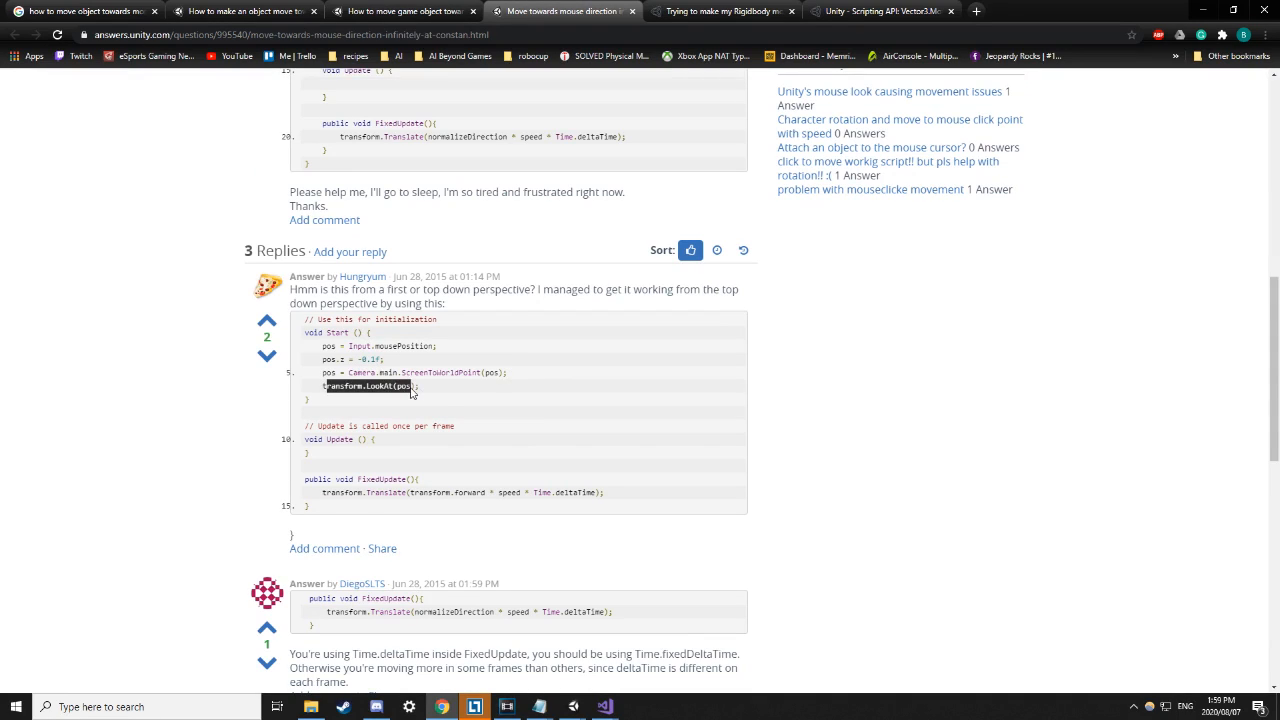
left_click_drag(367, 492, 393, 493)
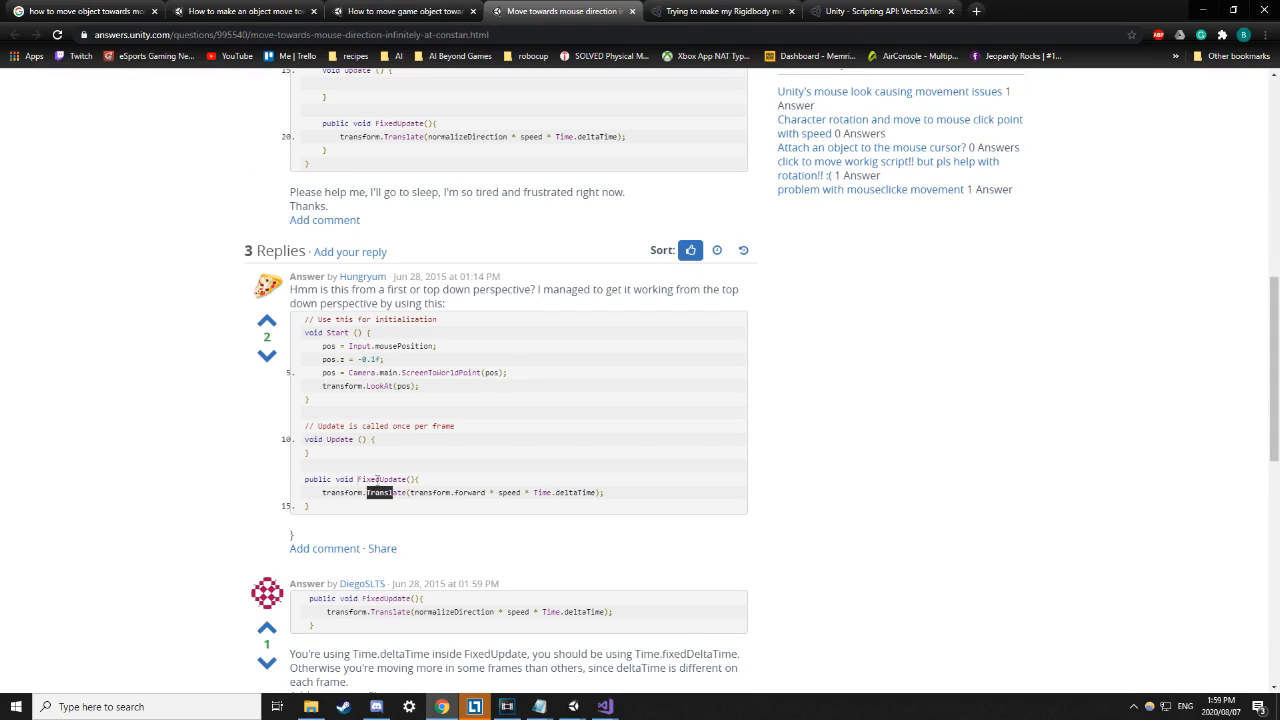
Read the Rigidbody forum thread's worldMousePosition, direction and AddForce lines.
left_click(715, 11)
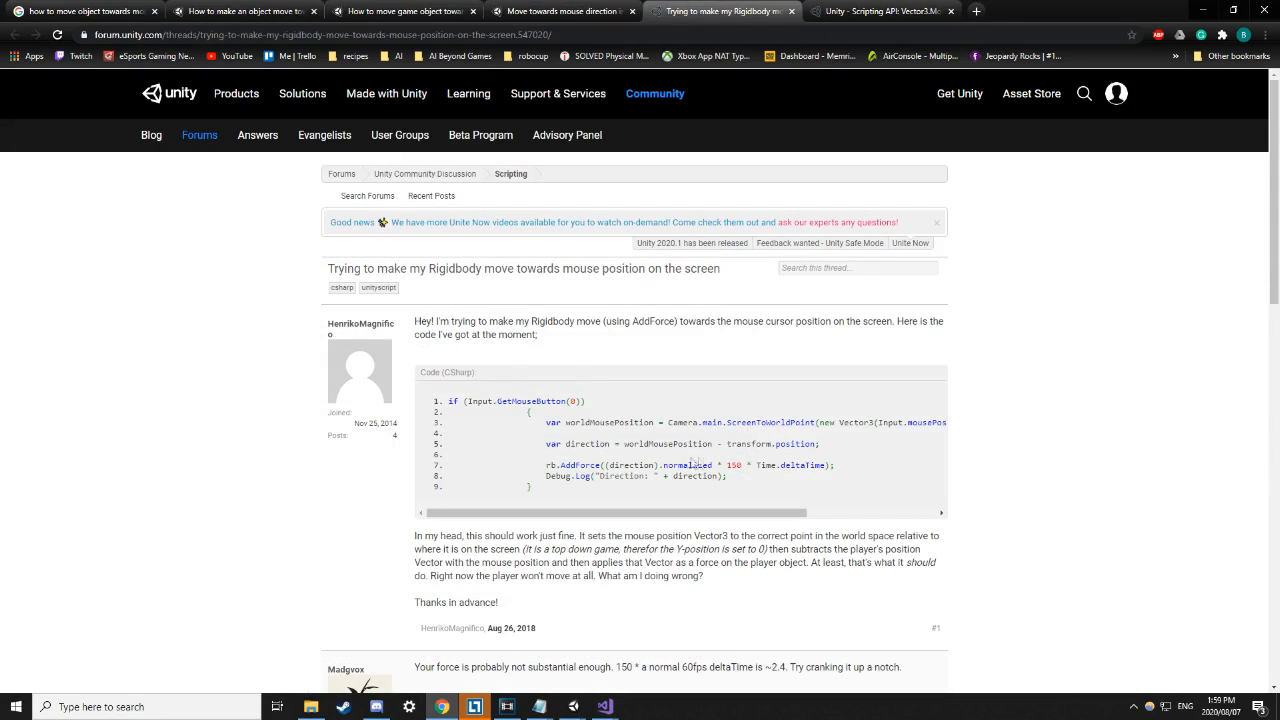
scroll(655, 460, "down", 1)
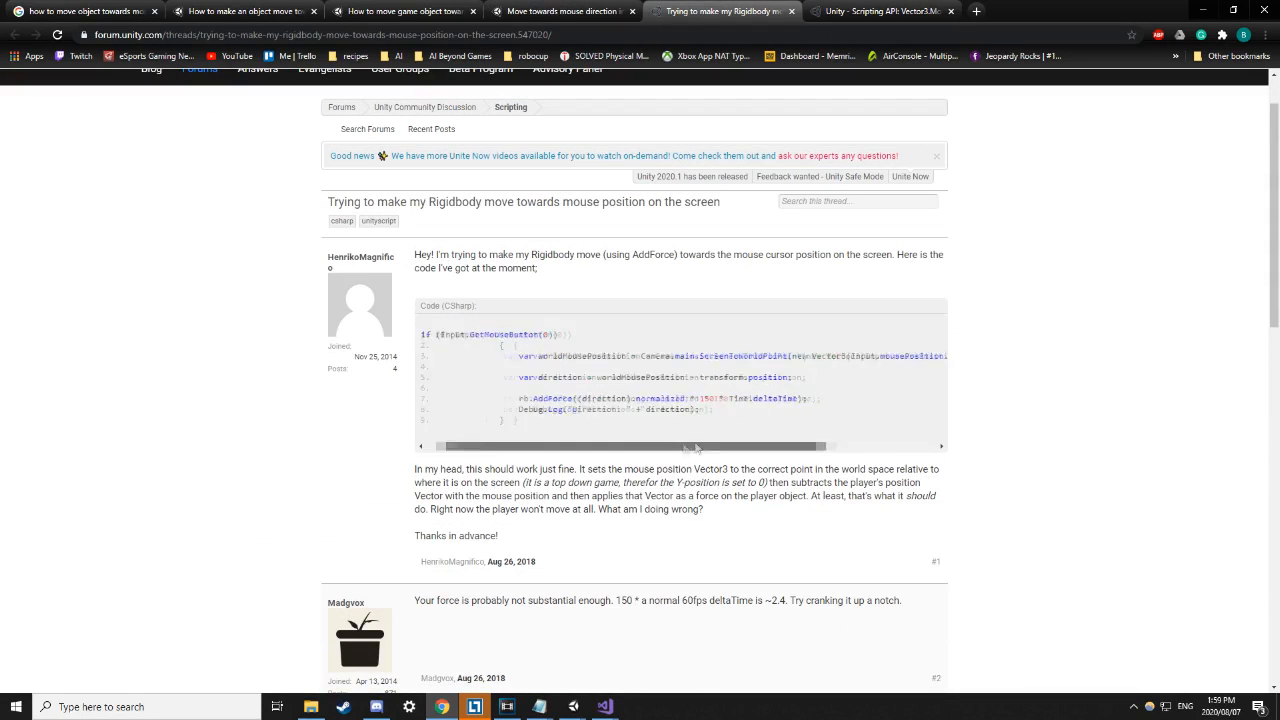
left_click_drag(634, 356, 683, 359)
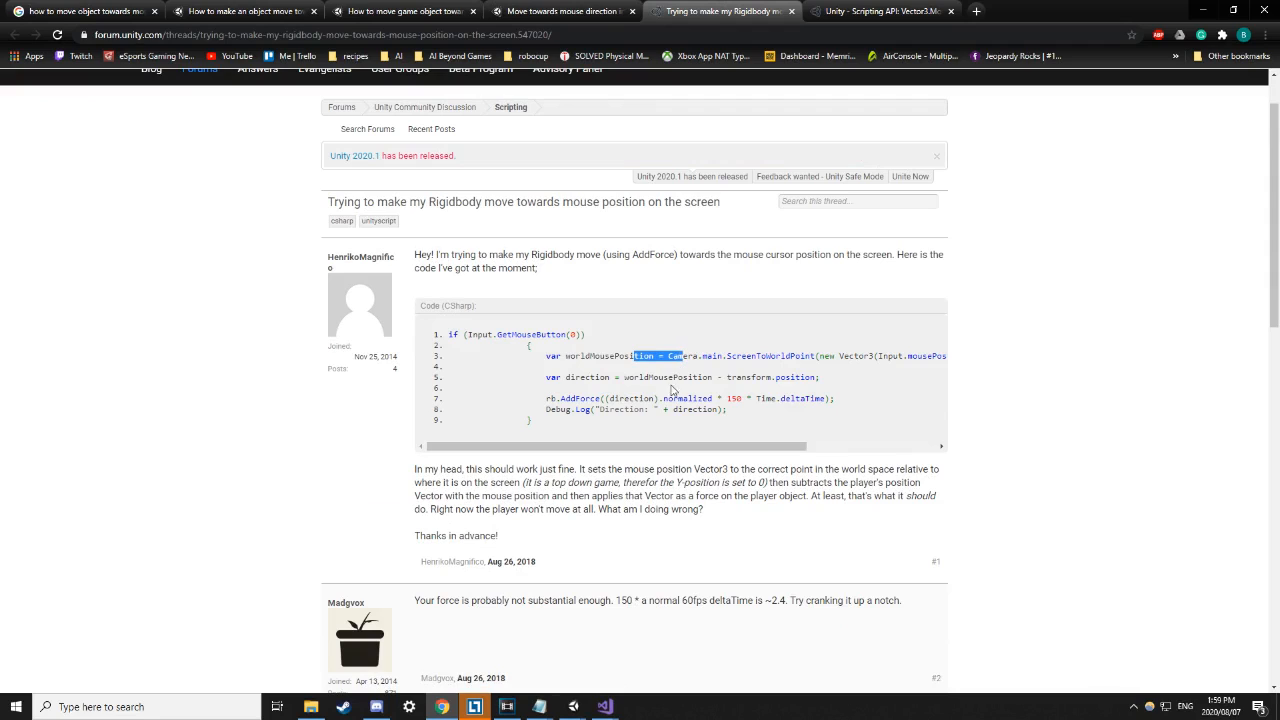
left_click_drag(541, 371, 640, 380)
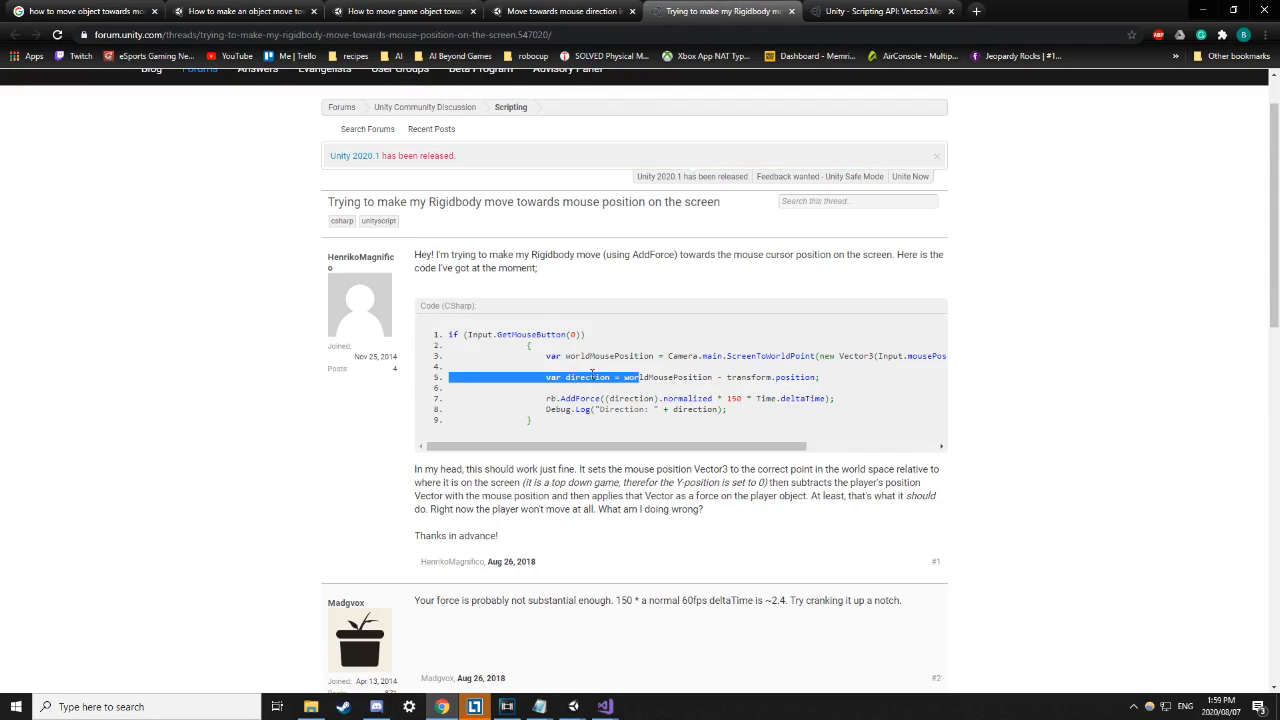
left_click(595, 378)
left_click_drag(571, 399, 628, 442)
left_click(658, 403)
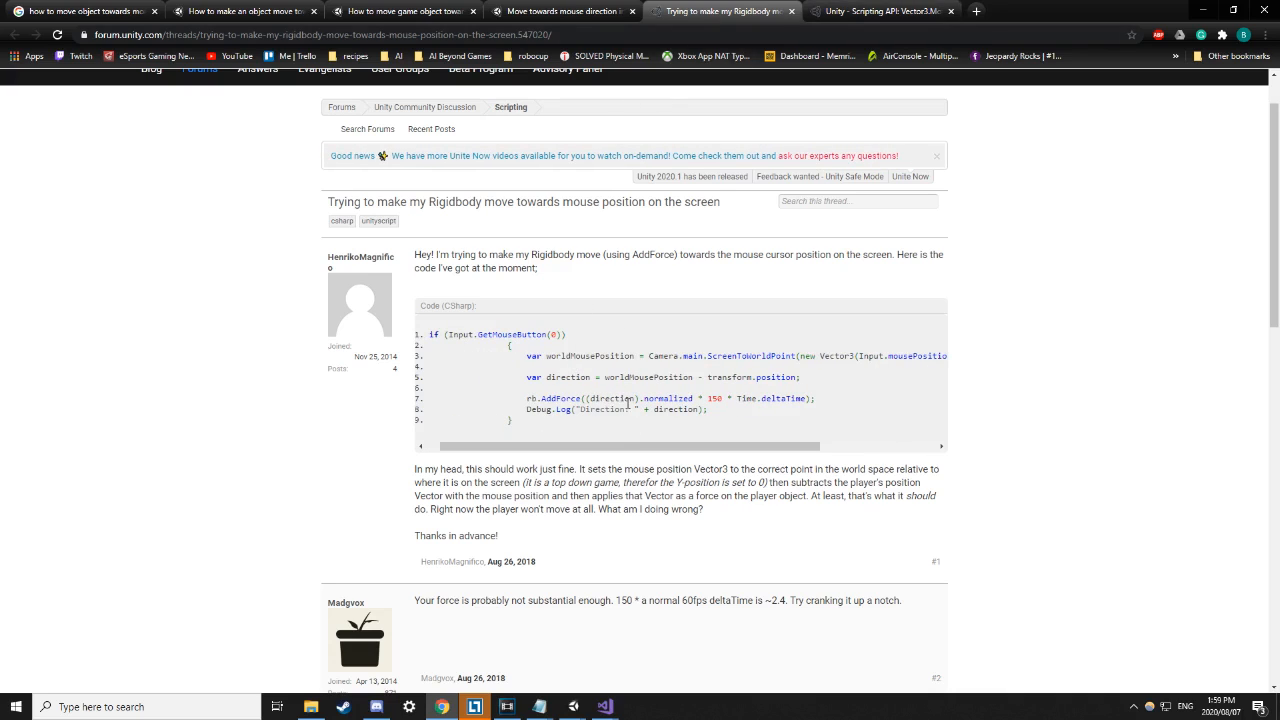
Glance over the Vector3.MoveTowards documentation page.
left_click(870, 11)
scroll(578, 430, "down", 2)
scroll(578, 430, "up", 2)
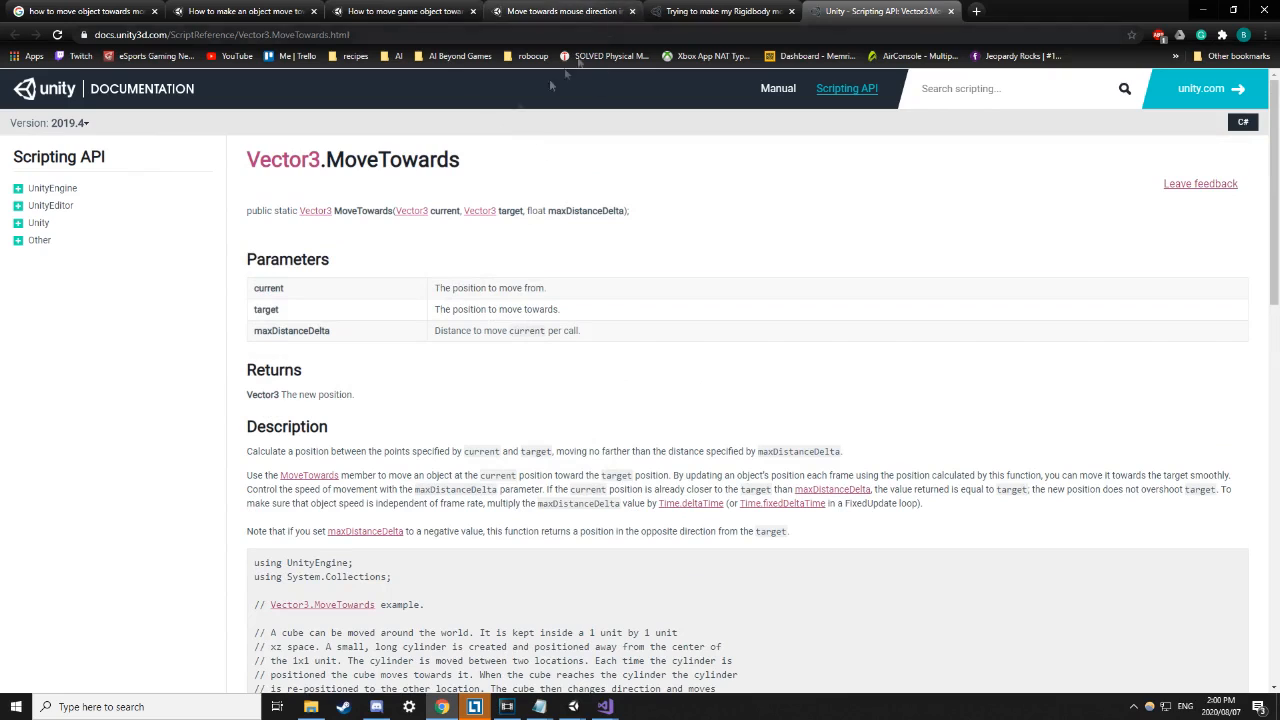
left_click_drag(402, 160, 327, 166)
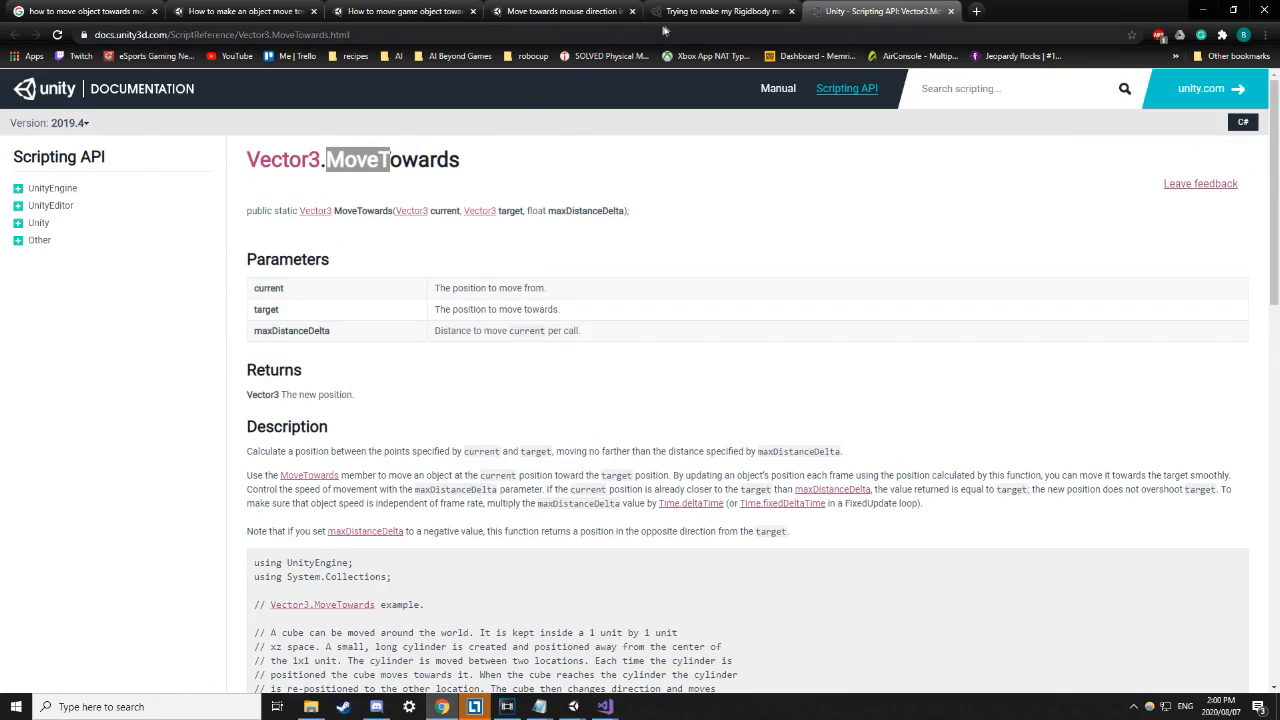
Back on the forum thread, go over the worldMousePosition conversion, direction subtraction and normalized AddForce lines.
left_click(708, 12)
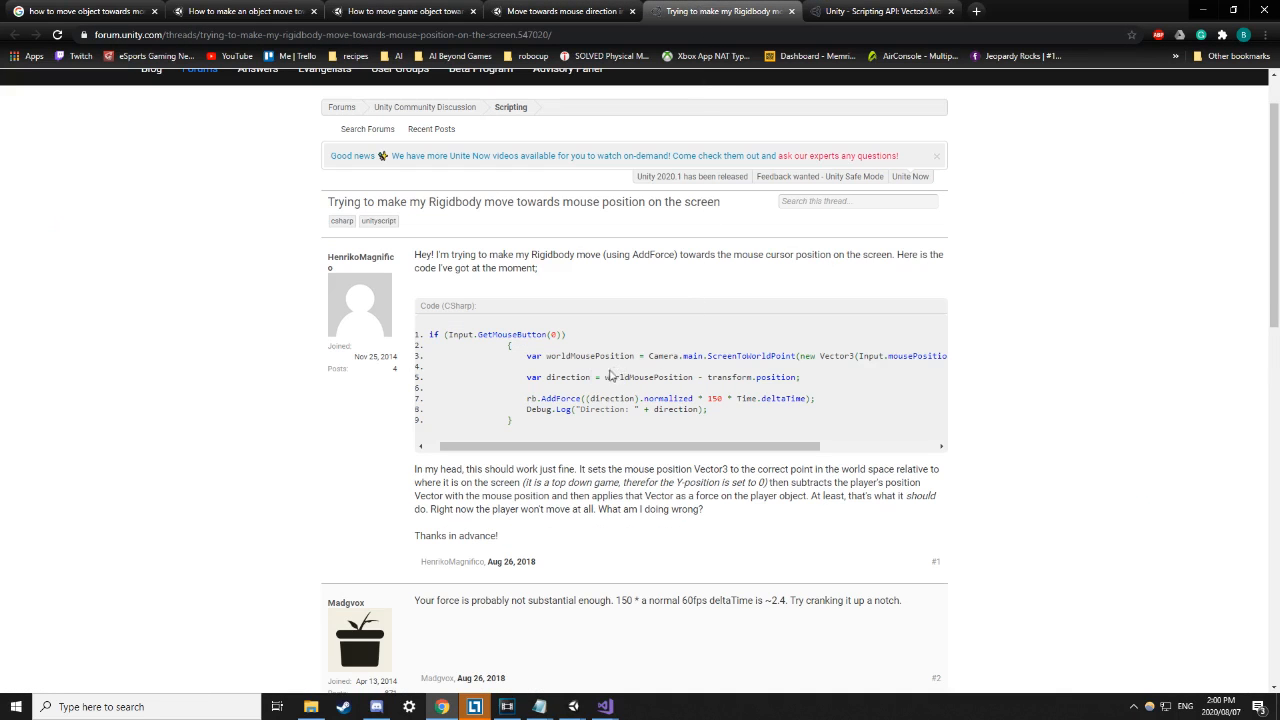
left_click_drag(528, 356, 927, 357)
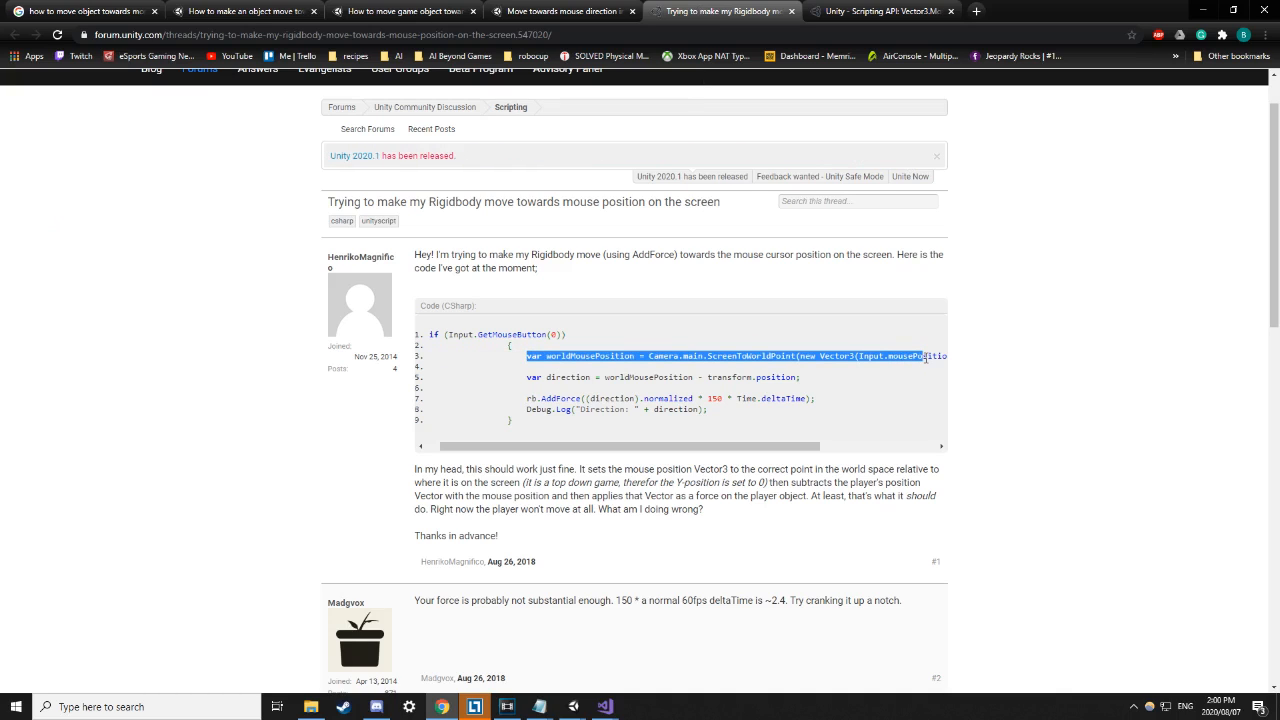
left_click_drag(527, 377, 798, 377)
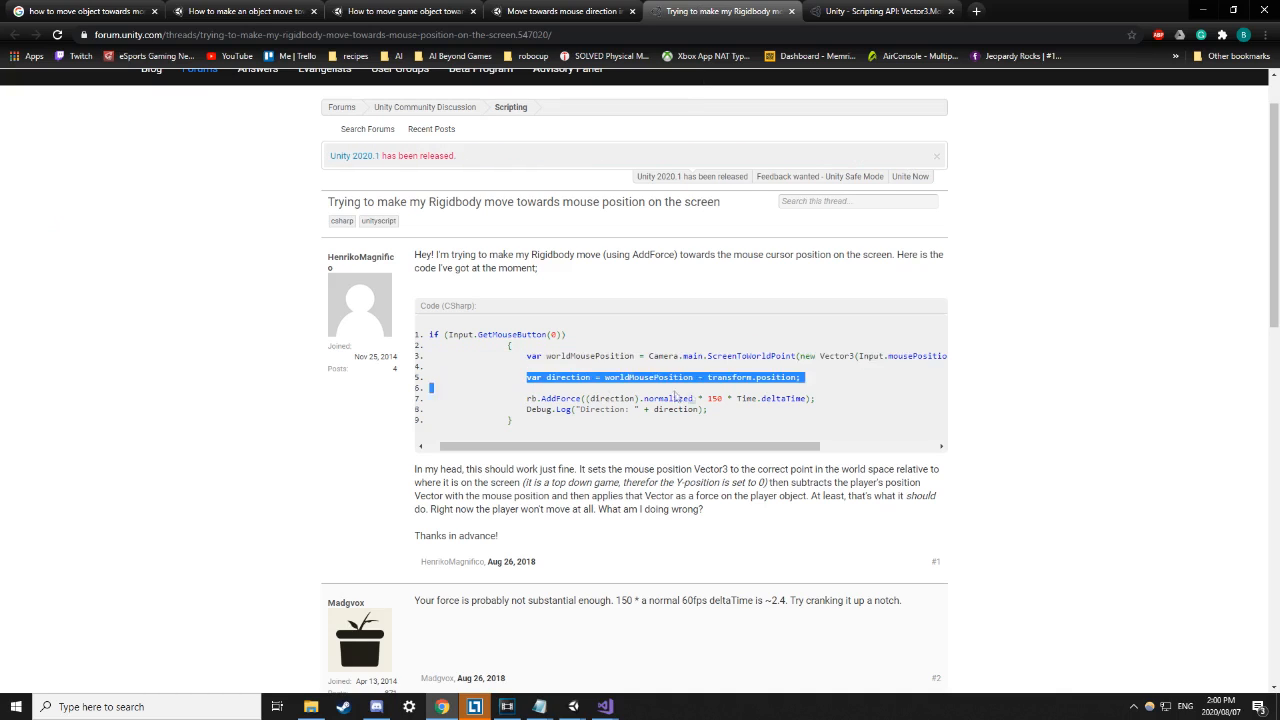
left_click_drag(520, 399, 835, 408)
left_click(835, 397)
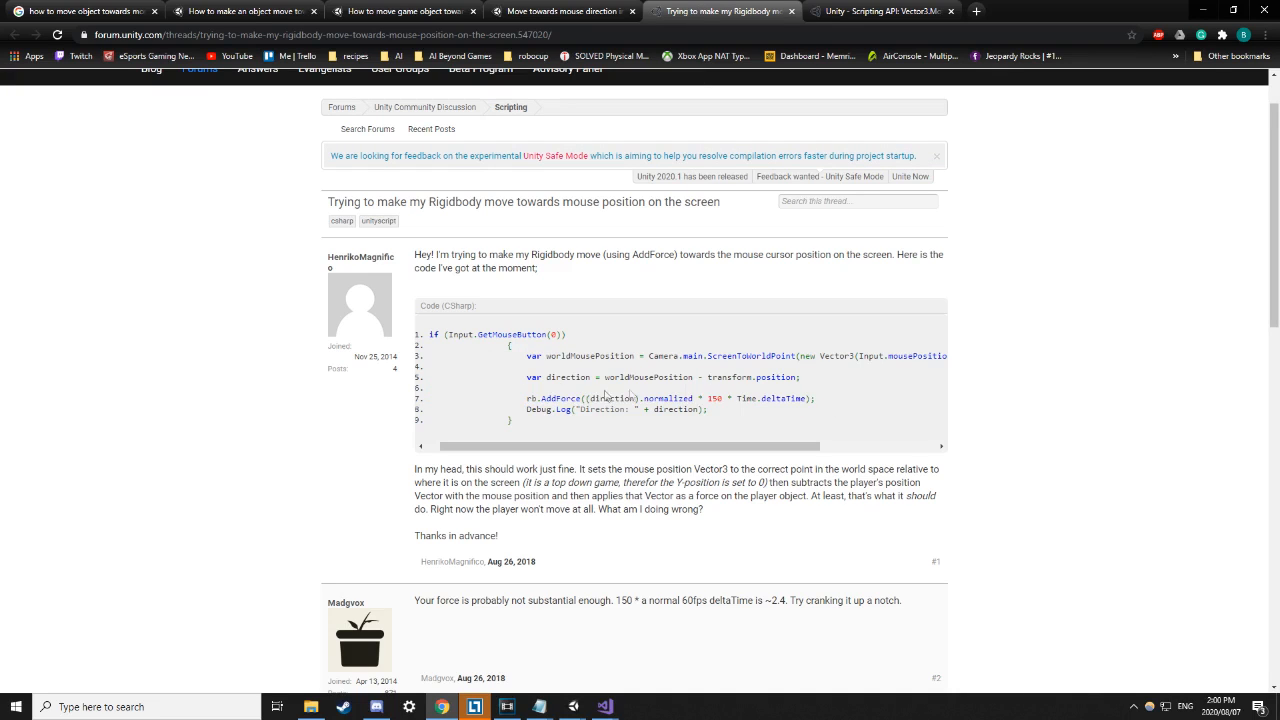
left_click_drag(525, 377, 828, 386)
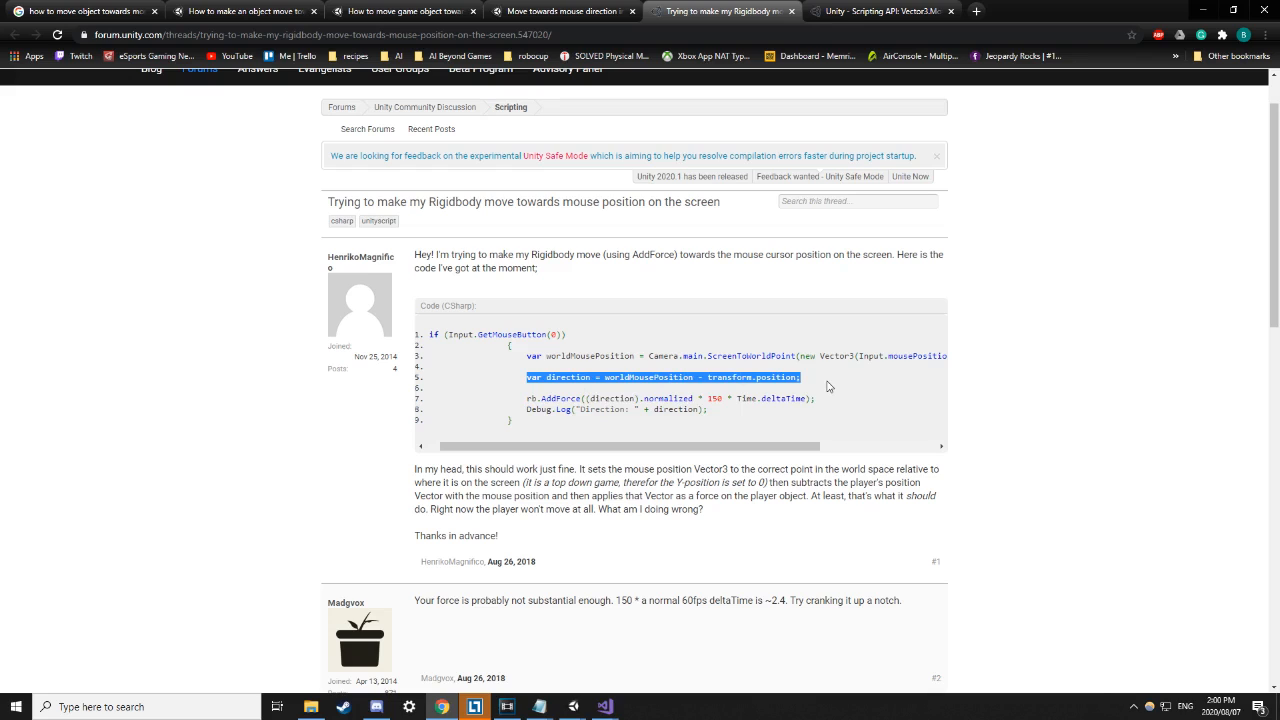
left_click(828, 386)
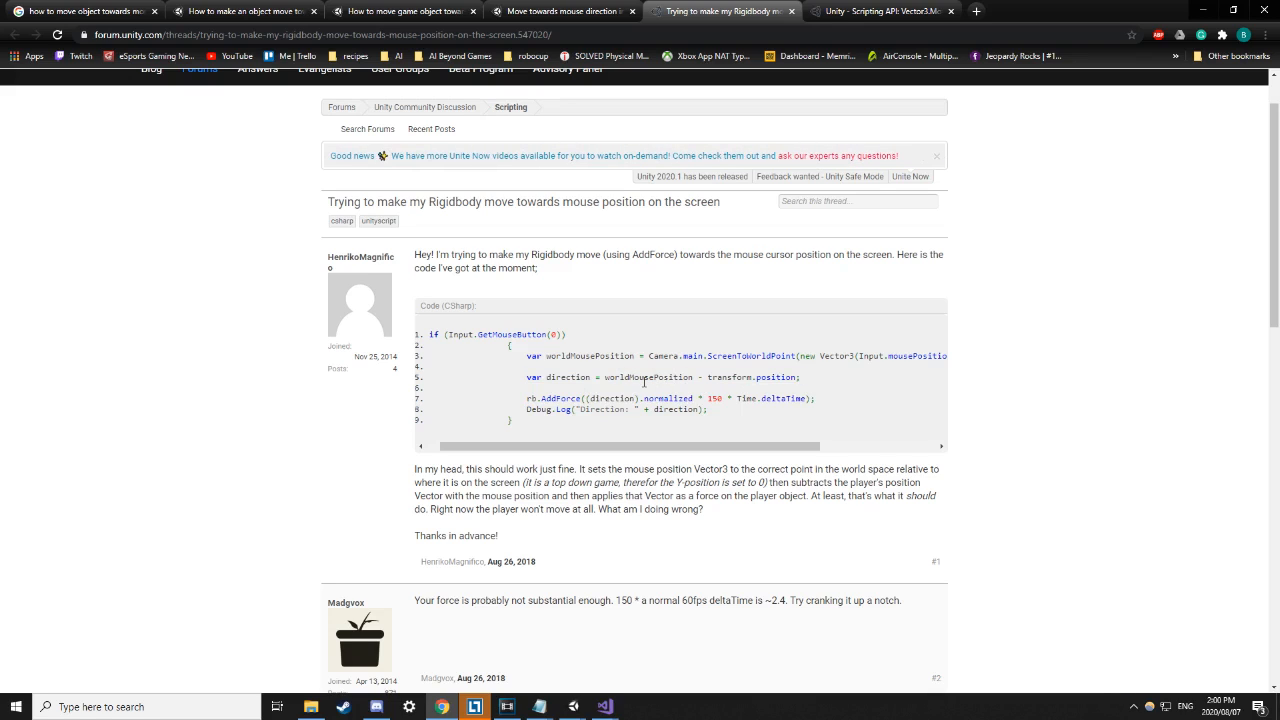
Re-examine code lines 5–8 of the forum post, then return to the Google results.
left_click_drag(710, 378, 778, 382)
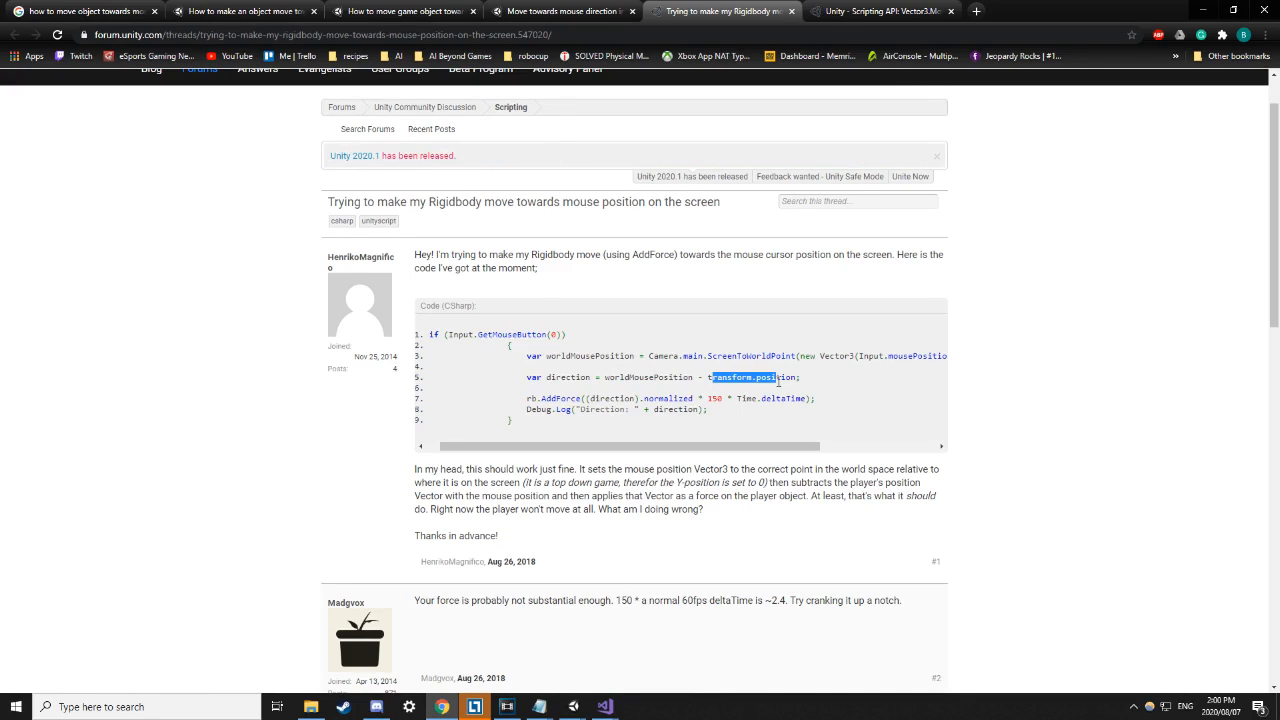
left_click_drag(591, 398, 551, 398)
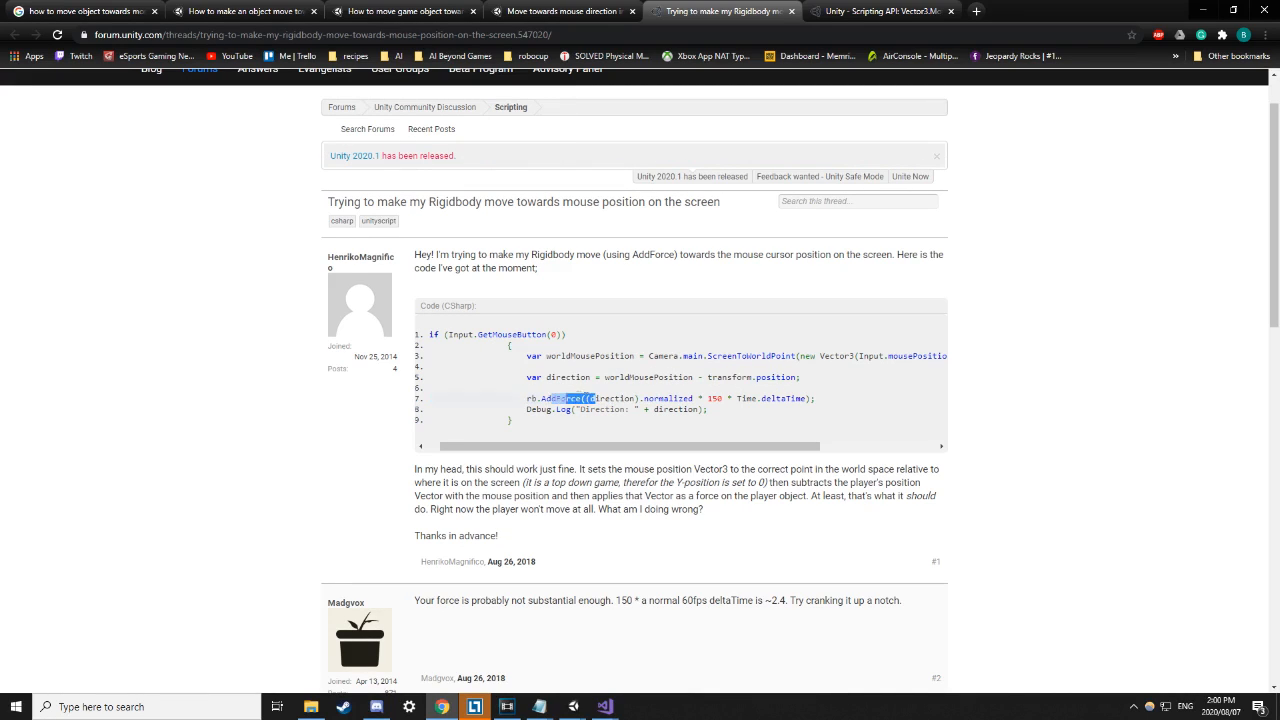
left_click_drag(707, 410, 516, 360)
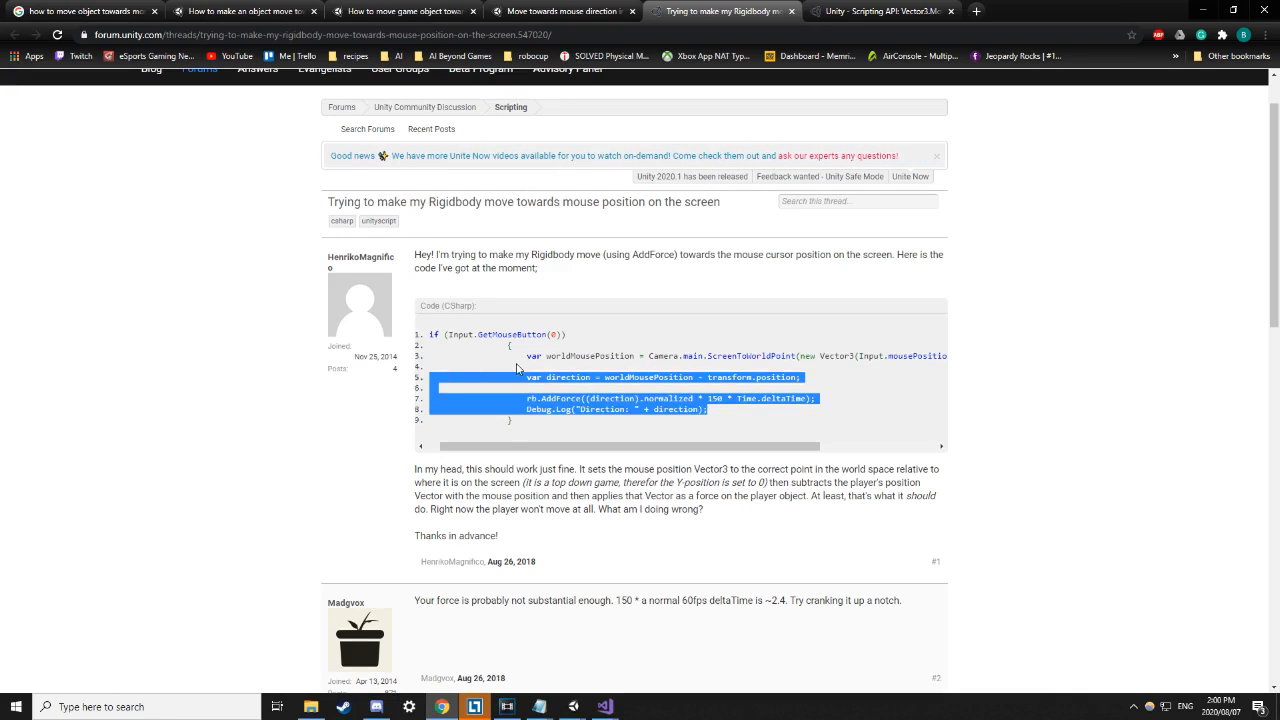
left_click(520, 370)
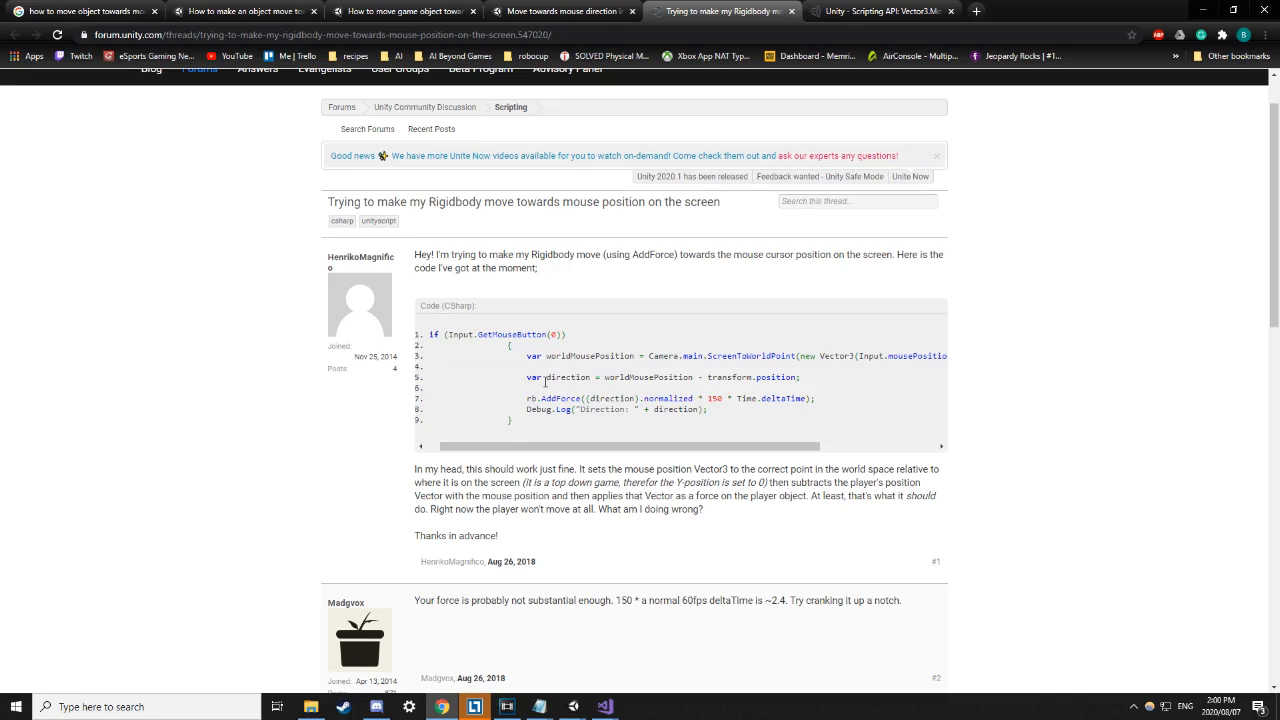
left_click_drag(710, 410, 529, 374)
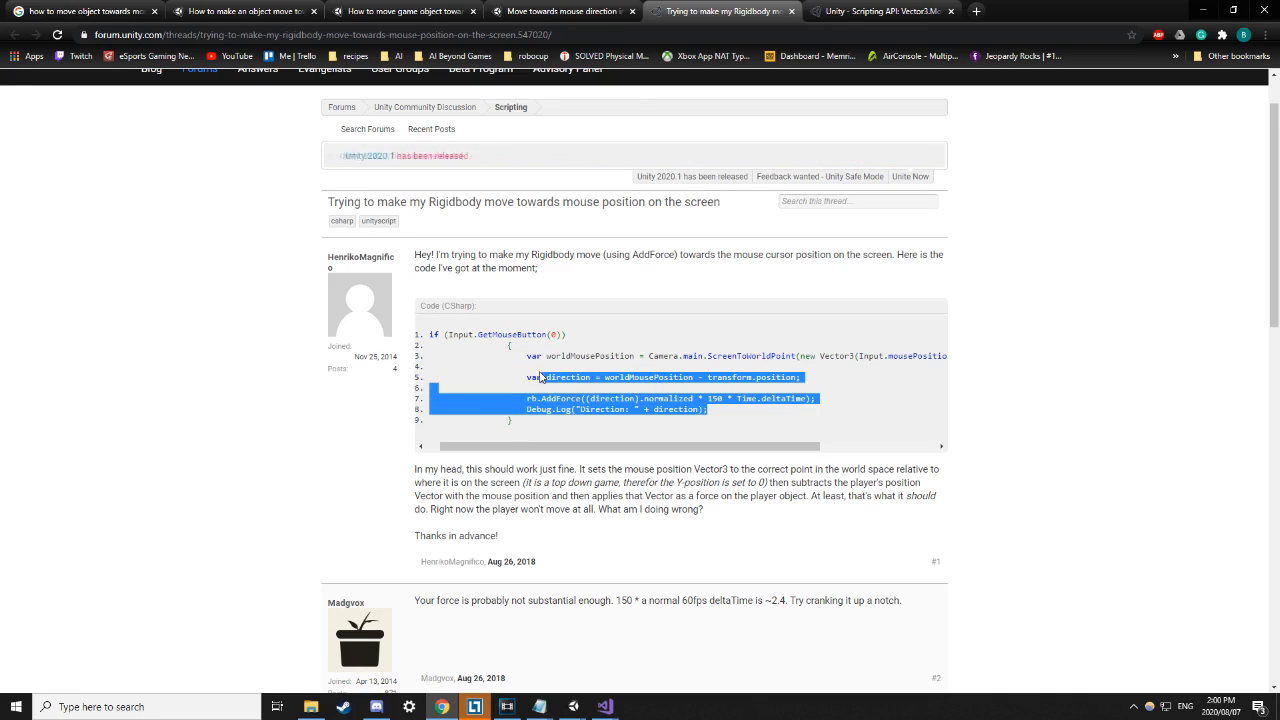
left_click(604, 396)
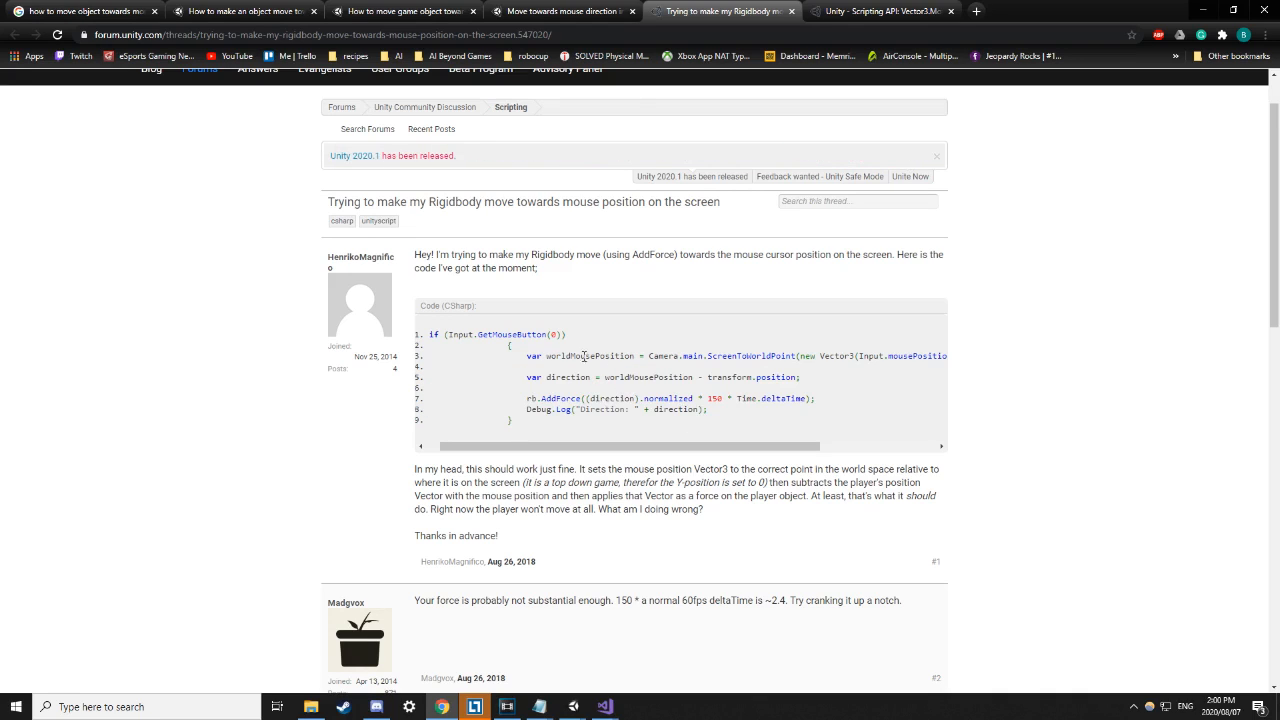
left_click_drag(607, 377, 670, 377)
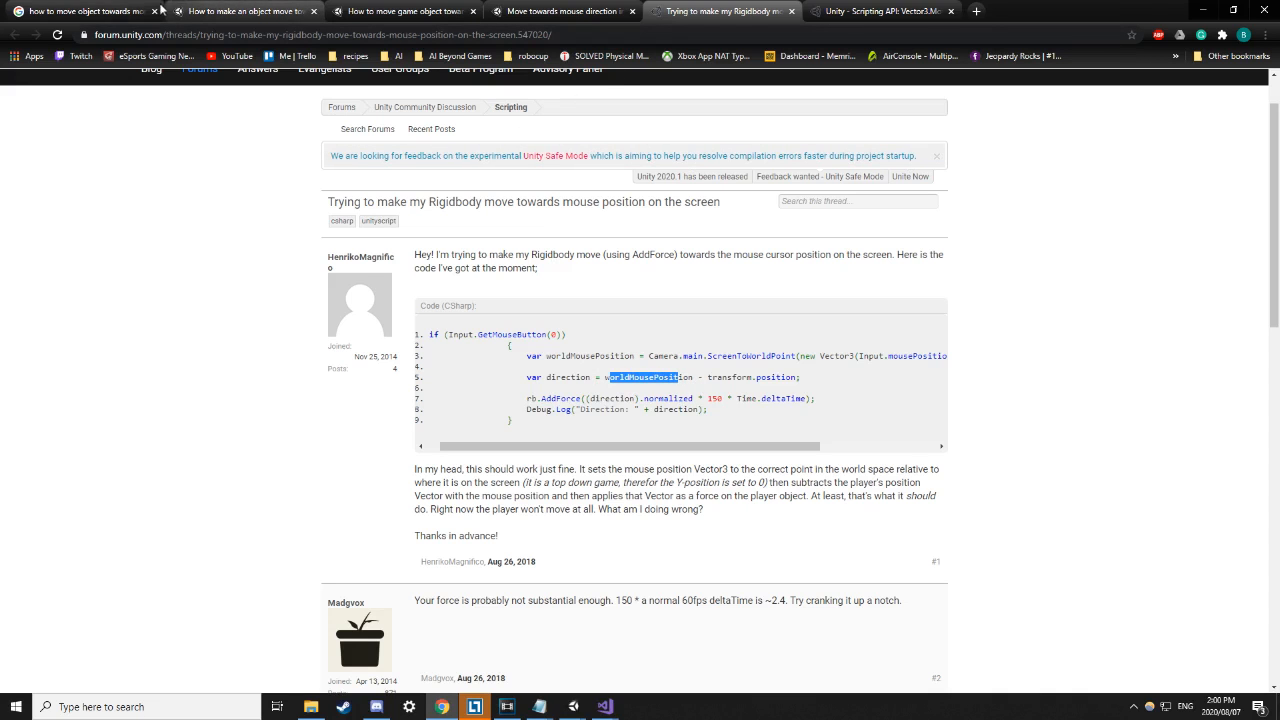
left_click(110, 11)
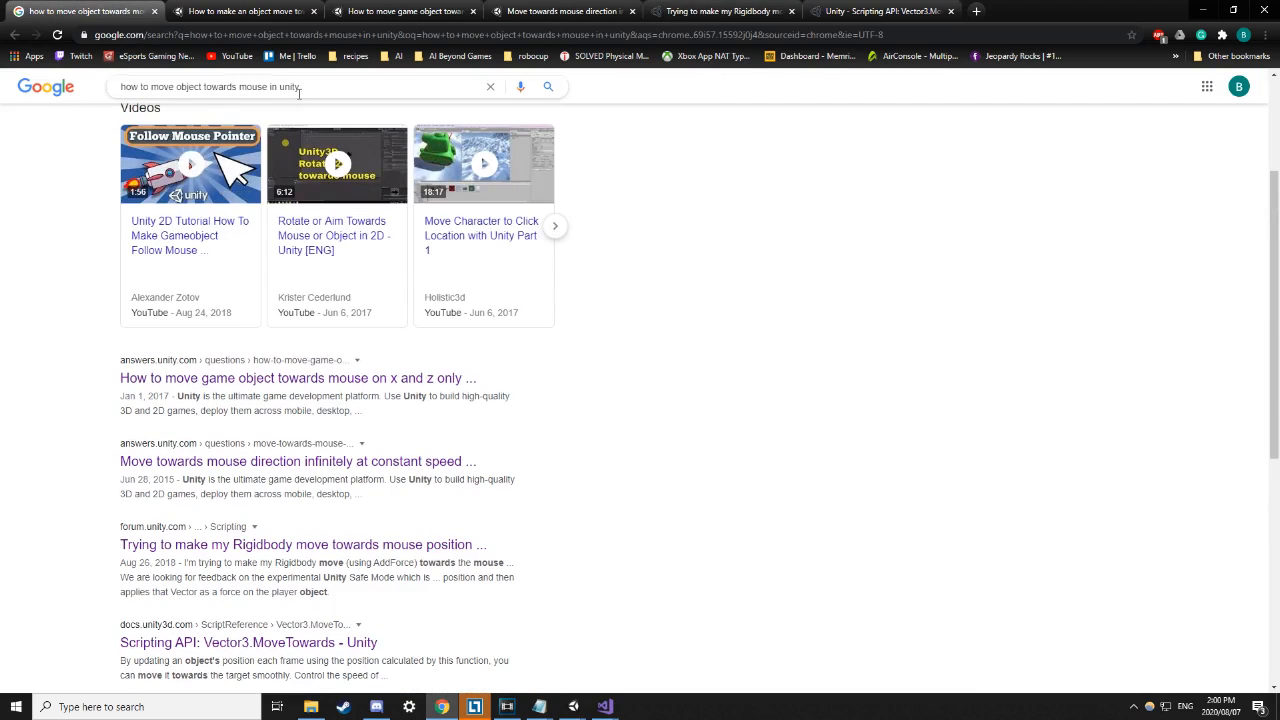
Search Google for 'how to get cursor position unity'.
triple_click(298, 92)
type("how o")
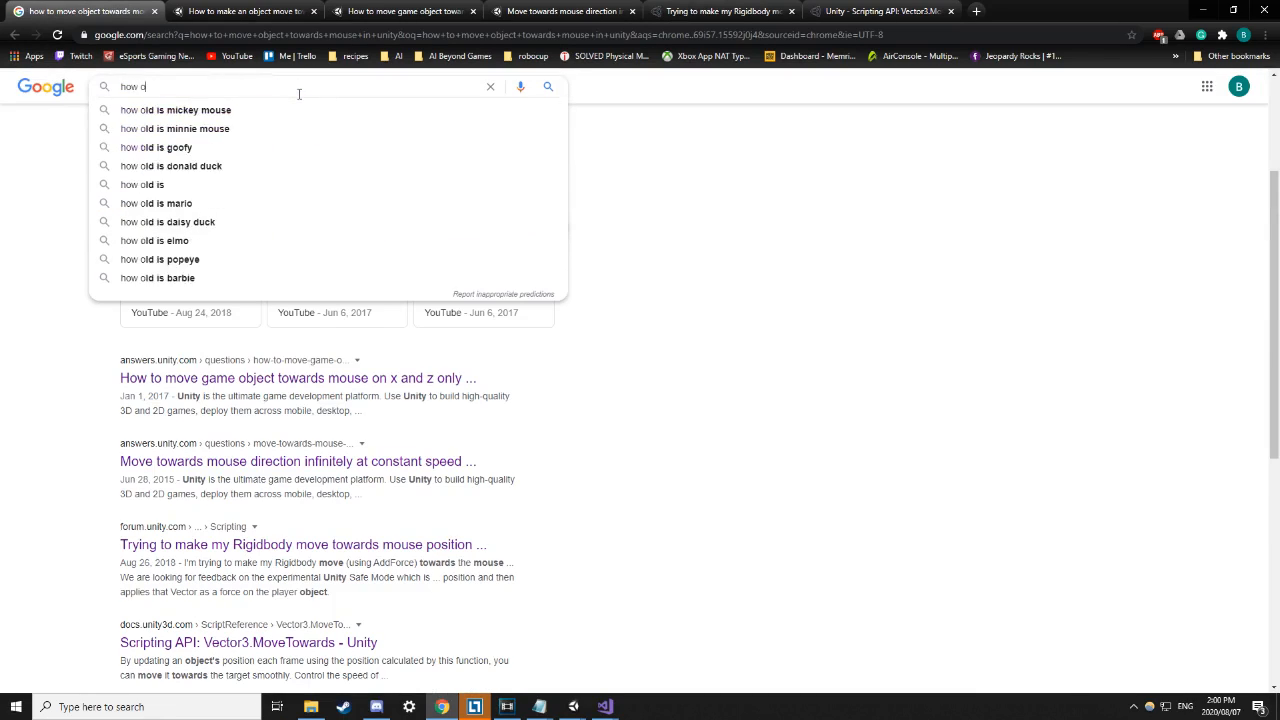
key("BackSpace")
type("to")
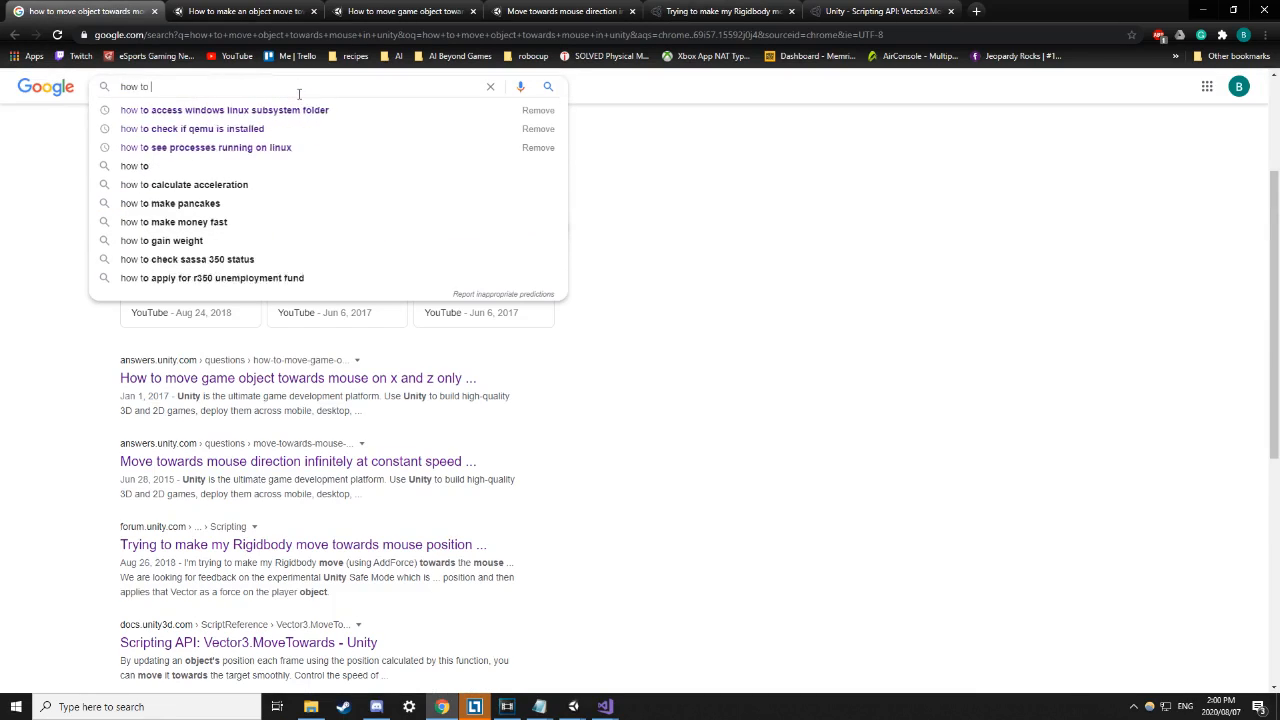
type(" get curser")
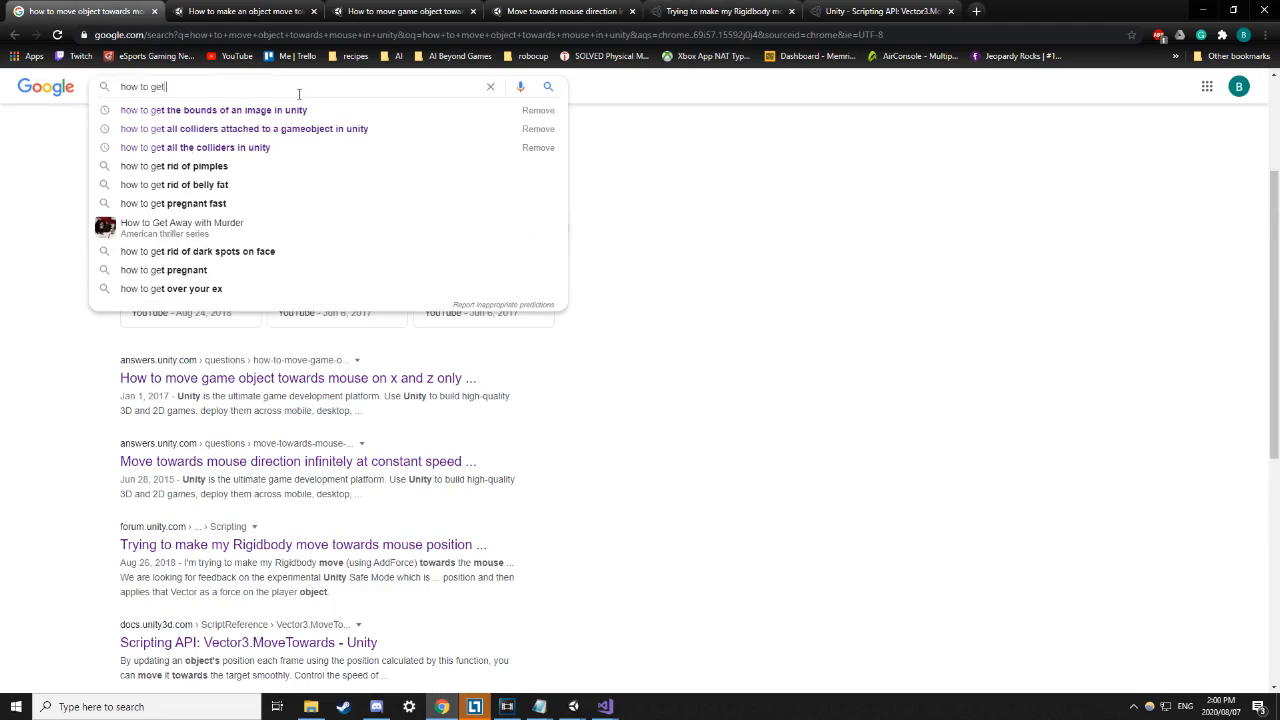
key("BackSpace")
key("BackSpace")
key("BackSpace")
type("or pos")
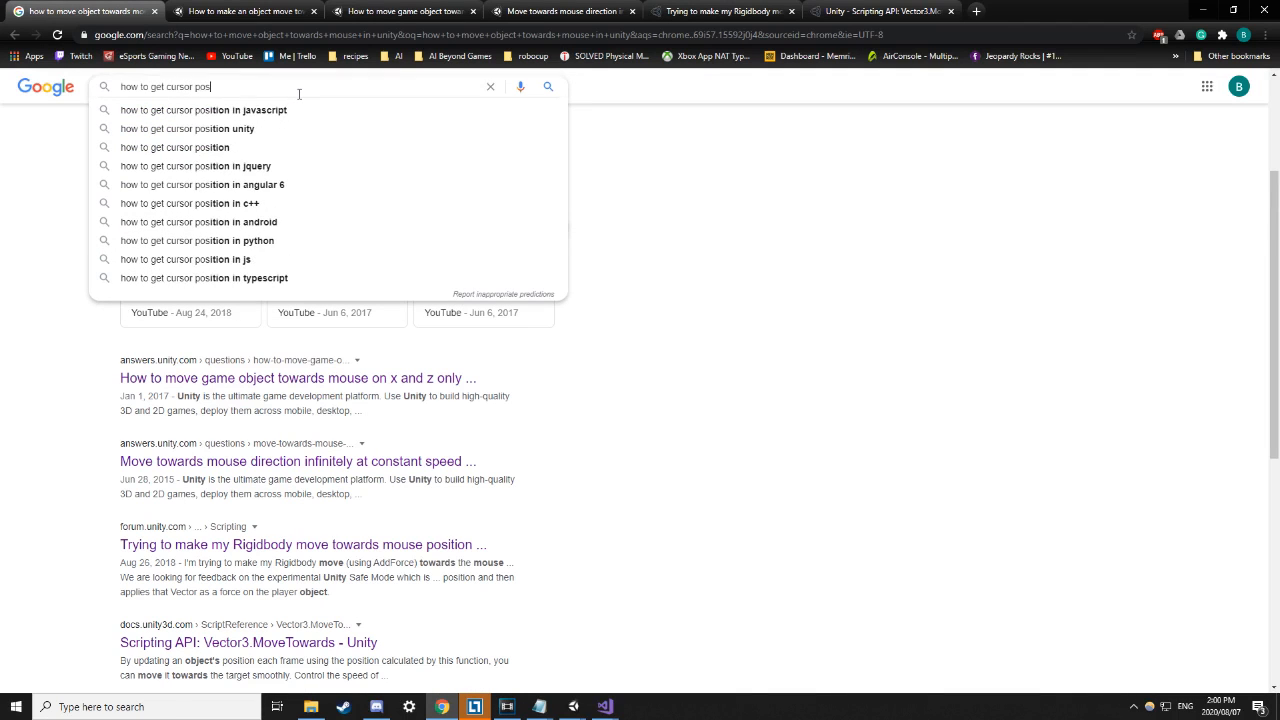
key("Down")
key("Down")
key("Return")
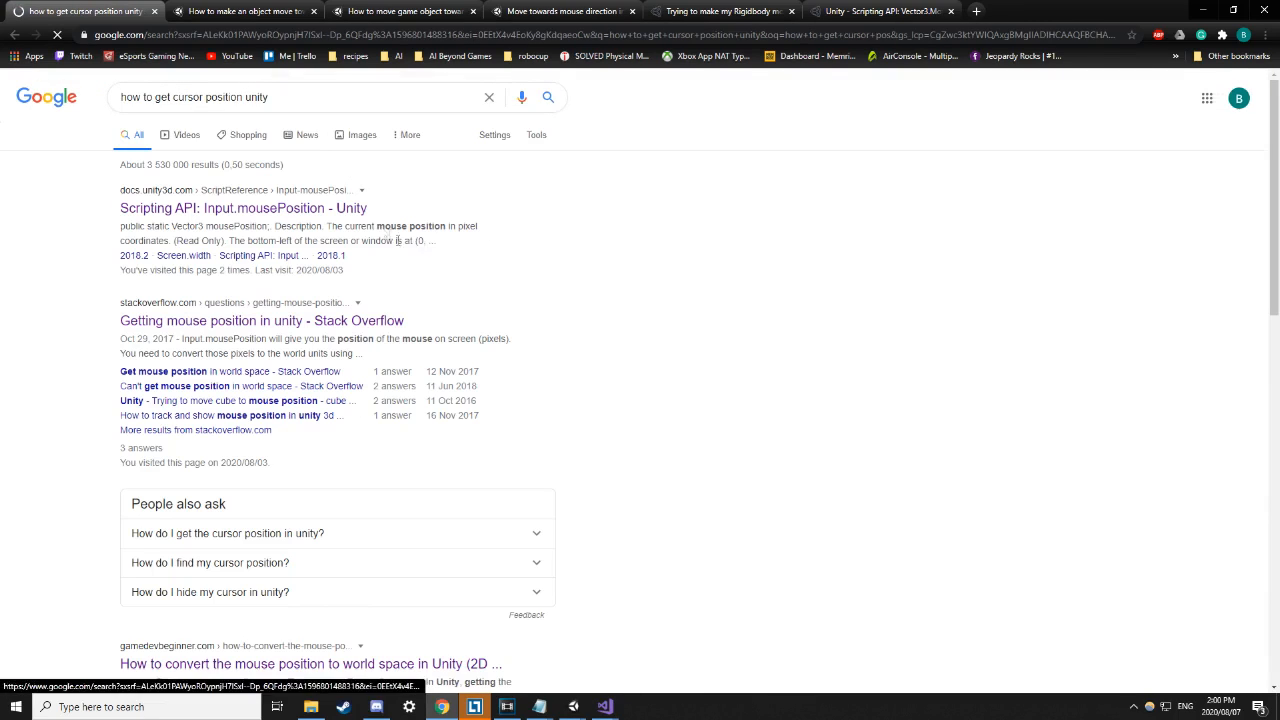
Open the Input.mousePosition Scripting API page and study its Camera.main.ScreenPointToRay example.
left_click(232, 210)
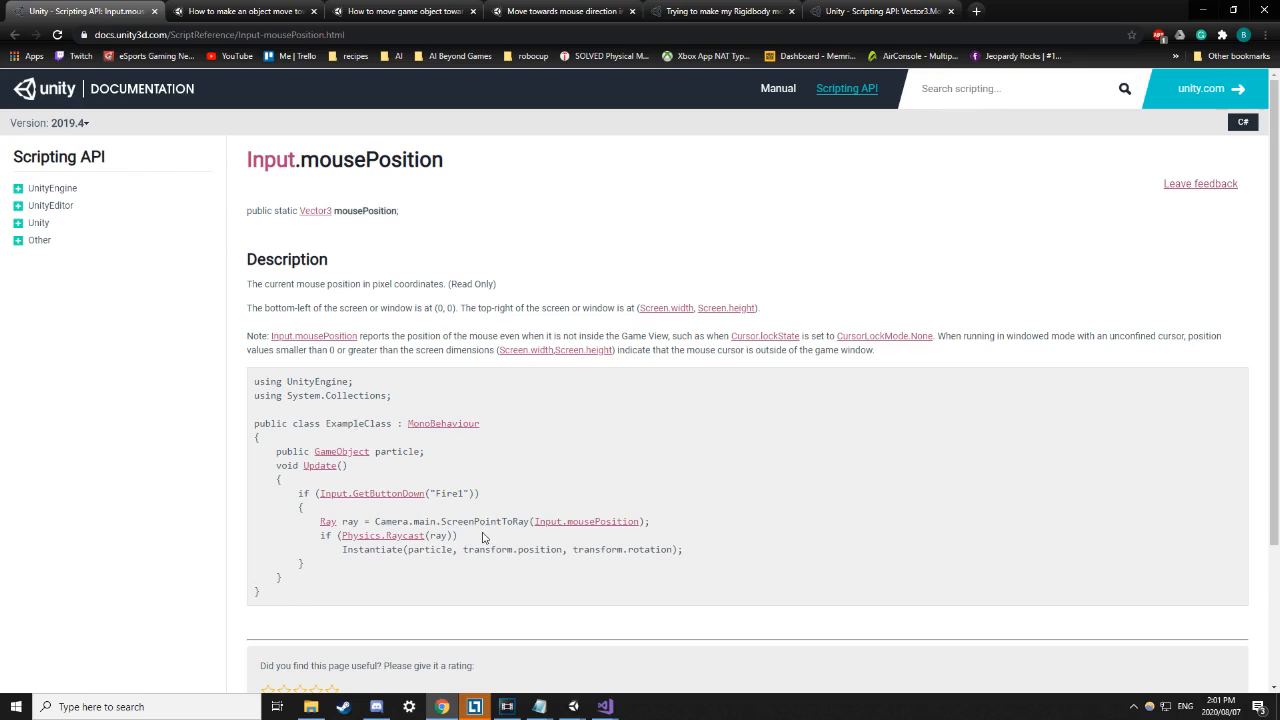
scroll(482, 538, "down", 1)
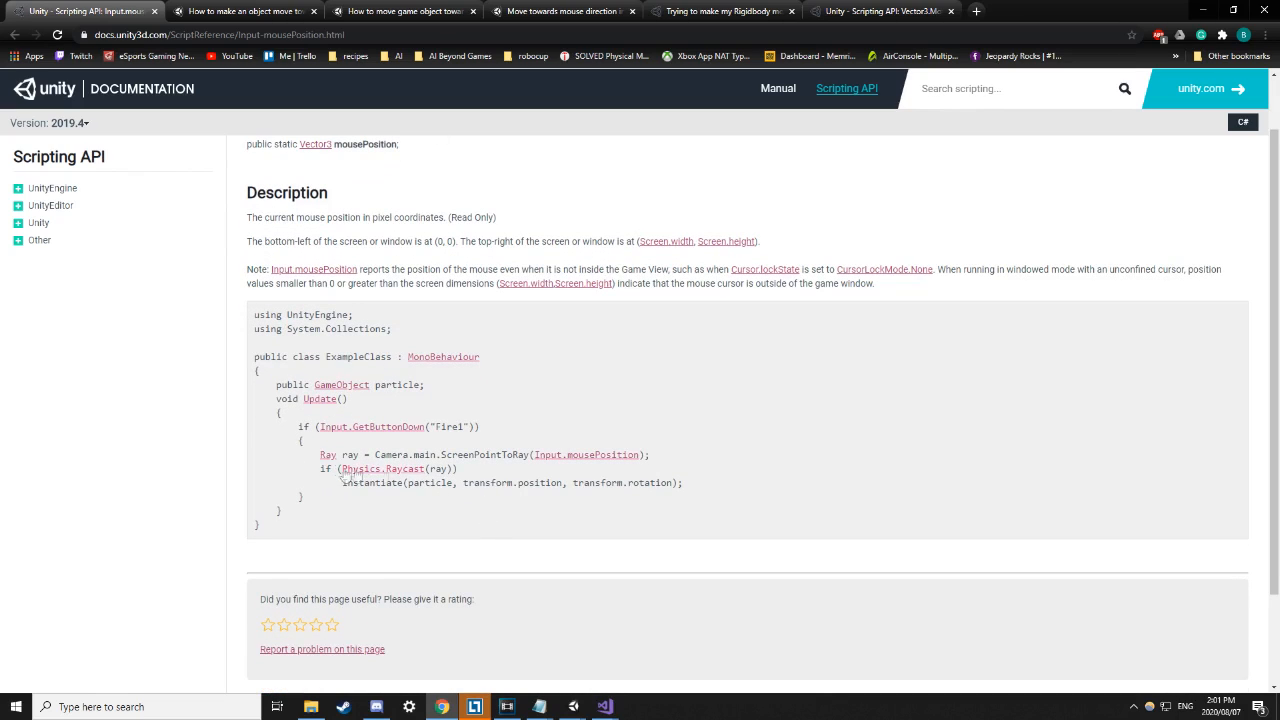
left_click_drag(319, 455, 362, 455)
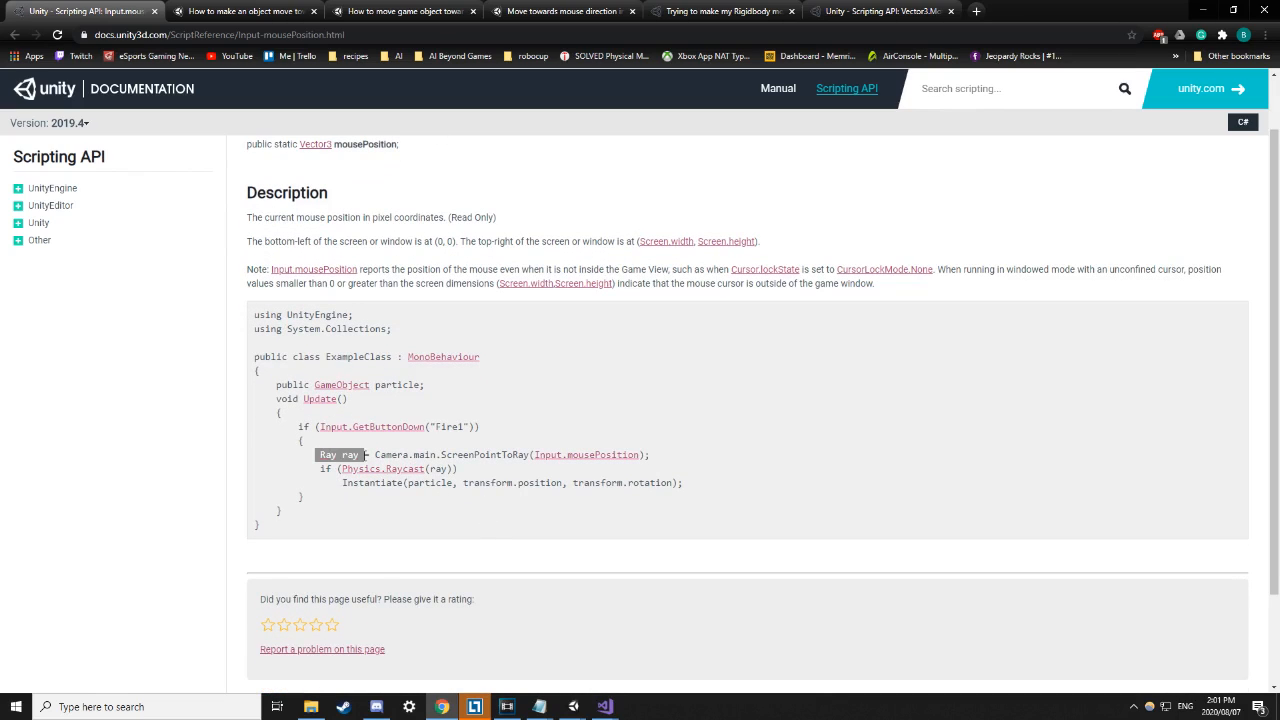
left_click_drag(375, 455, 521, 455)
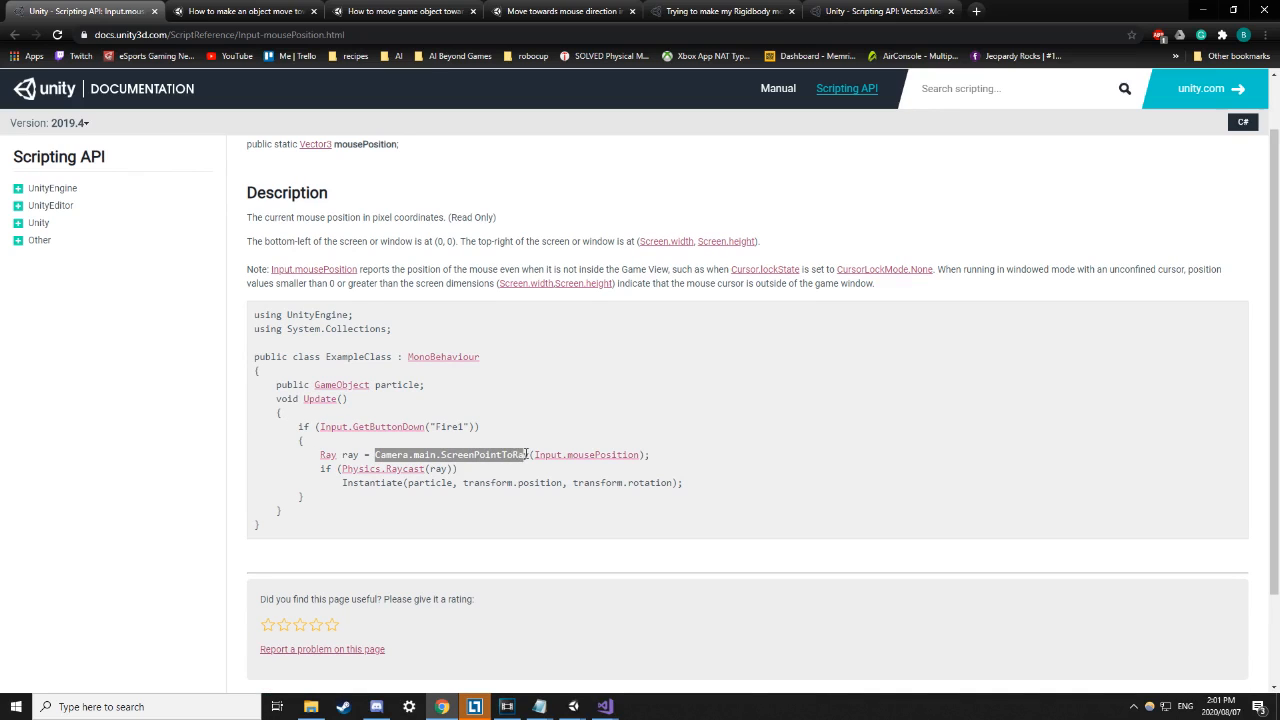
left_click(537, 435)
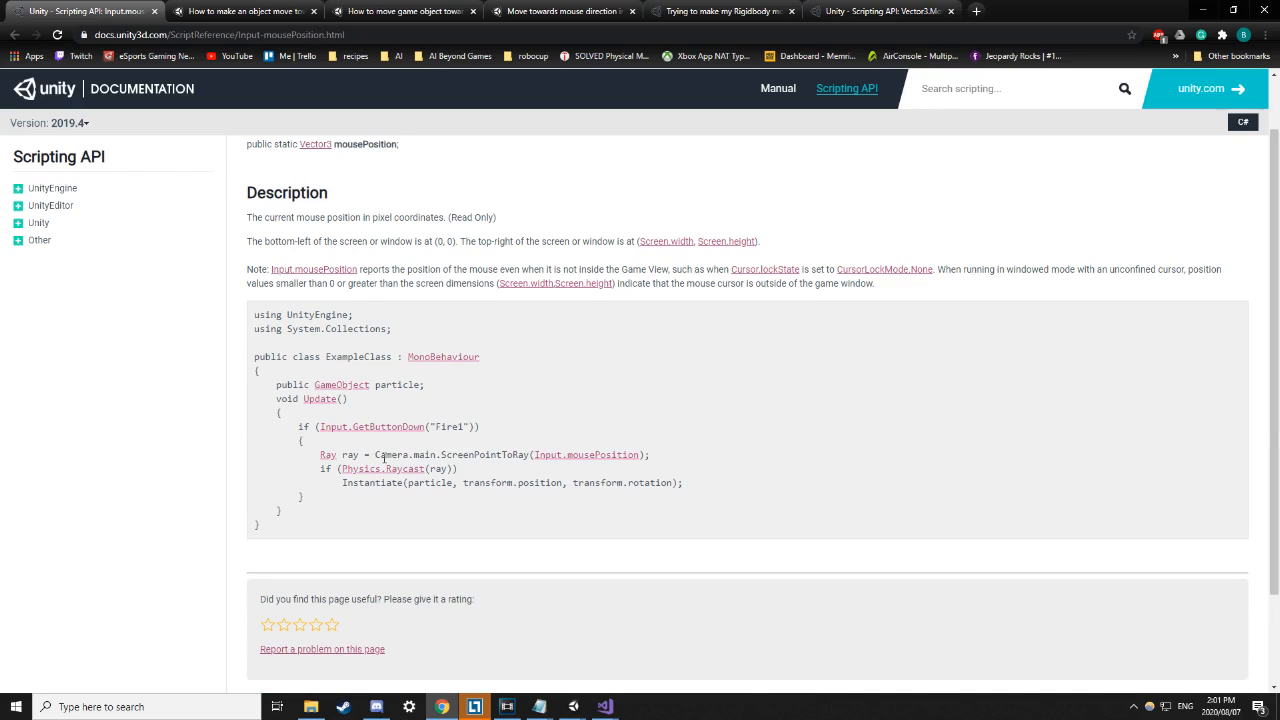
left_click_drag(451, 453, 497, 455)
scroll(340, 440, "down", 2)
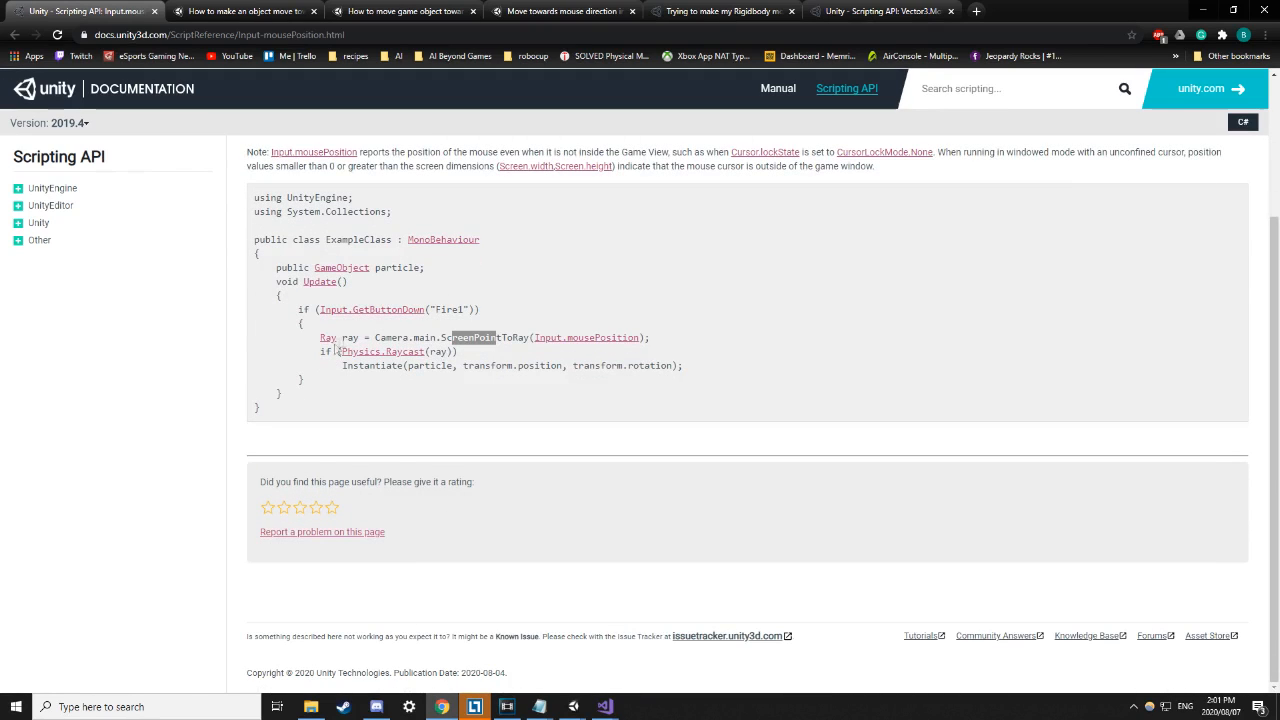
left_click_drag(375, 338, 533, 339)
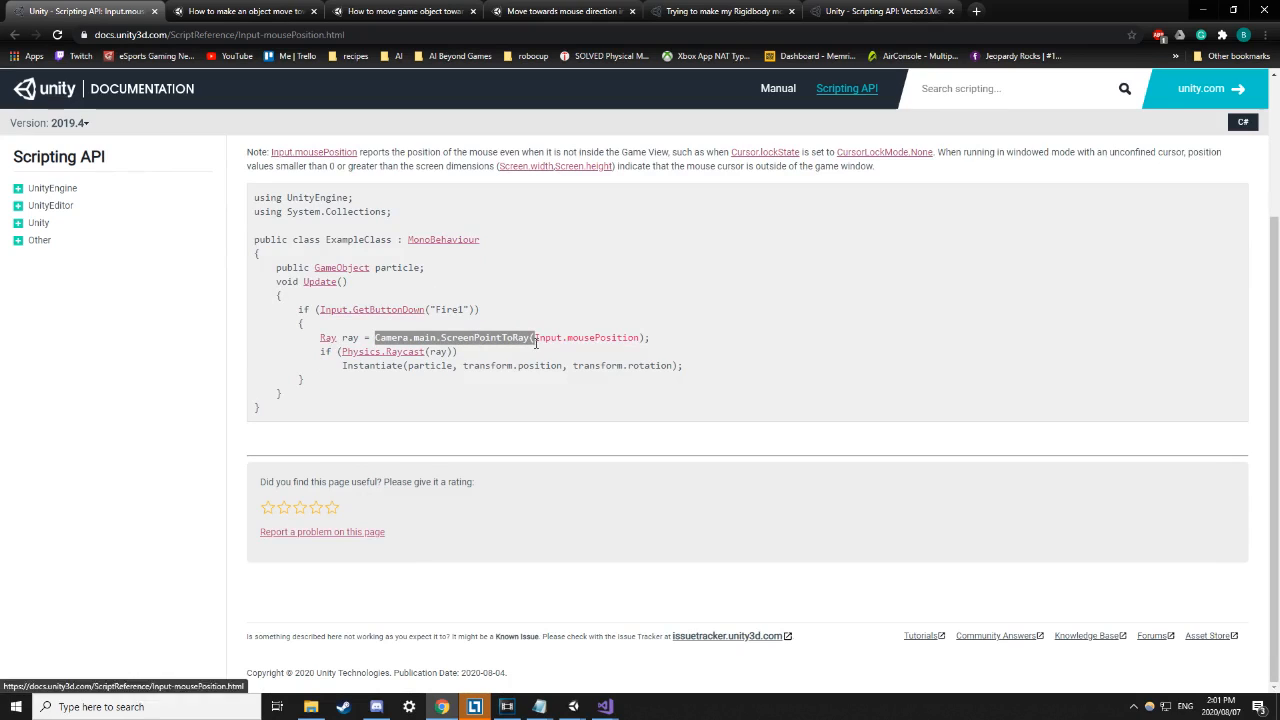
left_click(662, 330)
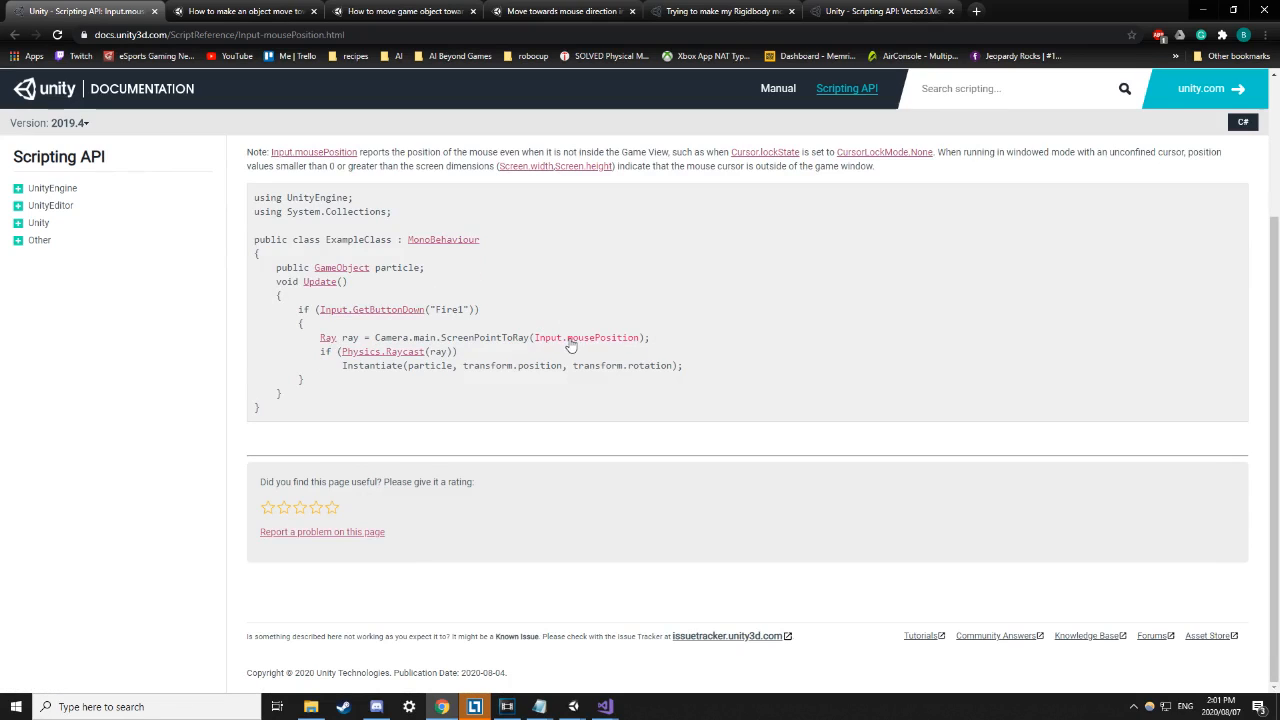
scroll(572, 348, "up", 2)
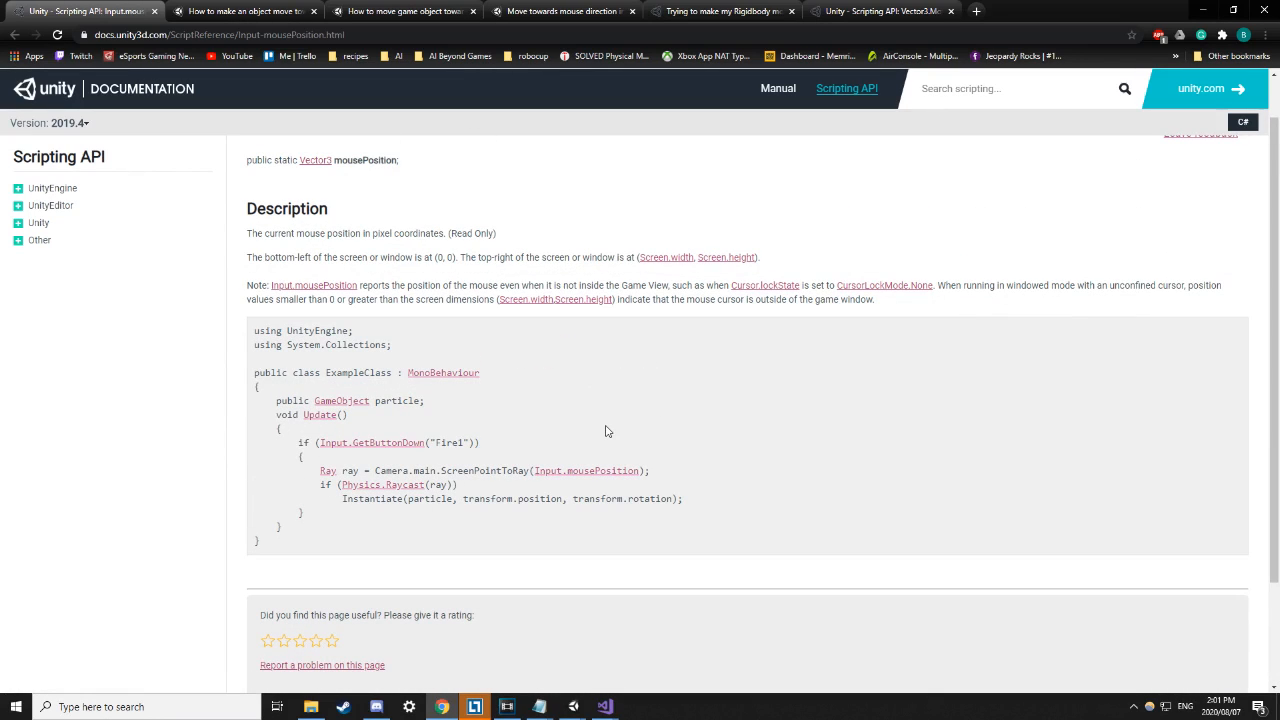
scroll(600, 430, "up", 1)
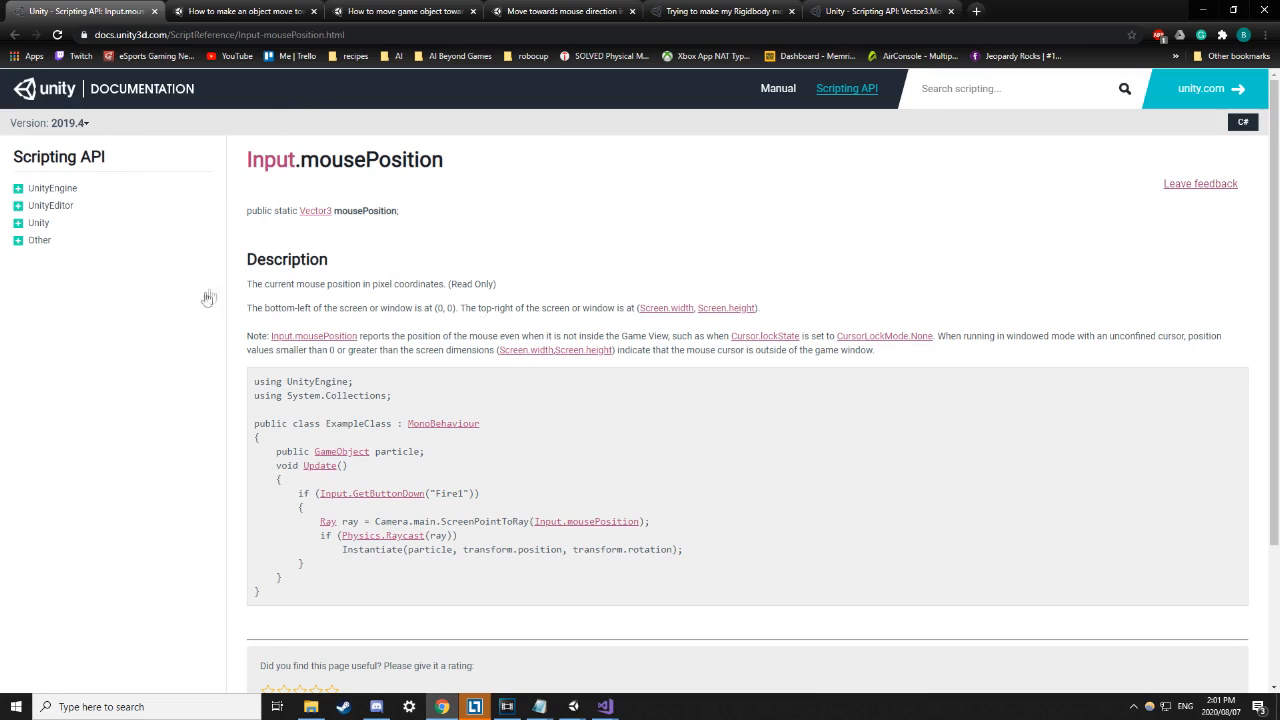
Go back to the Google results and open the Stack Overflow question on getting the mouse position.
key("alt+Left")
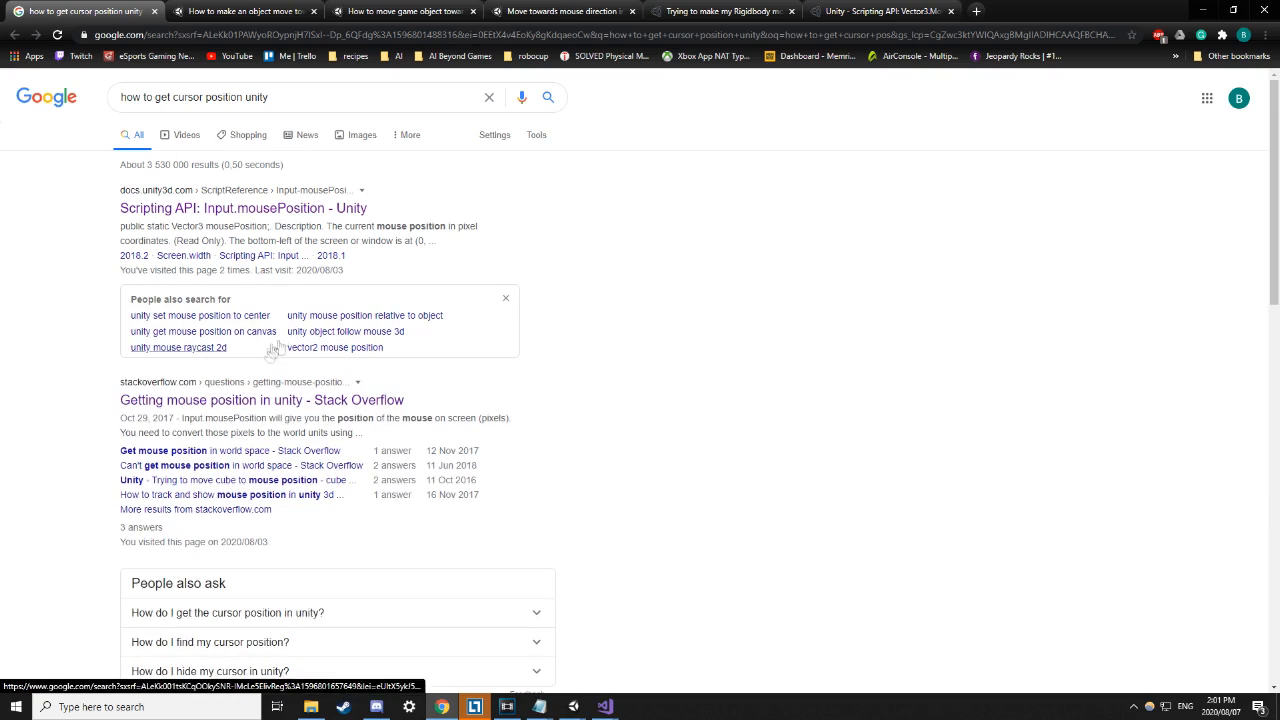
left_click(252, 401)
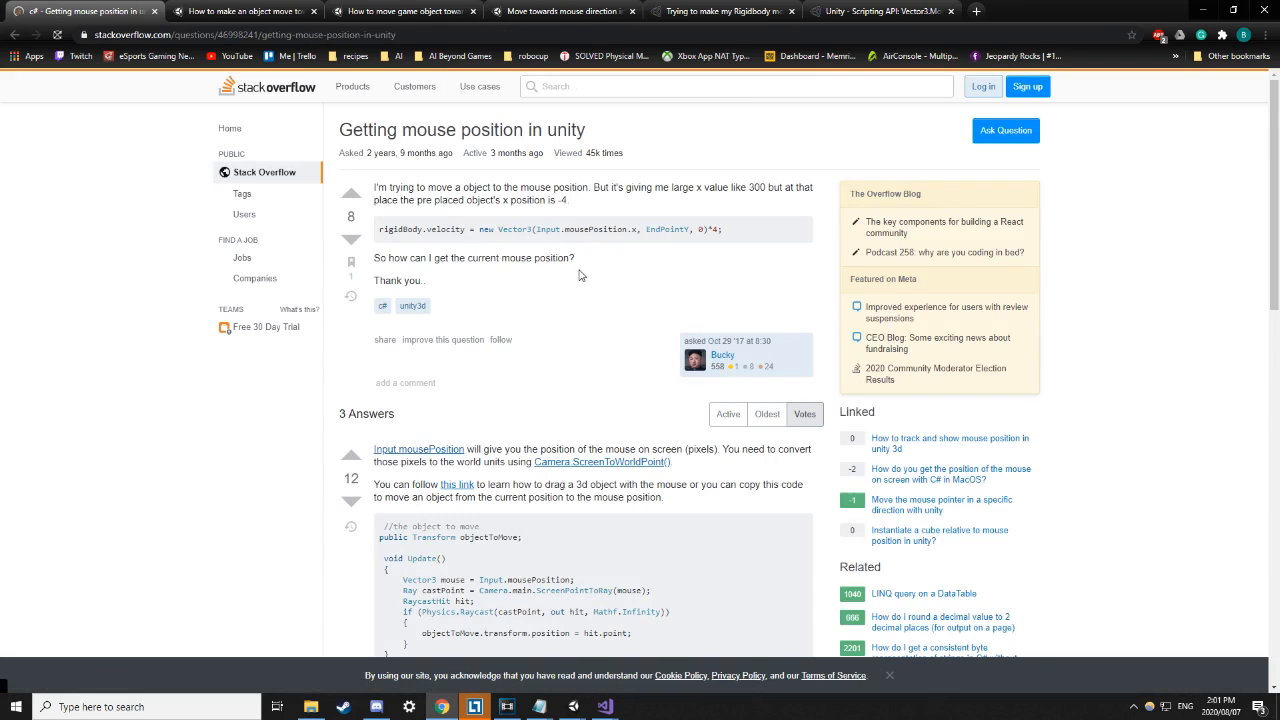
scroll(555, 306, "down", 2)
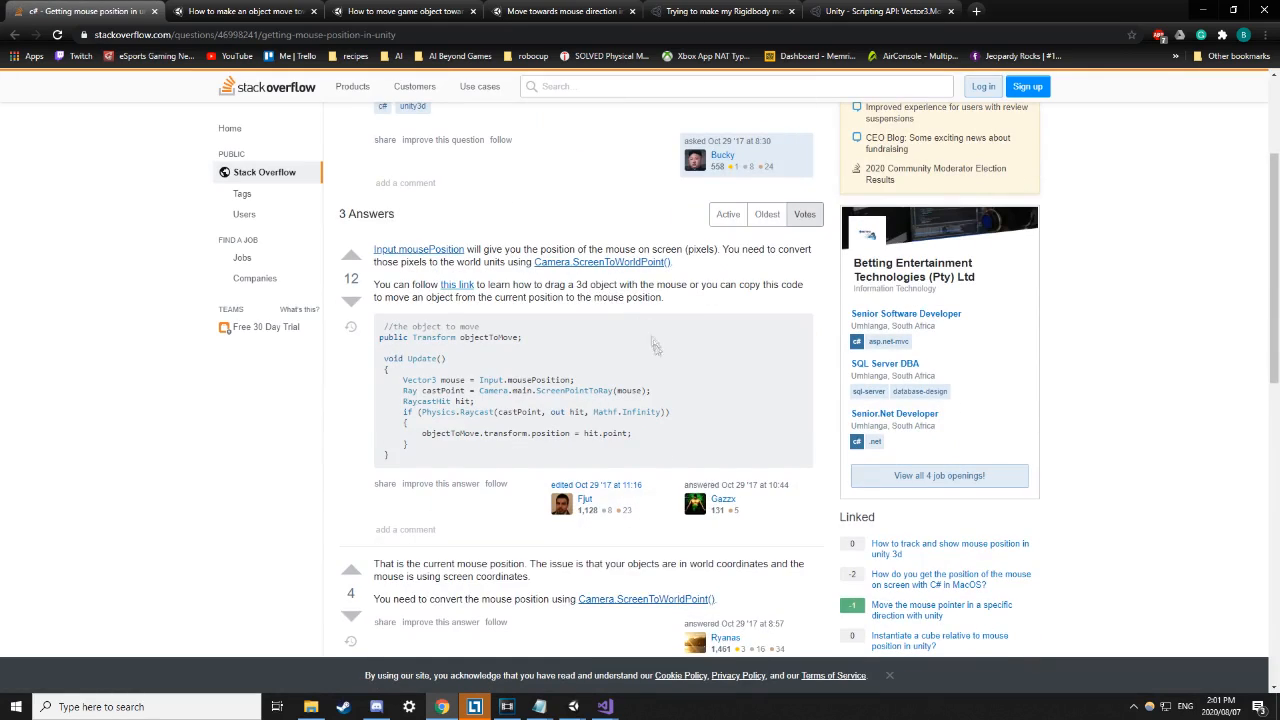
scroll(655, 346, "down", 1)
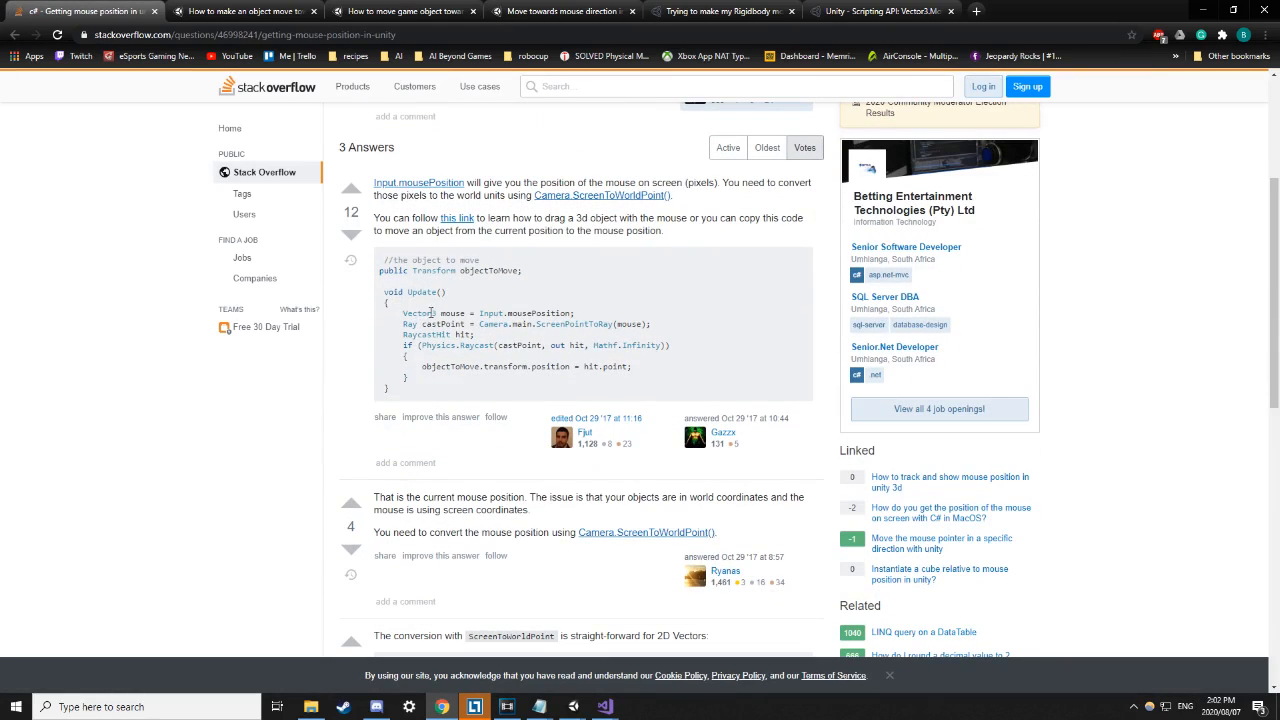
Highlight the answer's mousePosition, ScreenPointToRay, RaycastHit and objectToMove lines, noting hit.point.
left_click_drag(403, 313, 590, 319)
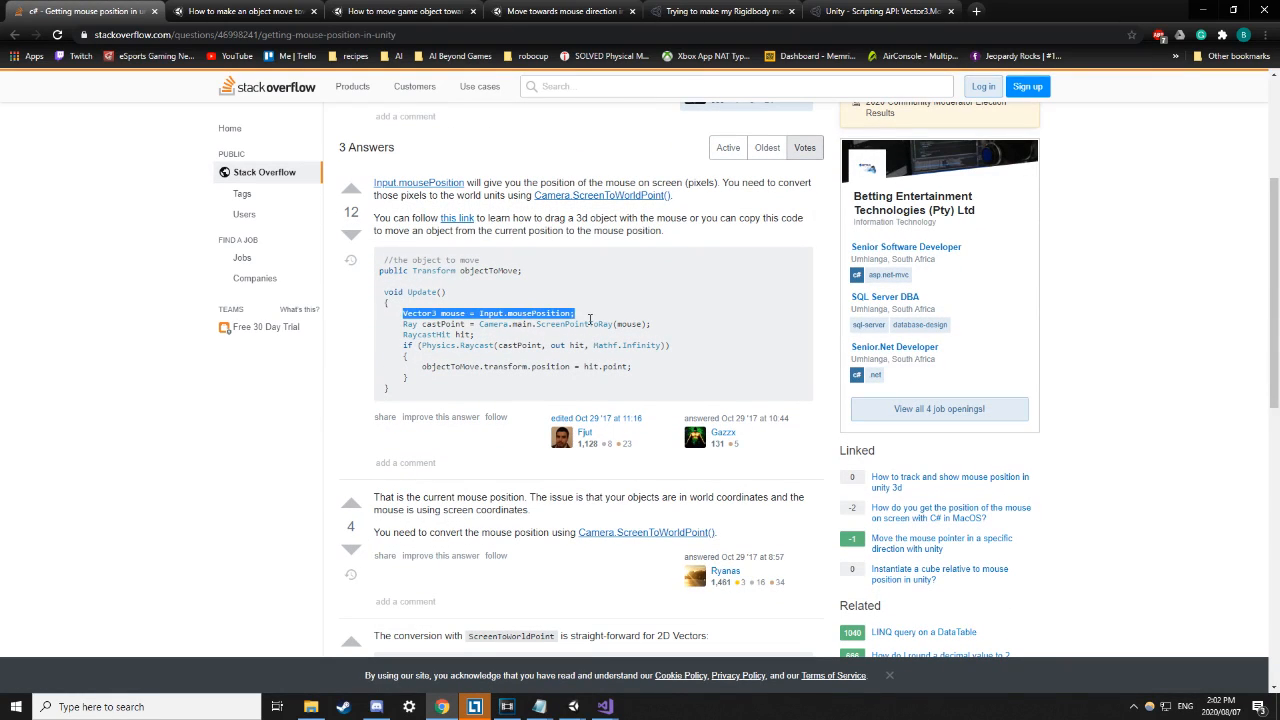
left_click(565, 339)
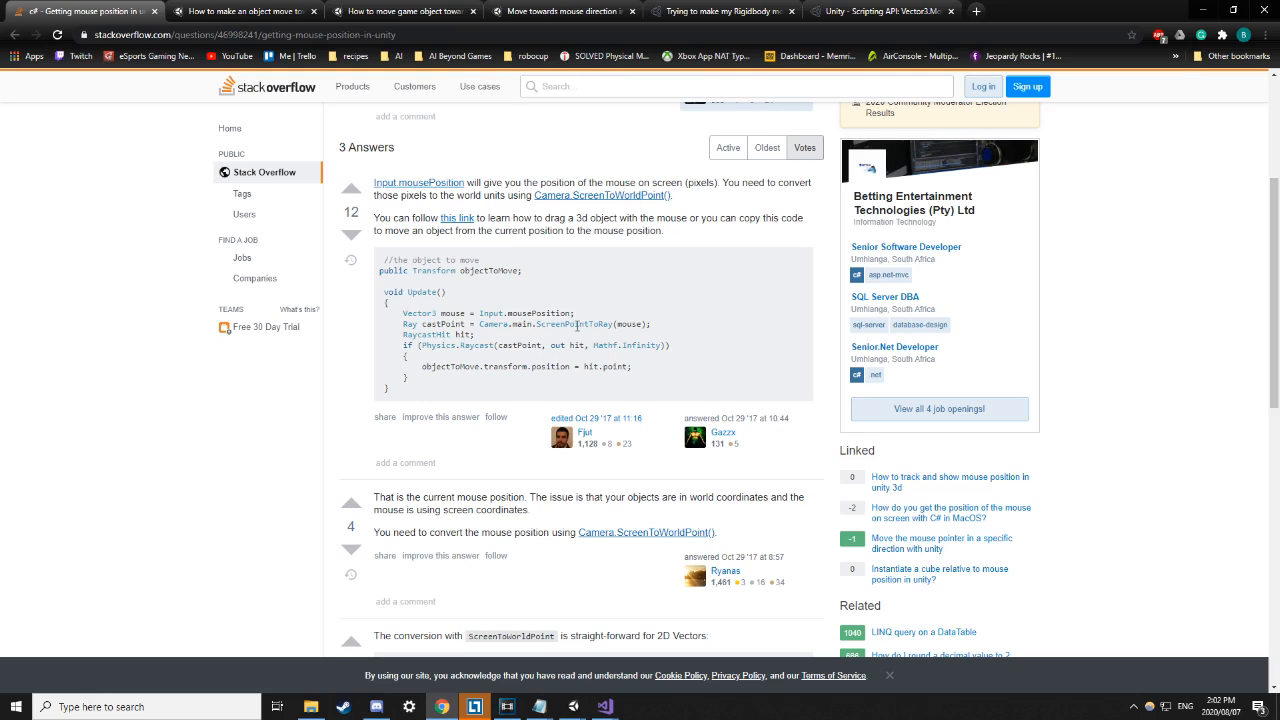
left_click_drag(539, 326, 607, 326)
left_click_drag(404, 336, 472, 336)
left_click_drag(427, 367, 629, 367)
left_click(669, 362)
Bring mouseController.cs forward in Visual Studio and review its mouse-position and ray lines in Update.
mouse_move(604, 708)
left_click(657, 656)
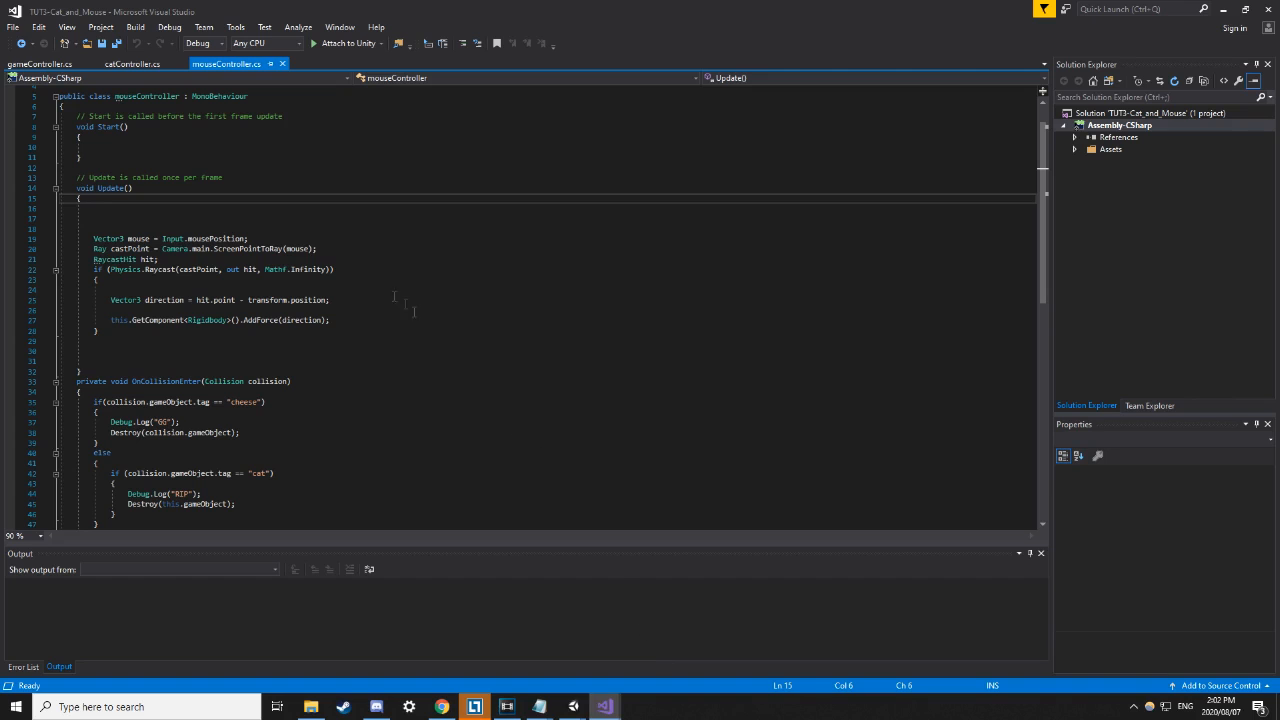
scroll(260, 262, "up", 1)
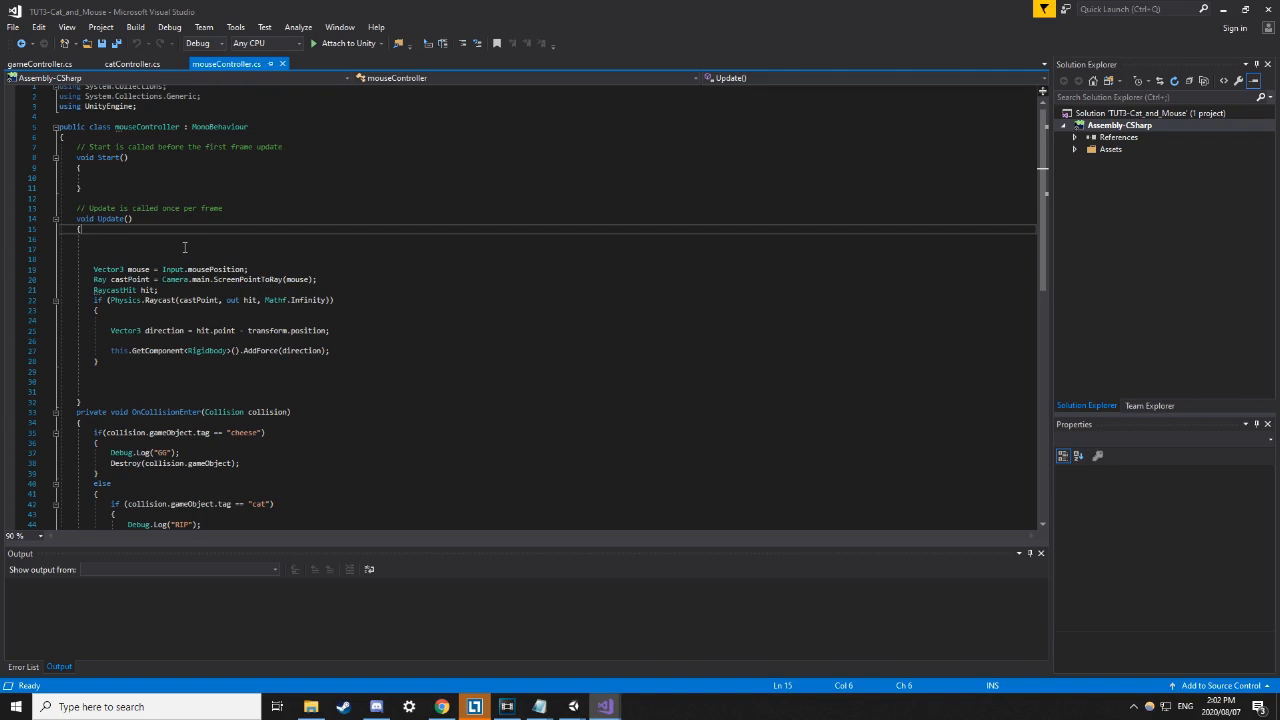
left_click(185, 259)
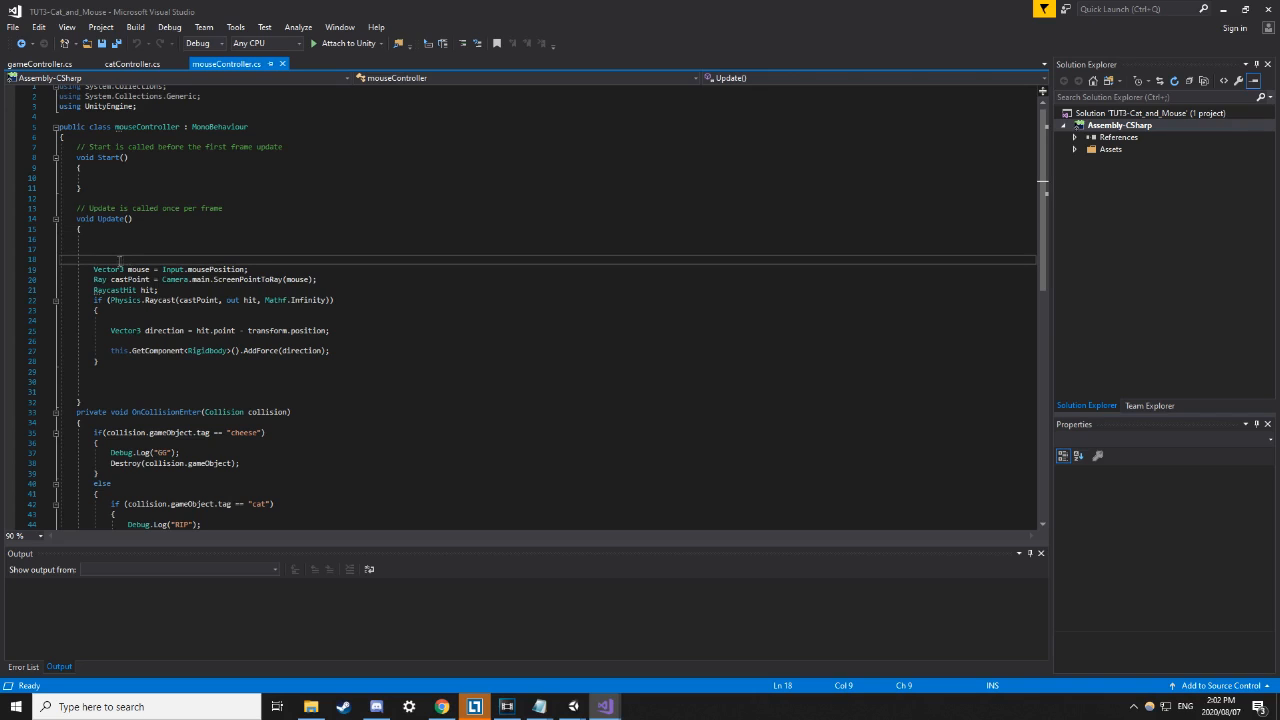
left_click_drag(175, 269, 243, 269)
left_click(234, 250)
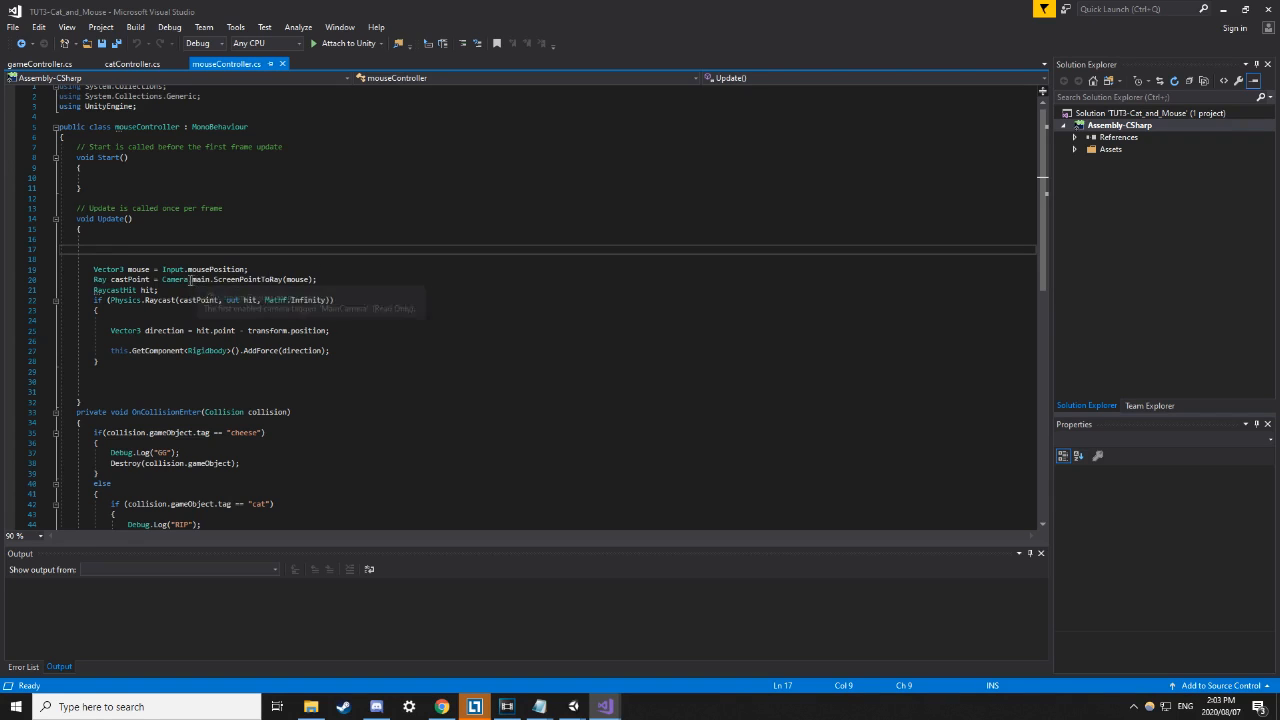
left_click_drag(213, 279, 285, 279)
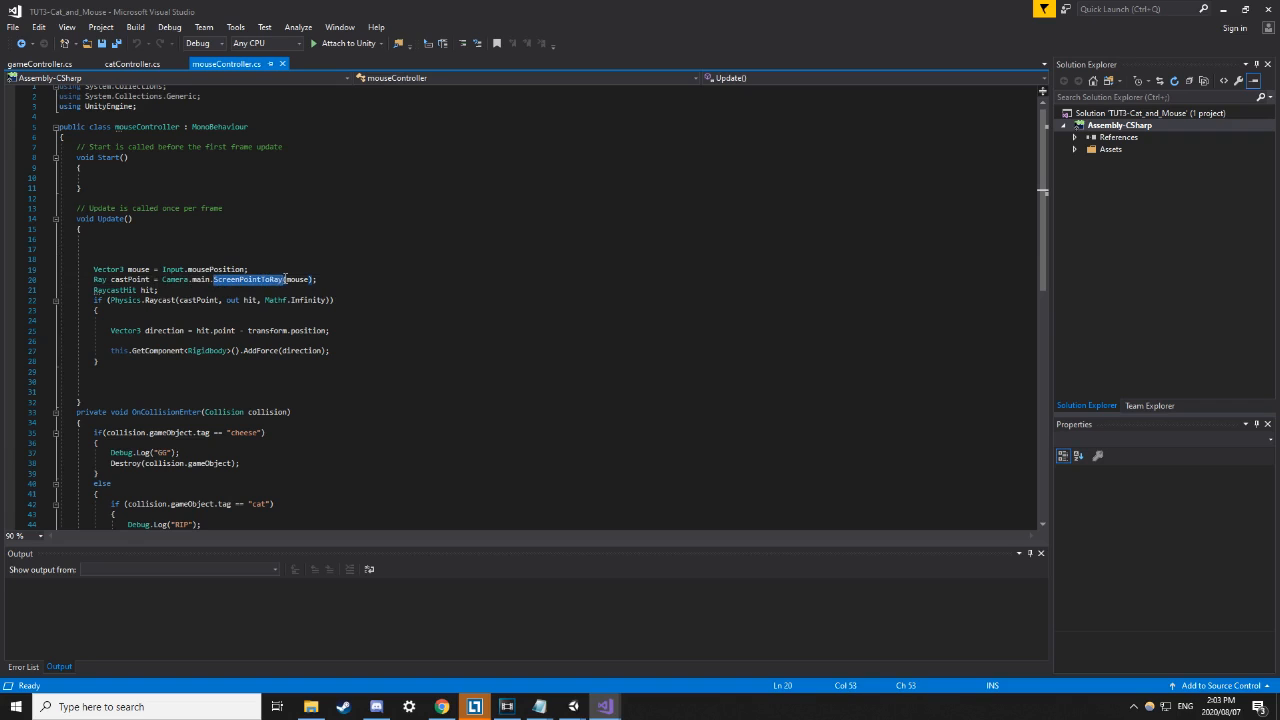
left_click(296, 240)
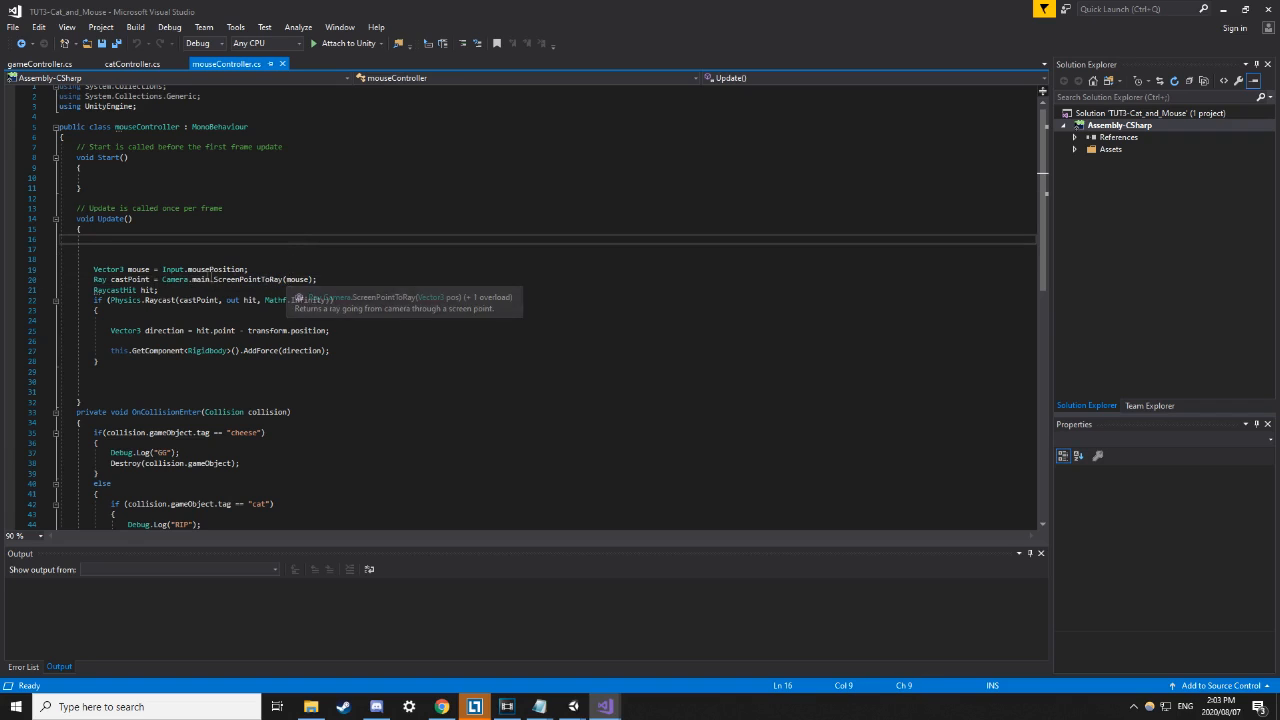
left_click(131, 269)
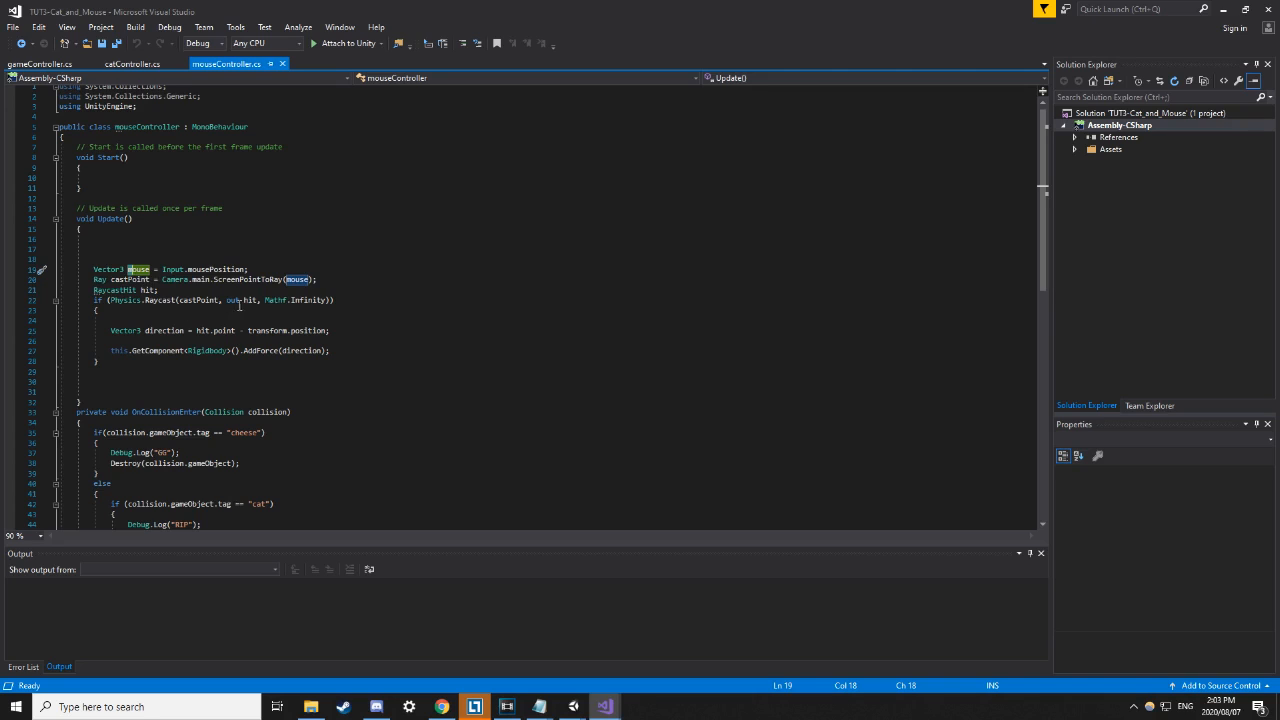
left_click(191, 300)
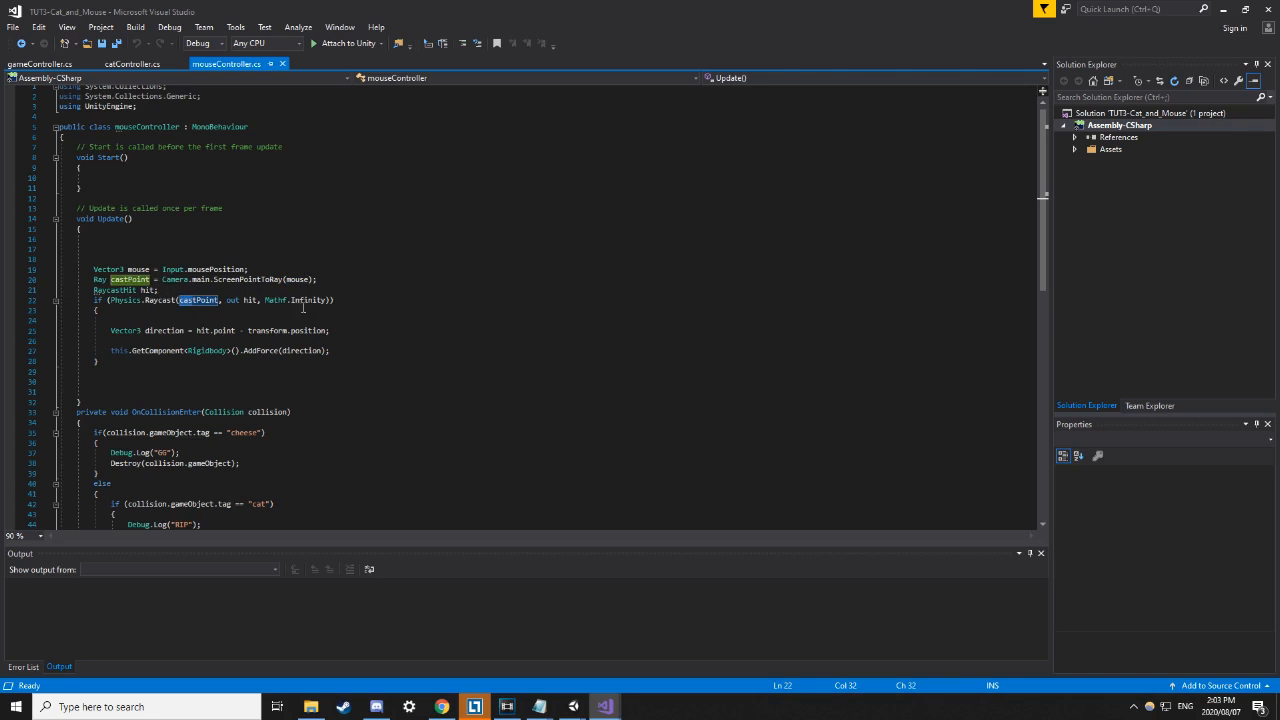
left_click(232, 300)
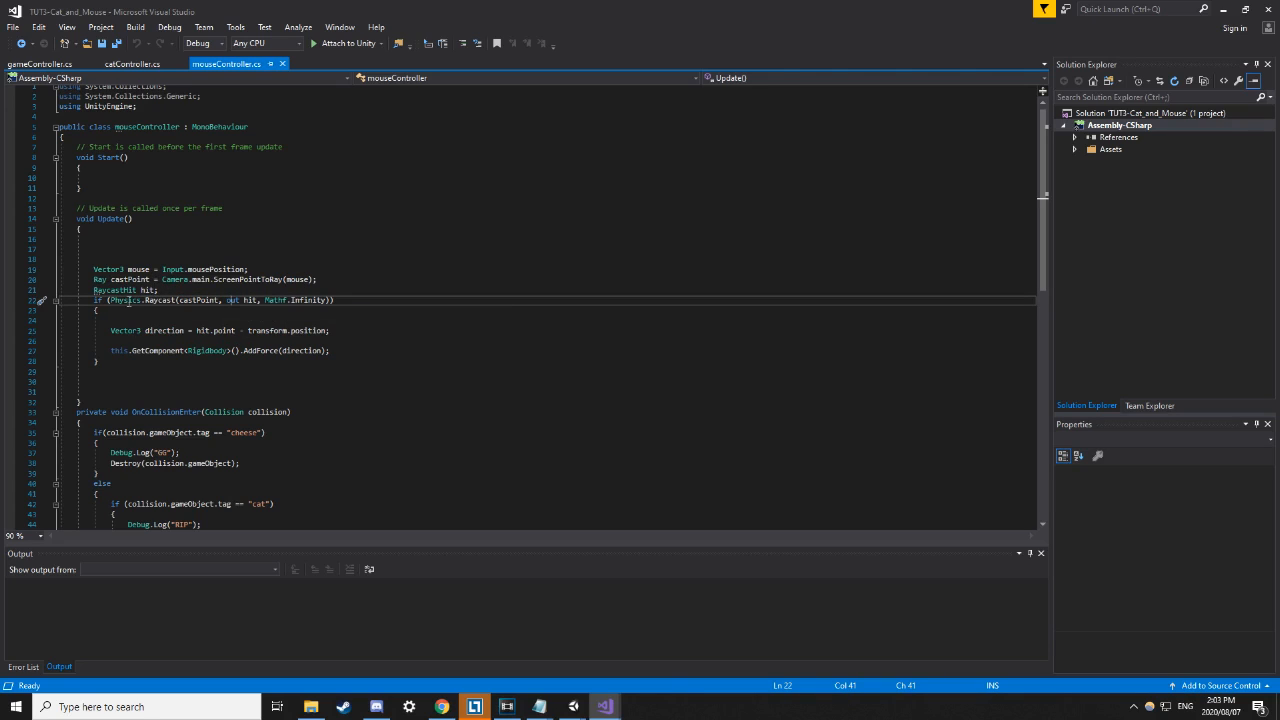
left_click_drag(111, 300, 323, 300)
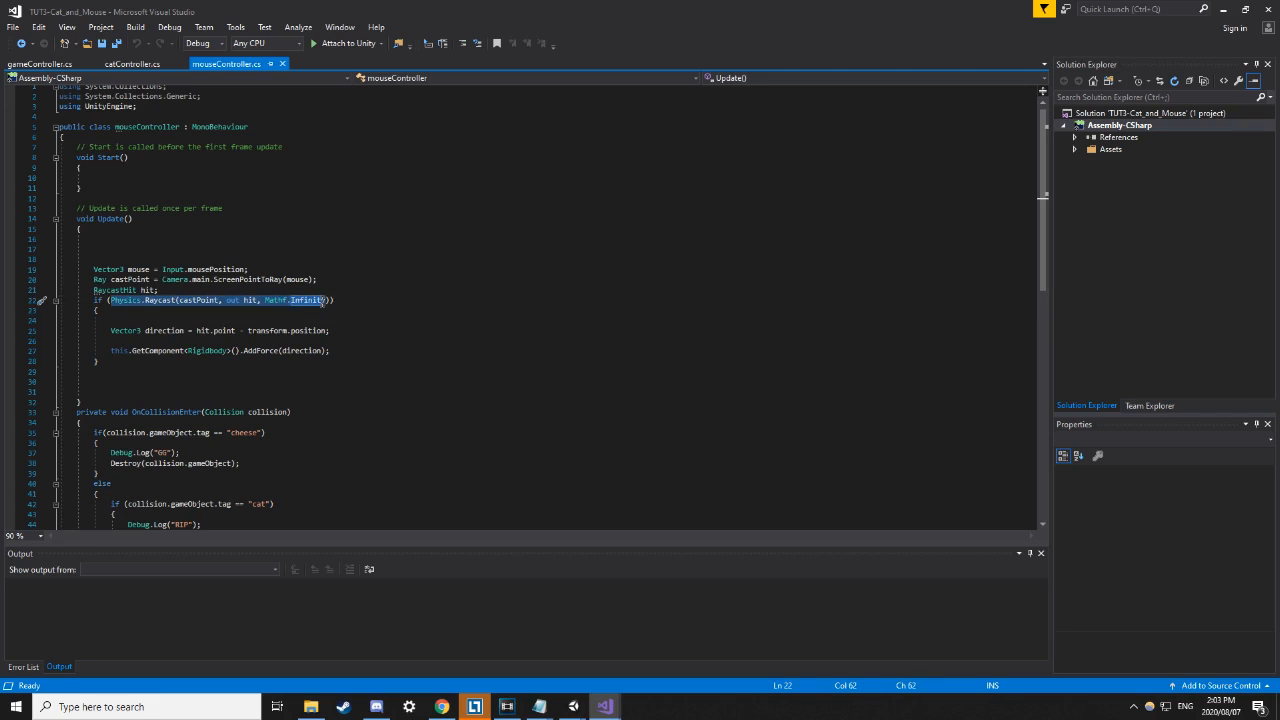
left_click(378, 291)
double_click(196, 300)
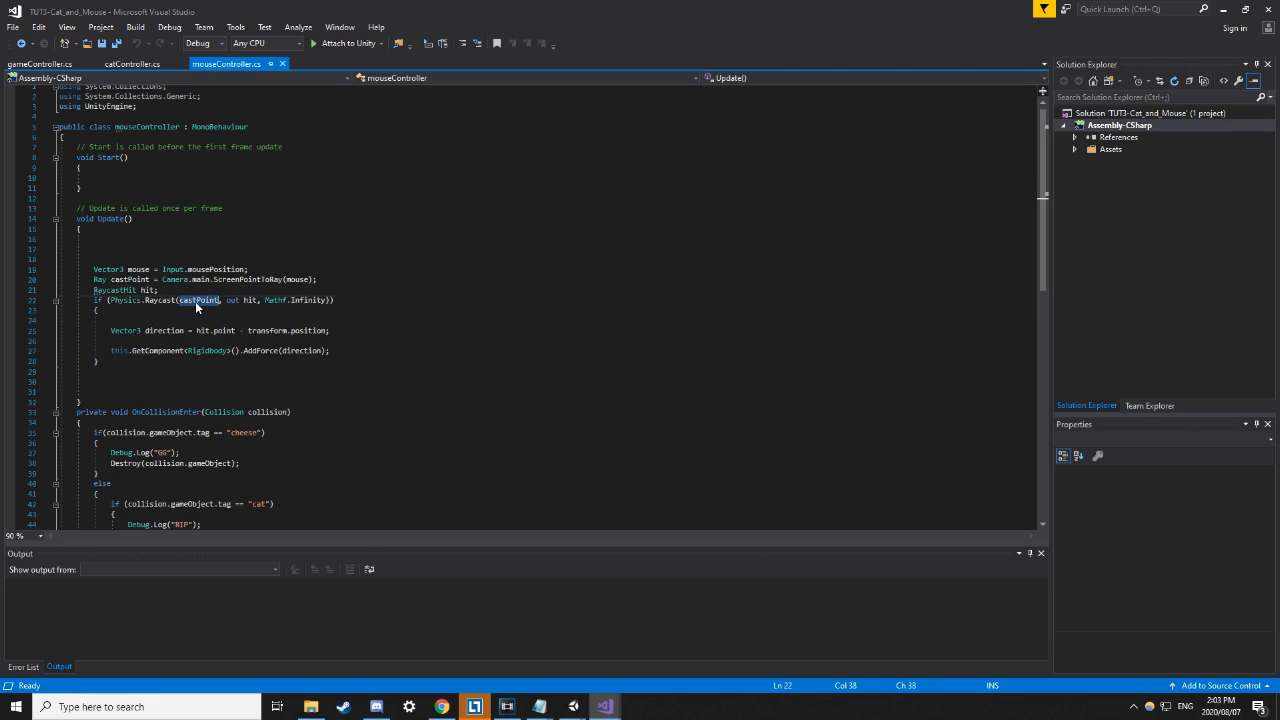
left_click(229, 300)
left_click_drag(229, 300, 326, 300)
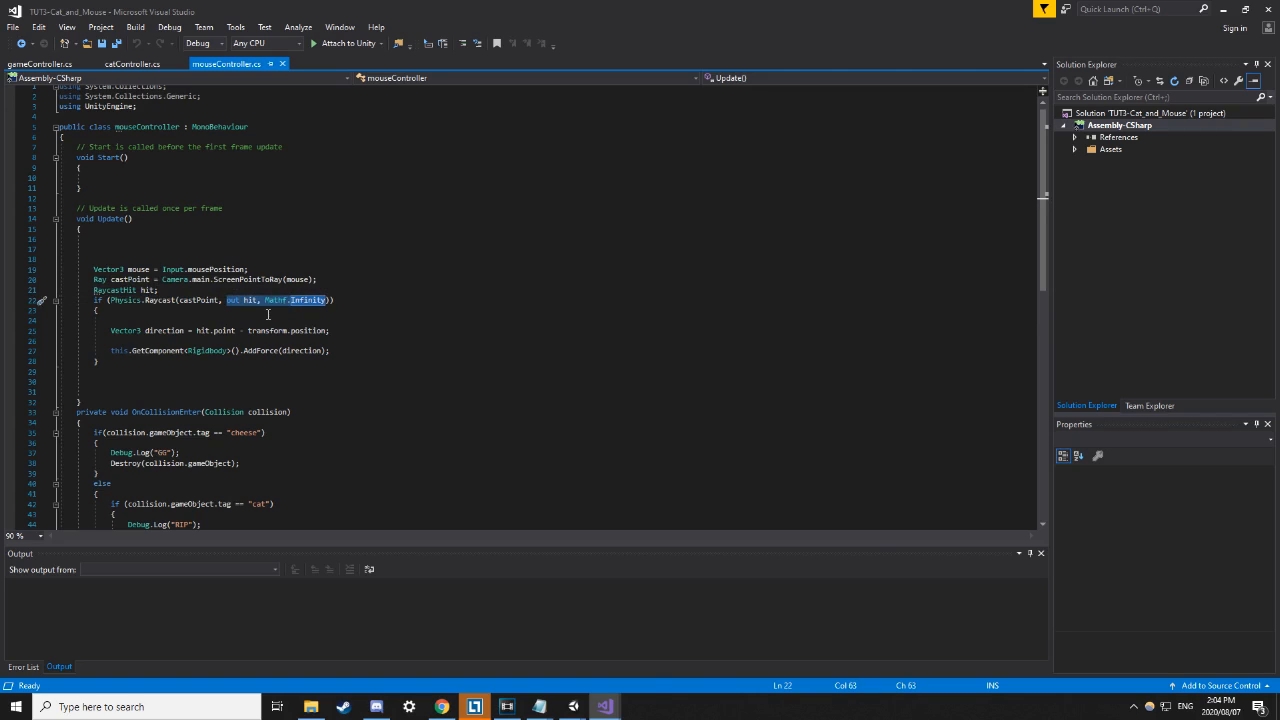
key("Up")
key("Up")
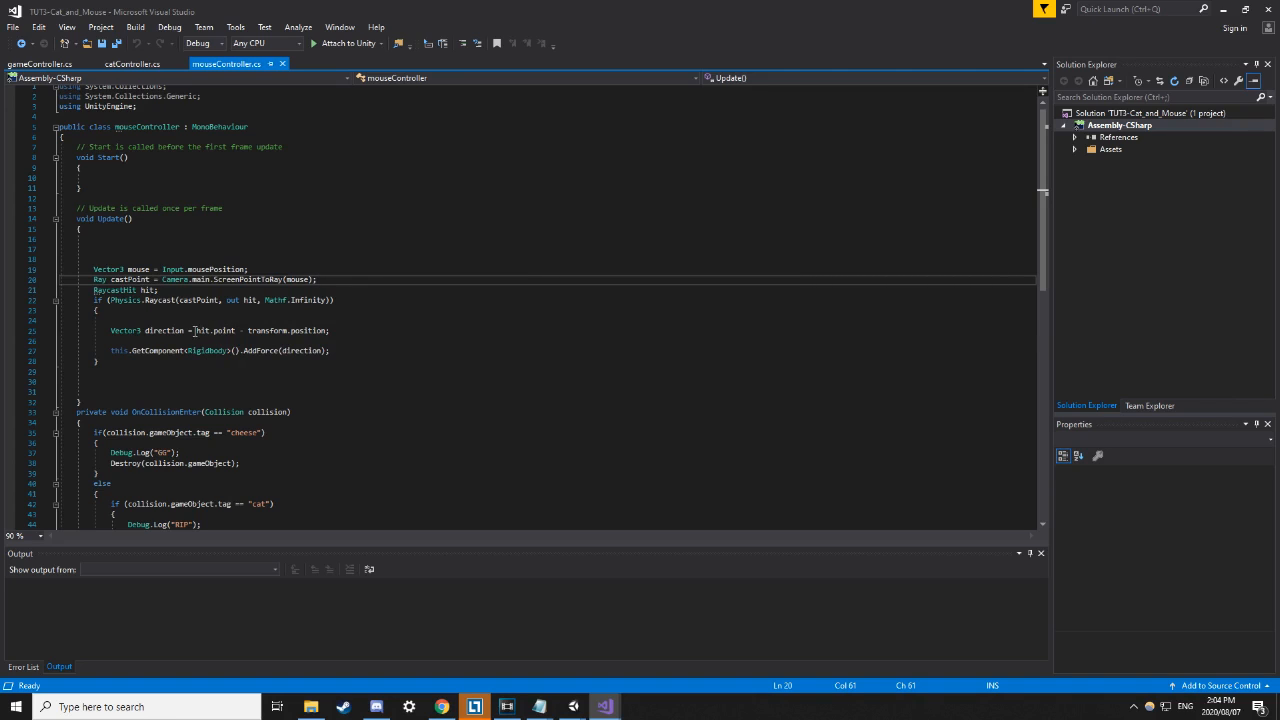
double_click(200, 330)
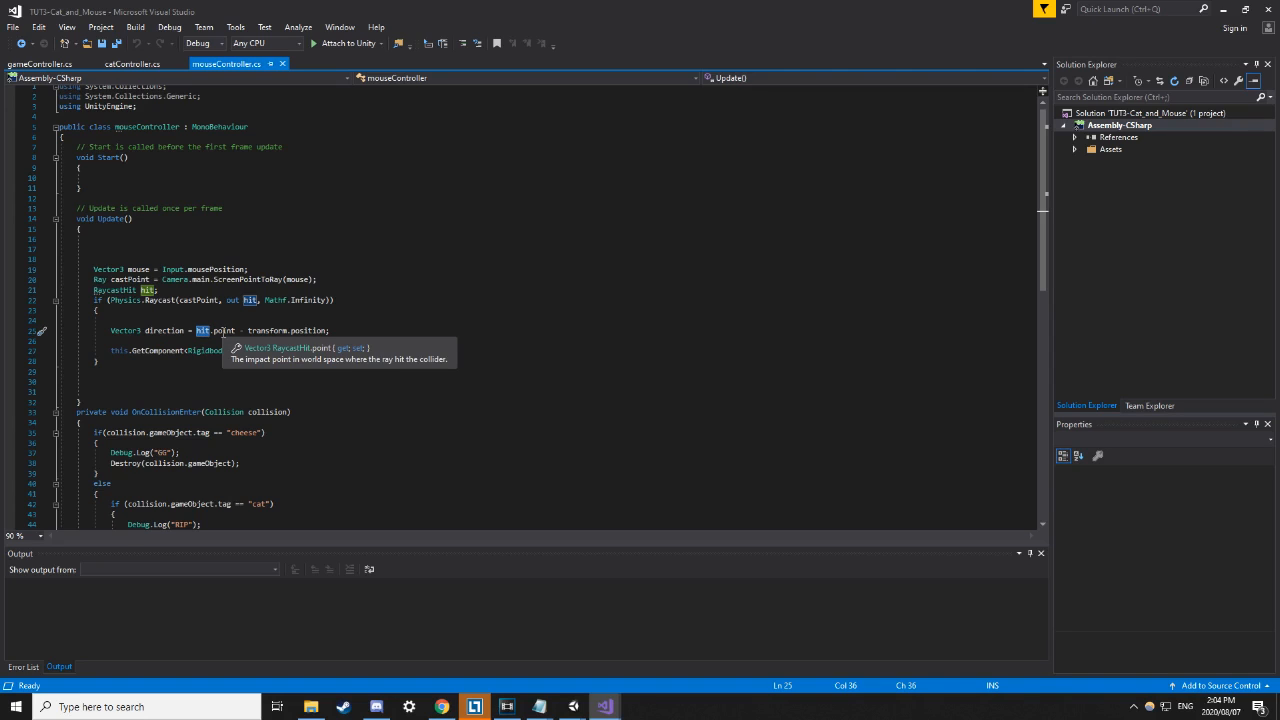
left_click(226, 322)
left_click_drag(197, 331, 236, 331)
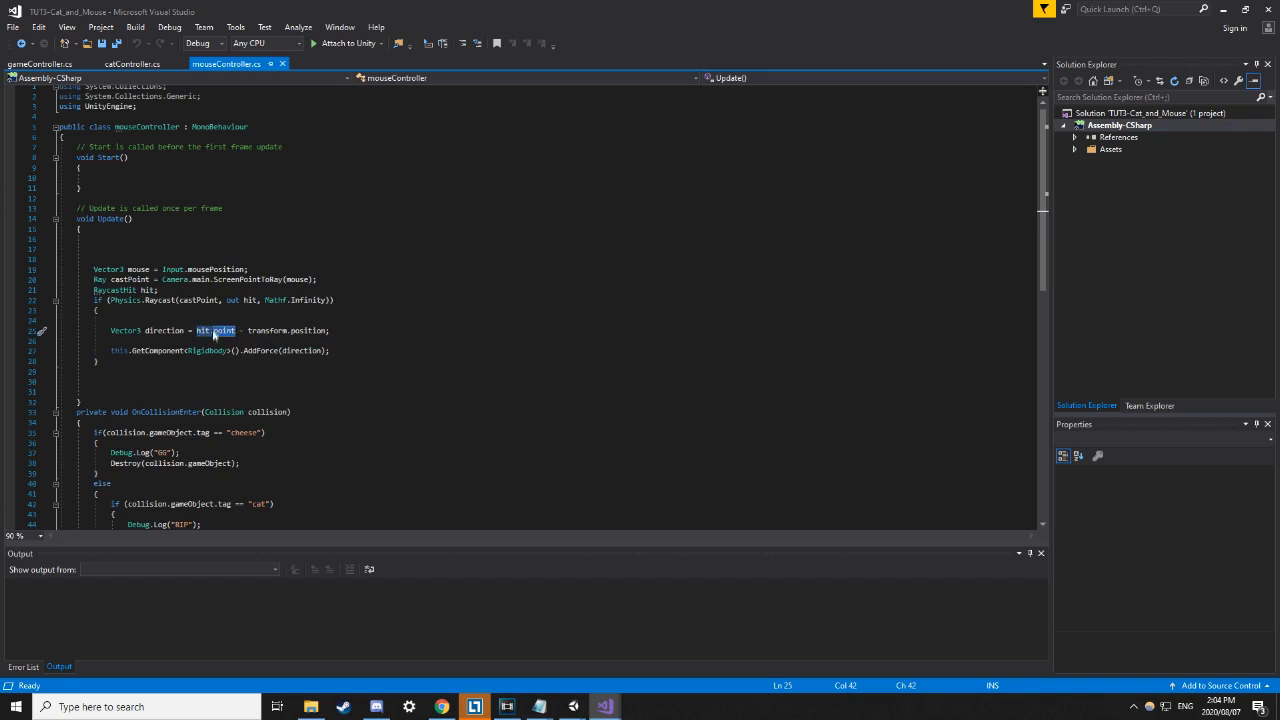
mouse_move(228, 333)
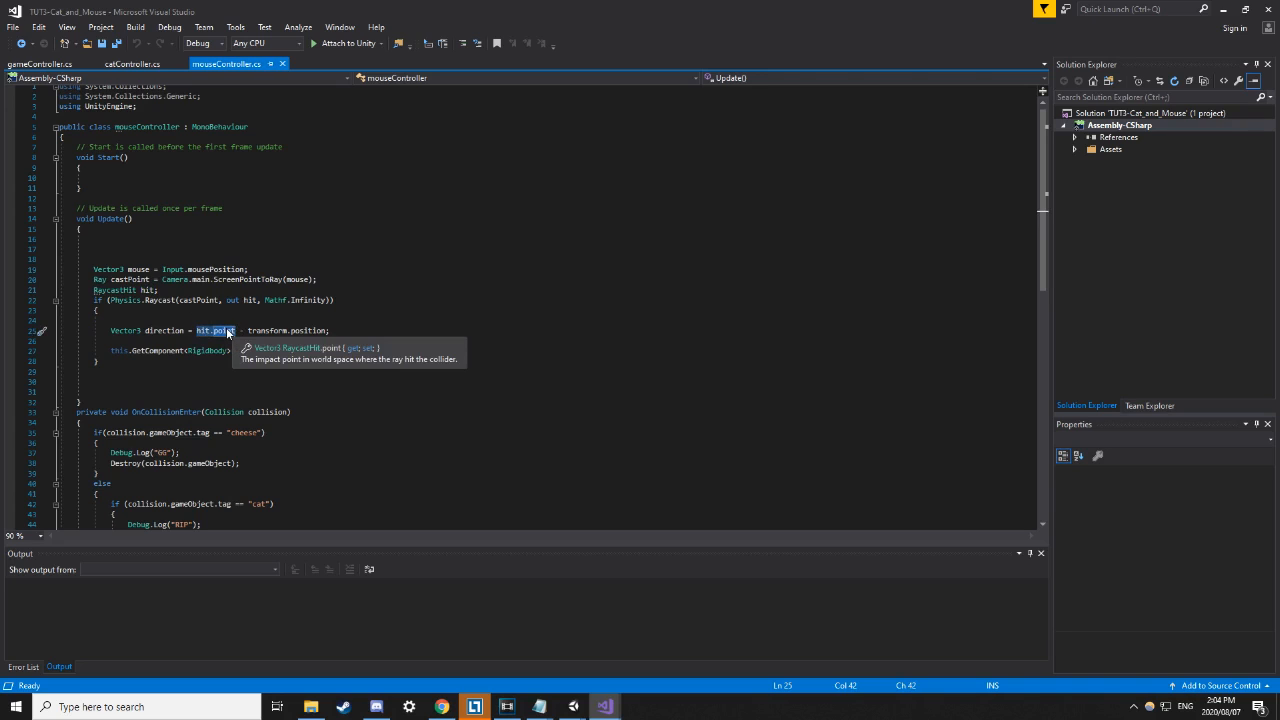
left_click_drag(248, 331, 316, 336)
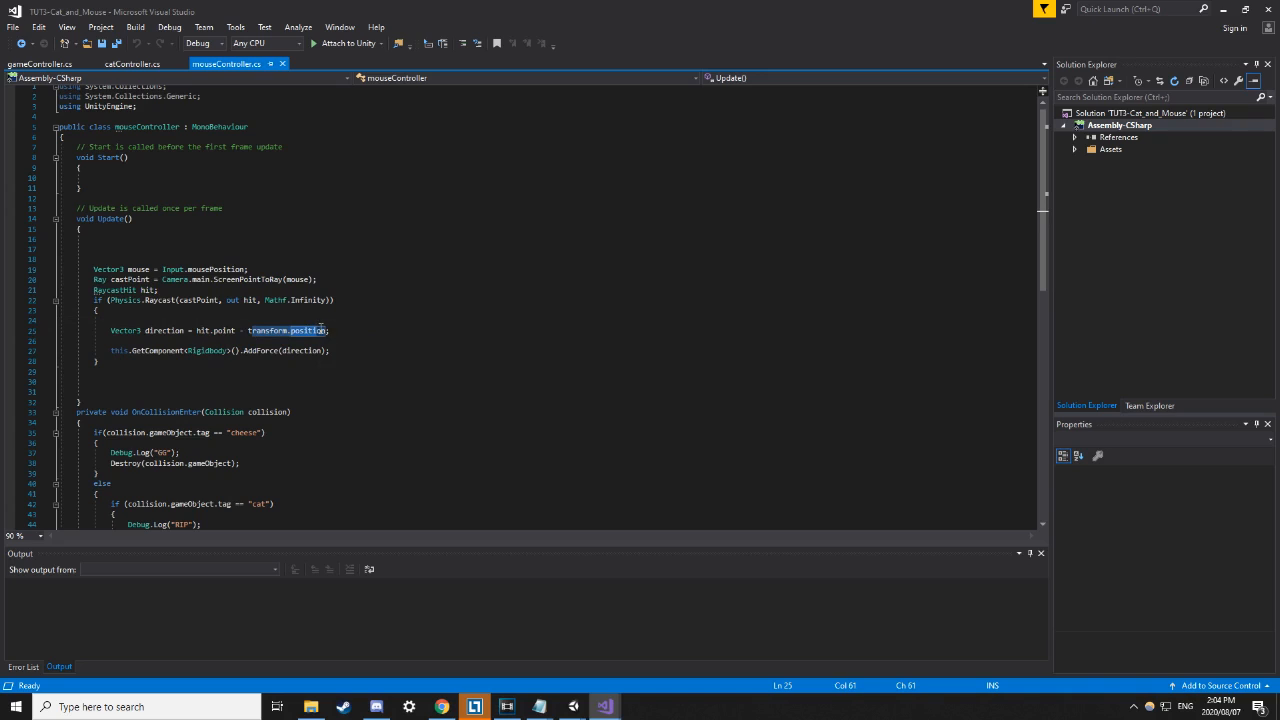
left_click(263, 331)
left_click_drag(196, 331, 326, 331)
left_click_drag(98, 328, 363, 334)
left_click_drag(279, 353, 314, 349)
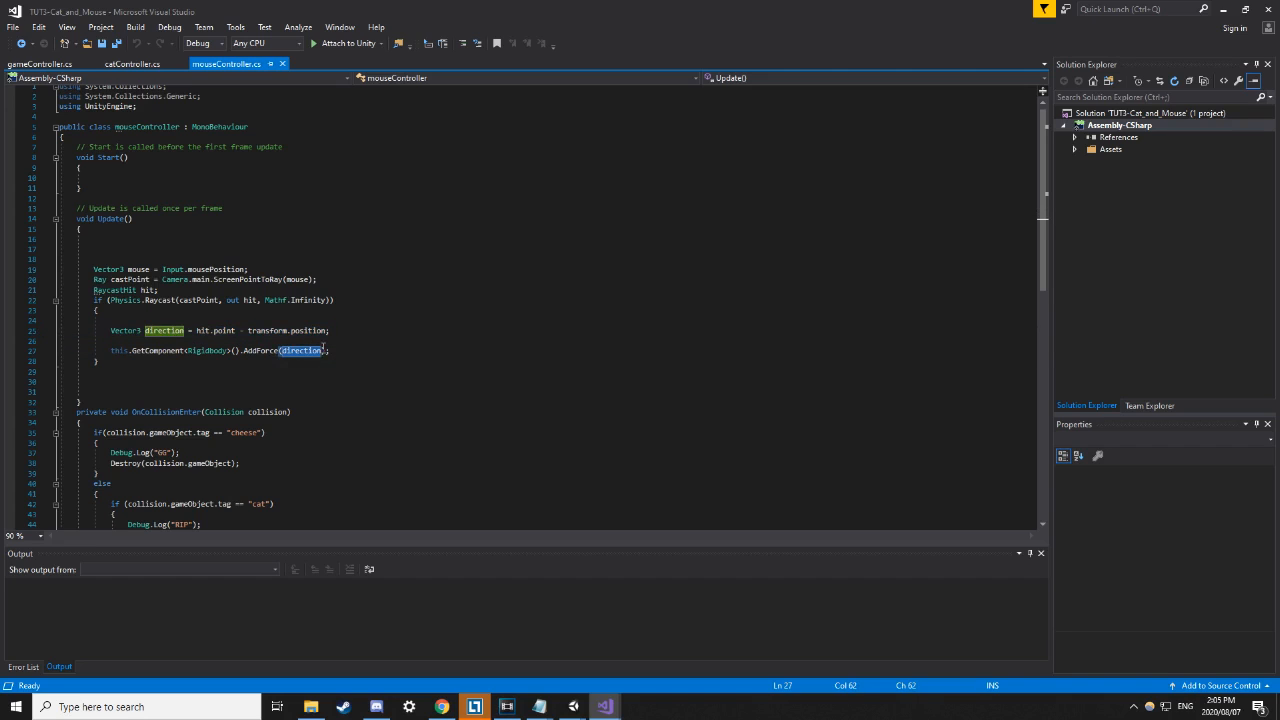
left_click(380, 310)
left_click_drag(235, 331, 196, 330)
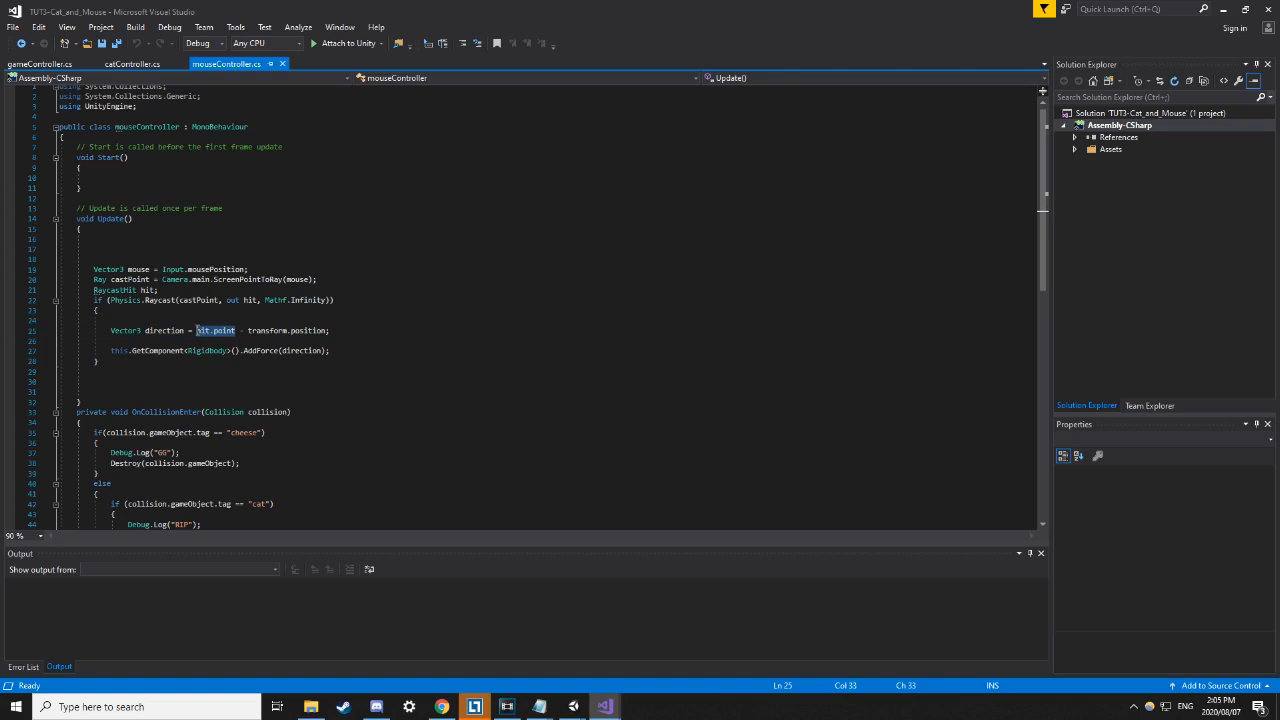
left_click_drag(100, 260, 185, 325)
left_click(429, 300)
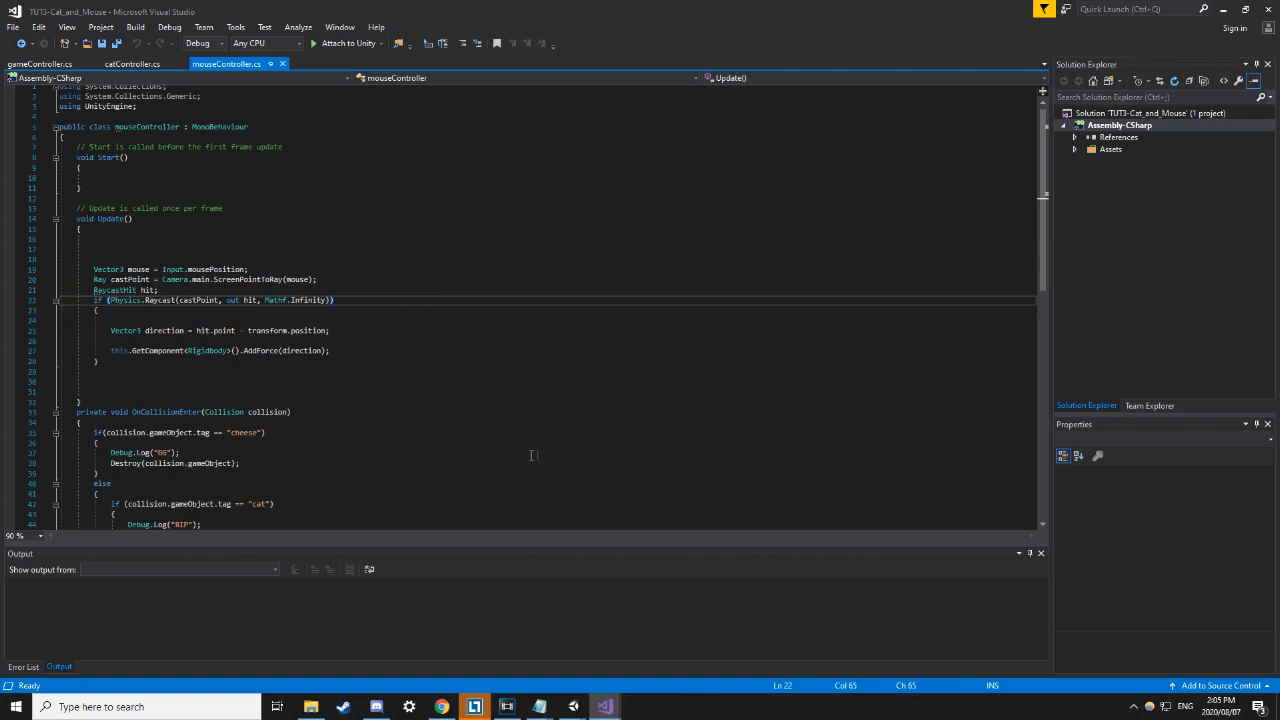
mouse_move(573, 706)
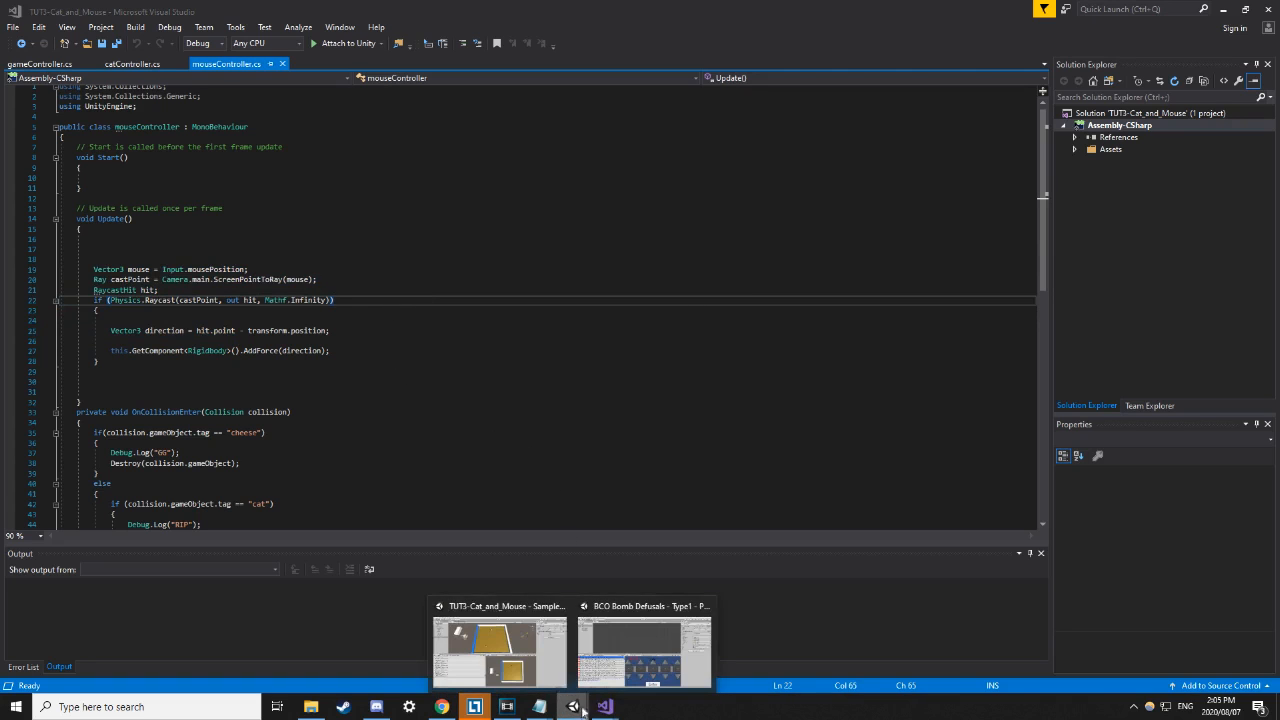
Switch to Unity, then run and stop a play-test of the arena.
left_click(520, 660)
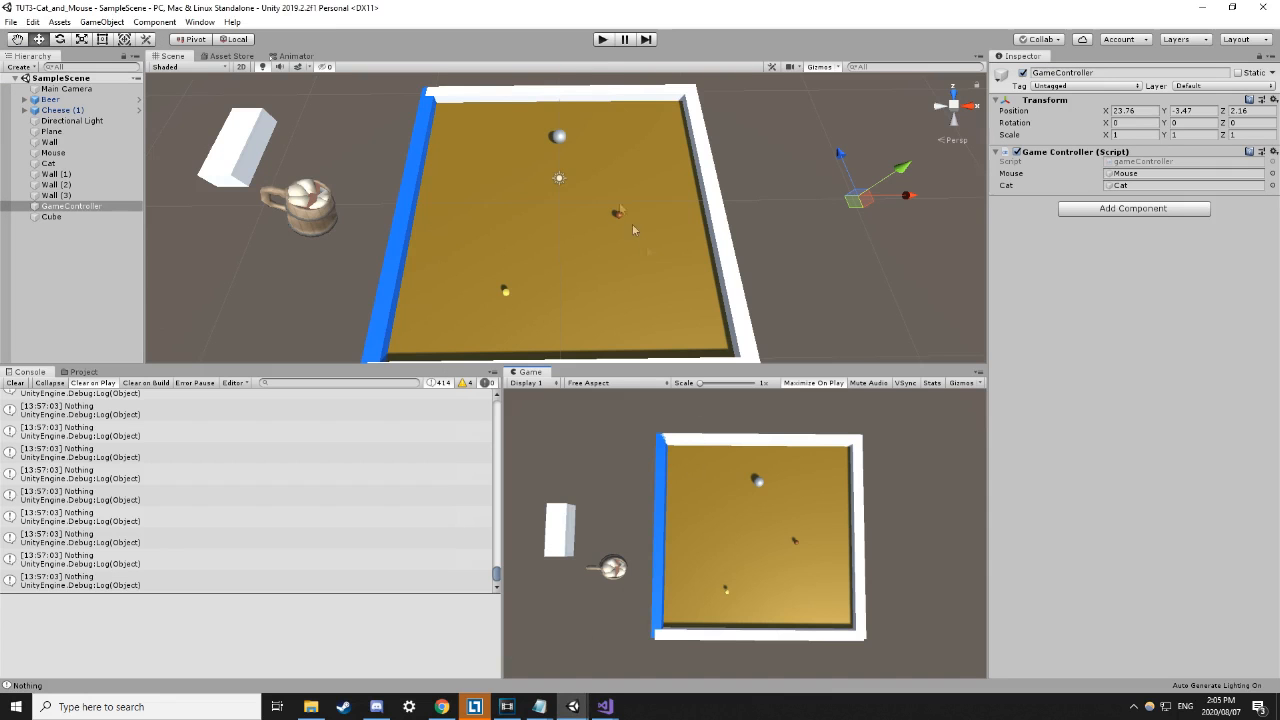
left_click(602, 40)
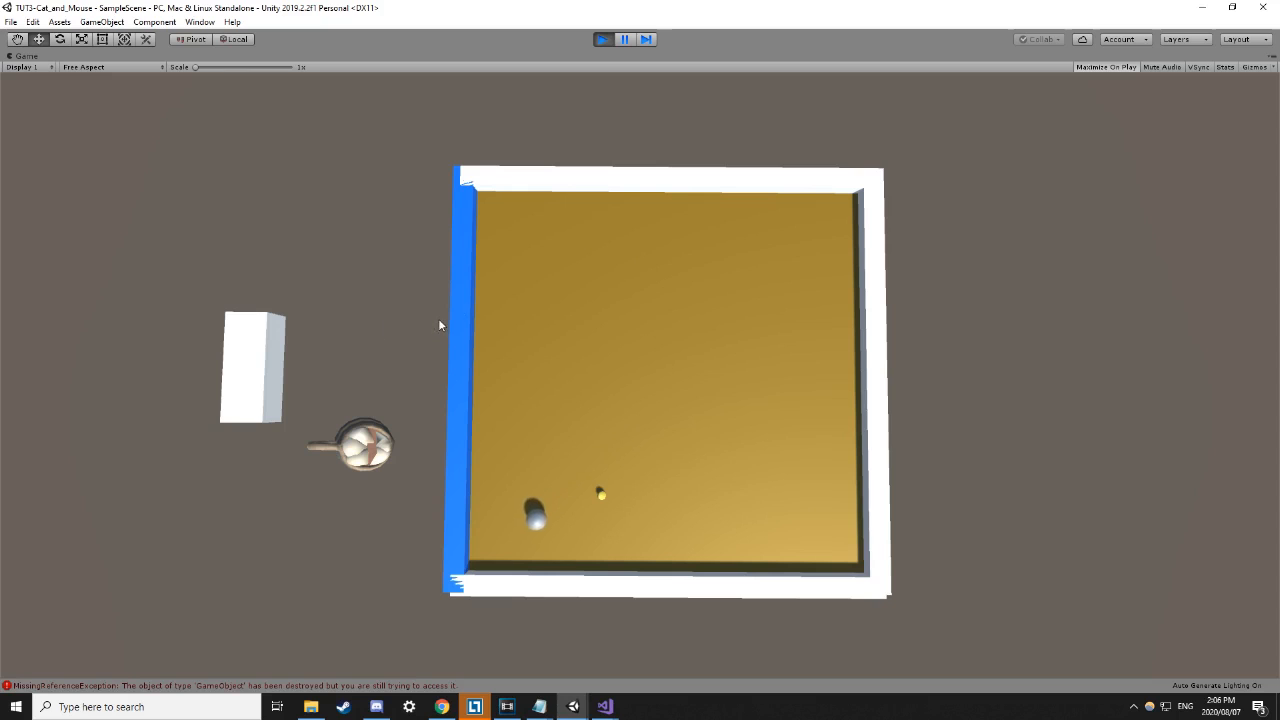
left_click(603, 39)
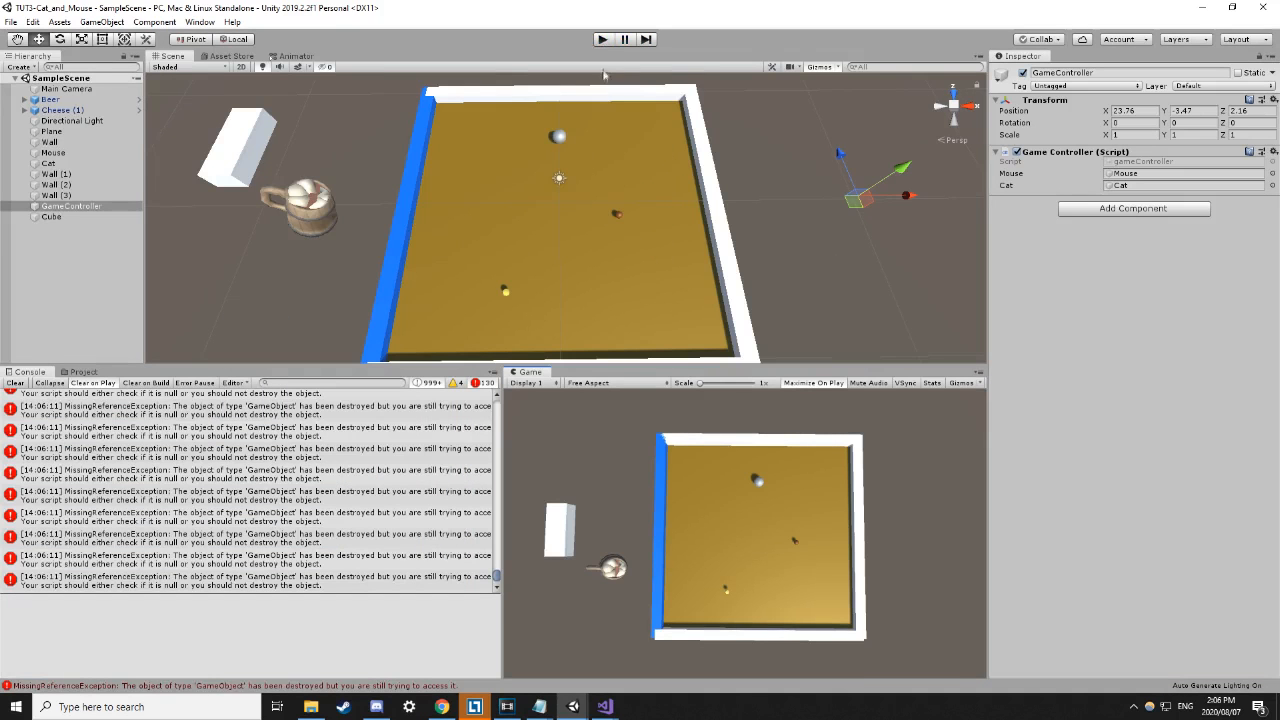
Run and stop a second play-test, then tilt the Scene view camera over the arena.
left_click(603, 39)
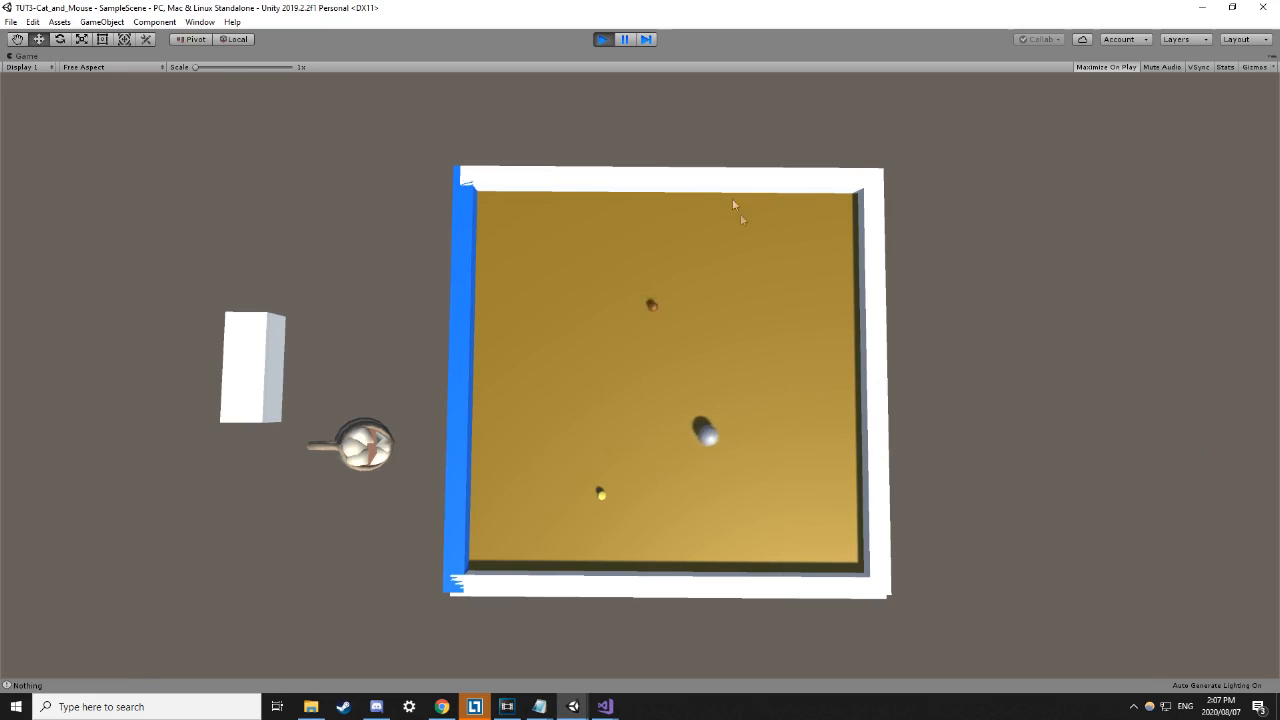
left_click(603, 40)
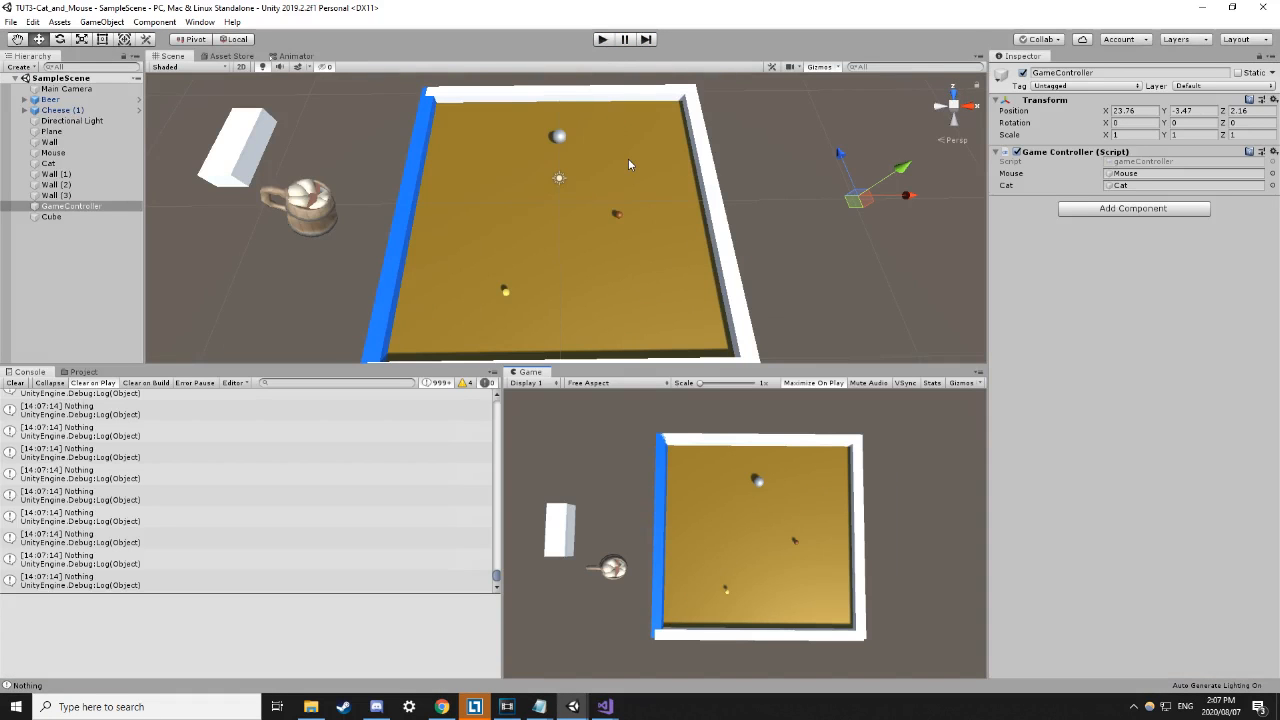
right_click_drag(640, 189, 642, 205)
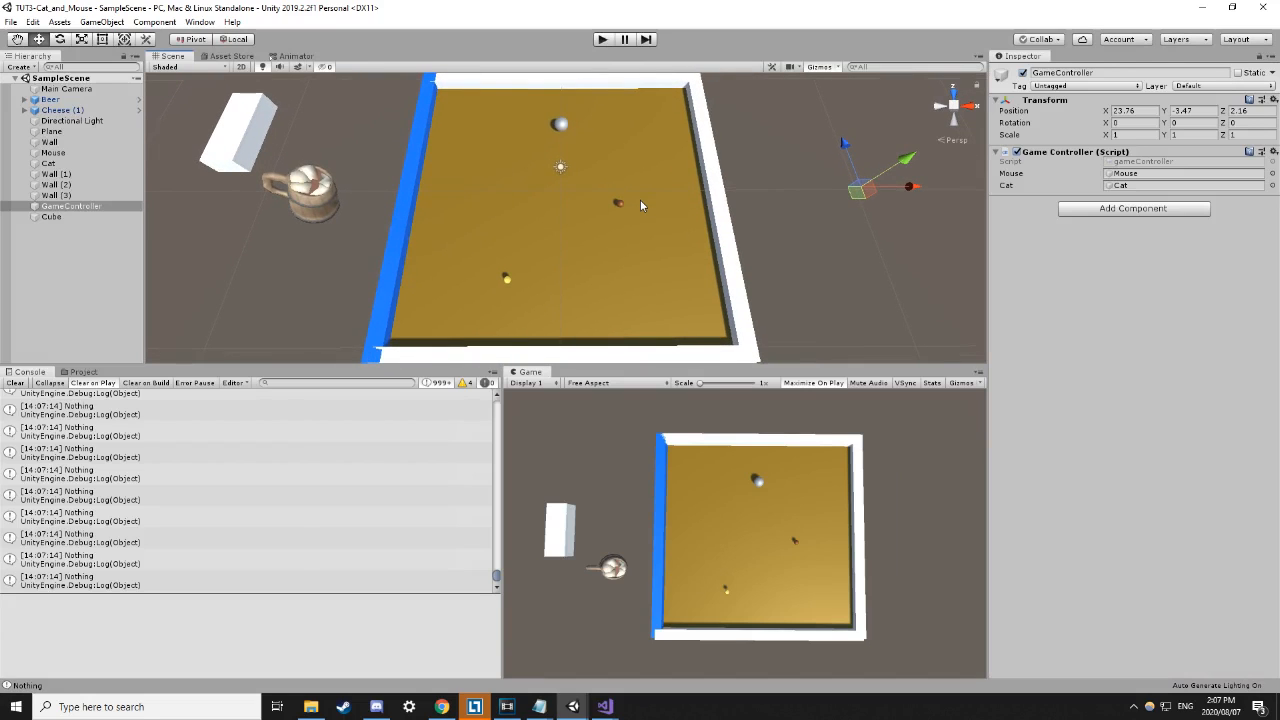
mouse_move(607, 705)
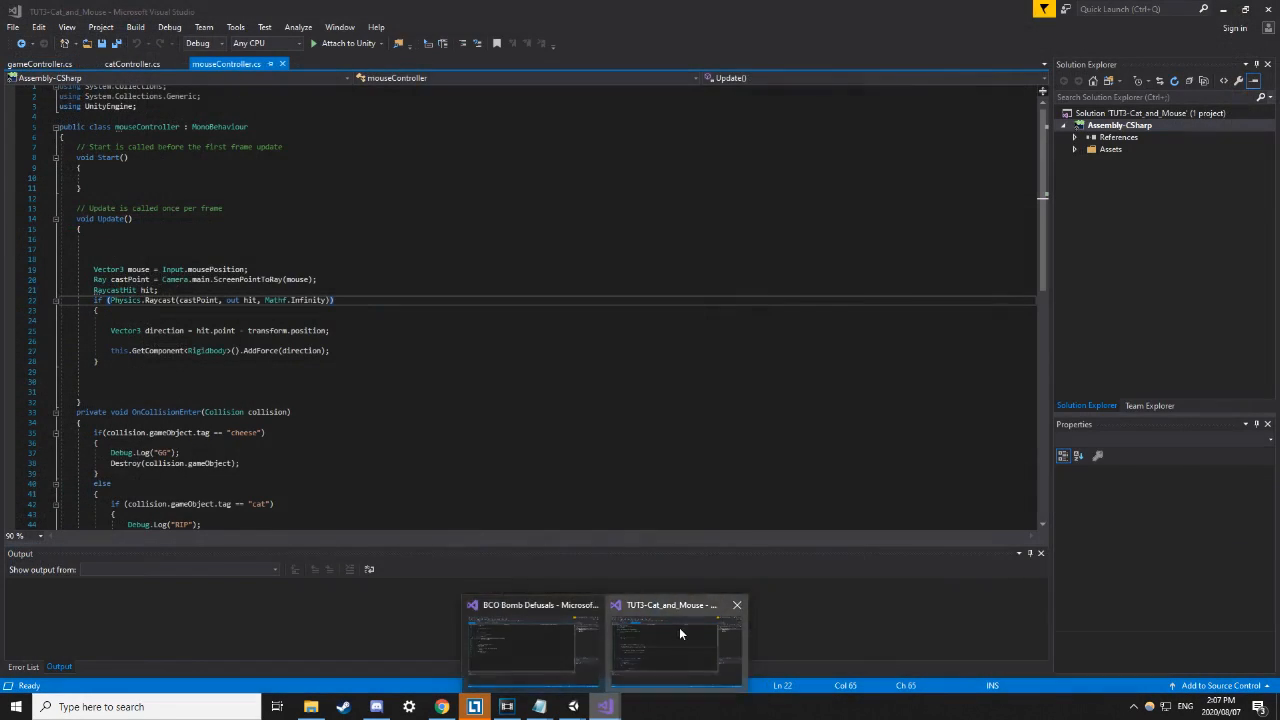
left_click(679, 627)
left_click_drag(94, 269, 280, 341)
left_click(398, 274)
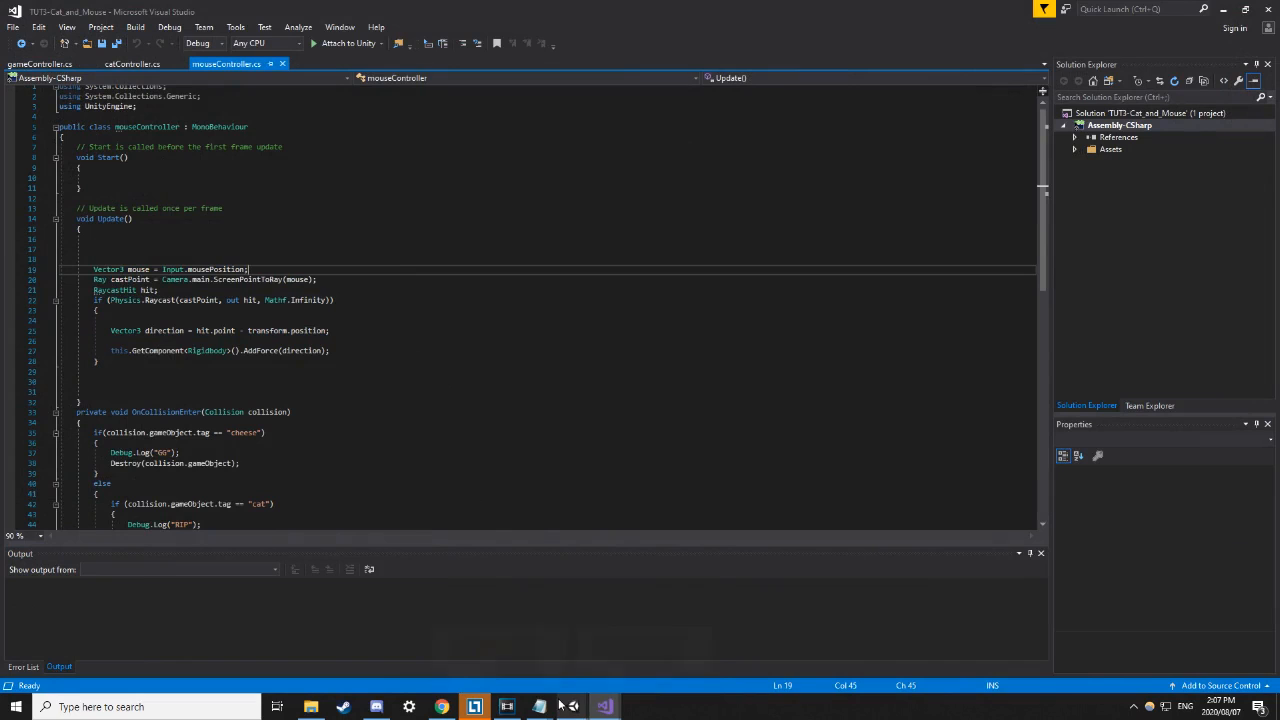
scroll(284, 375, "down", 2)
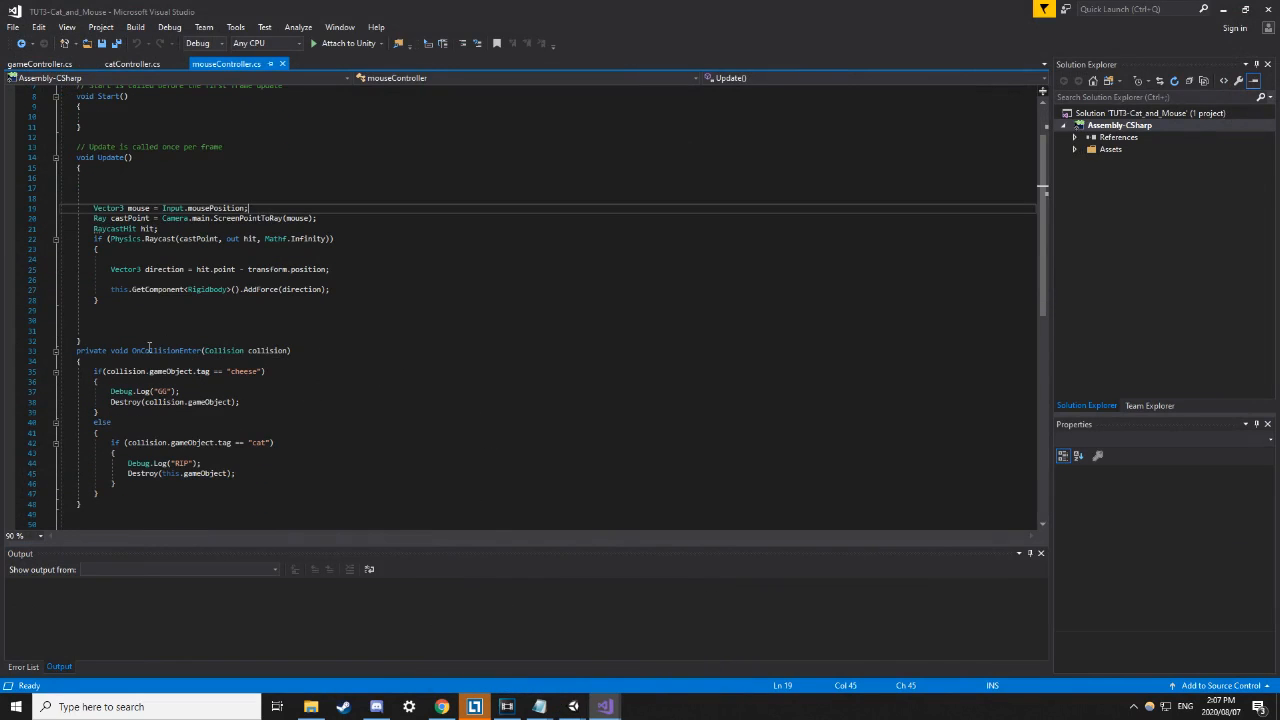
left_click(160, 350)
left_click(297, 383)
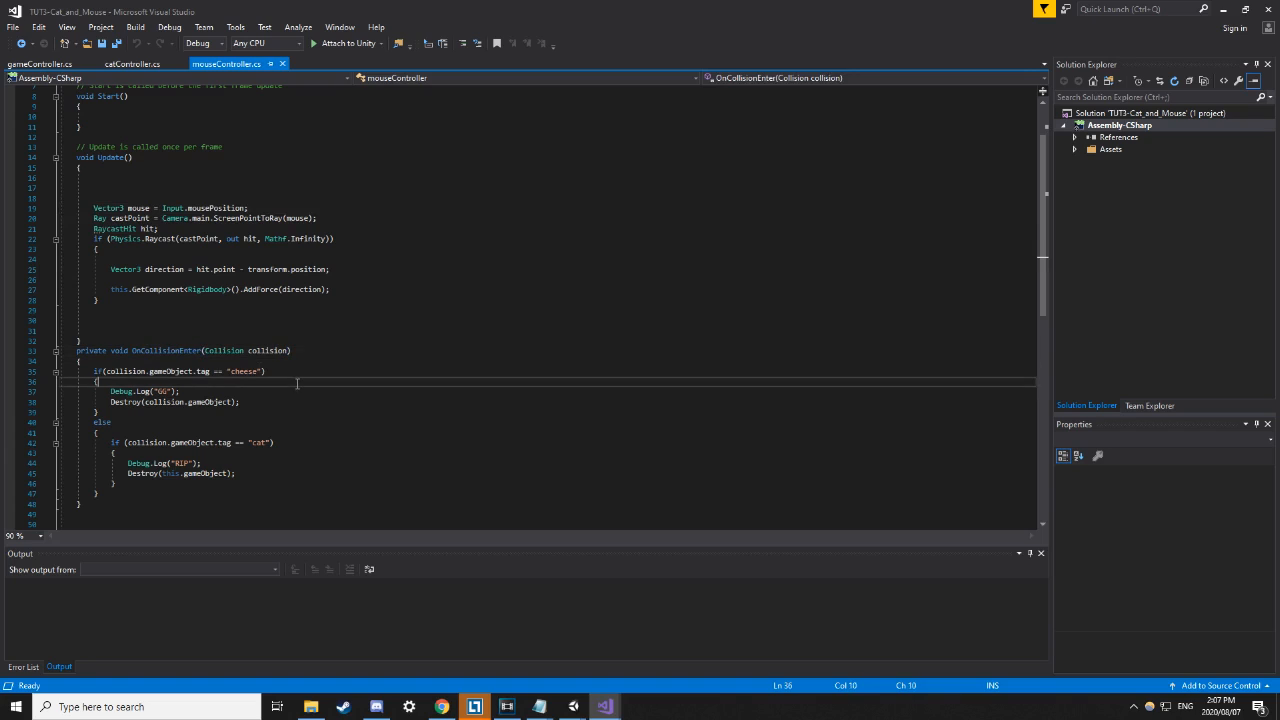
left_click(200, 350)
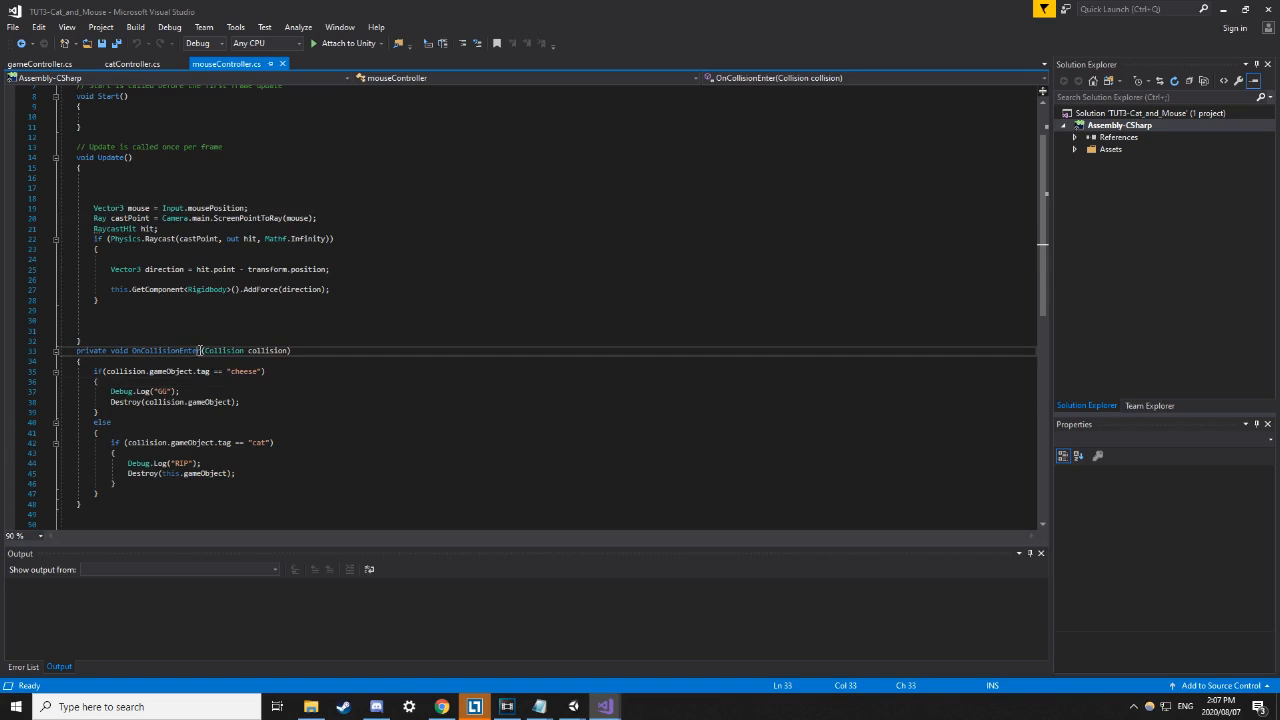
left_click(223, 333)
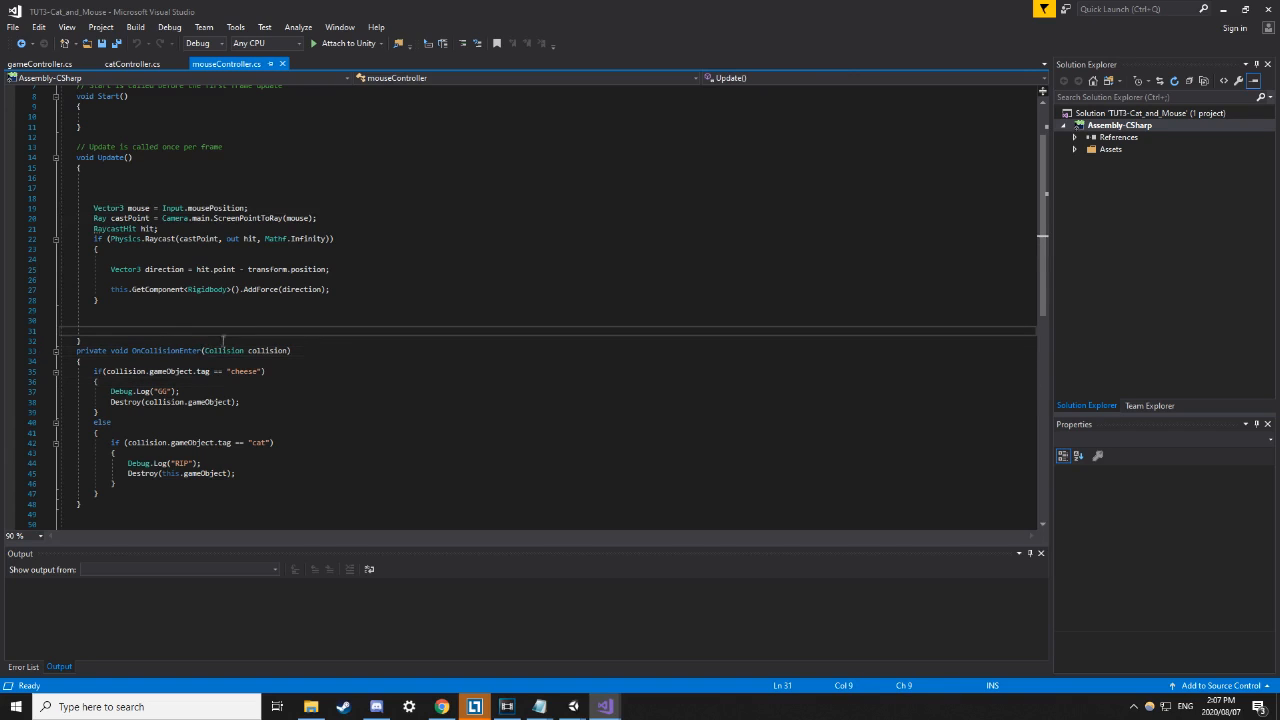
left_click(201, 350)
left_click(214, 333)
left_click_drag(104, 371, 158, 473)
left_click(307, 428)
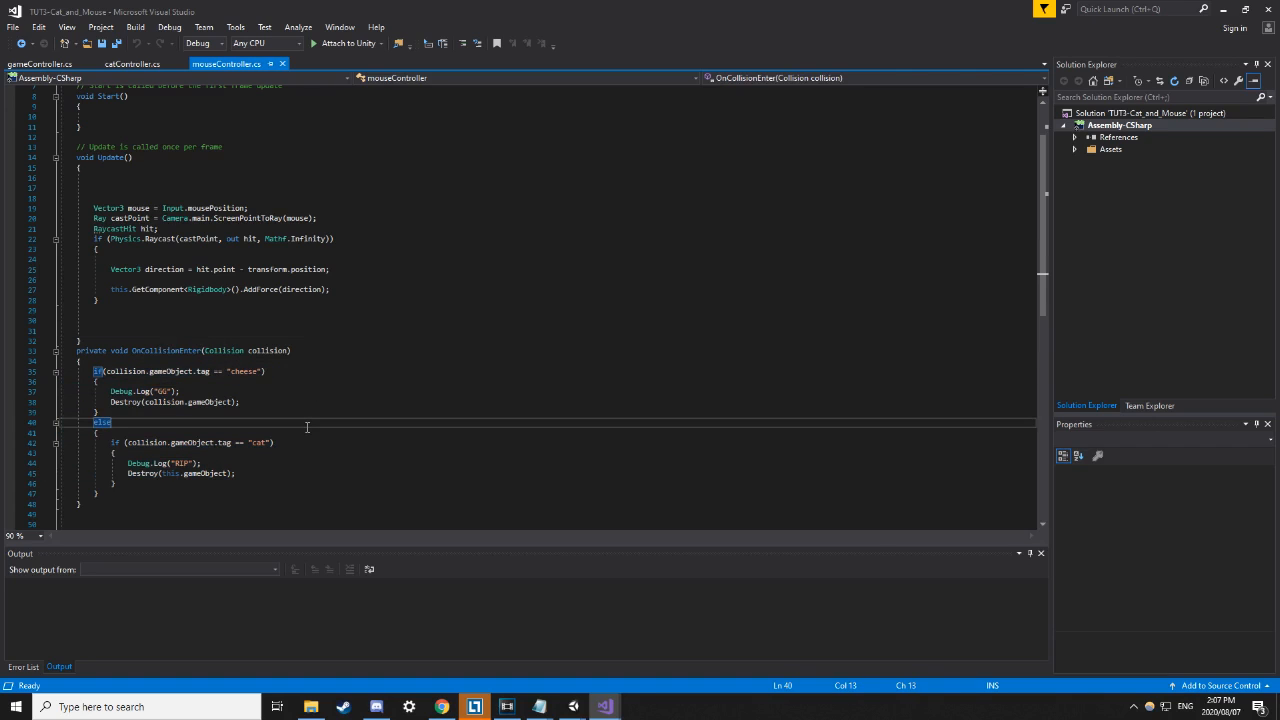
left_click(201, 371)
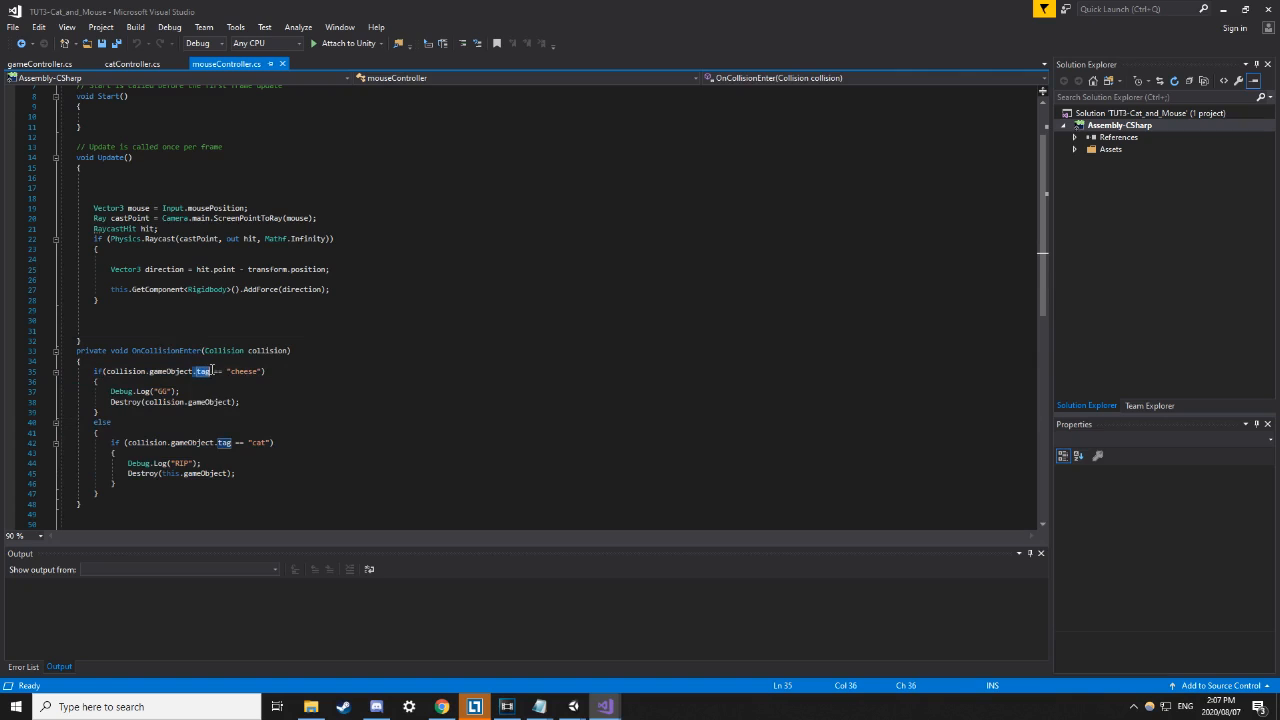
left_click(336, 371)
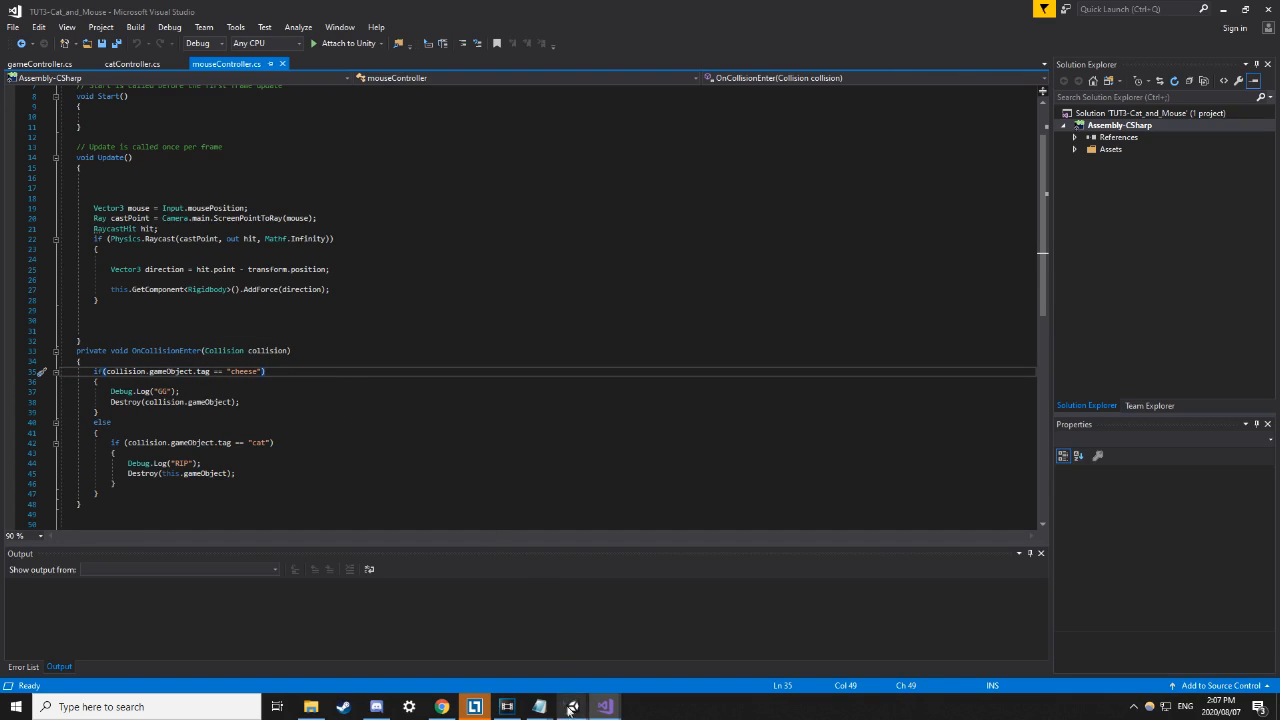
Return to Unity and select Cat to show its 'cat' tag and Cat Controller in the Inspector.
mouse_move(573, 706)
left_click(545, 655)
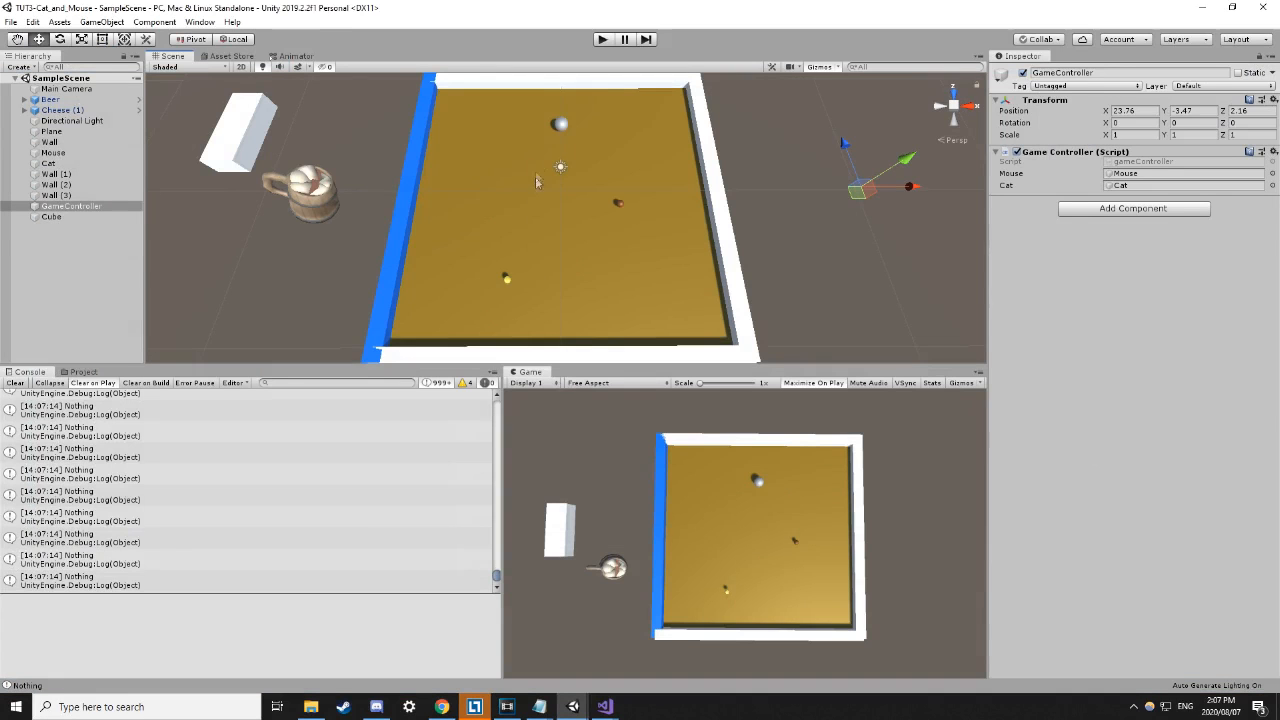
left_click(561, 125)
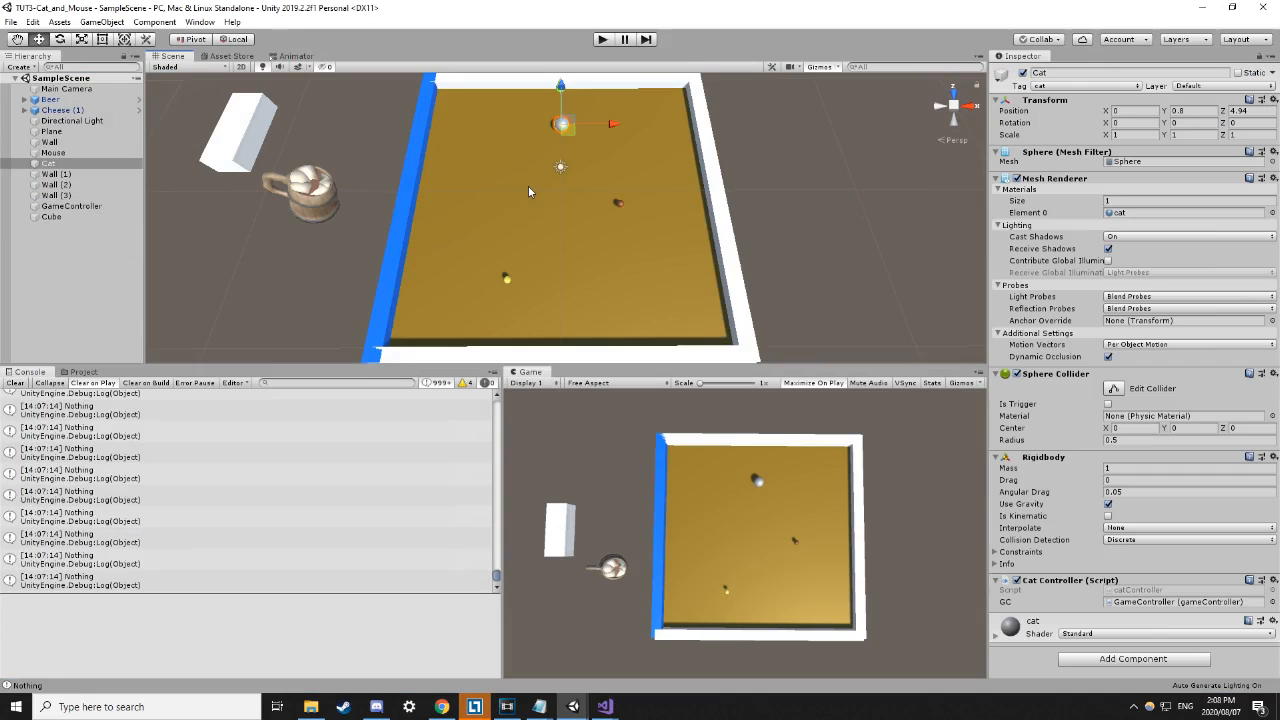
left_click(98, 250)
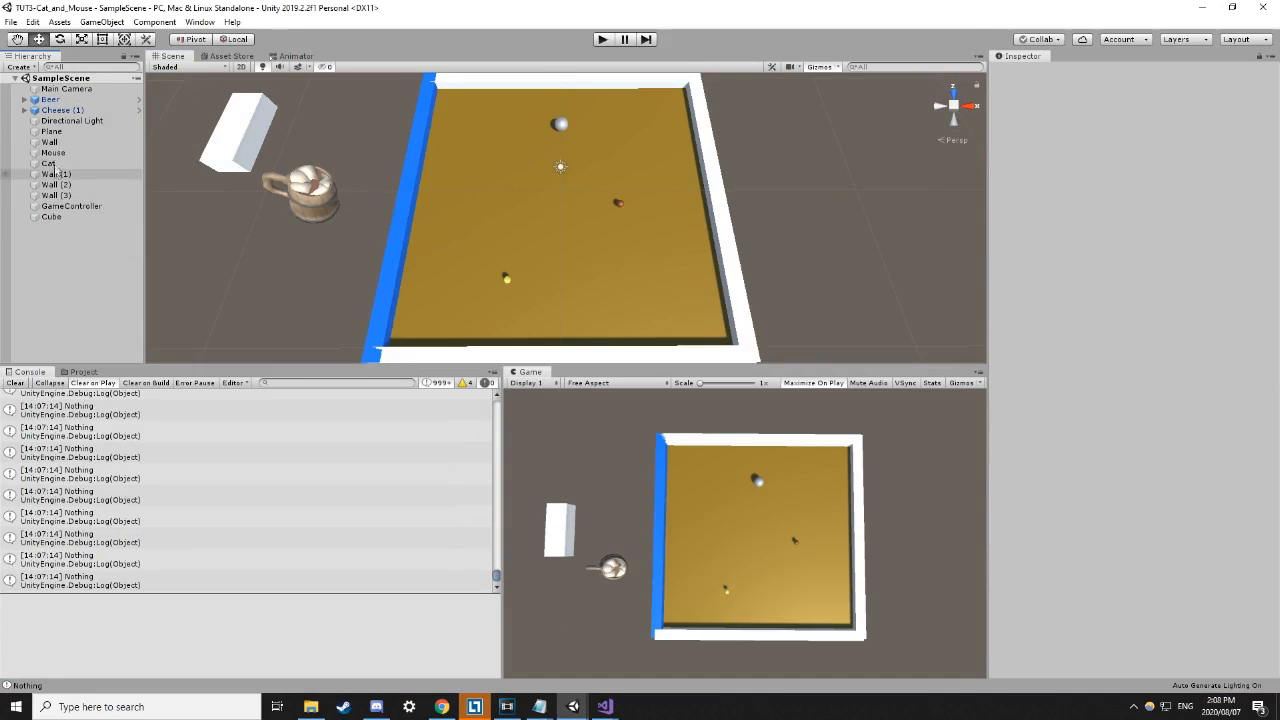
left_click(49, 164)
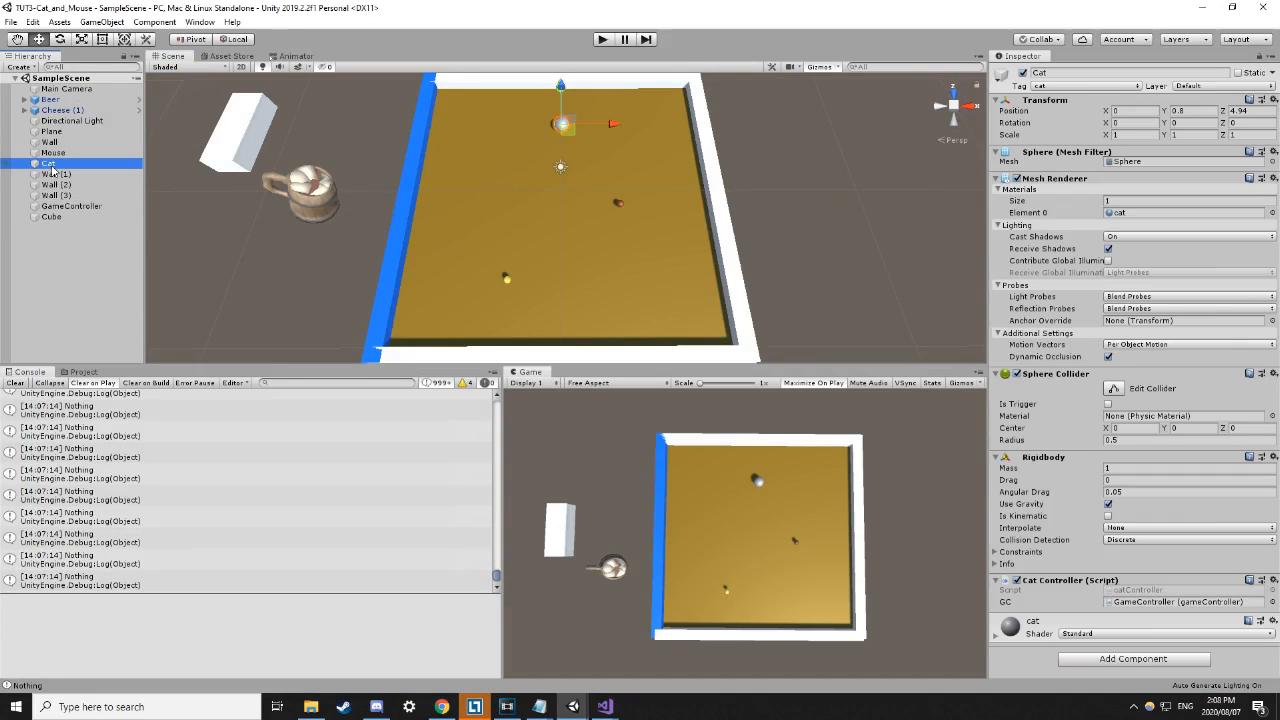
Add a new tag named 'hi' after cat and cheese, then collapse the Layers list.
left_click(1046, 88)
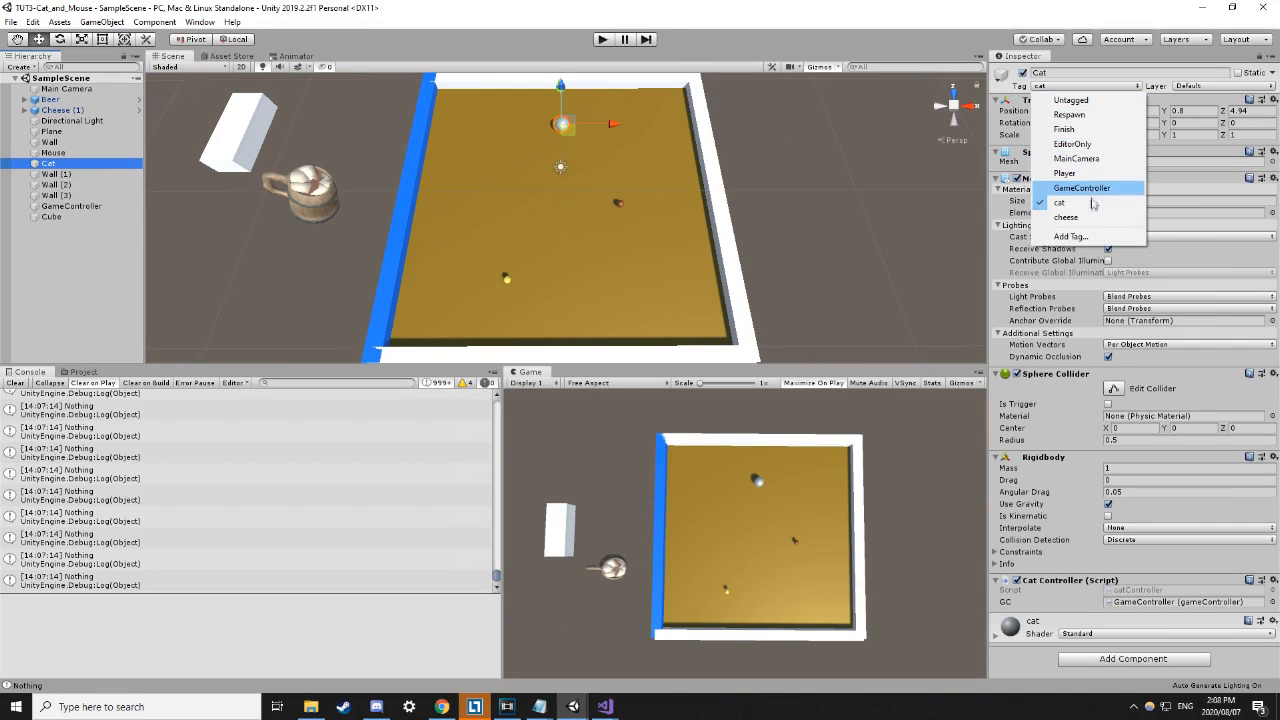
left_click(1070, 236)
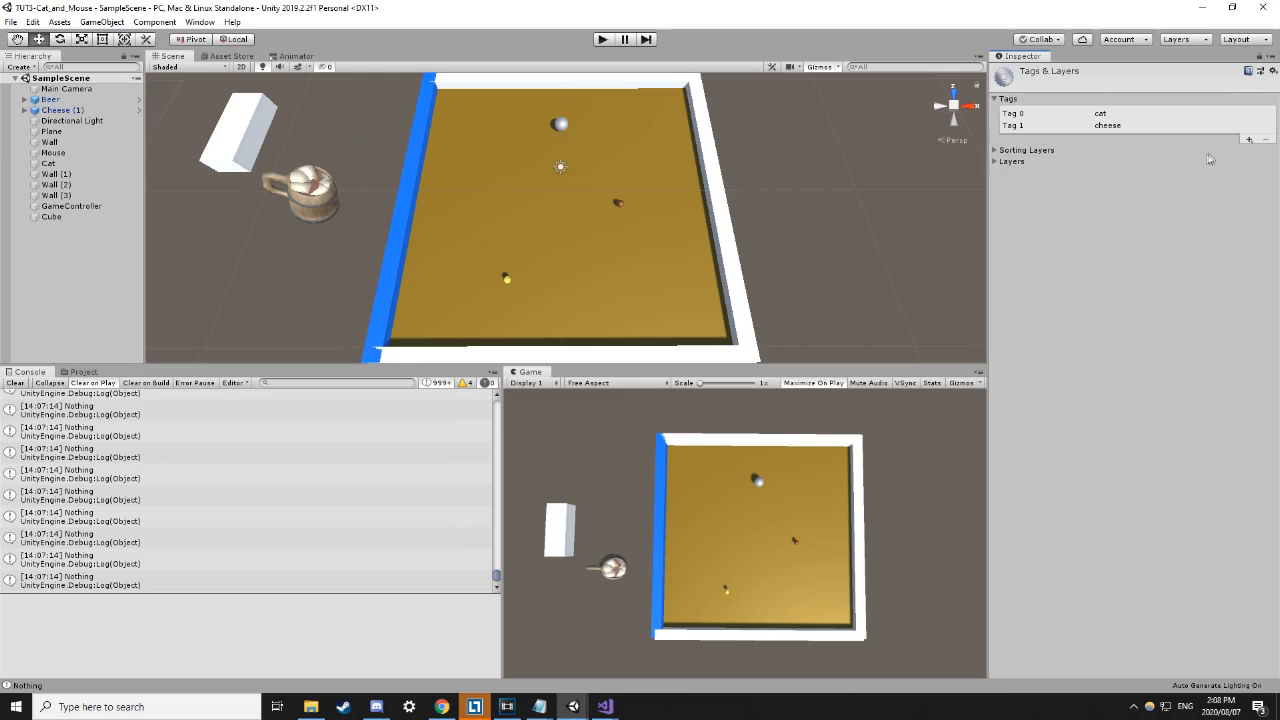
left_click(1248, 141)
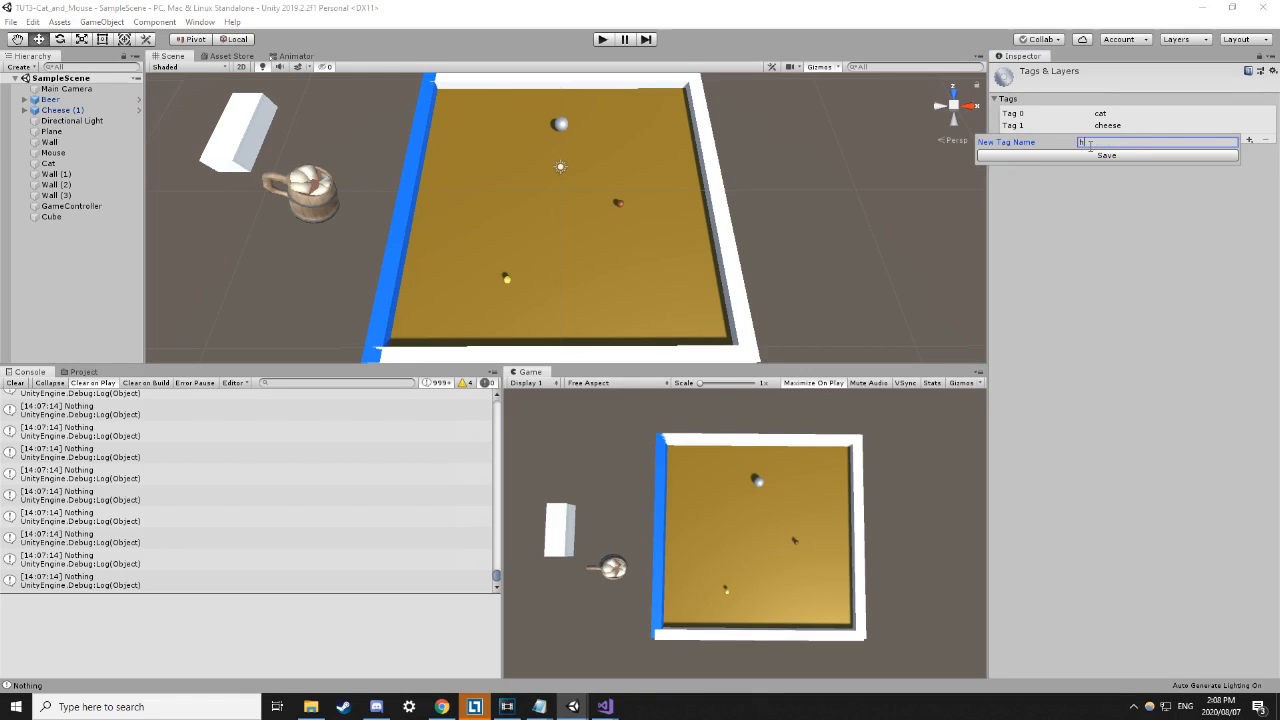
left_click(1098, 170)
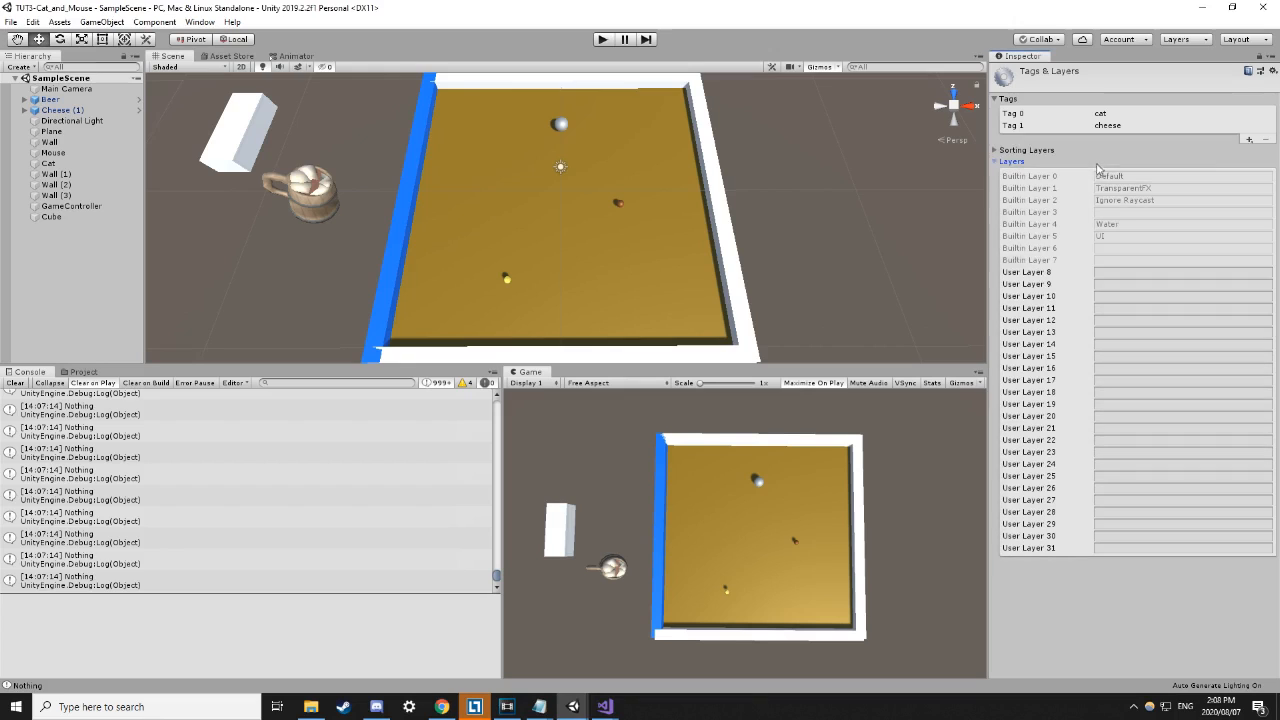
left_click(1248, 141)
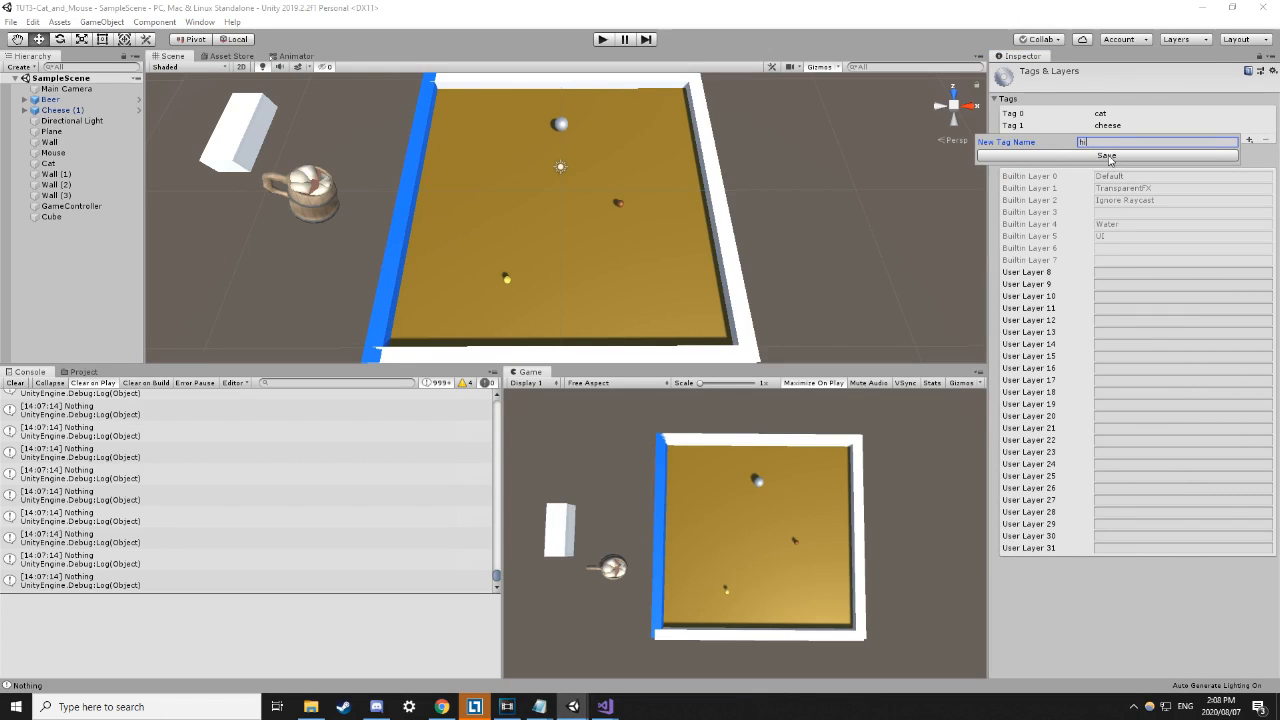
left_click(1107, 156)
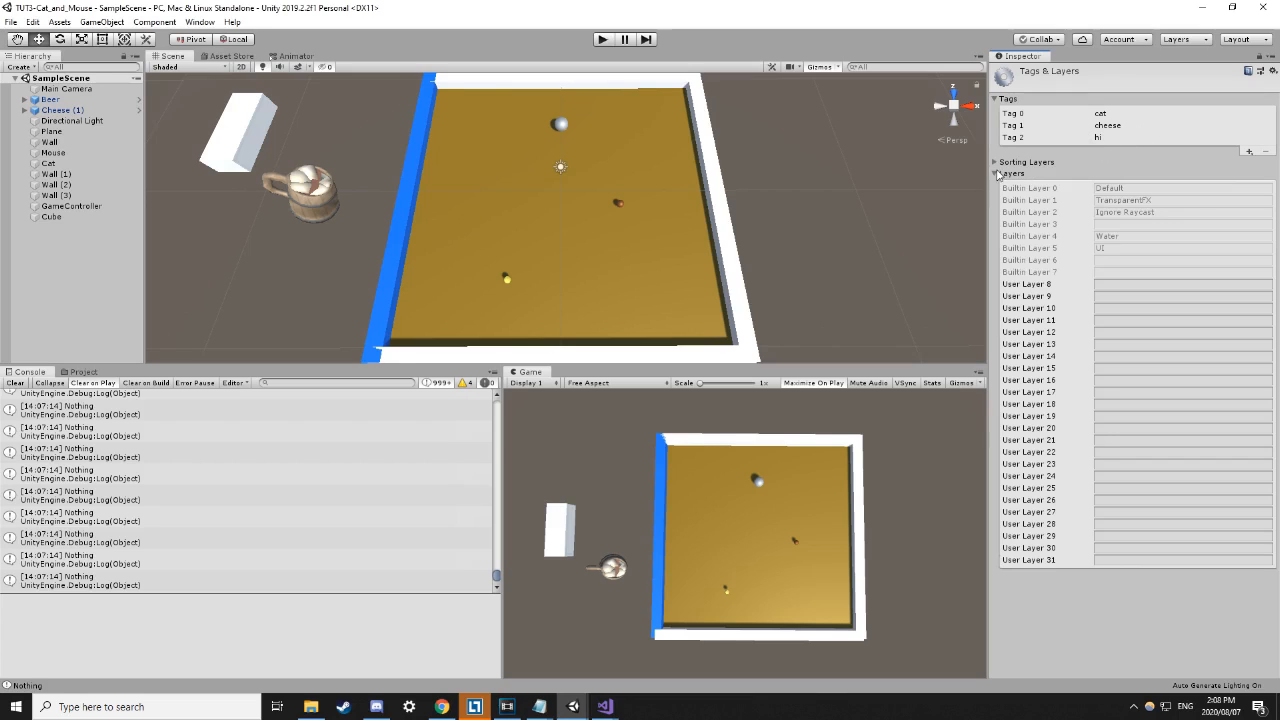
left_click(996, 174)
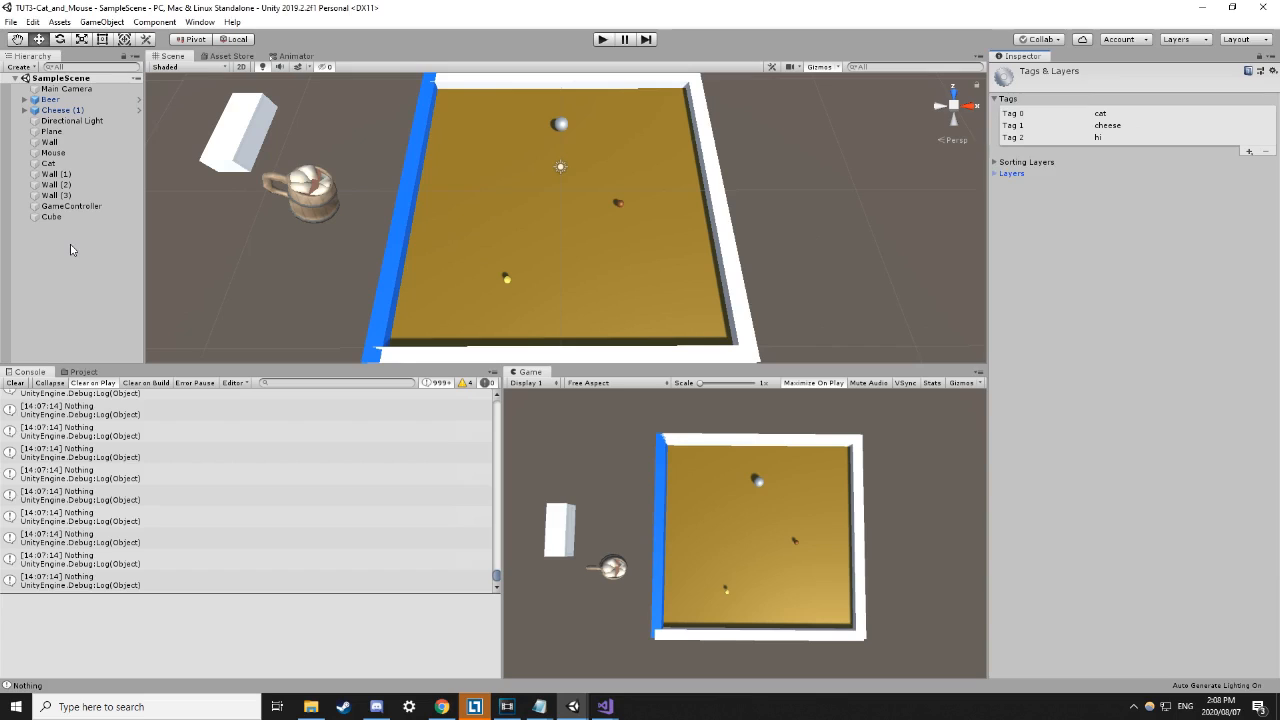
Inspect the Cube, Wall (2) and Beer objects in the Hierarchy.
left_click(71, 218)
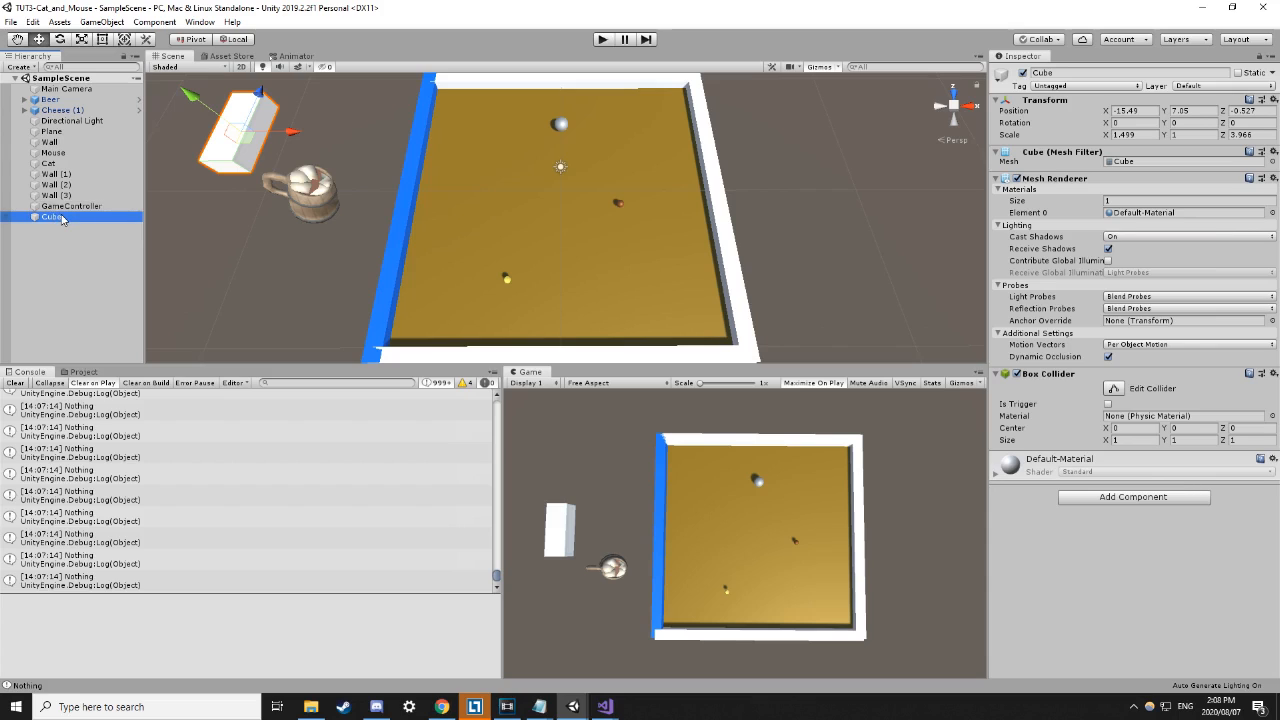
left_click(68, 265)
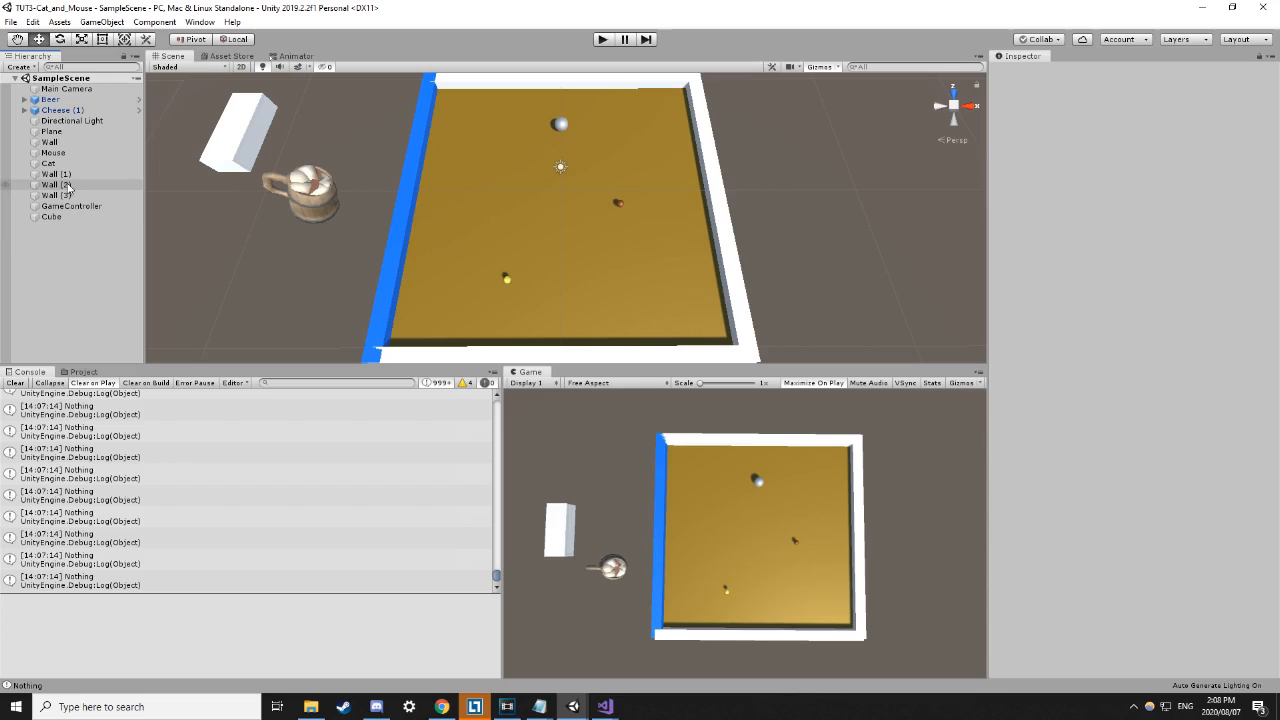
left_click(63, 185)
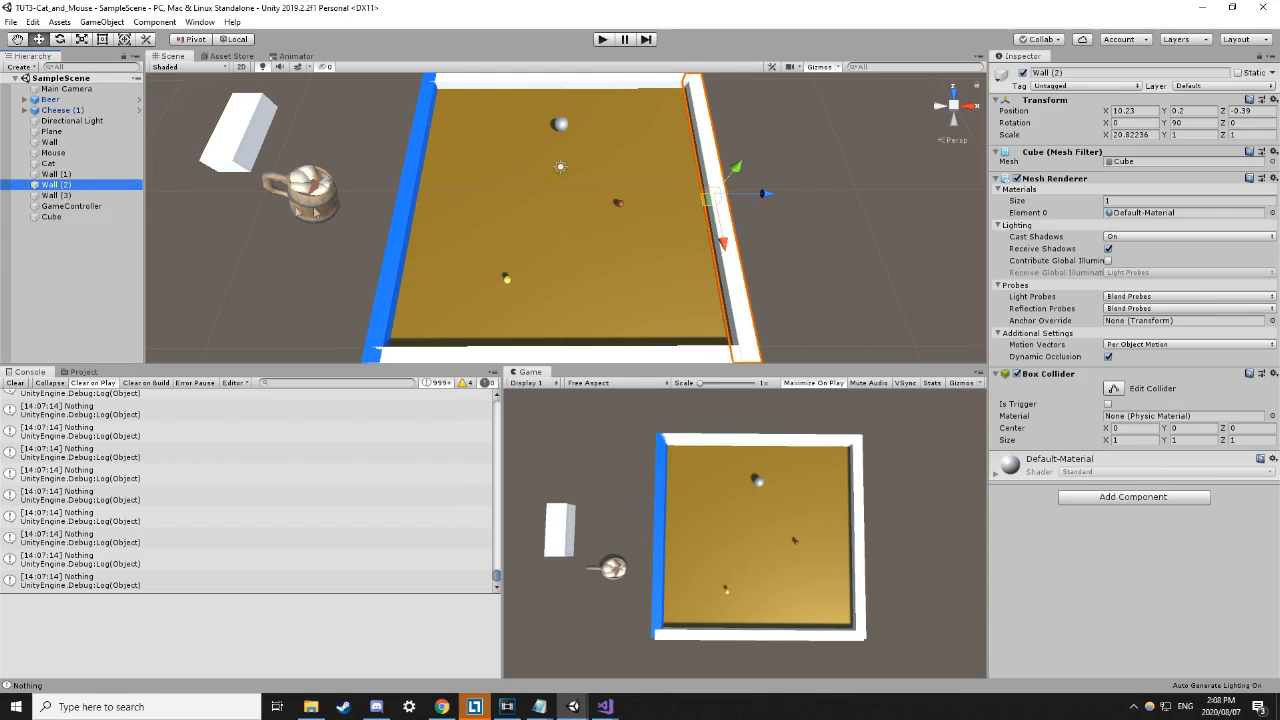
left_click(98, 272)
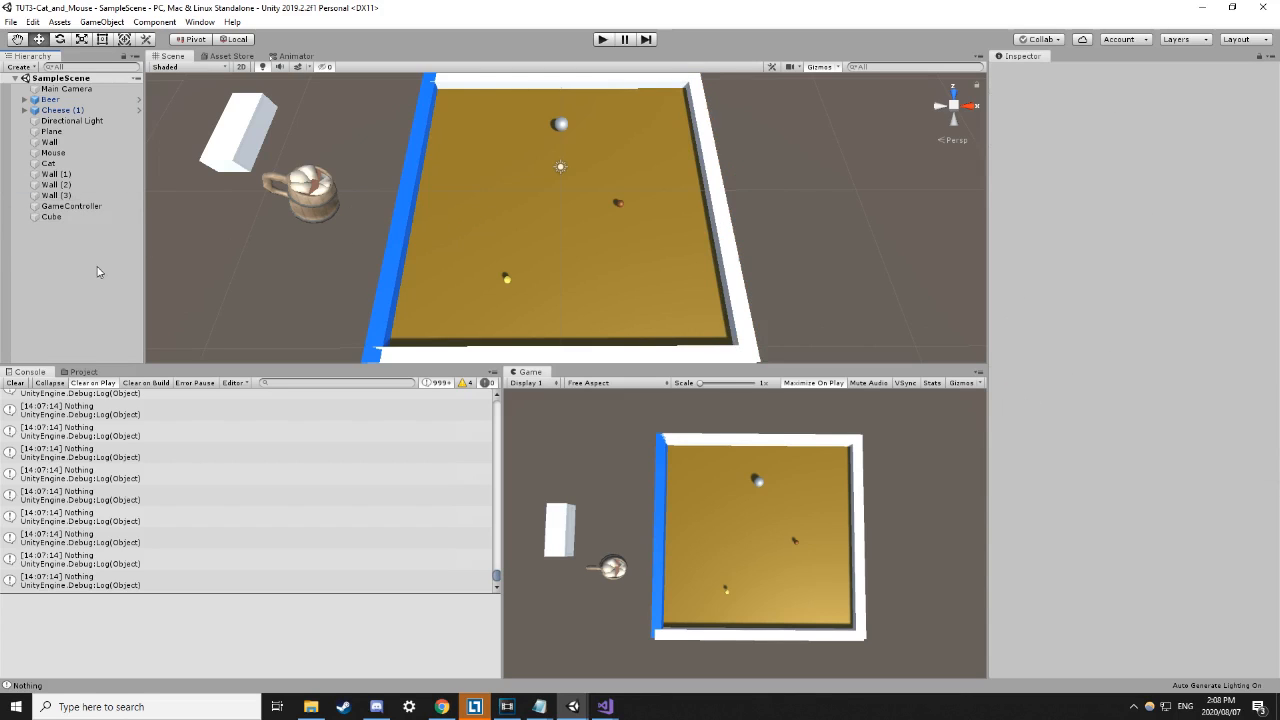
left_click(78, 101)
Select GameController and check its tag choices, leaving it Untagged.
left_click(66, 206)
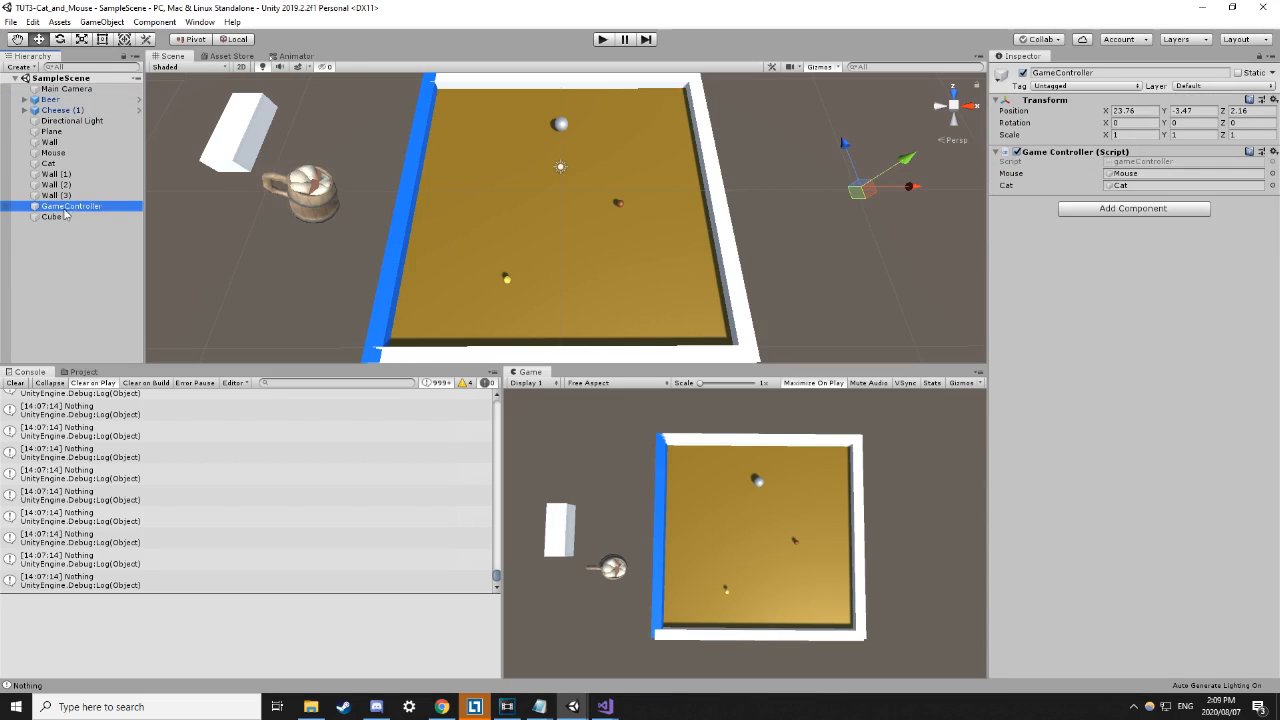
left_click(1085, 86)
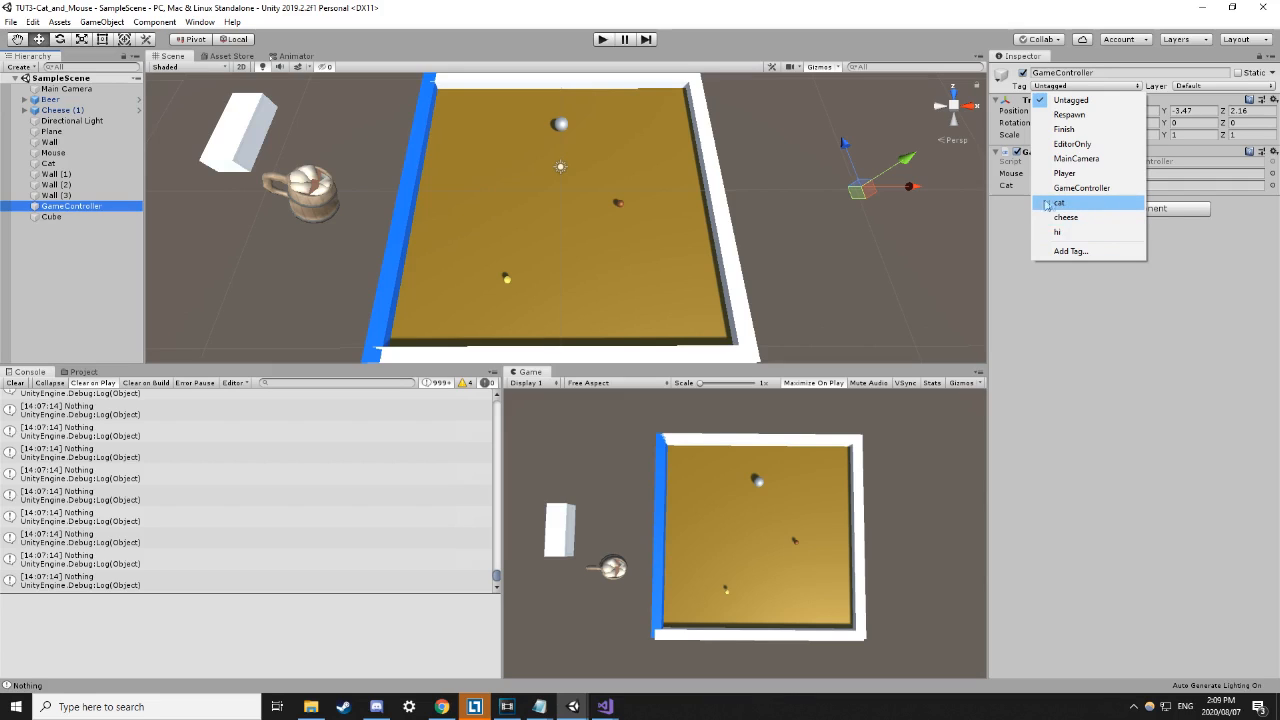
left_click(1121, 331)
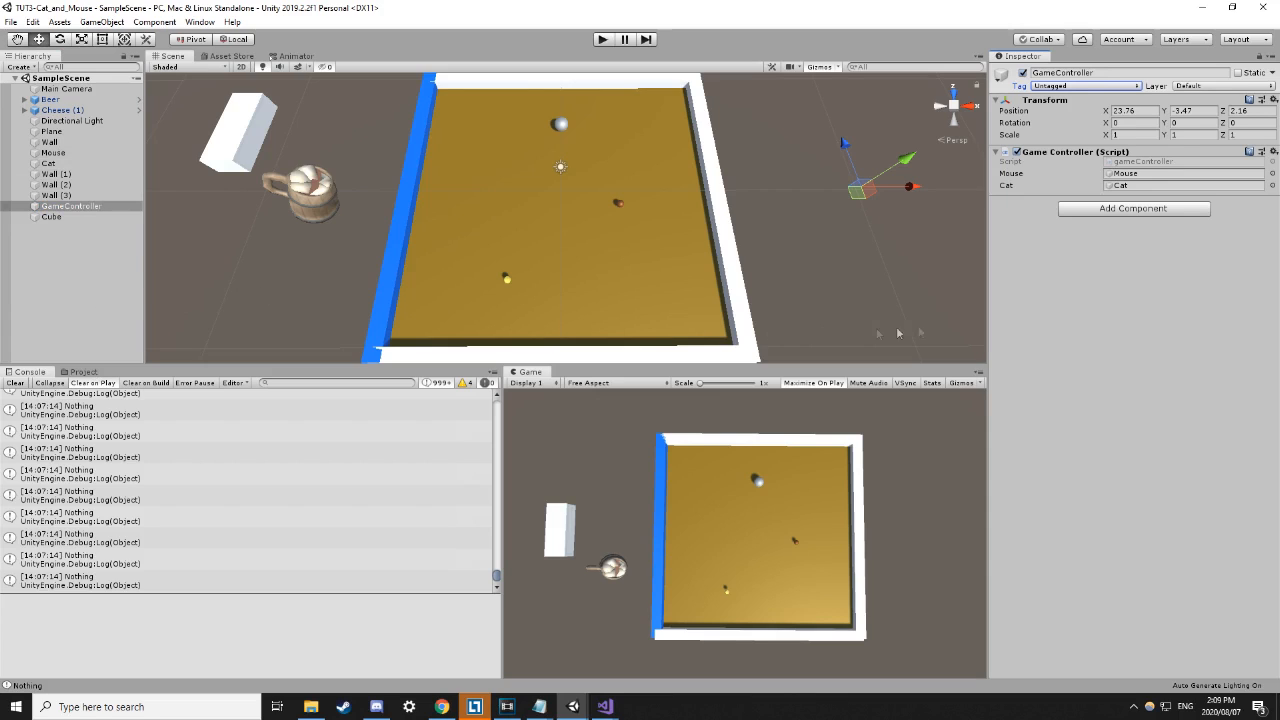
left_click(1047, 88)
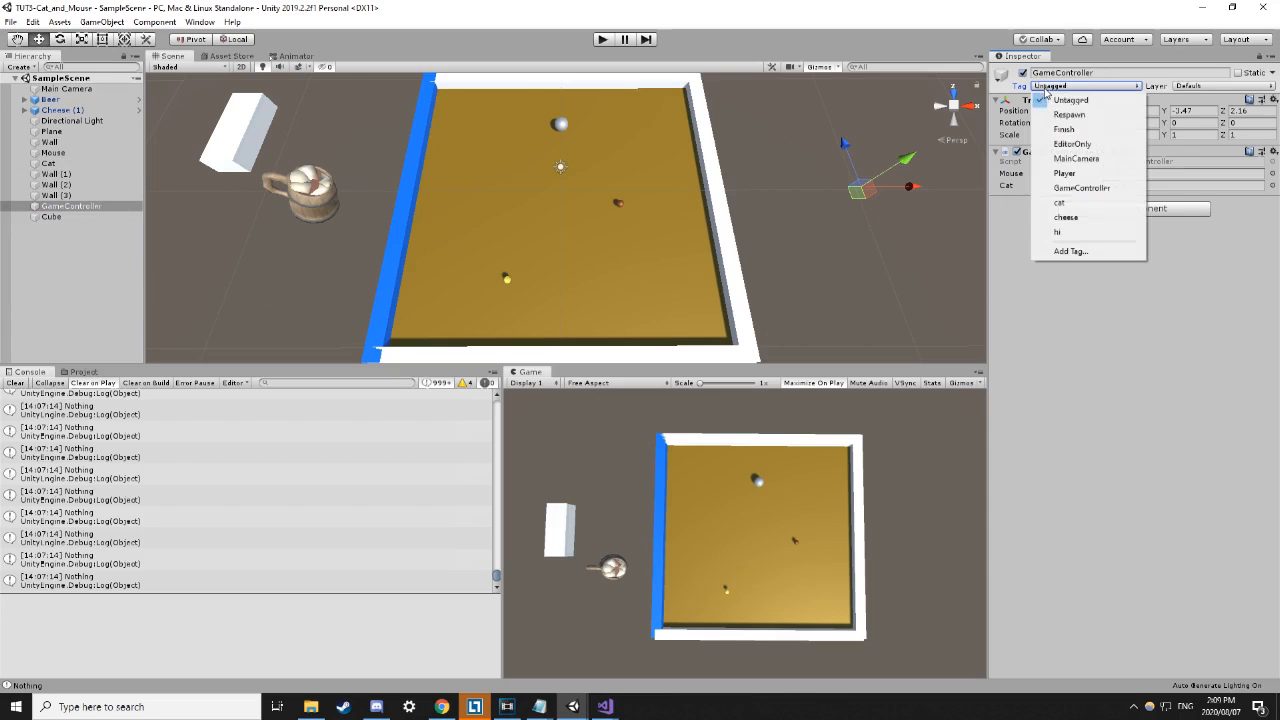
left_click(1042, 372)
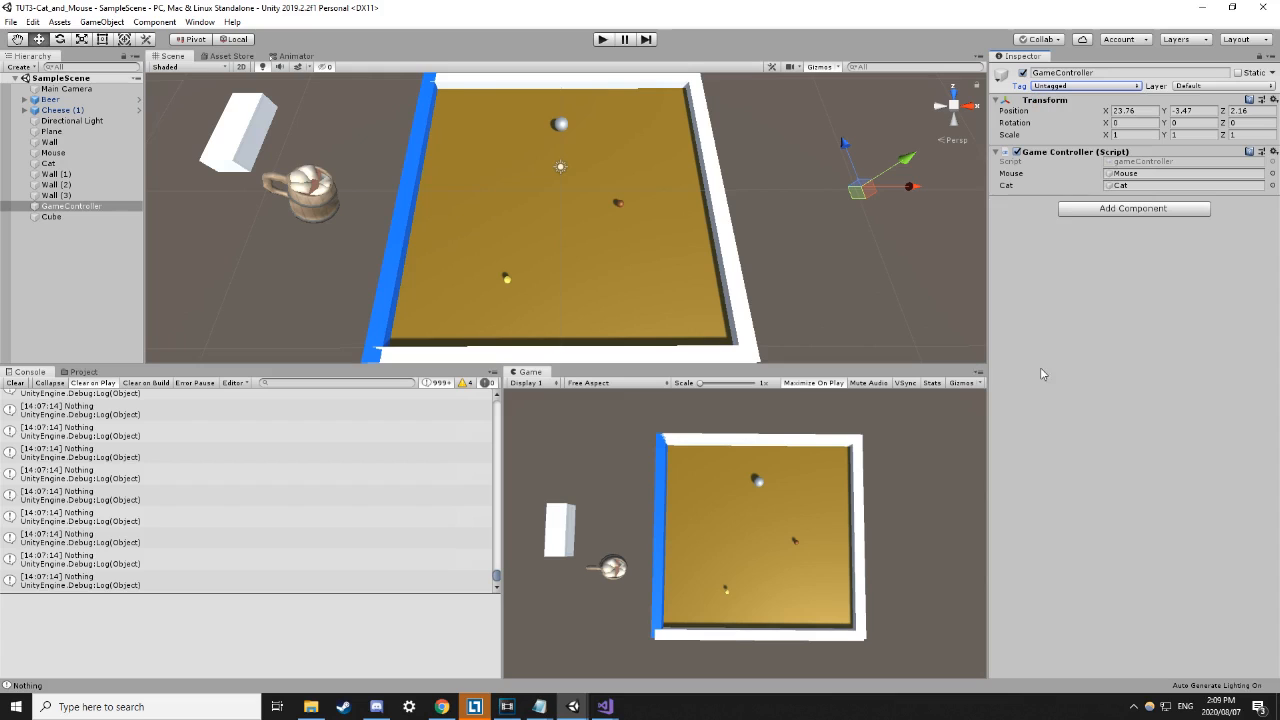
mouse_move(604, 706)
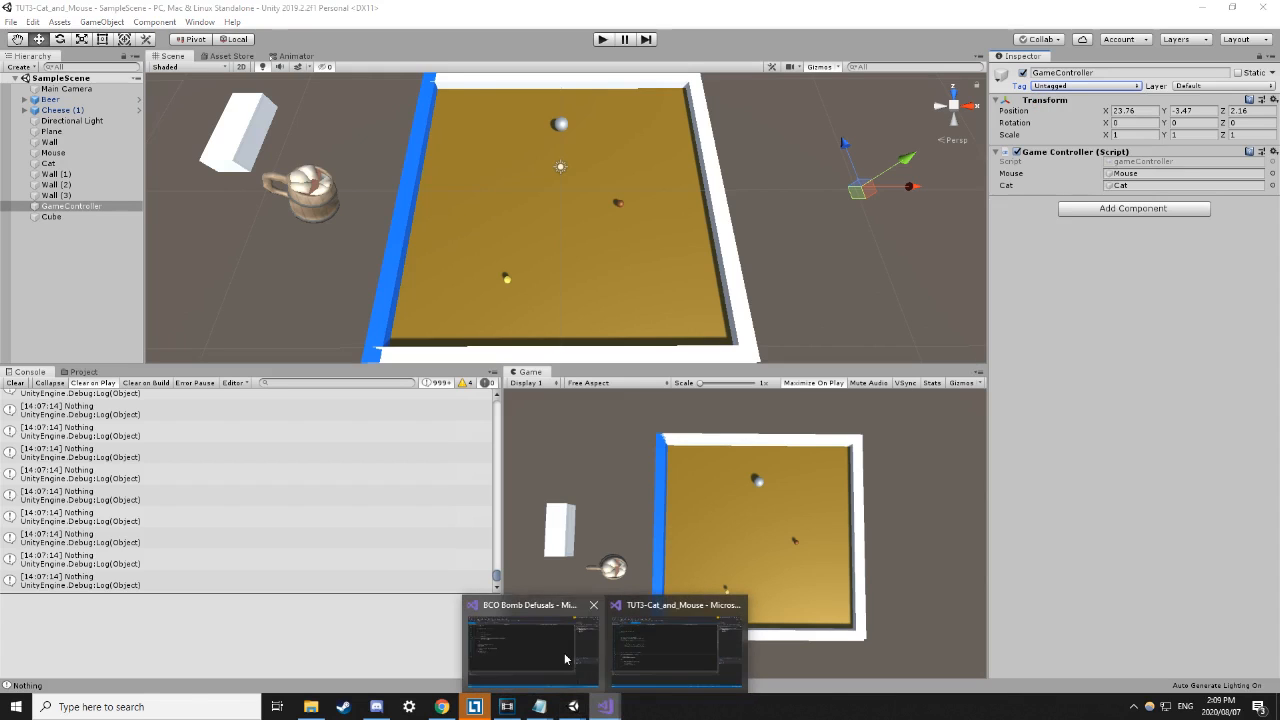
left_click(655, 650)
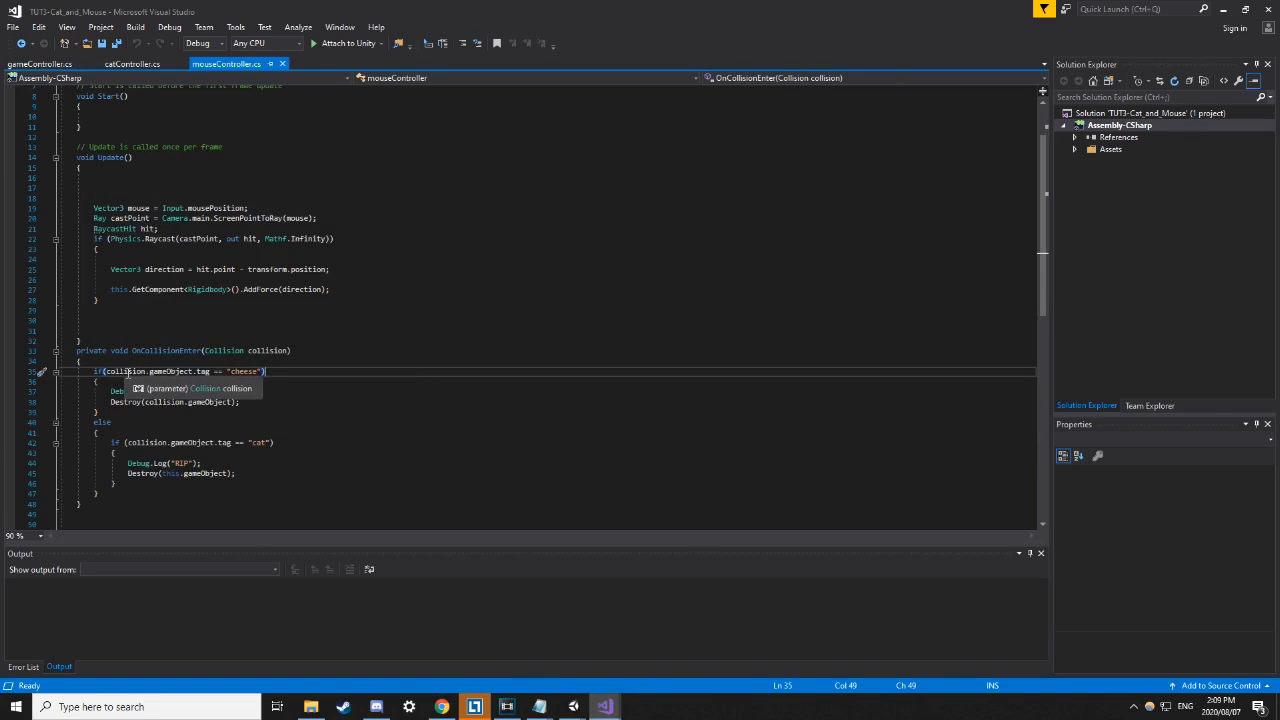
left_click(282, 350)
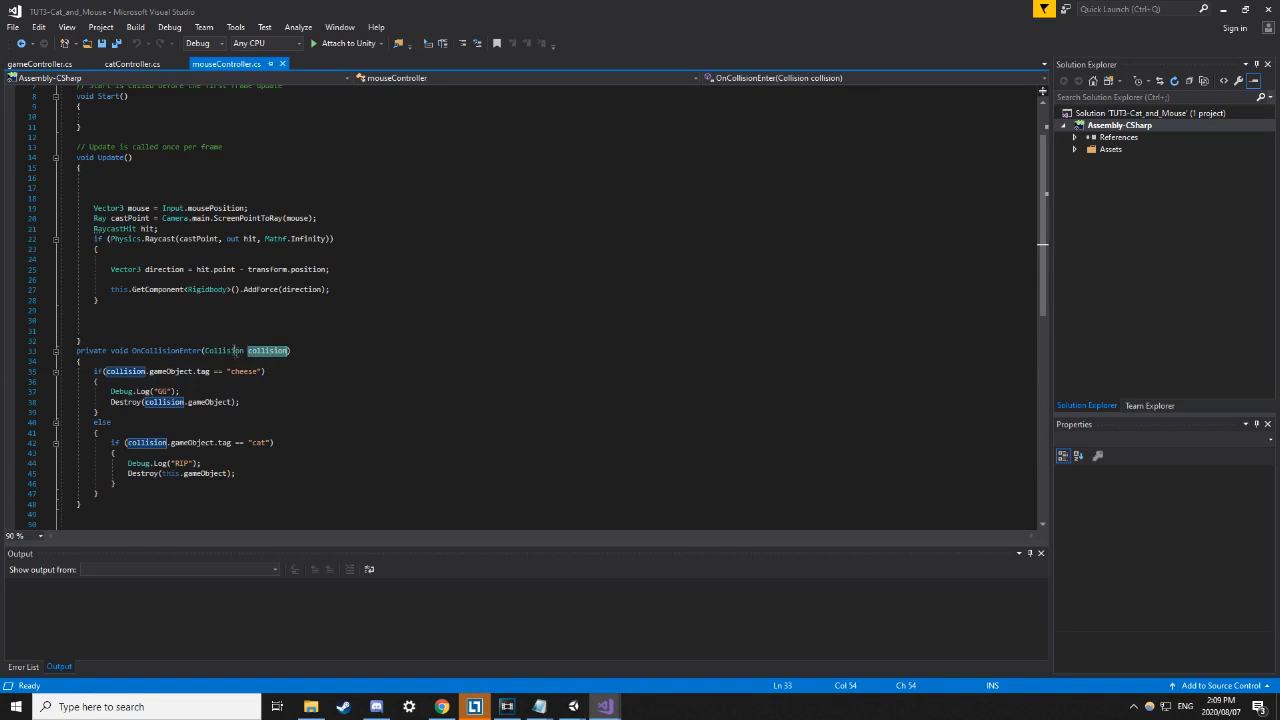
left_click_drag(132, 351, 195, 352)
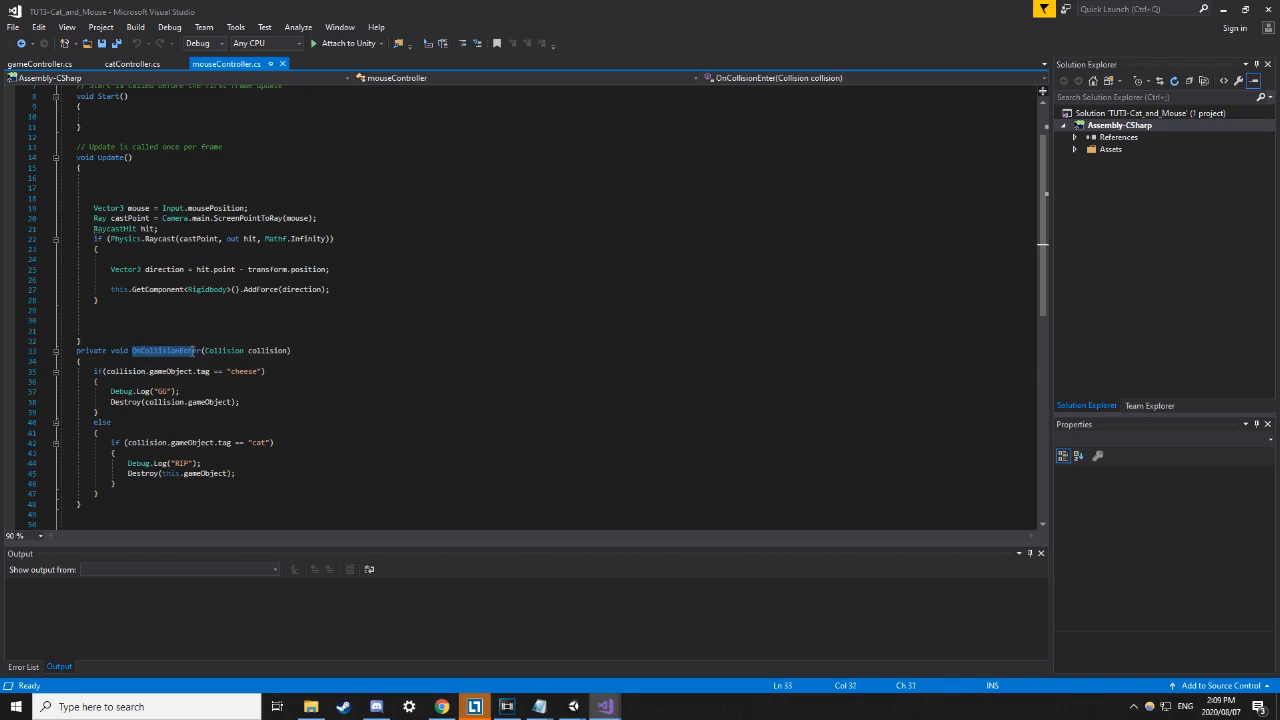
left_click(340, 409)
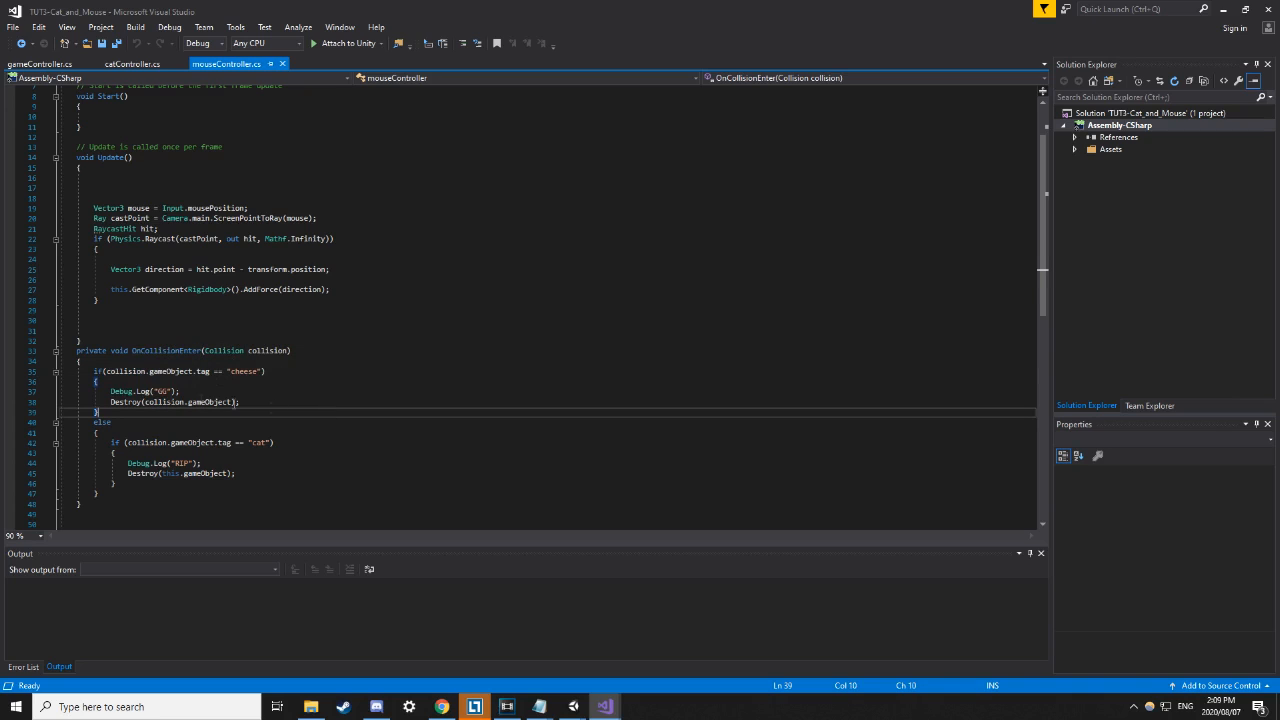
left_click(157, 371)
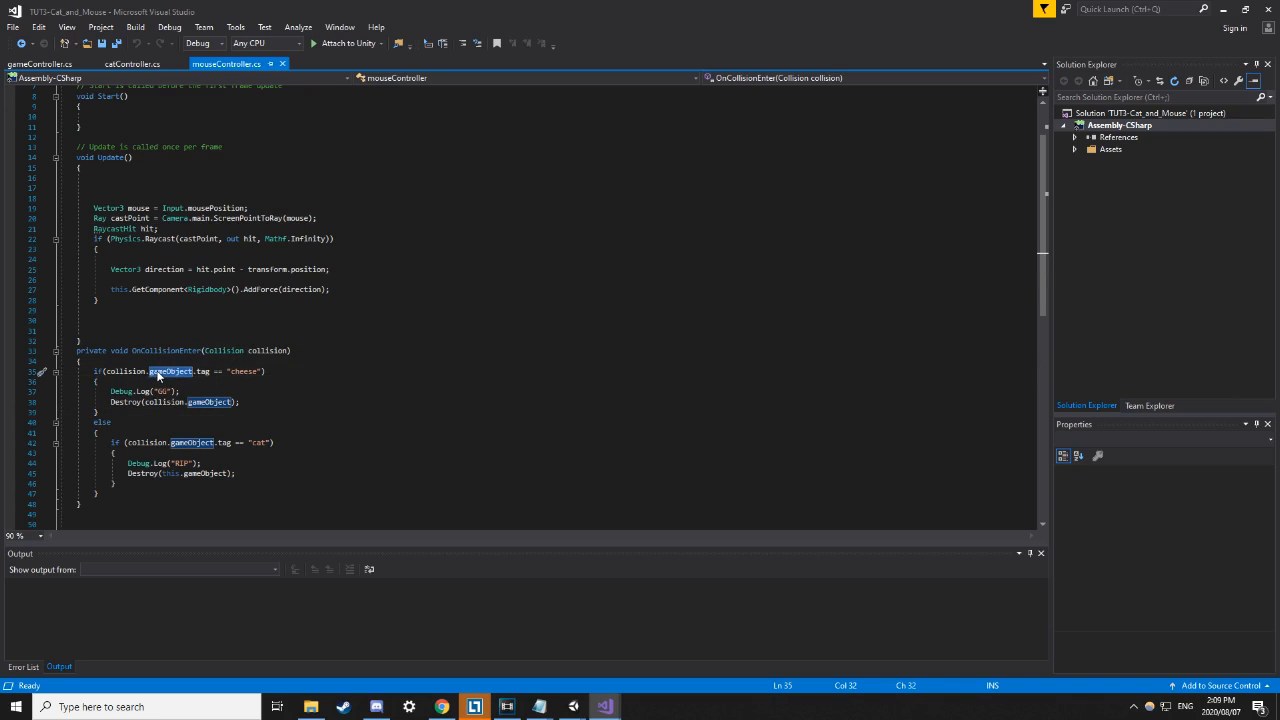
key("Up")
left_click_drag(192, 372, 112, 373)
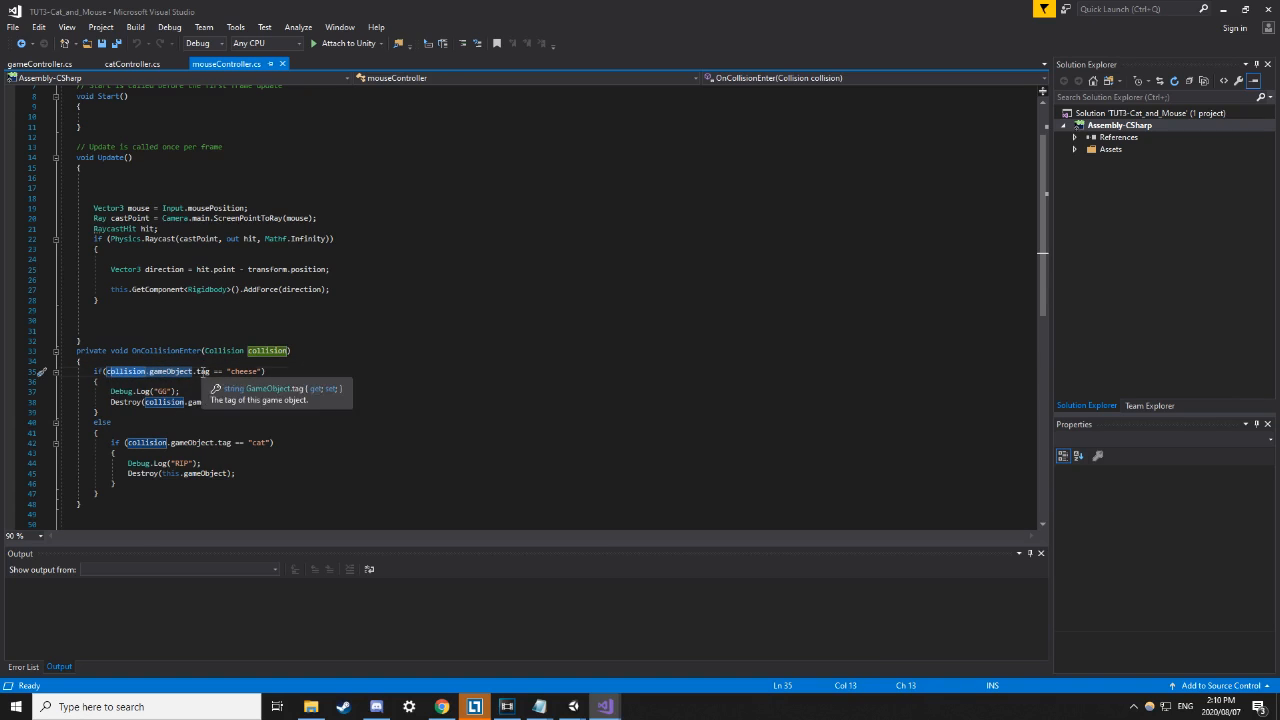
double_click(204, 371)
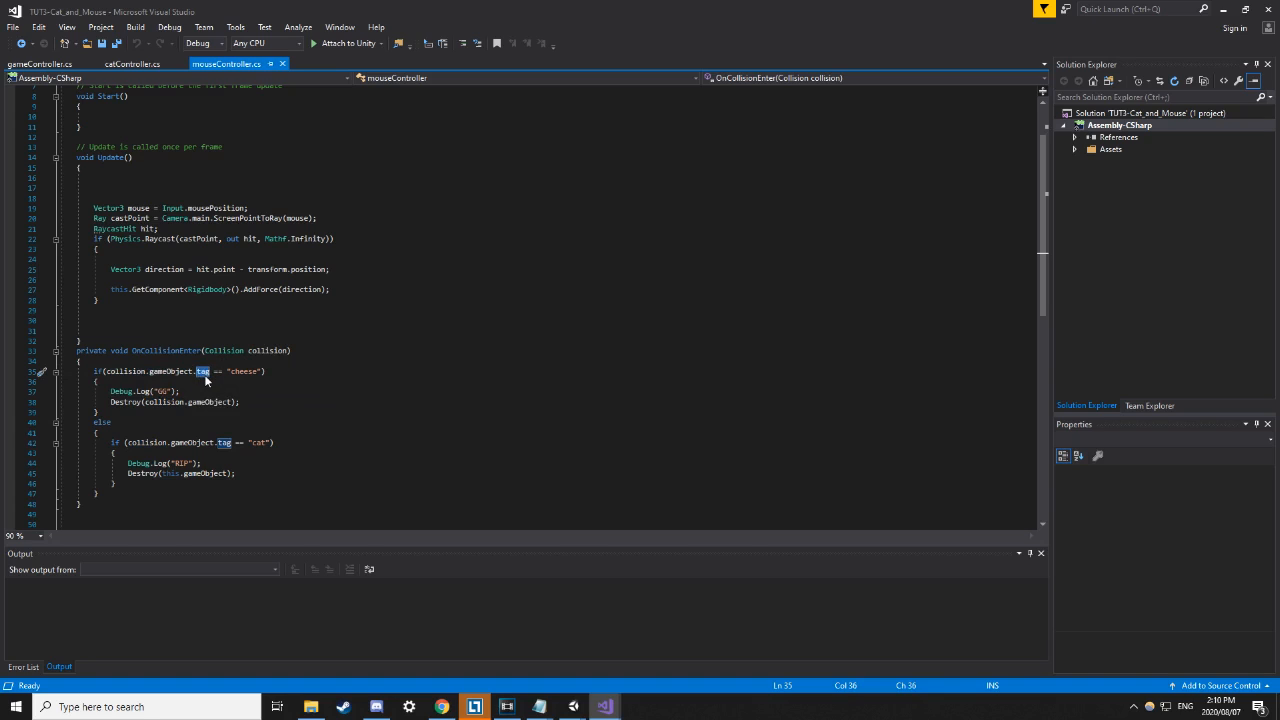
mouse_move(207, 379)
left_click(226, 371)
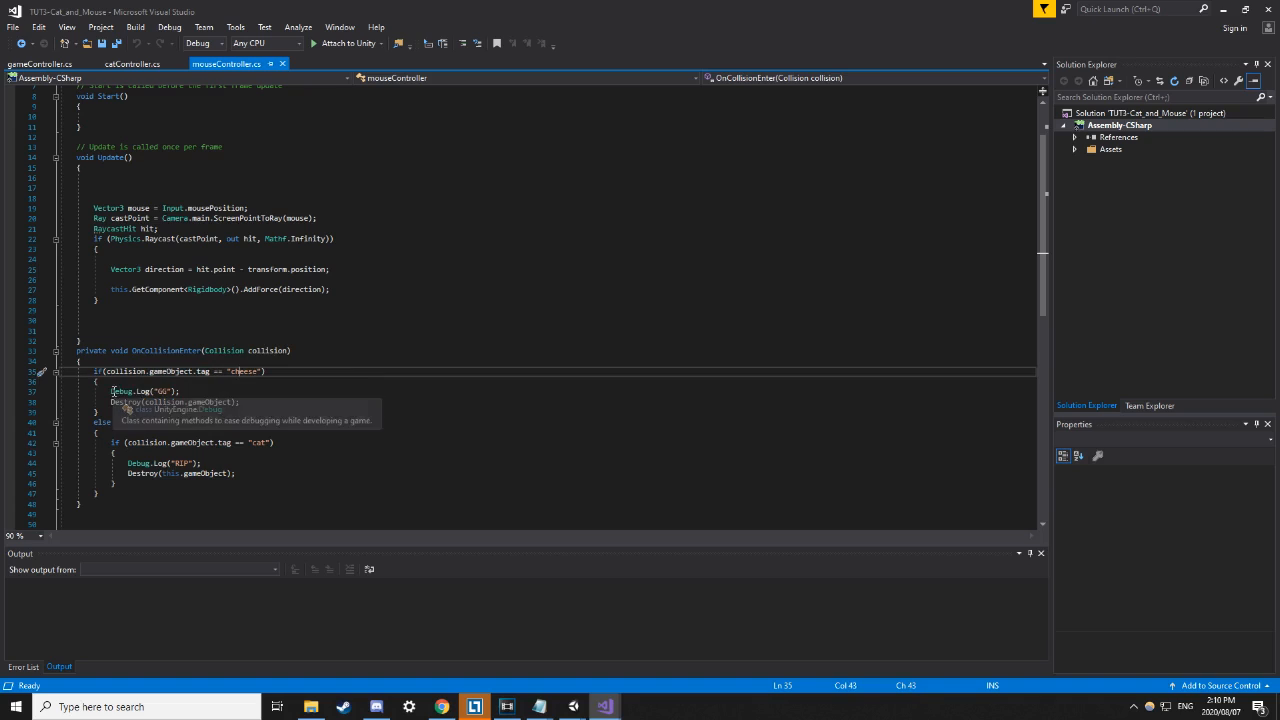
left_click_drag(110, 391, 180, 392)
left_click(219, 430)
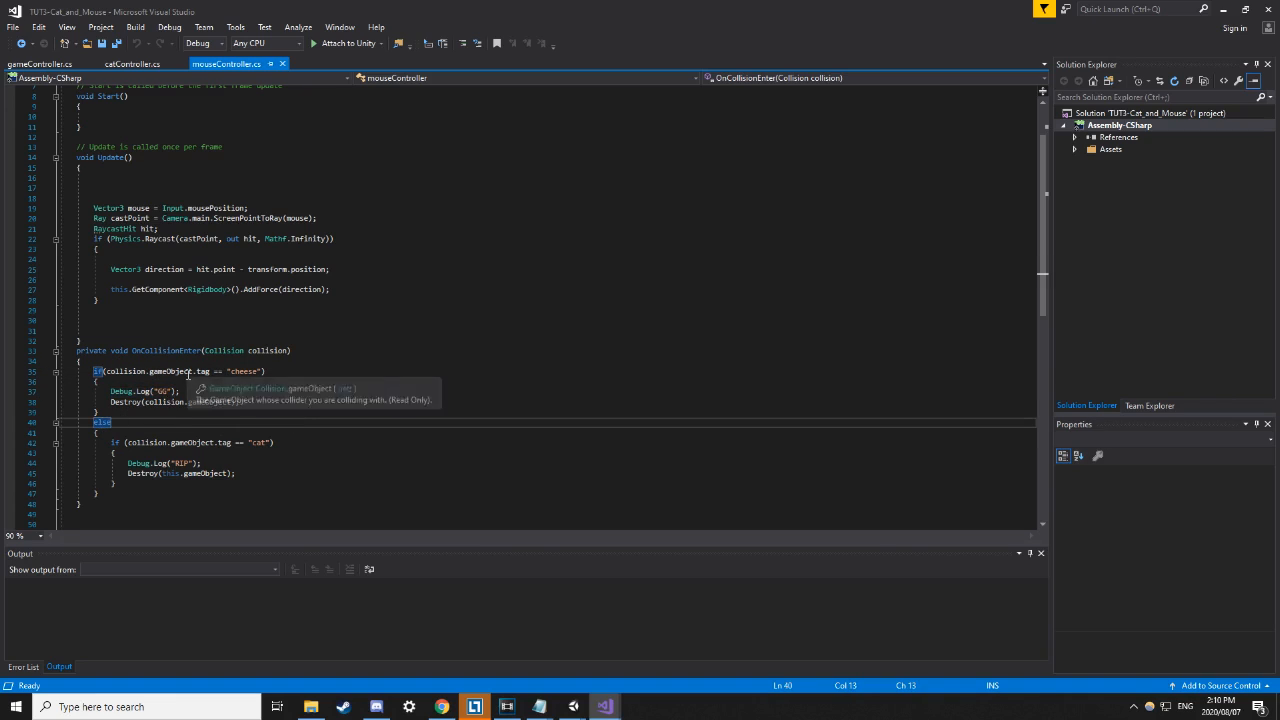
left_click(122, 444)
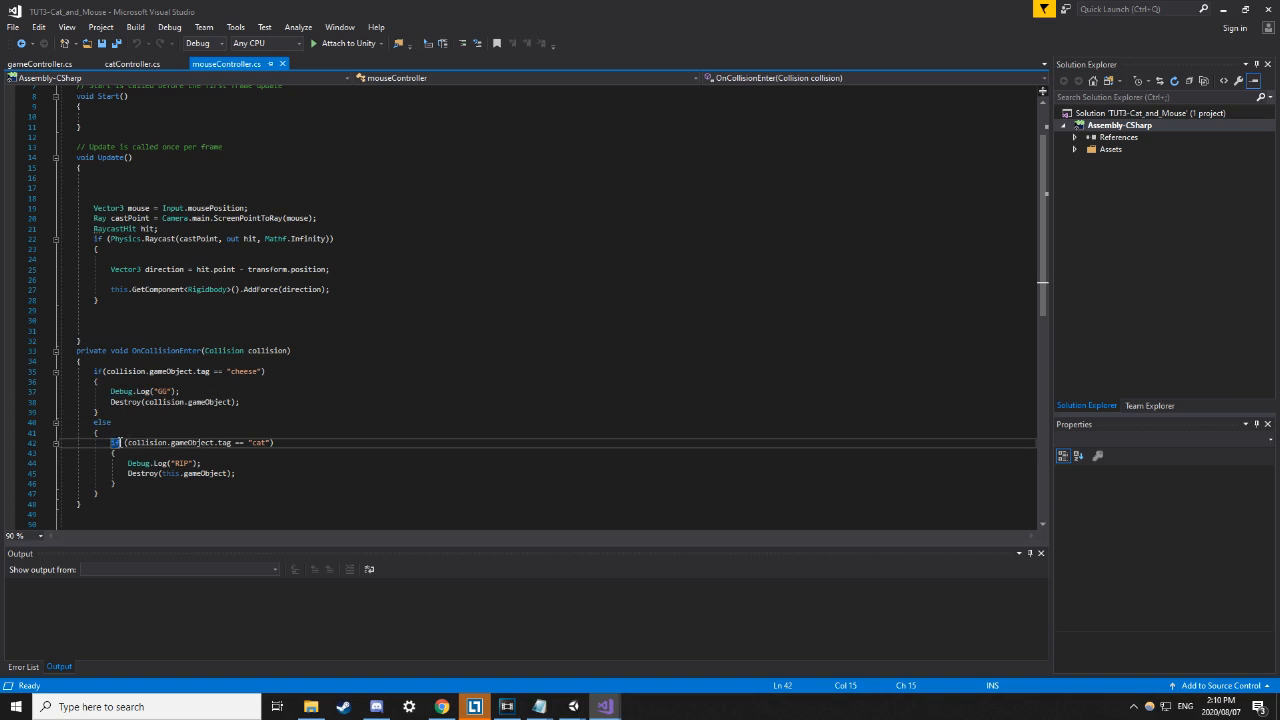
left_click(149, 435)
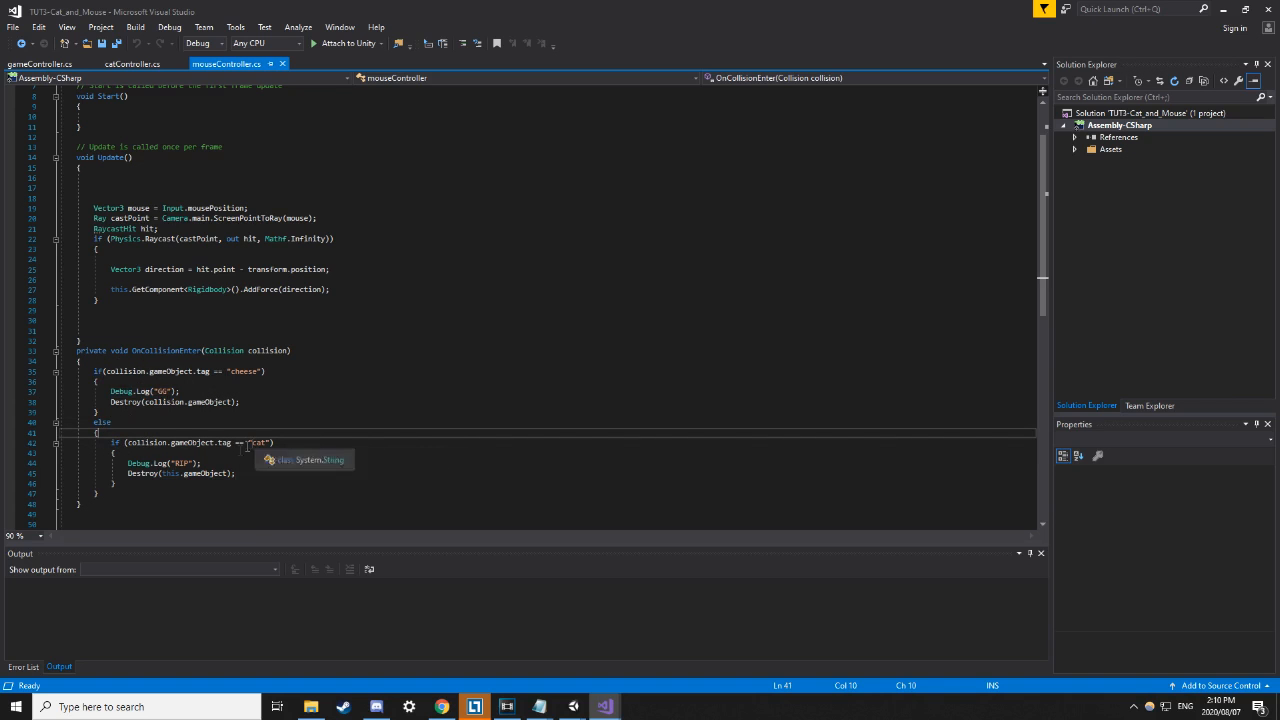
left_click_drag(124, 463, 202, 463)
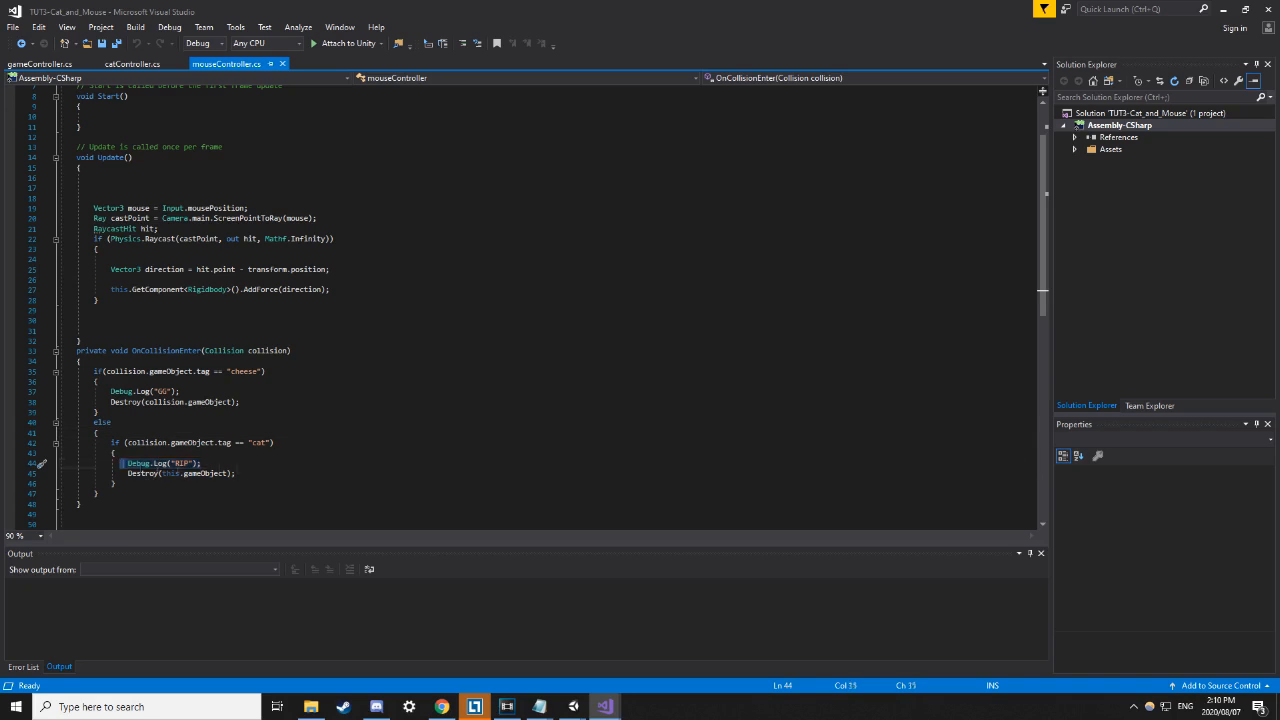
left_click(244, 482)
left_click_drag(119, 476, 260, 474)
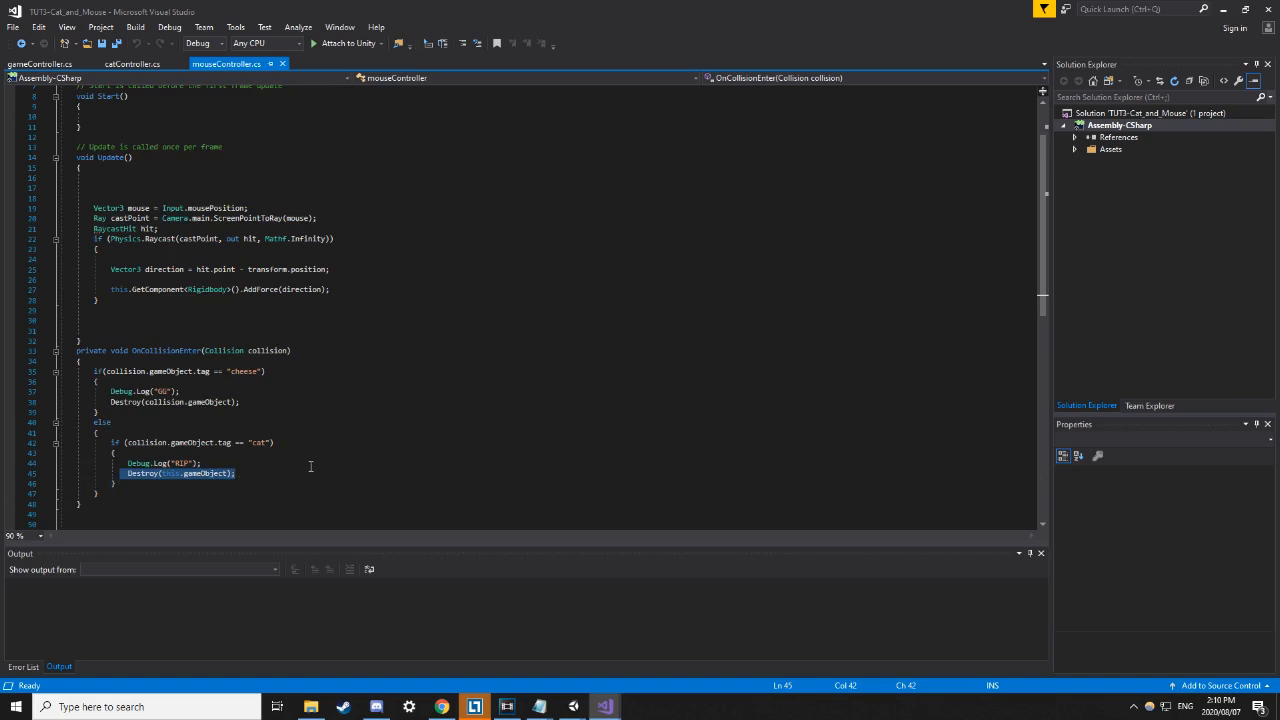
scroll(305, 464, "down", 2)
scroll(340, 420, "up", 2)
Switch to Unity, inspect the Cat and Mouse spheres, and start Play mode.
mouse_move(576, 712)
left_click(499, 650)
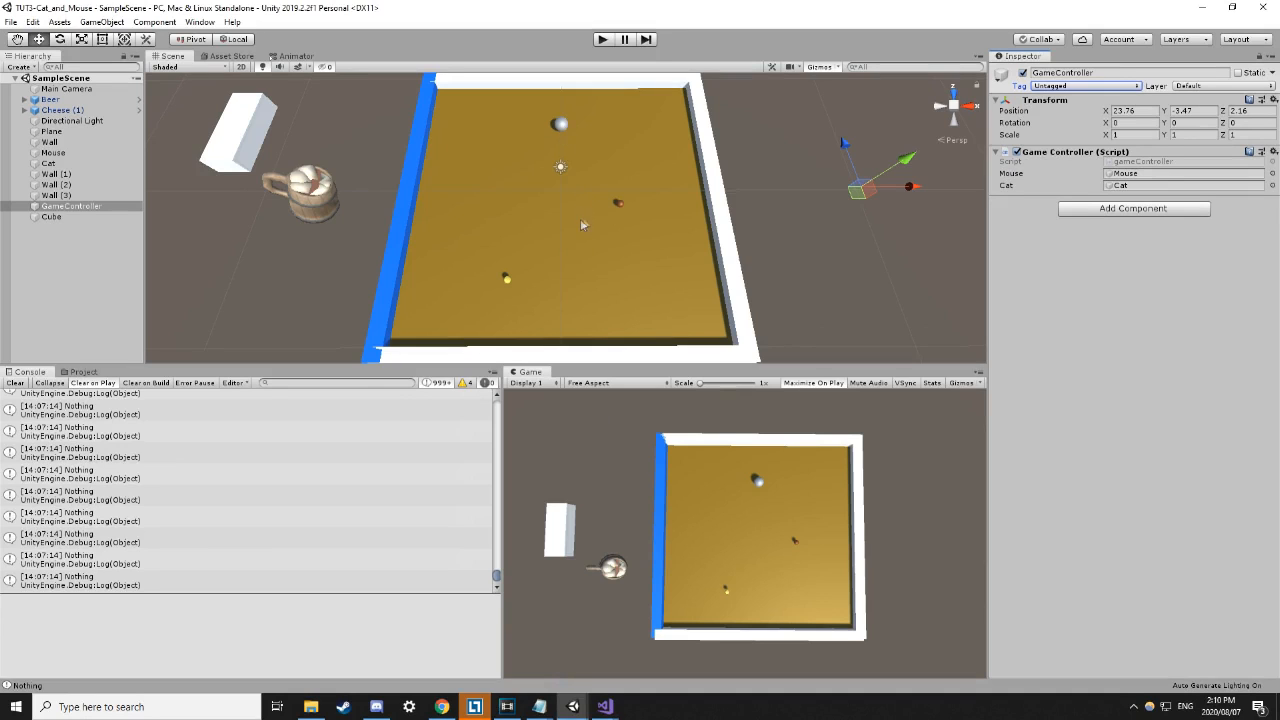
left_click(562, 129)
left_click(562, 127)
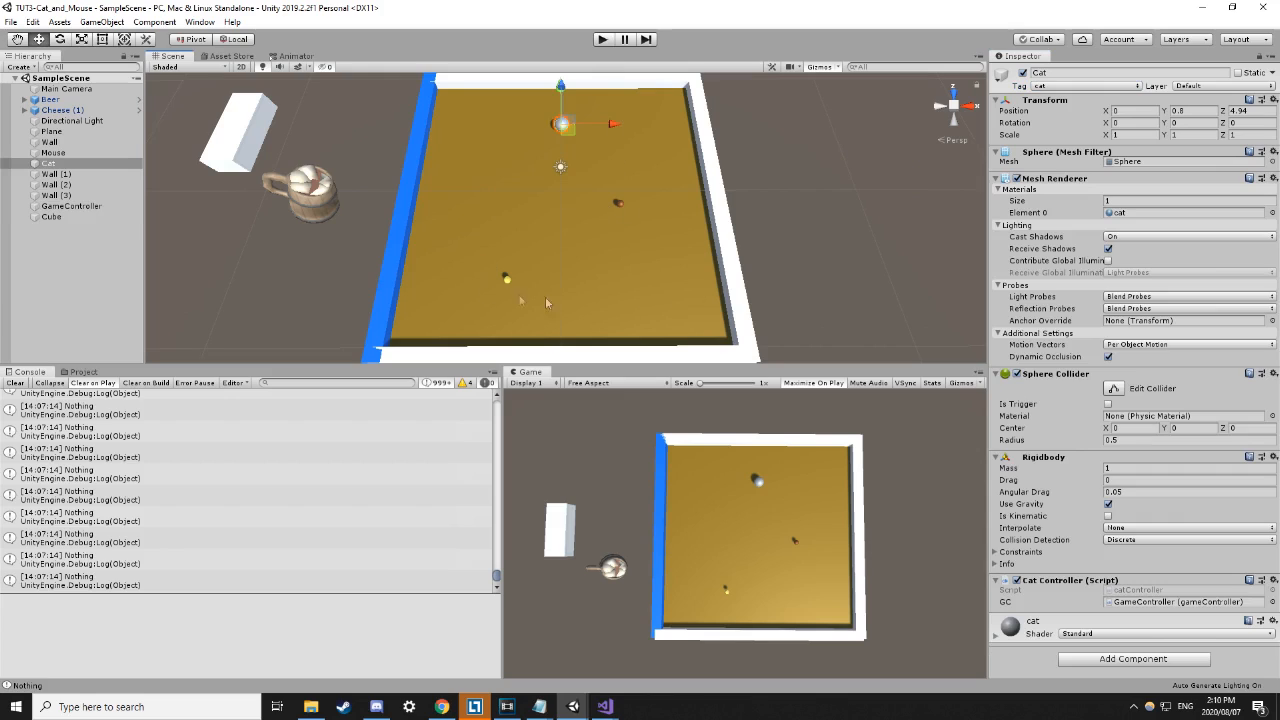
left_click(621, 205)
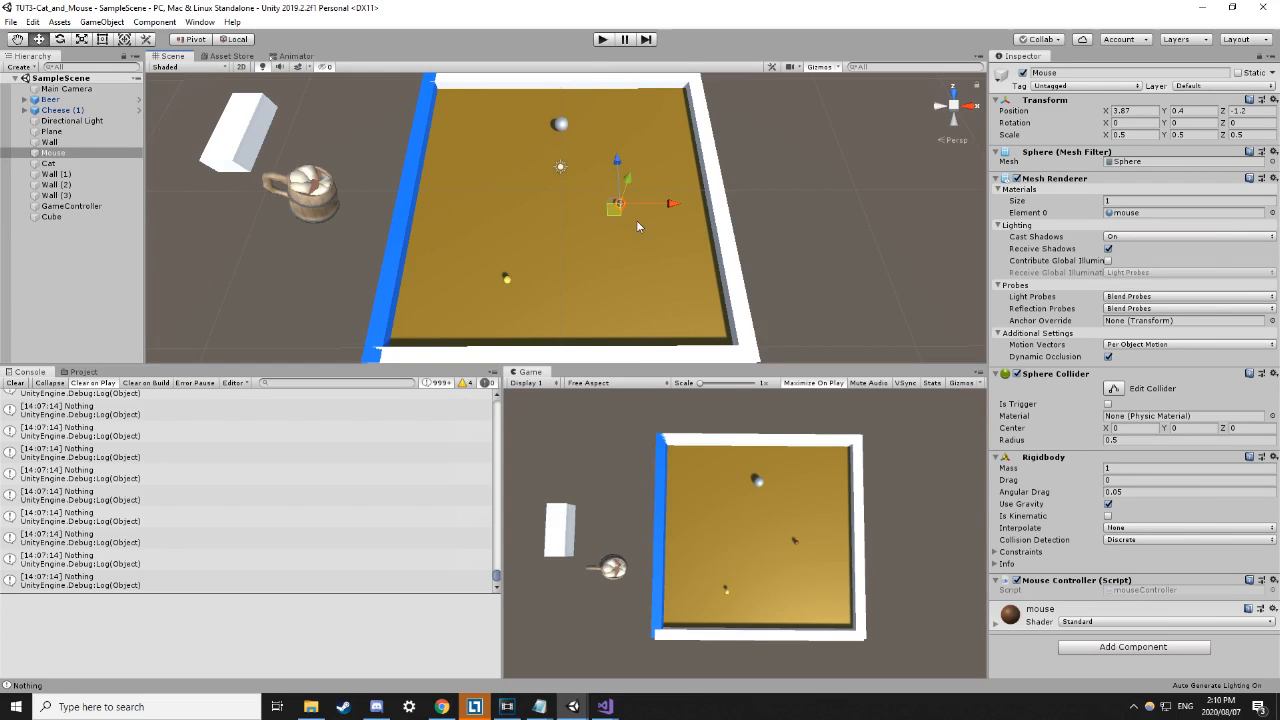
left_click(603, 40)
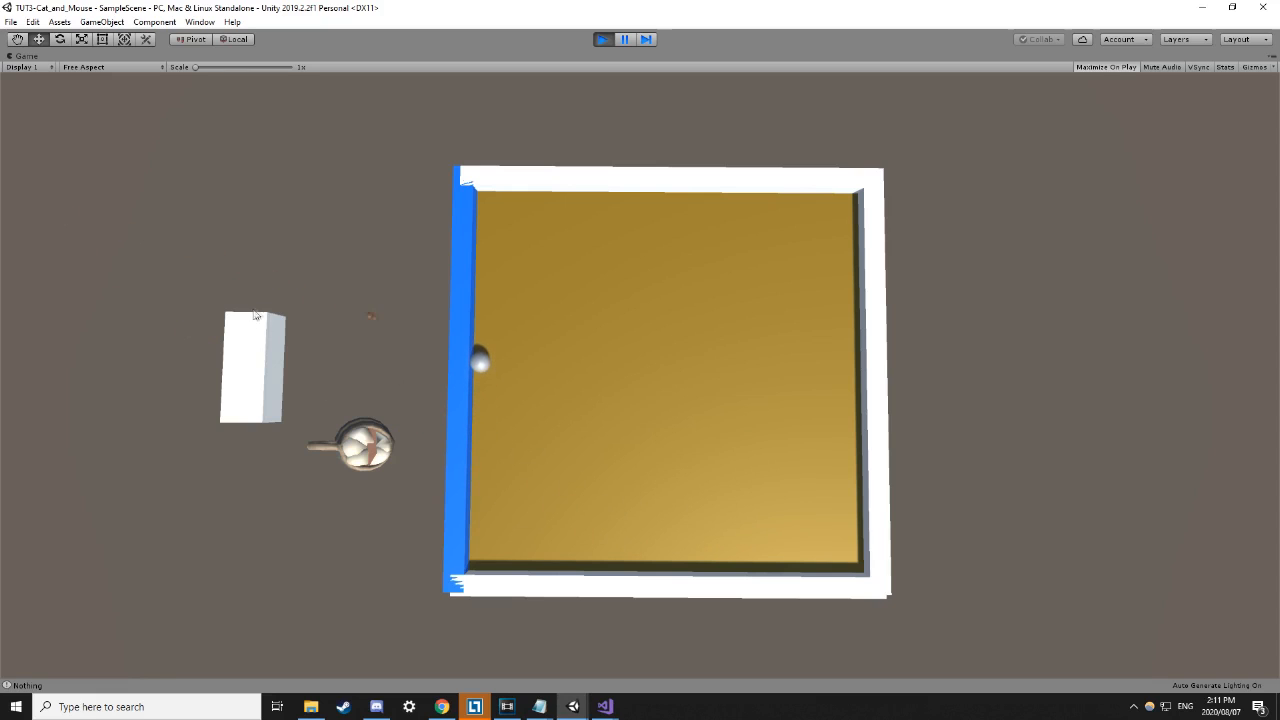
Stop Play mode, run another play-test, and stop it again.
left_click(601, 39)
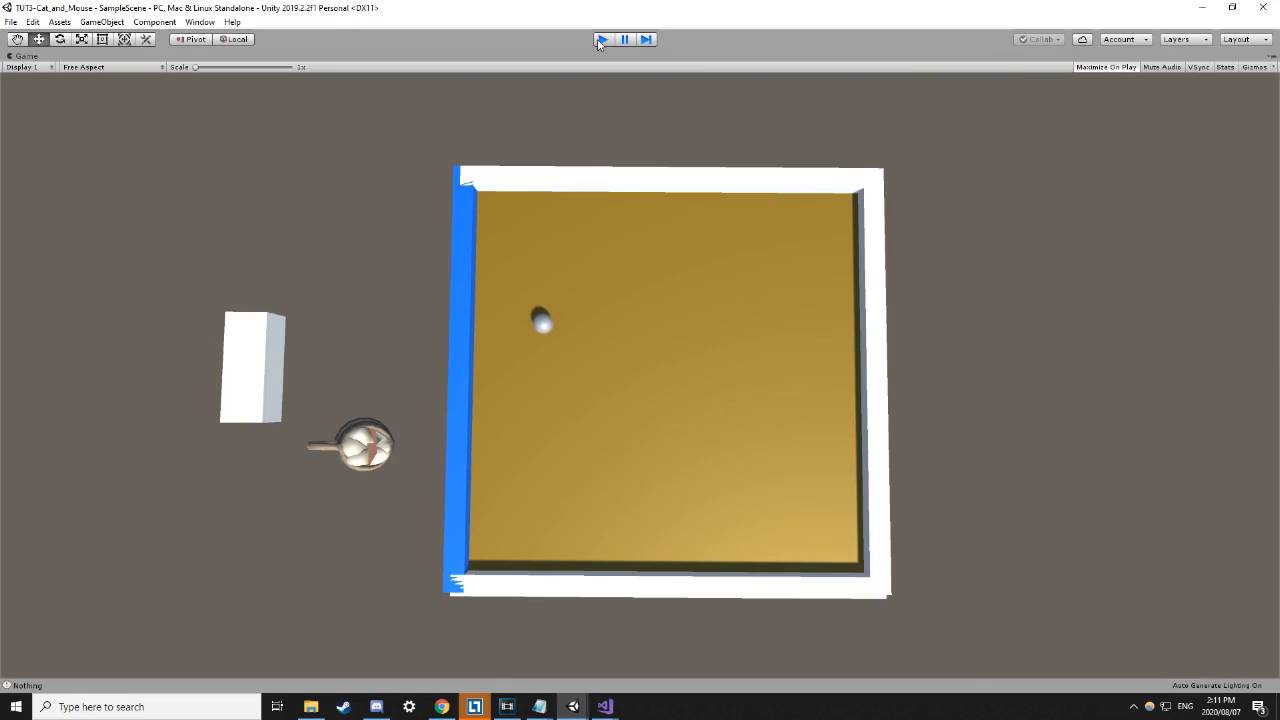
left_click(601, 39)
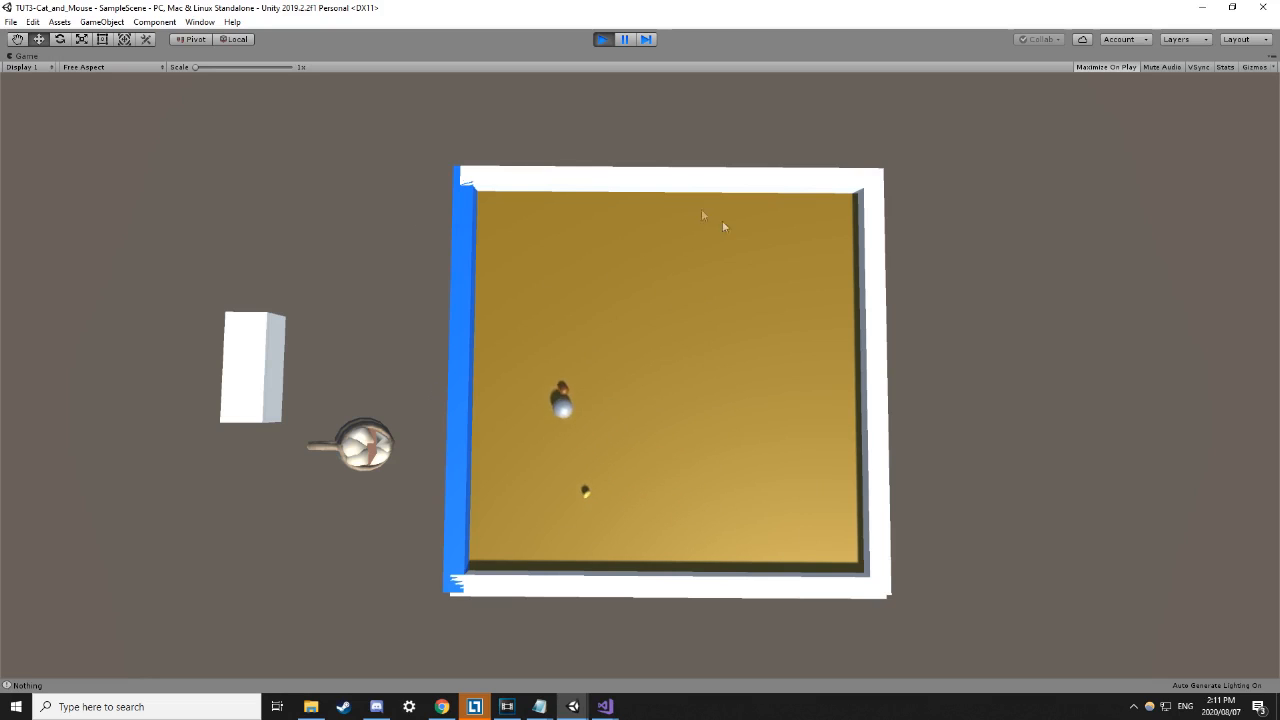
left_click(603, 40)
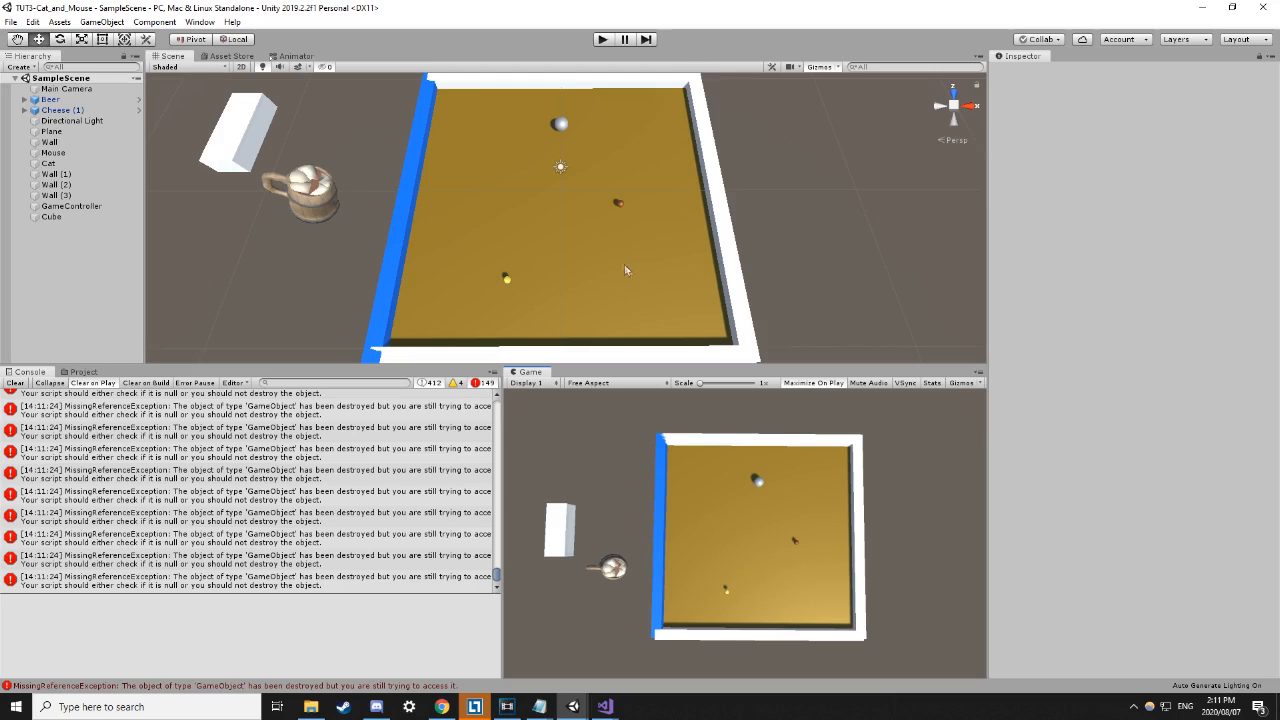
Create a 3D Capsule and move it near the arena's lower-right corner at X 7.34, Z -6.92.
right_click(72, 265)
mouse_move(152, 405)
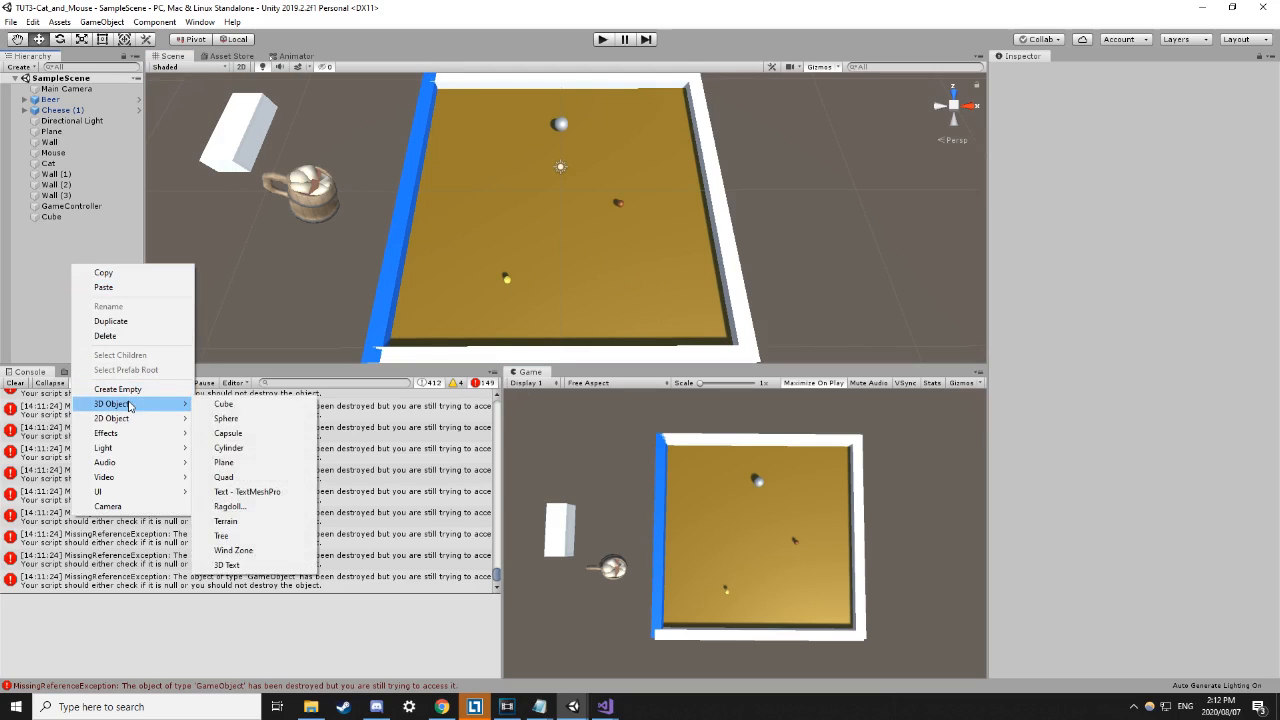
left_click(228, 433)
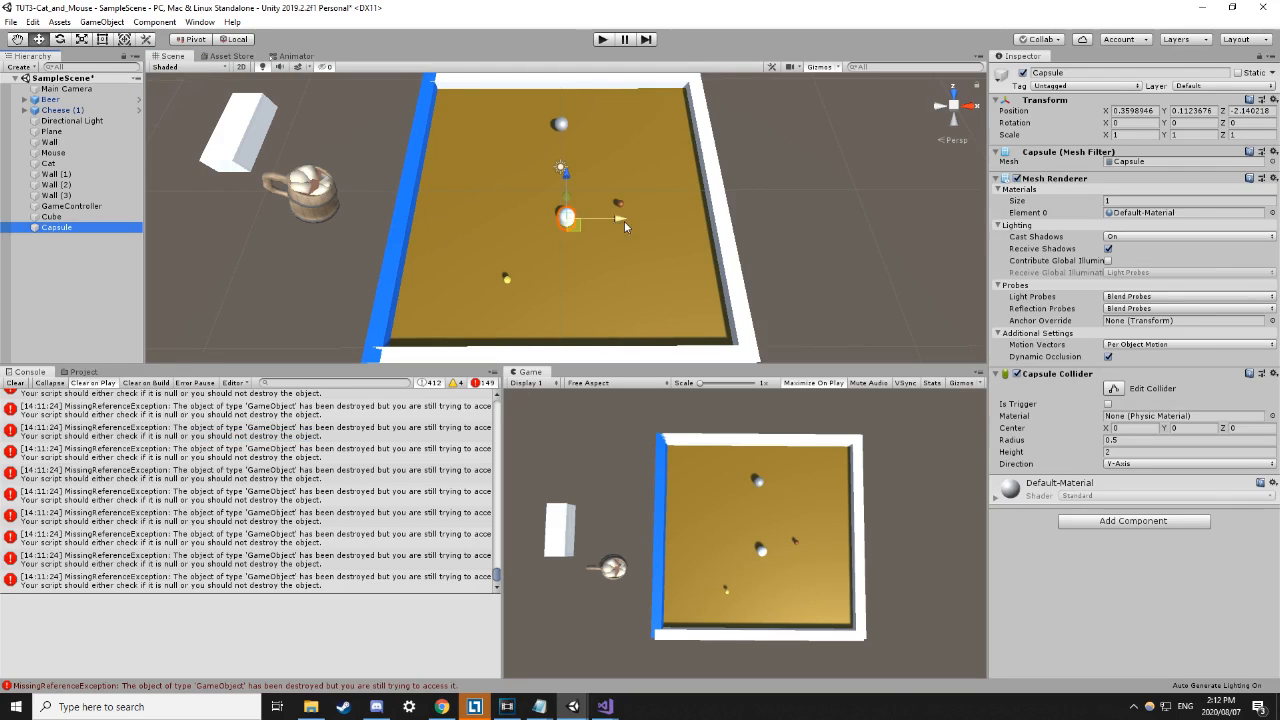
left_click_drag(697, 218, 729, 218)
left_click_drag(666, 175, 678, 242)
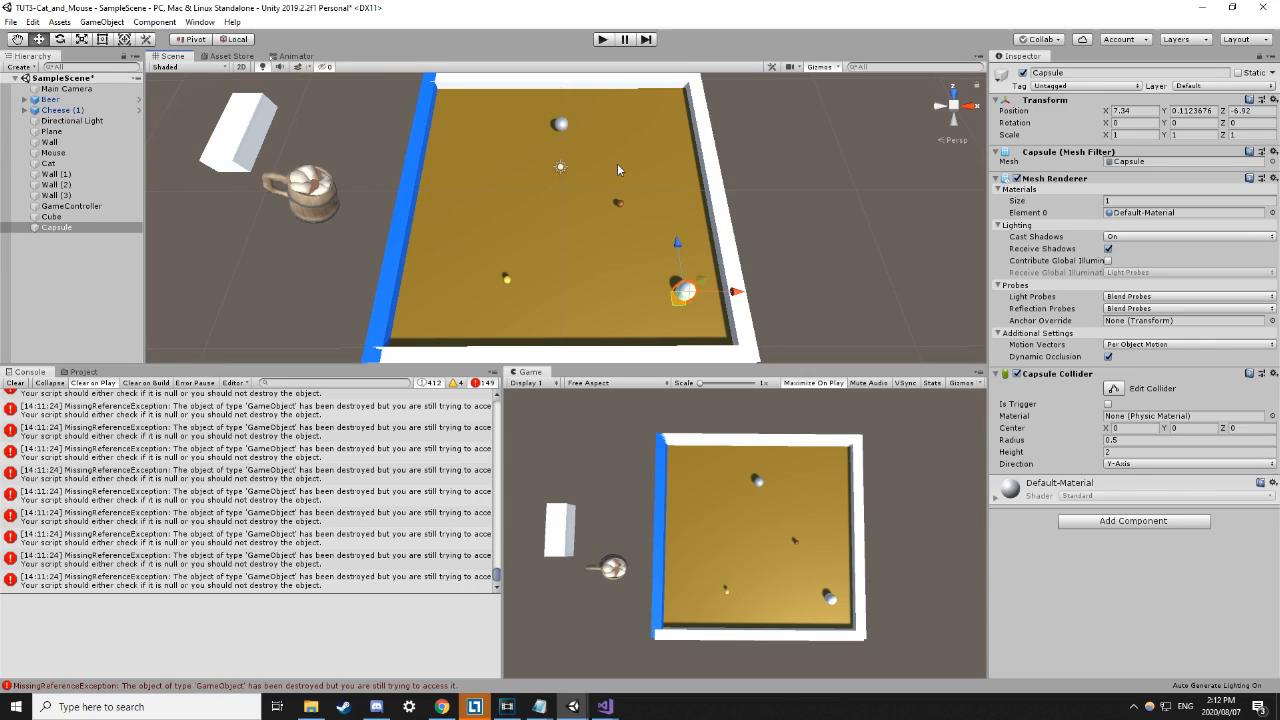
left_click(820, 222)
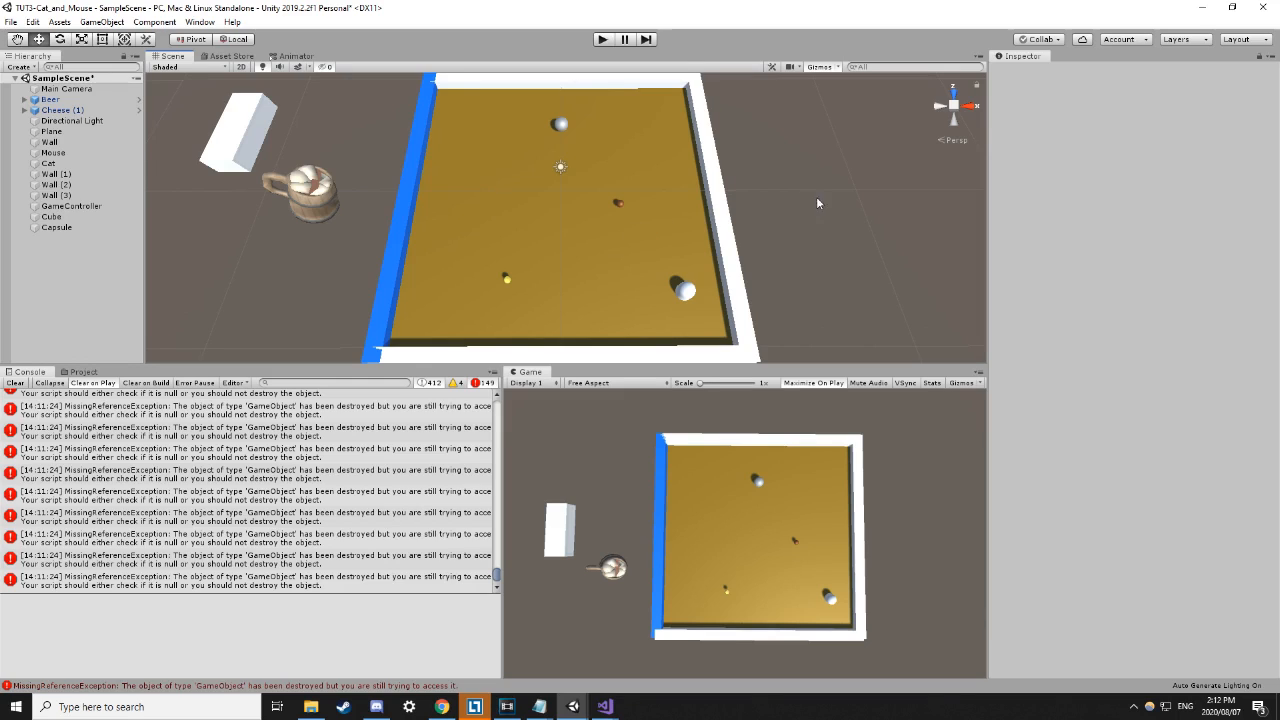
Select Wall (1) and browse Add Component for Rigidbody, closing the search without adding anything.
left_click(56, 174)
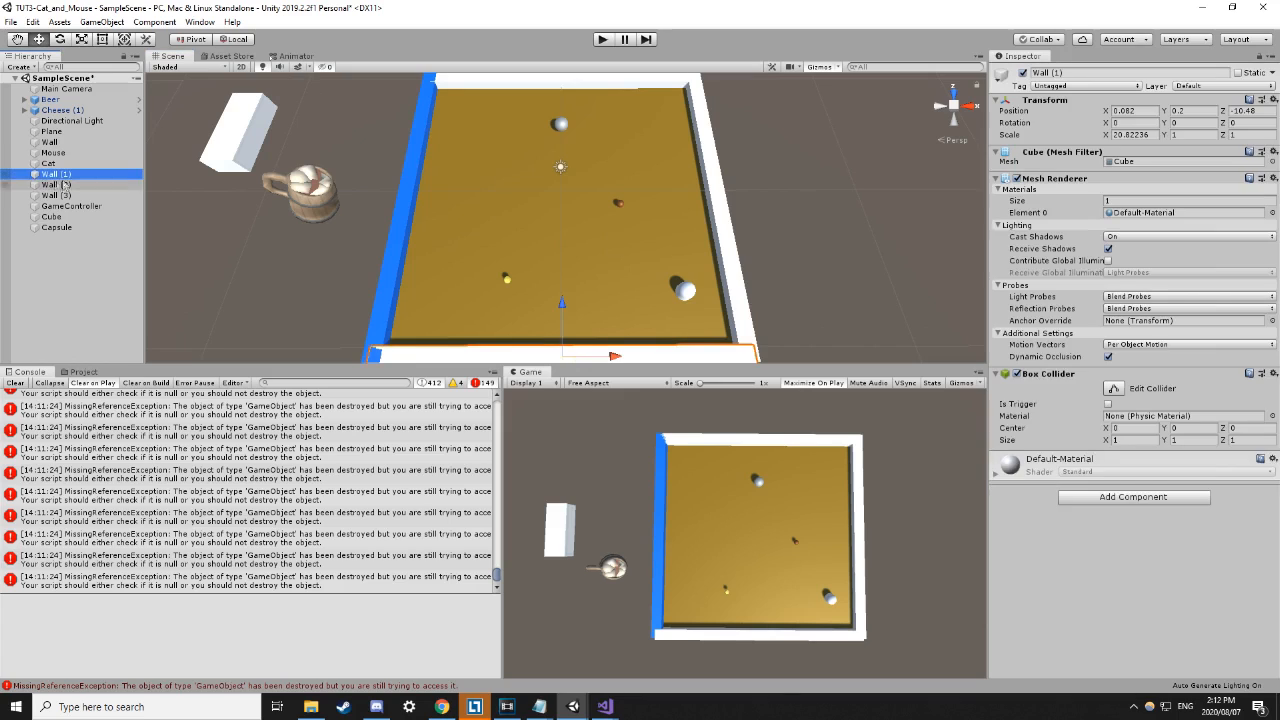
left_click(1109, 496)
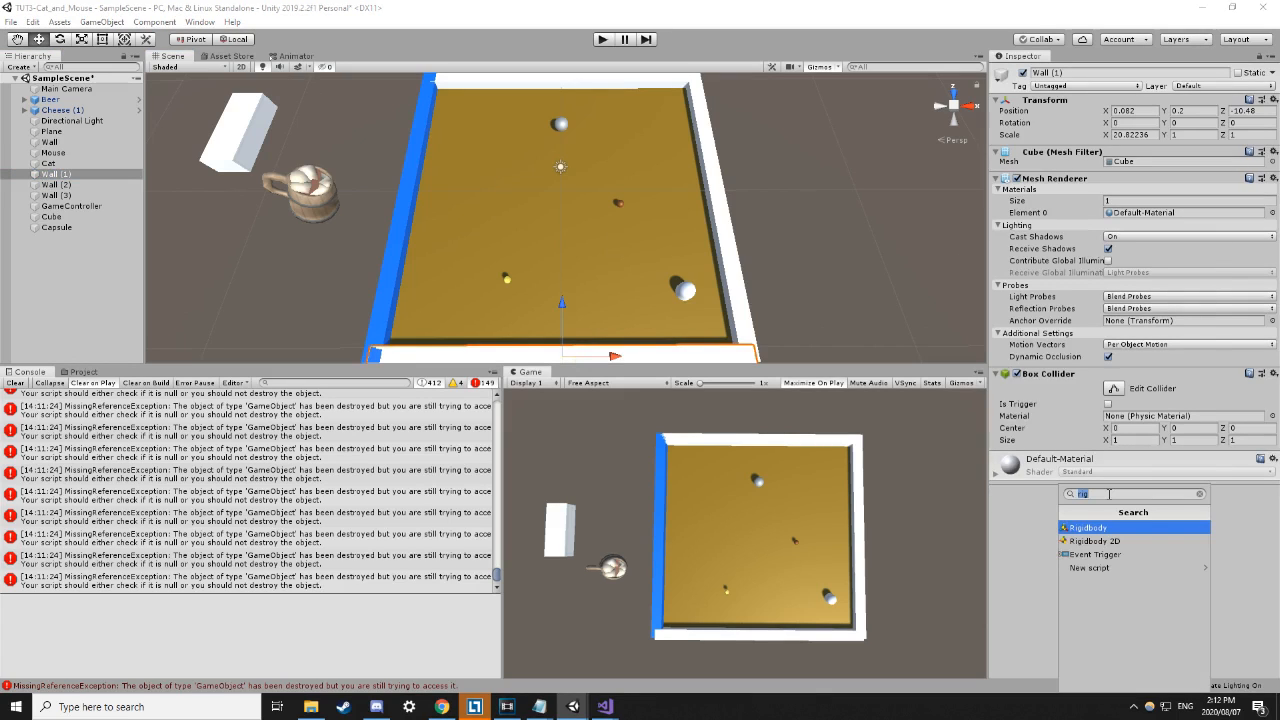
left_click(1066, 59)
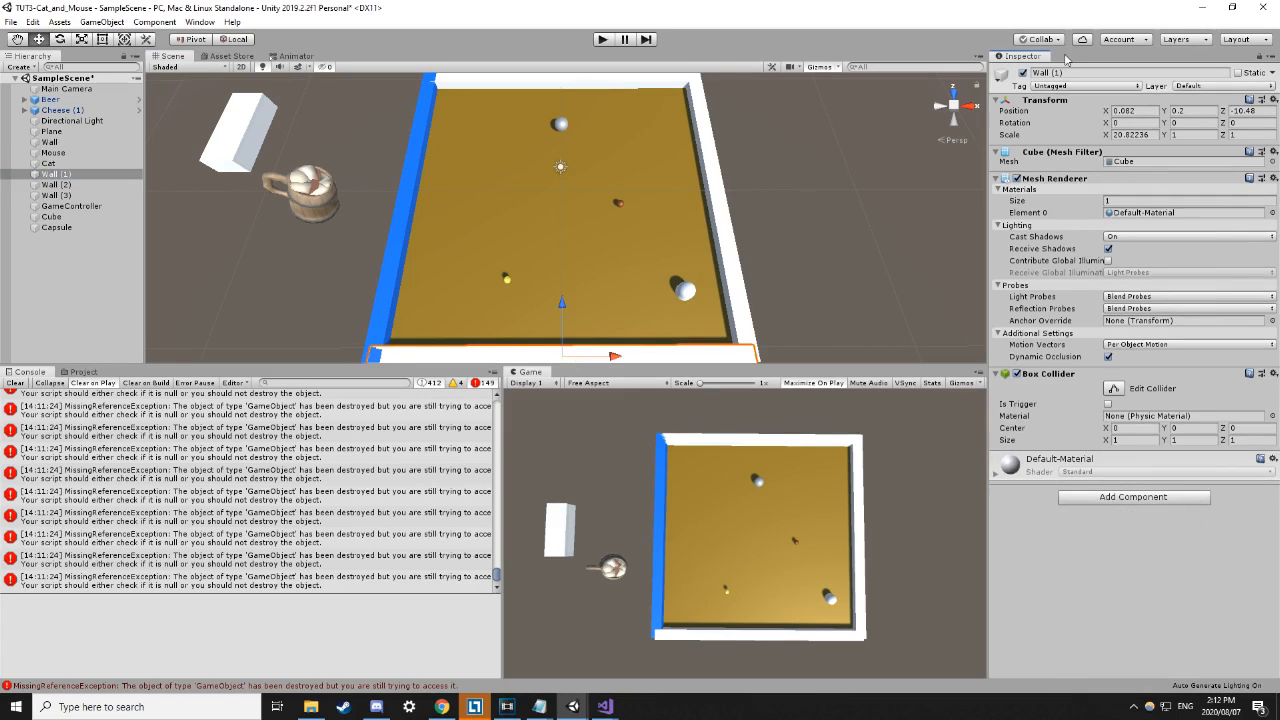